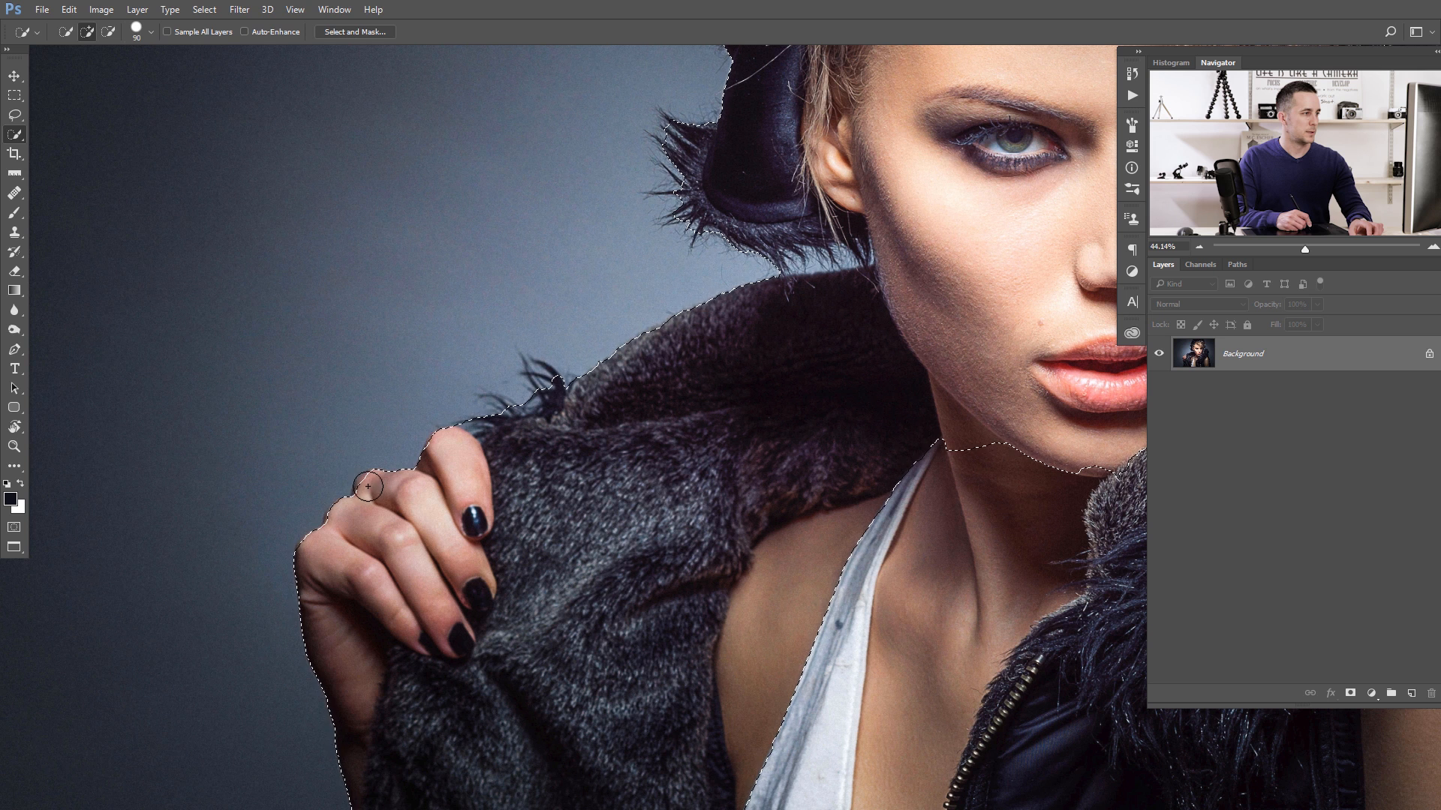
- Add the edge of the knuckles to the model selection with the Quick Selection tool
{"action": "left_click", "coordinate": [364, 490]}
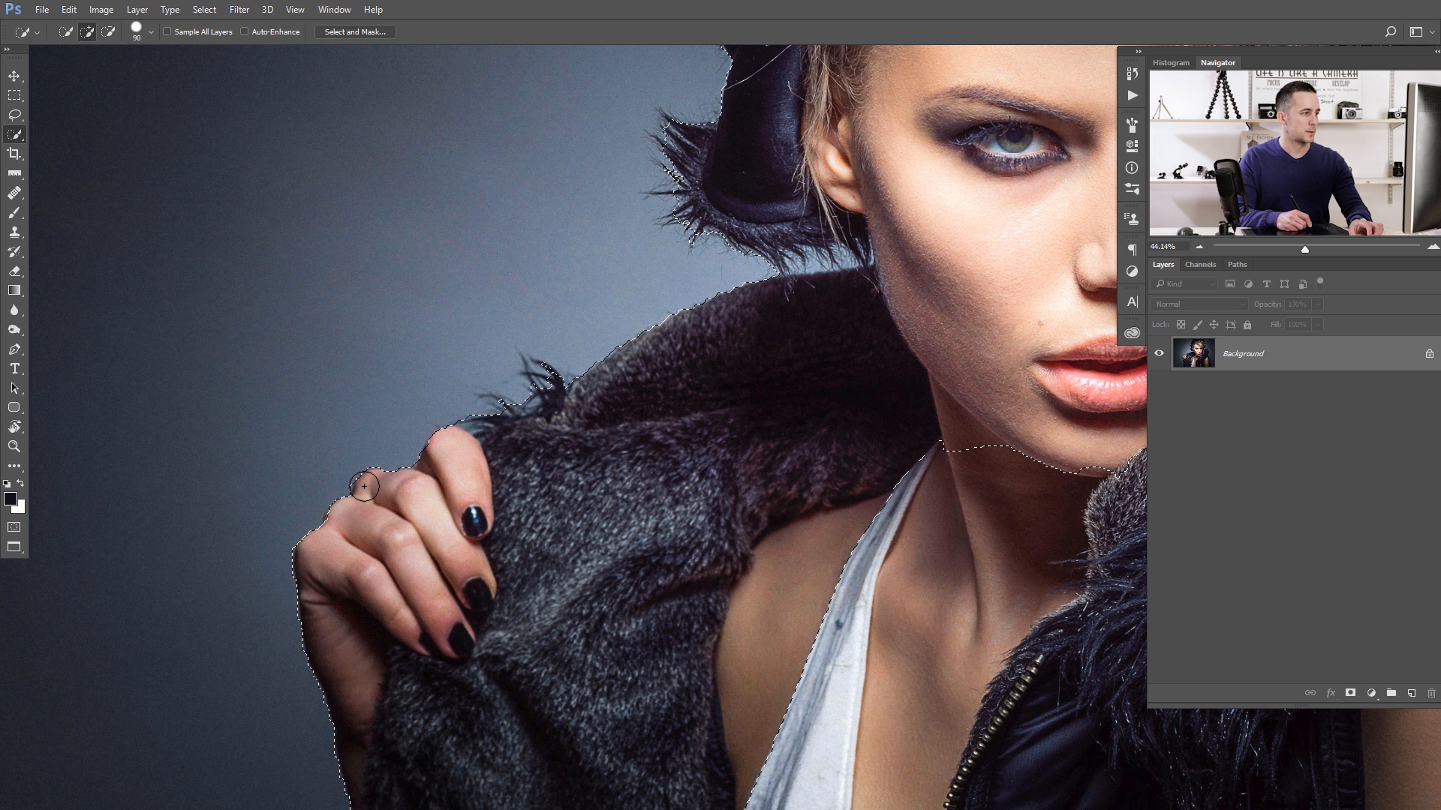
{"action": "left_click_drag", "start_coordinate": [511, 460], "coordinate": [427, 495]}
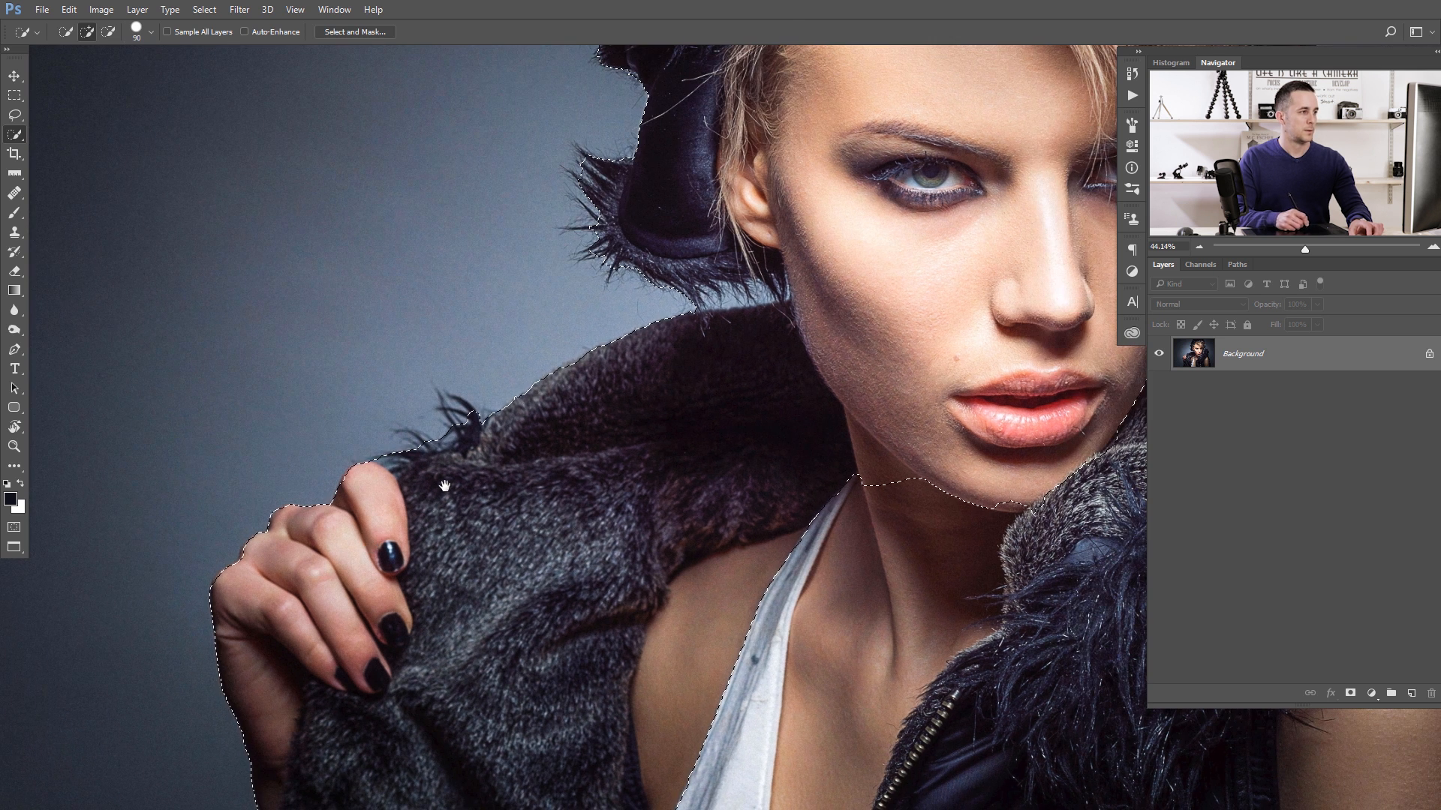
{"action": "left_click_drag", "start_coordinate": [679, 414], "coordinate": [505, 454]}
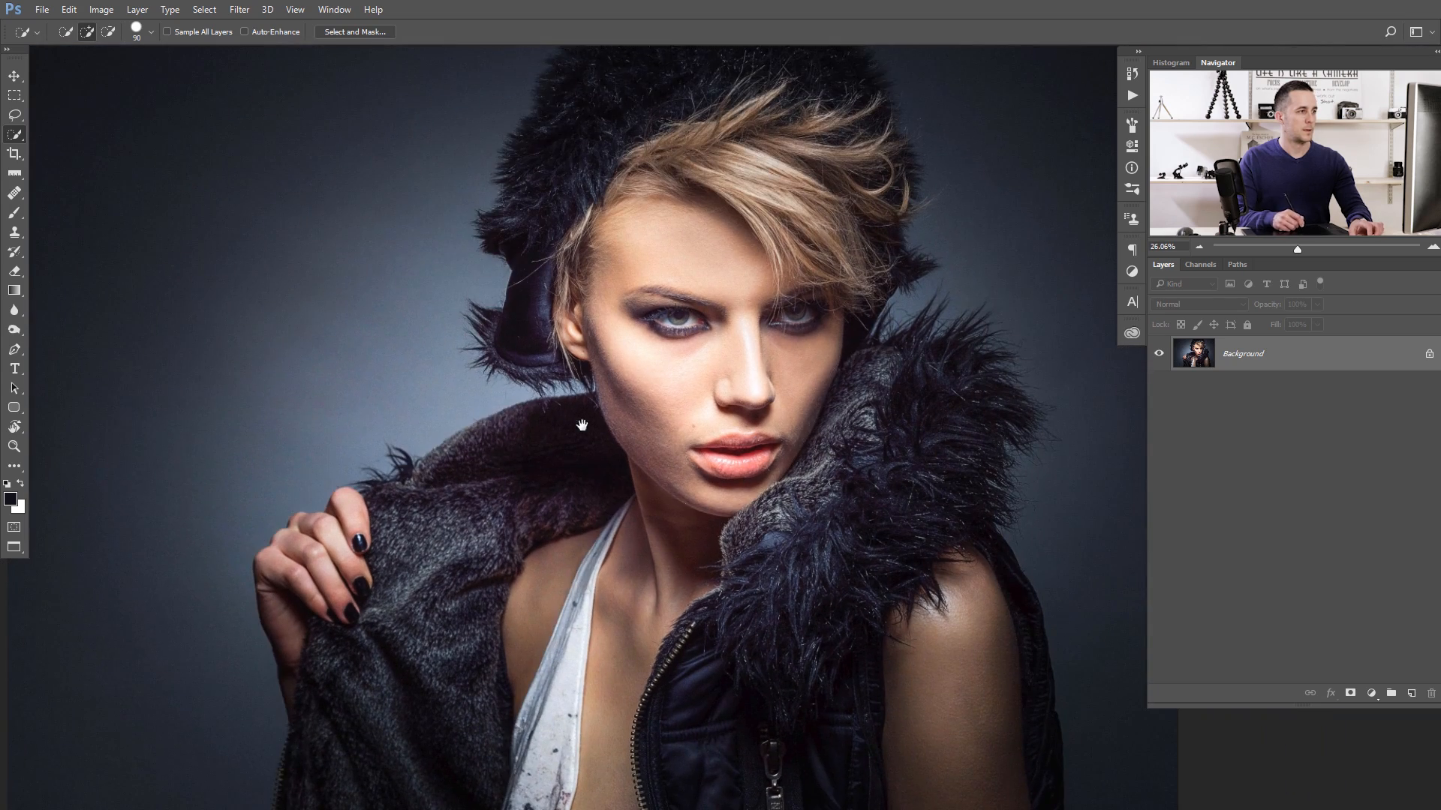
{"action": "left_click_drag", "start_coordinate": [779, 367], "coordinate": [586, 412]}
- Subtract the background beside the bare shoulder from the selection and add back missing fur on the collar
{"action": "mouse_move", "coordinate": [686, 447]}
{"action": "left_mouse_down"}
{"action": "mouse_move", "coordinate": [774, 502]}
{"action": "mouse_move", "coordinate": [775, 591]}
{"action": "mouse_move", "coordinate": [702, 612]}
{"action": "left_mouse_up"}
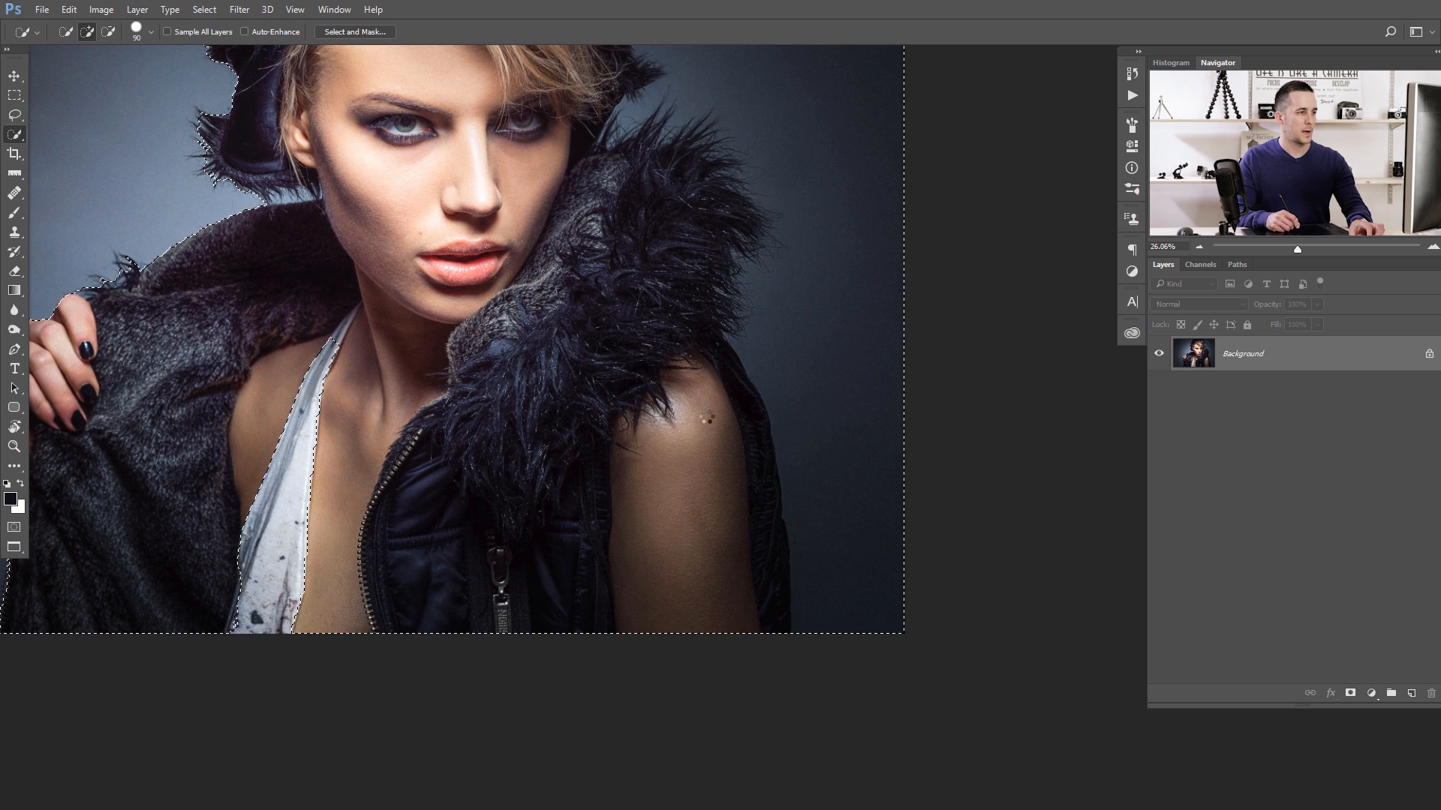
{"action": "left_click_drag", "start_coordinate": [713, 422], "coordinate": [823, 547]}
{"action": "key", "text": "alt"}
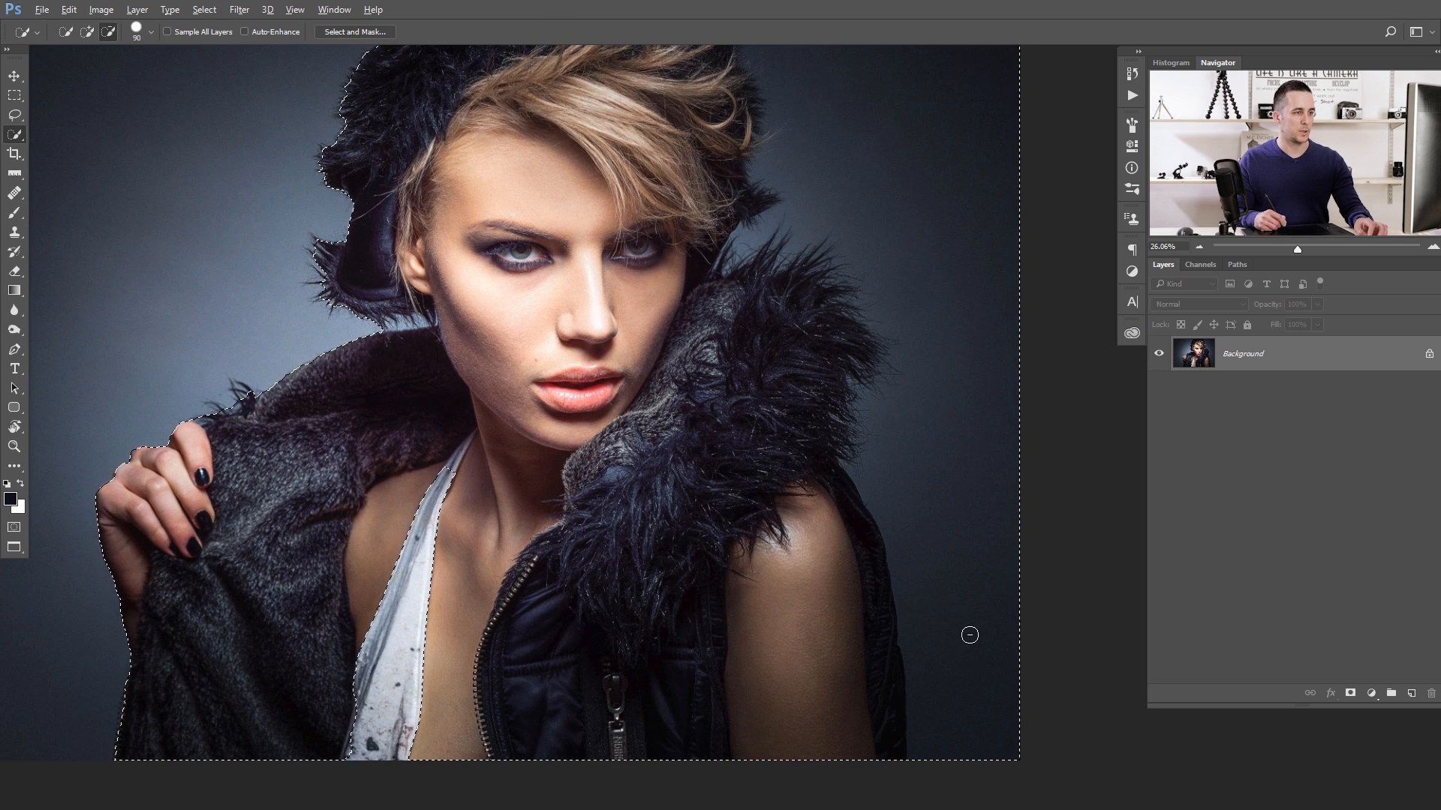
{"action": "mouse_move", "coordinate": [978, 759]}
{"action": "left_mouse_down"}
{"action": "mouse_move", "coordinate": [943, 470]}
{"action": "mouse_move", "coordinate": [959, 357]}
{"action": "mouse_move", "coordinate": [939, 235]}
{"action": "mouse_move", "coordinate": [906, 167]}
{"action": "left_mouse_up"}
{"action": "left_click_drag", "start_coordinate": [757, 298], "coordinate": [782, 339]}
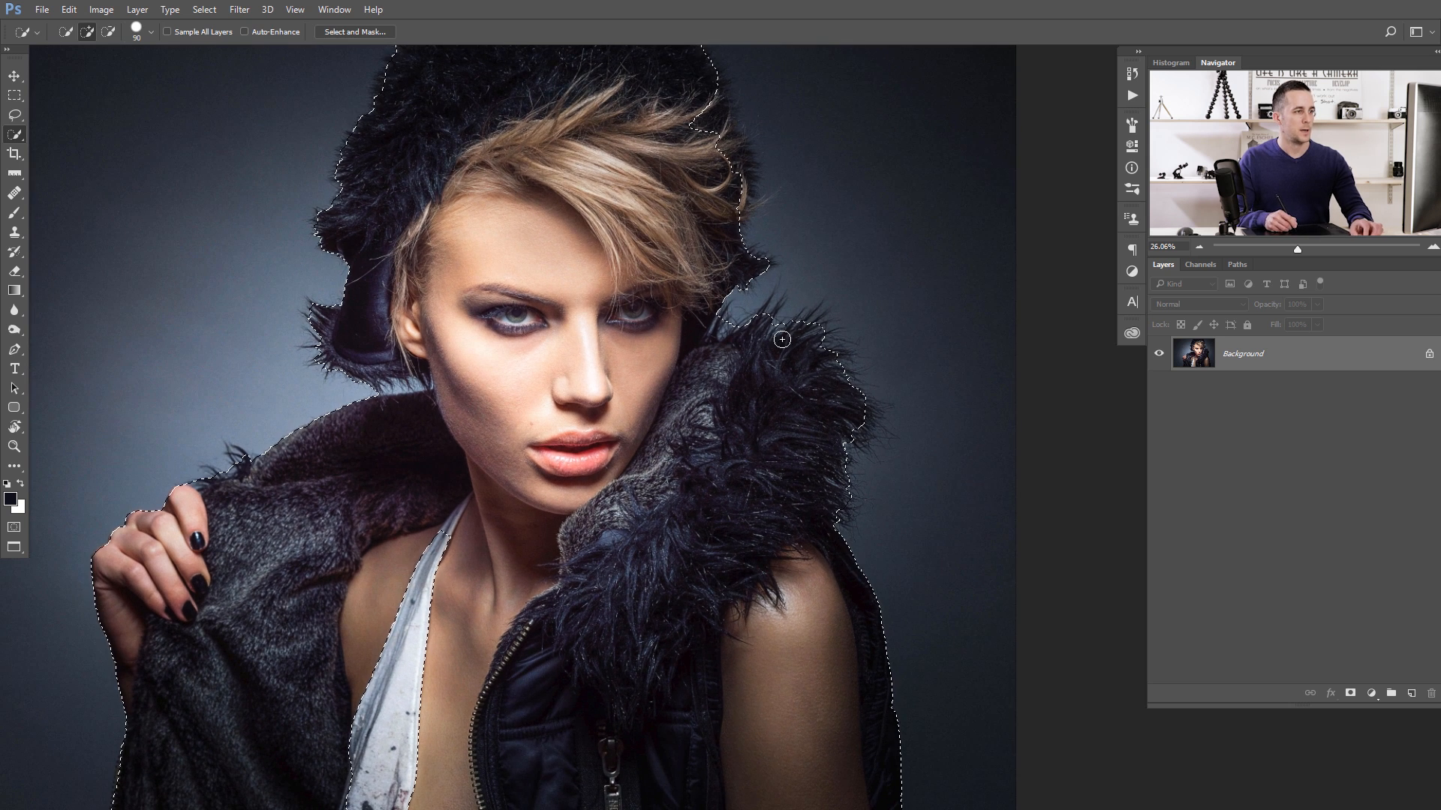
{"action": "left_click_drag", "start_coordinate": [693, 405], "coordinate": [704, 434]}
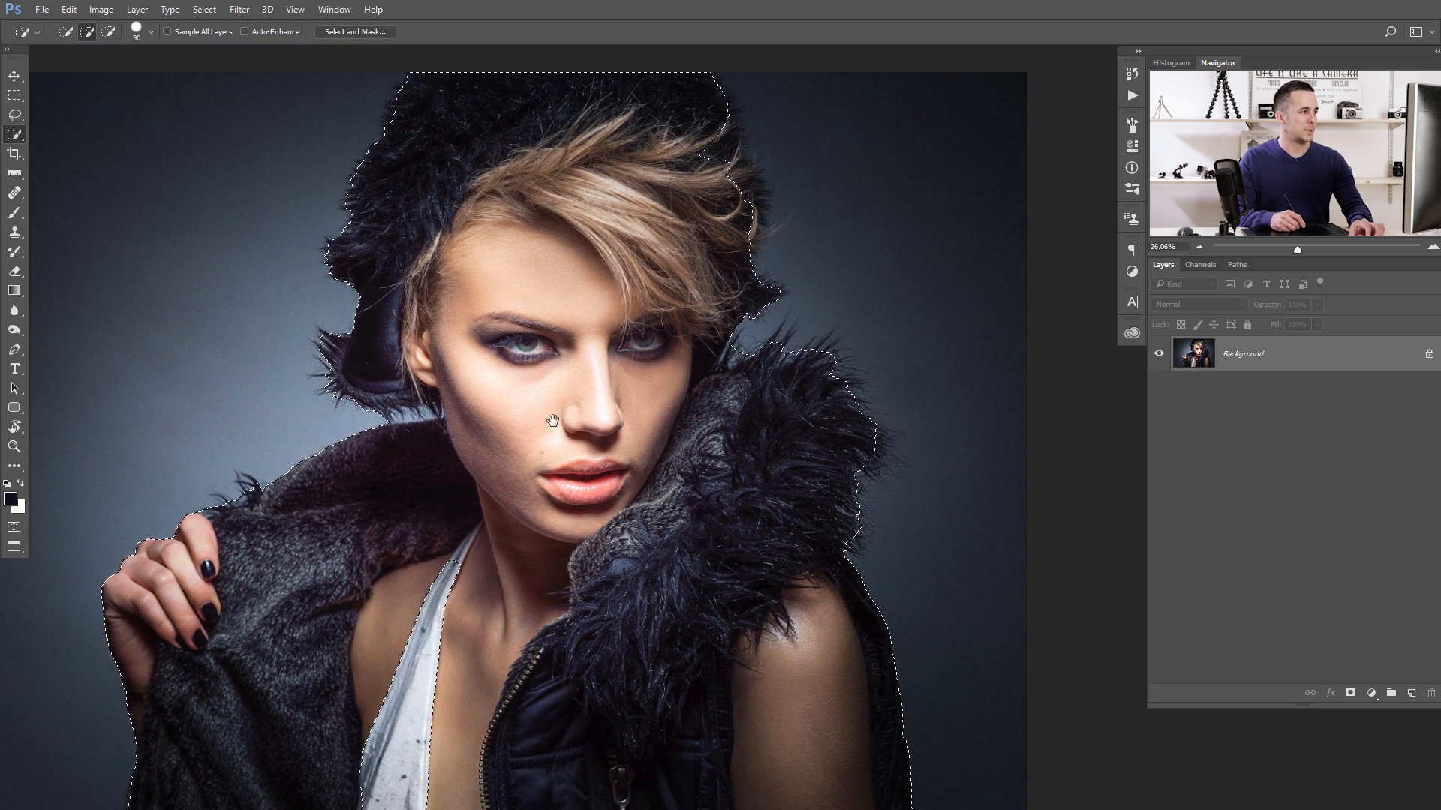
{"action": "left_click_drag", "start_coordinate": [553, 420], "coordinate": [564, 443]}
{"action": "left_click_drag", "start_coordinate": [758, 207], "coordinate": [759, 235]}
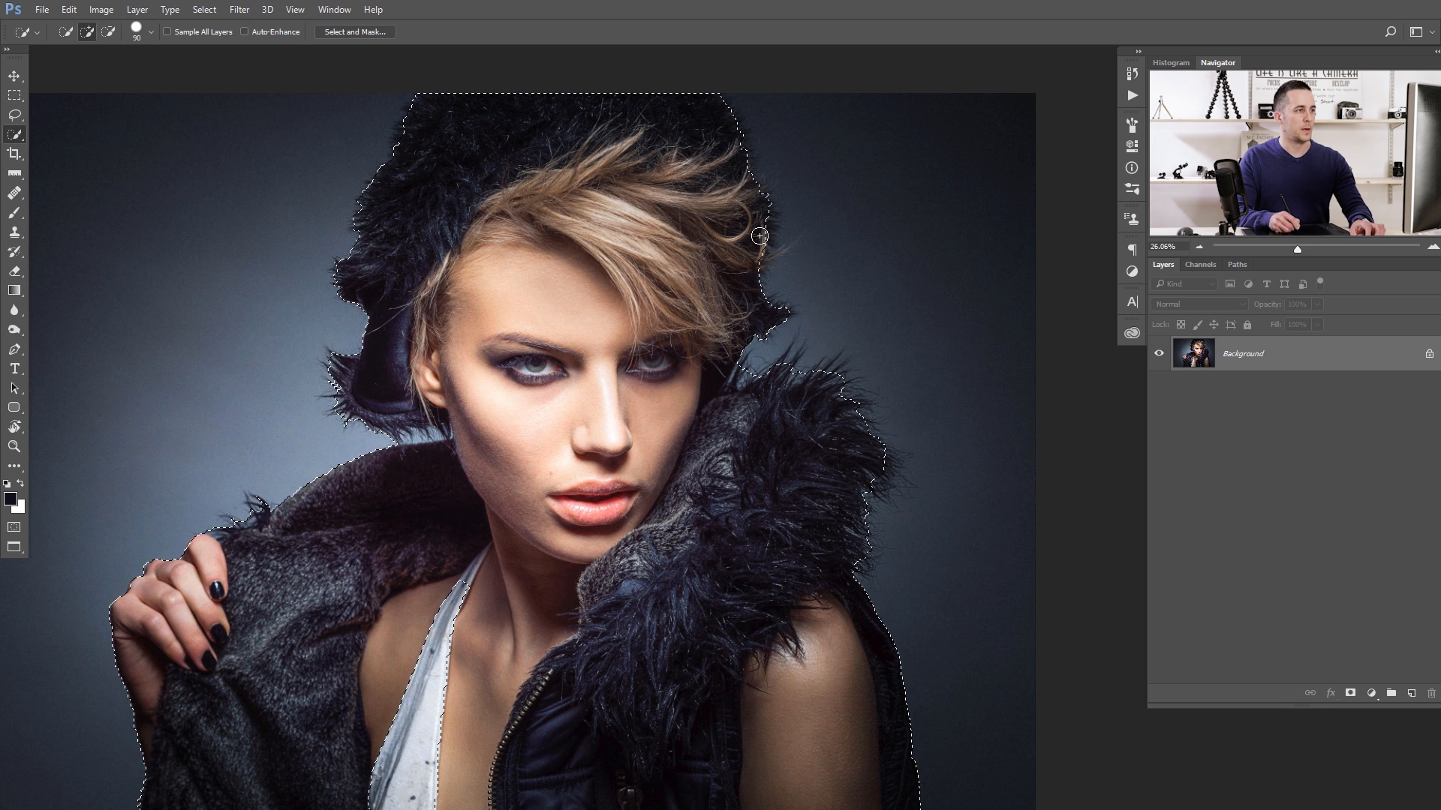
- Refine the selection along the fur edges of the collar in Select and Mask with the Refine Edge Brush, and apply it
{"action": "left_click", "coordinate": [352, 32]}
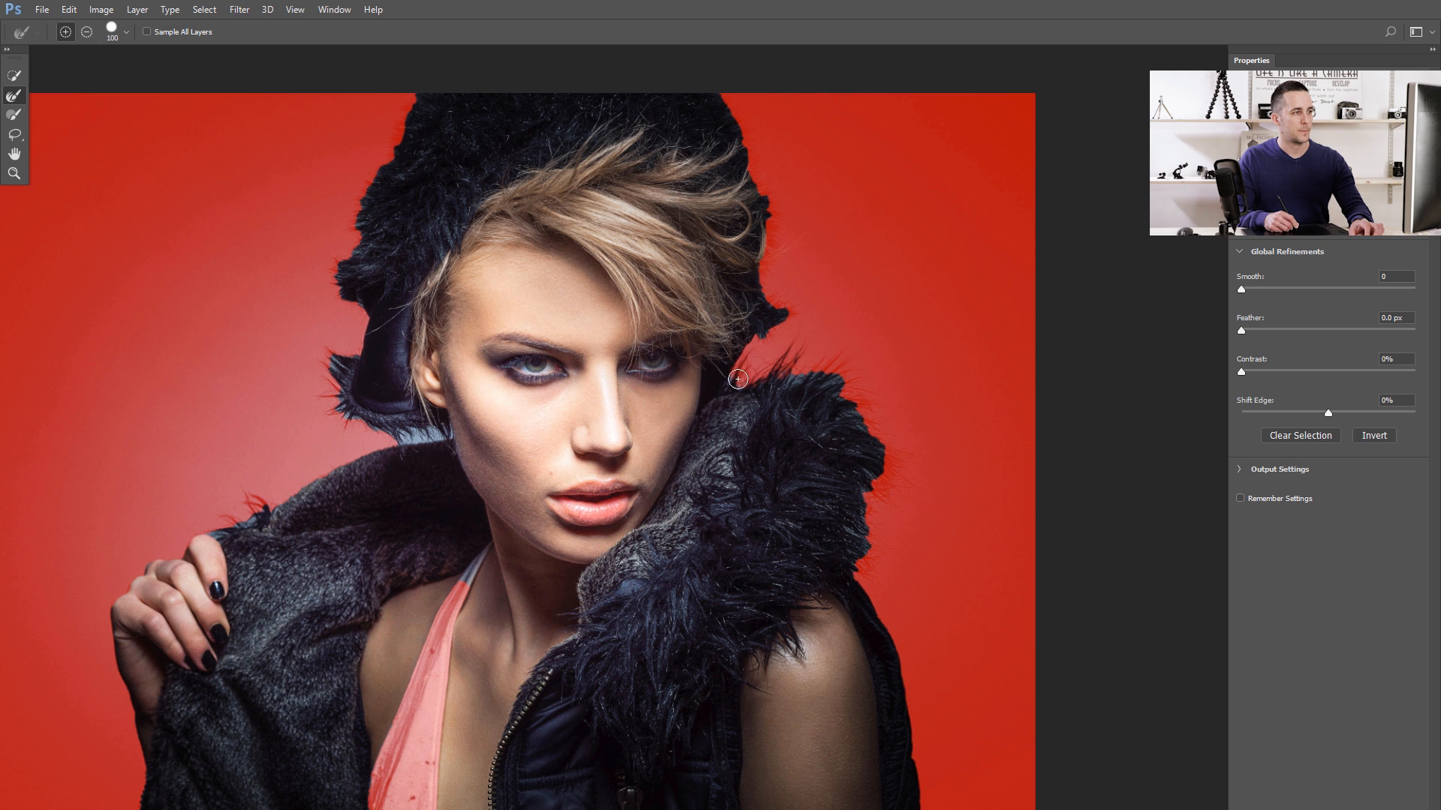
{"action": "mouse_move", "coordinate": [803, 375]}
{"action": "left_mouse_down"}
{"action": "mouse_move", "coordinate": [860, 370]}
{"action": "mouse_move", "coordinate": [862, 418]}
{"action": "mouse_move", "coordinate": [881, 397]}
{"action": "mouse_move", "coordinate": [844, 391]}
{"action": "mouse_move", "coordinate": [888, 437]}
{"action": "left_mouse_up"}
{"action": "mouse_move", "coordinate": [874, 494]}
{"action": "left_mouse_down"}
{"action": "mouse_move", "coordinate": [863, 563]}
{"action": "mouse_move", "coordinate": [864, 544]}
{"action": "left_mouse_up"}
{"action": "mouse_move", "coordinate": [868, 463]}
{"action": "left_mouse_down"}
{"action": "mouse_move", "coordinate": [870, 548]}
{"action": "mouse_move", "coordinate": [851, 533]}
{"action": "mouse_move", "coordinate": [866, 562]}
{"action": "left_mouse_up"}
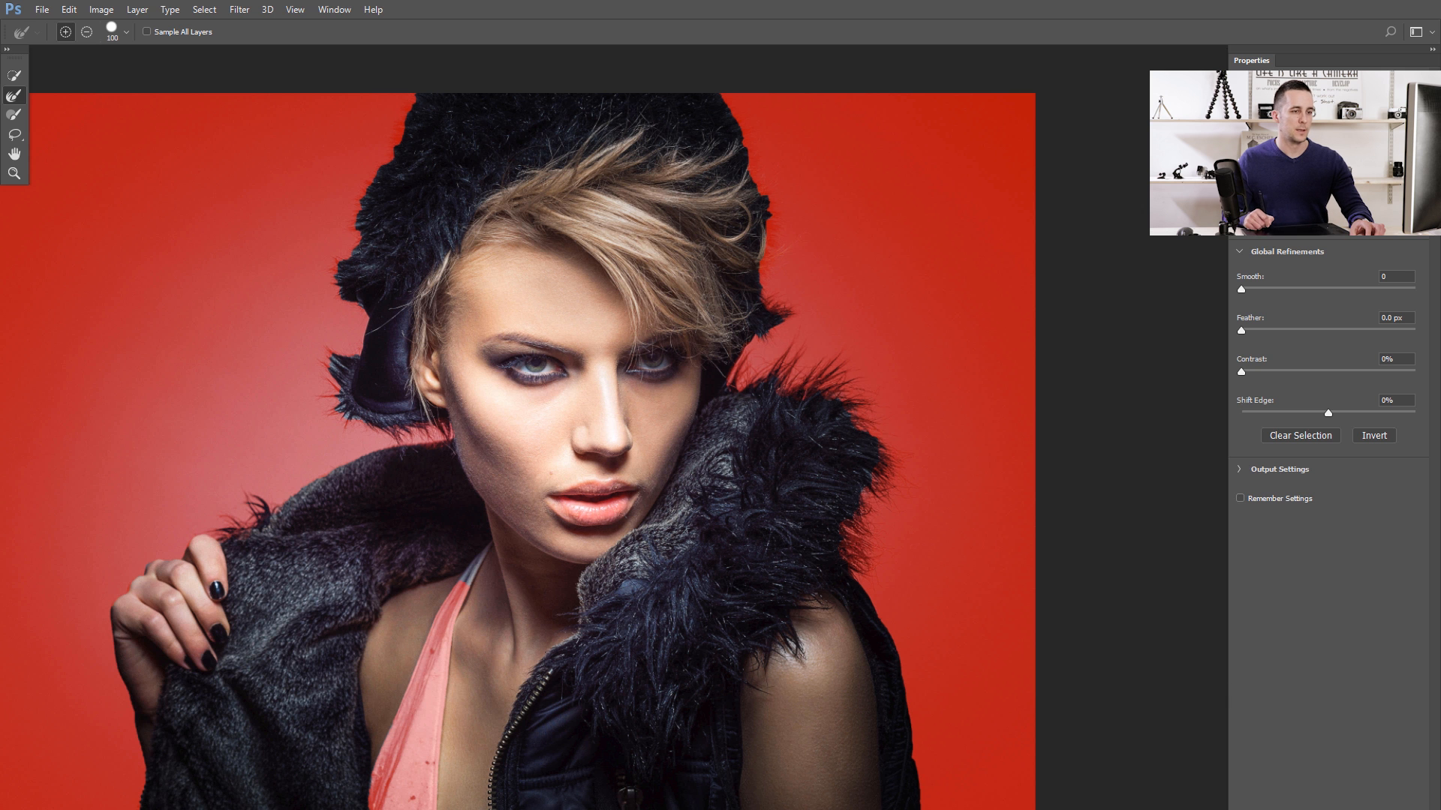
{"action": "key", "text": "Return"}
- Show the selection as a Quick Mask and set up the Brush tool at 70 px for the collar's edge
{"action": "left_click_drag", "start_coordinate": [559, 418], "coordinate": [609, 403]}
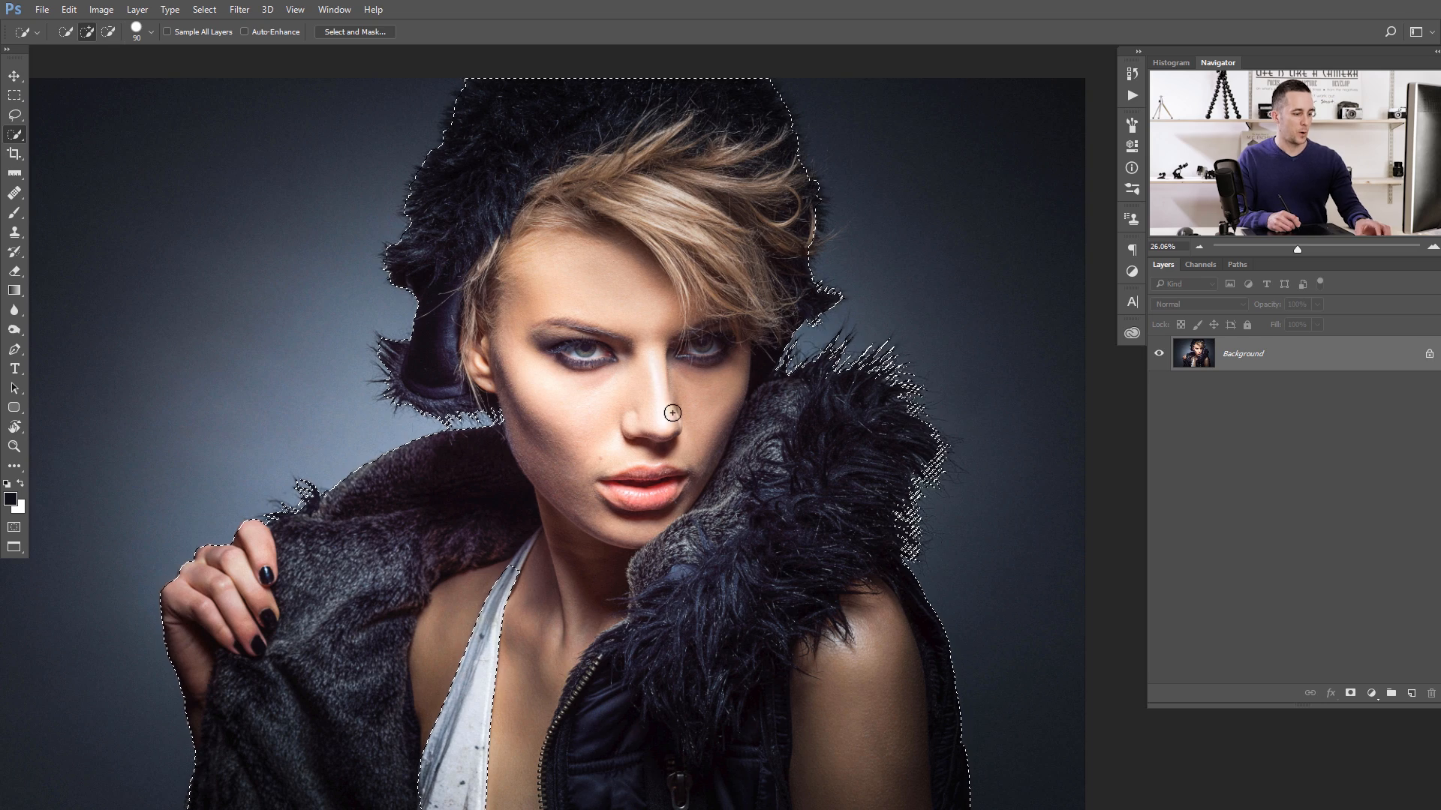
{"action": "key", "text": "q"}
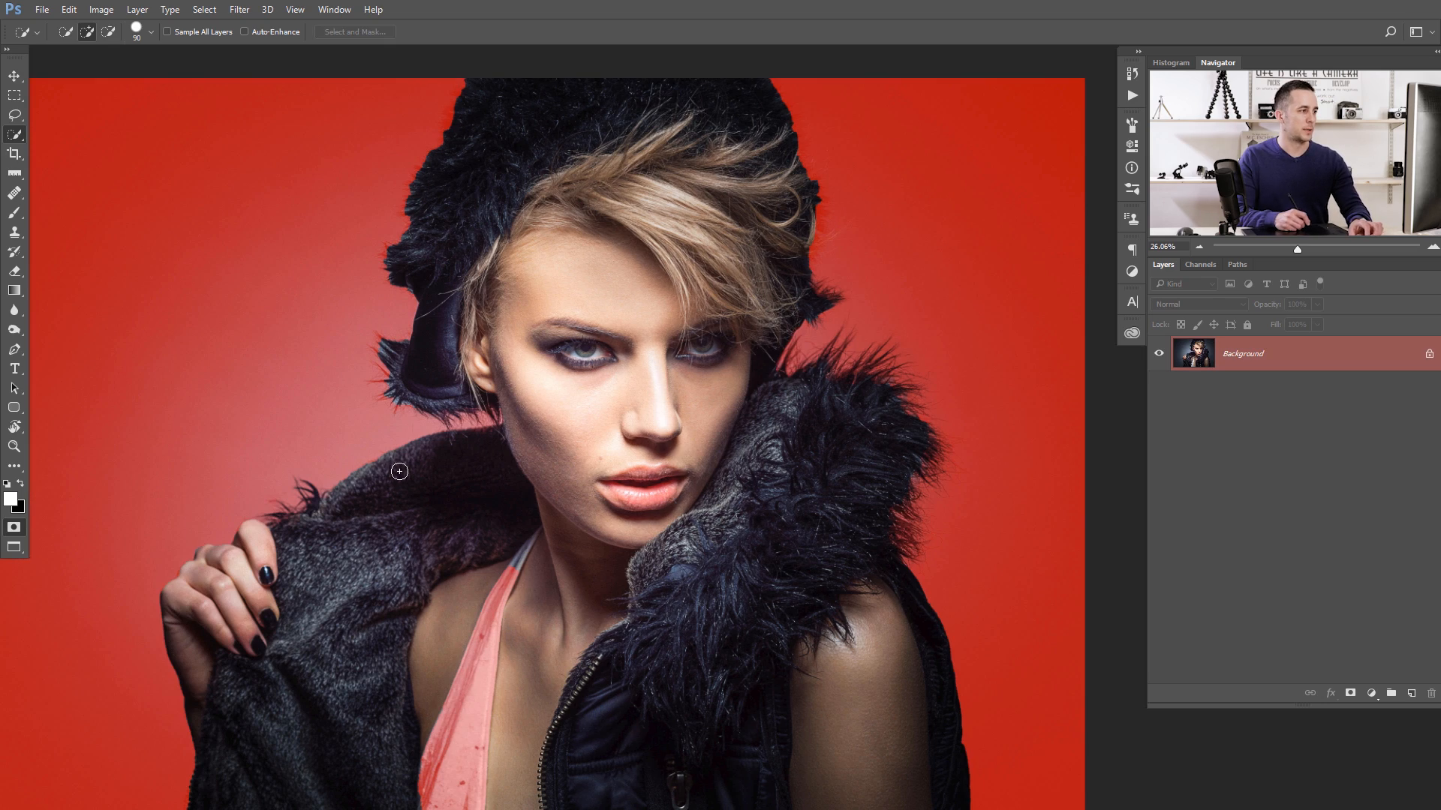
{"action": "left_click_drag", "start_coordinate": [346, 500], "coordinate": [412, 478]}
{"action": "left_click_drag", "start_coordinate": [412, 477], "coordinate": [485, 447]}
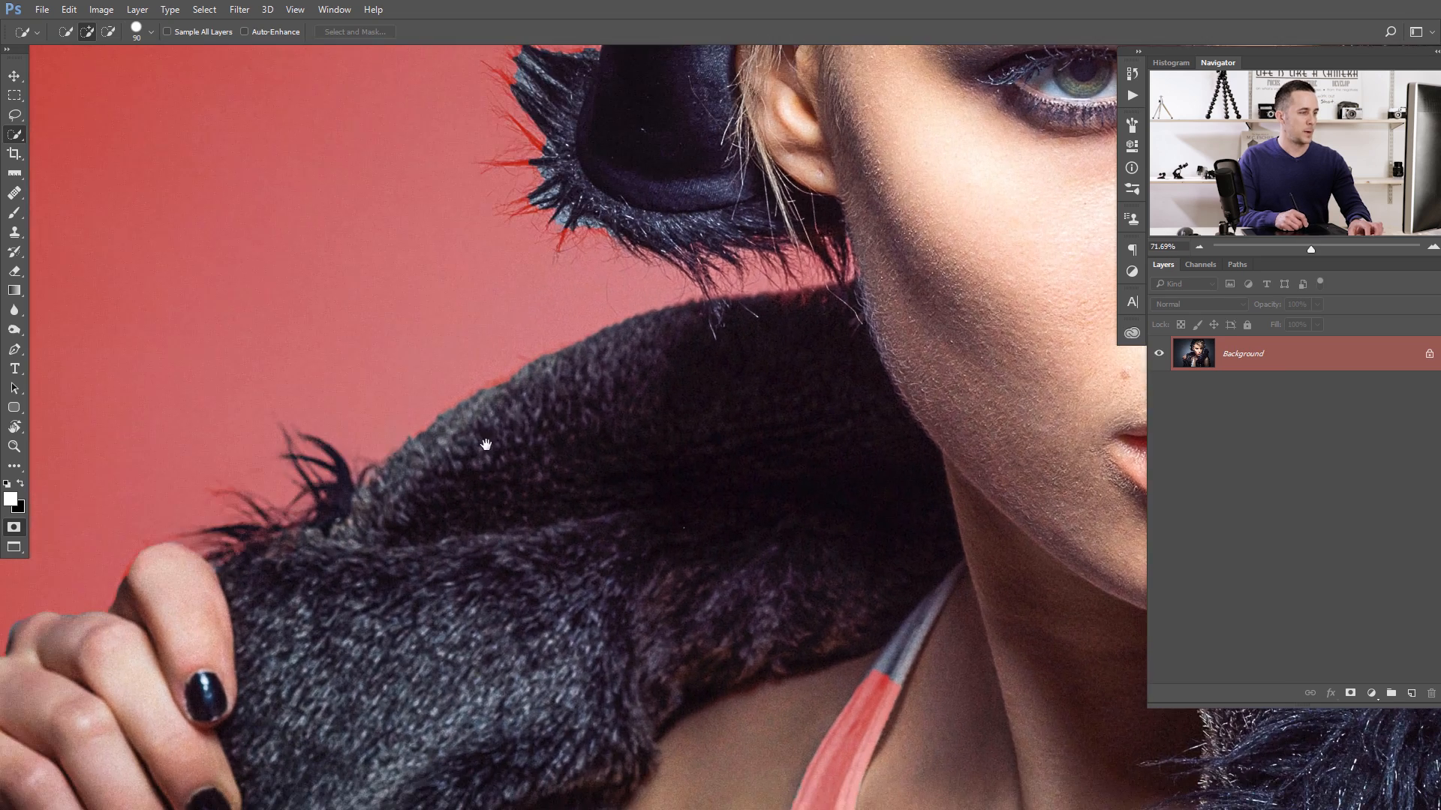
{"action": "key", "text": "b"}
{"action": "key", "text": "bracketright"}
{"action": "key", "text": "bracketright"}
{"action": "key", "text": "bracketright"}
{"action": "key", "text": "bracketright"}
{"action": "key", "text": "bracketright"}
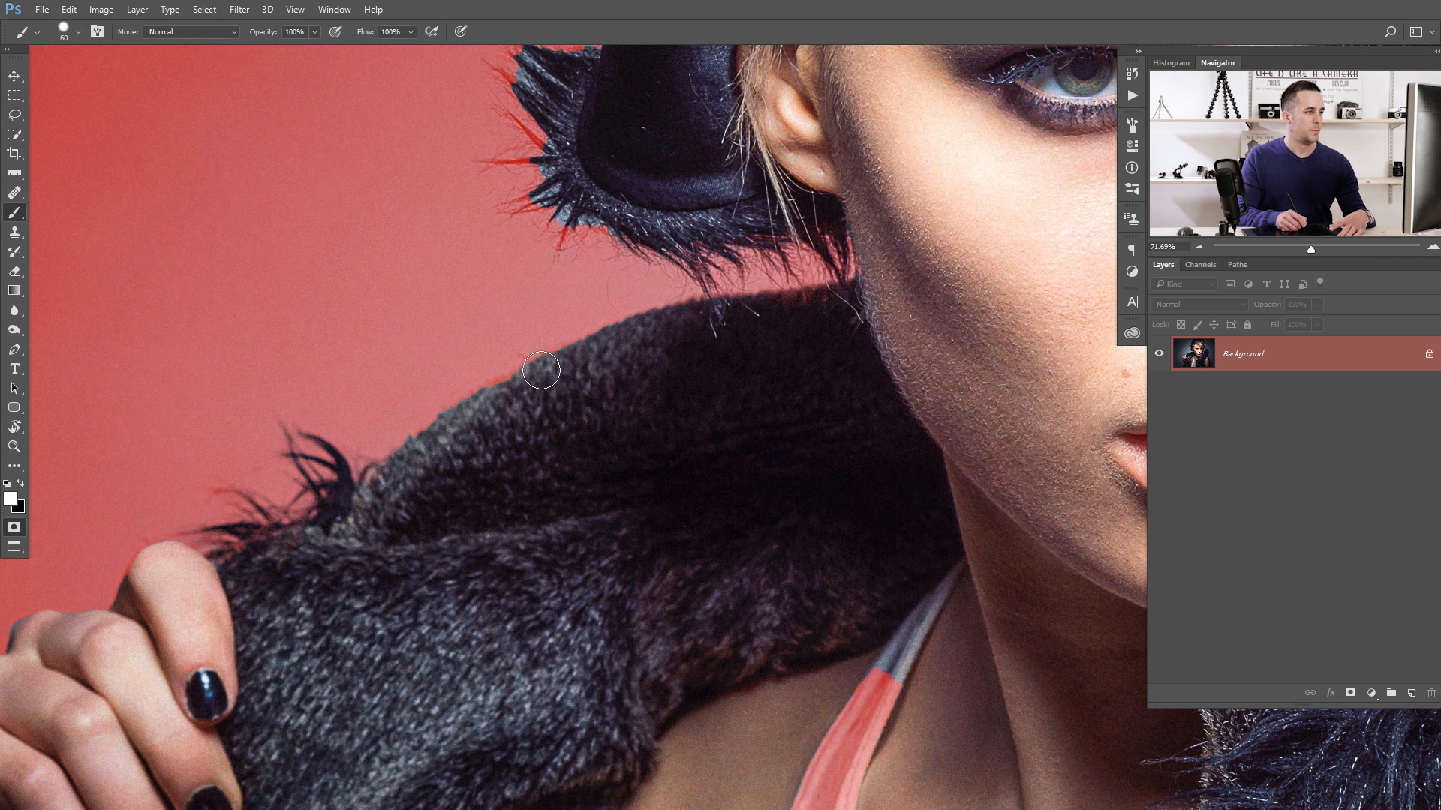
{"action": "right_click", "coordinate": [543, 376]}
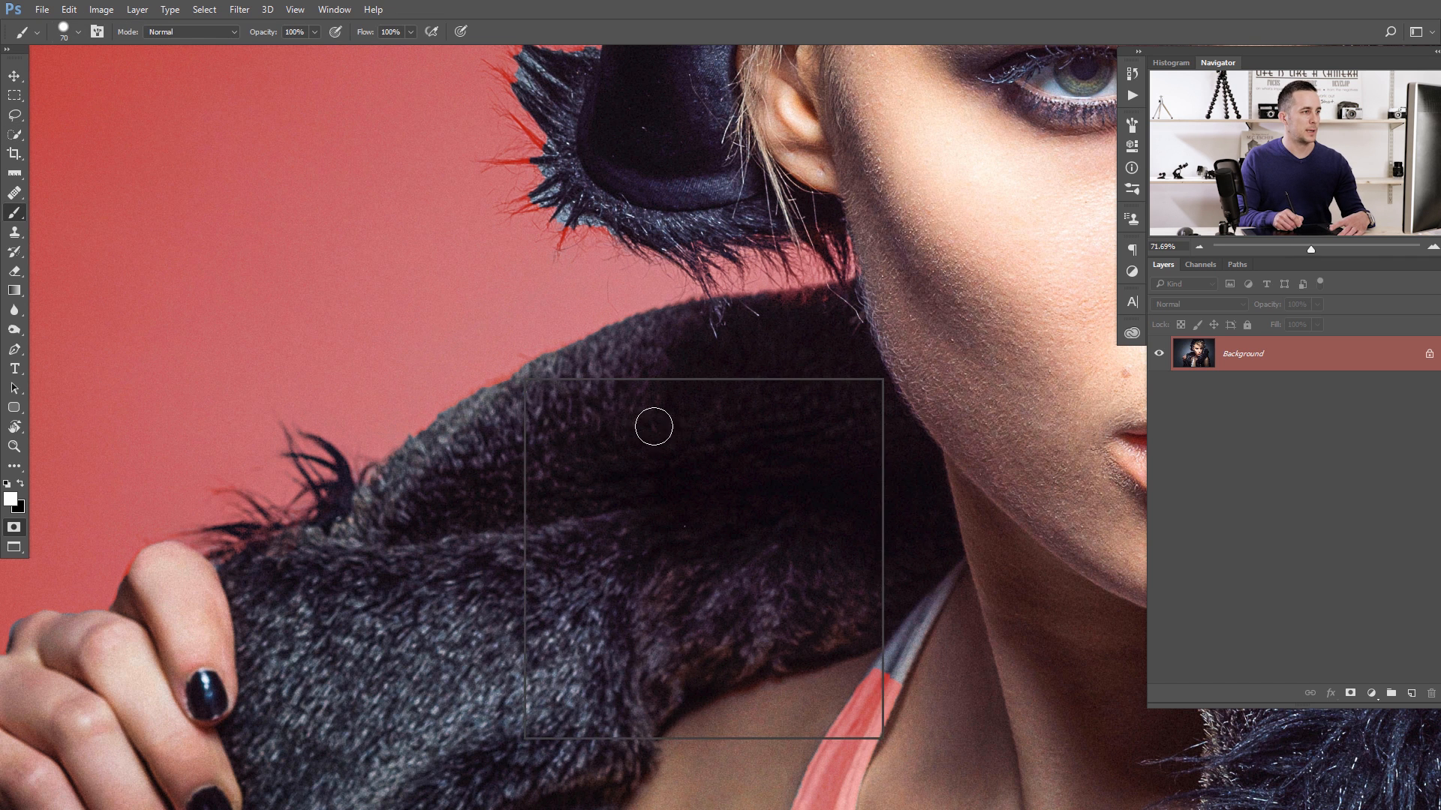
- Undo a test stroke on the background and paint white along the upper edge of the open collar beside the jaw
{"action": "left_click_drag", "start_coordinate": [447, 323], "coordinate": [438, 354]}
{"action": "key", "text": "ctrl+z"}
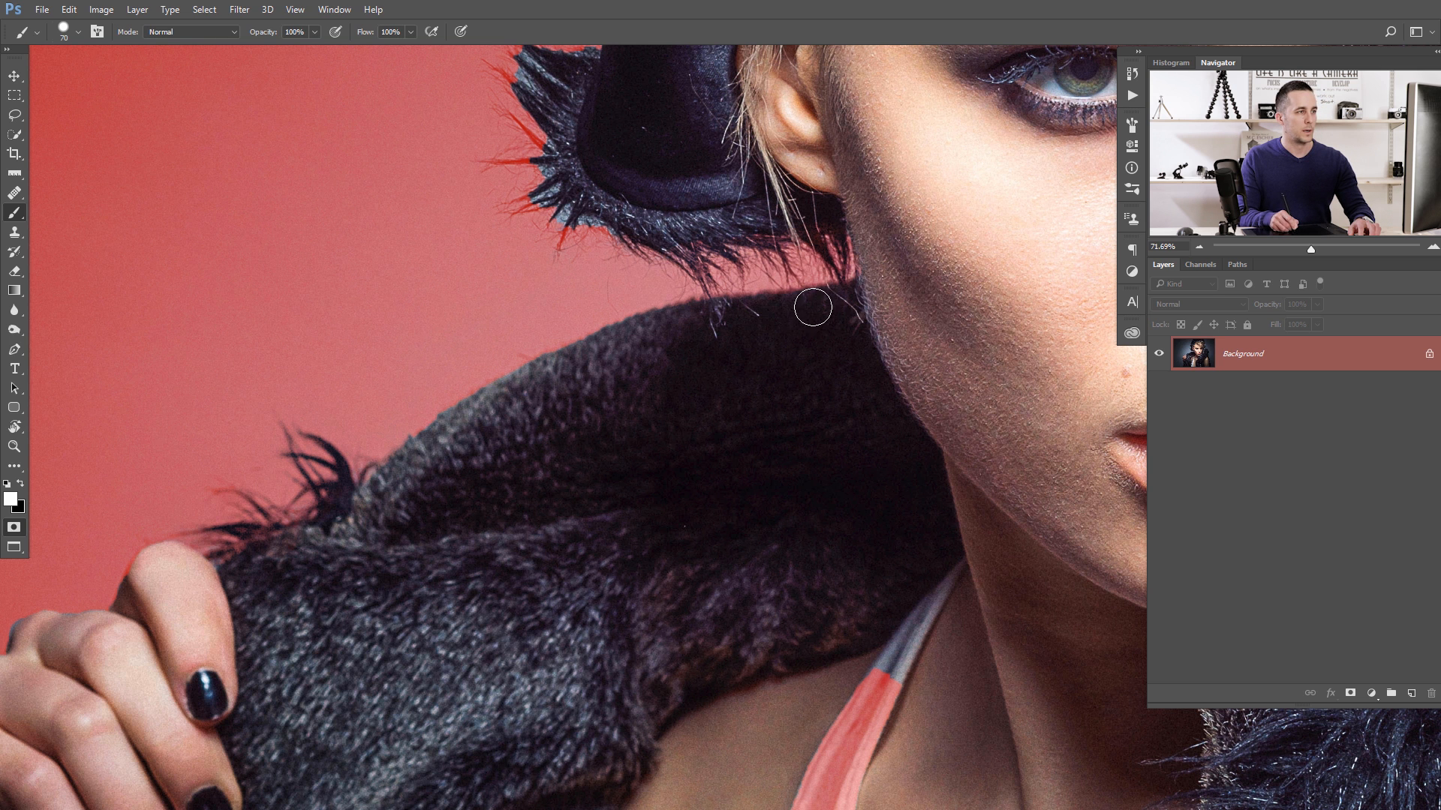
{"action": "mouse_move", "coordinate": [856, 296]}
{"action": "left_mouse_down"}
{"action": "mouse_move", "coordinate": [605, 435]}
{"action": "mouse_move", "coordinate": [657, 390]}
{"action": "left_mouse_up"}
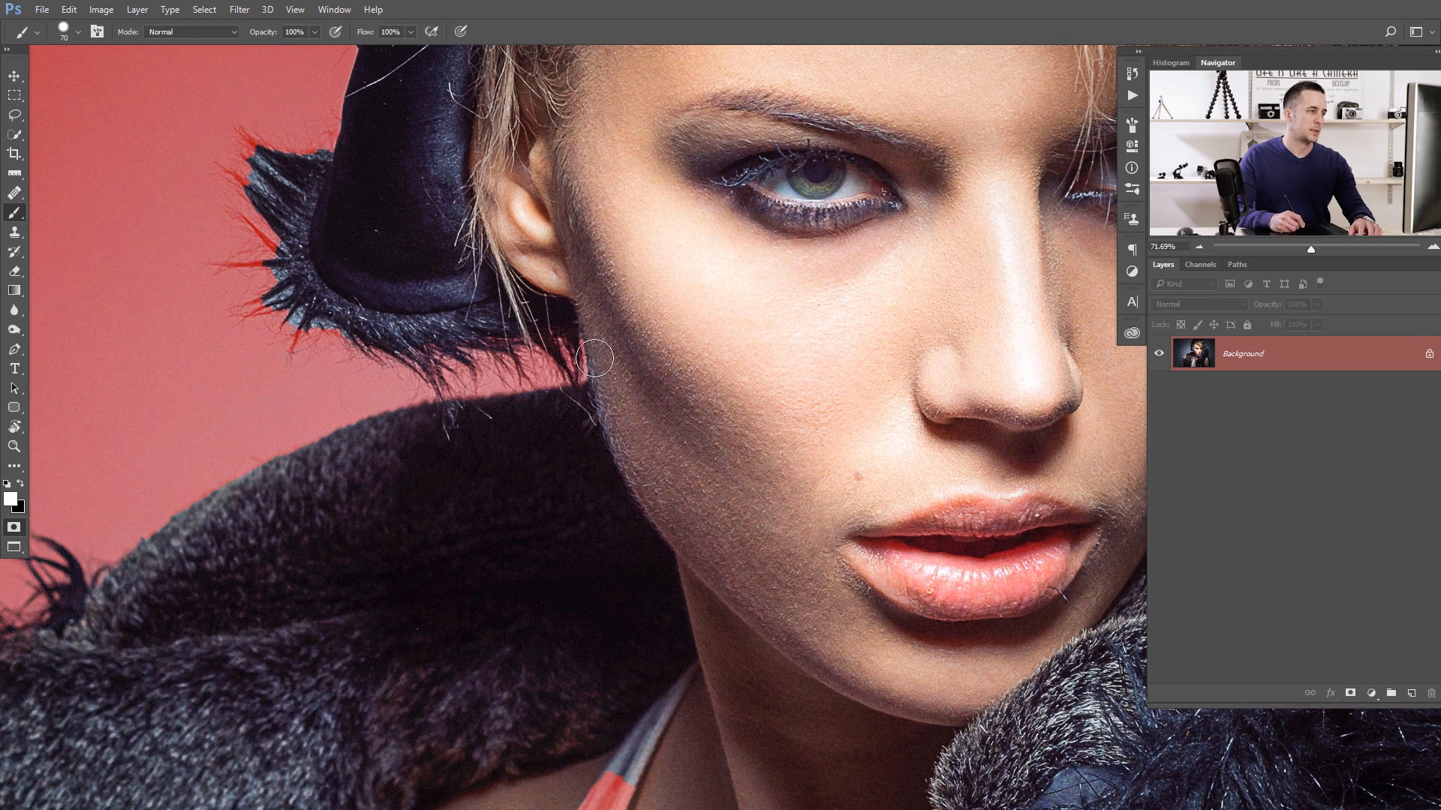
{"action": "left_click_drag", "start_coordinate": [750, 408], "coordinate": [483, 376]}
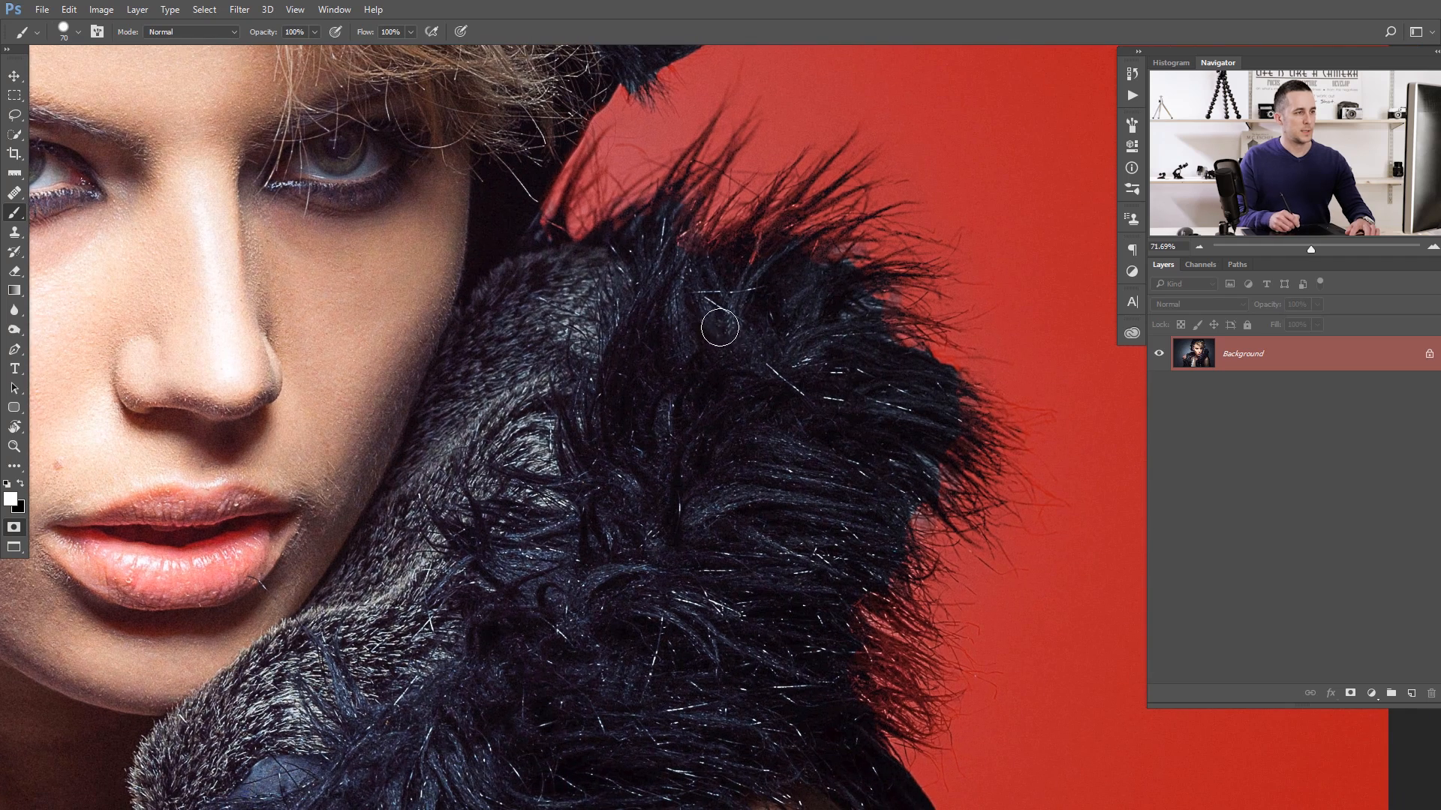
- Paint white with a soft 250 px brush over the inside of the fur collar, the jacket and the white top
{"action": "right_click", "coordinate": [720, 327]}
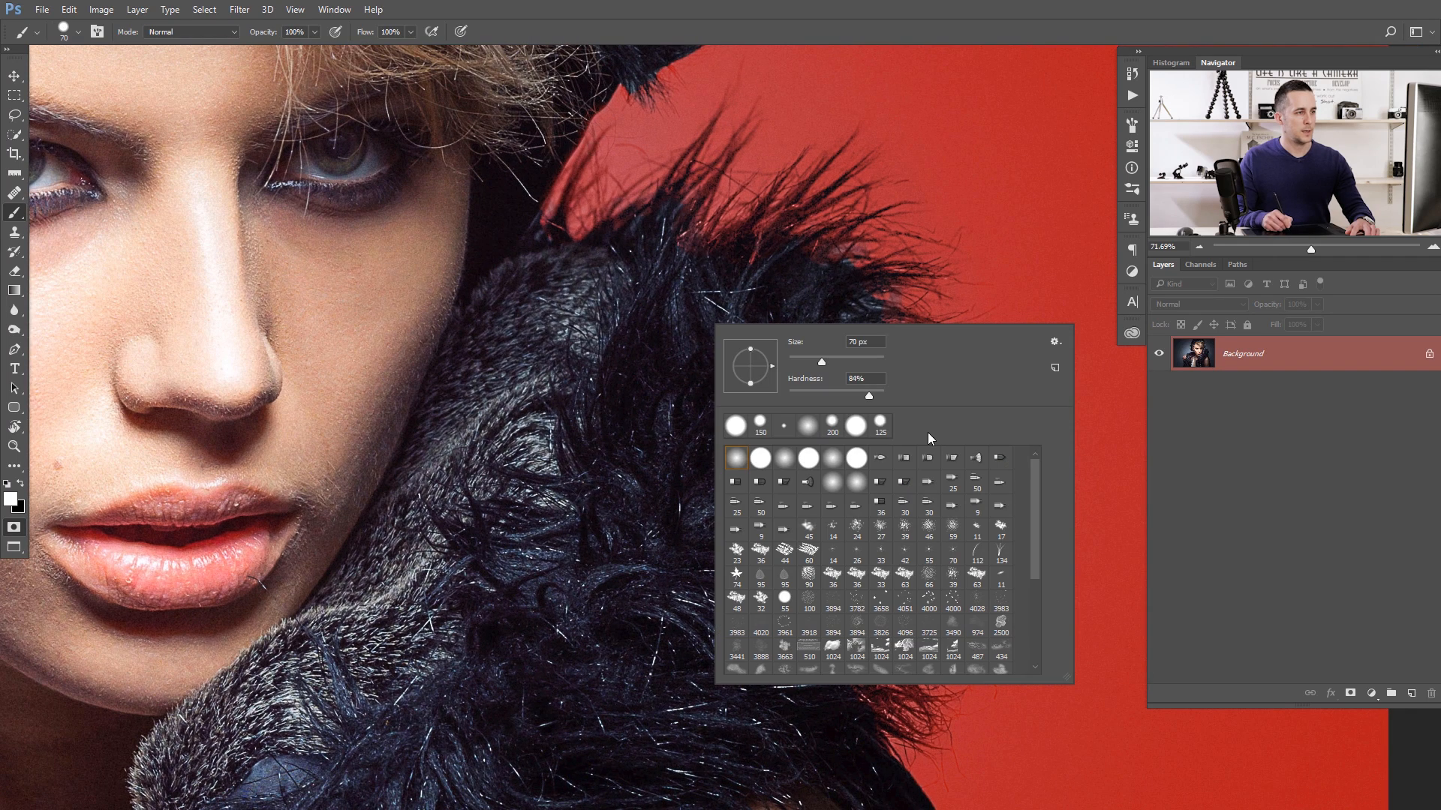
{"action": "left_click", "coordinate": [676, 390]}
{"action": "key", "text": "bracketright"}
{"action": "key", "text": "bracketright"}
{"action": "key", "text": "bracketright"}
{"action": "key", "text": "bracketright"}
{"action": "key", "text": "bracketright"}
{"action": "key", "text": "bracketright"}
{"action": "key", "text": "bracketright"}
{"action": "key", "text": "bracketright"}
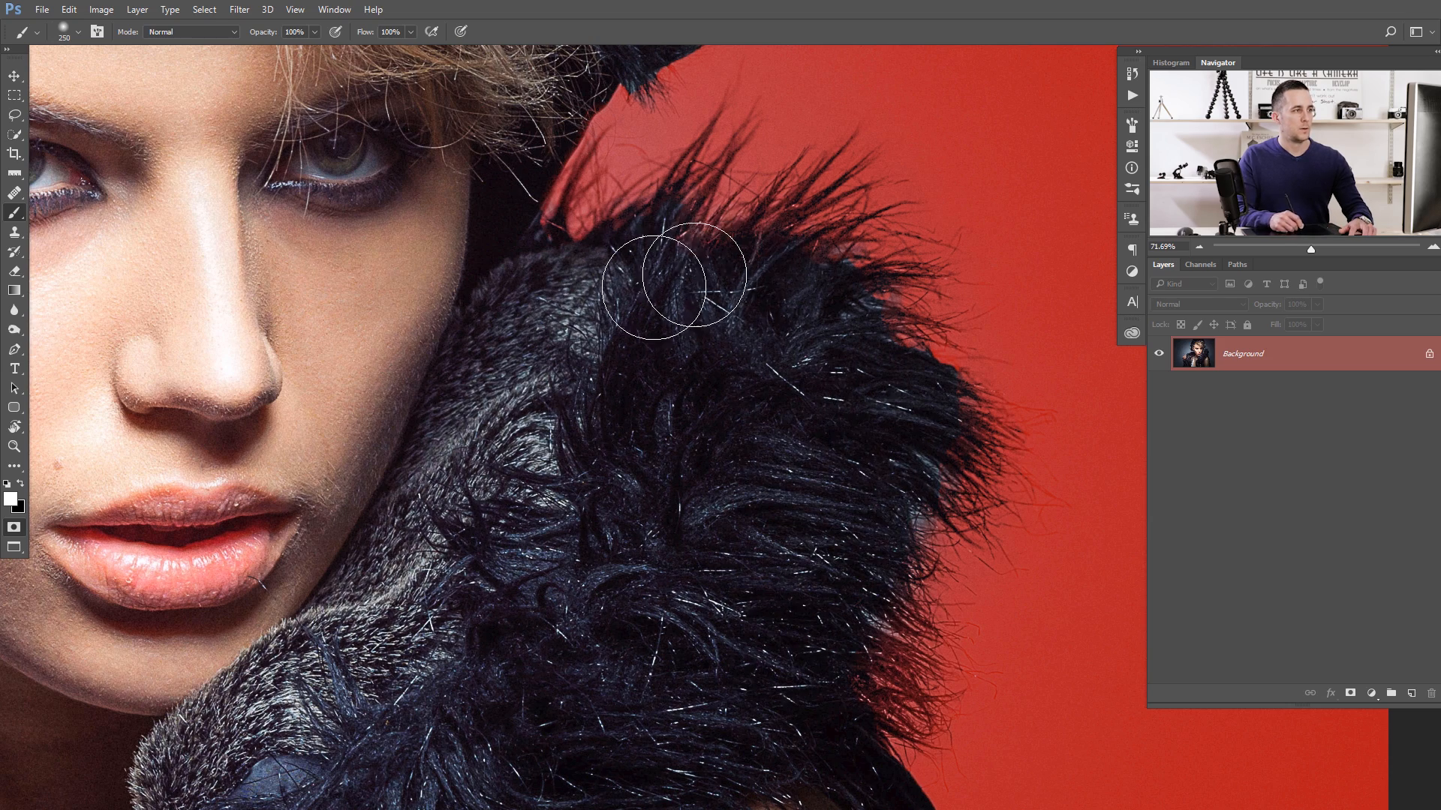
{"action": "left_click_drag", "start_coordinate": [569, 726], "coordinate": [577, 340]}
{"action": "left_click_drag", "start_coordinate": [685, 551], "coordinate": [489, 112]}
{"action": "left_click_drag", "start_coordinate": [360, 353], "coordinate": [742, 424]}
{"action": "left_click_drag", "start_coordinate": [375, 420], "coordinate": [711, 489]}
{"action": "mouse_move", "coordinate": [703, 619]}
{"action": "left_mouse_down"}
{"action": "mouse_move", "coordinate": [608, 740]}
{"action": "mouse_move", "coordinate": [704, 777]}
{"action": "mouse_move", "coordinate": [753, 747]}
{"action": "mouse_move", "coordinate": [760, 695]}
{"action": "mouse_move", "coordinate": [722, 397]}
{"action": "left_mouse_up"}
{"action": "left_click_drag", "start_coordinate": [773, 305], "coordinate": [631, 632]}
{"action": "left_click_drag", "start_coordinate": [659, 570], "coordinate": [682, 474]}
{"action": "scroll", "coordinate": [660, 435], "scroll_direction": "down", "scroll_amount": 6}
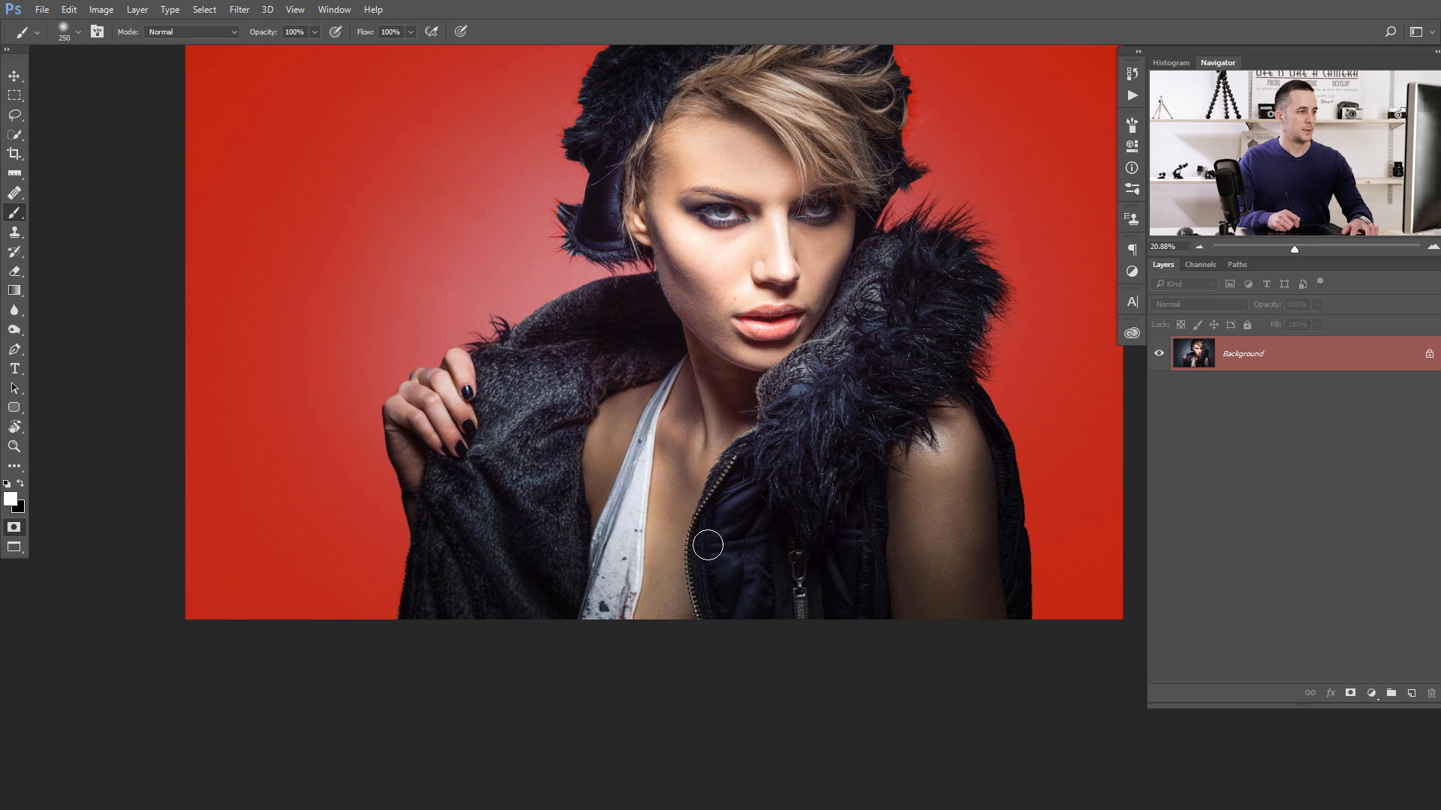
{"action": "left_click_drag", "start_coordinate": [747, 357], "coordinate": [733, 494]}
{"action": "left_click_drag", "start_coordinate": [687, 311], "coordinate": [721, 318]}
{"action": "left_click_drag", "start_coordinate": [539, 568], "coordinate": [566, 361]}
- Paint black along the jacket's lower outer edge below the hand with a 60 px brush at 79% hardness
{"action": "left_click_drag", "start_coordinate": [375, 620], "coordinate": [404, 614]}
{"action": "mouse_move", "coordinate": [321, 643]}
{"action": "left_mouse_down"}
{"action": "mouse_move", "coordinate": [385, 579]}
{"action": "mouse_move", "coordinate": [386, 481]}
{"action": "left_mouse_up"}
{"action": "key", "text": "bracketleft"}
{"action": "key", "text": "bracketleft"}
{"action": "key", "text": "bracketleft"}
{"action": "key", "text": "bracketleft"}
{"action": "key", "text": "bracketleft"}
{"action": "key", "text": "bracketleft"}
{"action": "key", "text": "bracketleft"}
{"action": "key", "text": "bracketleft"}
{"action": "key", "text": "bracketleft"}
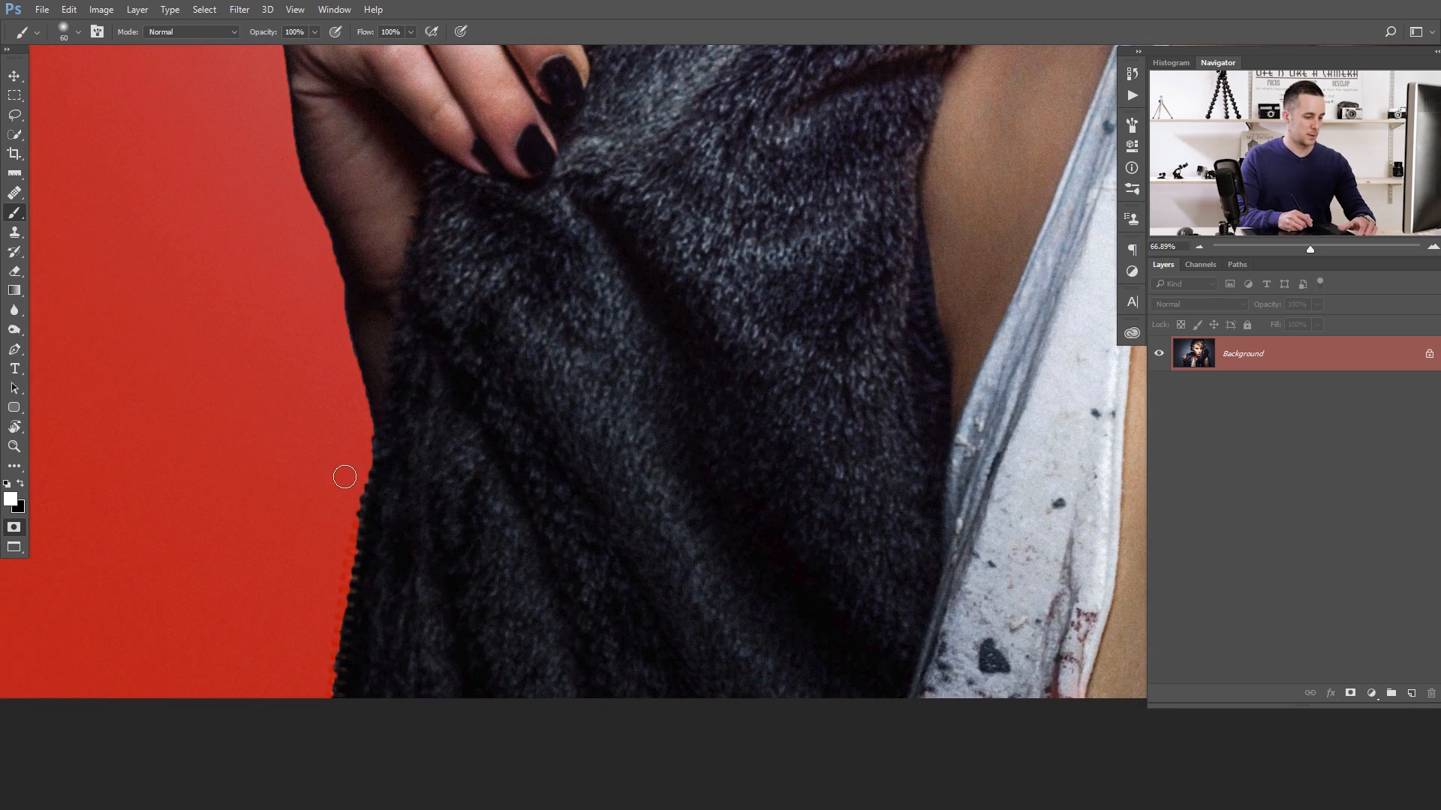
{"action": "right_click", "coordinate": [436, 473]}
{"action": "left_click", "coordinate": [503, 545]}
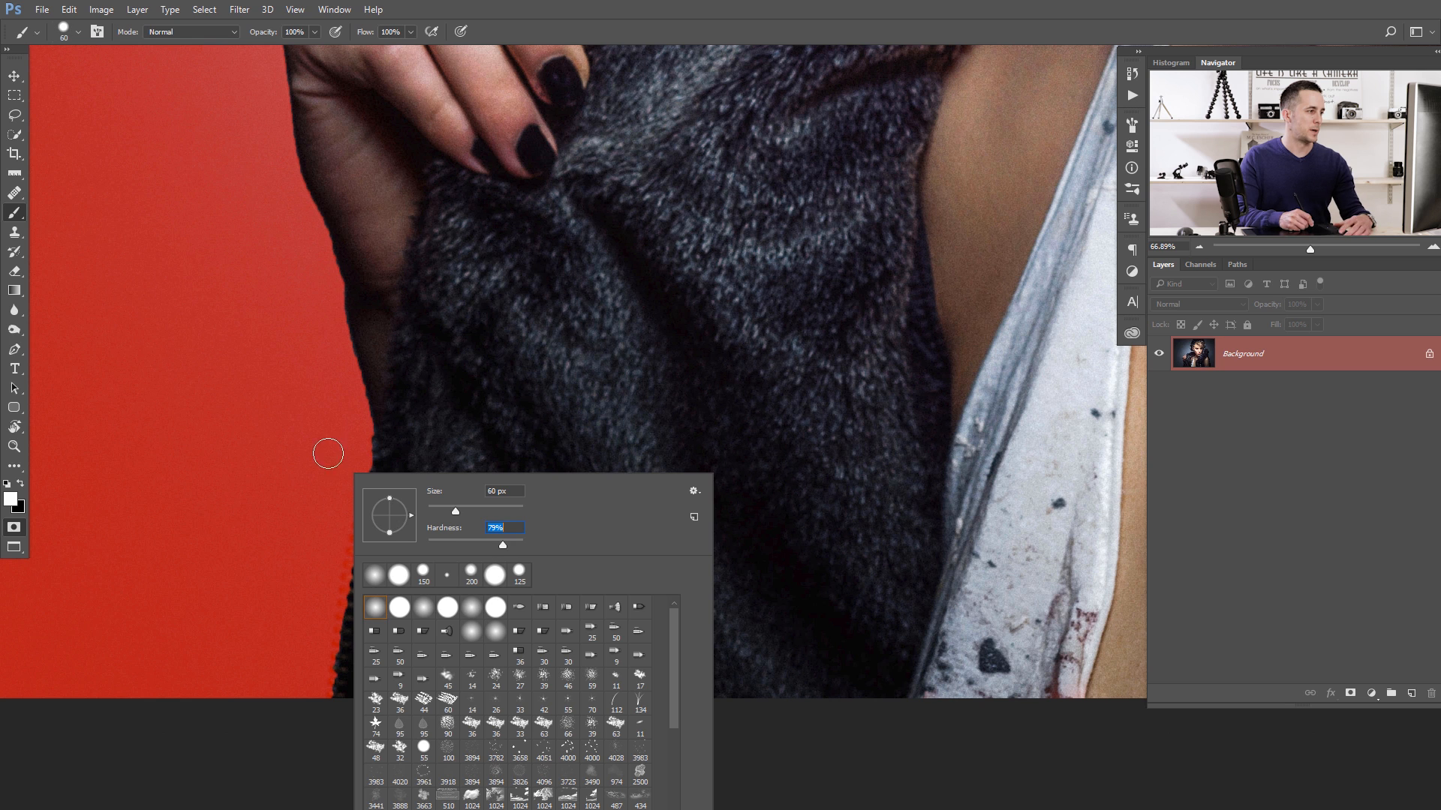
{"action": "left_click", "coordinate": [435, 414]}
{"action": "key", "text": "x"}
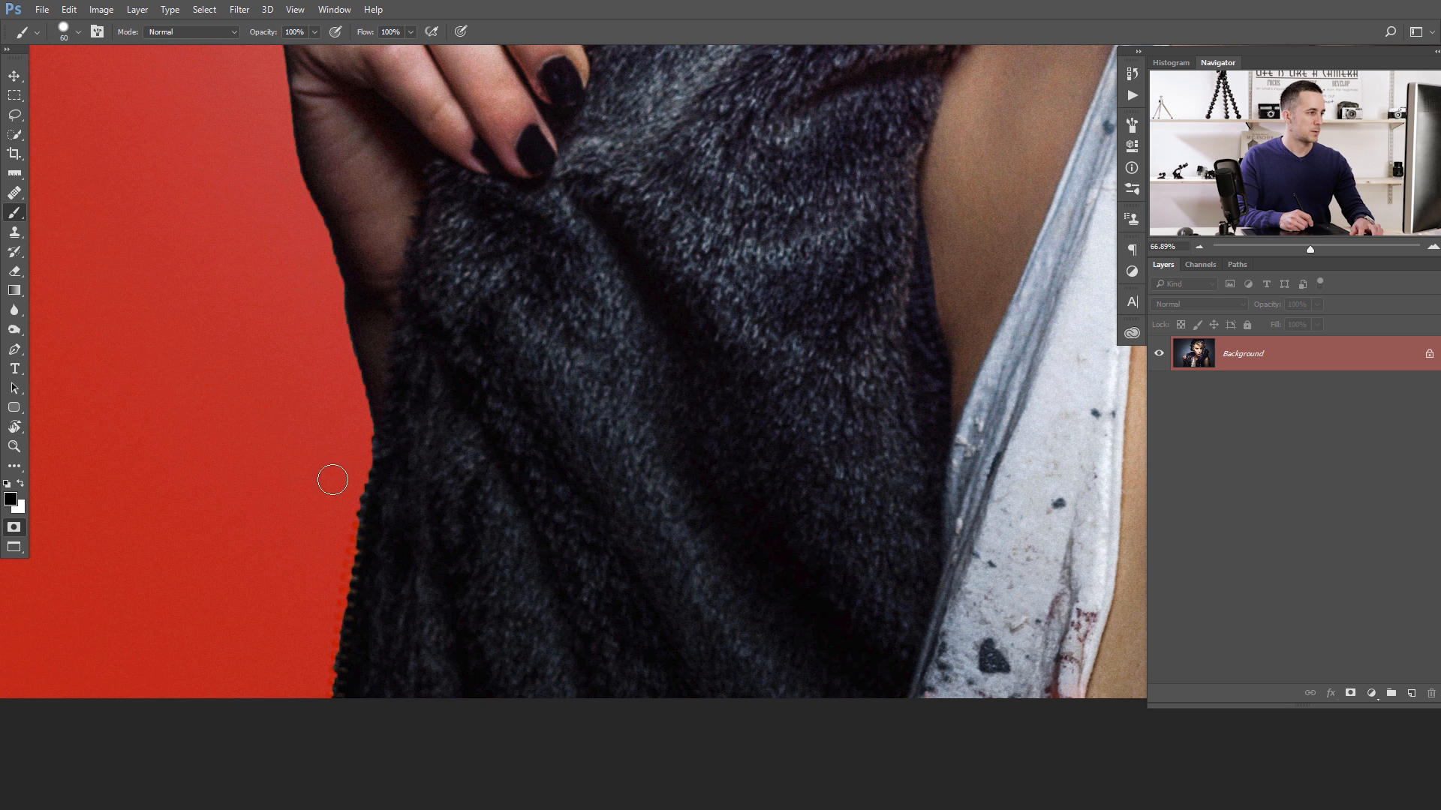
{"action": "mouse_move", "coordinate": [358, 432]}
{"action": "left_mouse_down"}
{"action": "mouse_move", "coordinate": [350, 639]}
{"action": "mouse_move", "coordinate": [331, 685]}
{"action": "left_mouse_up"}
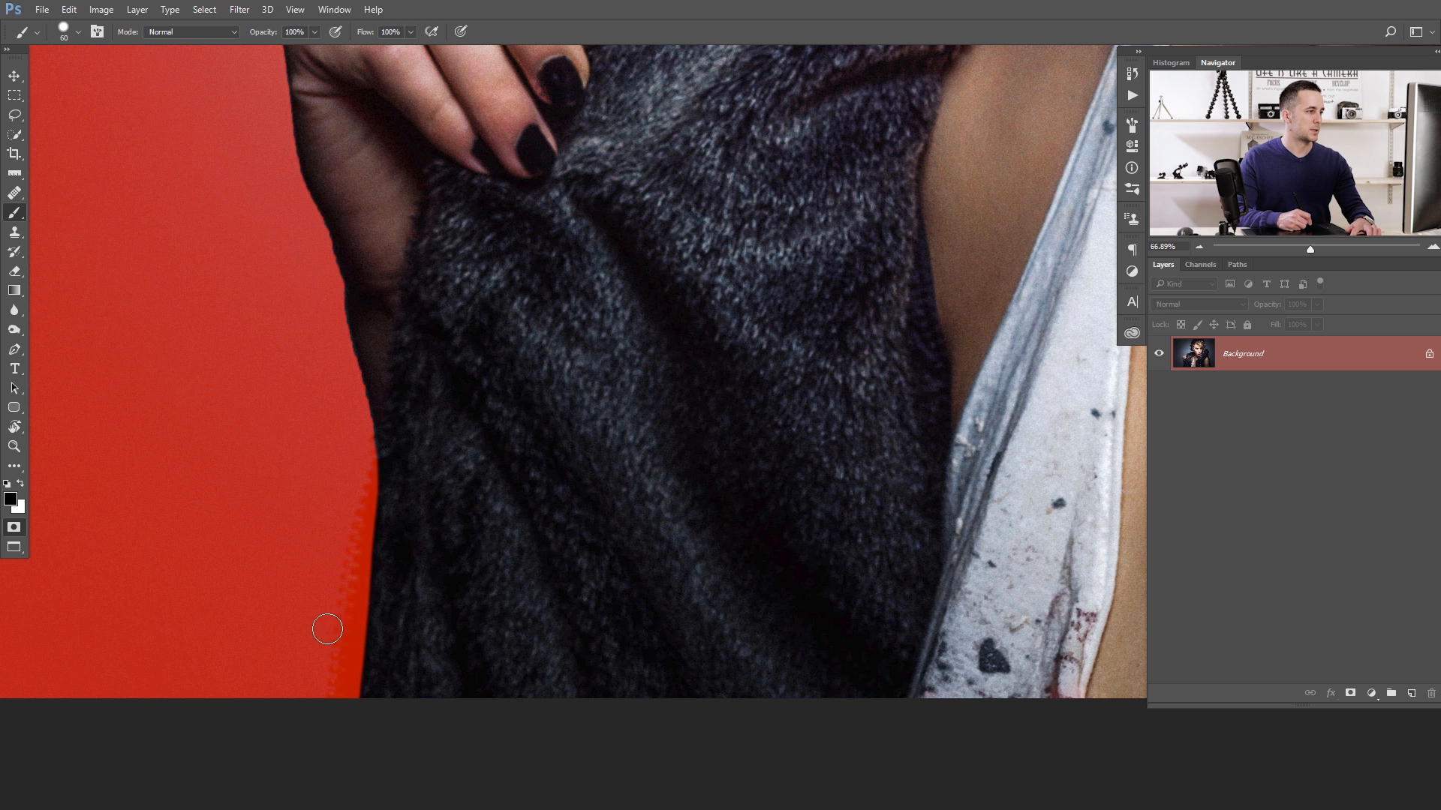
- Clean up the mask along the outer edge of the hand and knuckles, switching the brush between white and black
{"action": "scroll", "coordinate": [315, 582], "scroll_direction": "up", "scroll_amount": 3}
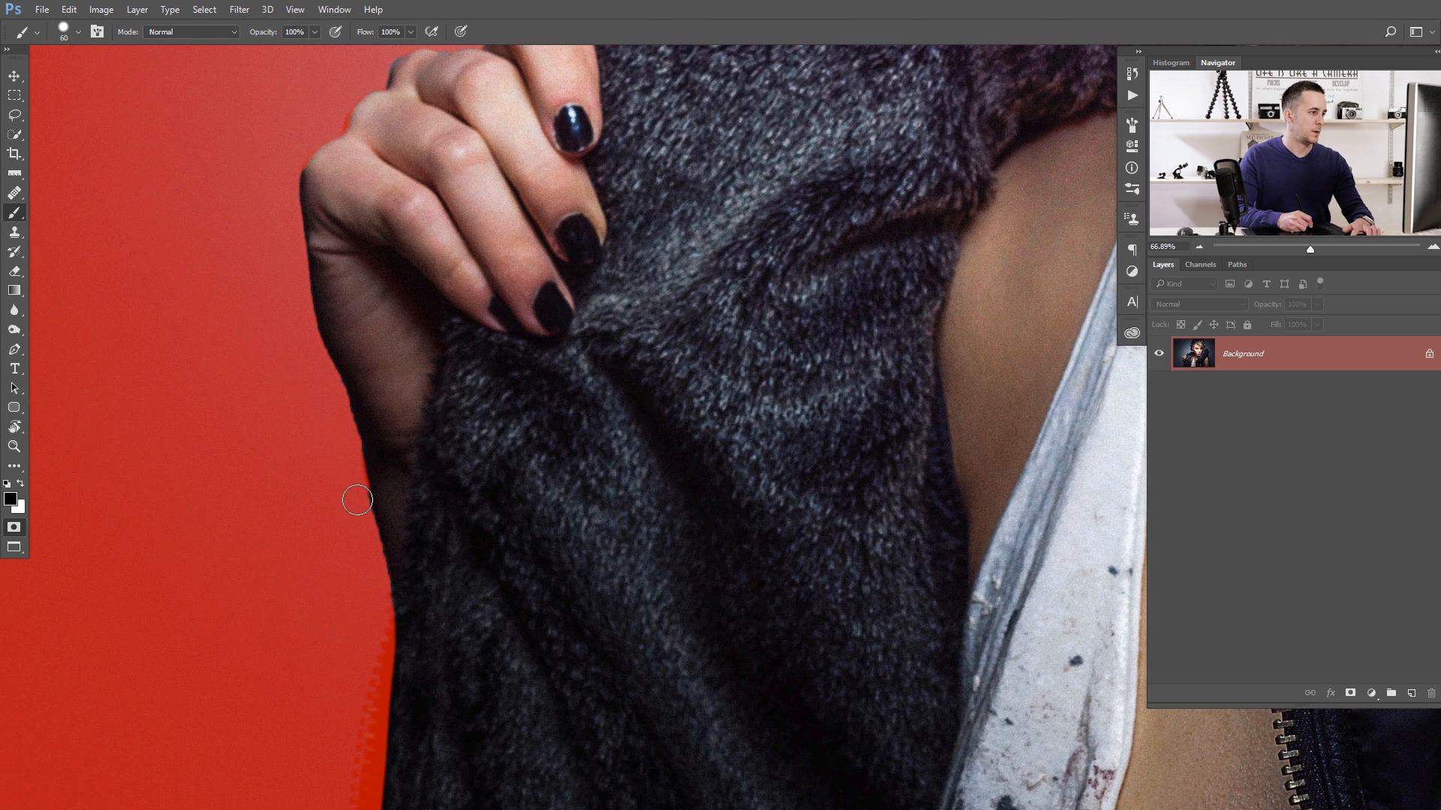
{"action": "scroll", "coordinate": [308, 451], "scroll_direction": "up", "scroll_amount": 5}
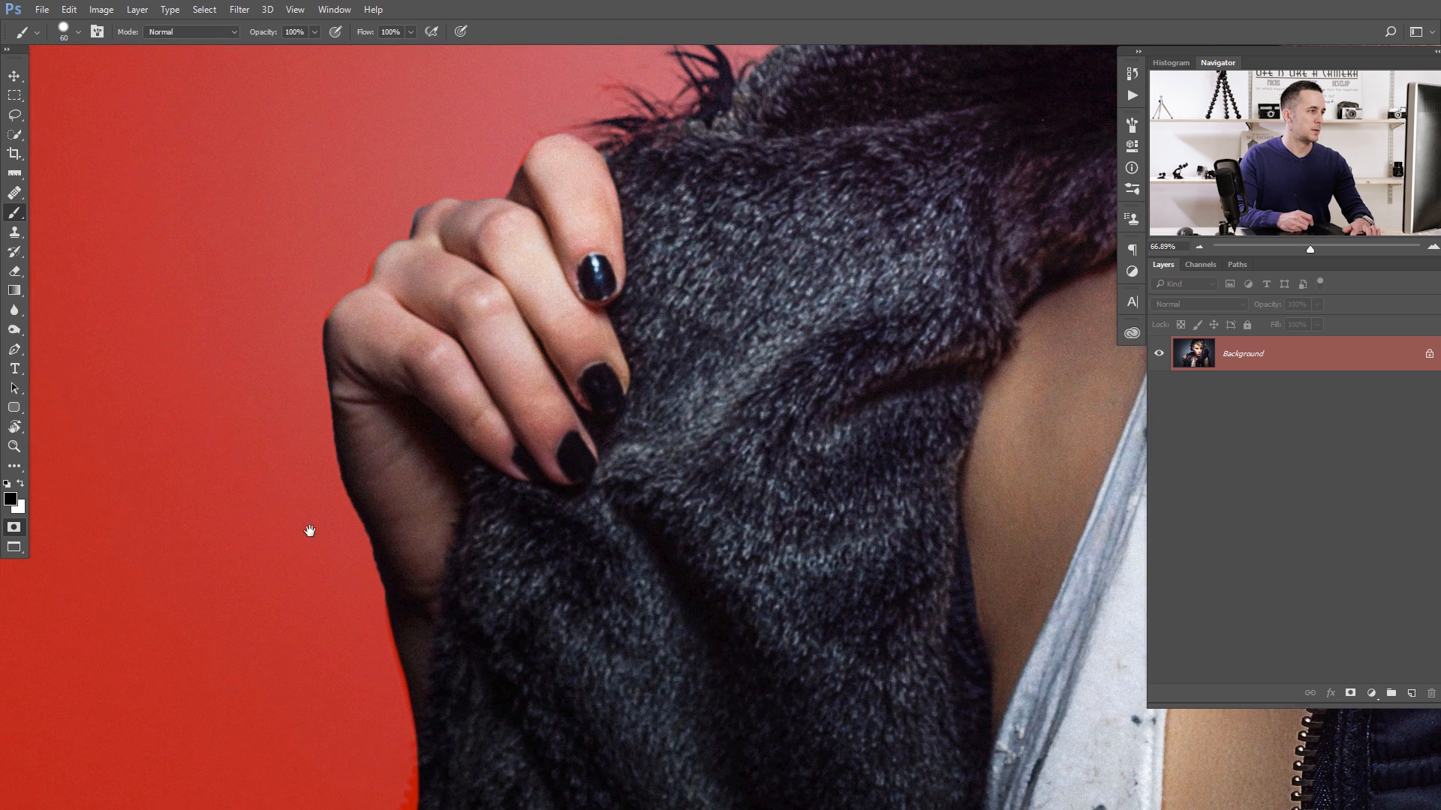
{"action": "left_click", "coordinate": [393, 355]}
{"action": "key", "text": "x"}
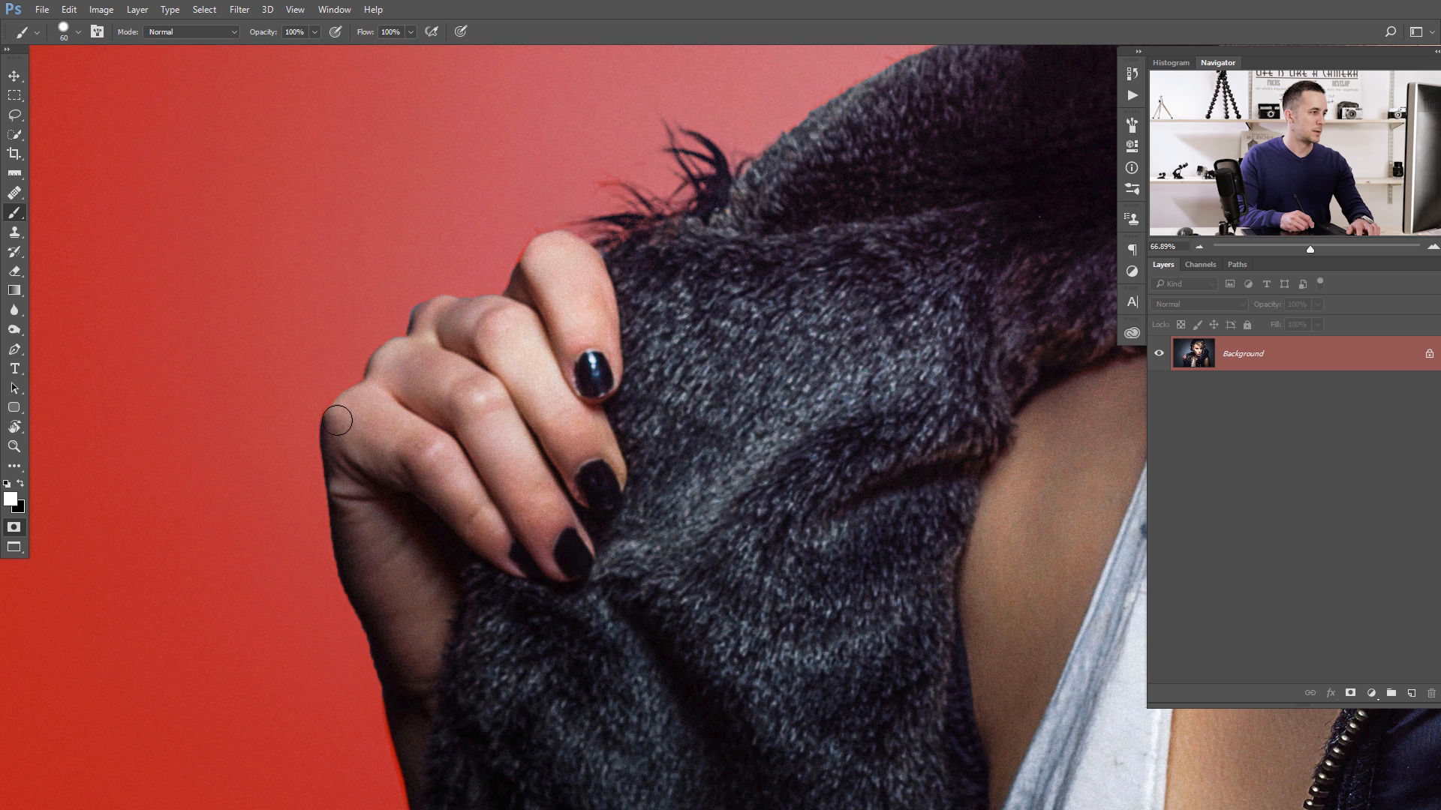
{"action": "key", "text": "x"}
{"action": "key", "text": "x"}
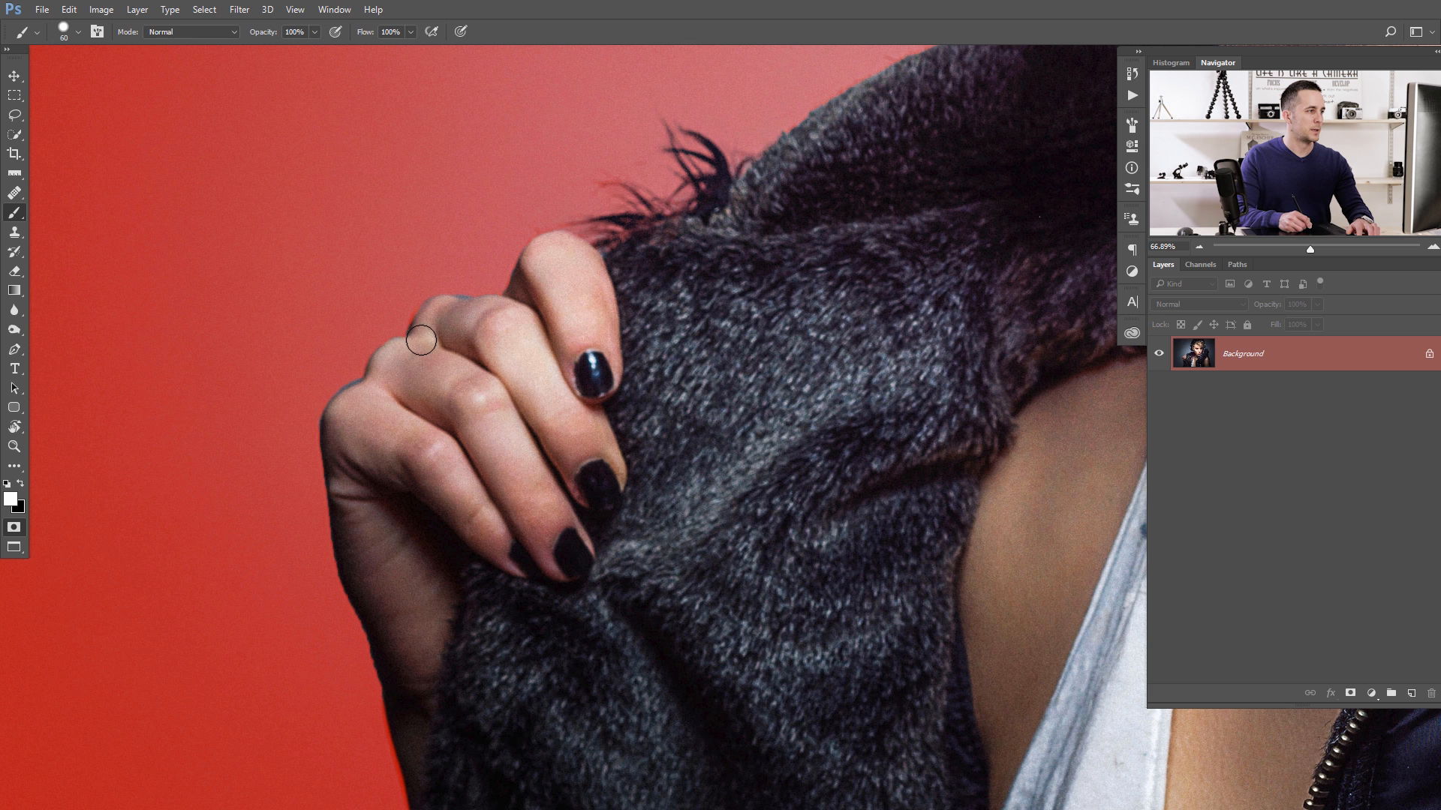
{"action": "left_click_drag", "start_coordinate": [348, 525], "coordinate": [319, 443]}
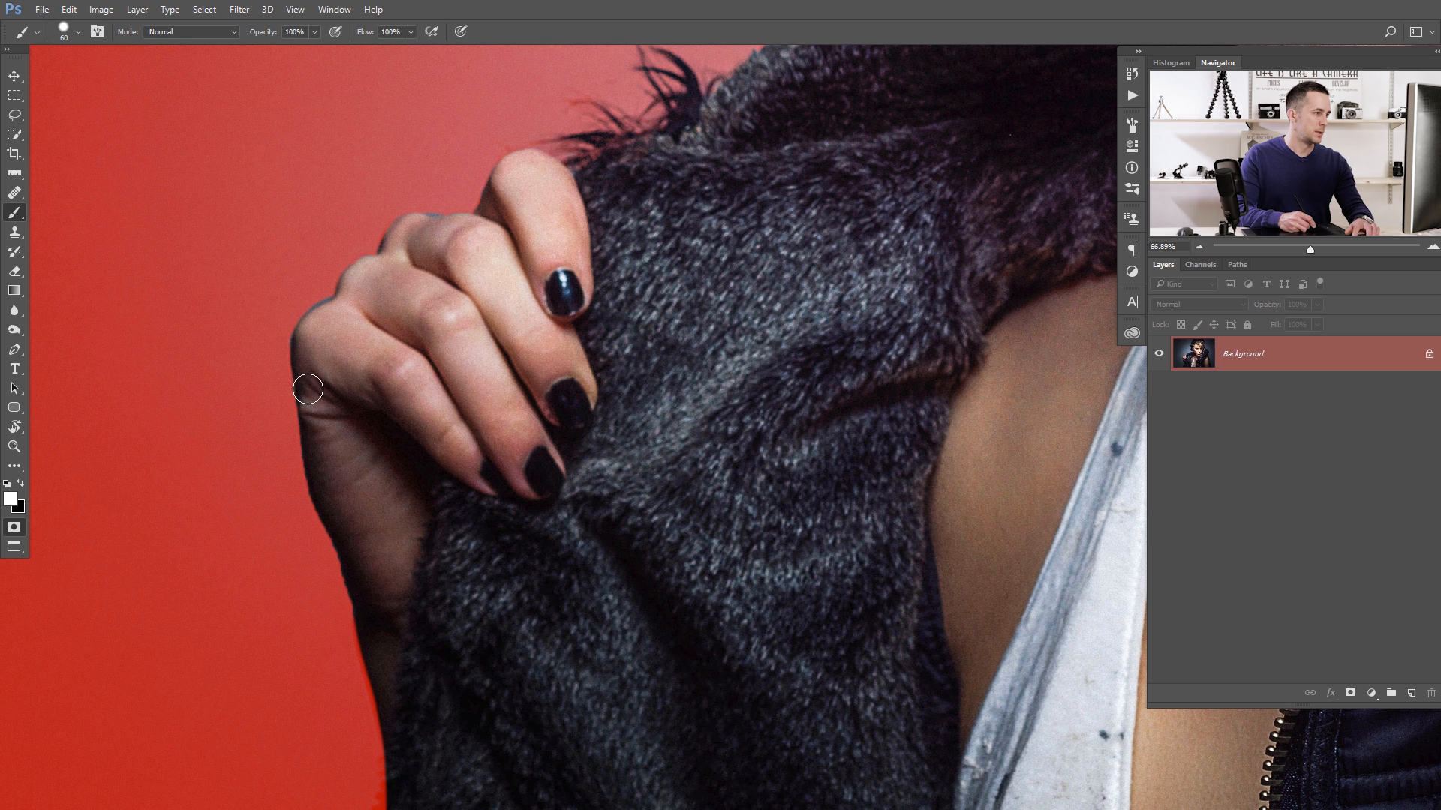
{"action": "key", "text": "x"}
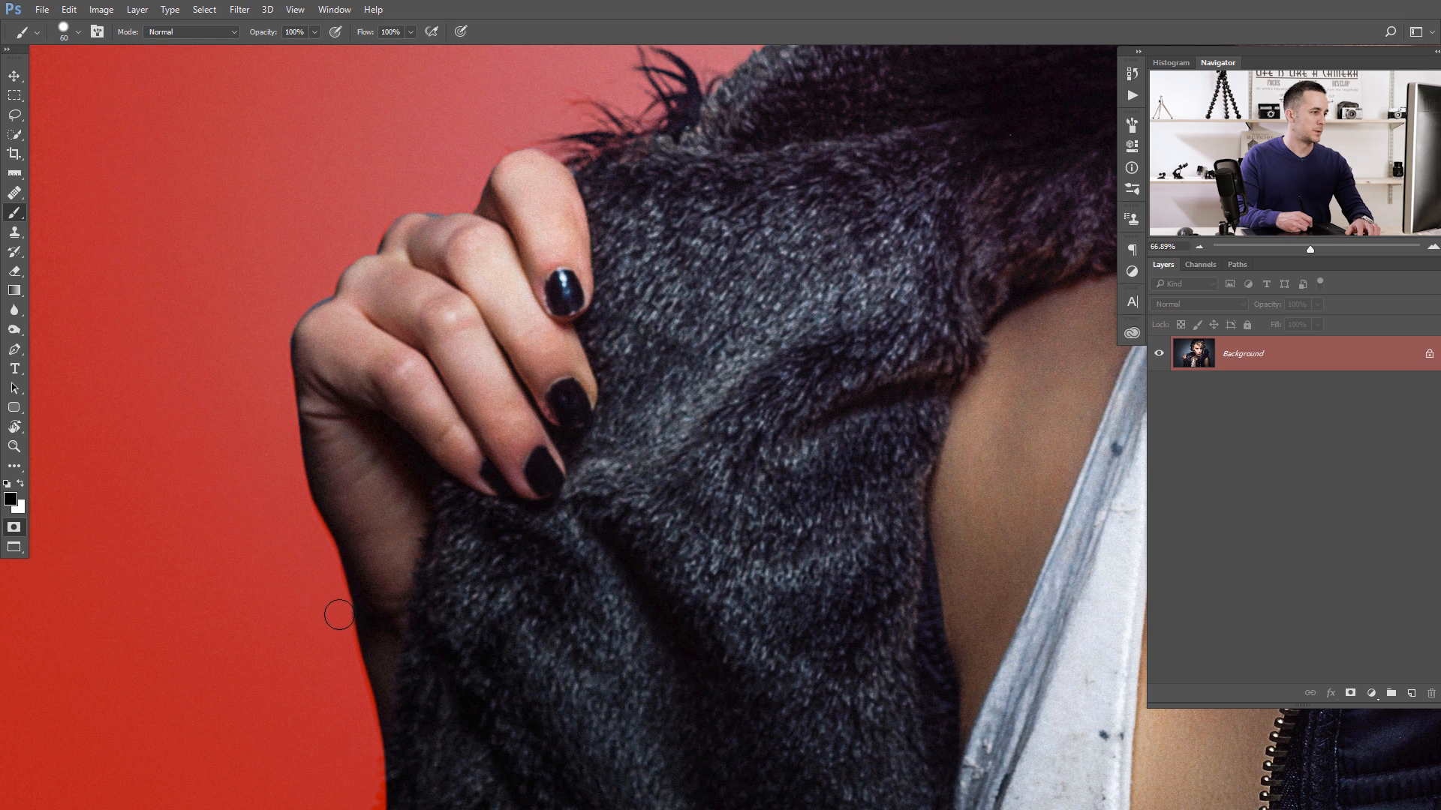
- Turn the Quick Mask back into a selection and add it as a layer mask that hides the background
{"action": "key", "text": "ctrl+0"}
{"action": "left_click_drag", "start_coordinate": [652, 412], "coordinate": [570, 434]}
{"action": "mouse_move", "coordinate": [663, 366]}
{"action": "left_mouse_down"}
{"action": "mouse_move", "coordinate": [644, 369]}
{"action": "mouse_move", "coordinate": [673, 351]}
{"action": "left_mouse_up"}
{"action": "key", "text": "q"}
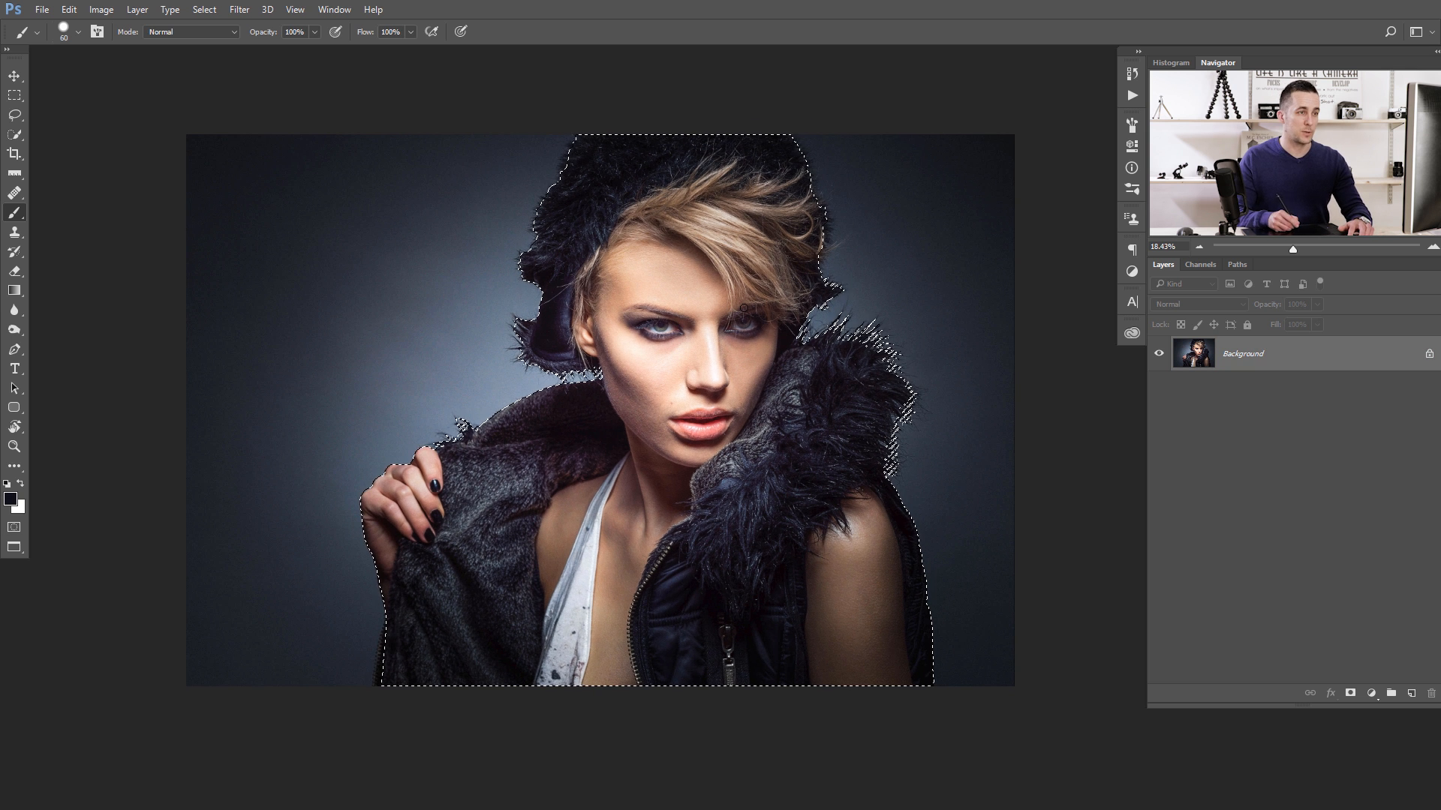
{"action": "left_click", "coordinate": [1351, 694]}
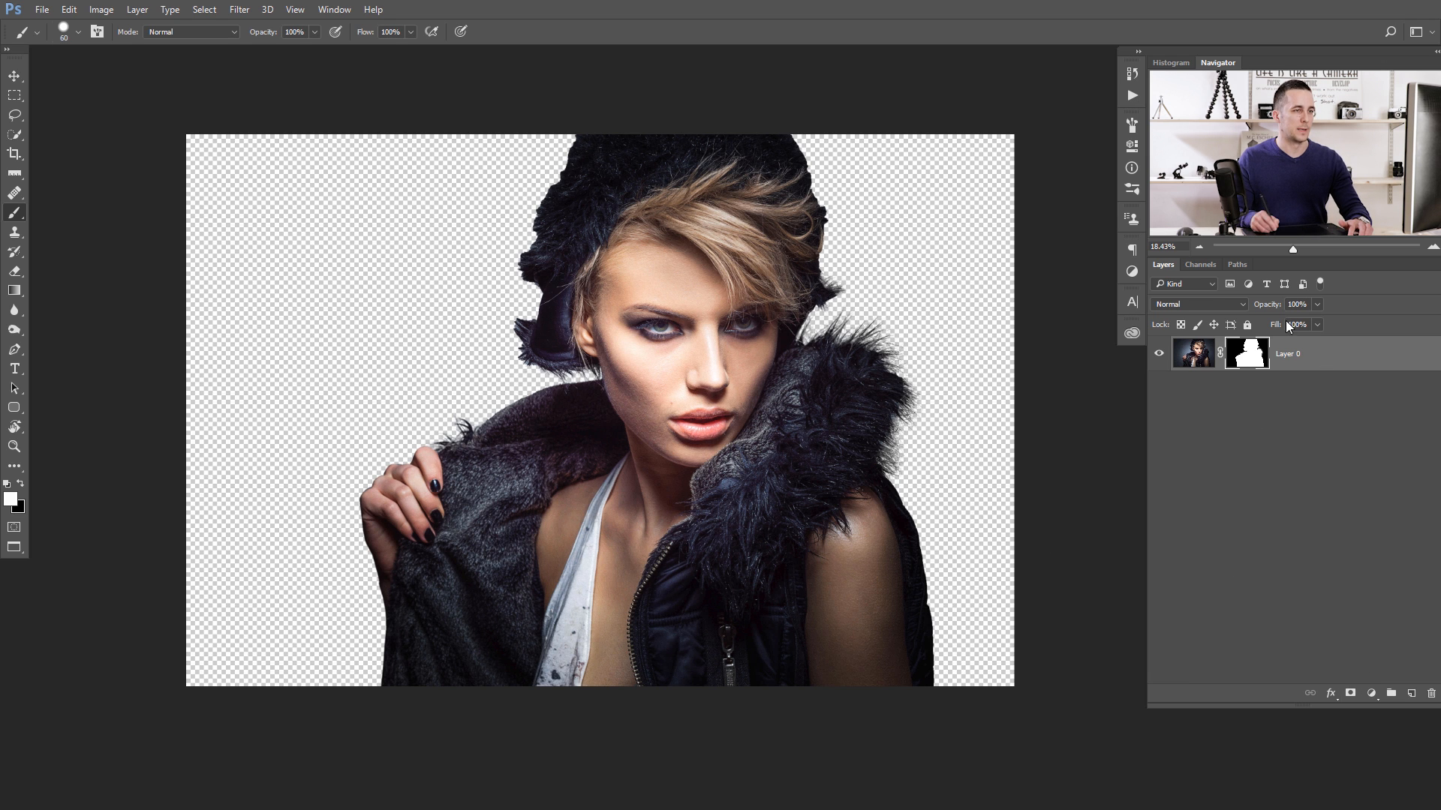
- Disable and re-enable the layer mask to compare the cutout with the original photo
{"action": "left_click", "coordinate": [1239, 355], "text": "shift"}
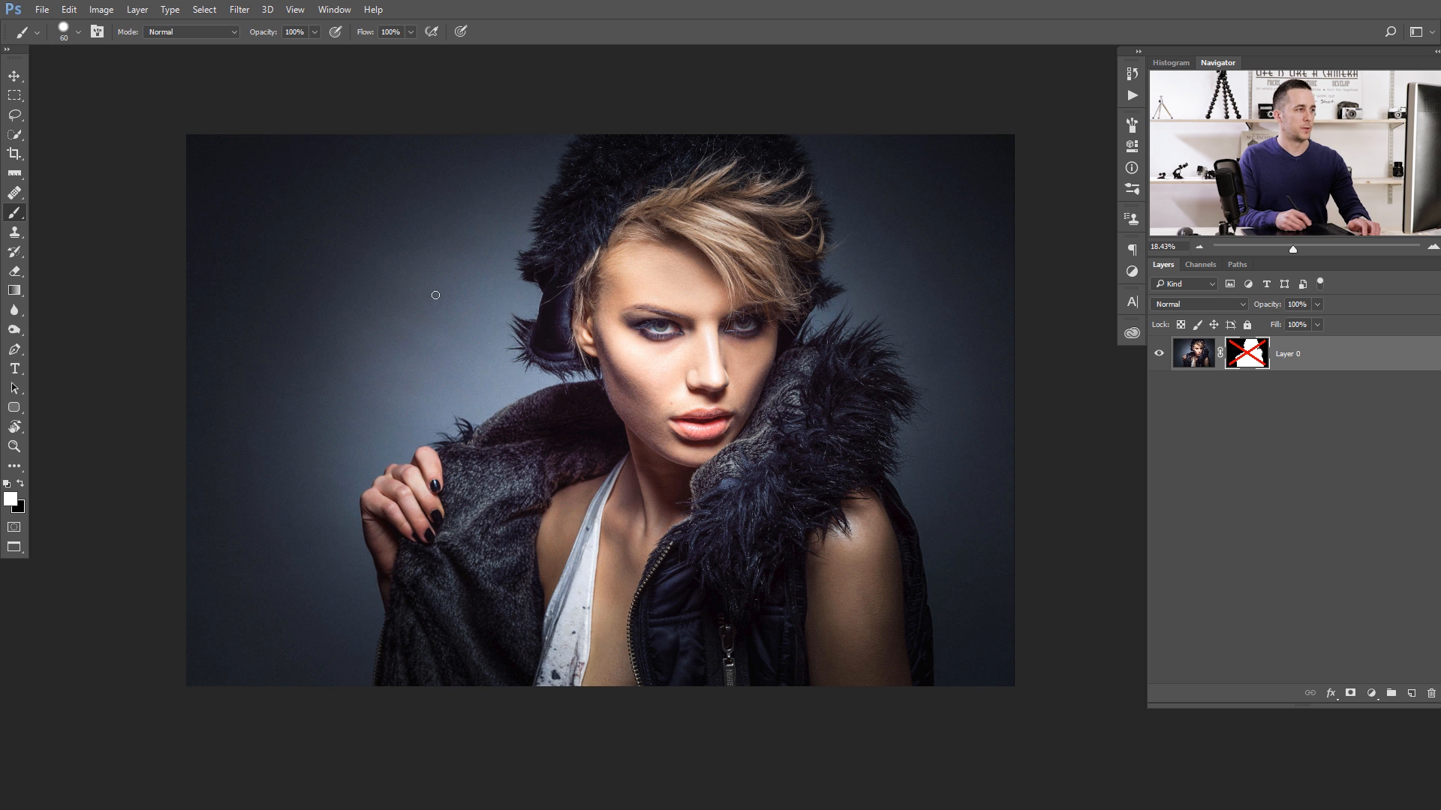
{"action": "left_click", "coordinate": [1246, 359], "text": "shift"}
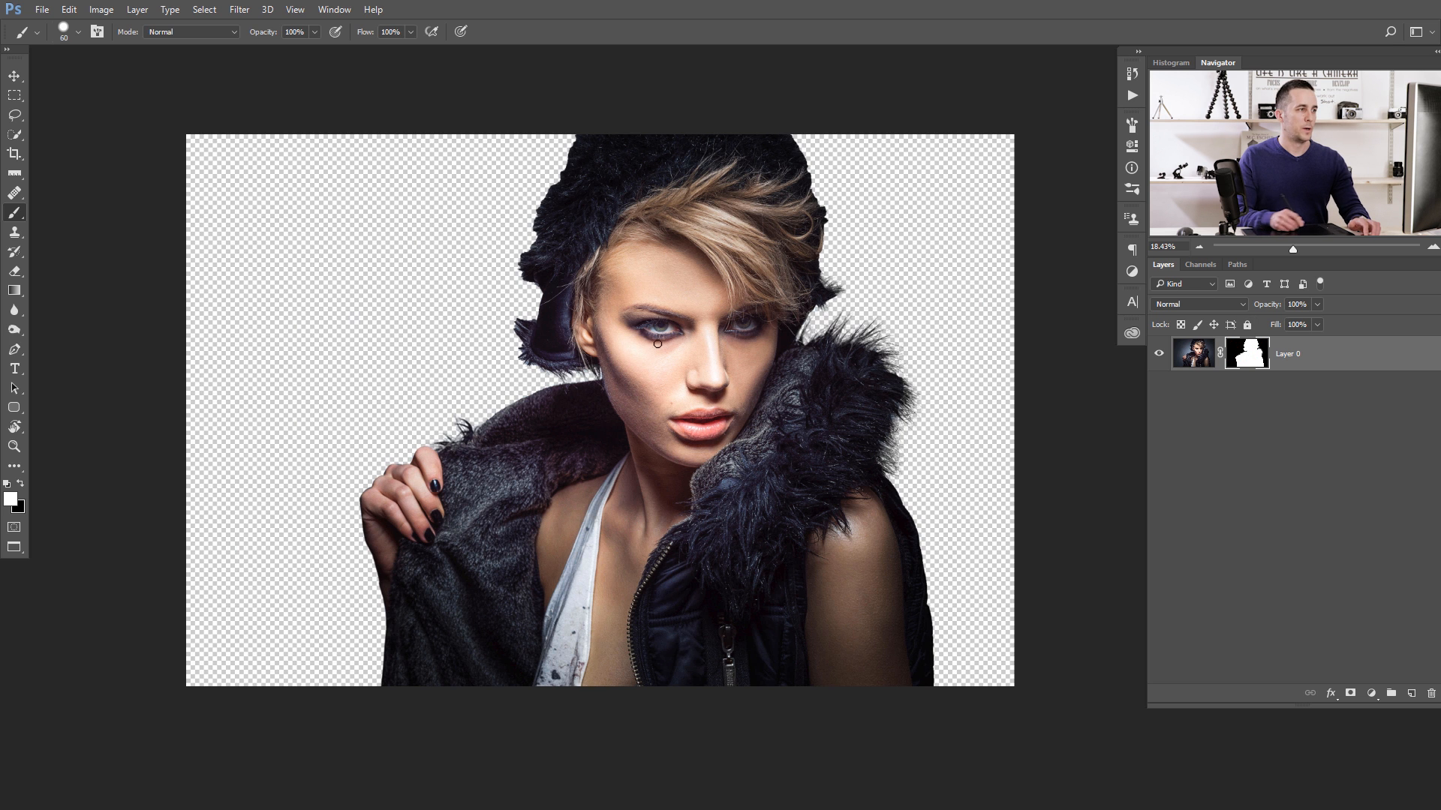
- Create a new layer beneath Layer 0 and name it Bck
{"action": "left_click", "coordinate": [1411, 695], "text": "ctrl"}
{"action": "double_click", "coordinate": [1234, 390]}
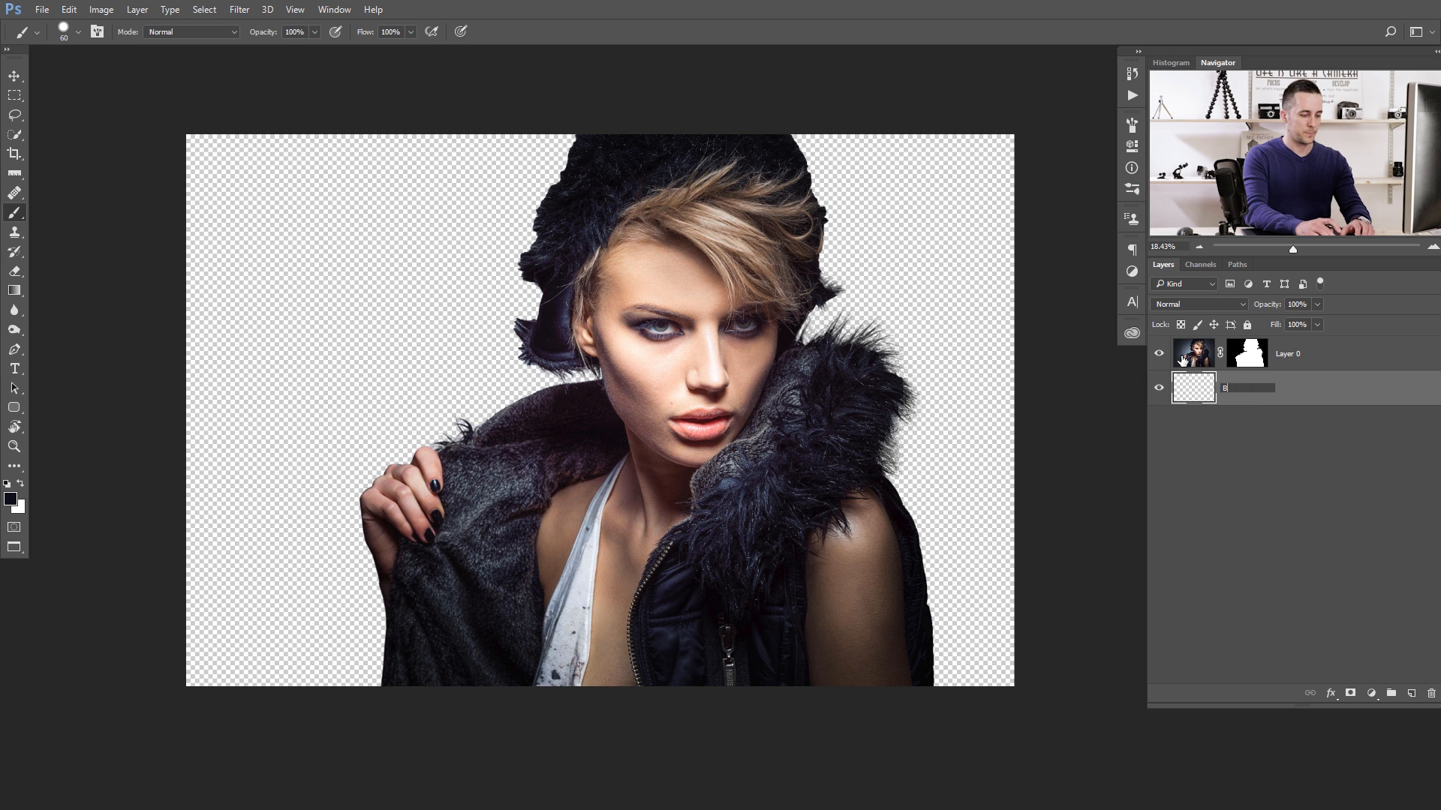
{"action": "type", "text": "Bck"}
{"action": "key", "text": "Return"}
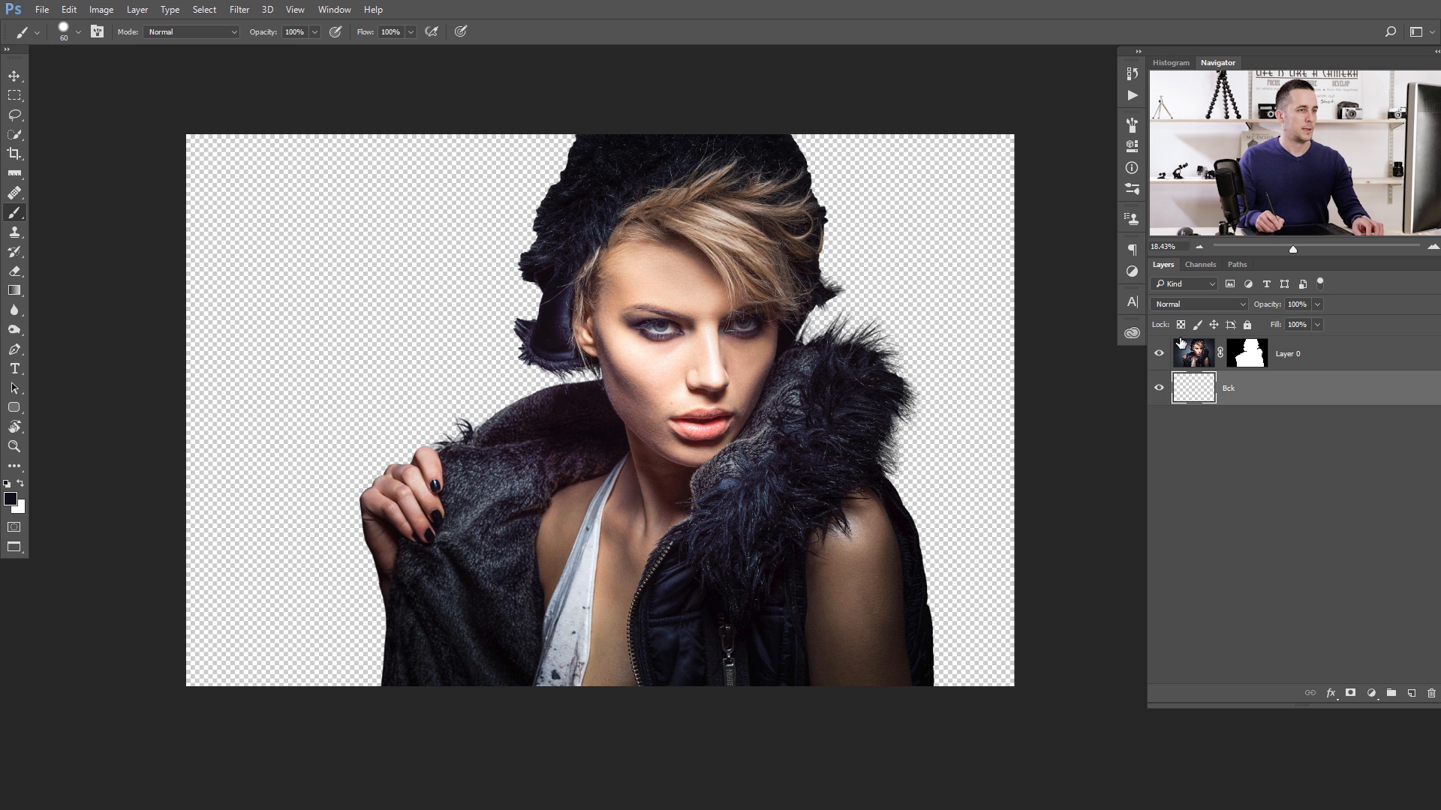
- Disable Layer 0's mask and sample the photo's dark corner as background colour and the bright backdrop beside the hat as foreground colour
{"action": "left_click", "coordinate": [1246, 356], "text": "shift"}
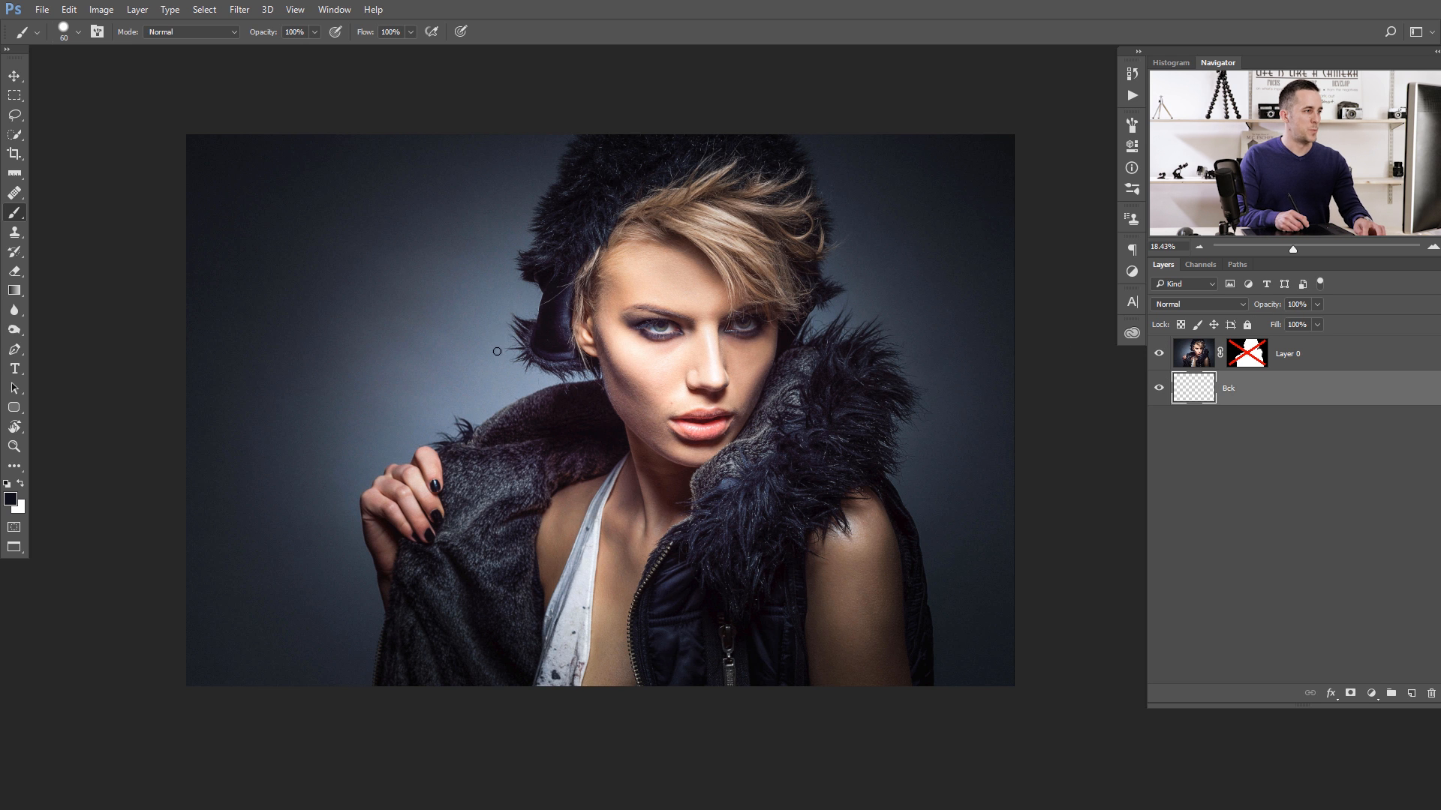
{"action": "left_click", "coordinate": [210, 149], "text": "alt"}
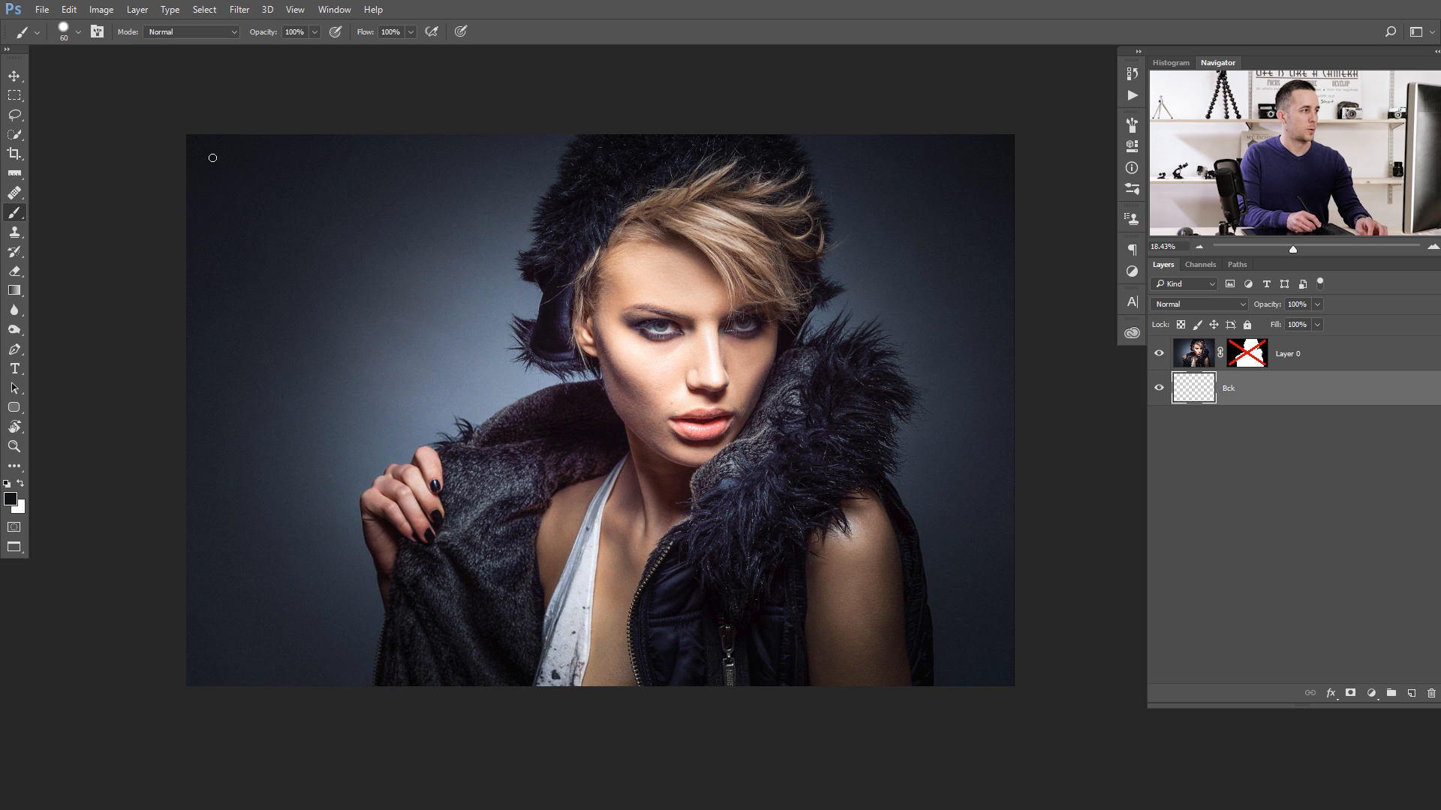
{"action": "key", "text": "x"}
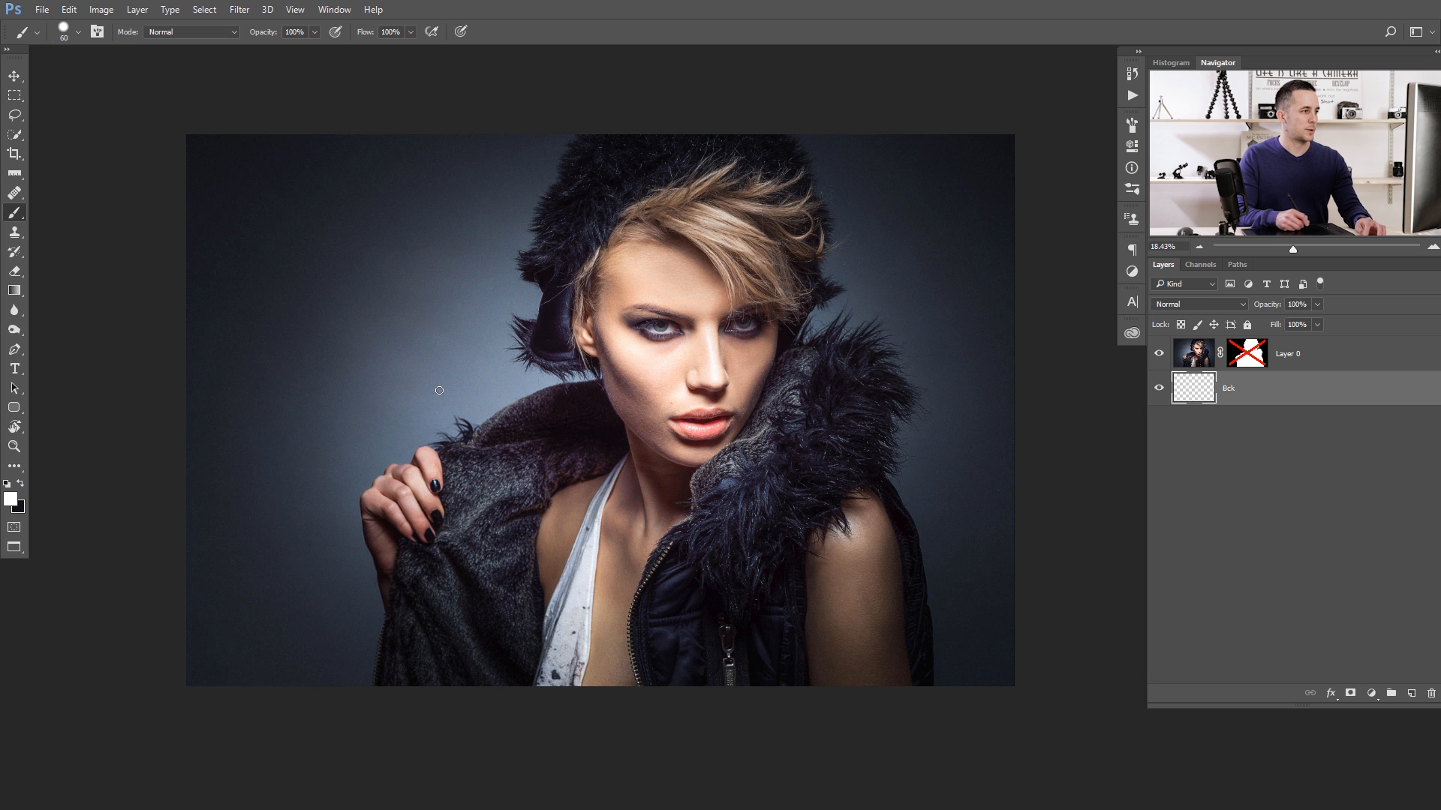
{"action": "left_click", "coordinate": [549, 380], "text": "alt"}
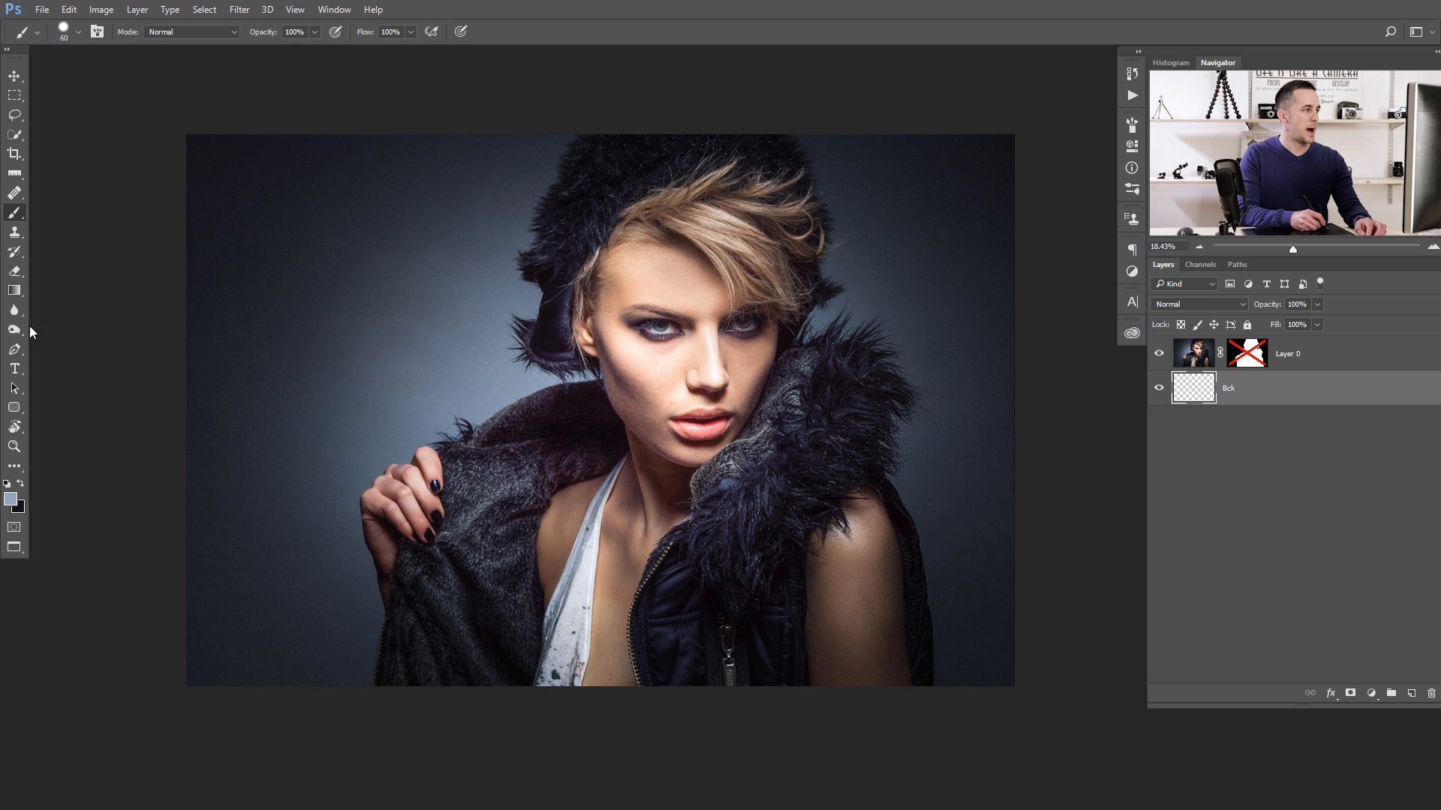
- Set up the Gradient tool with the foreground-to-background preset for the Bck layer
{"action": "left_click", "coordinate": [15, 291]}
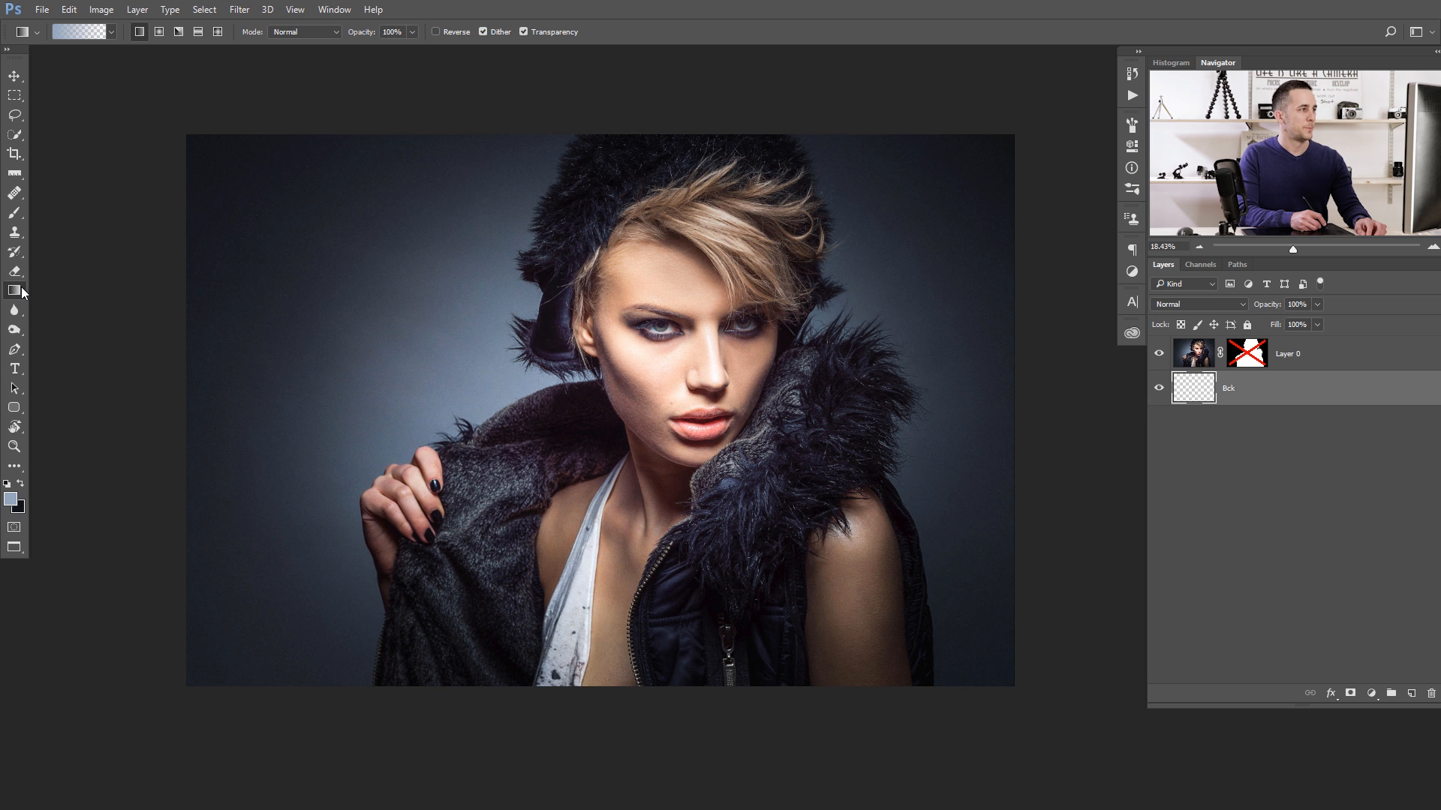
{"action": "left_click", "coordinate": [113, 32]}
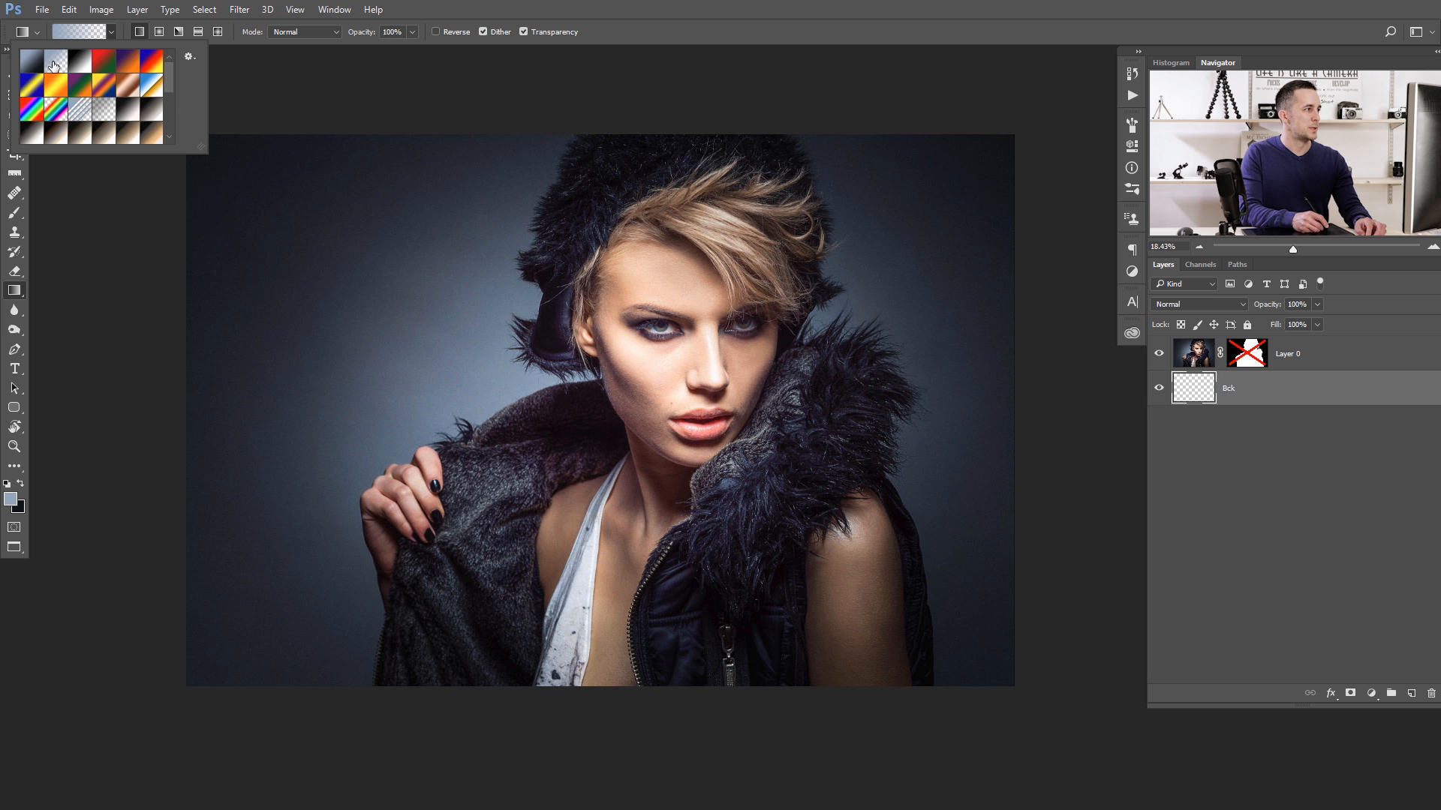
{"action": "left_click", "coordinate": [33, 71]}
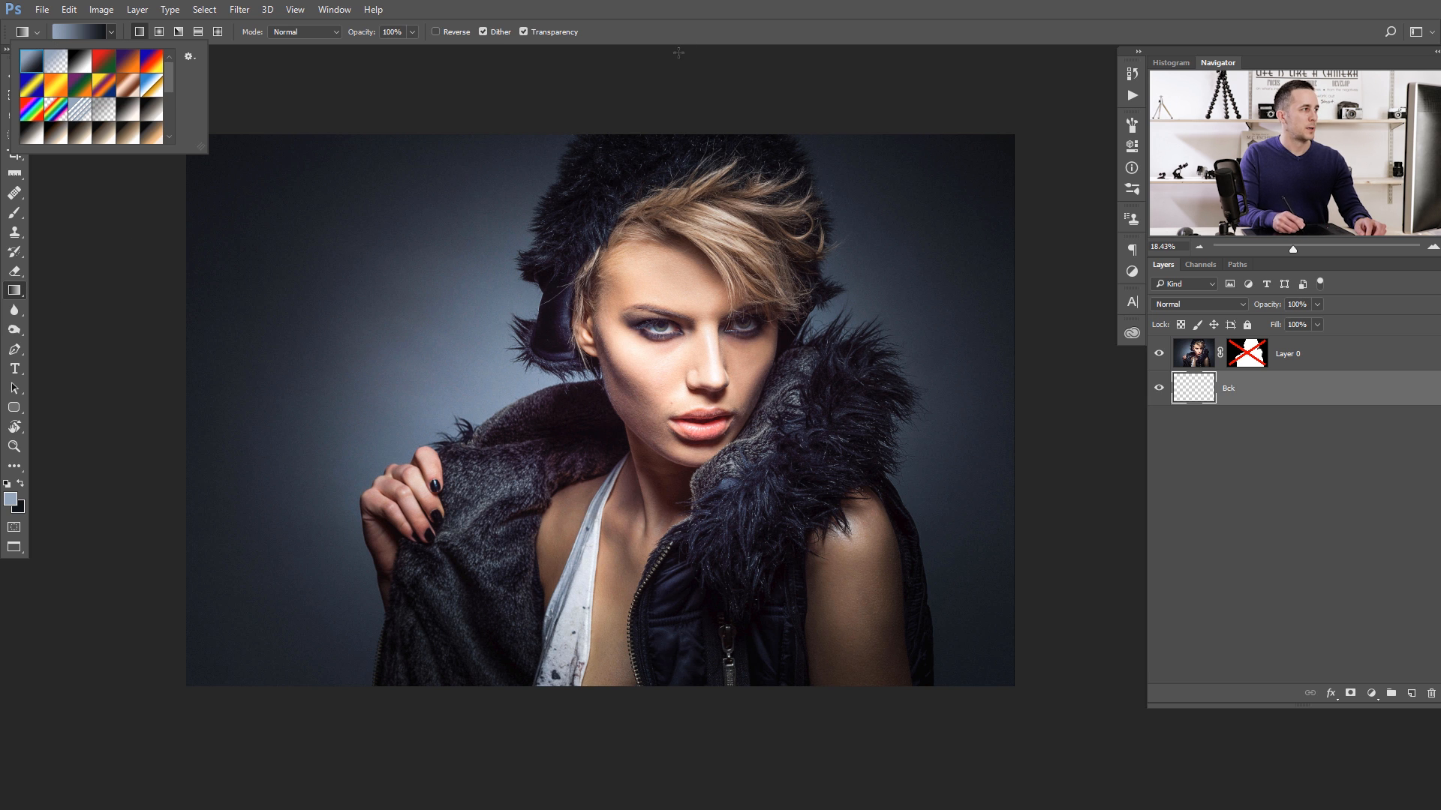
{"action": "left_click", "coordinate": [1200, 388]}
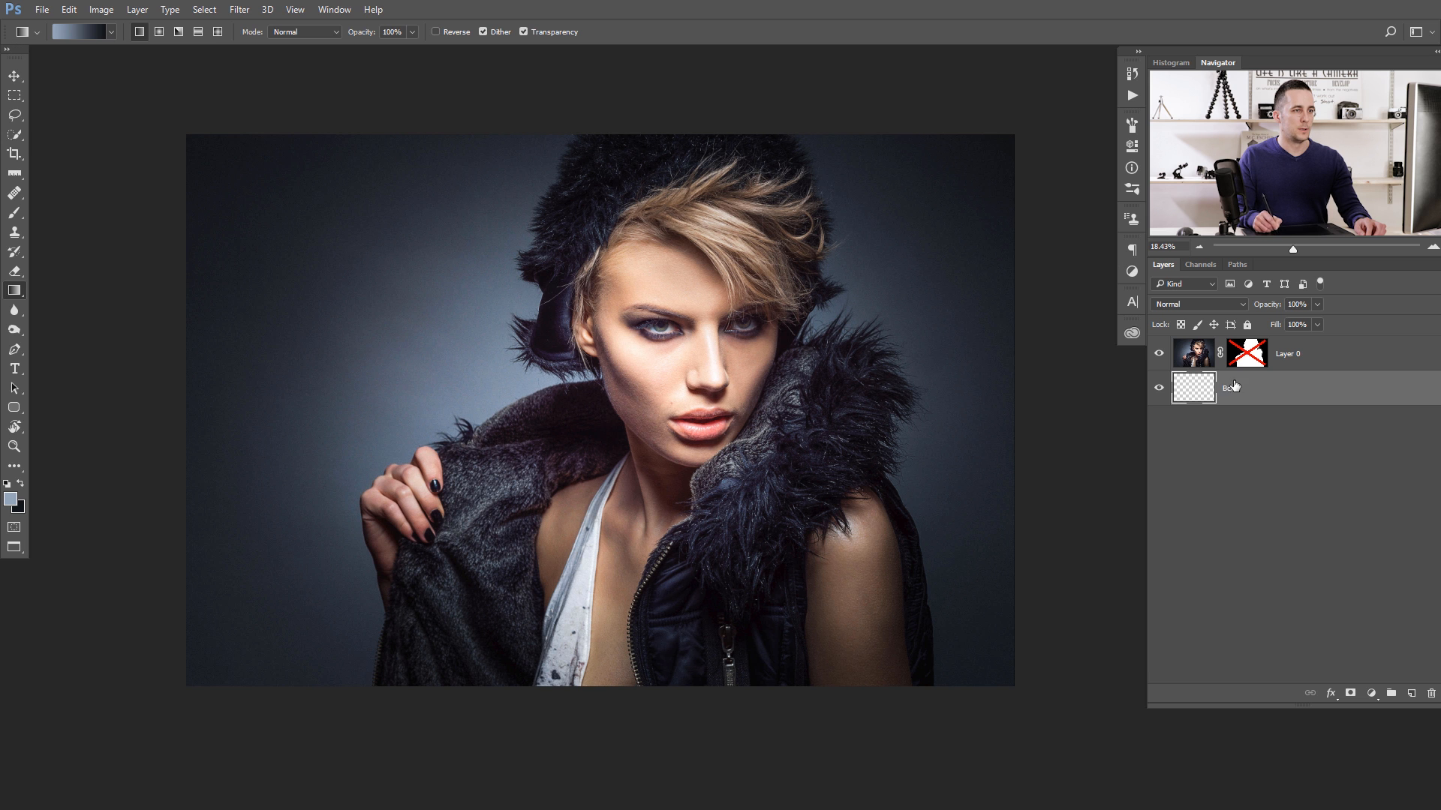
- Re-enable Layer 0's mask and draw a radial gradient on the Bck layer from the image centre to just beyond its right edge
{"action": "left_click", "coordinate": [1257, 360], "text": "shift"}
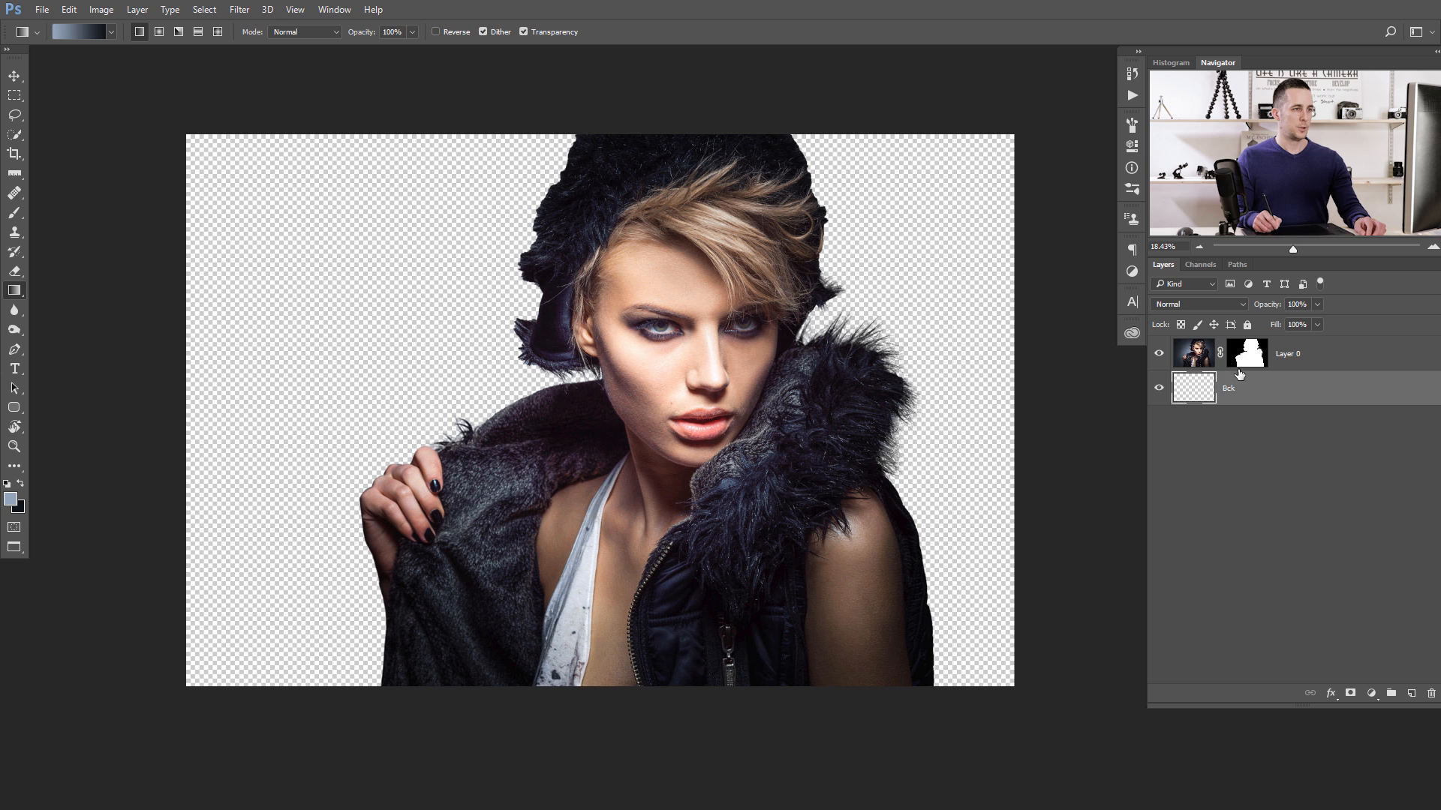
{"action": "left_click", "coordinate": [159, 33]}
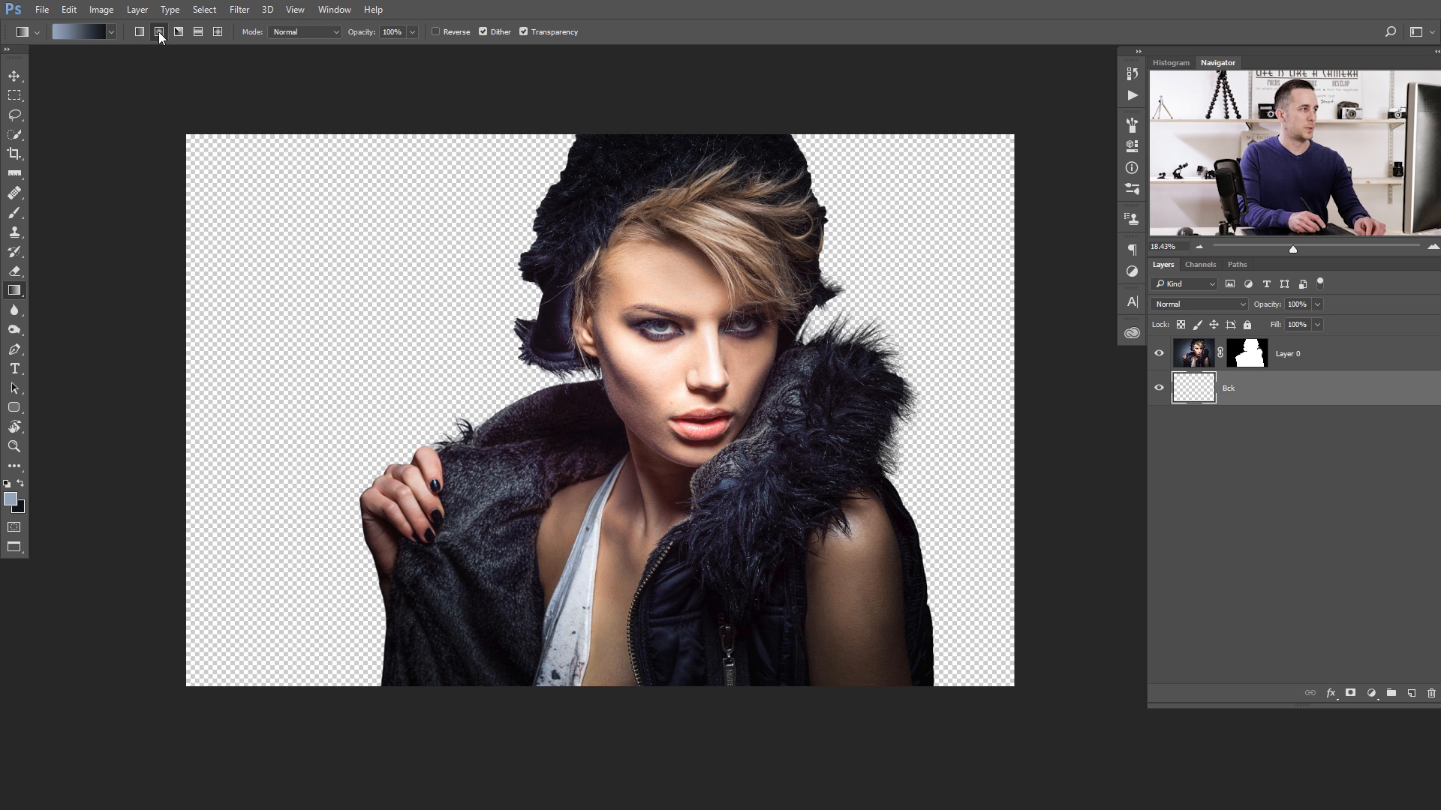
{"action": "left_click_drag", "start_coordinate": [604, 409], "coordinate": [1032, 408]}
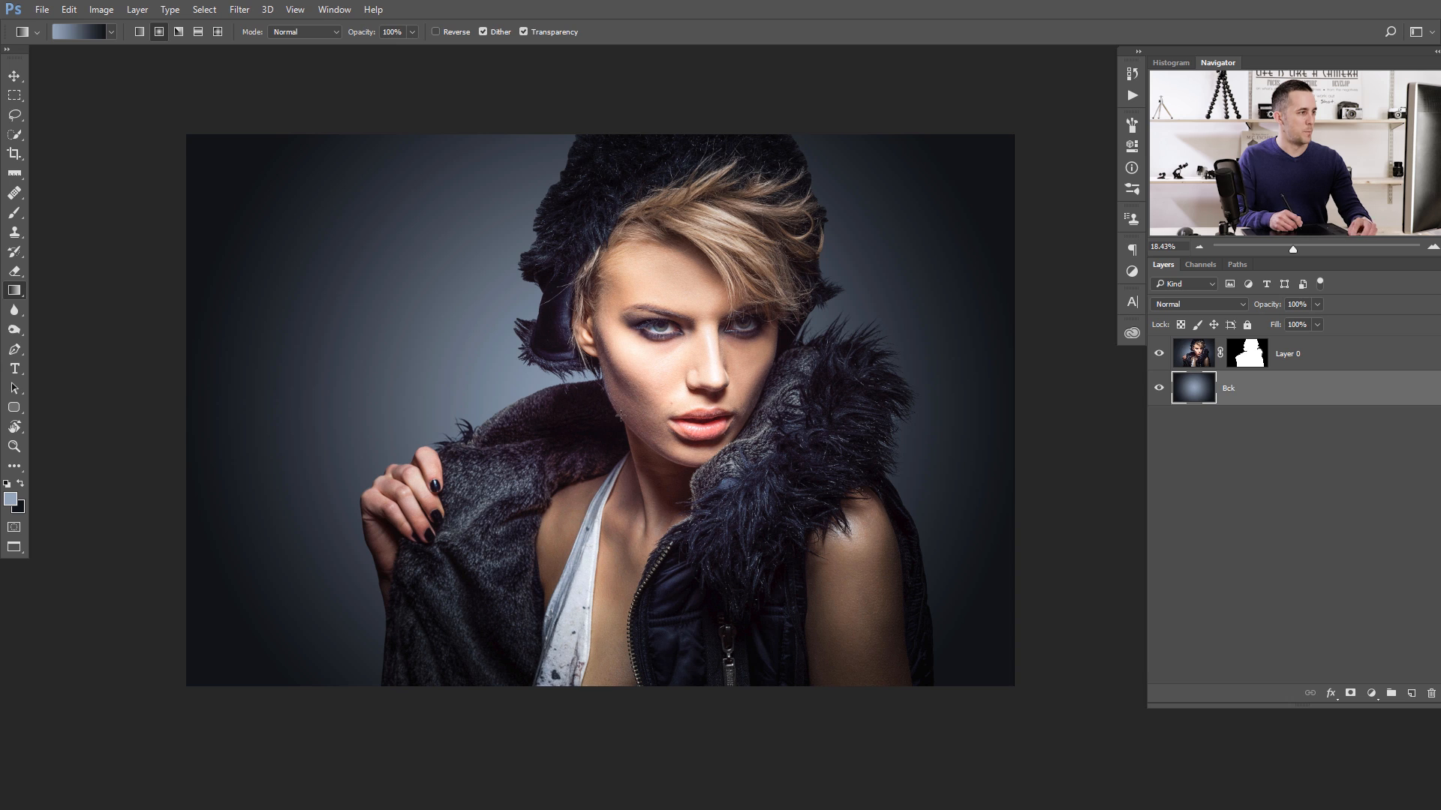
- Stretch the Bck gradient layer horizontally past the canvas's right edge to a width of 108.13%
{"action": "left_click_drag", "start_coordinate": [533, 452], "coordinate": [500, 409]}
{"action": "left_click_drag", "start_coordinate": [681, 353], "coordinate": [541, 391]}
{"action": "left_click_drag", "start_coordinate": [712, 392], "coordinate": [687, 409]}
{"action": "key", "text": "ctrl+t"}
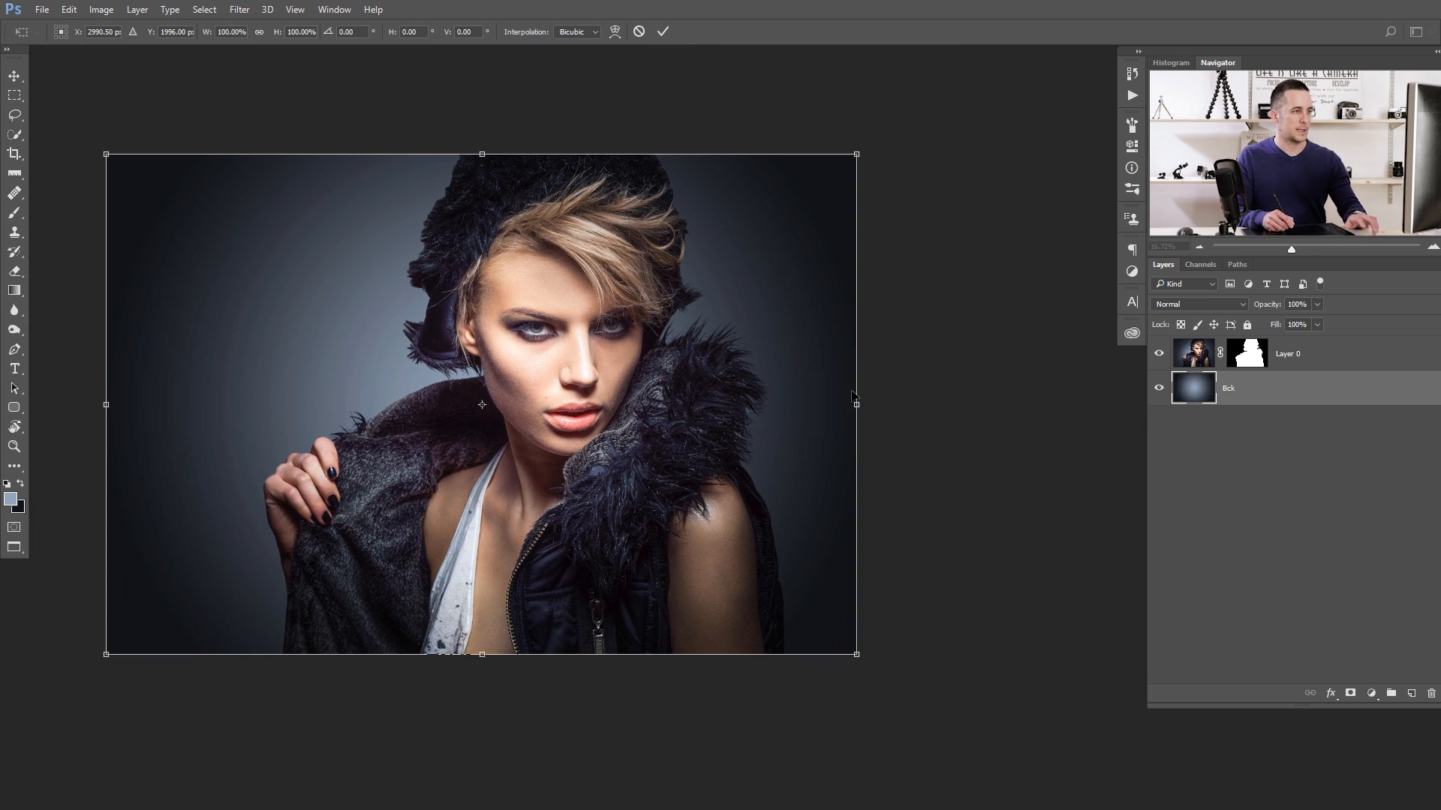
{"action": "left_click_drag", "start_coordinate": [859, 405], "coordinate": [913, 405]}
{"action": "left_click_drag", "start_coordinate": [761, 407], "coordinate": [820, 412]}
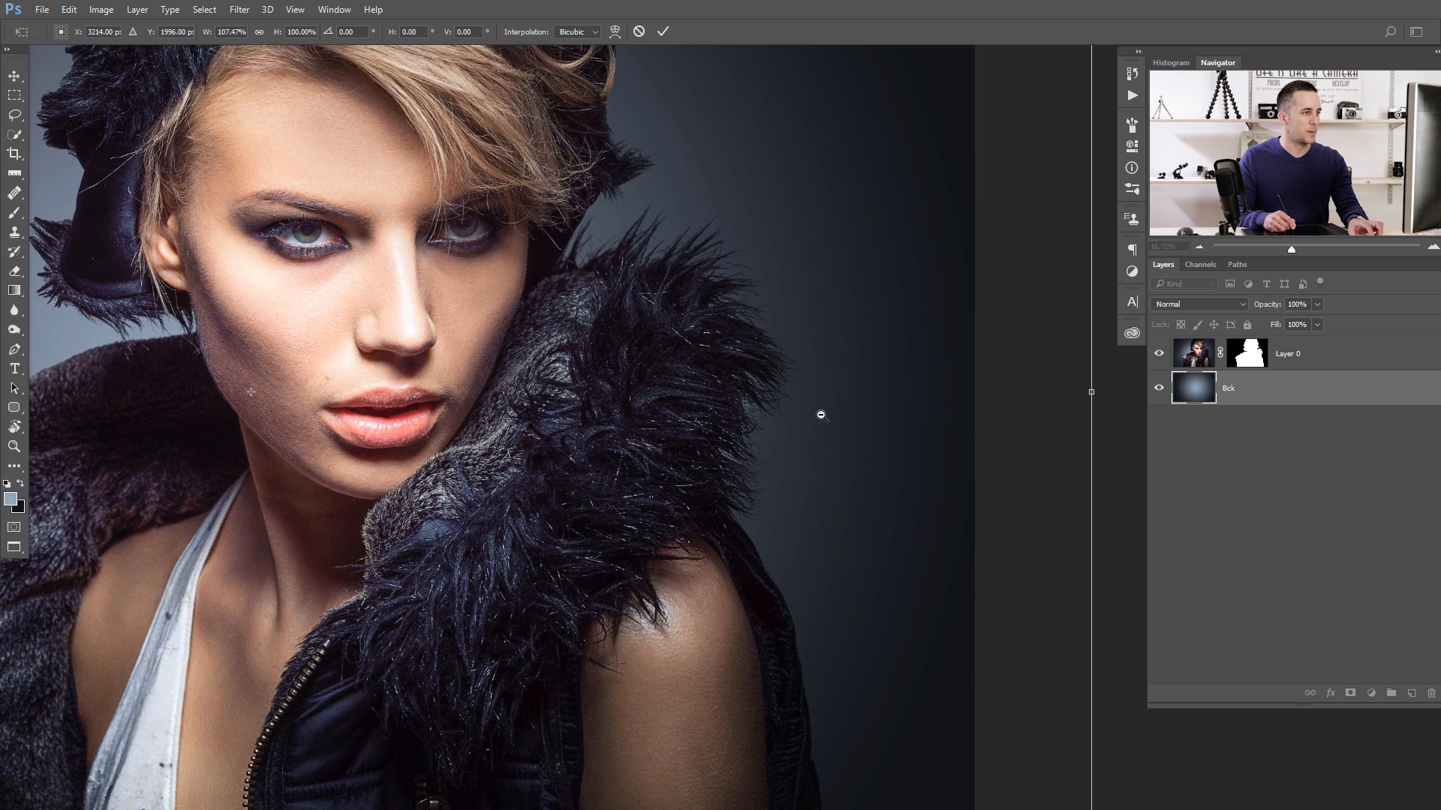
{"action": "left_click_drag", "start_coordinate": [1091, 391], "coordinate": [1102, 391]}
{"action": "left_click_drag", "start_coordinate": [853, 369], "coordinate": [794, 368]}
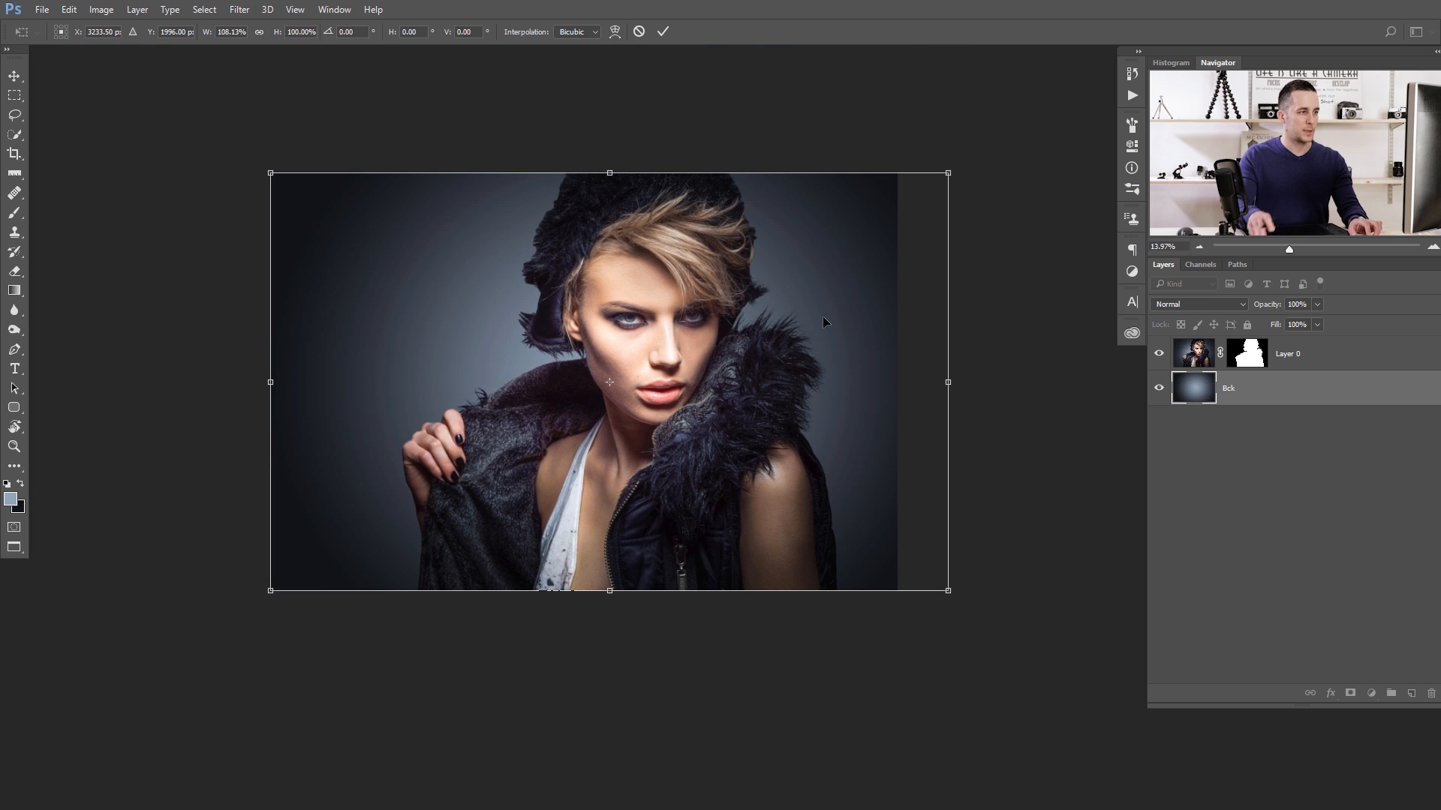
{"action": "key", "text": "Return"}
- Add a new layer on top and sketch a white guide line across the cheeks and nose with a 10 px brush
{"action": "left_click_drag", "start_coordinate": [702, 342], "coordinate": [728, 369]}
{"action": "left_click_drag", "start_coordinate": [691, 379], "coordinate": [725, 381]}
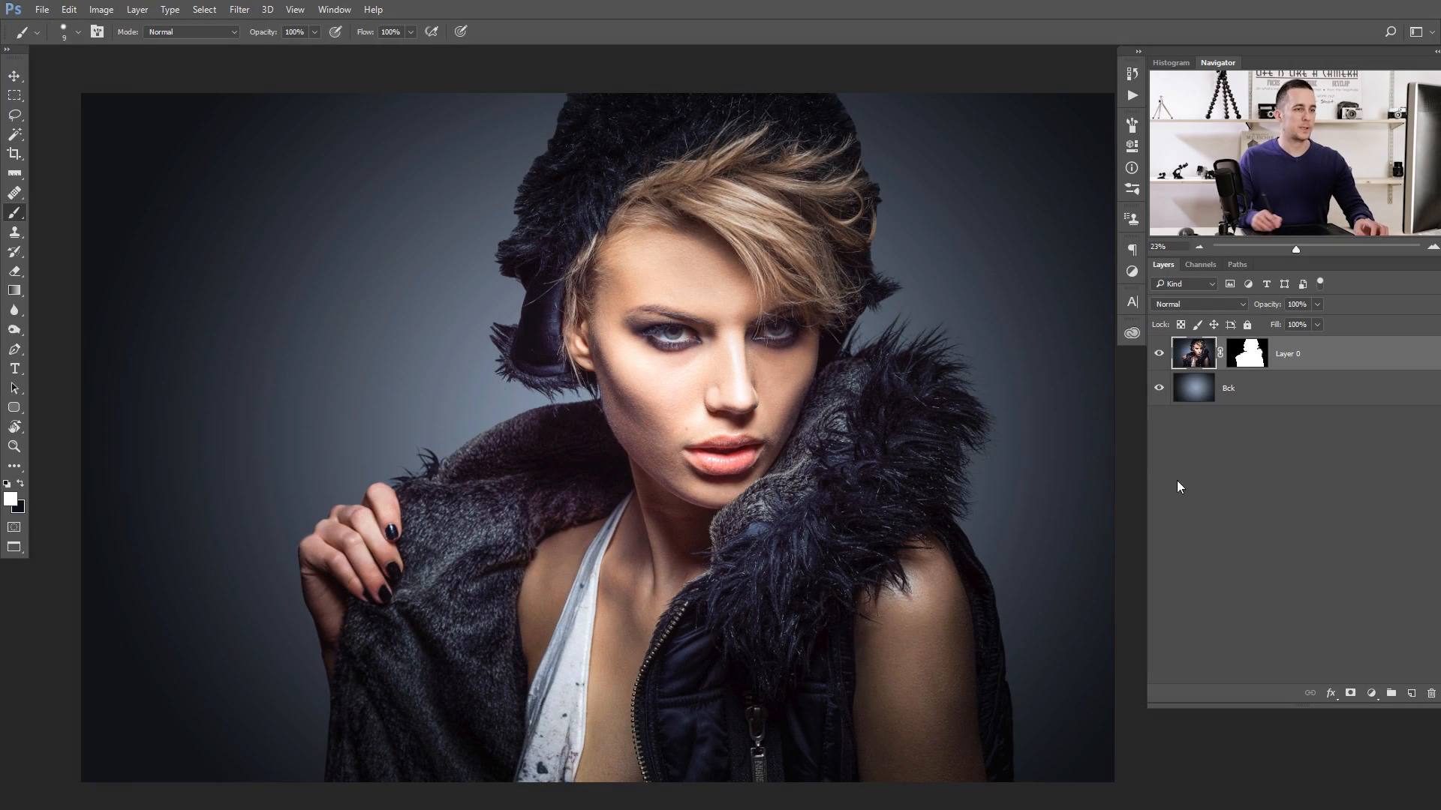
{"action": "left_click", "coordinate": [1411, 693]}
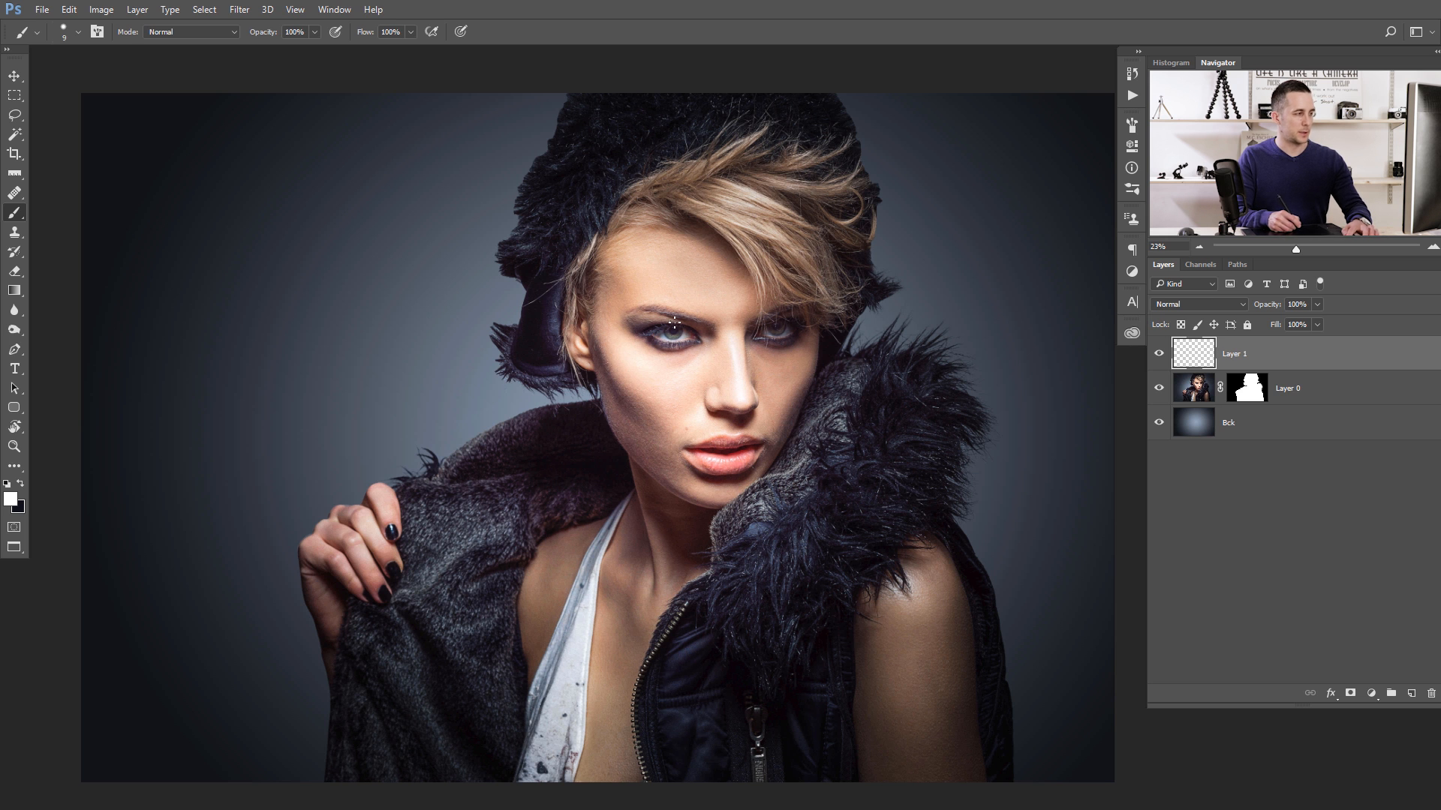
{"action": "left_click_drag", "start_coordinate": [552, 339], "coordinate": [781, 335]}
{"action": "key", "text": "bracketright"}
{"action": "key", "text": "bracketright"}
{"action": "key", "text": "bracketright"}
{"action": "key", "text": "bracketright"}
{"action": "key", "text": "bracketright"}
{"action": "key", "text": "bracketright"}
{"action": "key", "text": "bracketleft"}
{"action": "key", "text": "bracketleft"}
{"action": "left_click_drag", "start_coordinate": [766, 345], "coordinate": [773, 341]}
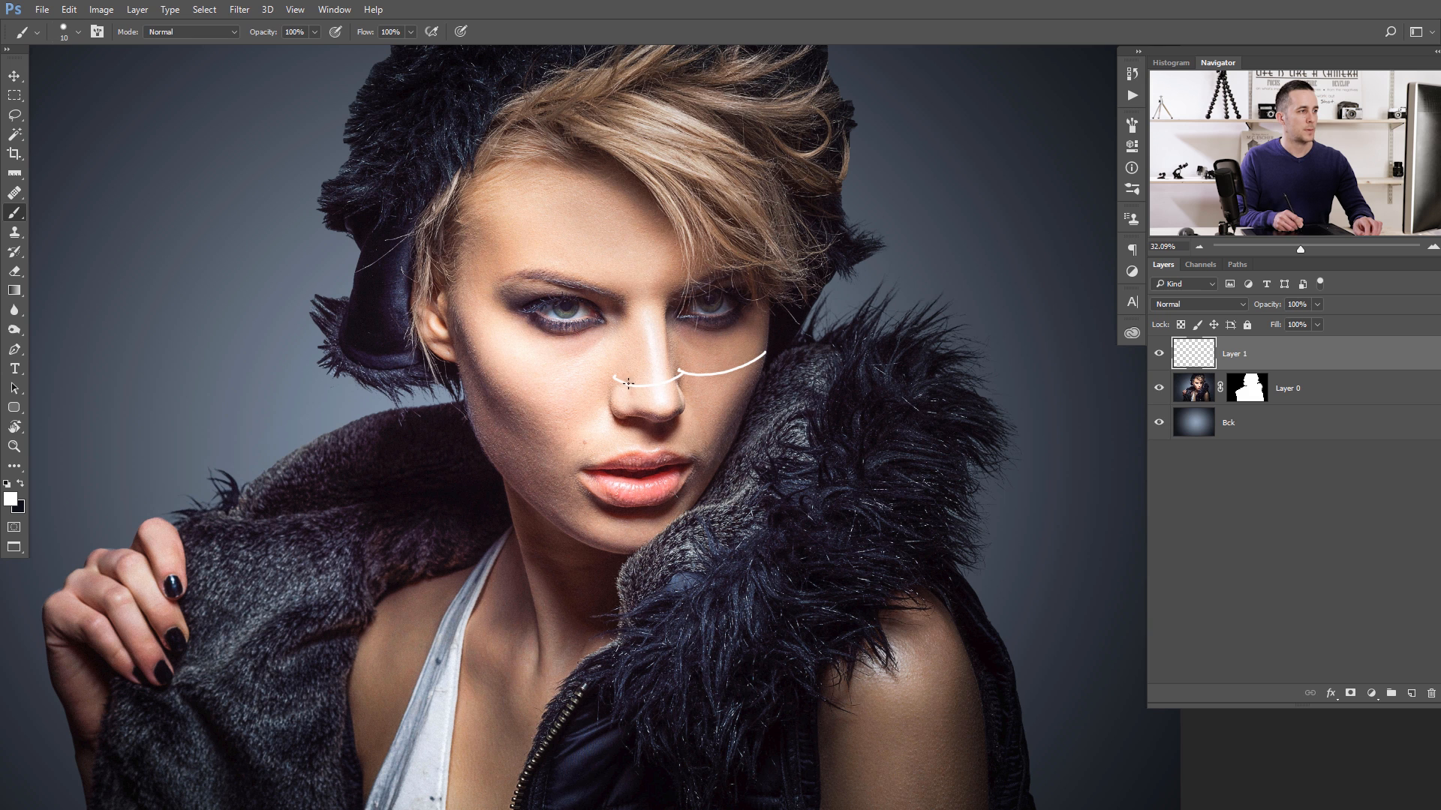
{"action": "left_click_drag", "start_coordinate": [617, 380], "coordinate": [544, 397]}
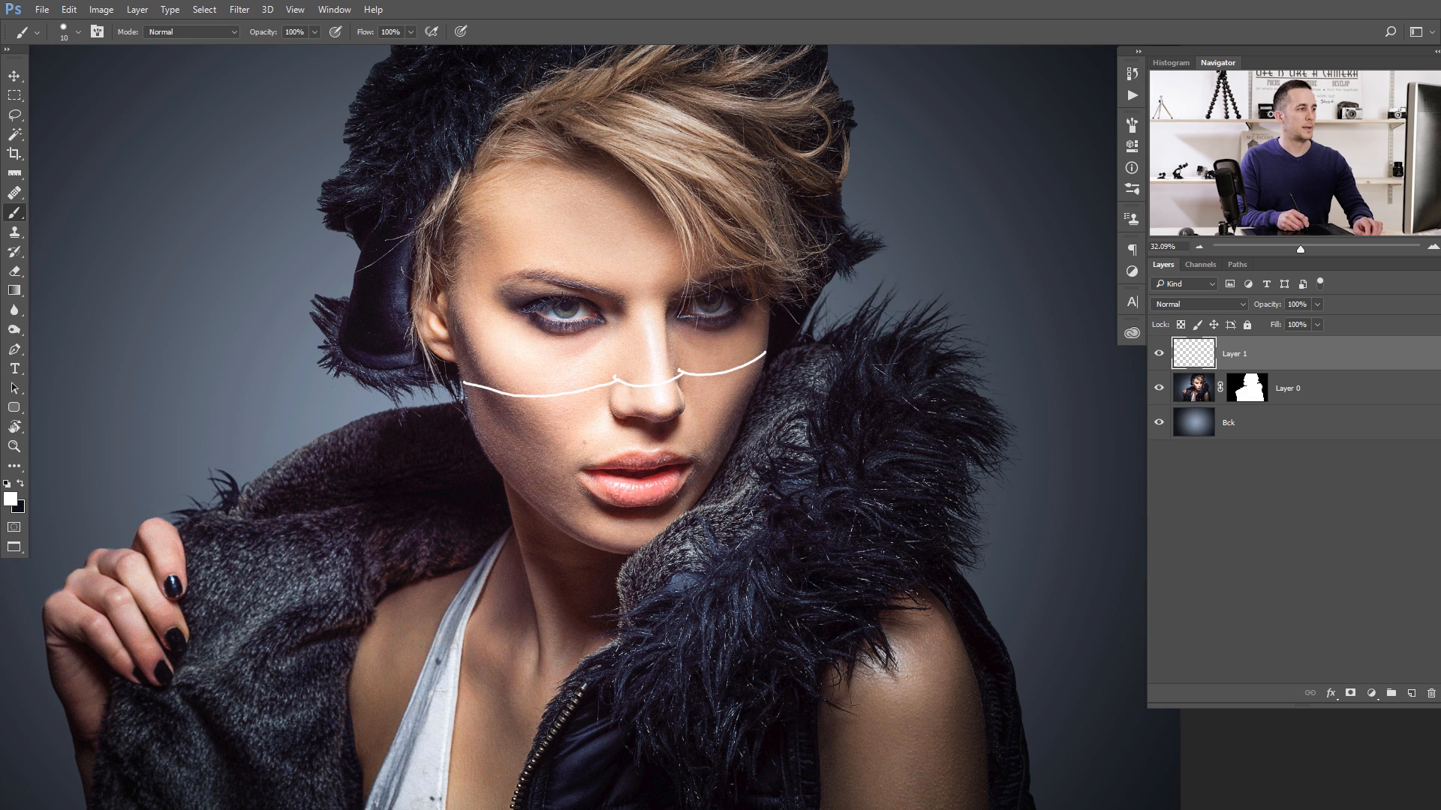
- Extend the white guide line from both edges of the face in a wide loop around the fur hat
{"action": "mouse_move", "coordinate": [460, 389]}
{"action": "left_mouse_down"}
{"action": "mouse_move", "coordinate": [271, 280]}
{"action": "mouse_move", "coordinate": [271, 255]}
{"action": "left_mouse_up"}
{"action": "key", "text": "space"}
{"action": "left_click_drag", "start_coordinate": [319, 173], "coordinate": [305, 417]}
{"action": "mouse_move", "coordinate": [265, 486]}
{"action": "left_mouse_down"}
{"action": "mouse_move", "coordinate": [249, 326]}
{"action": "mouse_move", "coordinate": [534, 125]}
{"action": "mouse_move", "coordinate": [923, 318]}
{"action": "mouse_move", "coordinate": [884, 475]}
{"action": "mouse_move", "coordinate": [838, 544]}
{"action": "mouse_move", "coordinate": [766, 595]}
{"action": "left_mouse_up"}
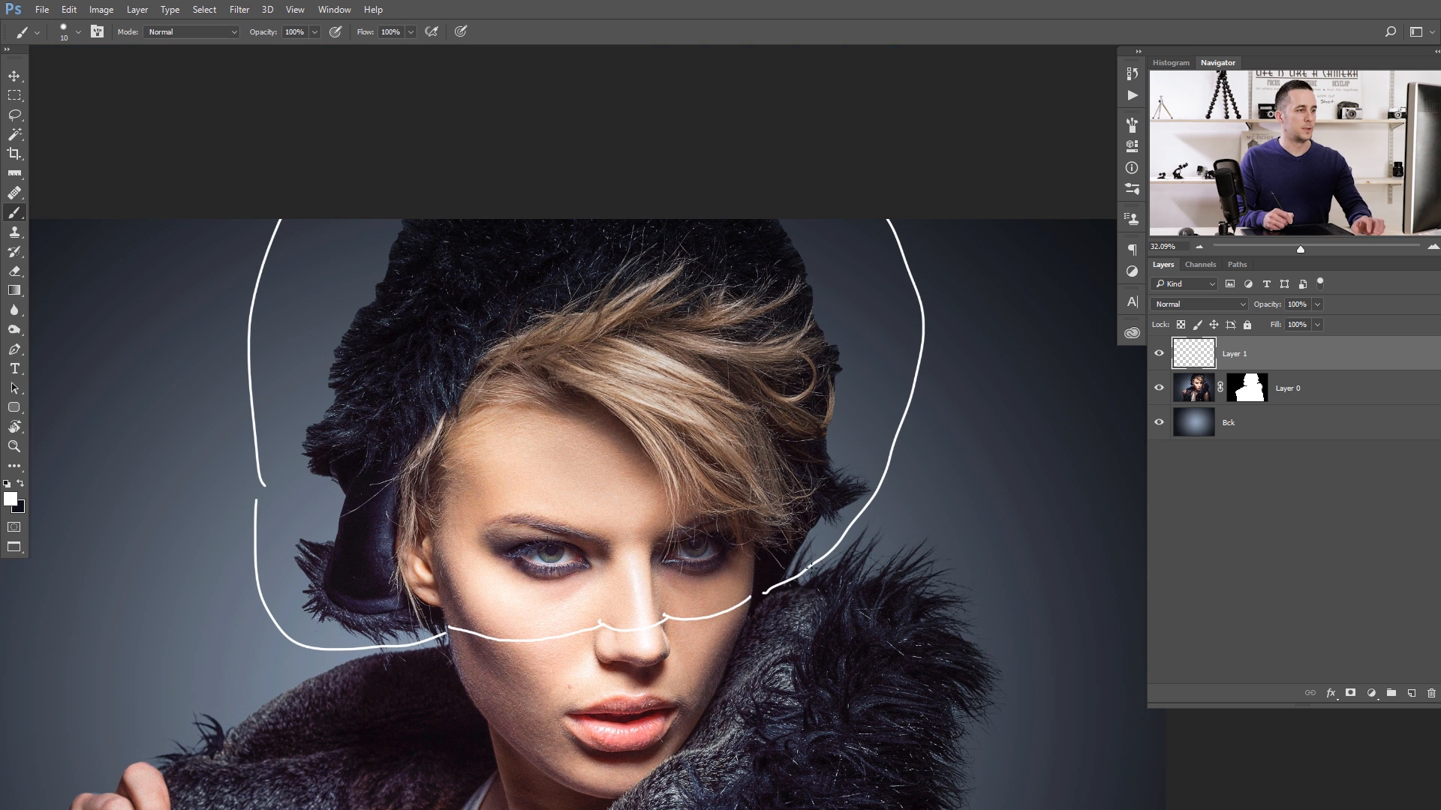
- Lower the opacity of the guide sketch layer to 45%
{"action": "key", "text": "ctrl+space"}
{"action": "left_click_drag", "start_coordinate": [793, 491], "coordinate": [710, 504]}
{"action": "key", "text": "space"}
{"action": "mouse_move", "coordinate": [709, 504]}
{"action": "left_mouse_down"}
{"action": "mouse_move", "coordinate": [726, 371]}
{"action": "mouse_move", "coordinate": [726, 414]}
{"action": "left_mouse_up"}
{"action": "key", "text": "ctrl+space"}
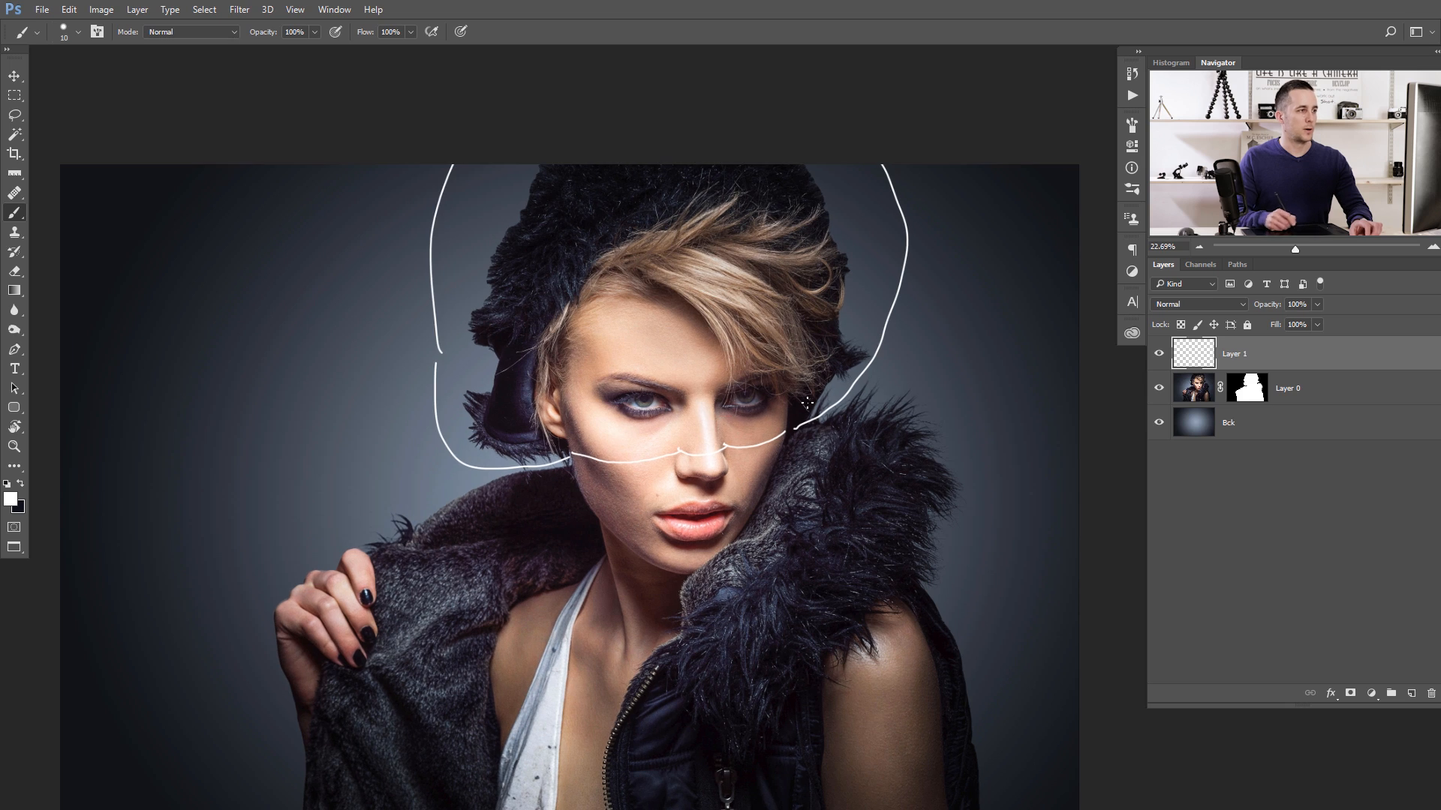
{"action": "left_click_drag", "start_coordinate": [1247, 309], "coordinate": [1239, 312]}
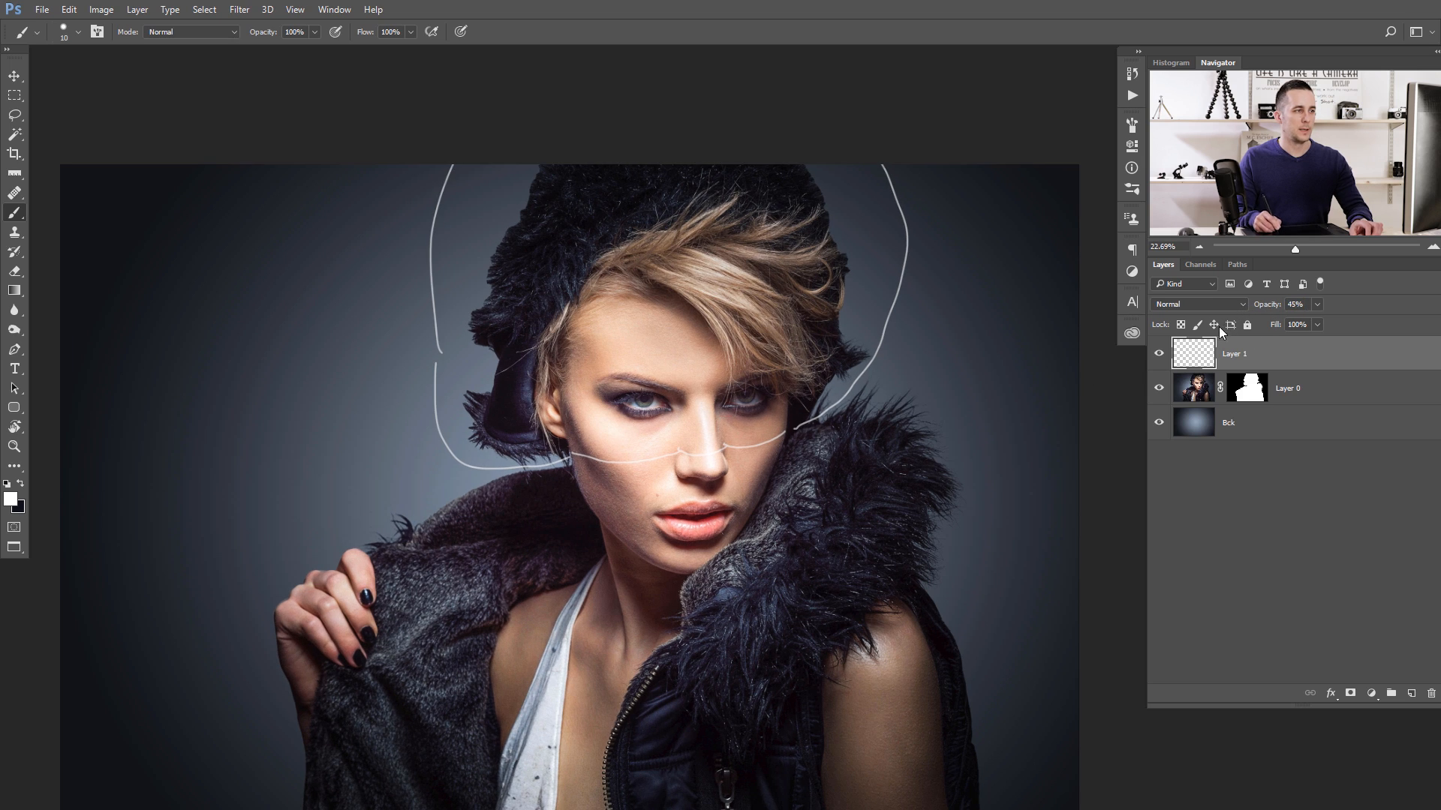
- Select Layer 0's mask and start a Pen path along the guide from the face's right edge across the nose
{"action": "key", "text": "ctrl+space"}
{"action": "left_click_drag", "start_coordinate": [736, 435], "coordinate": [819, 434]}
{"action": "left_click", "coordinate": [1246, 388]}
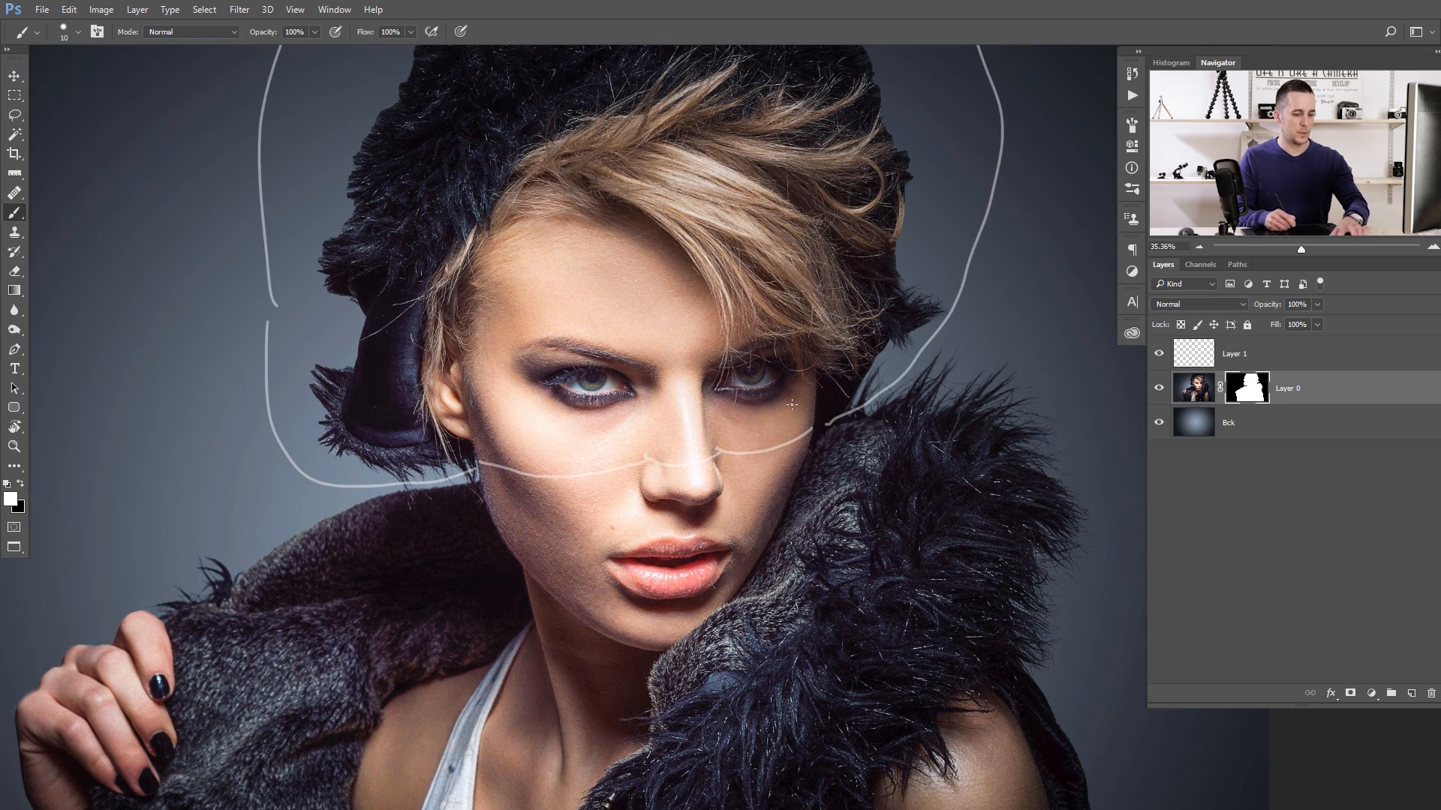
{"action": "key", "text": "p"}
{"action": "key", "text": "ctrl+space"}
{"action": "left_click_drag", "start_coordinate": [807, 433], "coordinate": [818, 444]}
{"action": "left_click", "coordinate": [813, 437]}
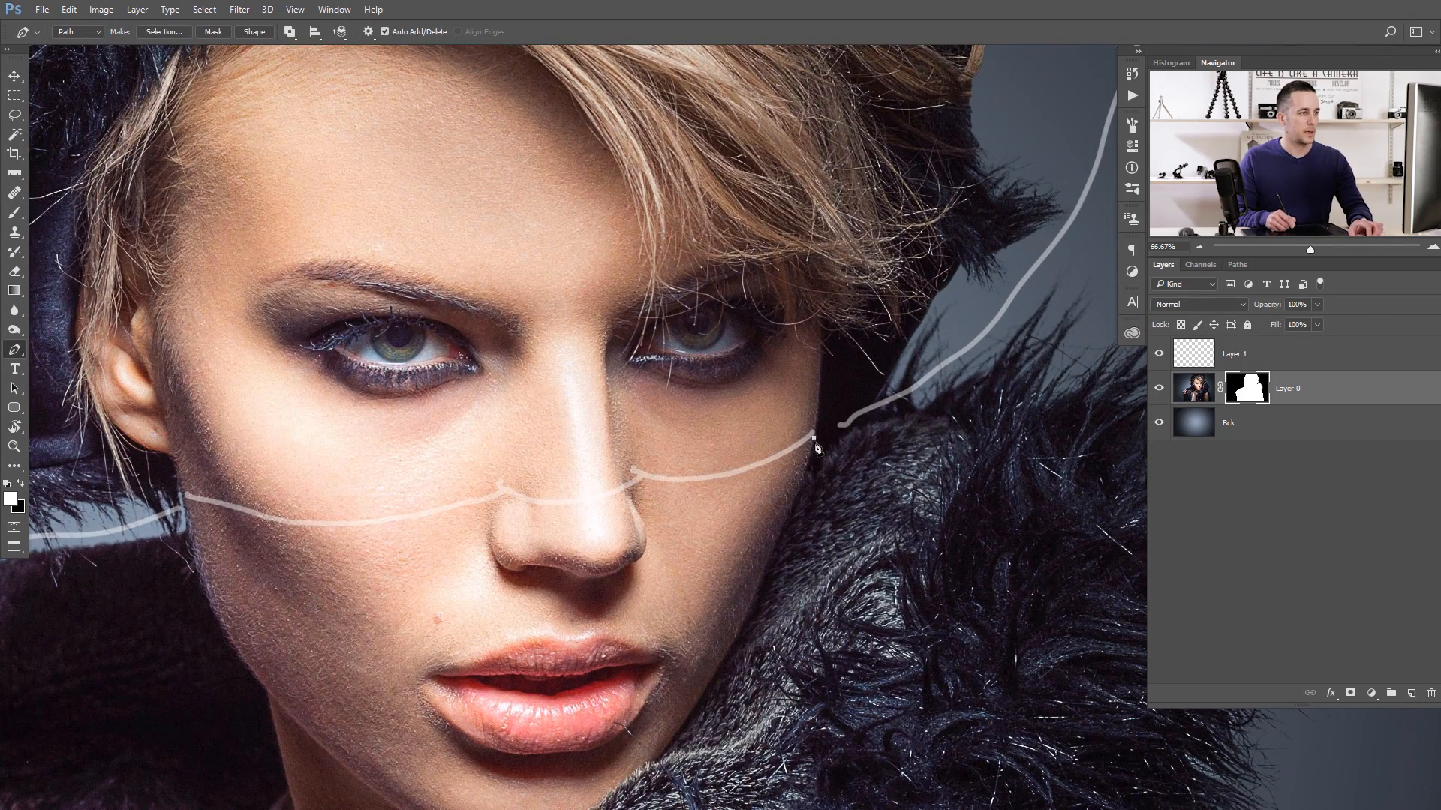
{"action": "left_click_drag", "start_coordinate": [643, 481], "coordinate": [407, 457]}
{"action": "left_click", "coordinate": [643, 481], "text": "alt"}
{"action": "left_click", "coordinate": [504, 491], "text": "alt"}
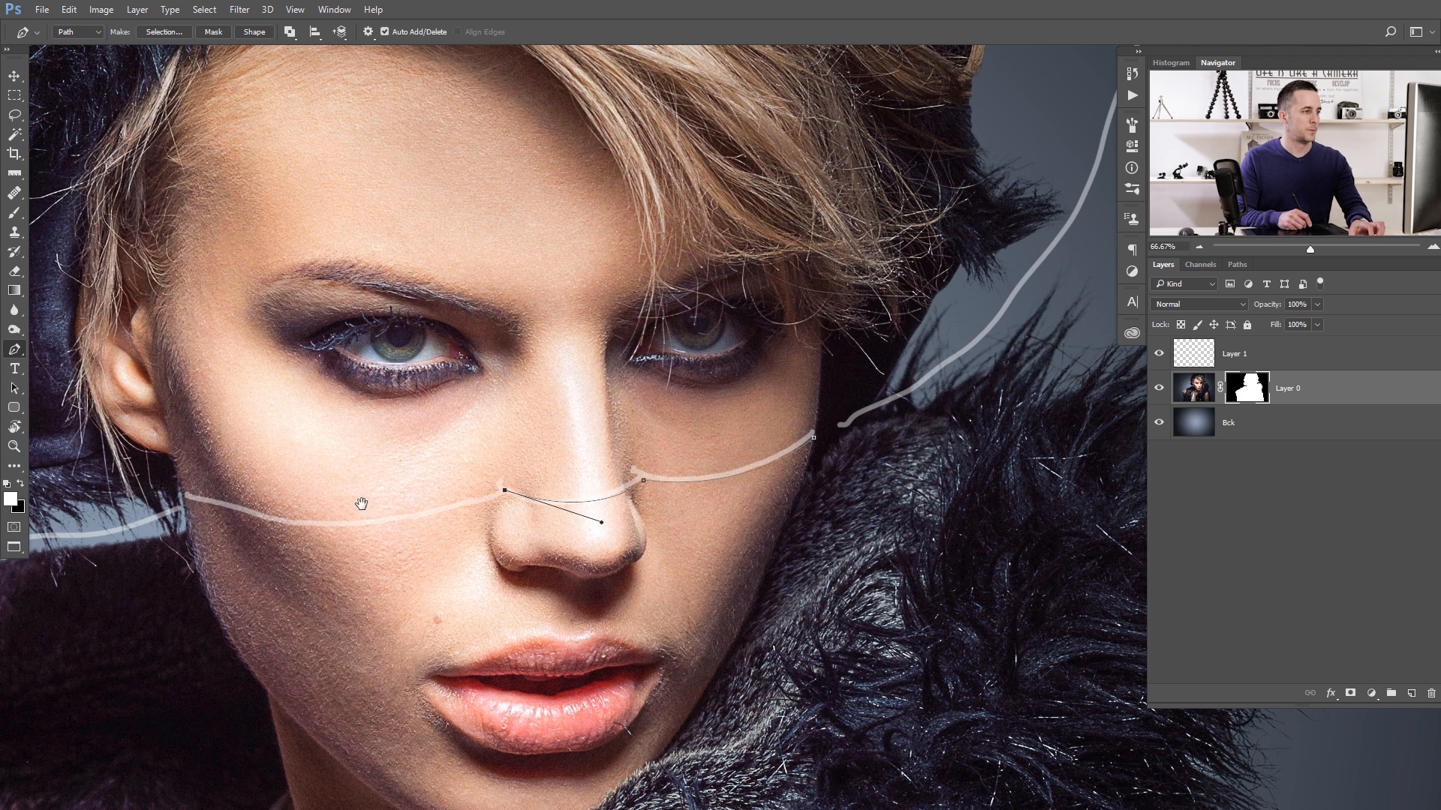
- Continue the Pen path along the guide across the left cheek to the face's edge, adjusting the curve handles
{"action": "left_click_drag", "start_coordinate": [363, 505], "coordinate": [574, 450]}
{"action": "left_click", "coordinate": [396, 443]}
{"action": "left_click_drag", "start_coordinate": [397, 442], "coordinate": [233, 382]}
{"action": "key", "text": "alt"}
{"action": "left_click_drag", "start_coordinate": [396, 441], "coordinate": [395, 445]}
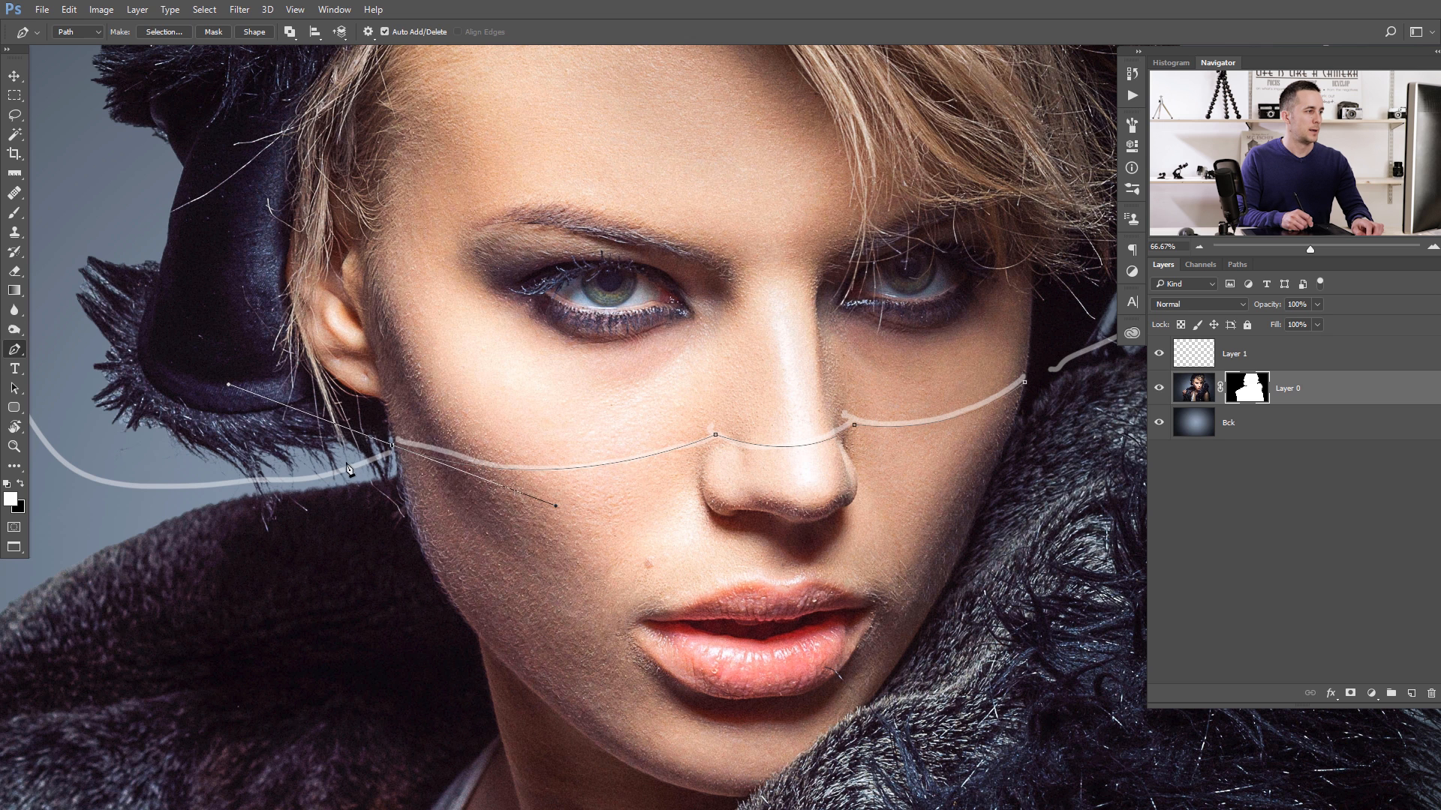
{"action": "left_click", "coordinate": [391, 445], "text": "alt"}
{"action": "left_click", "coordinate": [359, 462]}
- Run the Pen path around the outside of the fur hat along the guide and close it at its starting point
{"action": "left_click_drag", "start_coordinate": [190, 480], "coordinate": [86, 449]}
{"action": "left_click_drag", "start_coordinate": [225, 433], "coordinate": [187, 431]}
{"action": "left_click_drag", "start_coordinate": [244, 418], "coordinate": [372, 503]}
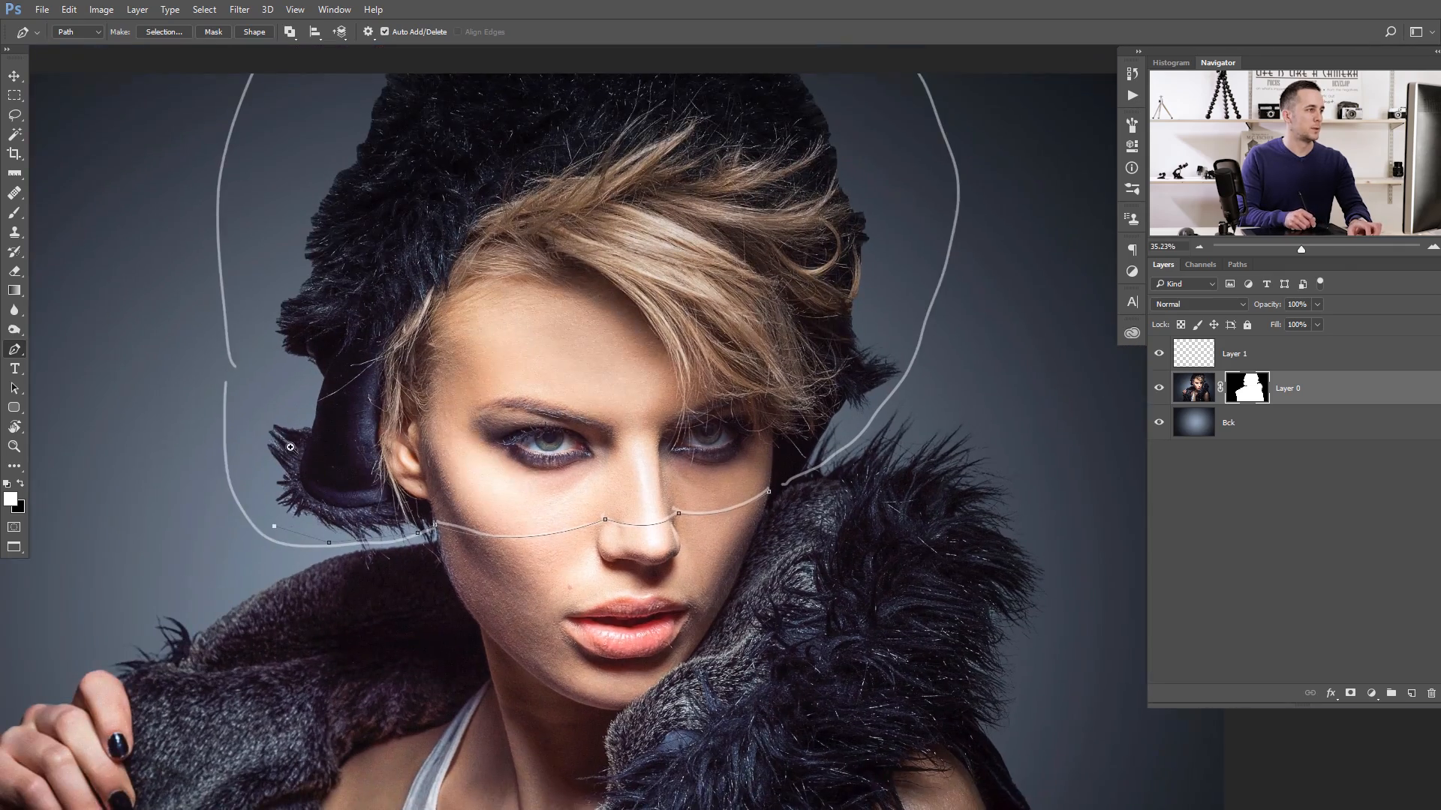
{"action": "left_click_drag", "start_coordinate": [305, 443], "coordinate": [282, 445]}
{"action": "left_click", "coordinate": [243, 455]}
{"action": "left_click", "coordinate": [226, 182]}
{"action": "left_click", "coordinate": [261, 100]}
{"action": "left_click", "coordinate": [703, 66]}
{"action": "left_click", "coordinate": [846, 111]}
{"action": "left_click", "coordinate": [880, 289]}
{"action": "scroll", "coordinate": [803, 454], "scroll_direction": "up", "scroll_amount": 3}
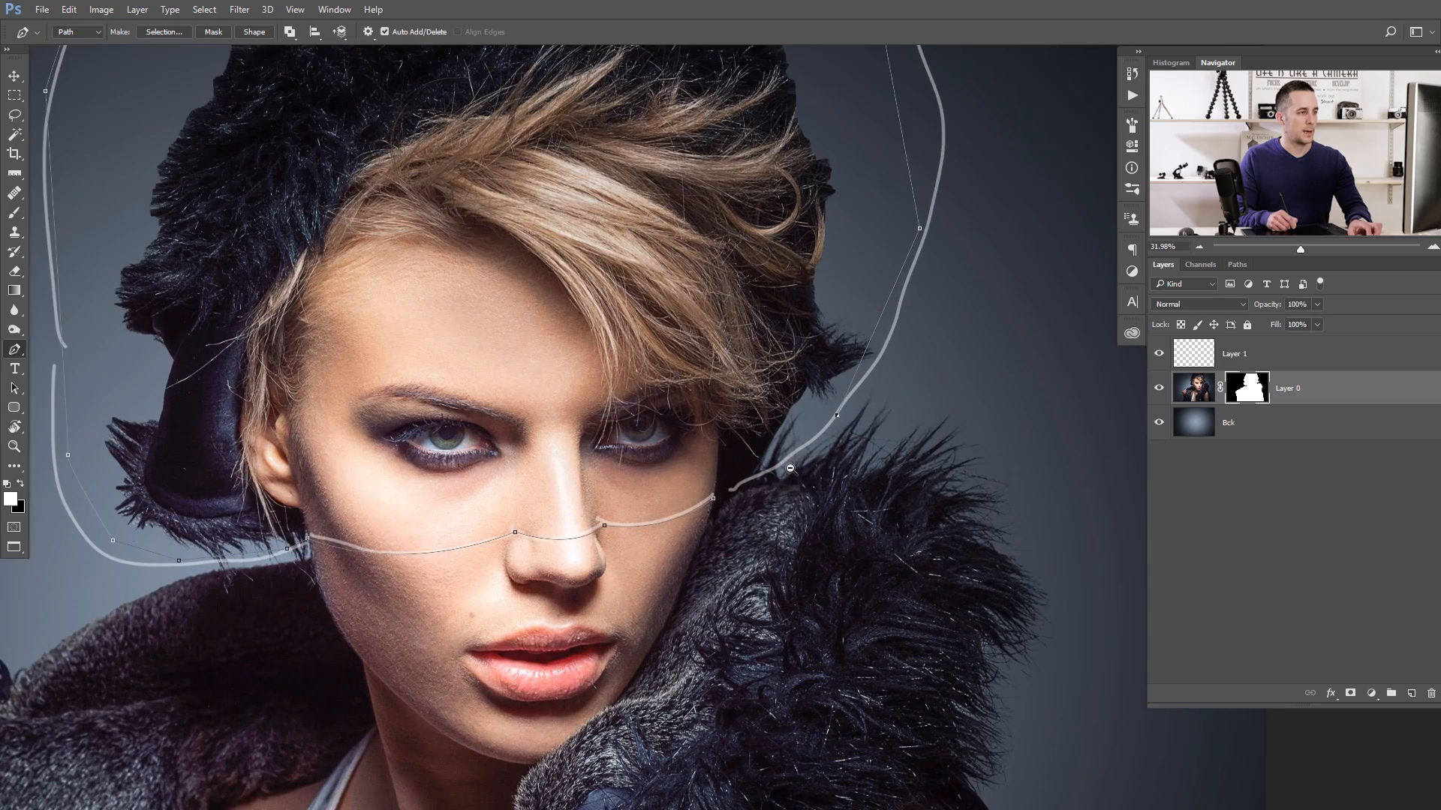
{"action": "left_click", "coordinate": [715, 499]}
- Turn the path into a selection, clear that area to black on Layer 0's mask, and delete the guide sketch layer
{"action": "scroll", "coordinate": [767, 438], "scroll_direction": "down", "scroll_amount": 3}
{"action": "left_click_drag", "start_coordinate": [753, 373], "coordinate": [719, 349]}
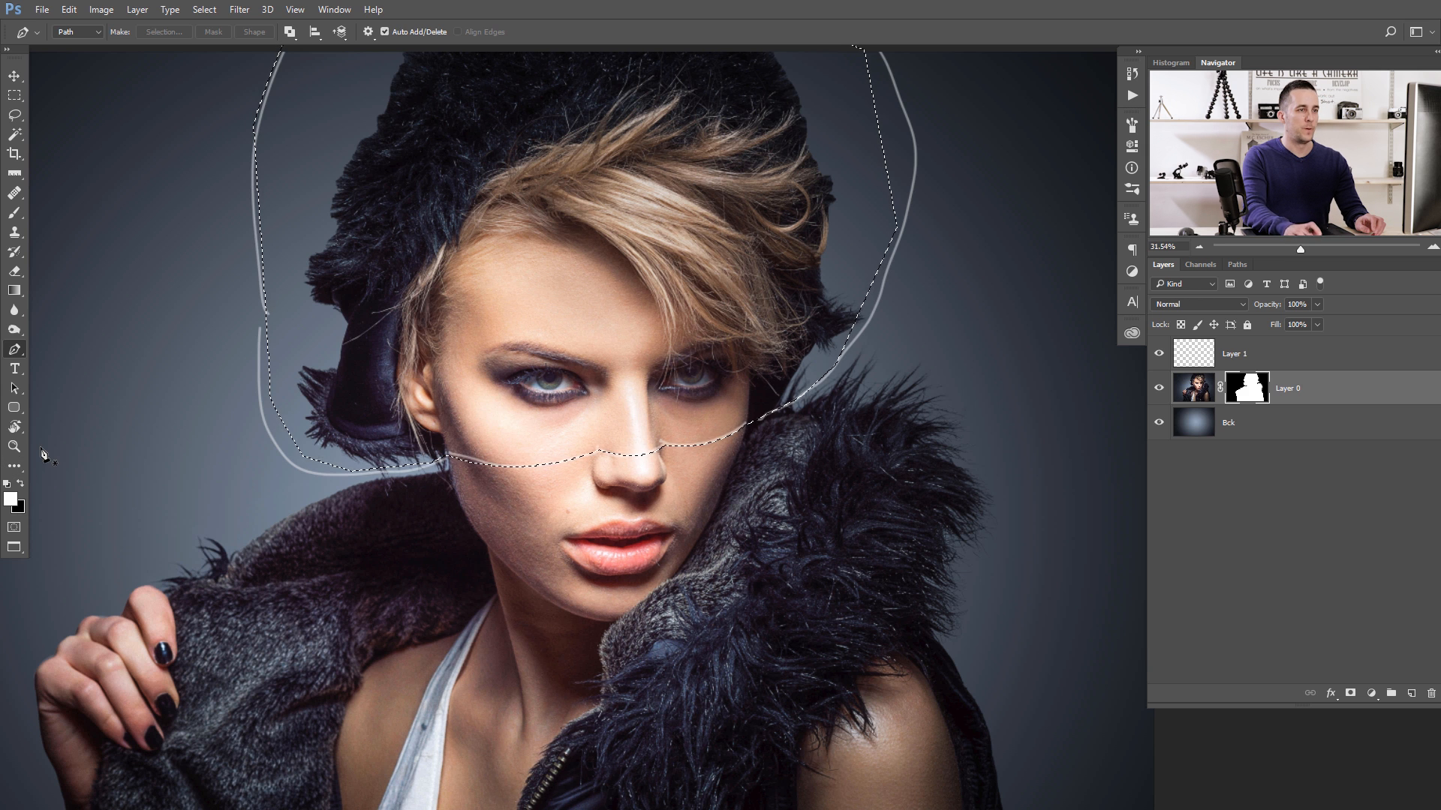
{"action": "key", "text": "Delete"}
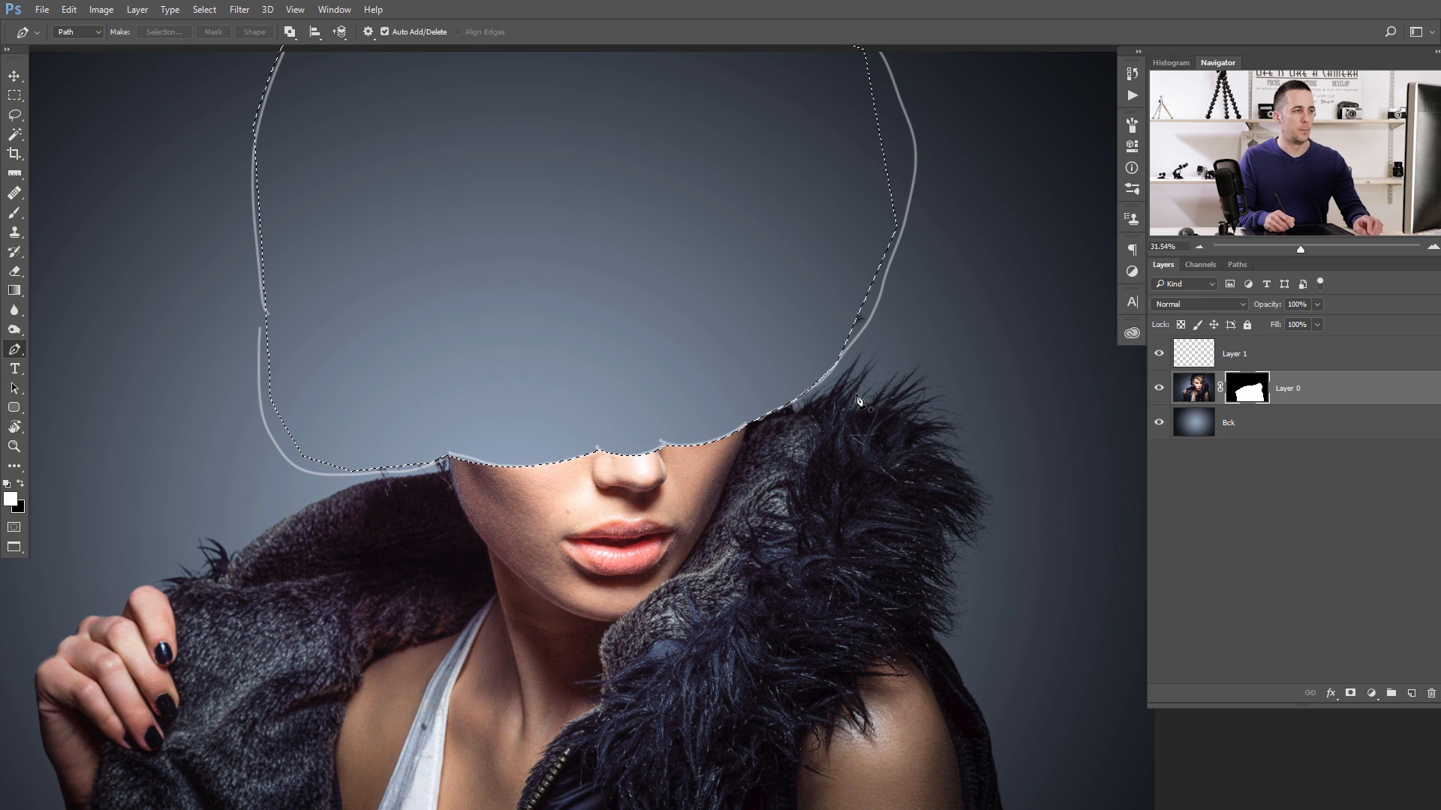
{"action": "key", "text": "ctrl+d"}
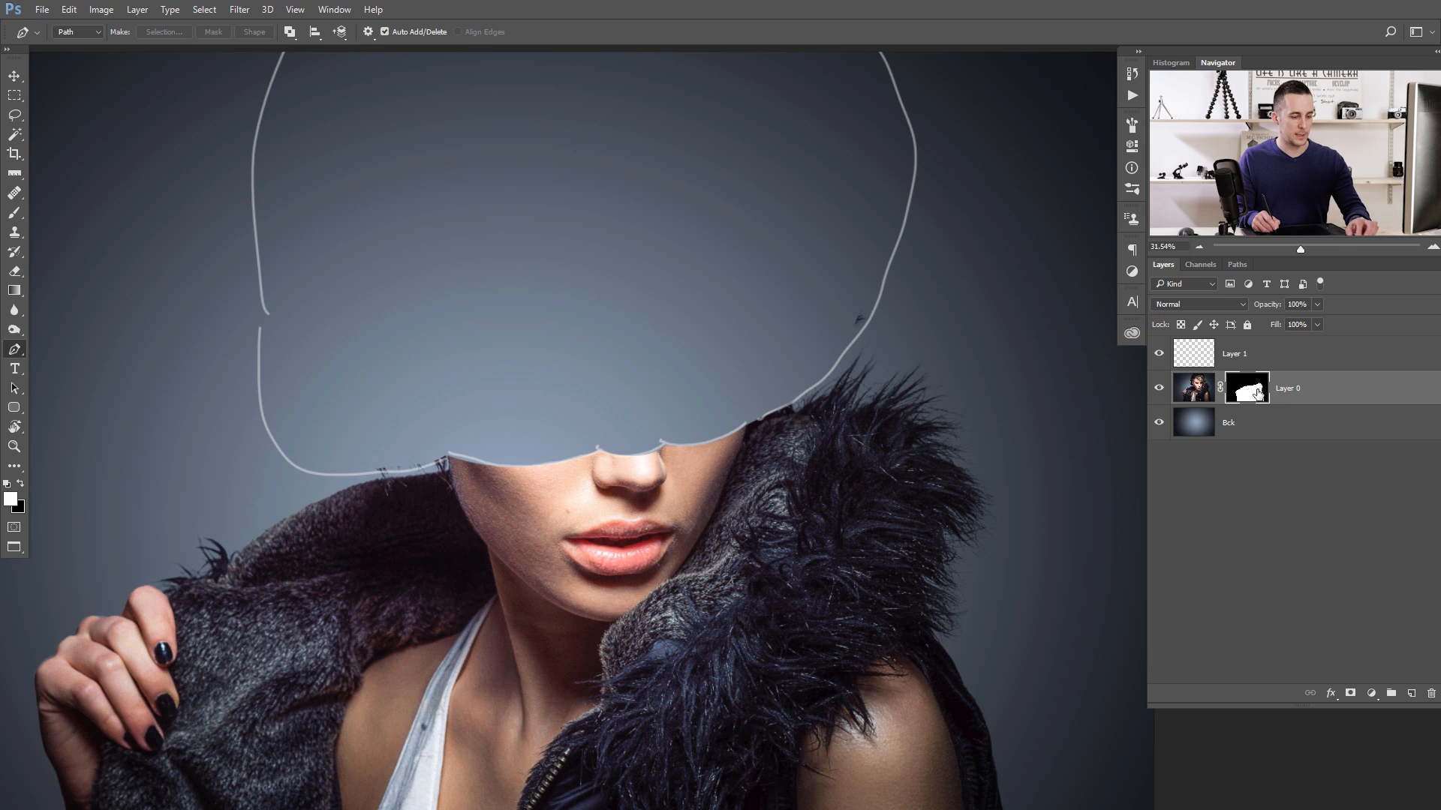
{"action": "left_click", "coordinate": [1206, 358]}
{"action": "key", "text": "Delete"}
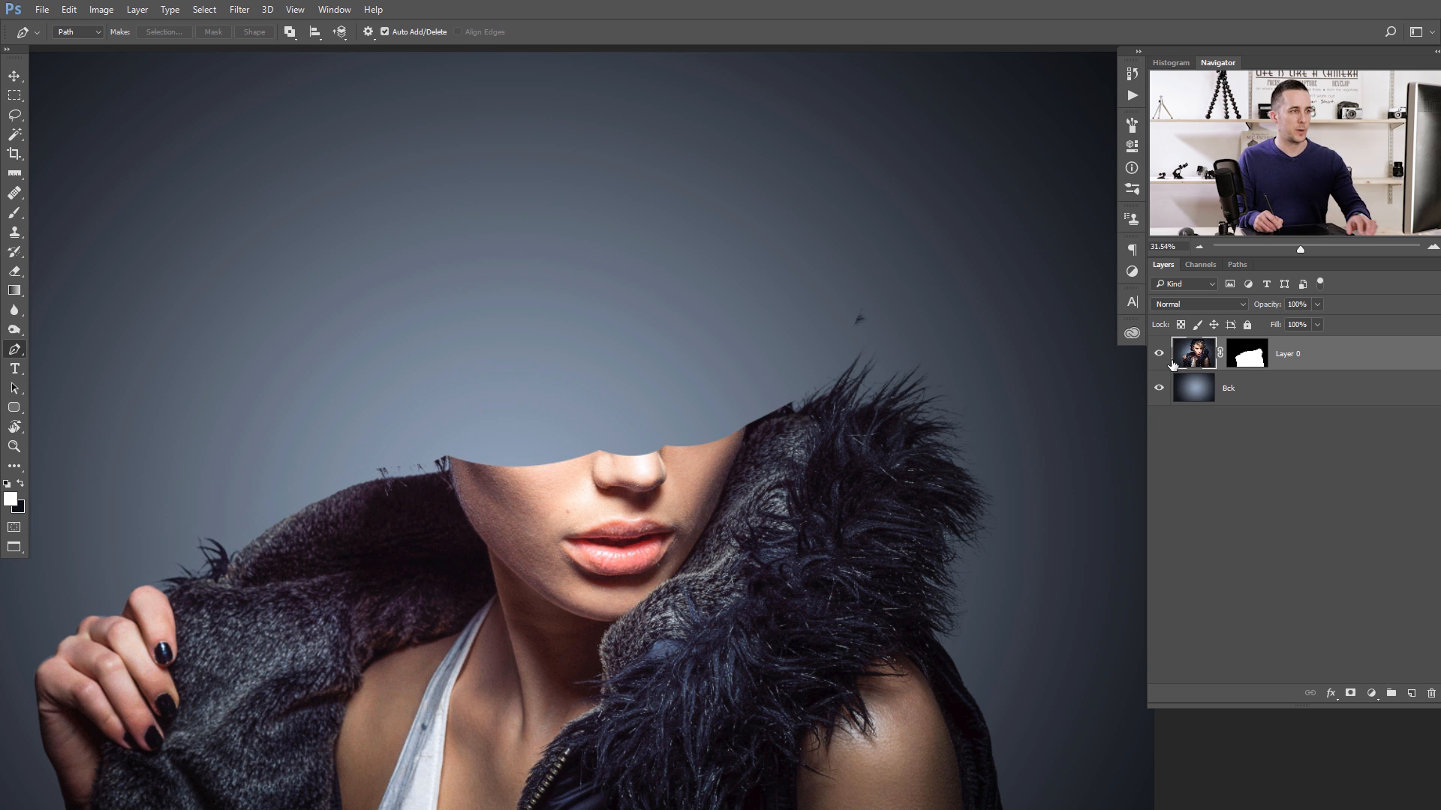
- Paint out the stray fur tuft floating above the right-hand collar in black on Layer 0's mask
{"action": "key", "text": "b"}
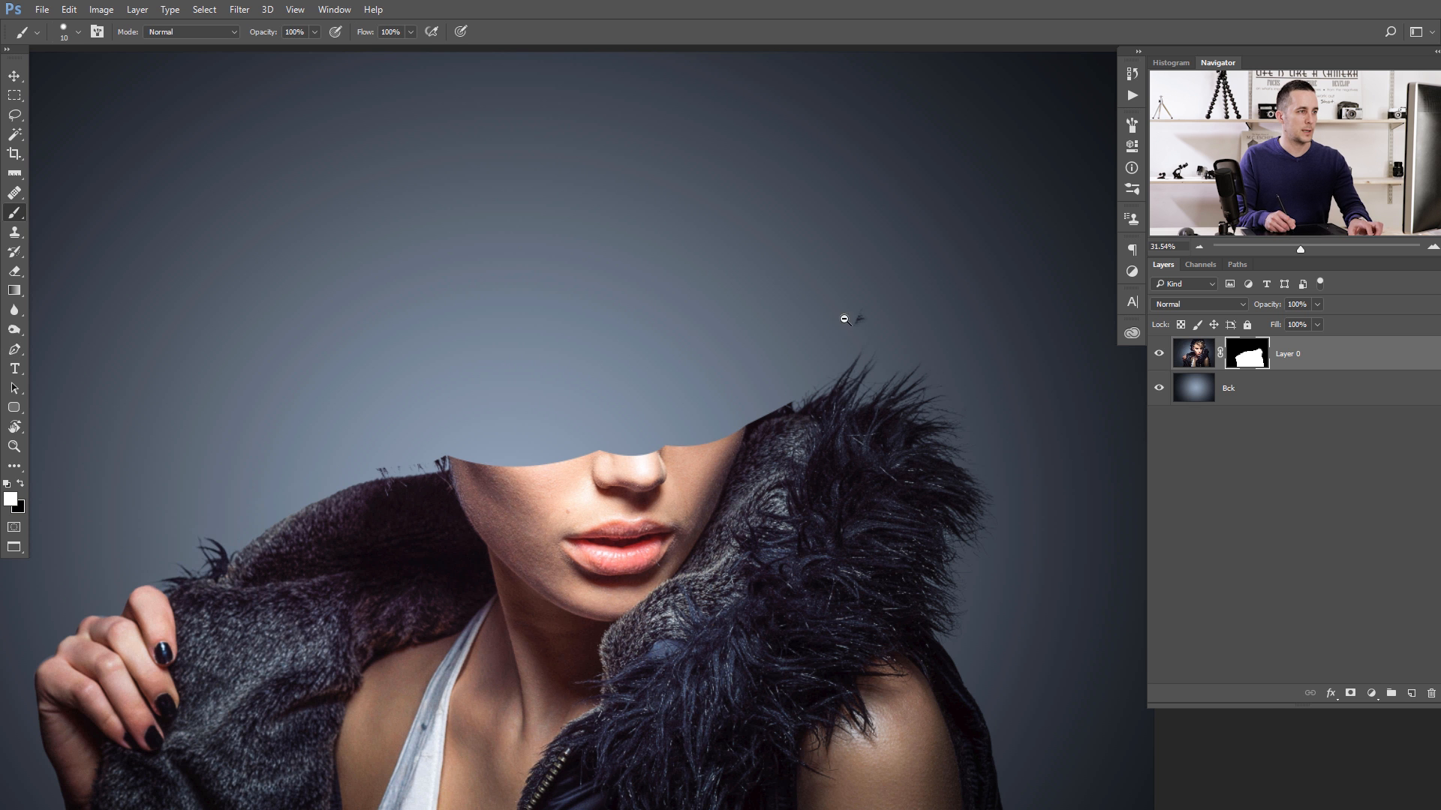
{"action": "left_click_drag", "start_coordinate": [844, 319], "coordinate": [886, 321]}
{"action": "key", "text": "bracketright"}
{"action": "key", "text": "bracketright"}
{"action": "key", "text": "bracketright"}
{"action": "key", "text": "bracketright"}
{"action": "key", "text": "bracketright"}
{"action": "key", "text": "bracketright"}
{"action": "key", "text": "bracketright"}
{"action": "key", "text": "bracketright"}
{"action": "key", "text": "bracketright"}
{"action": "key", "text": "bracketright"}
{"action": "key", "text": "bracketright"}
{"action": "key", "text": "bracketright"}
{"action": "key", "text": "bracketright"}
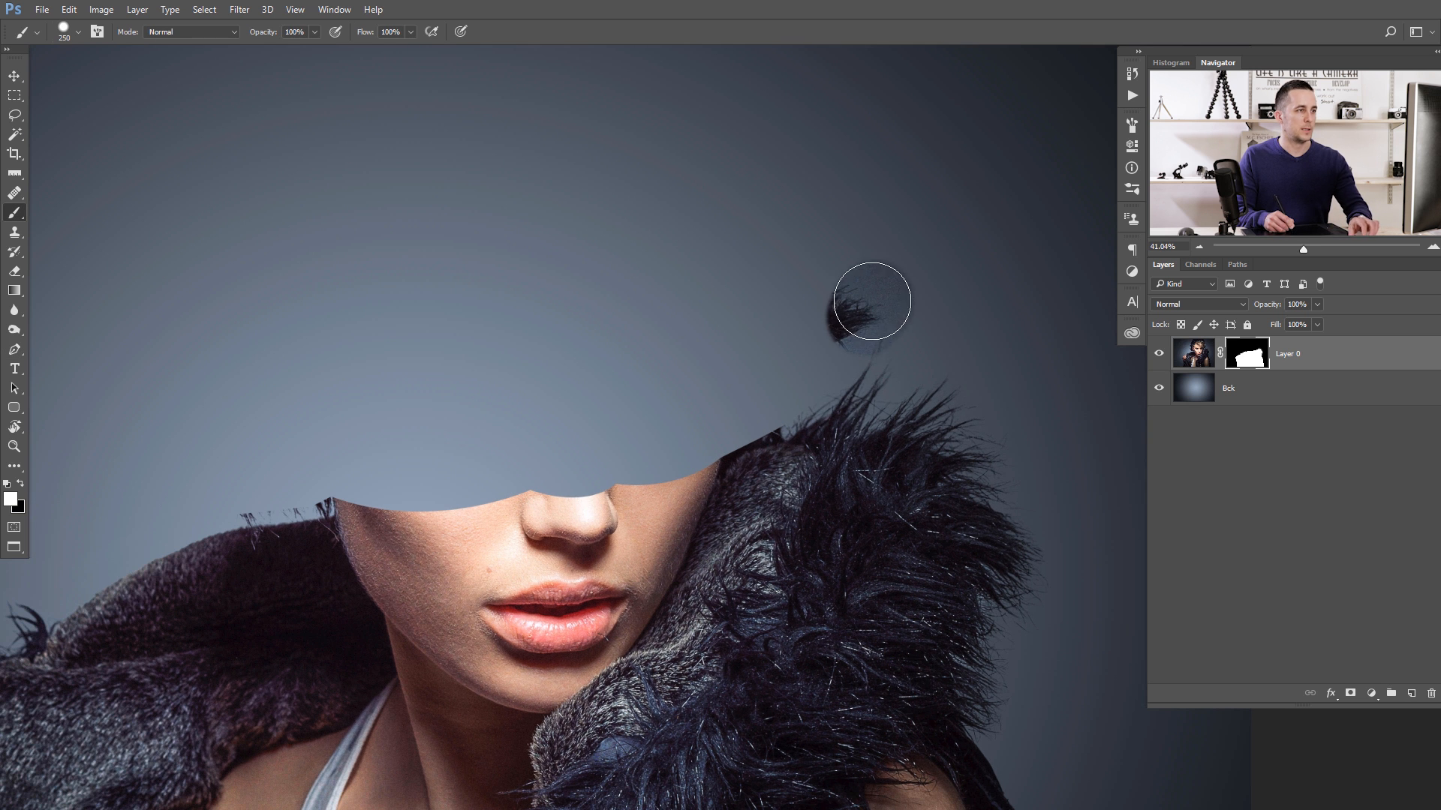
{"action": "key", "text": "x"}
{"action": "mouse_move", "coordinate": [856, 314]}
{"action": "left_mouse_down"}
{"action": "mouse_move", "coordinate": [904, 287]}
{"action": "mouse_move", "coordinate": [868, 318]}
{"action": "mouse_move", "coordinate": [952, 213]}
{"action": "left_mouse_up"}
{"action": "key", "text": "space"}
{"action": "left_click_drag", "start_coordinate": [823, 342], "coordinate": [849, 341]}
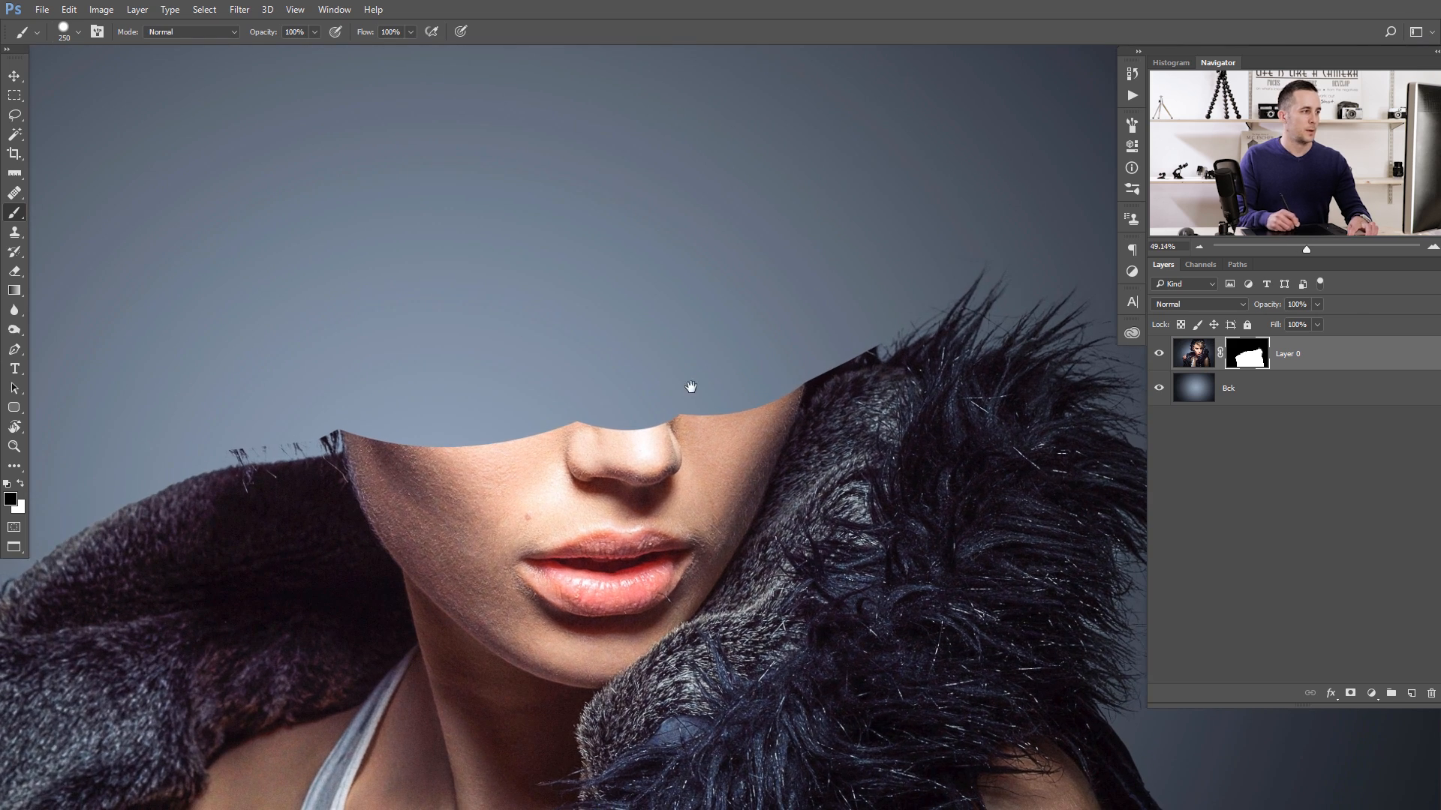
- Paint black over the stray hairs above the left-hand collar beside the cheek, using a 25 px brush on Layer 0's mask
{"action": "left_click_drag", "start_coordinate": [370, 419], "coordinate": [673, 347]}
{"action": "left_click_drag", "start_coordinate": [573, 396], "coordinate": [660, 354]}
{"action": "key", "text": "bracketleft"}
{"action": "key", "text": "bracketleft"}
{"action": "key", "text": "bracketleft"}
{"action": "key", "text": "bracketleft"}
{"action": "key", "text": "bracketleft"}
{"action": "key", "text": "bracketleft"}
{"action": "key", "text": "bracketleft"}
{"action": "key", "text": "bracketleft"}
{"action": "key", "text": "bracketleft"}
{"action": "key", "text": "bracketleft"}
{"action": "key", "text": "bracketleft"}
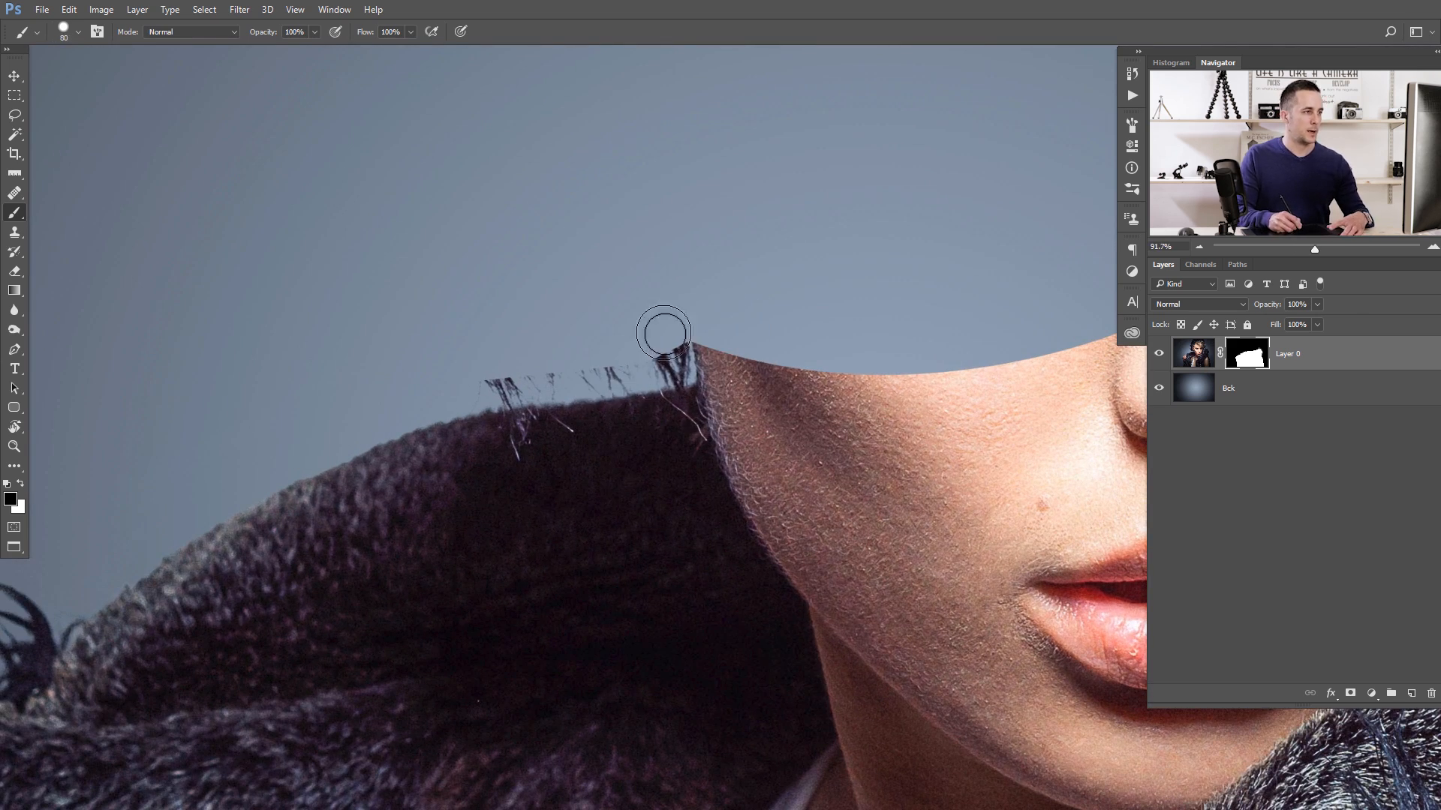
{"action": "right_click", "coordinate": [723, 353]}
{"action": "left_click", "coordinate": [672, 298]}
{"action": "left_click_drag", "start_coordinate": [665, 334], "coordinate": [673, 356]}
{"action": "key", "text": "bracketleft"}
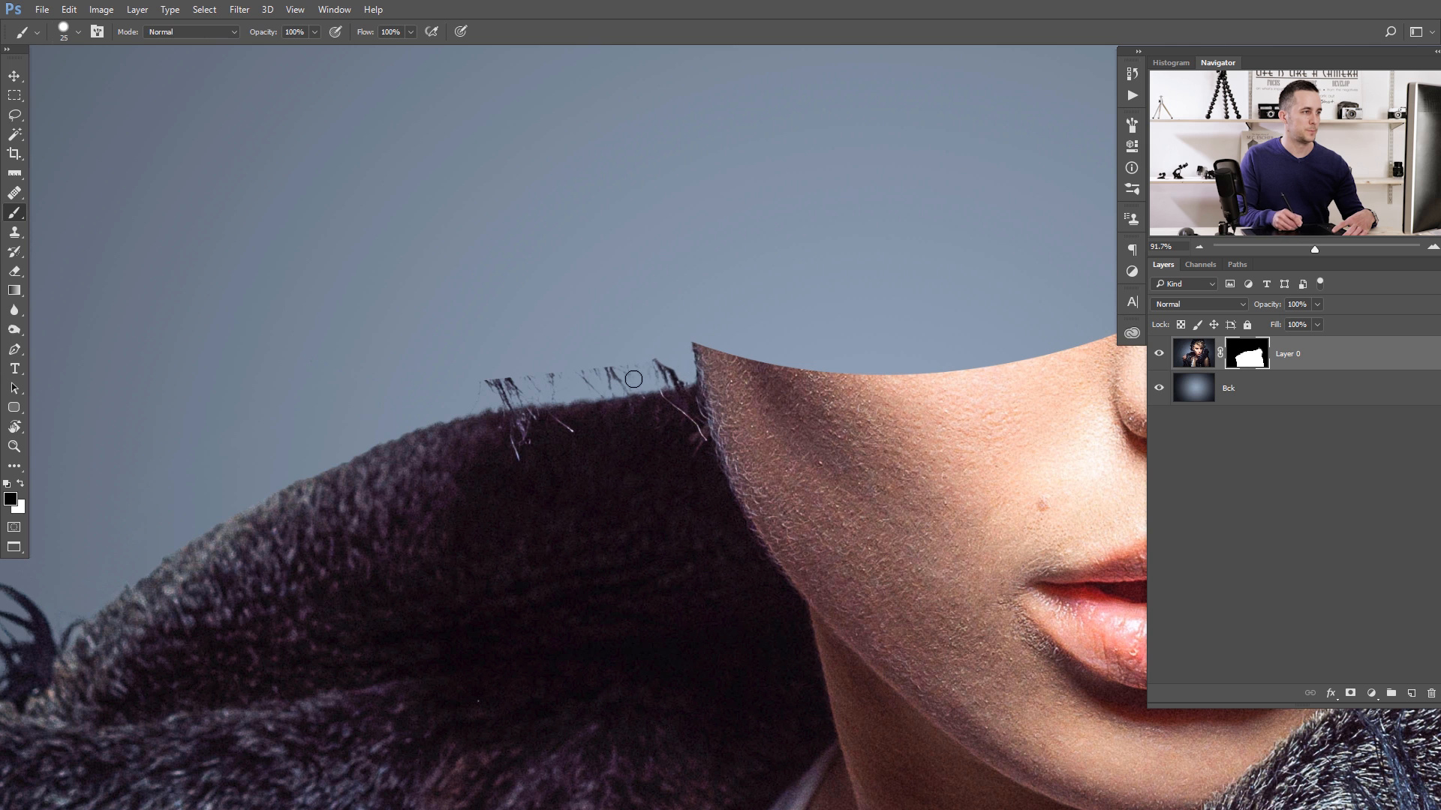
{"action": "mouse_move", "coordinate": [681, 380]}
{"action": "left_mouse_down"}
{"action": "mouse_move", "coordinate": [478, 404]}
{"action": "mouse_move", "coordinate": [527, 392]}
{"action": "left_mouse_up"}
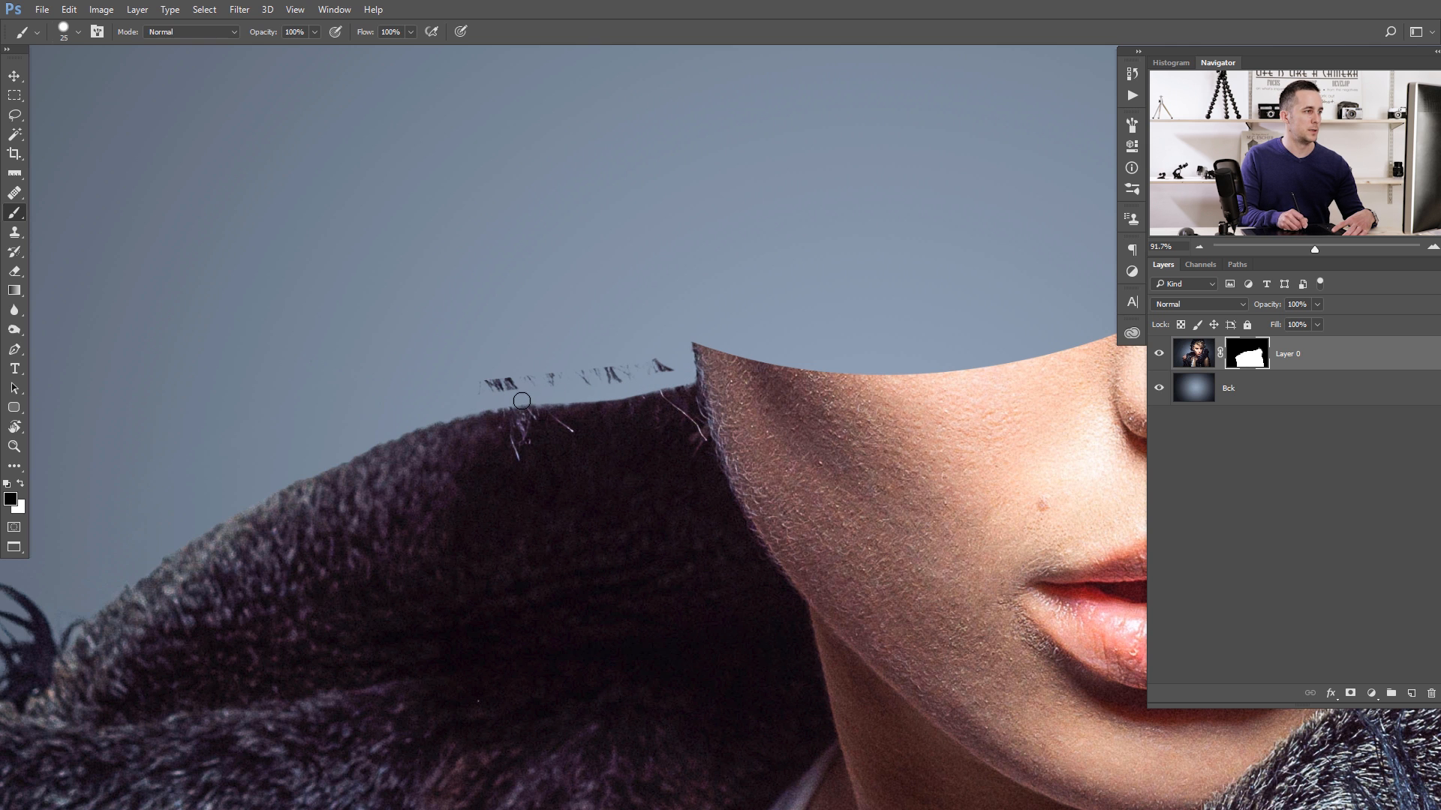
- Smooth the left-hand collar's sloping edge on the mask and erase the leftover hair fragments above it with a 35 px brush
{"action": "left_click_drag", "start_coordinate": [288, 482], "coordinate": [93, 613]}
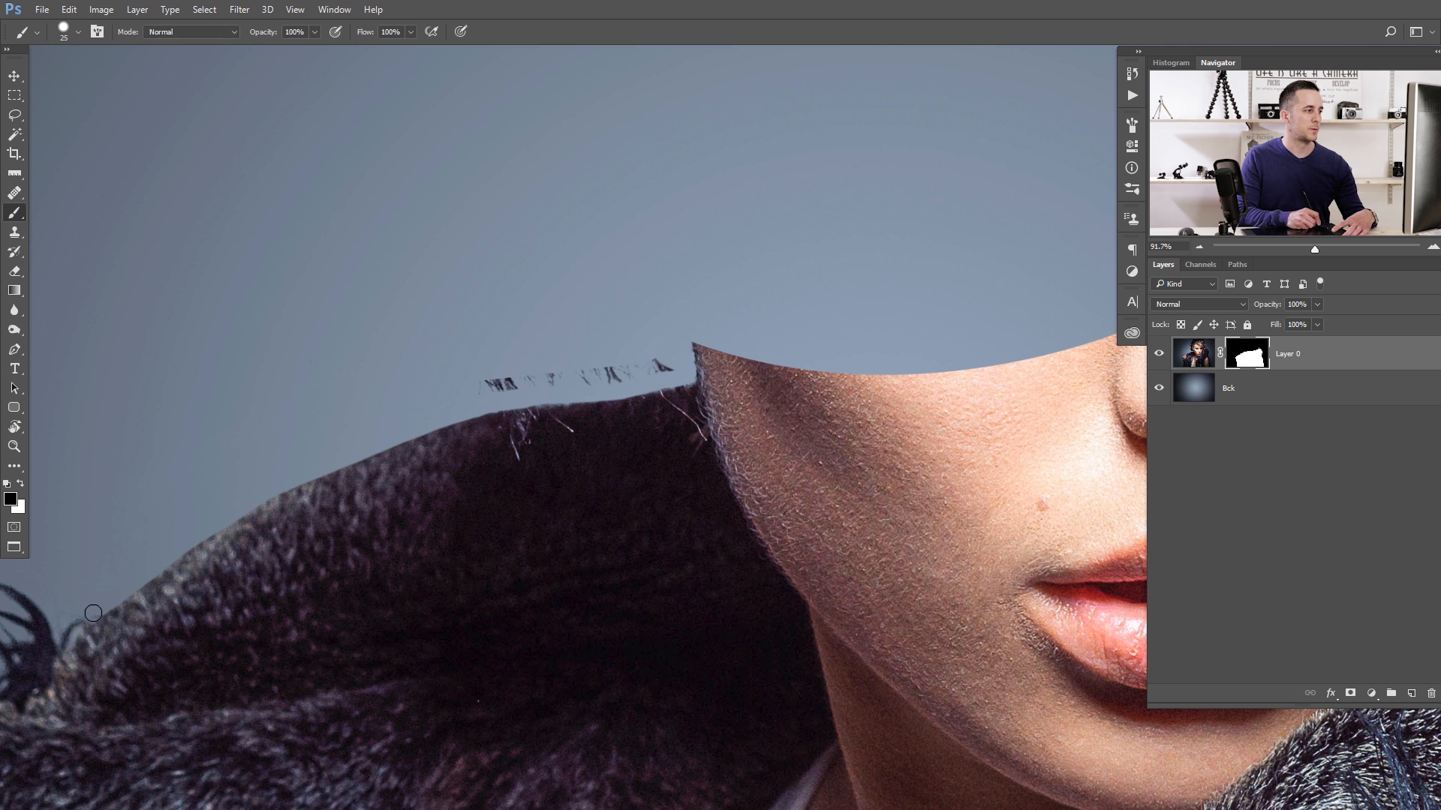
{"action": "key", "text": "bracketright"}
{"action": "key", "text": "bracketright"}
{"action": "mouse_move", "coordinate": [478, 382]}
{"action": "left_mouse_down"}
{"action": "mouse_move", "coordinate": [594, 357]}
{"action": "mouse_move", "coordinate": [664, 362]}
{"action": "mouse_move", "coordinate": [533, 382]}
{"action": "left_mouse_up"}
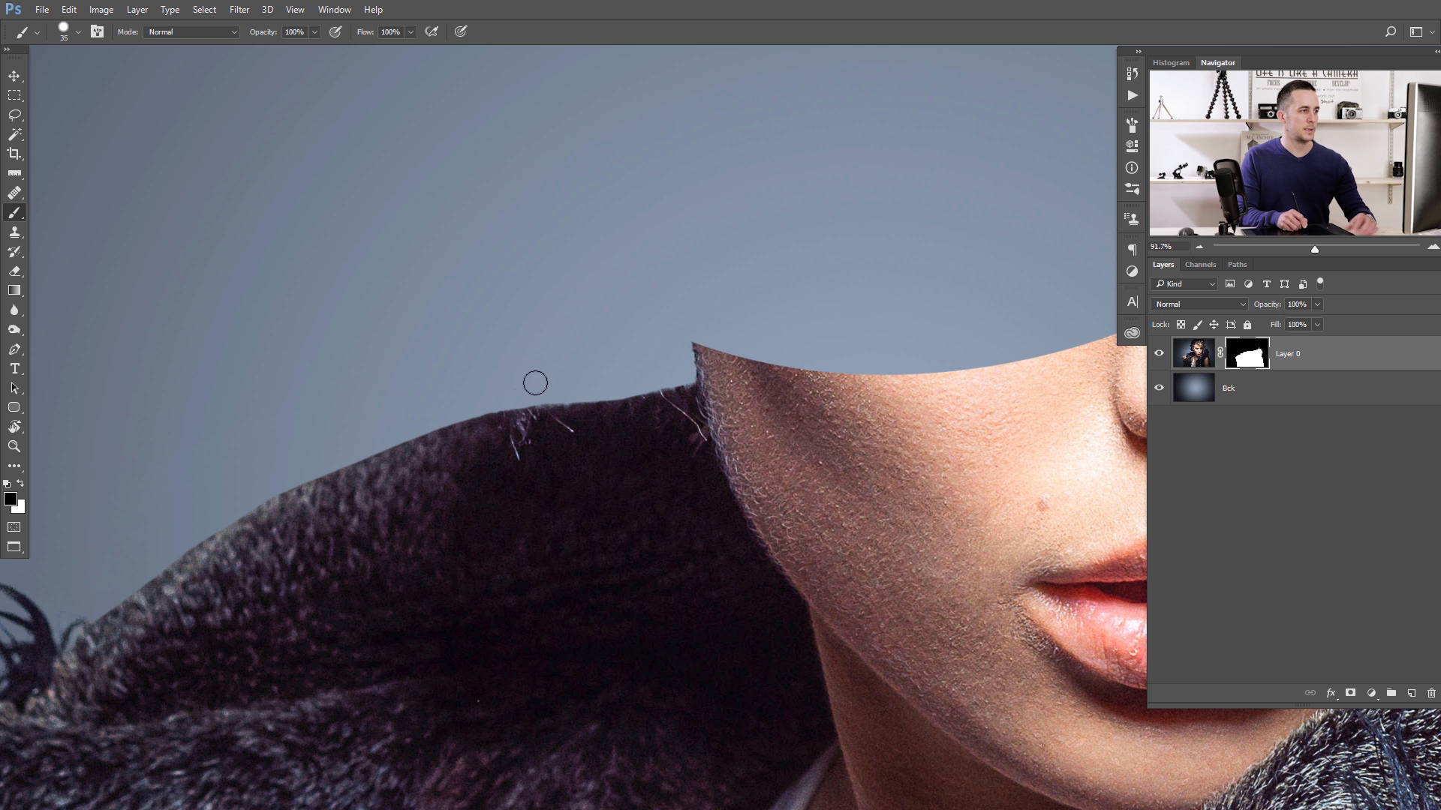
- Mask out the narrow sliver of fur beside the face's right edge with a 5 px brush
{"action": "left_click_drag", "start_coordinate": [828, 357], "coordinate": [818, 357]}
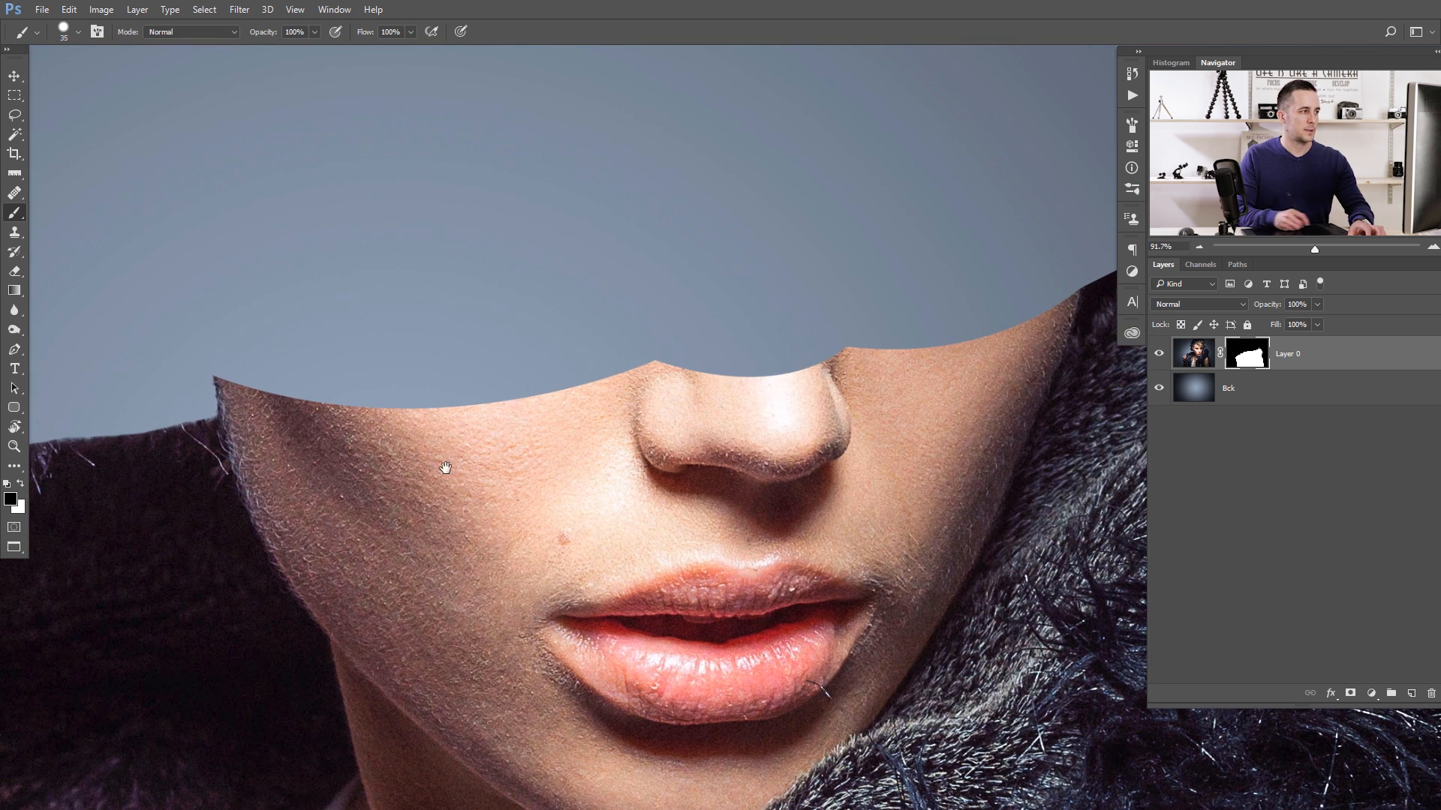
{"action": "key", "text": "bracketleft"}
{"action": "key", "text": "bracketleft"}
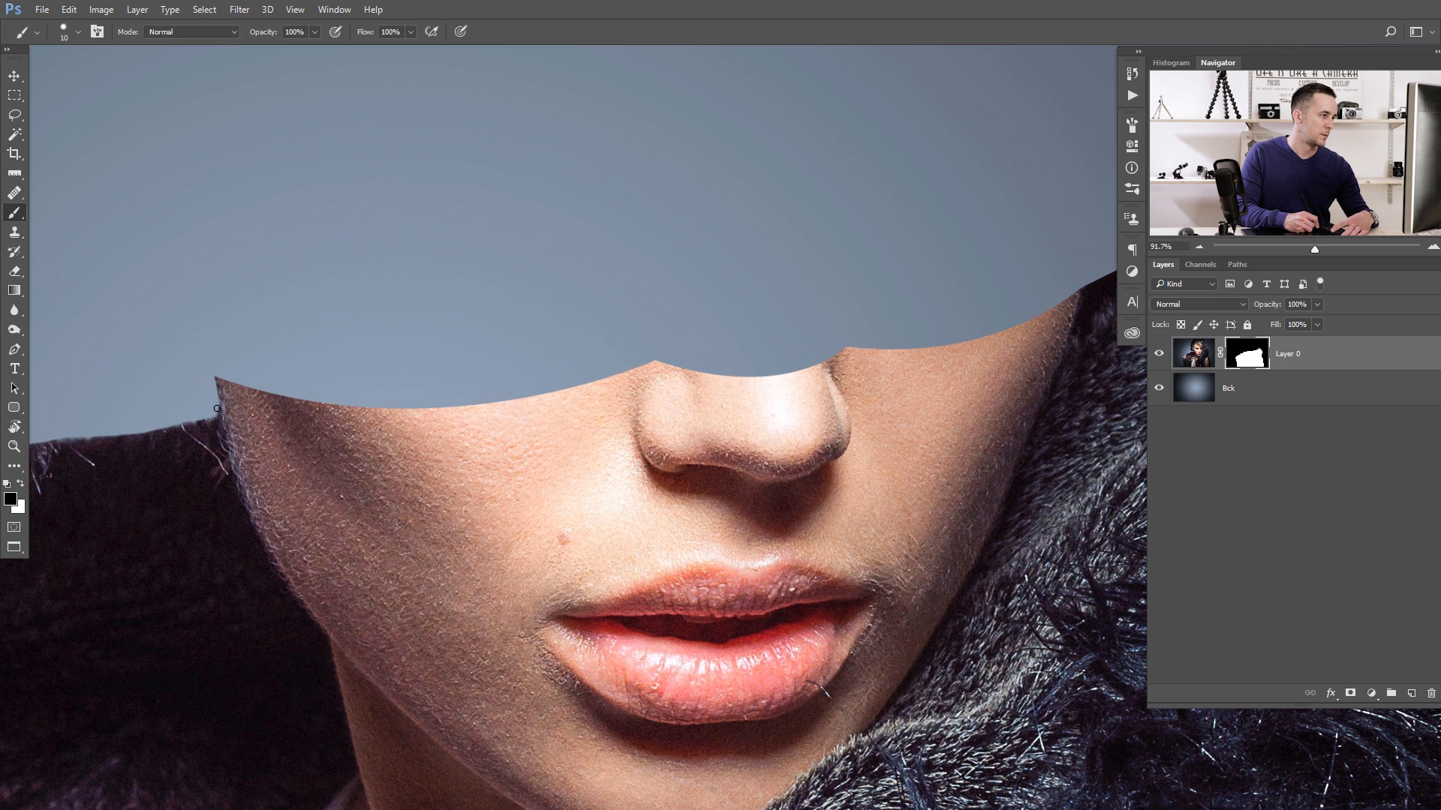
{"action": "left_click_drag", "start_coordinate": [968, 362], "coordinate": [560, 389]}
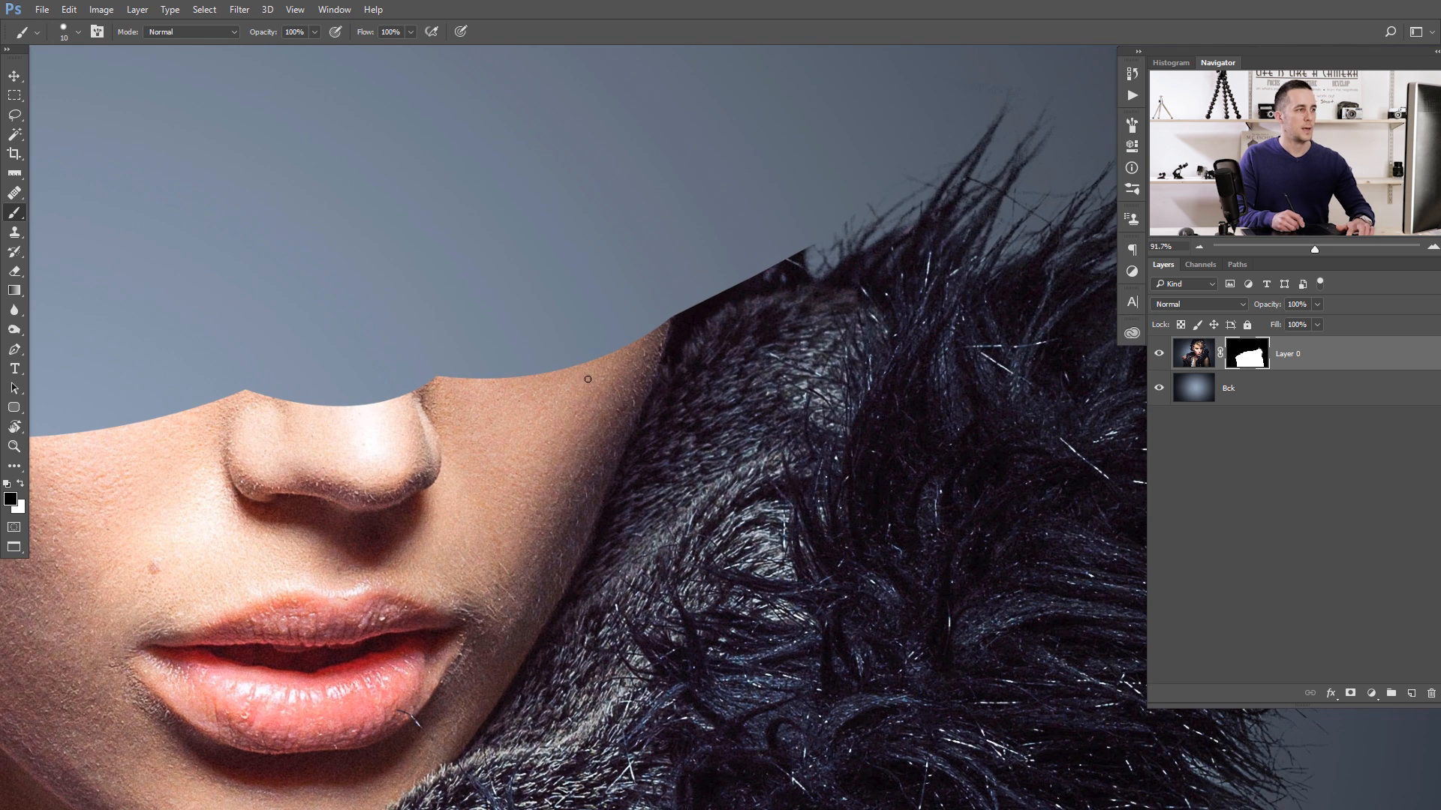
{"action": "key", "text": "bracketright"}
{"action": "key", "text": "bracketleft"}
{"action": "key", "text": "bracketleft"}
{"action": "left_click_drag", "start_coordinate": [678, 328], "coordinate": [677, 313]}
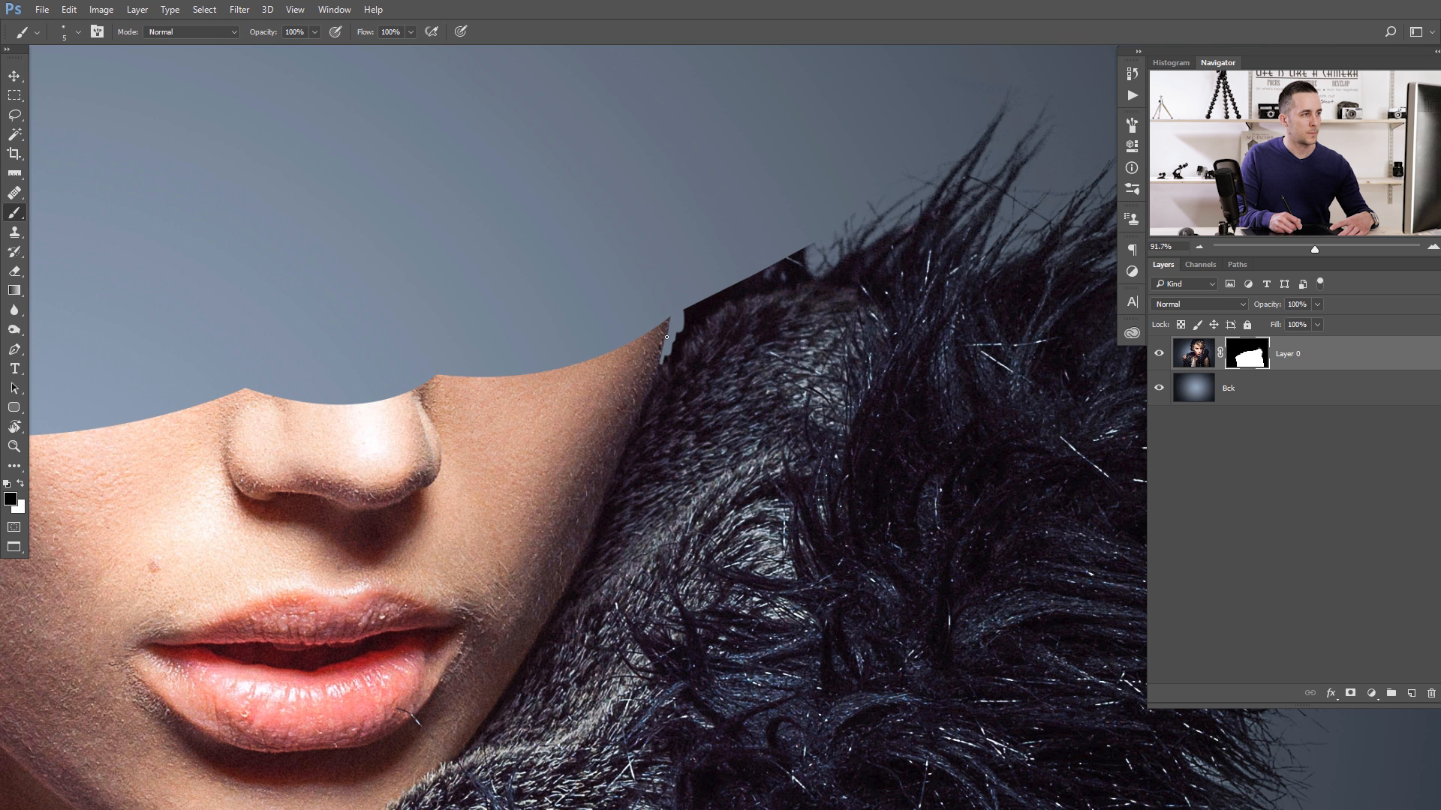
- Widen the masked gap between the right cheek's tip and the fur collar with short black strokes
{"action": "key", "text": "bracketright"}
{"action": "key", "text": "bracketright"}
{"action": "mouse_move", "coordinate": [663, 365]}
{"action": "left_mouse_down"}
{"action": "mouse_move", "coordinate": [705, 314]}
{"action": "mouse_move", "coordinate": [691, 344]}
{"action": "left_mouse_up"}
{"action": "key", "text": "bracketleft"}
{"action": "key", "text": "bracketleft"}
{"action": "key", "text": "bracketleft"}
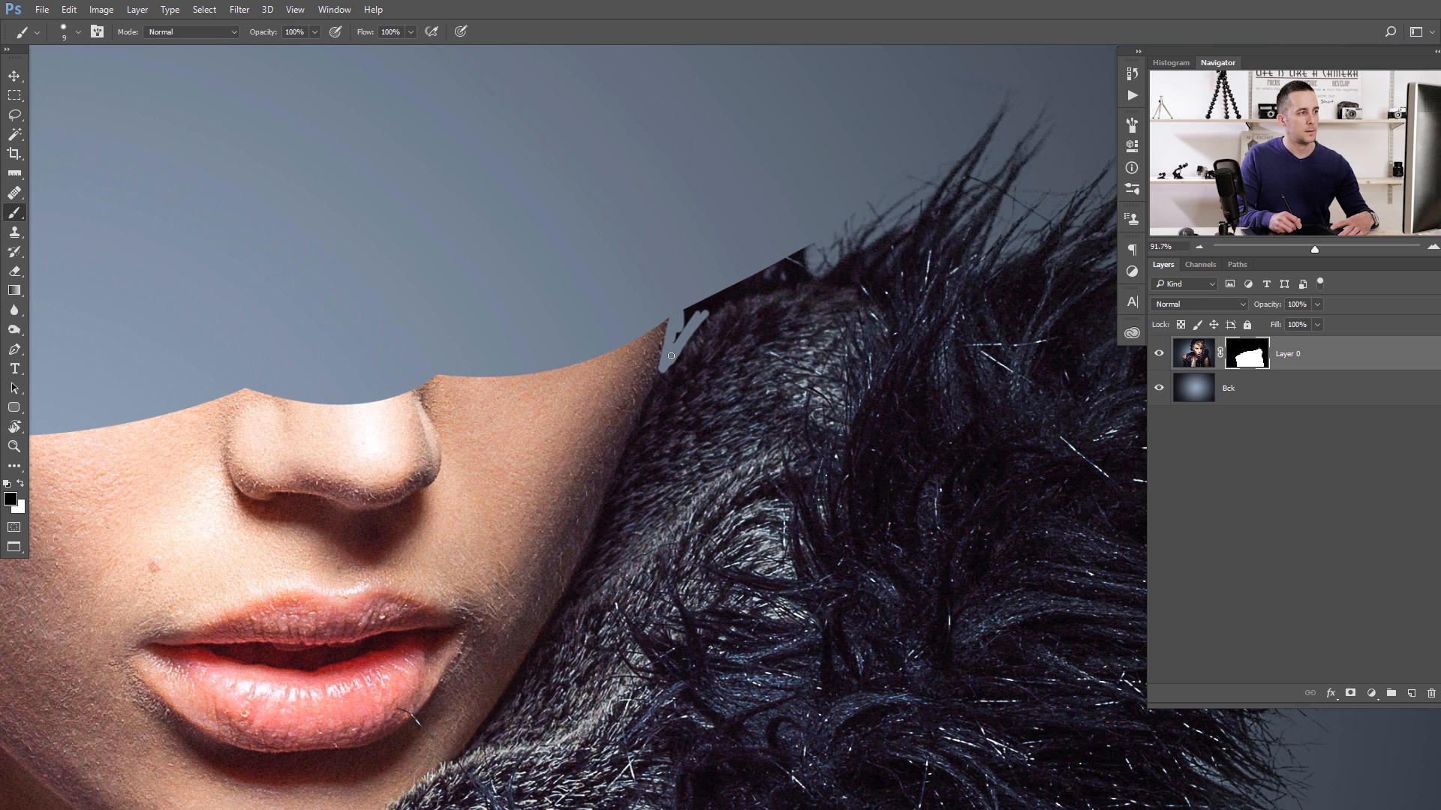
- Paint a black strip on the mask along the right-hand collar's upper edge toward the fur tufts with a 20 px brush
{"action": "key", "text": "bracketright"}
{"action": "key", "text": "bracketright"}
{"action": "mouse_move", "coordinate": [689, 314]}
{"action": "left_mouse_down"}
{"action": "mouse_move", "coordinate": [680, 337]}
{"action": "mouse_move", "coordinate": [713, 301]}
{"action": "mouse_move", "coordinate": [806, 267]}
{"action": "left_mouse_up"}
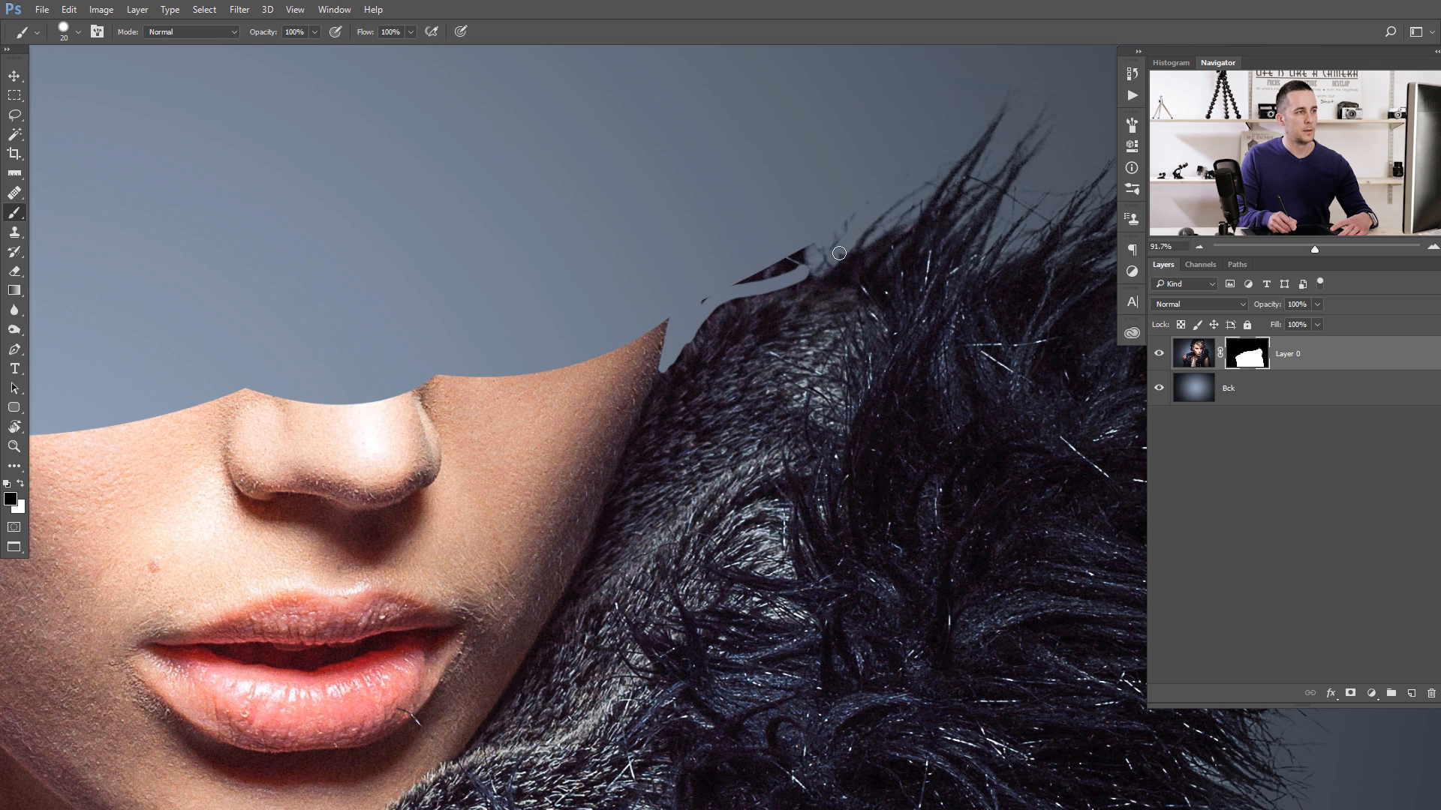
- Mask out the remaining dark fragments and loose hairs above the right-hand collar's new edge
{"action": "key", "text": "bracketright"}
{"action": "key", "text": "bracketright"}
{"action": "key", "text": "bracketright"}
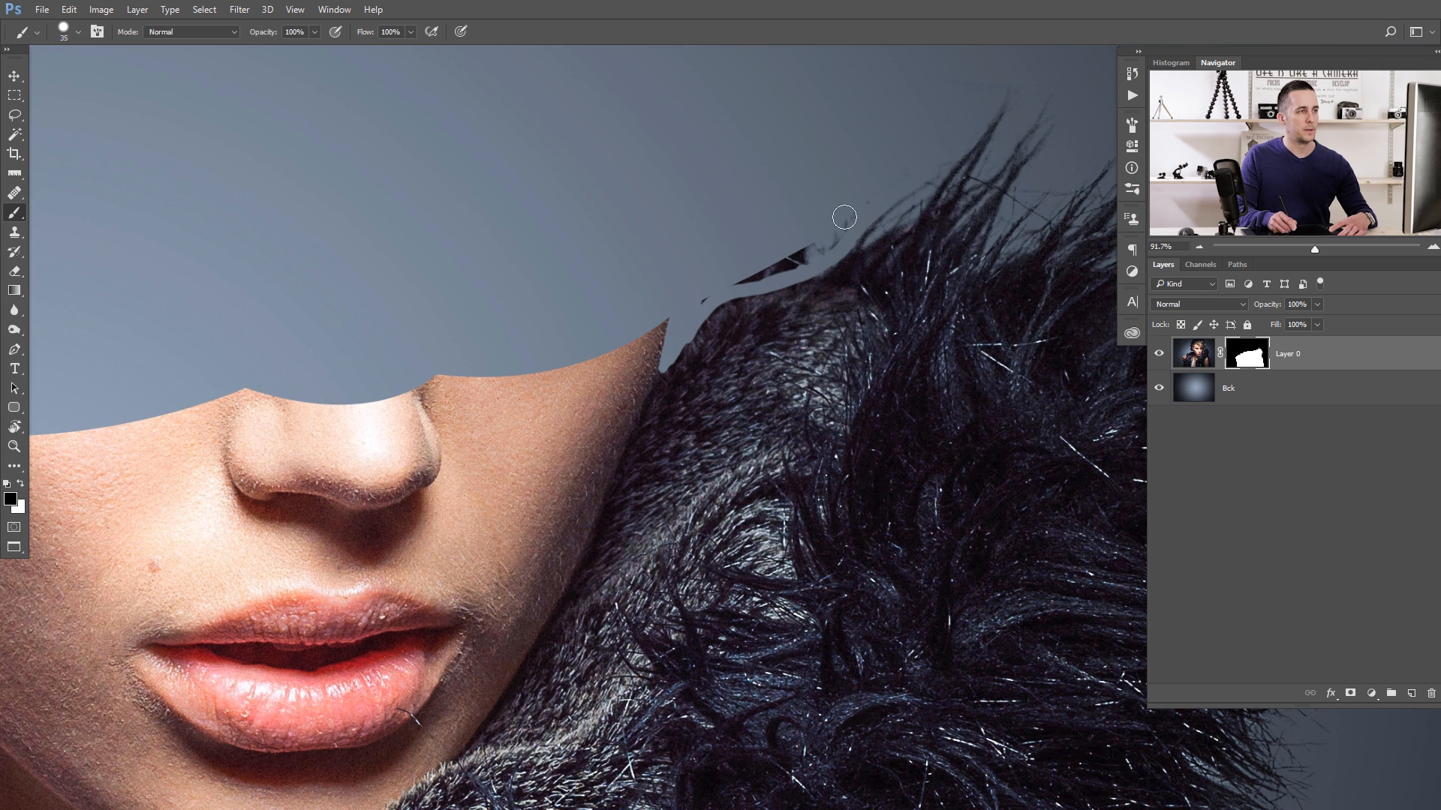
{"action": "key", "text": "bracketright"}
{"action": "key", "text": "bracketleft"}
{"action": "key", "text": "bracketleft"}
{"action": "mouse_move", "coordinate": [792, 256]}
{"action": "left_mouse_down"}
{"action": "mouse_move", "coordinate": [677, 323]}
{"action": "mouse_move", "coordinate": [670, 360]}
{"action": "left_mouse_up"}
{"action": "key", "text": "bracketleft"}
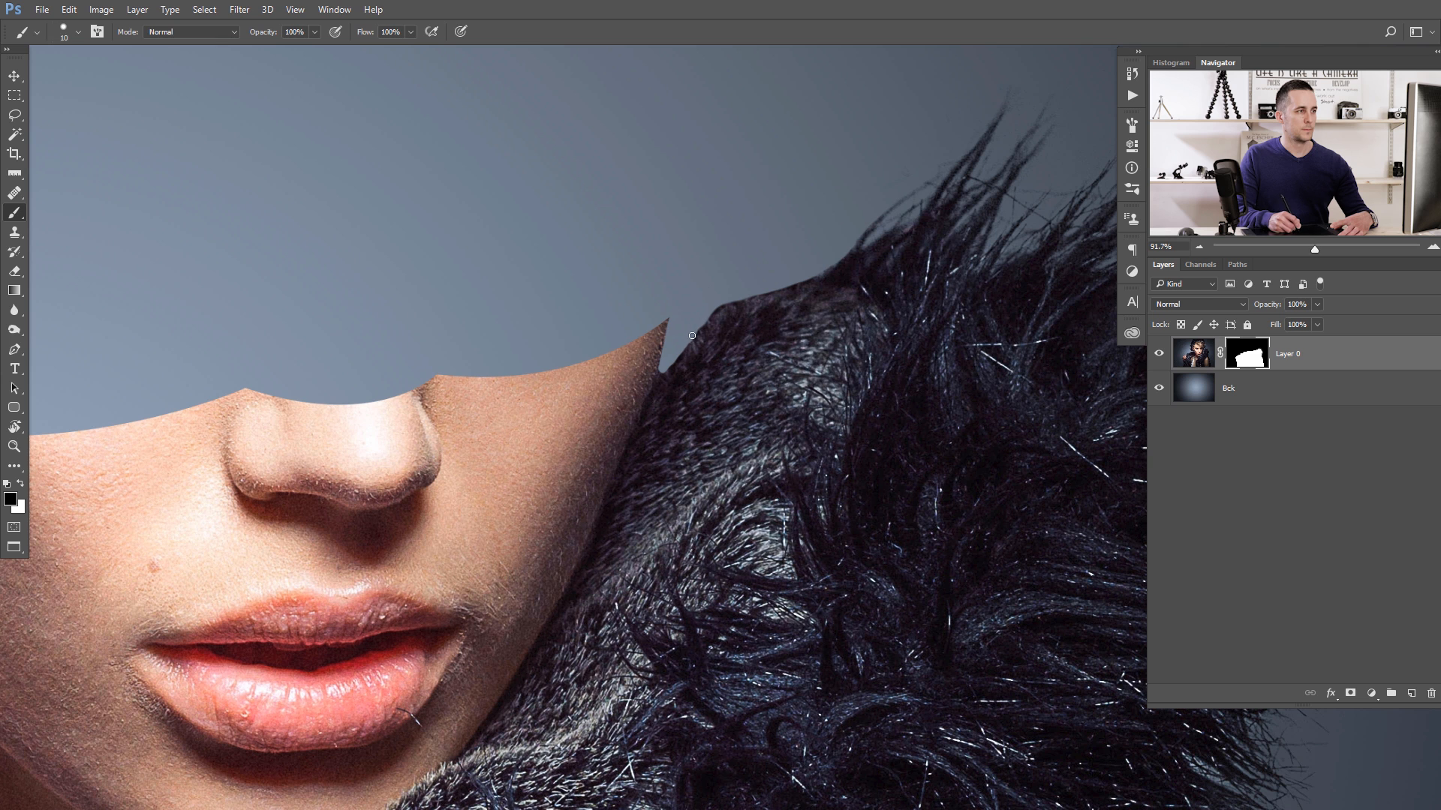
- Smooth the collar edge in the notch beside the right cheek with a 15 px black brush
{"action": "key", "text": "bracketright"}
{"action": "key", "text": "bracketright"}
{"action": "key", "text": "bracketright"}
{"action": "key", "text": "bracketright"}
{"action": "left_click_drag", "start_coordinate": [679, 340], "coordinate": [728, 340]}
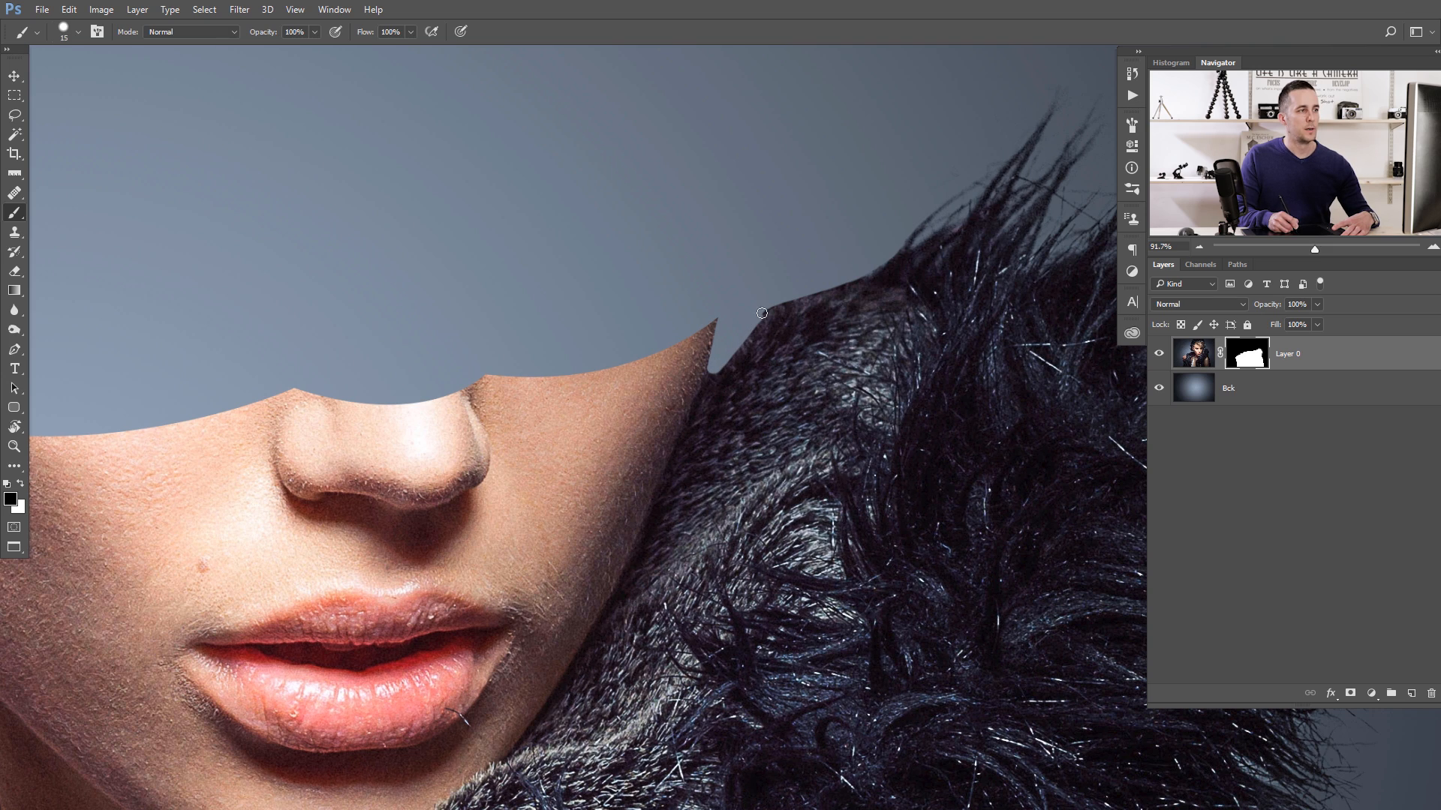
- Select Layer 0's image and clone dark fur over the stray hairs on the upper part of the left-hand collar
{"action": "scroll", "coordinate": [839, 272], "scroll_direction": "down", "scroll_amount": 3}
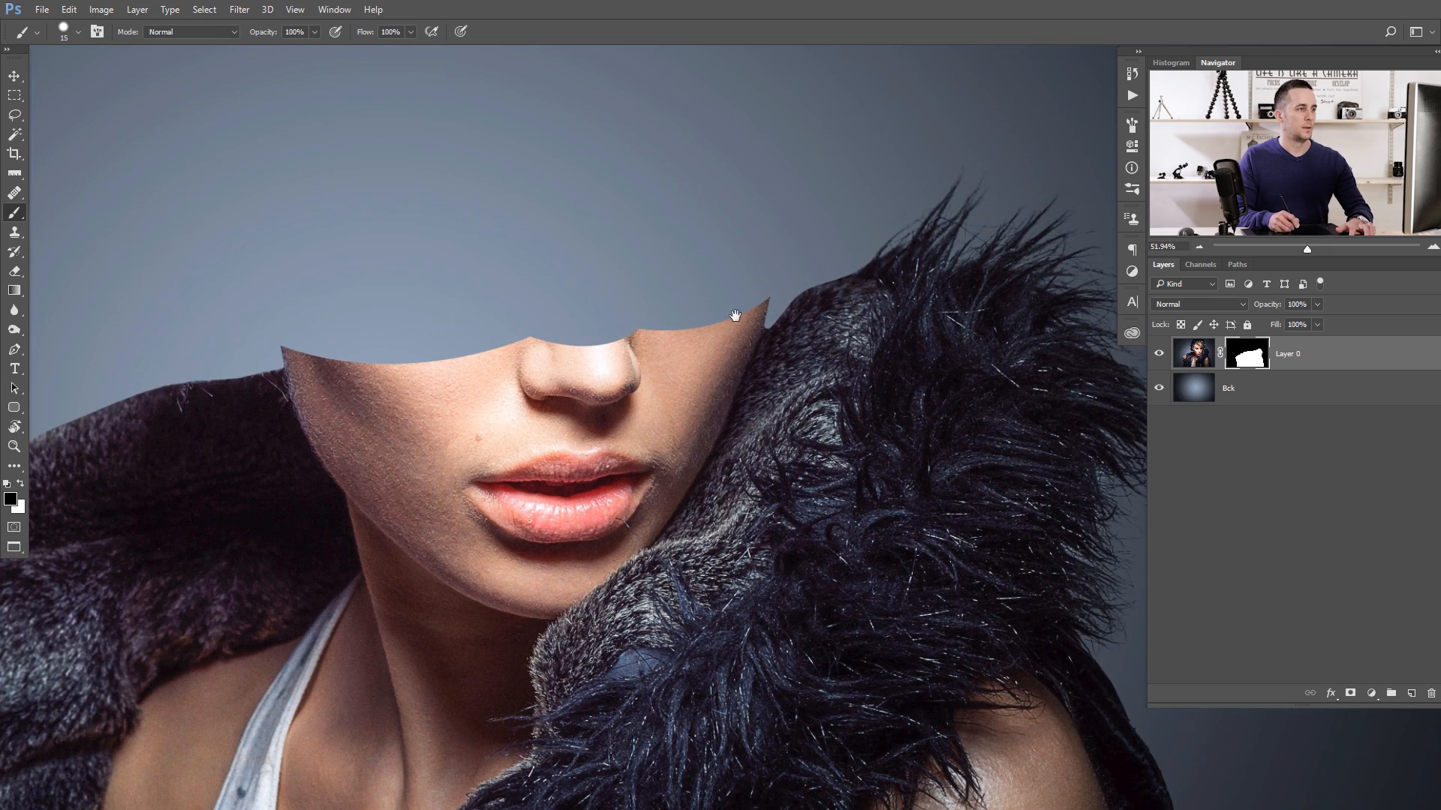
{"action": "left_click_drag", "start_coordinate": [681, 371], "coordinate": [633, 385]}
{"action": "left_click_drag", "start_coordinate": [463, 383], "coordinate": [514, 392]}
{"action": "left_click", "coordinate": [1193, 353]}
{"action": "key", "text": "x"}
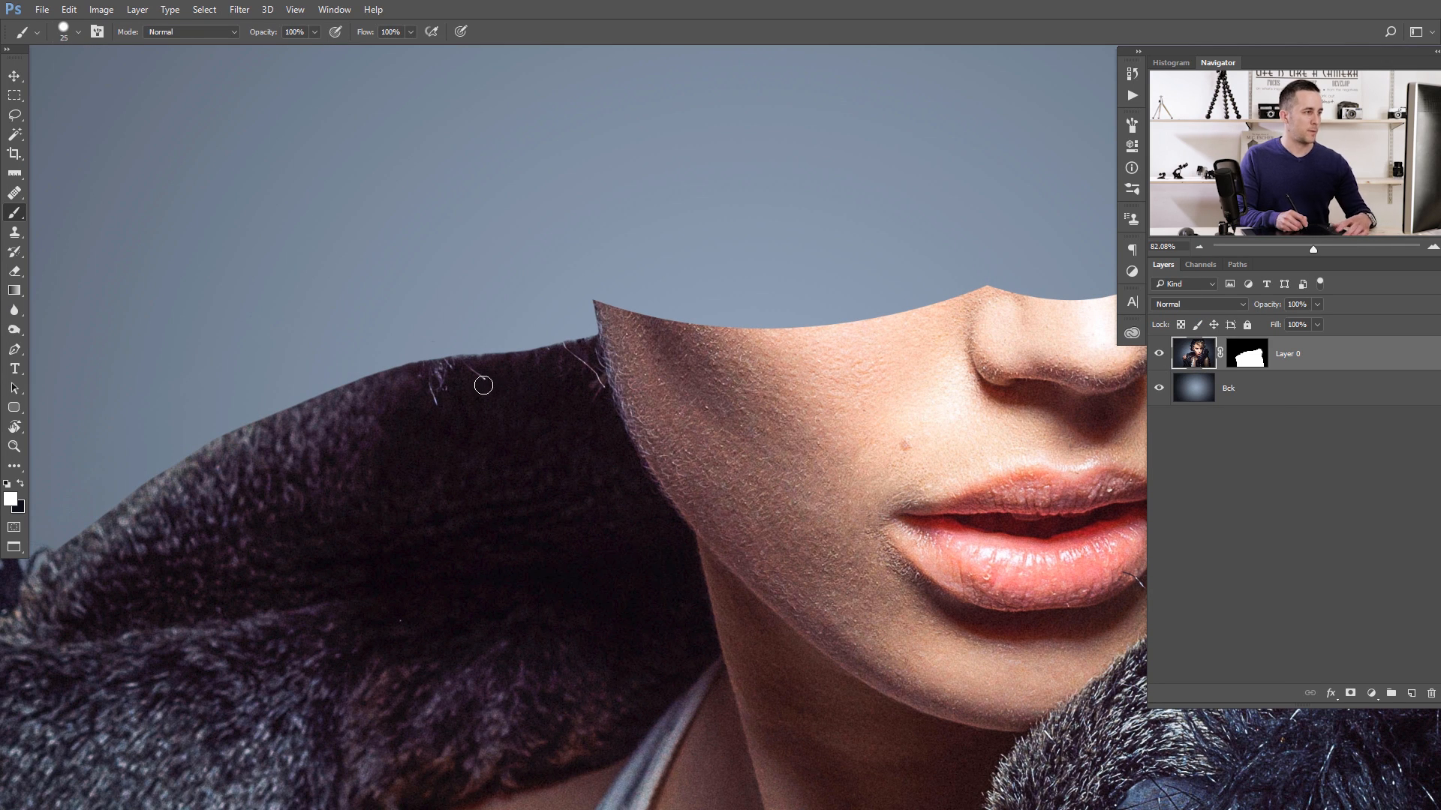
{"action": "key", "text": "s"}
{"action": "left_click", "coordinate": [441, 425], "text": "alt"}
{"action": "left_click_drag", "start_coordinate": [432, 397], "coordinate": [436, 375]}
{"action": "mouse_move", "coordinate": [447, 370]}
{"action": "left_mouse_down"}
{"action": "mouse_move", "coordinate": [425, 377]}
{"action": "mouse_move", "coordinate": [473, 374]}
{"action": "left_mouse_up"}
{"action": "left_click", "coordinate": [433, 406], "text": "alt"}
{"action": "left_click", "coordinate": [470, 394], "text": "alt"}
- Clone away the light stray hairs on the left-hand collar right beside the cheek
{"action": "left_click", "coordinate": [595, 403], "text": "alt"}
{"action": "mouse_move", "coordinate": [596, 384]}
{"action": "left_mouse_down"}
{"action": "mouse_move", "coordinate": [555, 361]}
{"action": "mouse_move", "coordinate": [526, 419]}
{"action": "mouse_move", "coordinate": [485, 448]}
{"action": "mouse_move", "coordinate": [559, 387]}
{"action": "left_mouse_up"}
{"action": "left_click", "coordinate": [564, 387], "text": "alt"}
{"action": "mouse_move", "coordinate": [647, 388]}
{"action": "left_mouse_down"}
{"action": "mouse_move", "coordinate": [617, 388]}
{"action": "mouse_move", "coordinate": [649, 379]}
{"action": "left_mouse_up"}
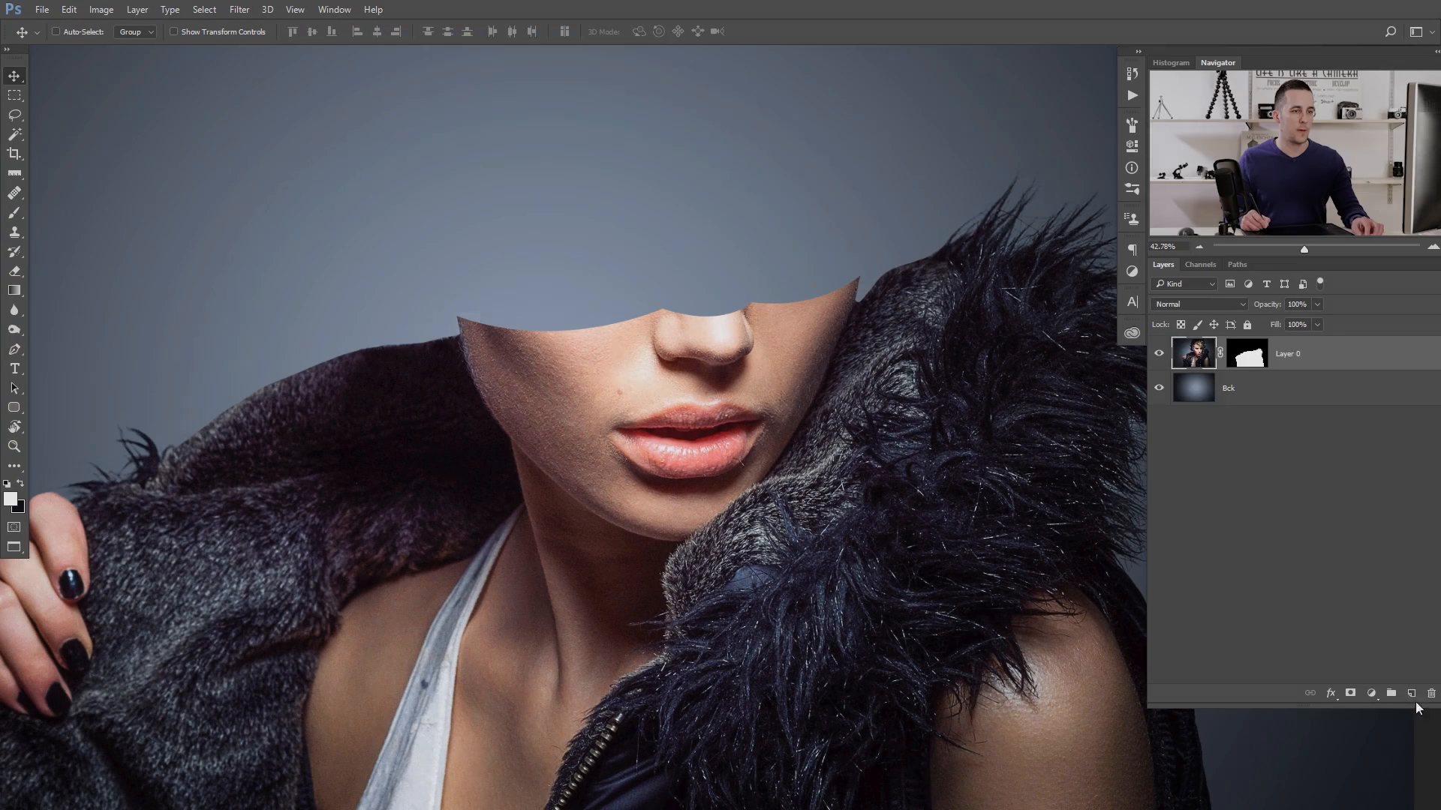
- On a new layer, sketch the head opening's back rim and interior in white, and lower the layer opacity to 27%
{"action": "left_click", "coordinate": [1411, 694]}
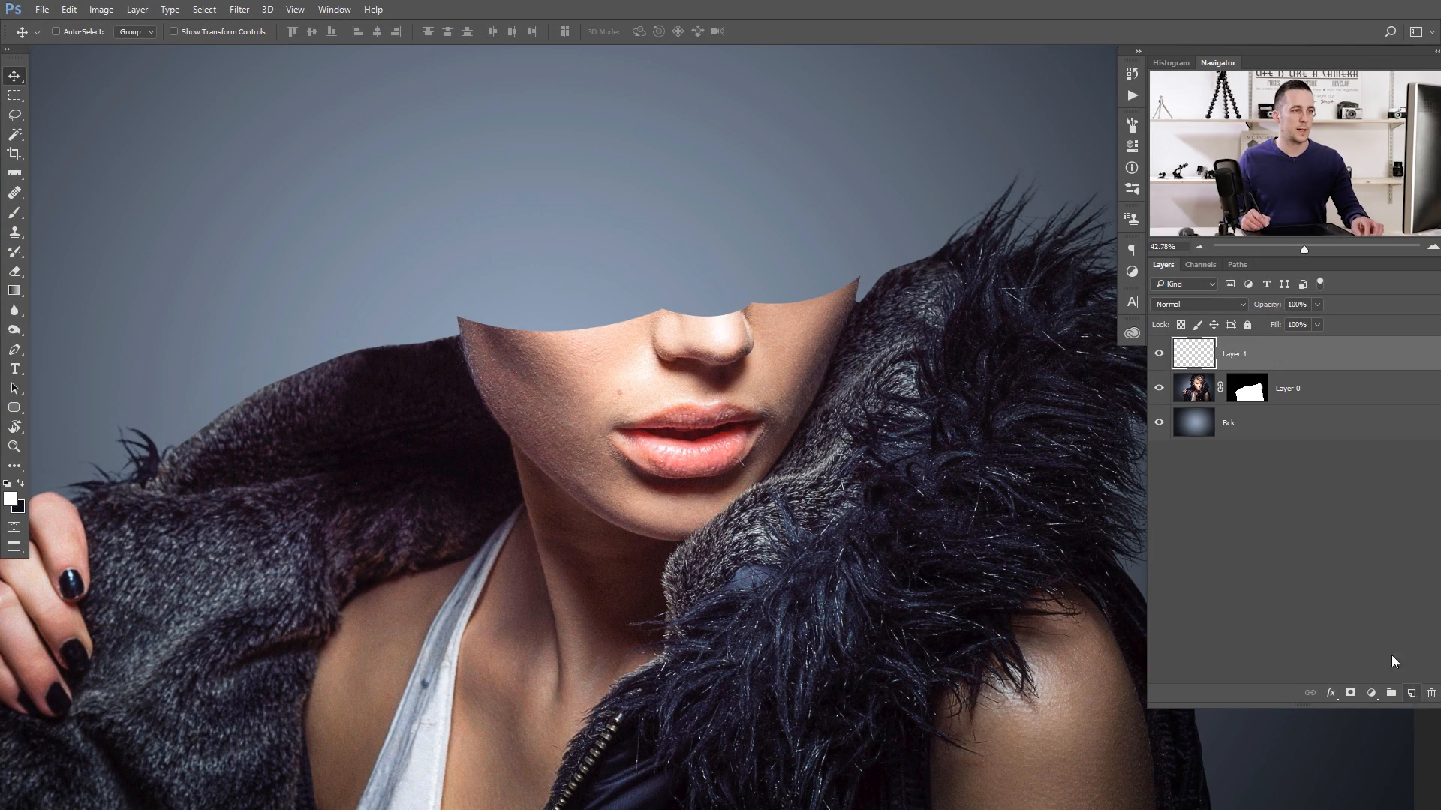
{"action": "key", "text": "b"}
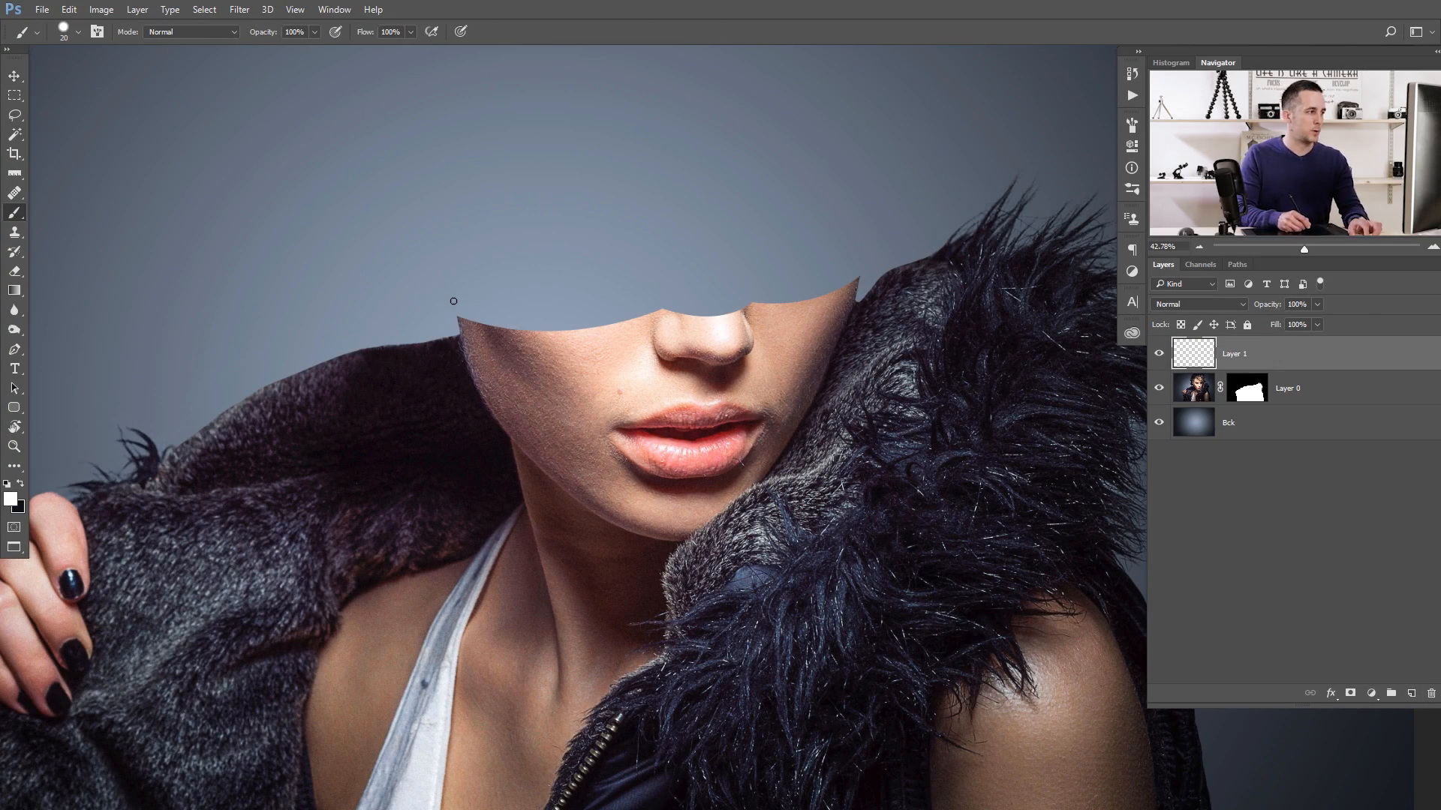
{"action": "mouse_move", "coordinate": [475, 301]}
{"action": "left_mouse_down"}
{"action": "mouse_move", "coordinate": [635, 252]}
{"action": "mouse_move", "coordinate": [851, 274]}
{"action": "left_mouse_up"}
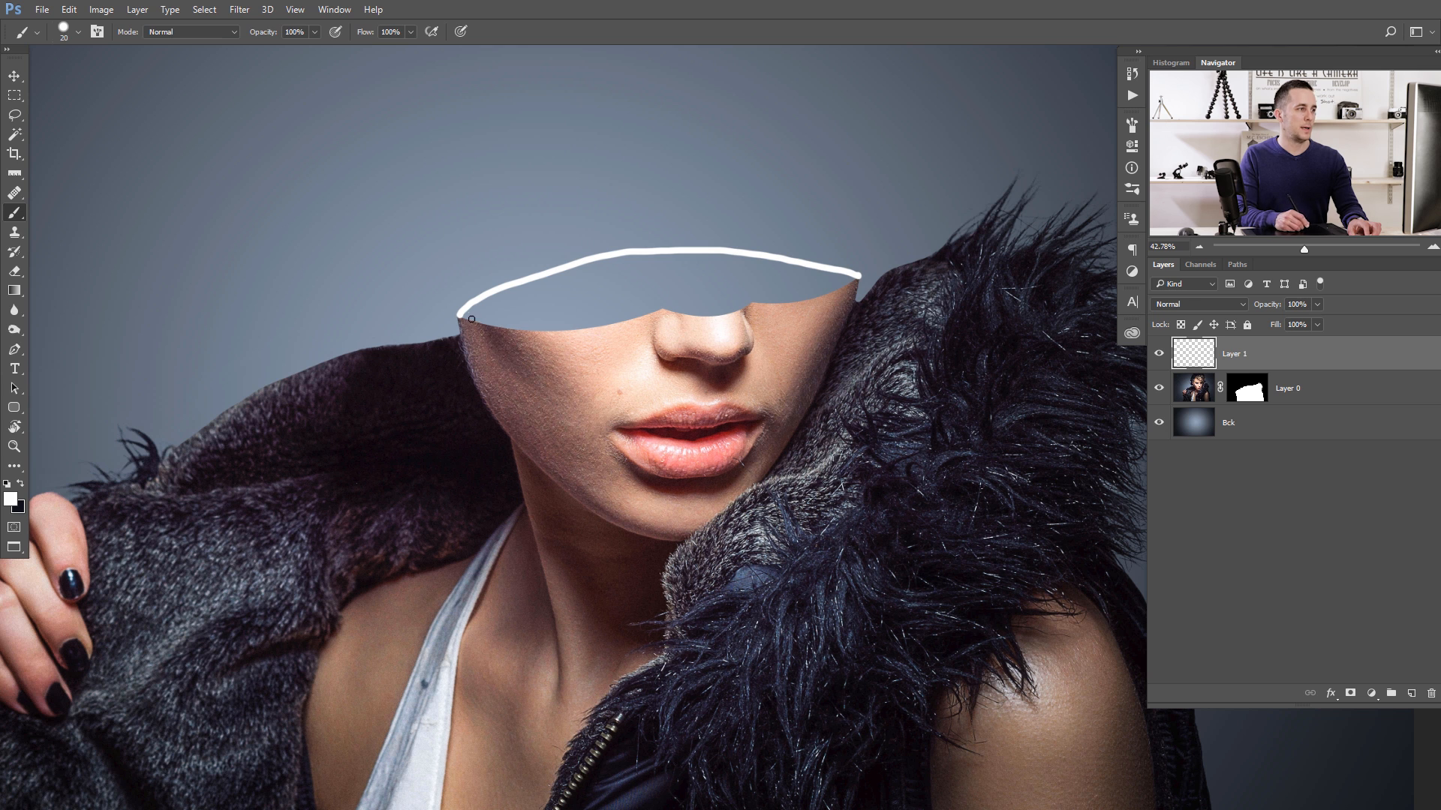
{"action": "mouse_move", "coordinate": [826, 272]}
{"action": "left_mouse_down"}
{"action": "mouse_move", "coordinate": [680, 269]}
{"action": "mouse_move", "coordinate": [520, 288]}
{"action": "mouse_move", "coordinate": [544, 289]}
{"action": "mouse_move", "coordinate": [518, 312]}
{"action": "mouse_move", "coordinate": [787, 291]}
{"action": "mouse_move", "coordinate": [700, 273]}
{"action": "mouse_move", "coordinate": [513, 306]}
{"action": "mouse_move", "coordinate": [609, 288]}
{"action": "left_mouse_up"}
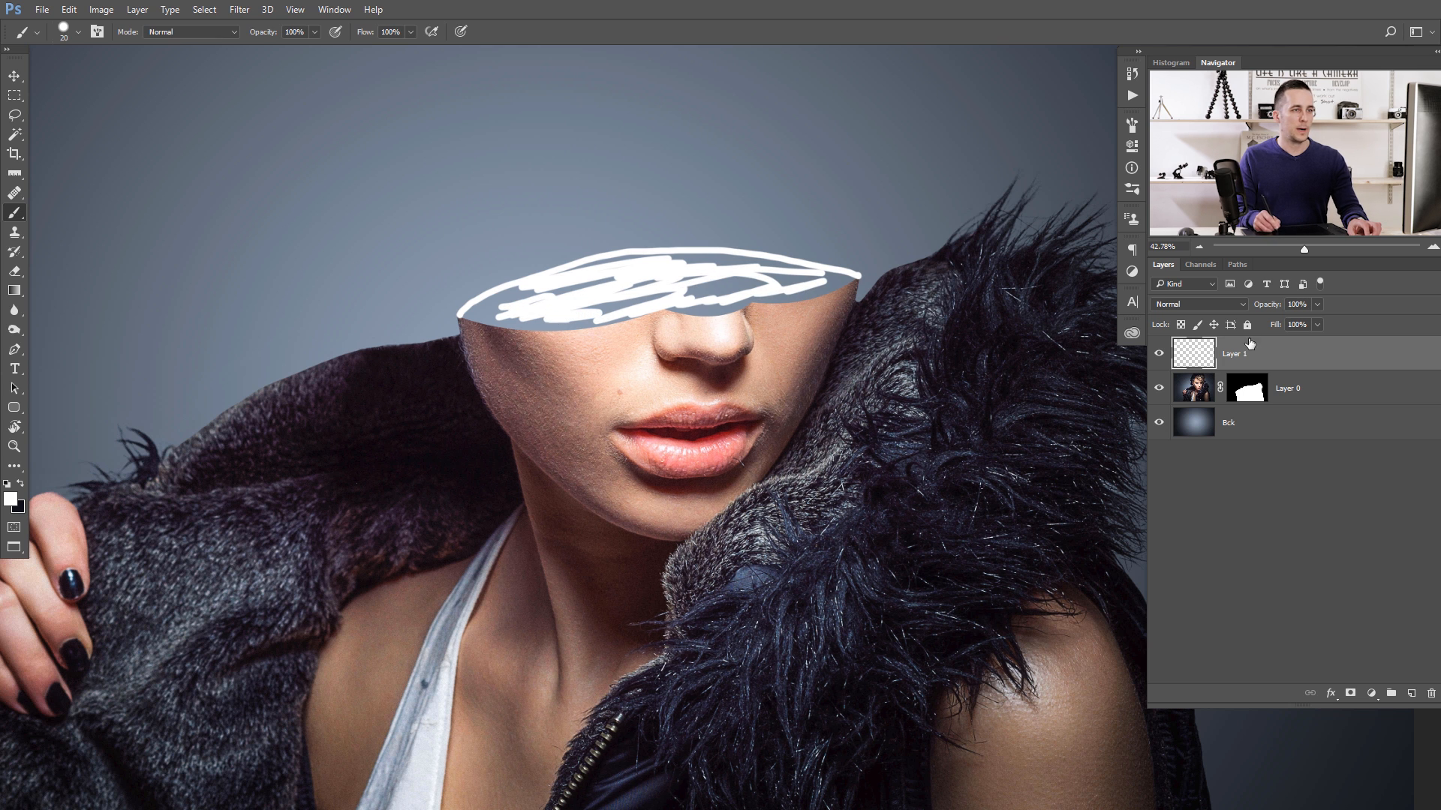
{"action": "left_click_drag", "start_coordinate": [1272, 308], "coordinate": [1217, 312]}
- Draw a curved Pen path along the sketched back rim from the left cheek tip to the right one, adjusting its handles
{"action": "key", "text": "p"}
{"action": "left_click_drag", "start_coordinate": [459, 319], "coordinate": [555, 321]}
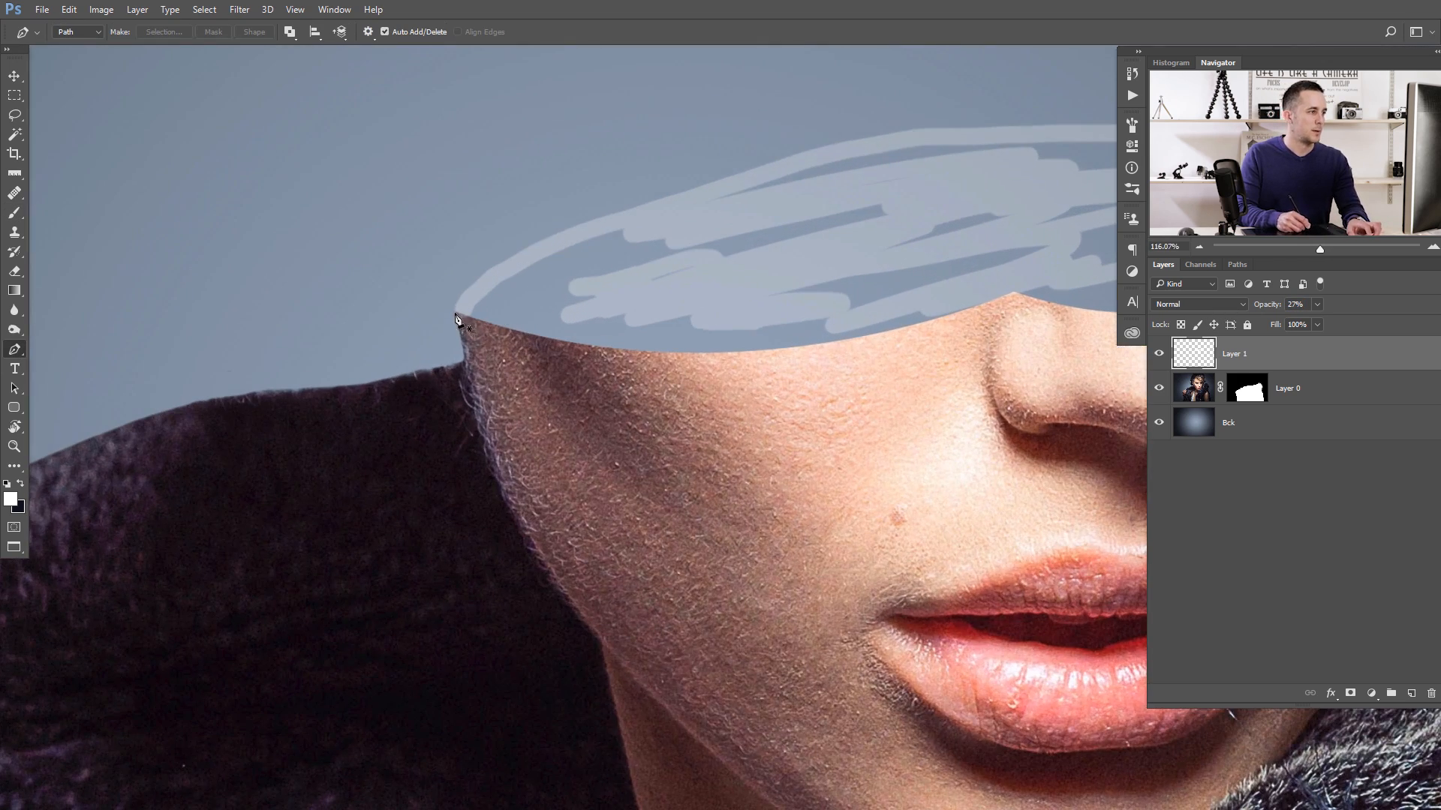
{"action": "left_click", "coordinate": [455, 312]}
{"action": "left_click_drag", "start_coordinate": [459, 319], "coordinate": [363, 318]}
{"action": "left_click_drag", "start_coordinate": [898, 263], "coordinate": [1366, 353]}
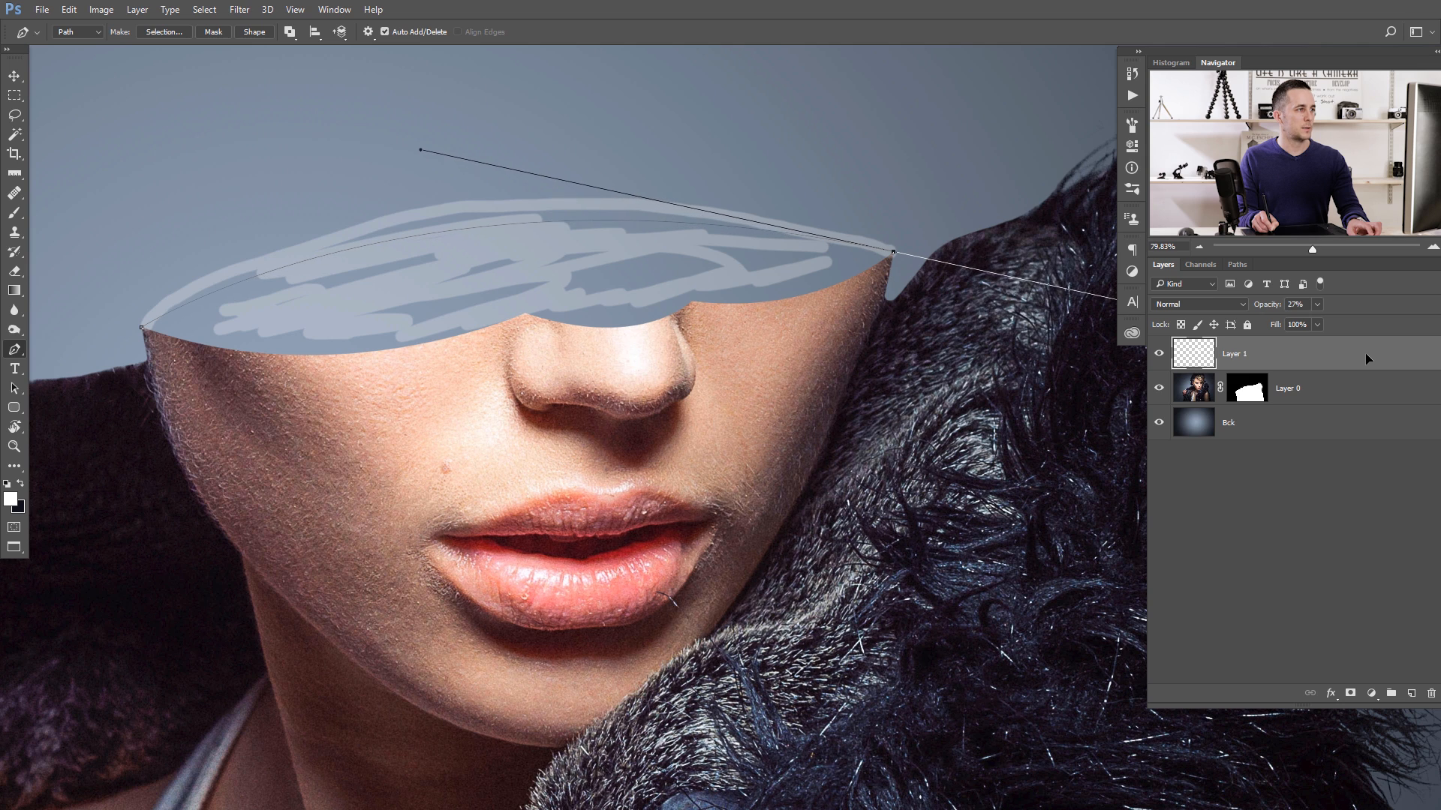
{"action": "left_click_drag", "start_coordinate": [844, 352], "coordinate": [783, 370]}
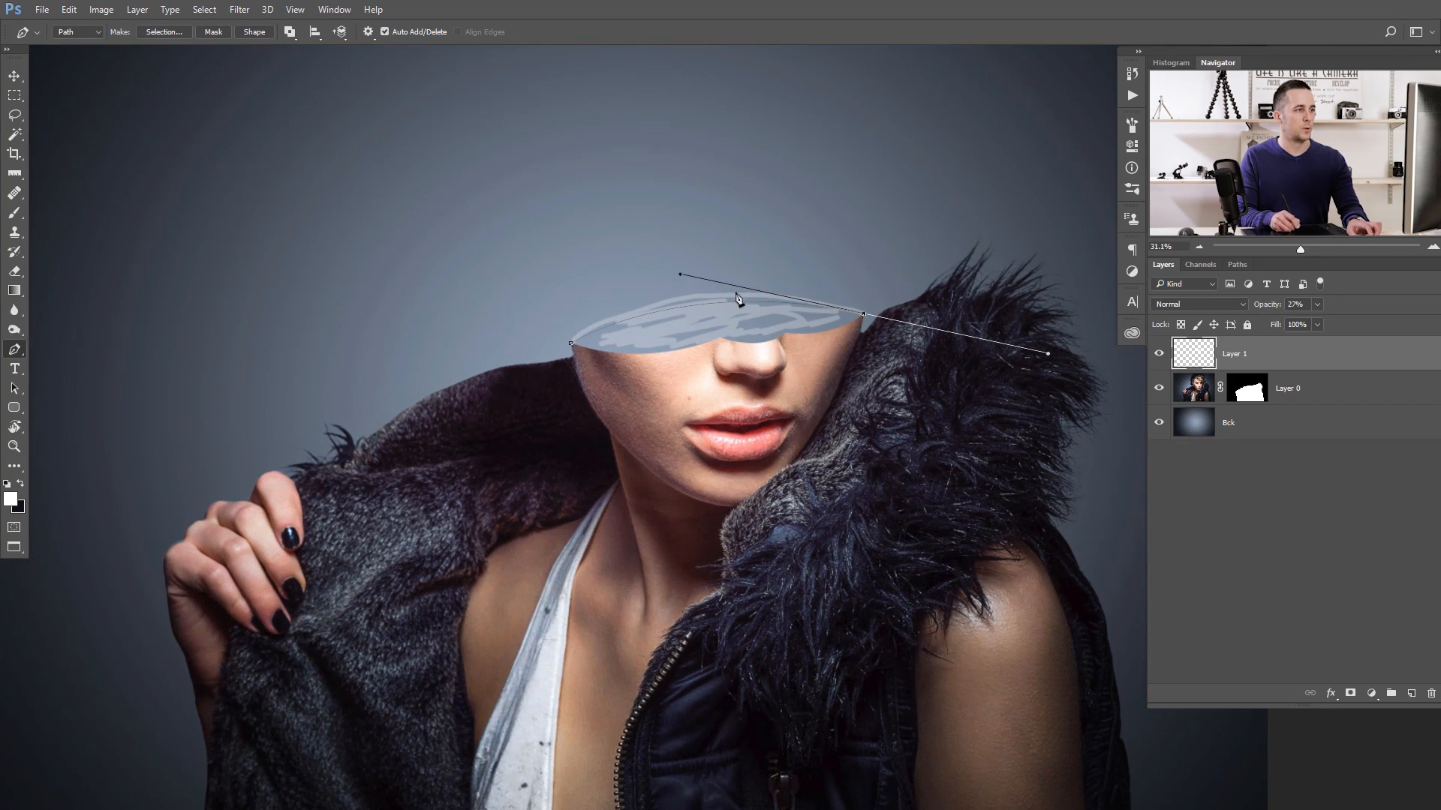
{"action": "left_click_drag", "start_coordinate": [680, 274], "coordinate": [688, 270]}
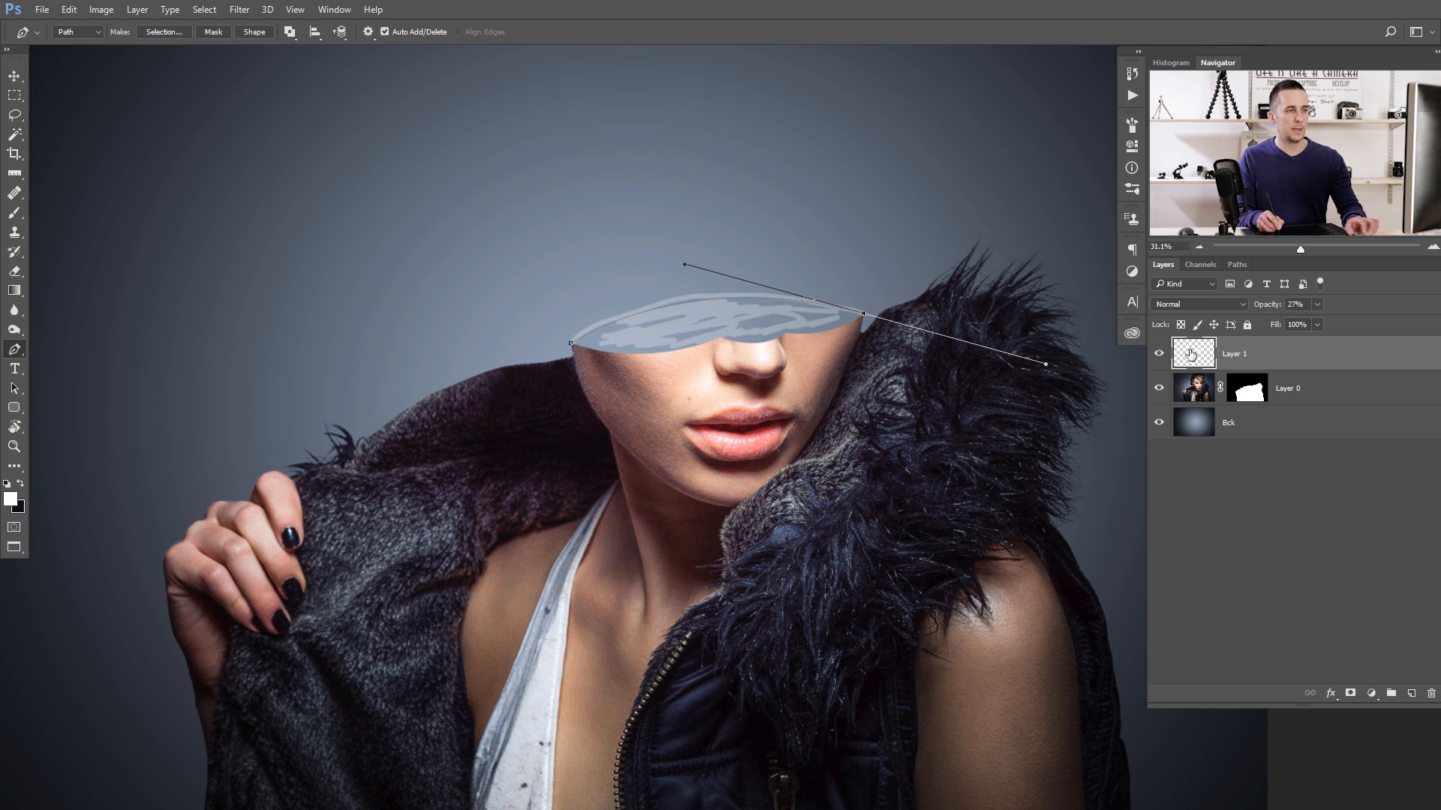
- Run the Pen path back across the face below the cut edge, close it, and turn it into a selection
{"action": "left_click", "coordinate": [864, 314], "text": "alt"}
{"action": "left_click", "coordinate": [854, 340]}
{"action": "left_click", "coordinate": [830, 349]}
{"action": "left_click", "coordinate": [729, 381]}
{"action": "left_click", "coordinate": [599, 374]}
{"action": "key", "text": "ctrl+Return"}
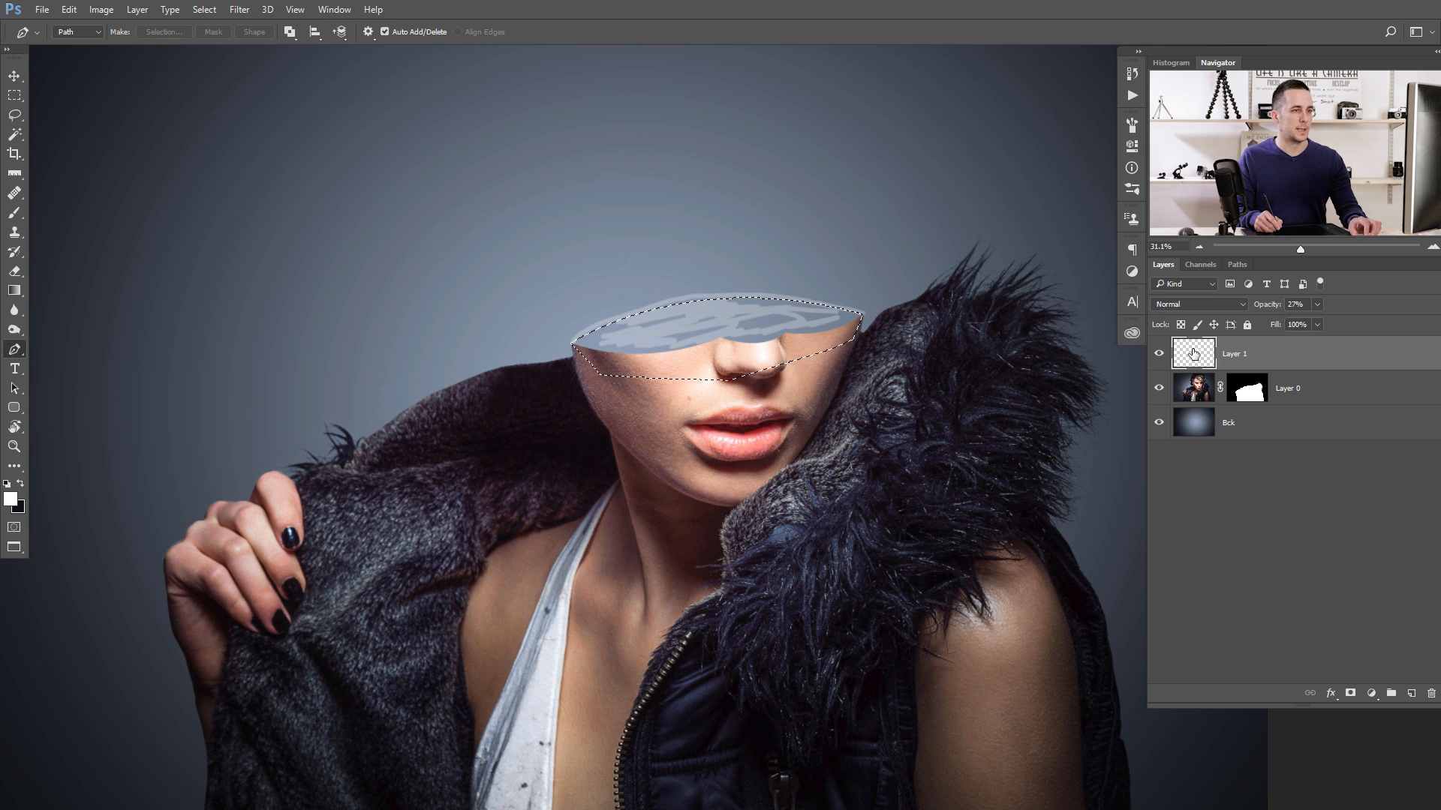
- Hide the sketch layer and subtract Layer 0's mask from the selection so it covers only the head opening
{"action": "left_click", "coordinate": [1159, 353]}
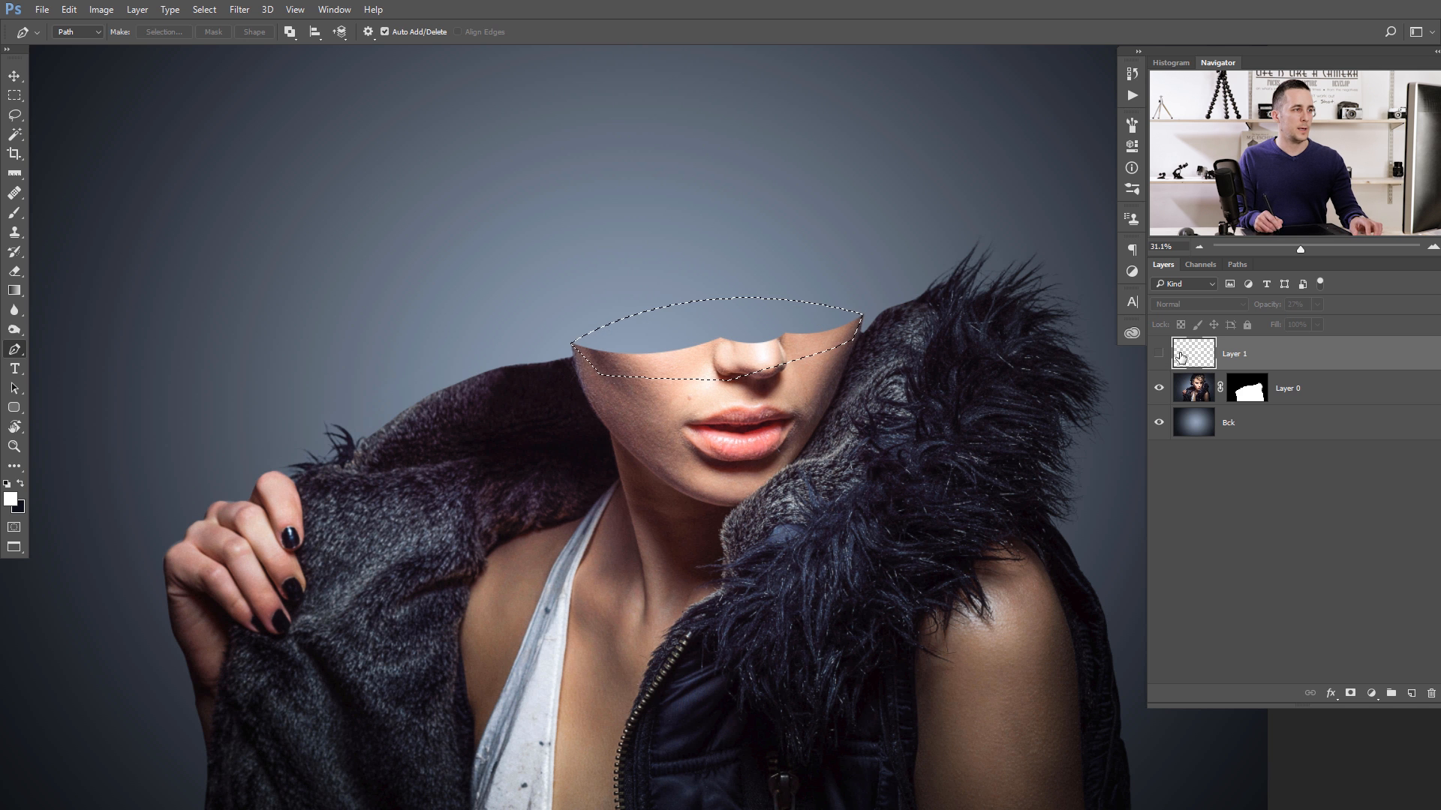
{"action": "scroll", "coordinate": [743, 347], "scroll_direction": "up", "scroll_amount": 1}
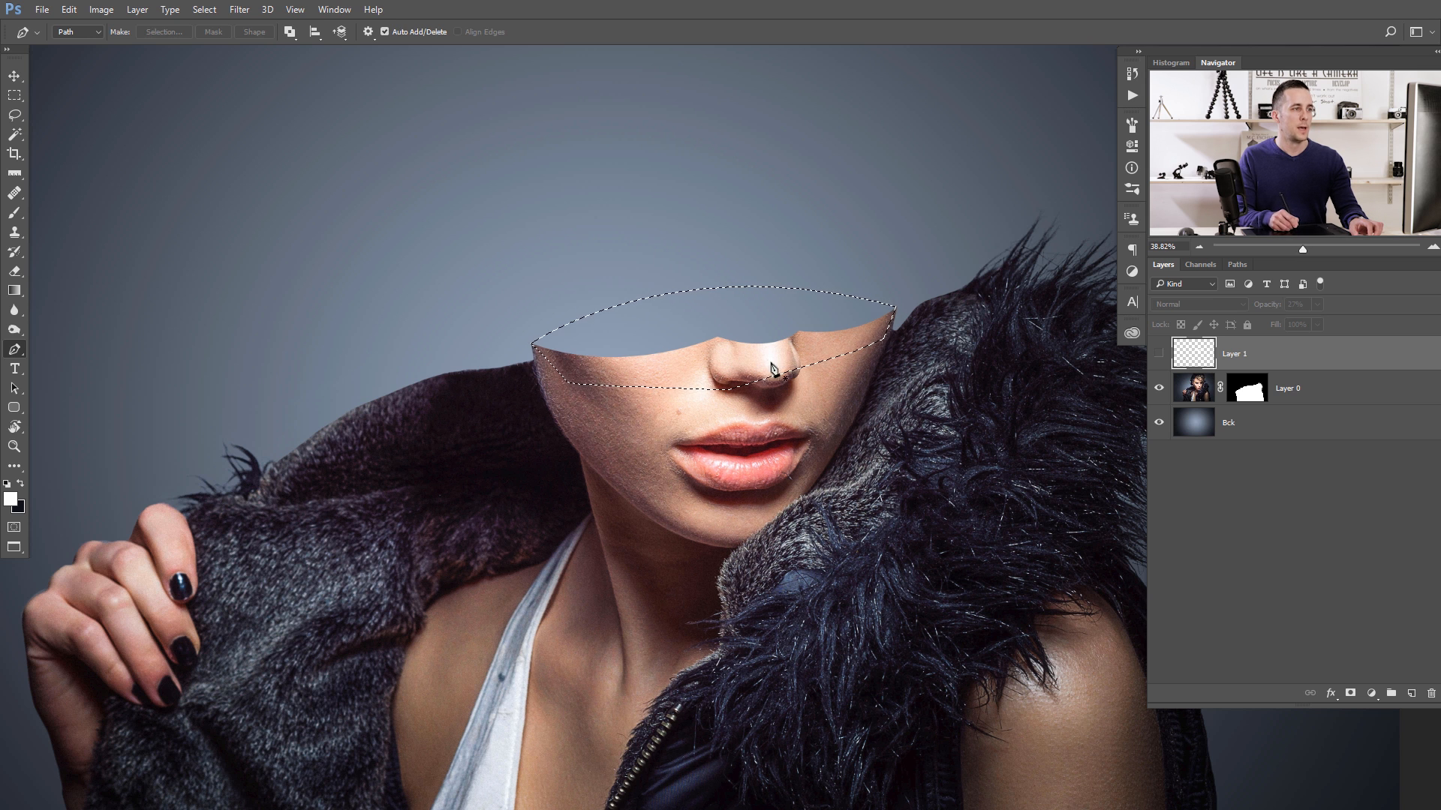
{"action": "left_click", "coordinate": [1251, 393], "text": "ctrl+alt"}
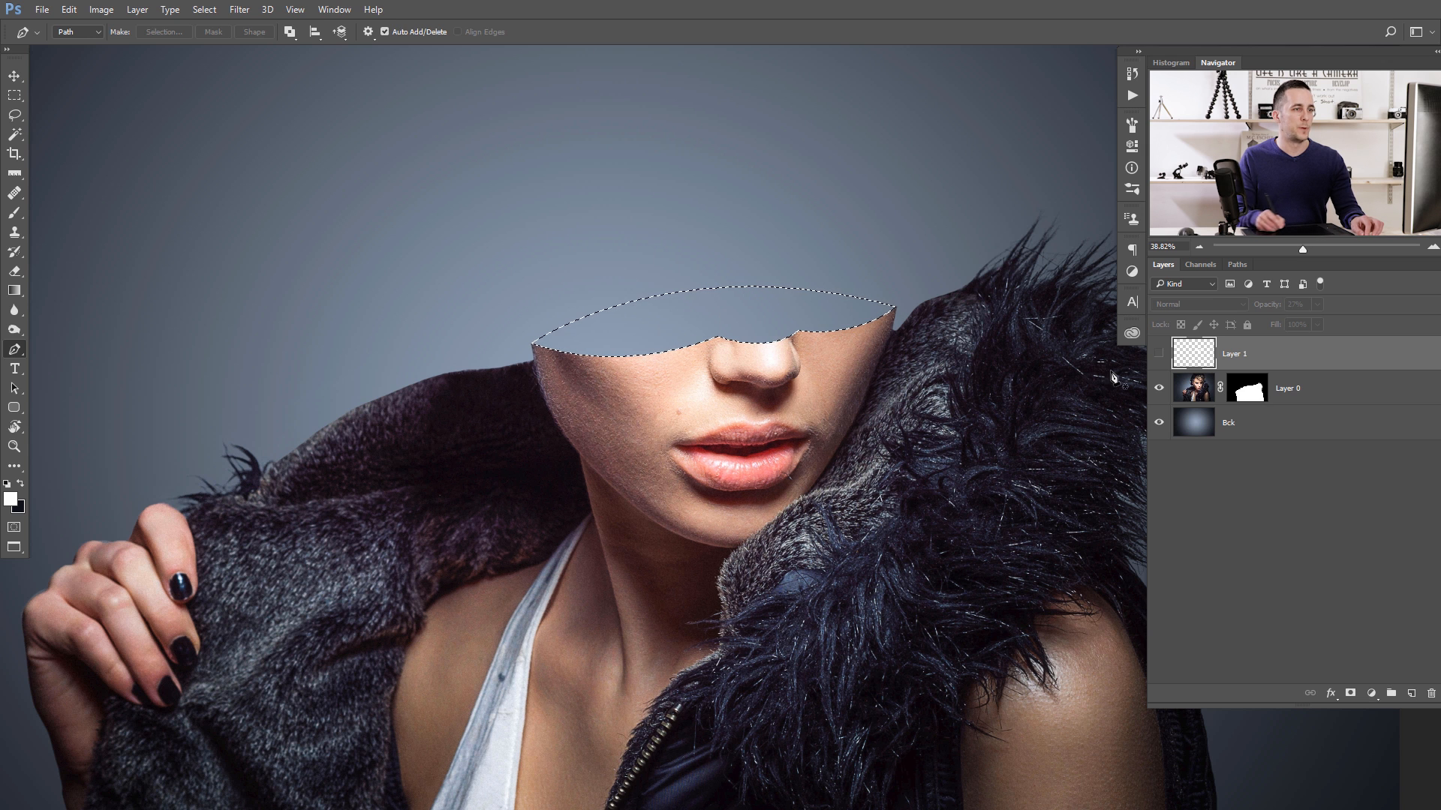
- On a new layer directly above Layer 0, fill the selection with a dark reddish brown sampled from the face's shadowed skin and deselect
{"action": "left_click", "coordinate": [1189, 393]}
{"action": "left_click", "coordinate": [1411, 694]}
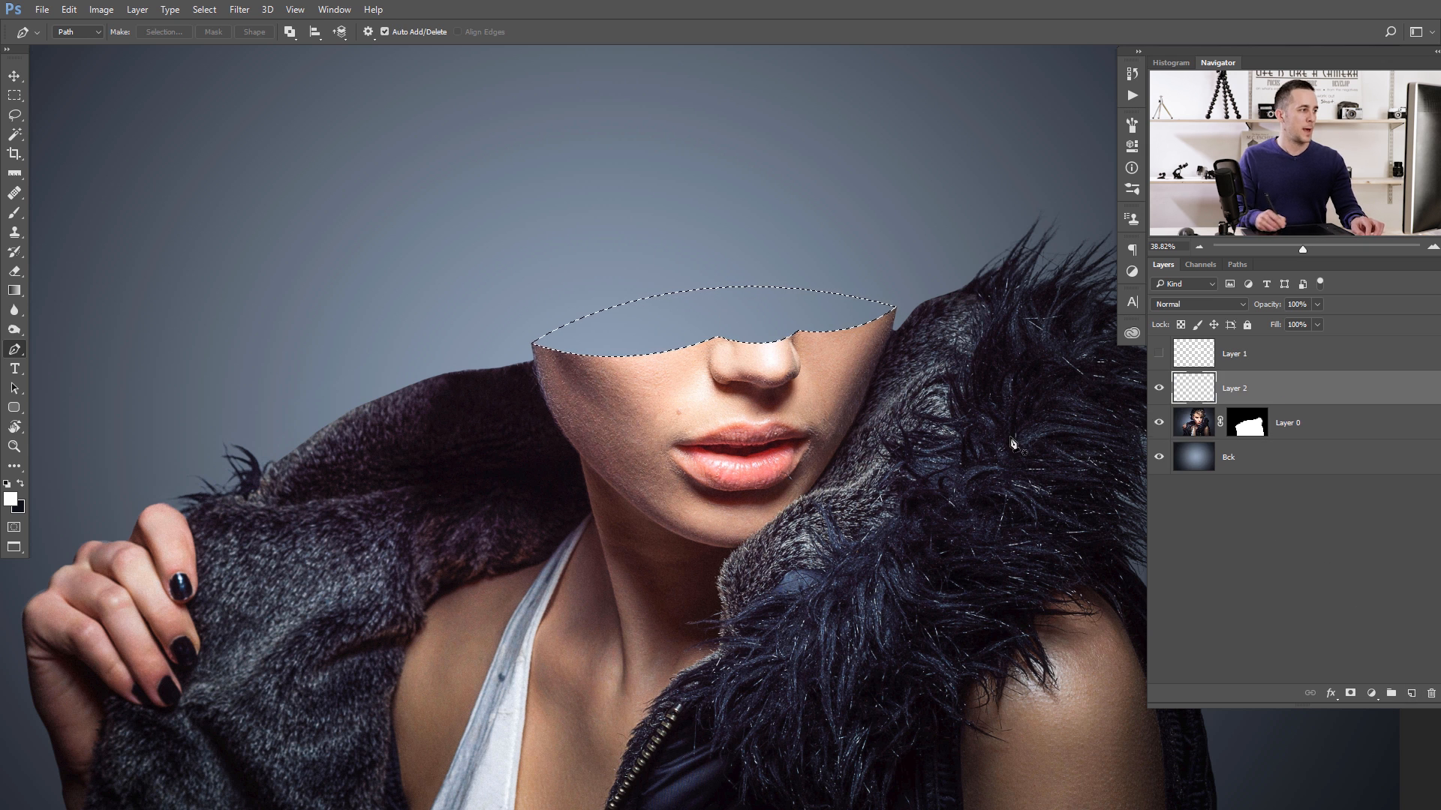
{"action": "key", "text": "b"}
{"action": "left_click_drag", "start_coordinate": [697, 358], "coordinate": [600, 379]}
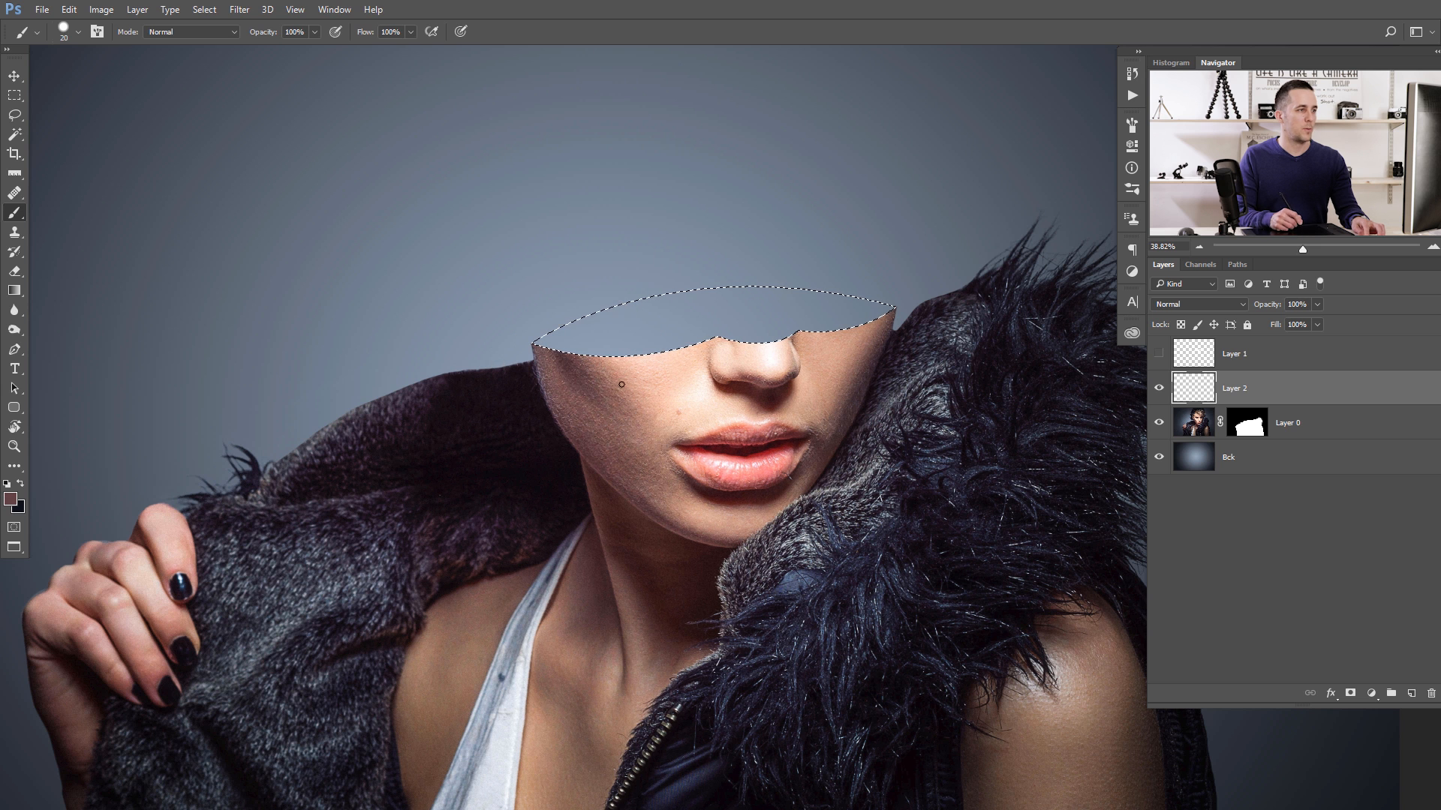
{"action": "key", "text": "alt+BackSpace"}
{"action": "key", "text": "ctrl+d"}
{"action": "mouse_move", "coordinate": [743, 347]}
{"action": "left_mouse_down"}
{"action": "mouse_move", "coordinate": [685, 344]}
{"action": "mouse_move", "coordinate": [749, 347]}
{"action": "left_mouse_up"}
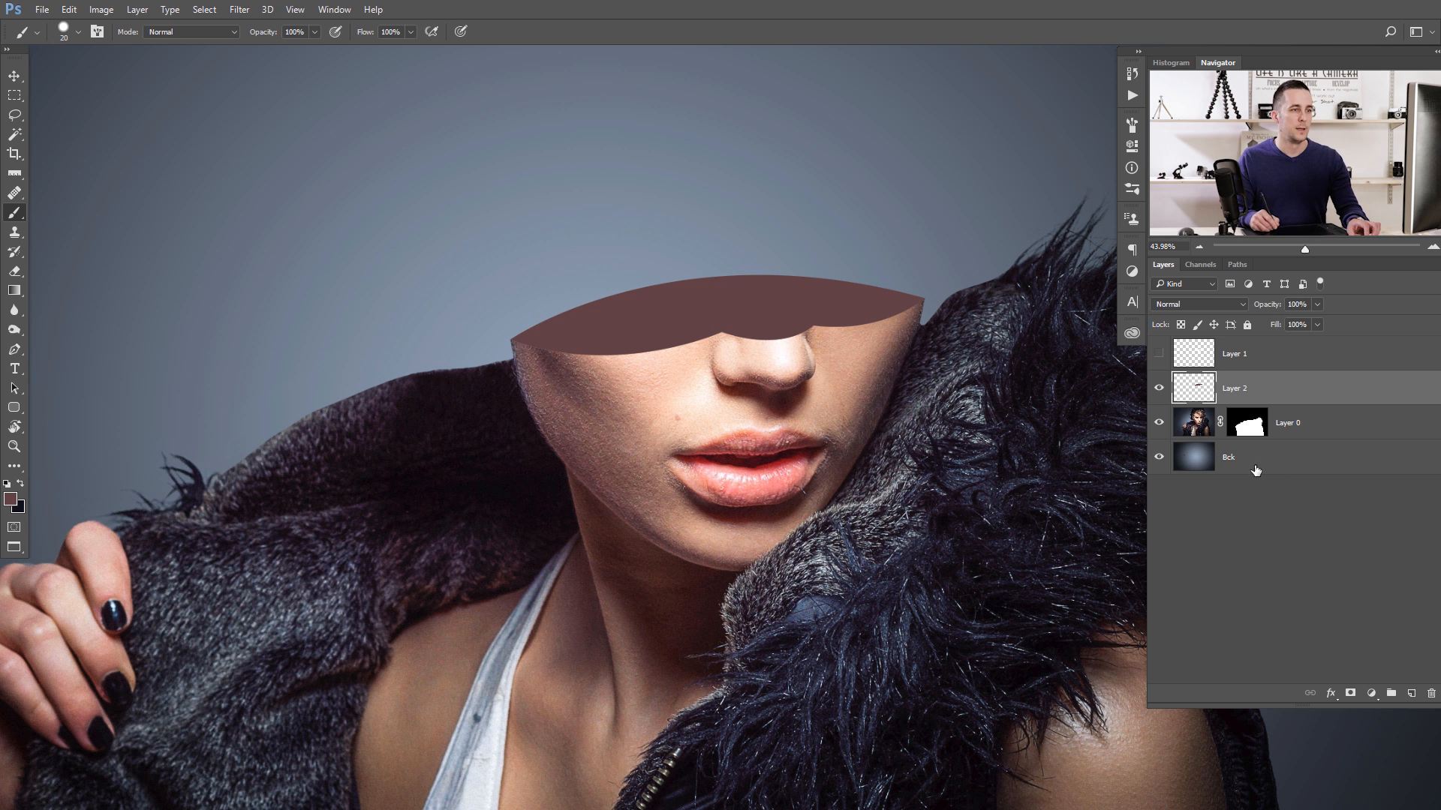
- Add a Curves adjustment layer above the head-opening fill on Layer 2 and clip it to that layer
{"action": "left_click", "coordinate": [1372, 692]}
{"action": "left_click", "coordinate": [1330, 445]}
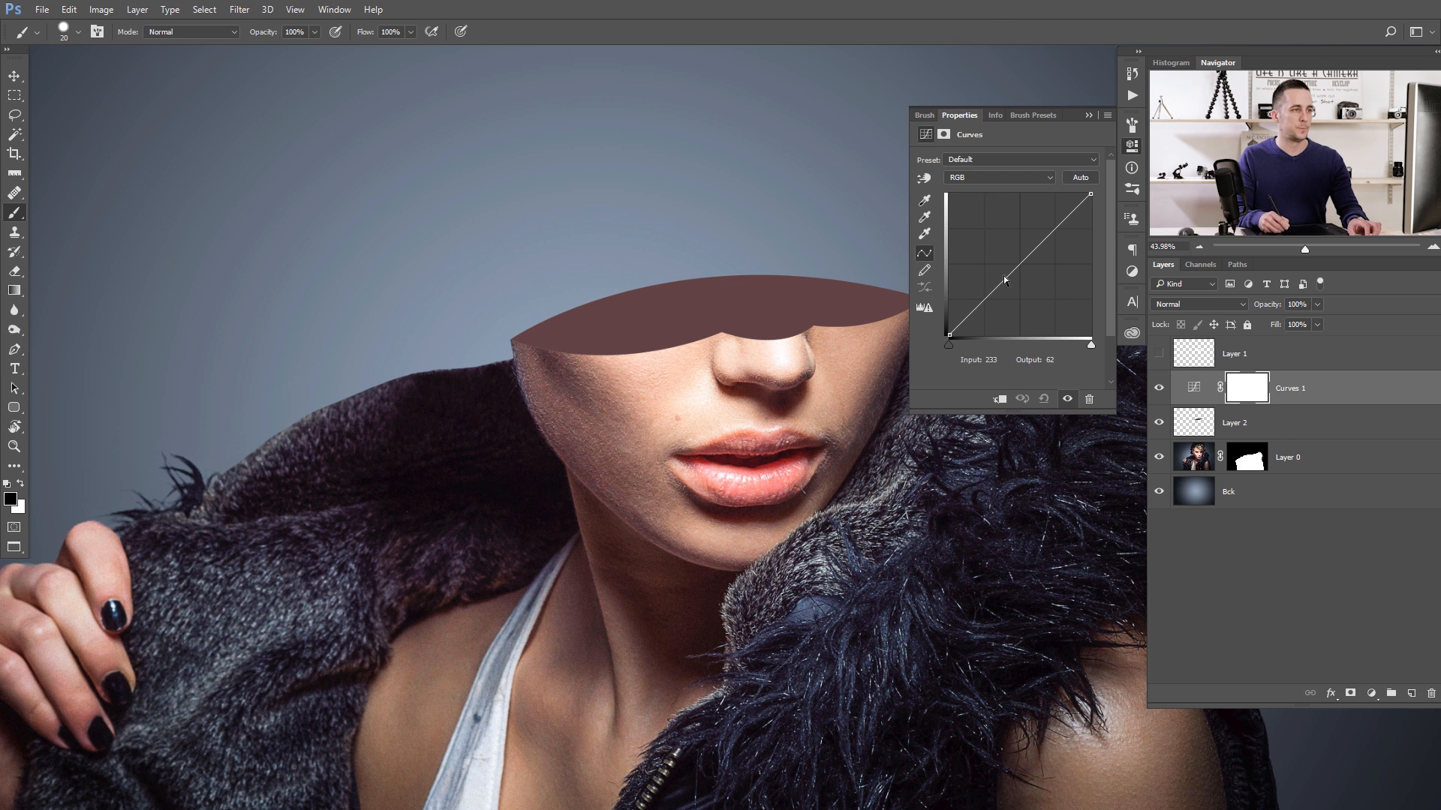
{"action": "left_click", "coordinate": [999, 400]}
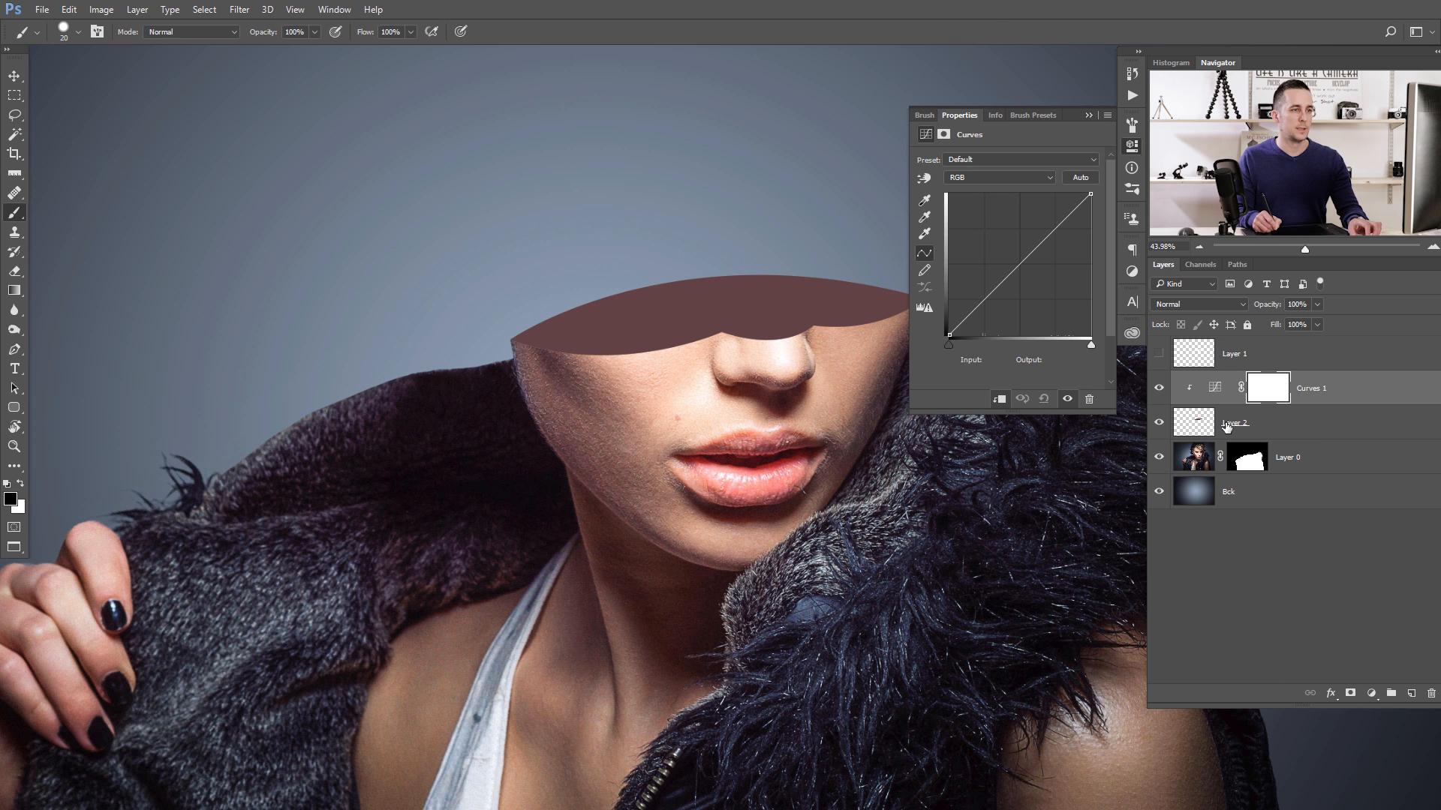
- Delete the hidden sketch layer and darken the clipped Curves adjustment with a point at input 164, output 95
{"action": "left_click", "coordinate": [1199, 354]}
{"action": "key", "text": "Delete"}
{"action": "key", "text": "d"}
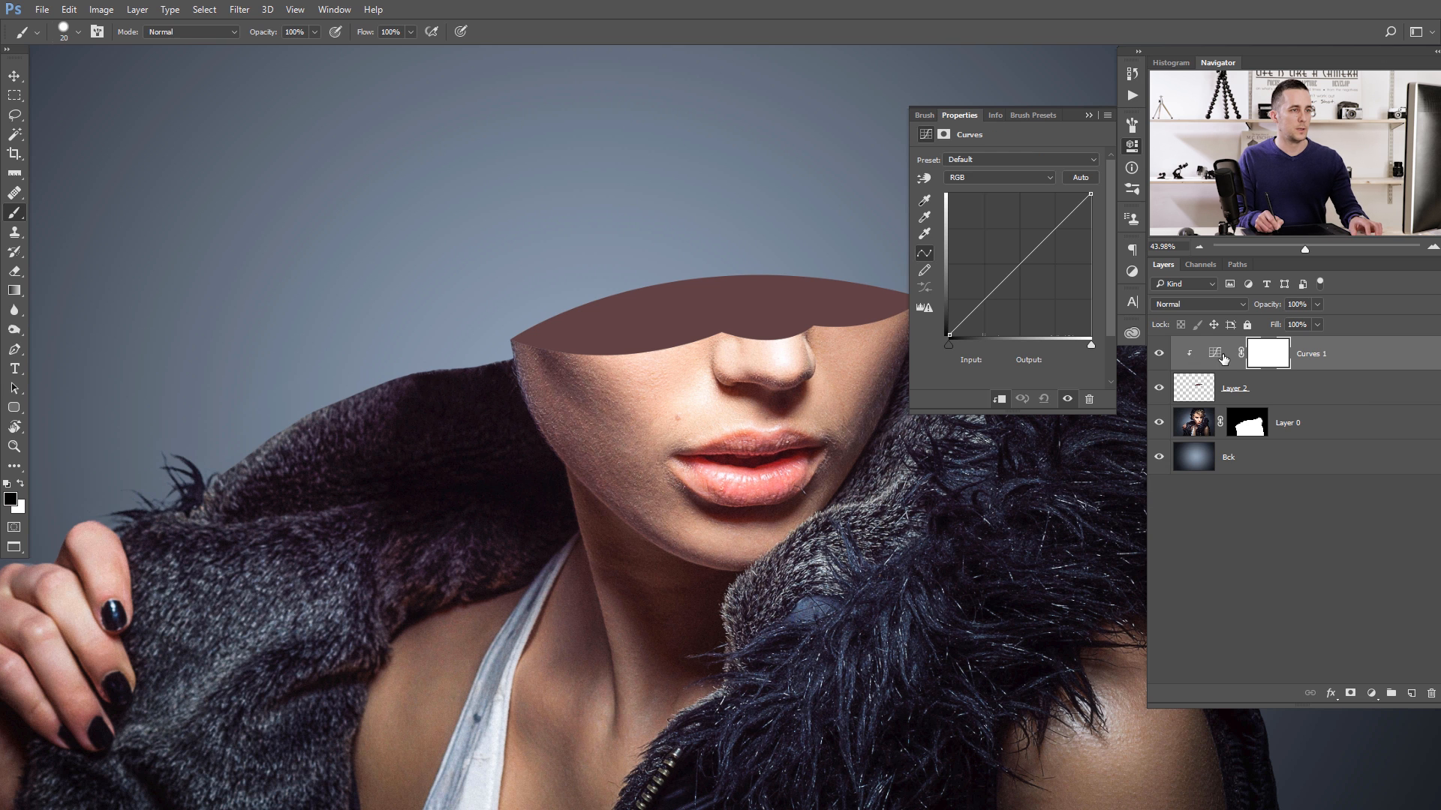
{"action": "left_click", "coordinate": [1022, 264]}
{"action": "left_click_drag", "start_coordinate": [1022, 264], "coordinate": [1040, 282]}
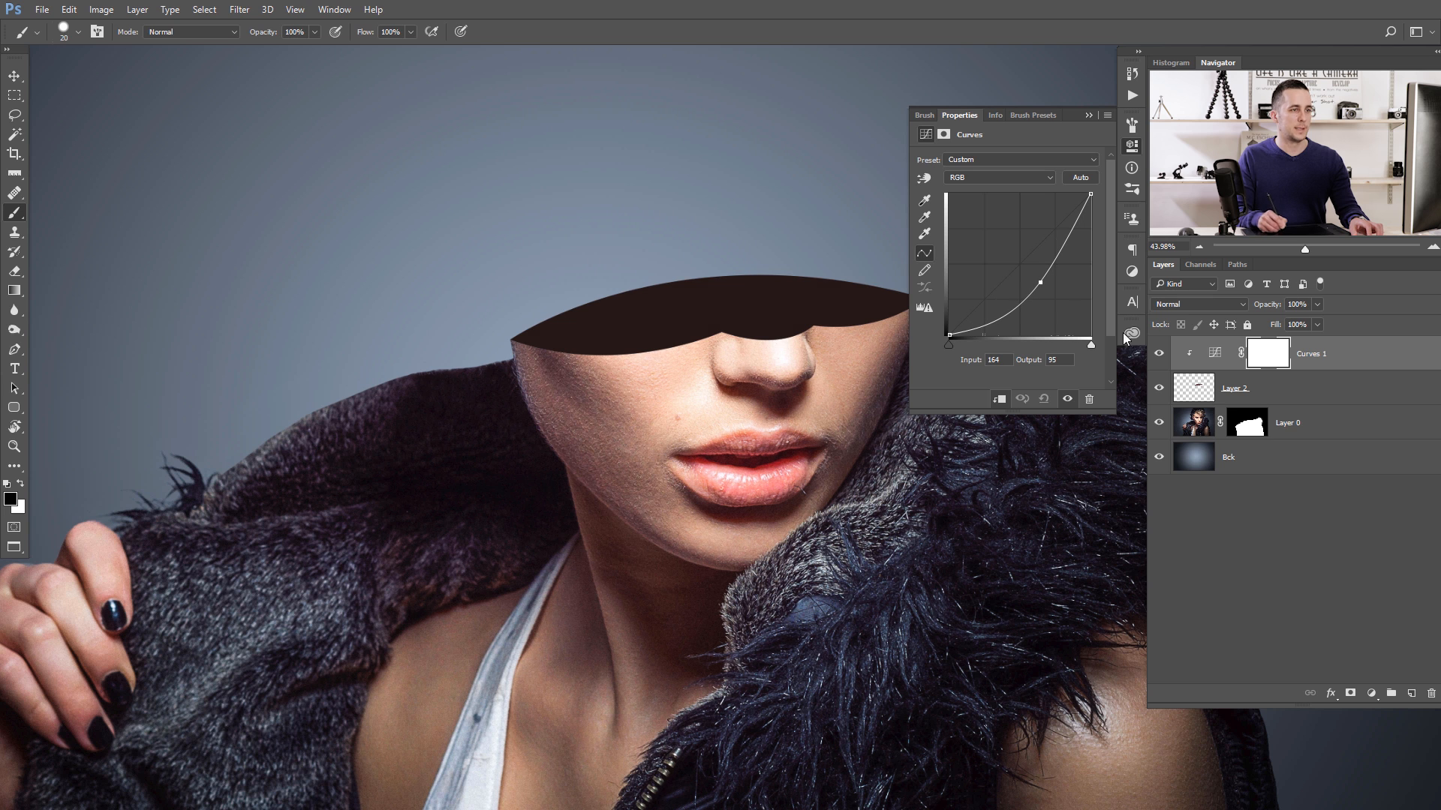
- Invert the Curves 1 mask to black and lower the brush hardness for soft painting
{"action": "left_click", "coordinate": [1216, 368]}
{"action": "left_click", "coordinate": [1268, 358]}
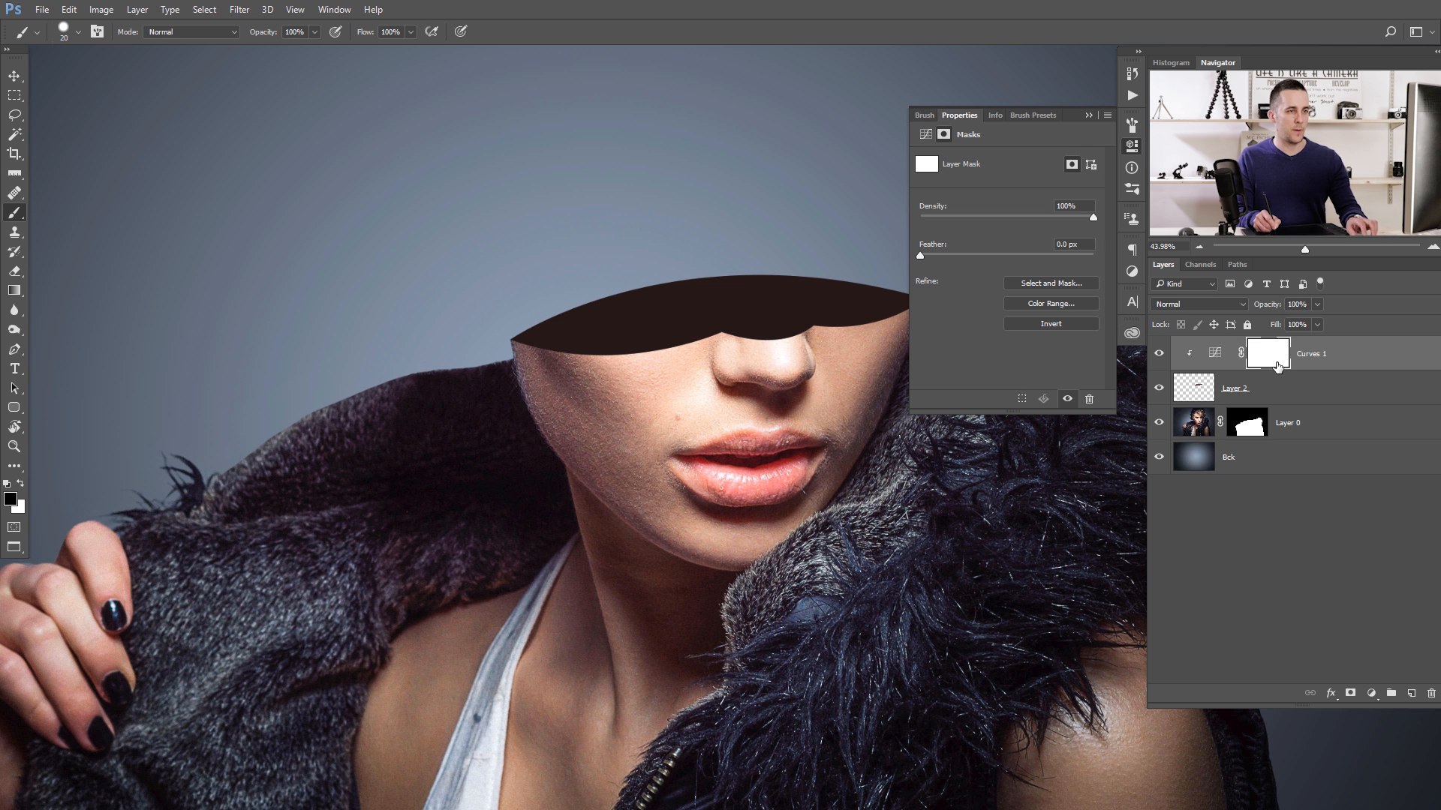
{"action": "key", "text": "ctrl+i"}
{"action": "key", "text": "bracketright"}
{"action": "key", "text": "bracketright"}
{"action": "key", "text": "bracketright"}
{"action": "key", "text": "bracketright"}
{"action": "key", "text": "bracketright"}
{"action": "key", "text": "bracketright"}
{"action": "right_click", "coordinate": [794, 375]}
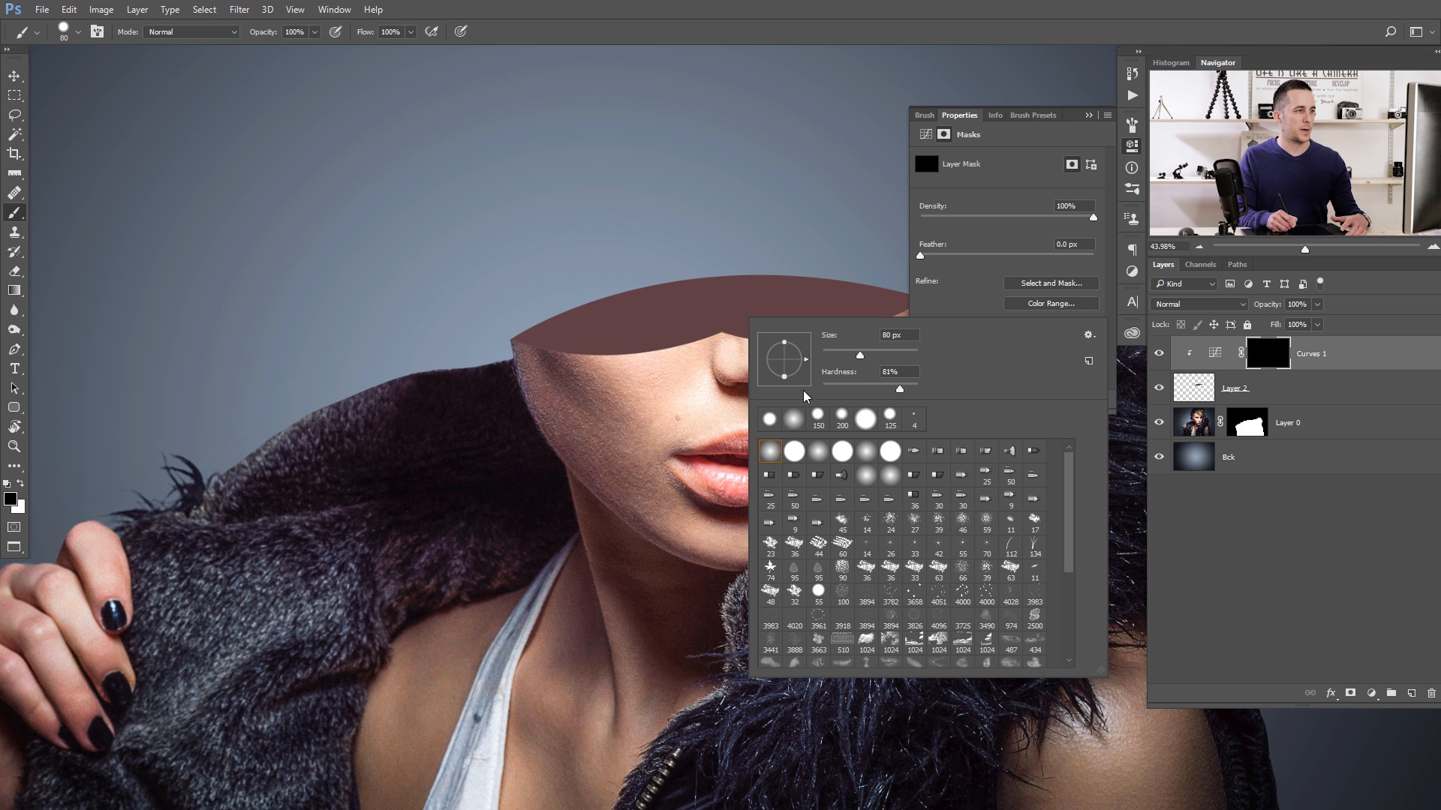
{"action": "left_click_drag", "start_coordinate": [835, 387], "coordinate": [801, 389]}
{"action": "left_click", "coordinate": [696, 373]}
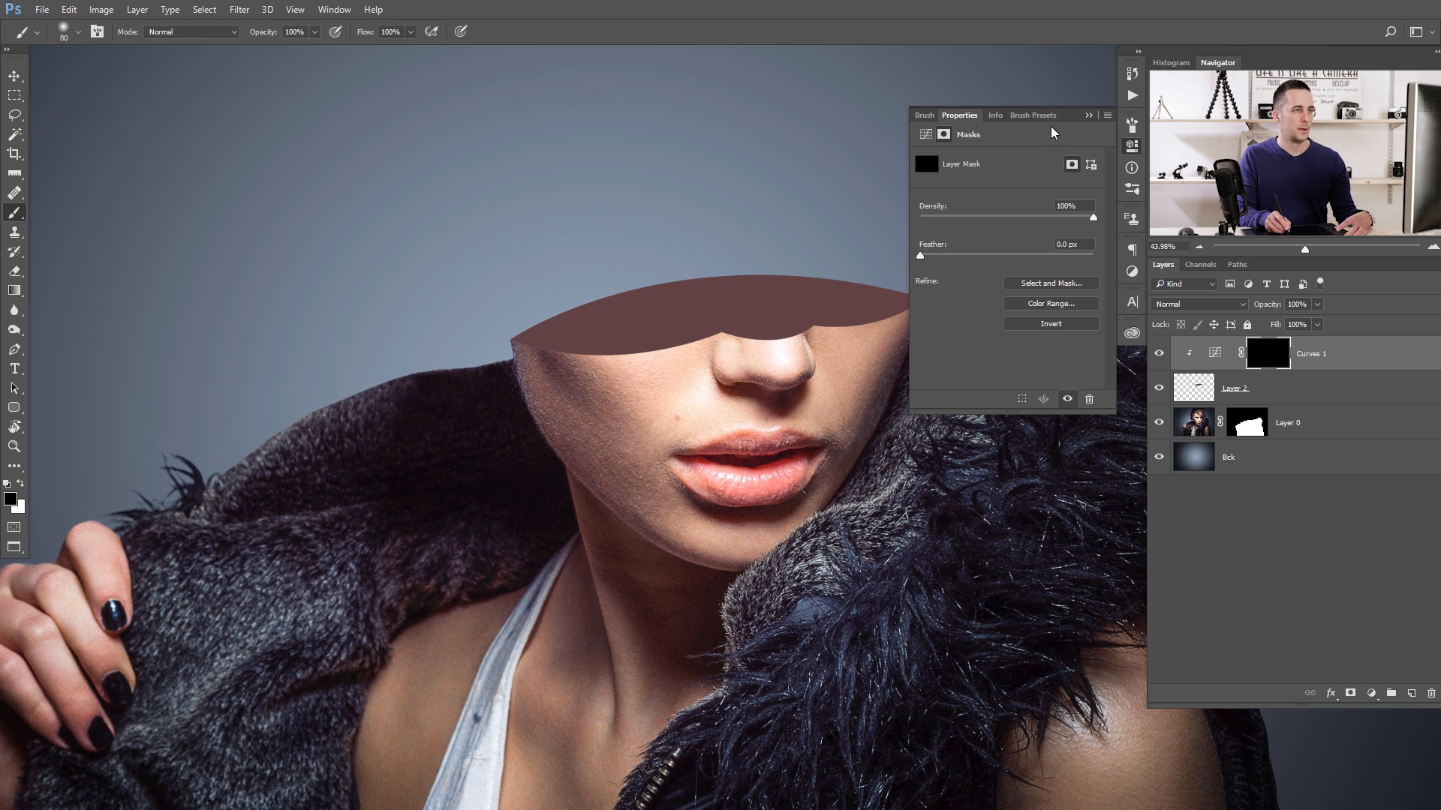
- Paint the Curves 1 mask with a soft 600 px white brush at 10% opacity to shade the opening's lower part, using black near the back rim
{"action": "left_click", "coordinate": [1089, 115]}
{"action": "key", "text": "bracketright"}
{"action": "key", "text": "bracketright"}
{"action": "key", "text": "bracketright"}
{"action": "key", "text": "bracketright"}
{"action": "key", "text": "bracketright"}
{"action": "key", "text": "bracketright"}
{"action": "key", "text": "bracketright"}
{"action": "key", "text": "bracketright"}
{"action": "key", "text": "bracketright"}
{"action": "key", "text": "bracketright"}
{"action": "key", "text": "bracketright"}
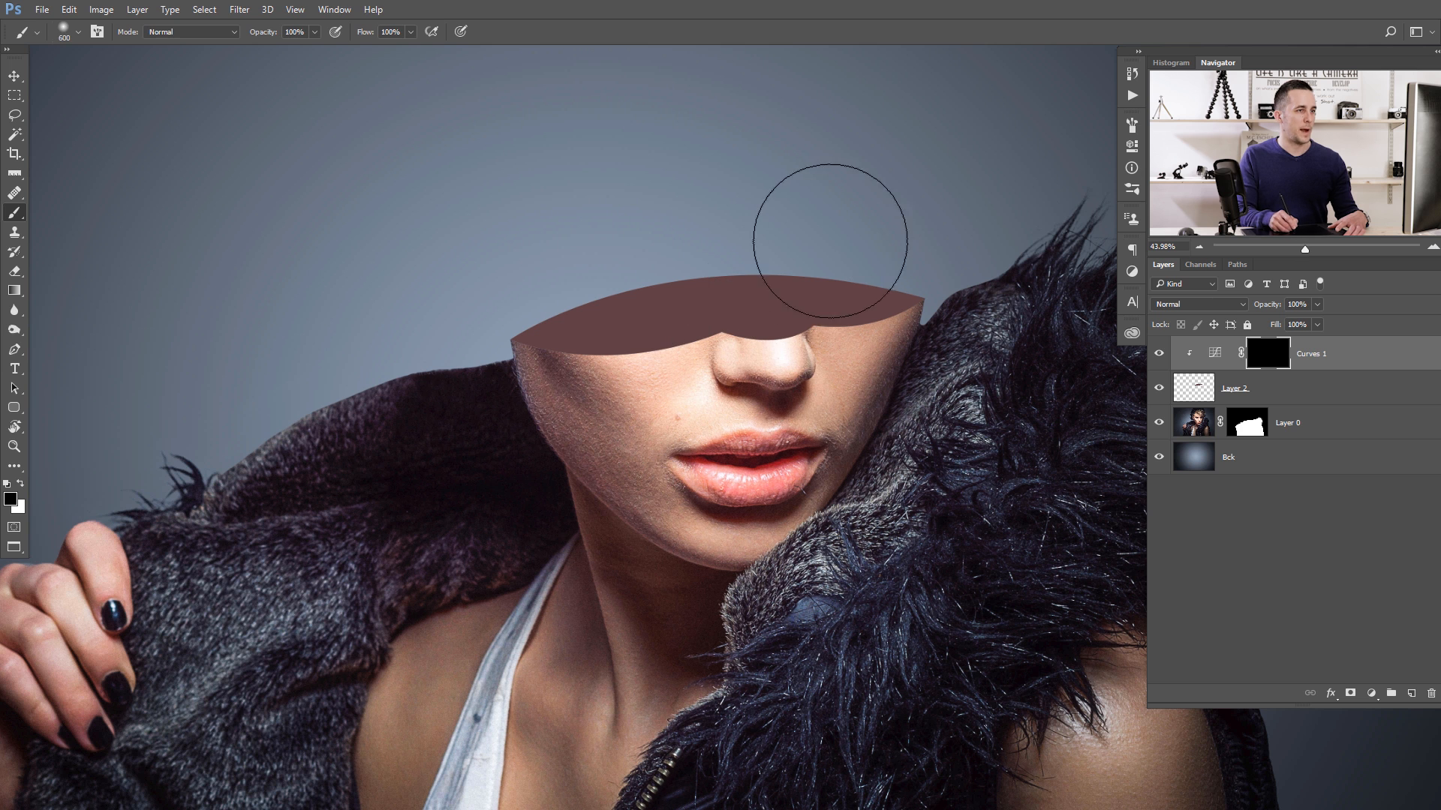
{"action": "key", "text": "x"}
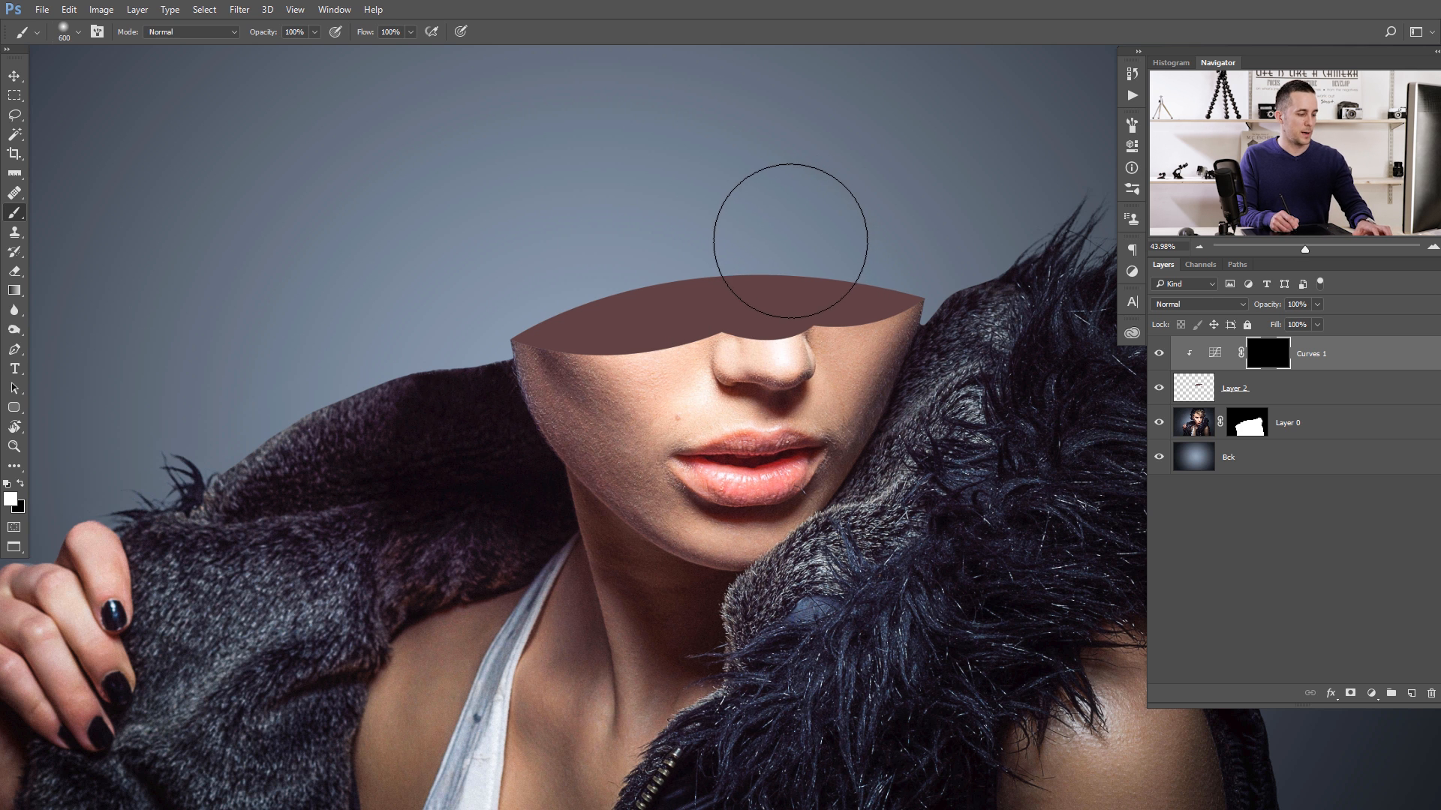
{"action": "key", "text": "1"}
{"action": "left_click_drag", "start_coordinate": [850, 234], "coordinate": [658, 251]}
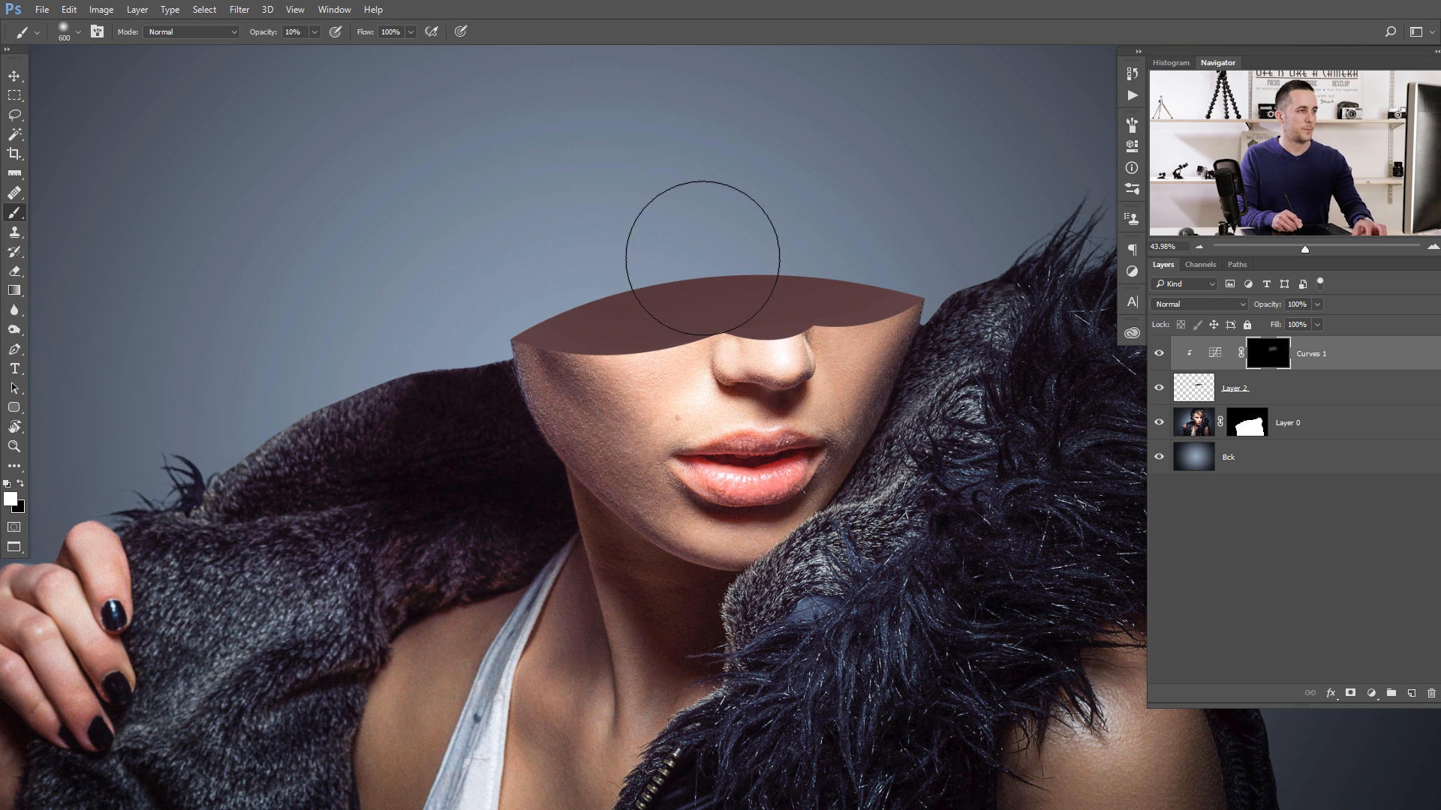
{"action": "mouse_move", "coordinate": [833, 366]}
{"action": "left_mouse_down"}
{"action": "mouse_move", "coordinate": [612, 412]}
{"action": "mouse_move", "coordinate": [593, 429]}
{"action": "left_mouse_up"}
{"action": "key", "text": "x"}
{"action": "mouse_move", "coordinate": [799, 224]}
{"action": "left_mouse_down"}
{"action": "mouse_move", "coordinate": [467, 275]}
{"action": "mouse_move", "coordinate": [637, 226]}
{"action": "mouse_move", "coordinate": [601, 246]}
{"action": "left_mouse_up"}
{"action": "key", "text": "x"}
{"action": "left_click_drag", "start_coordinate": [848, 349], "coordinate": [654, 405]}
{"action": "left_click_drag", "start_coordinate": [809, 369], "coordinate": [554, 421]}
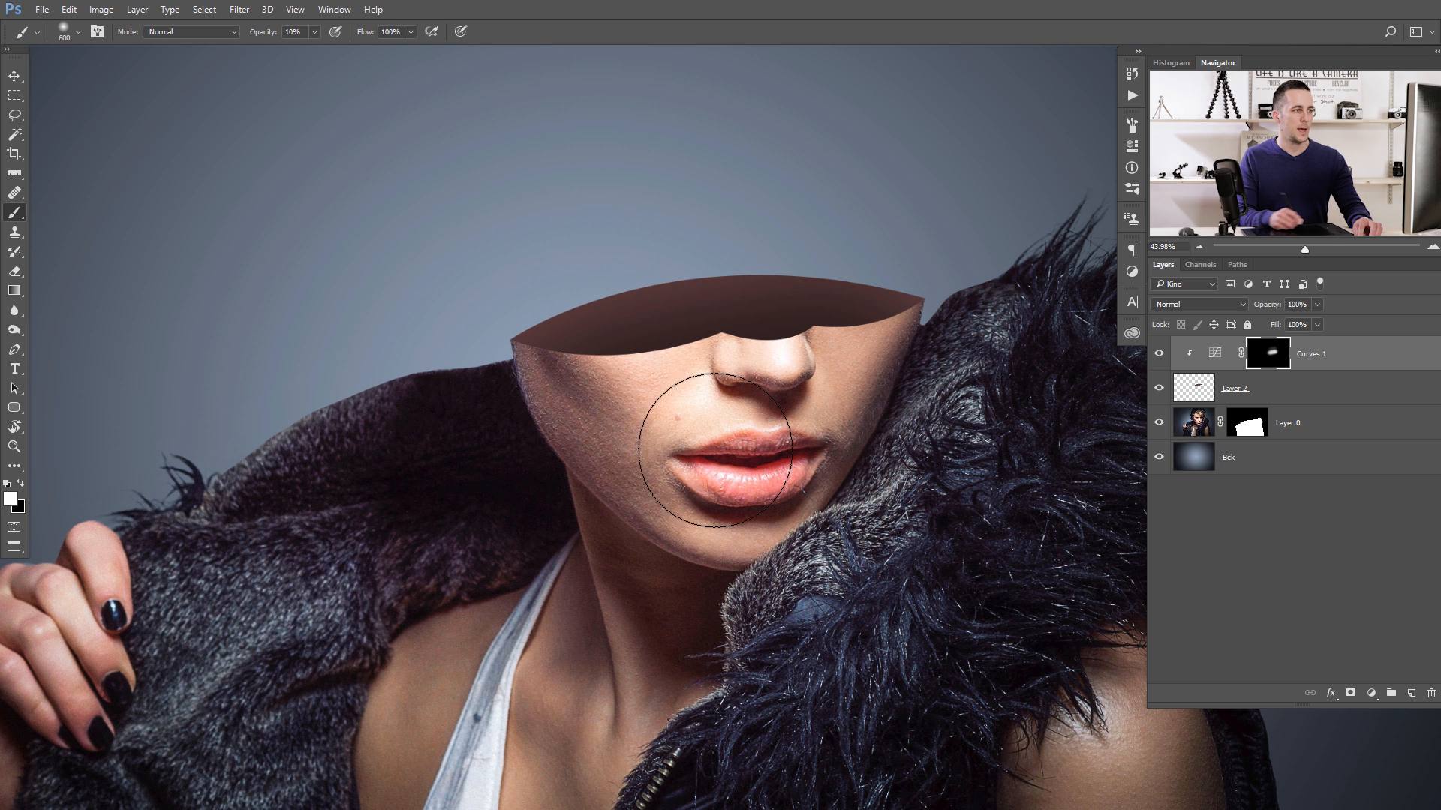
- Add a second clipped Curves adjustment above Curves 1 and brighten it with a point at input 86, output 164
{"action": "left_click", "coordinate": [1371, 693]}
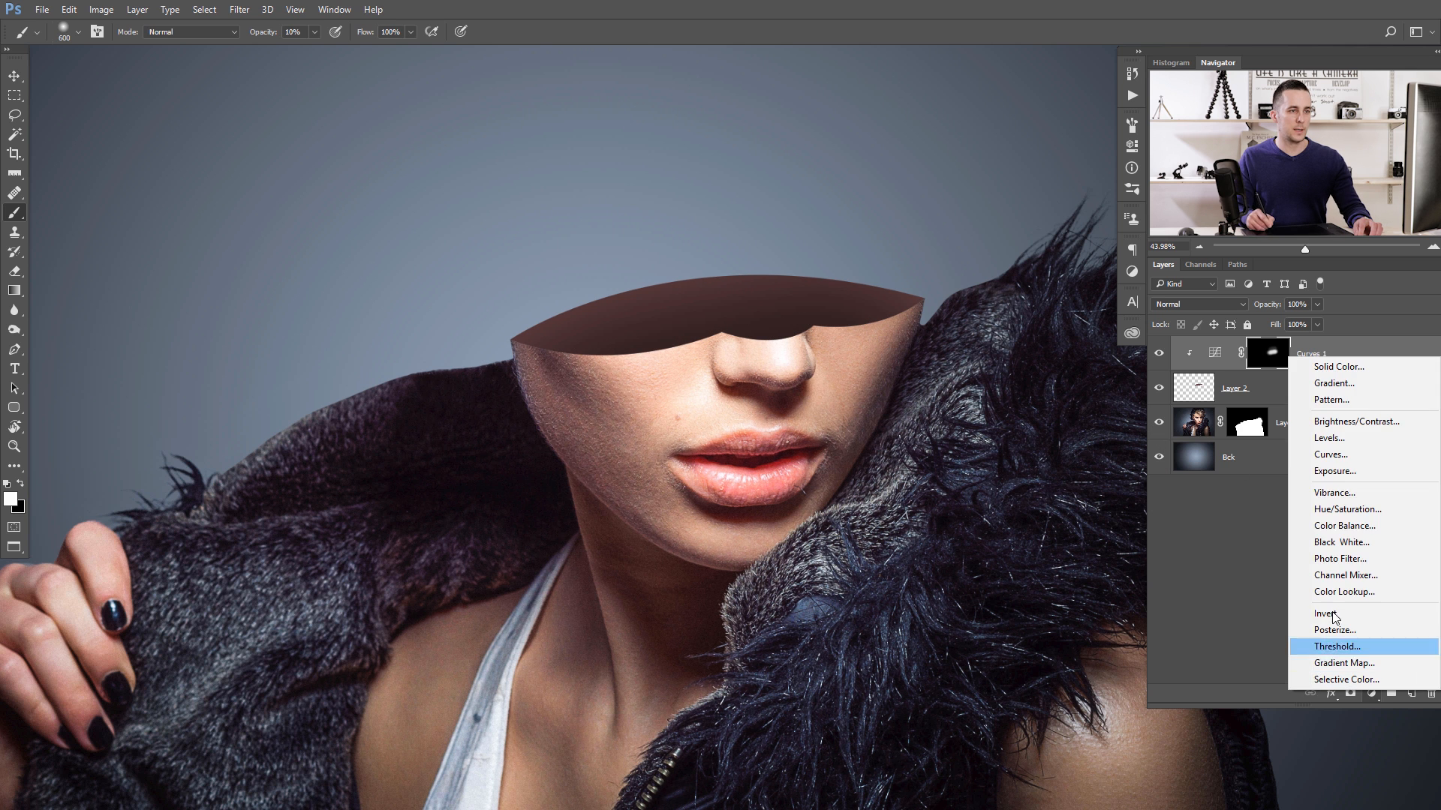
{"action": "left_click", "coordinate": [1331, 455]}
{"action": "left_click_drag", "start_coordinate": [1021, 257], "coordinate": [997, 245]}
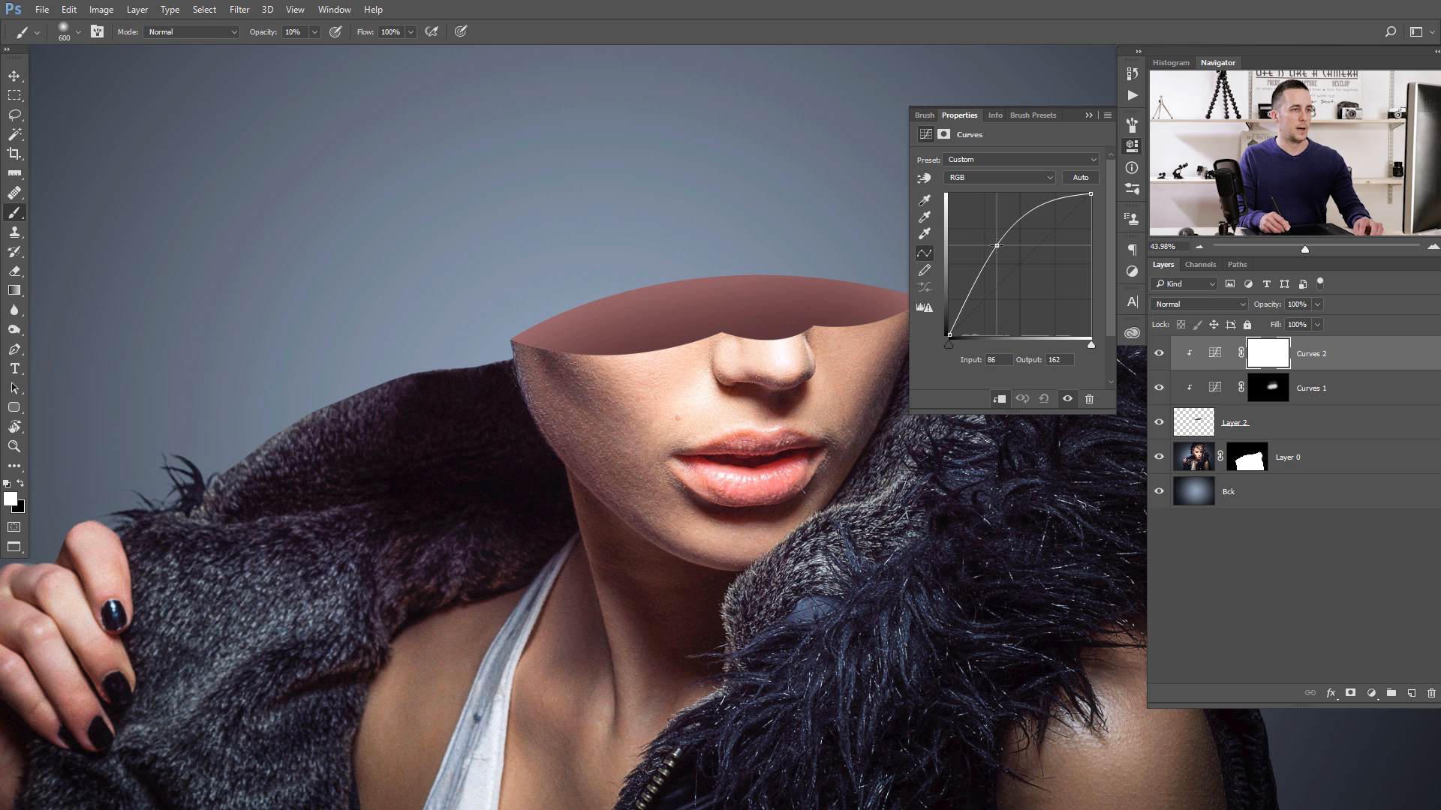
{"action": "left_click", "coordinate": [1089, 114]}
- Deepen the shading along the opening's front edge by painting more white on the Curves 1 mask
{"action": "left_click", "coordinate": [1268, 388]}
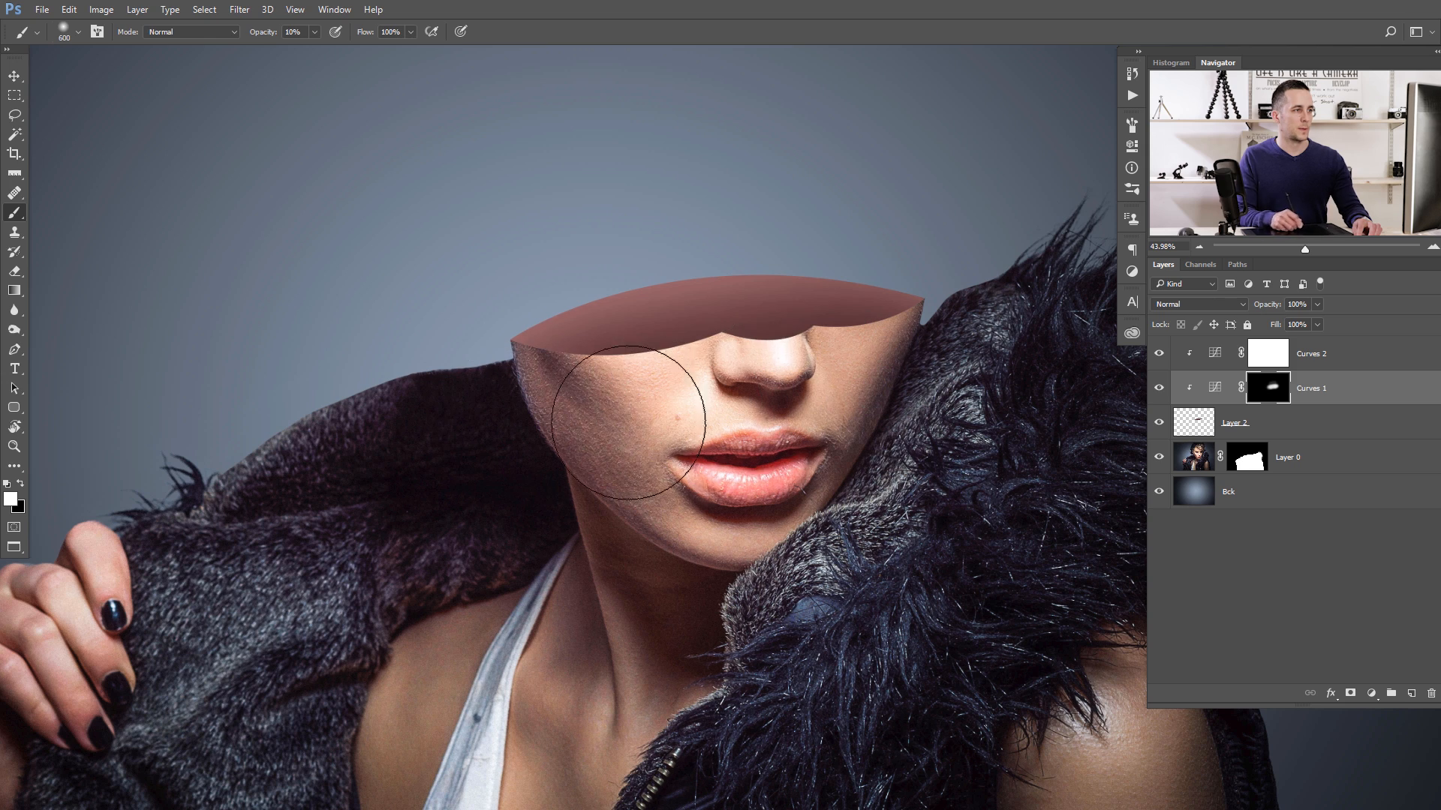
{"action": "mouse_move", "coordinate": [782, 411]}
{"action": "left_mouse_down"}
{"action": "mouse_move", "coordinate": [728, 419]}
{"action": "mouse_move", "coordinate": [803, 409]}
{"action": "left_mouse_up"}
{"action": "left_click_drag", "start_coordinate": [697, 383], "coordinate": [734, 382]}
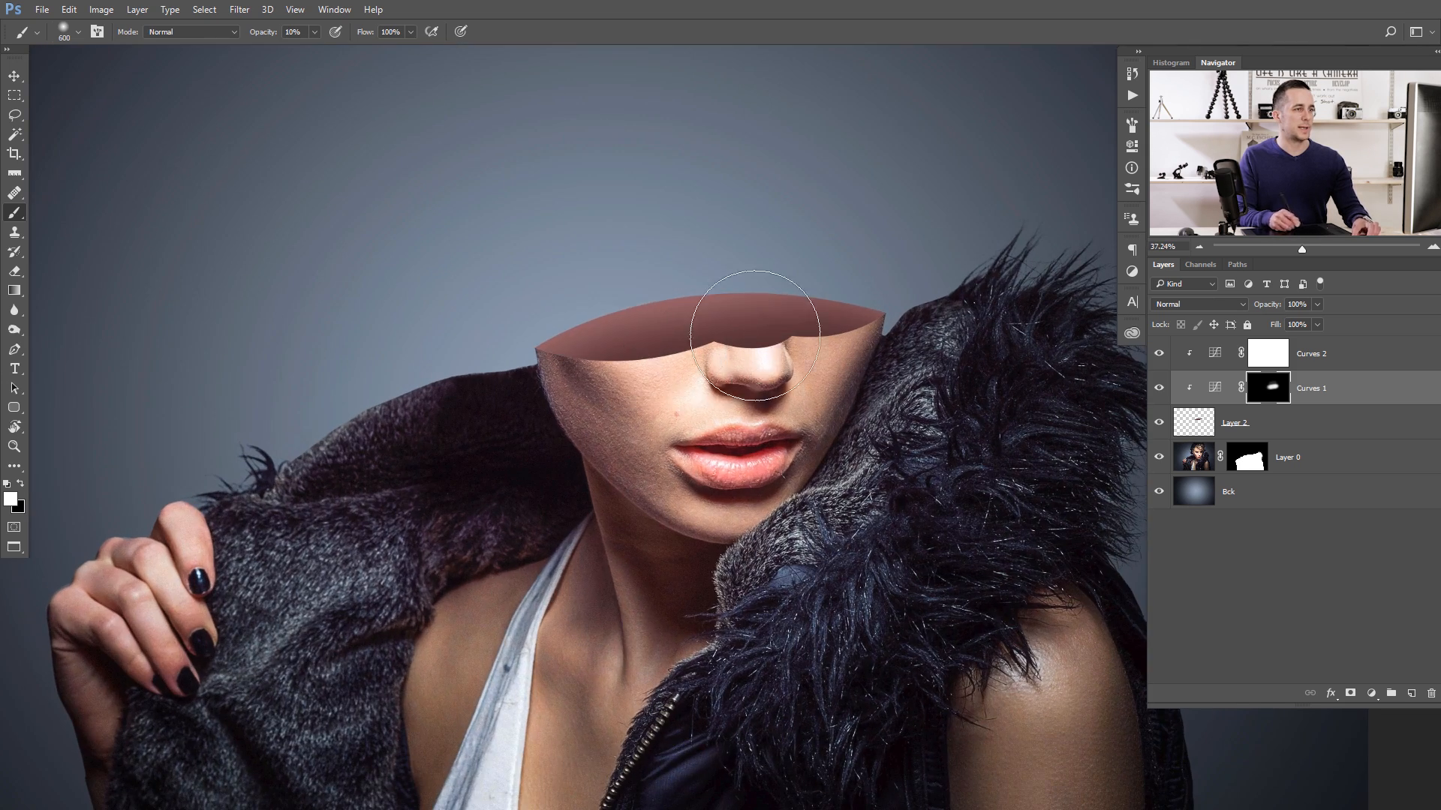
- Add a clipped Hue/Saturation adjustment above Curves 2 and lower its saturation to -33
{"action": "left_click", "coordinate": [1219, 356]}
{"action": "left_click", "coordinate": [1370, 695]}
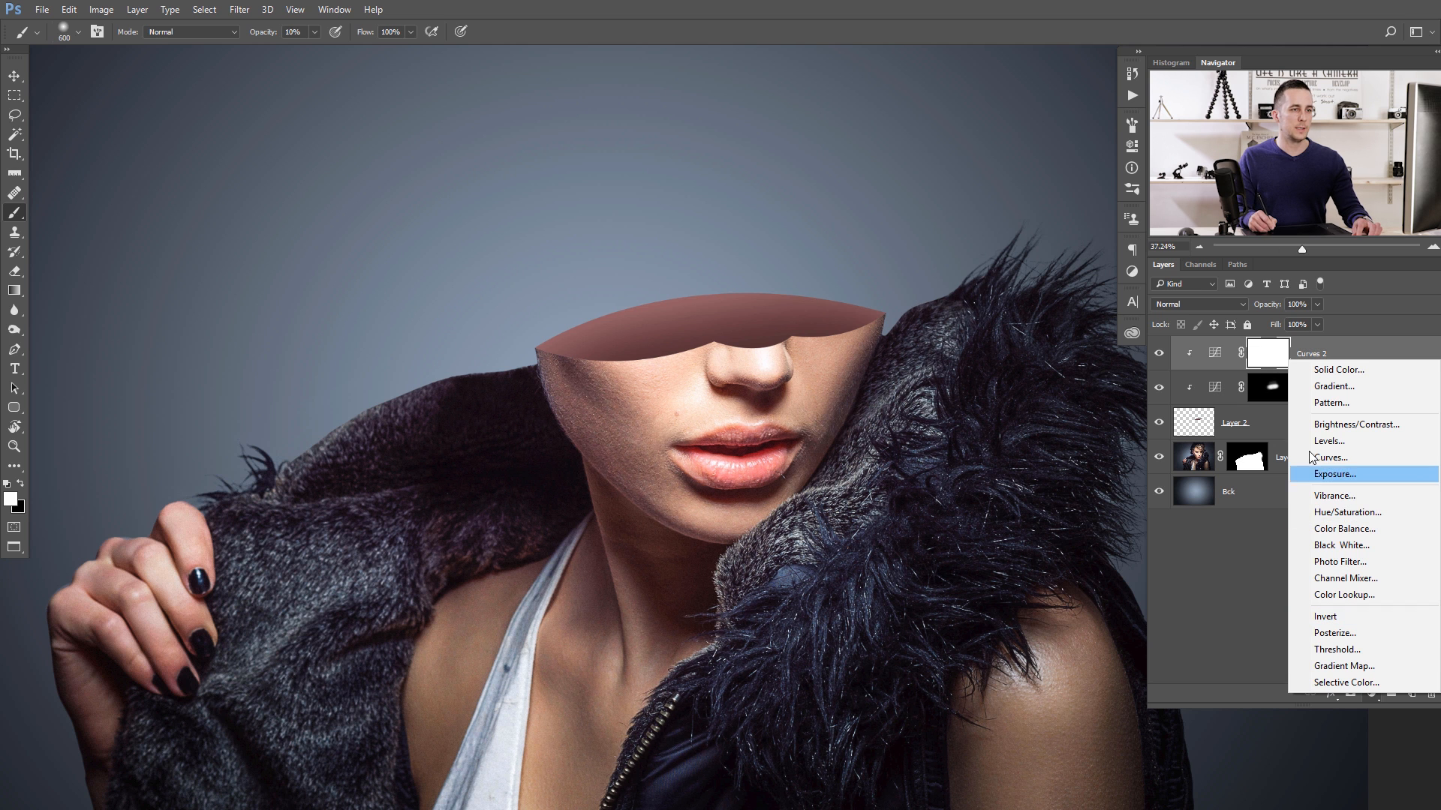
{"action": "left_click", "coordinate": [1325, 510]}
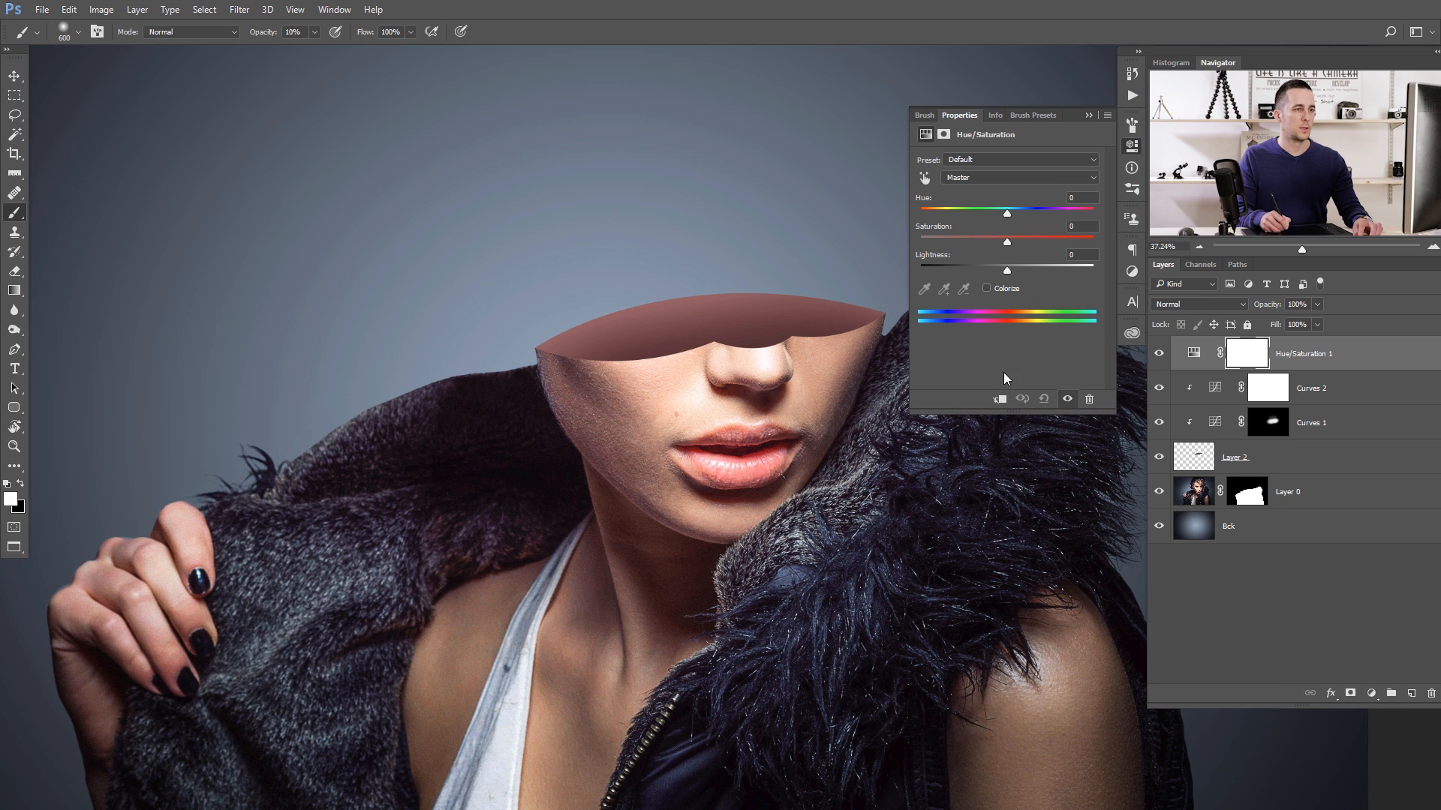
{"action": "left_click_drag", "start_coordinate": [1006, 245], "coordinate": [986, 249]}
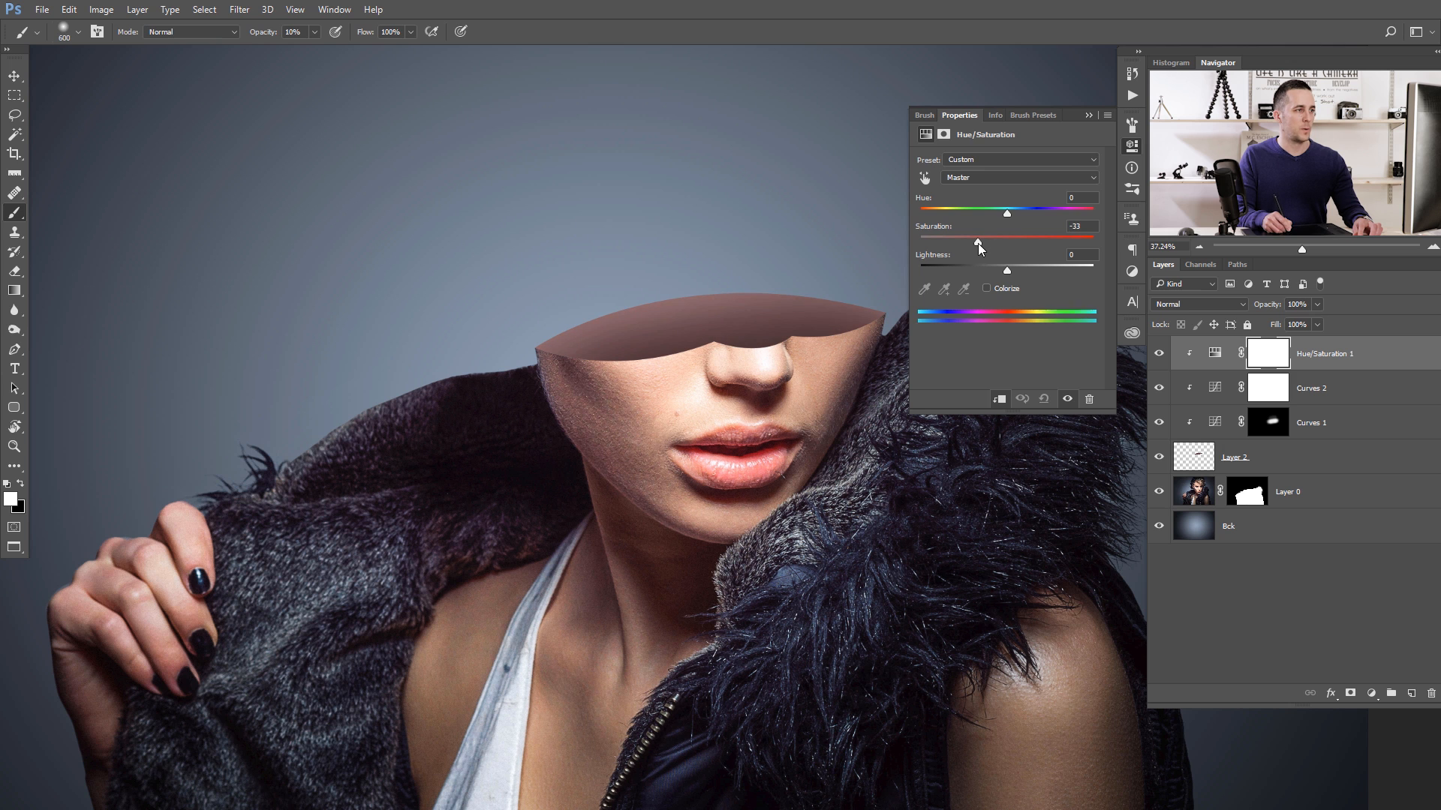
- Brighten the Curves 2 adjustment further by moving its point to input 68, output 178
{"action": "left_click", "coordinate": [1215, 387]}
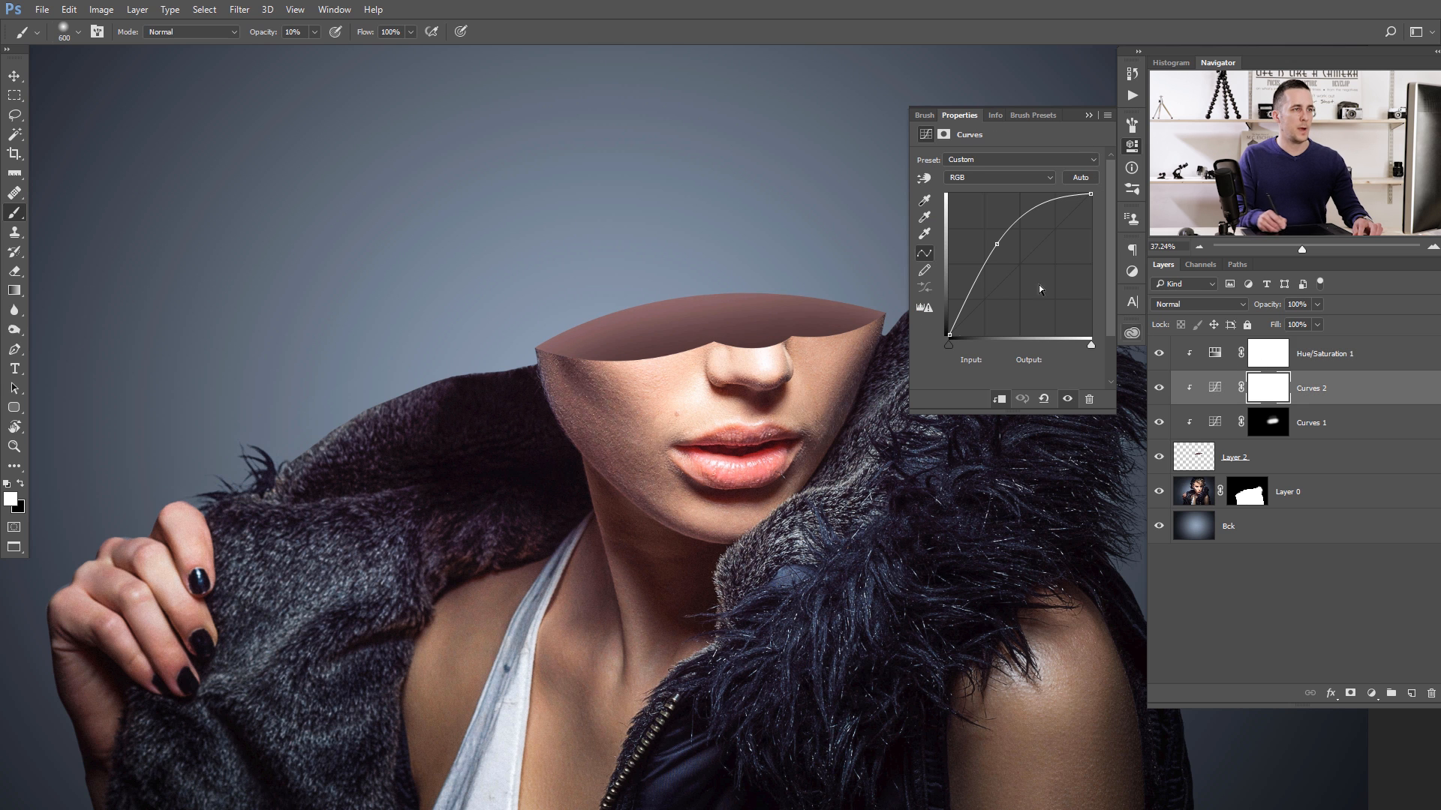
{"action": "left_click_drag", "start_coordinate": [993, 243], "coordinate": [986, 236]}
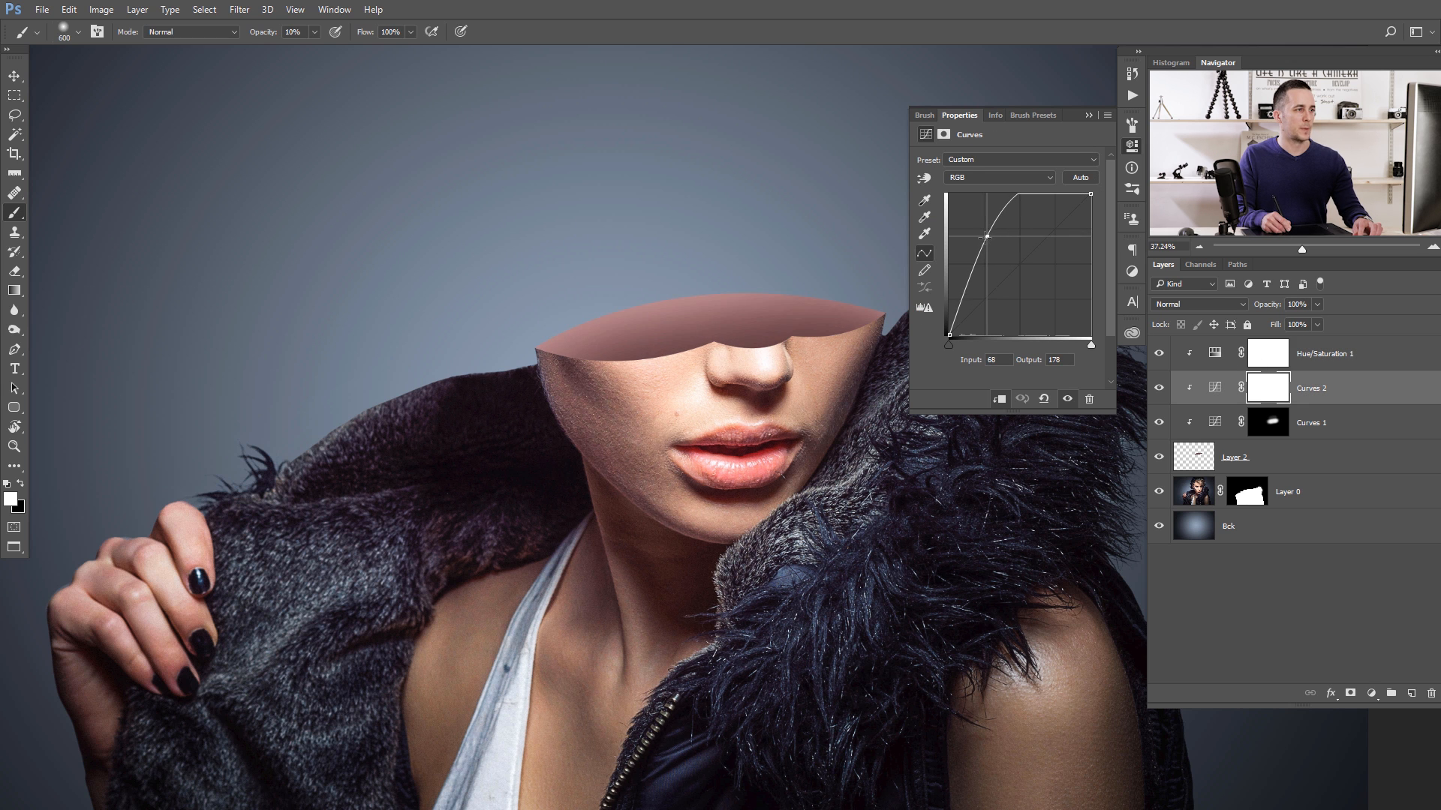
{"action": "left_click", "coordinate": [1088, 115]}
{"action": "scroll", "coordinate": [714, 332], "scroll_direction": "up", "scroll_amount": 2}
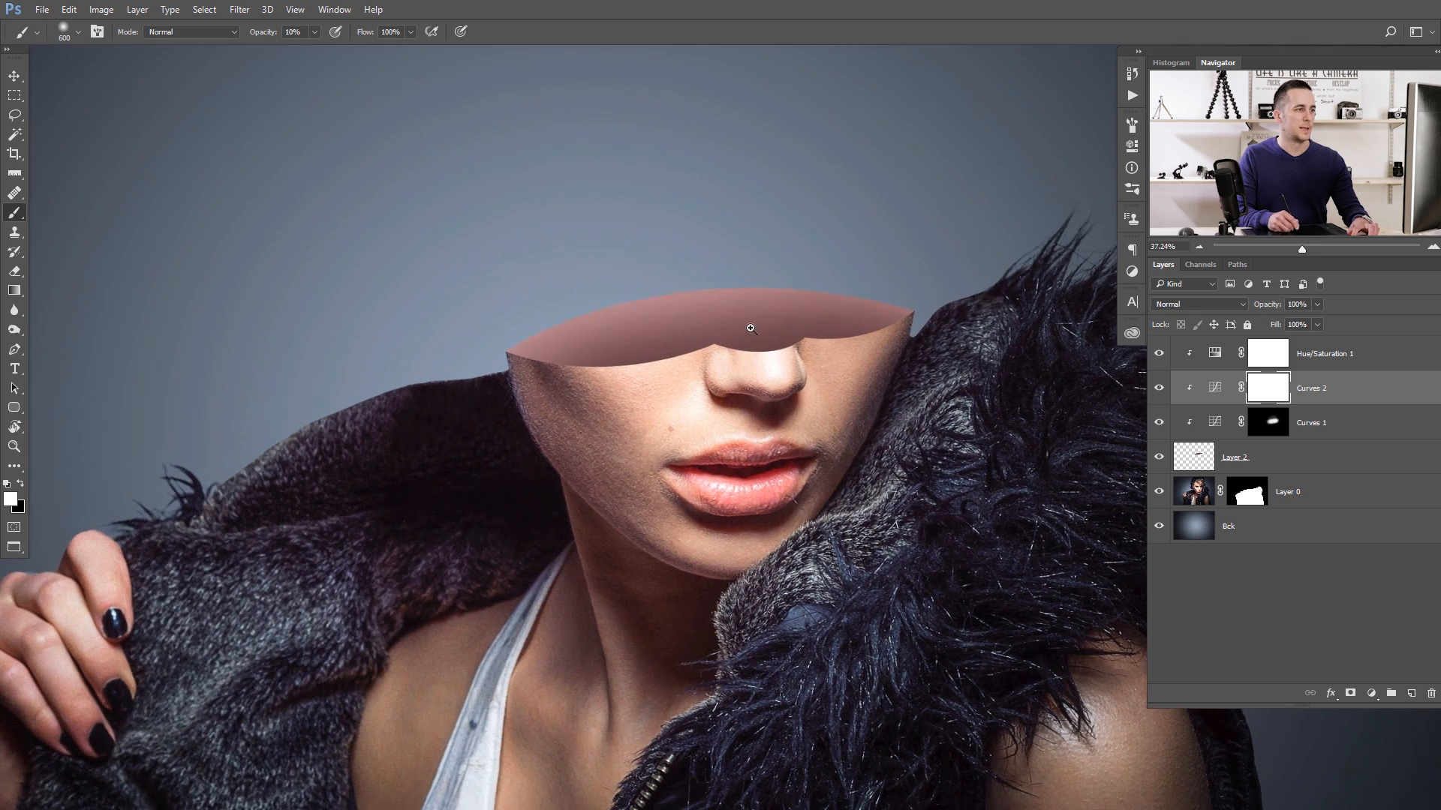
{"action": "key", "text": "bracketleft"}
{"action": "key", "text": "bracketleft"}
{"action": "key", "text": "bracketleft"}
{"action": "key", "text": "bracketleft"}
{"action": "key", "text": "bracketleft"}
{"action": "key", "text": "bracketleft"}
{"action": "key", "text": "bracketleft"}
{"action": "key", "text": "bracketleft"}
{"action": "key", "text": "bracketleft"}
{"action": "key", "text": "bracketleft"}
{"action": "key", "text": "bracketleft"}
{"action": "key", "text": "bracketleft"}
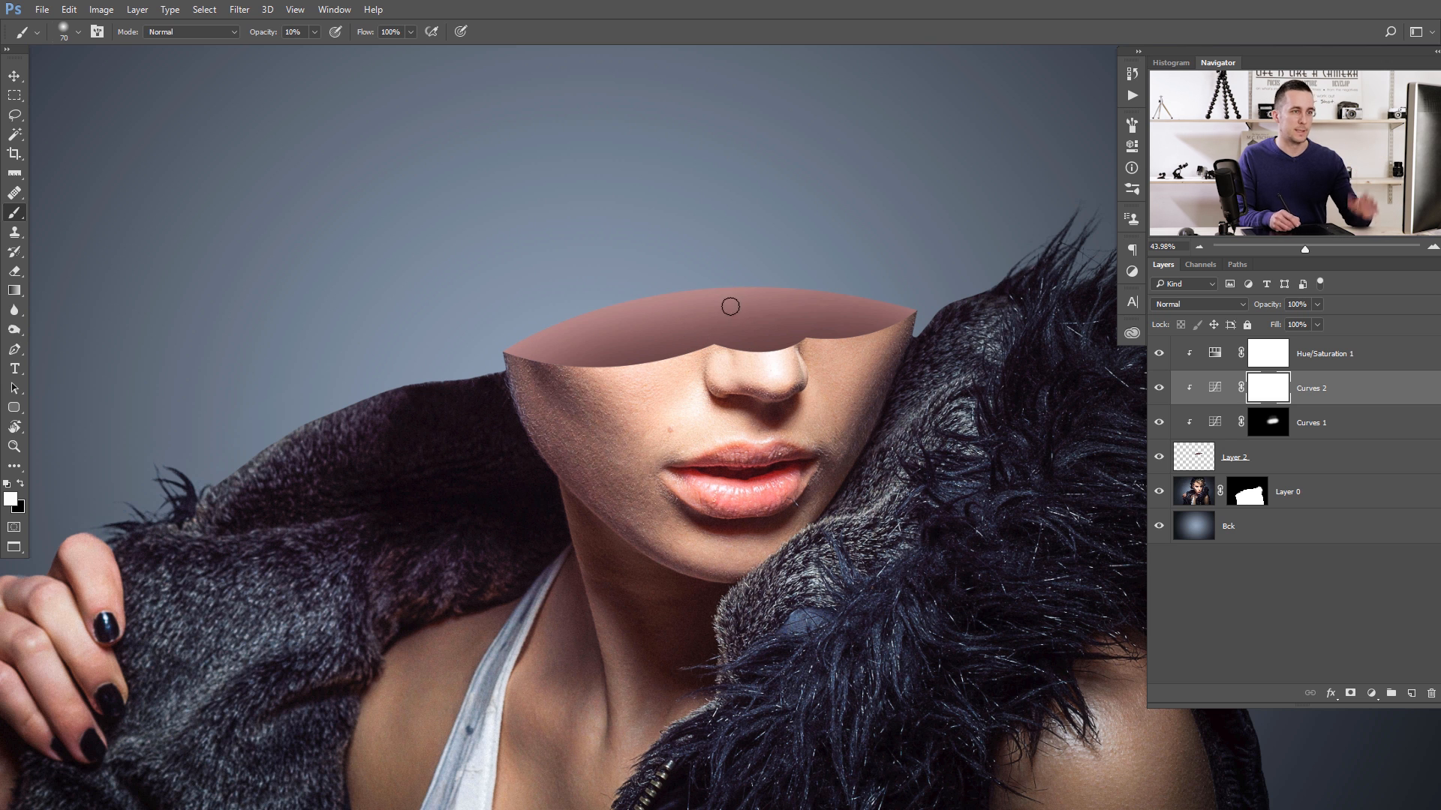
- Rename the head-opening fill layer, Layer 2, as "Outer selection"
{"action": "left_click", "coordinate": [1202, 463]}
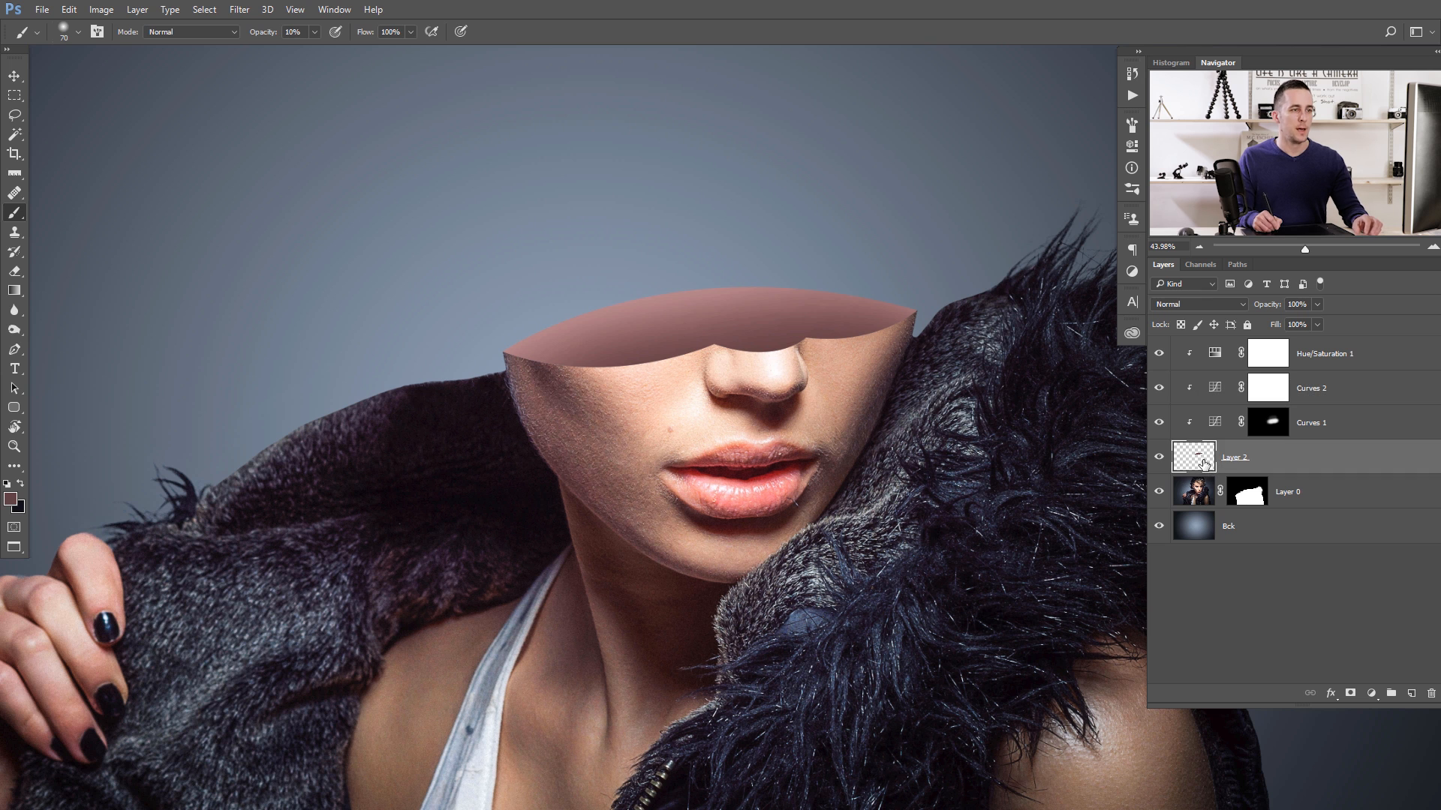
{"action": "double_click", "coordinate": [1235, 459]}
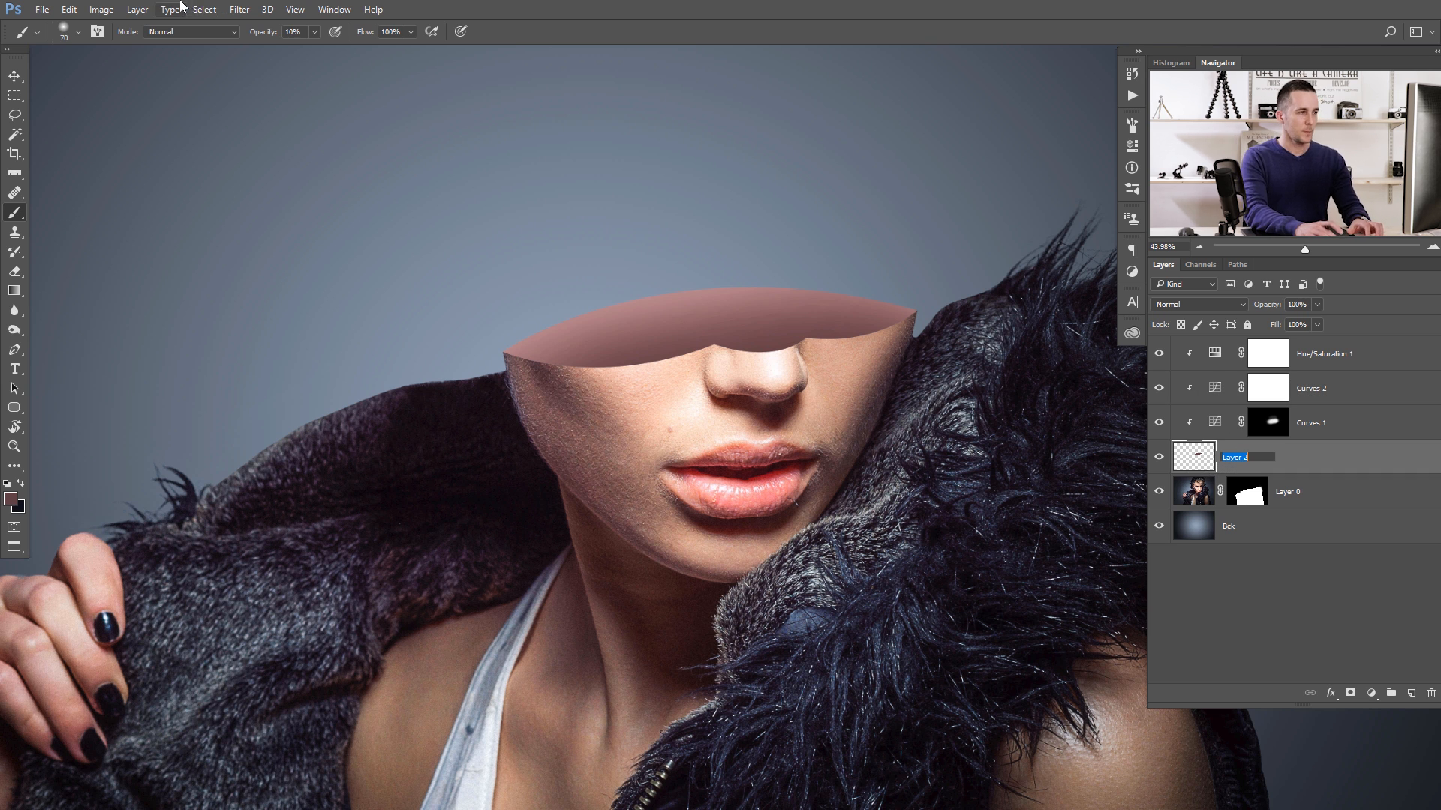
{"action": "type", "text": "Oute"}
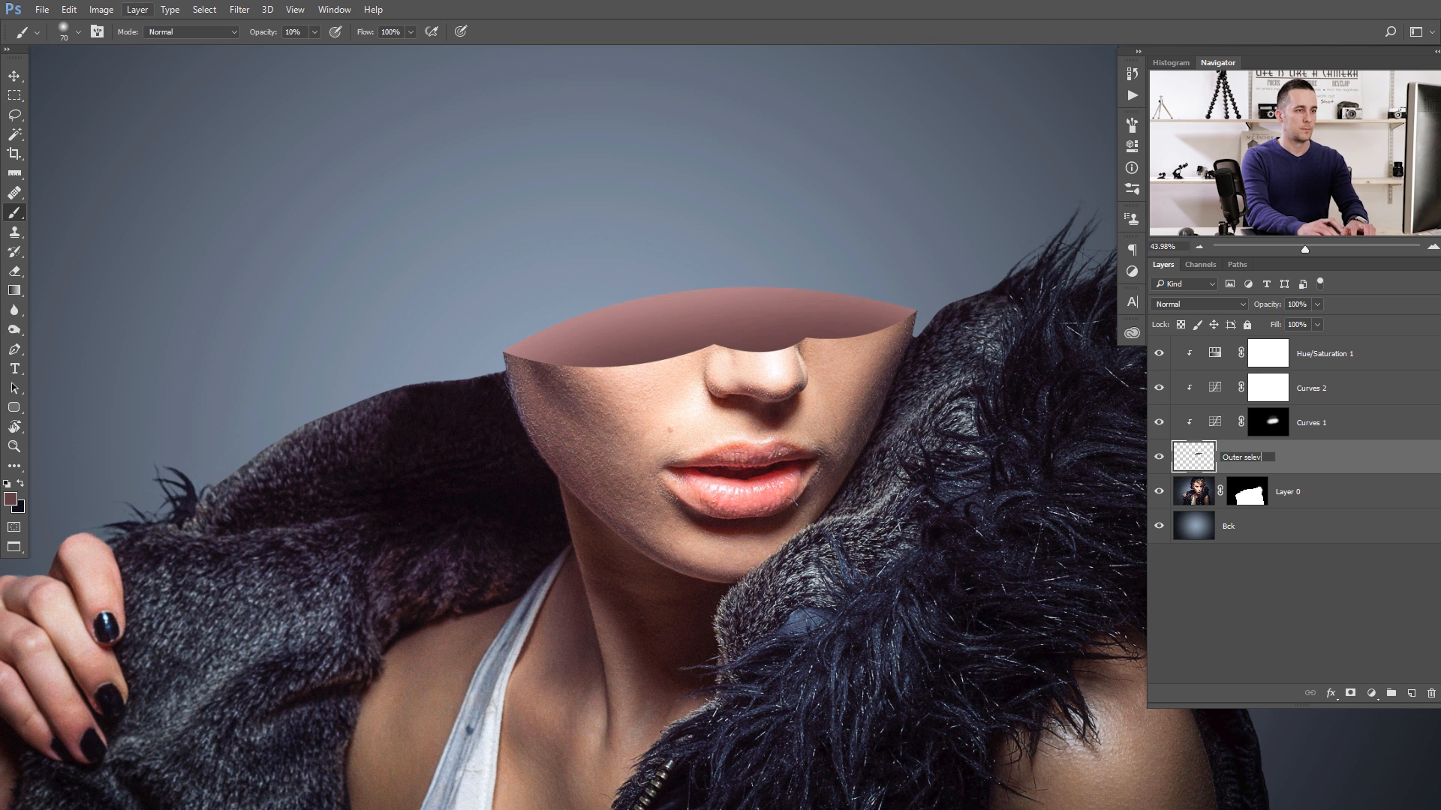
{"action": "type", "text": "r selection"}
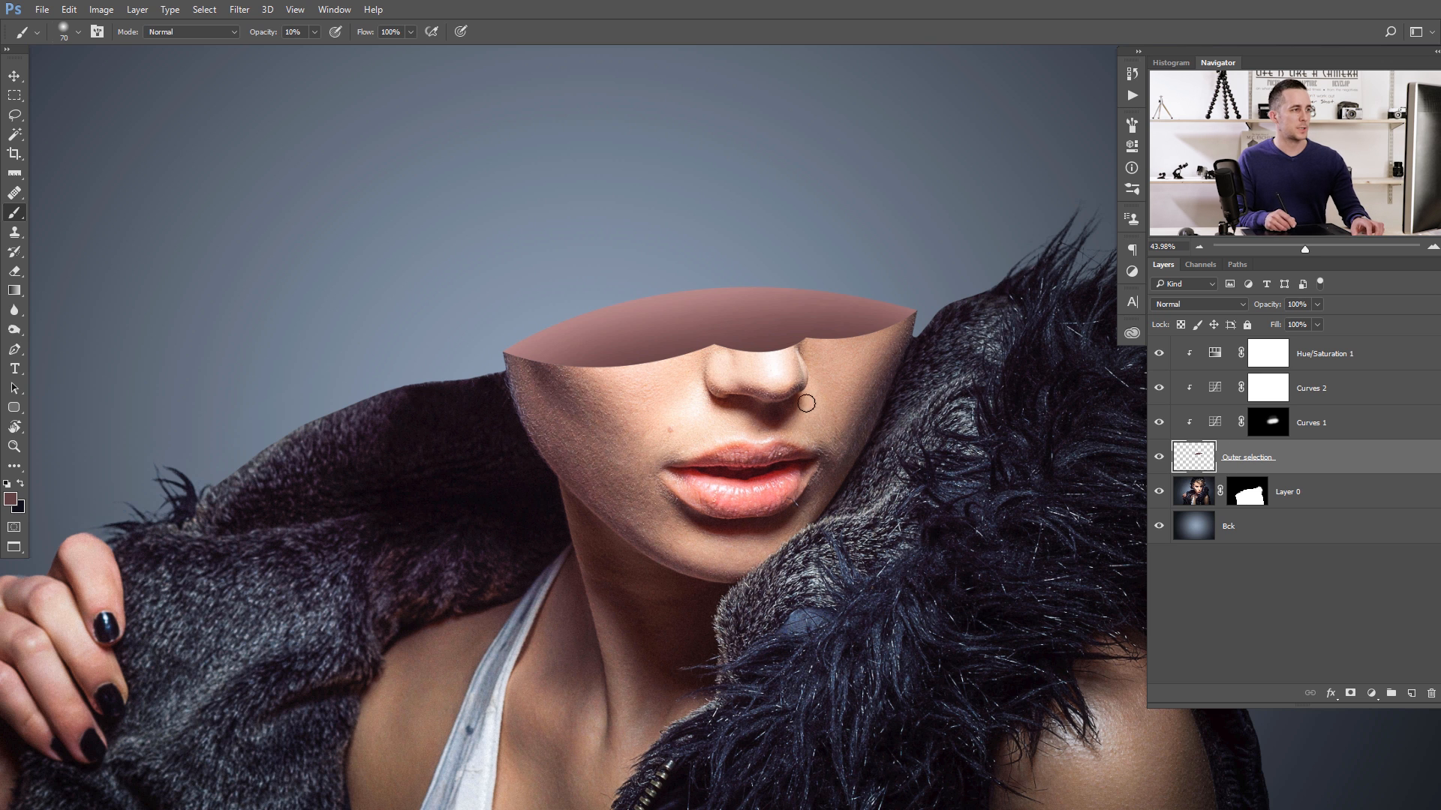
- Load the Outer selection layer's shape as a selection and contract it by 10 pixels
{"action": "key", "text": "v"}
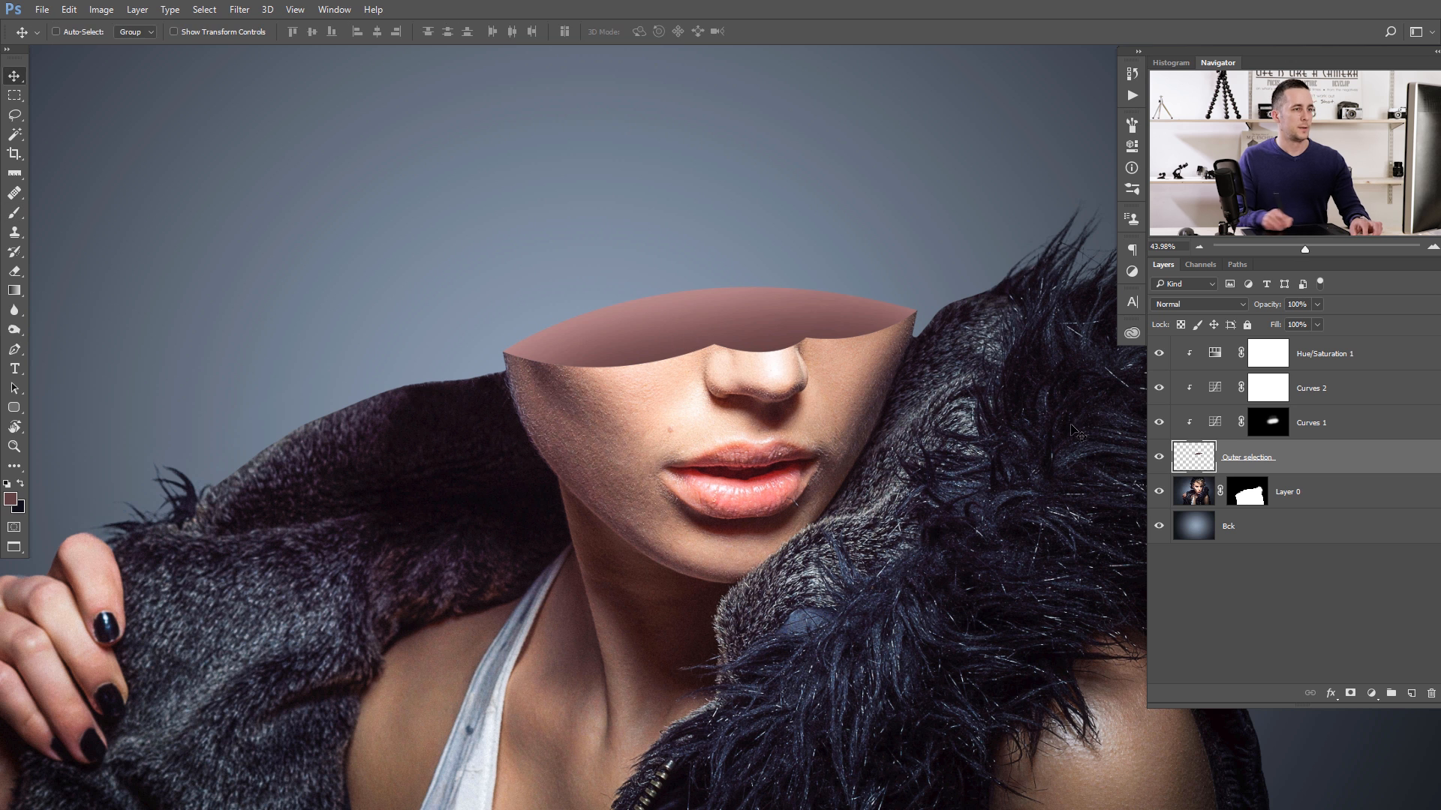
{"action": "left_click", "coordinate": [1203, 460], "text": "ctrl"}
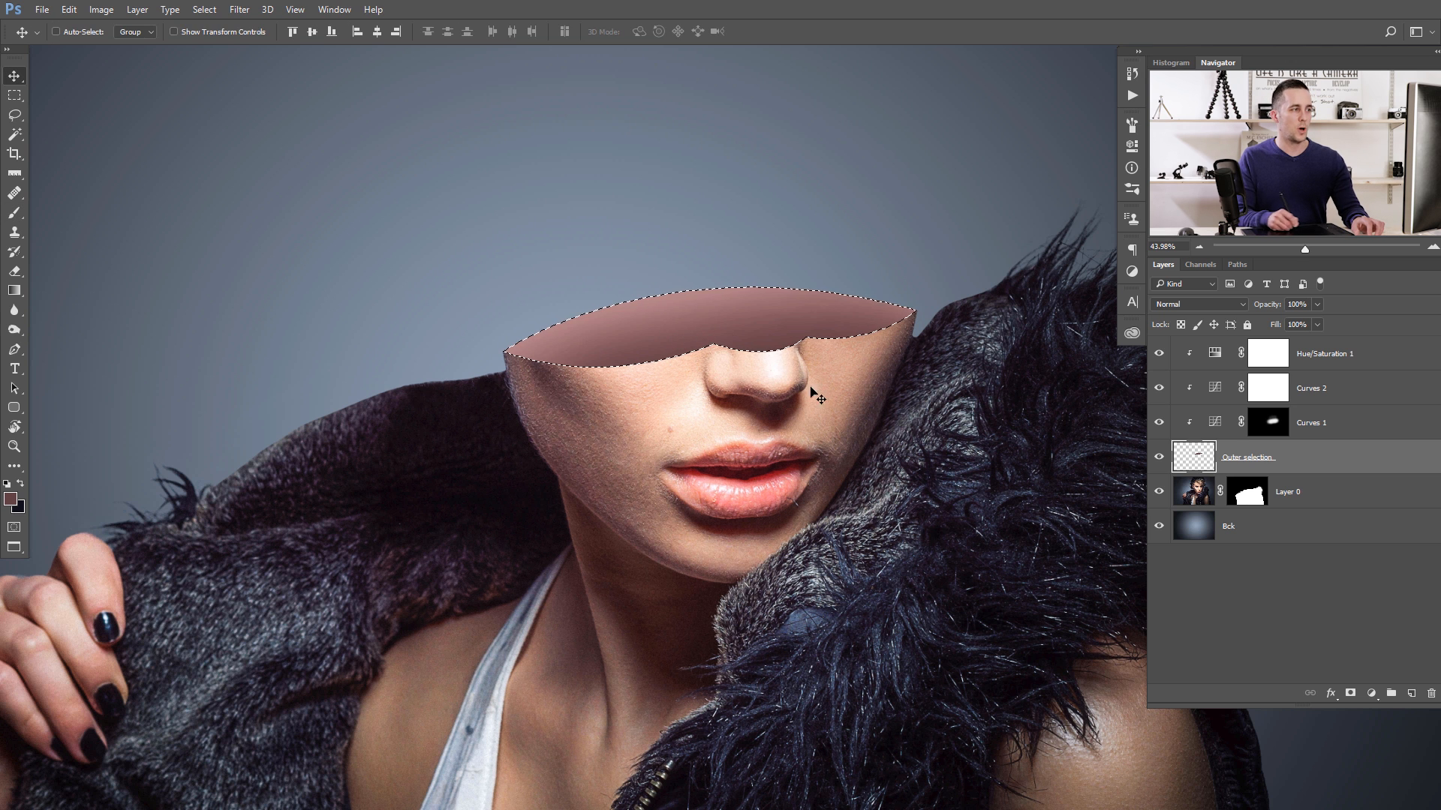
{"action": "left_click", "coordinate": [202, 10]}
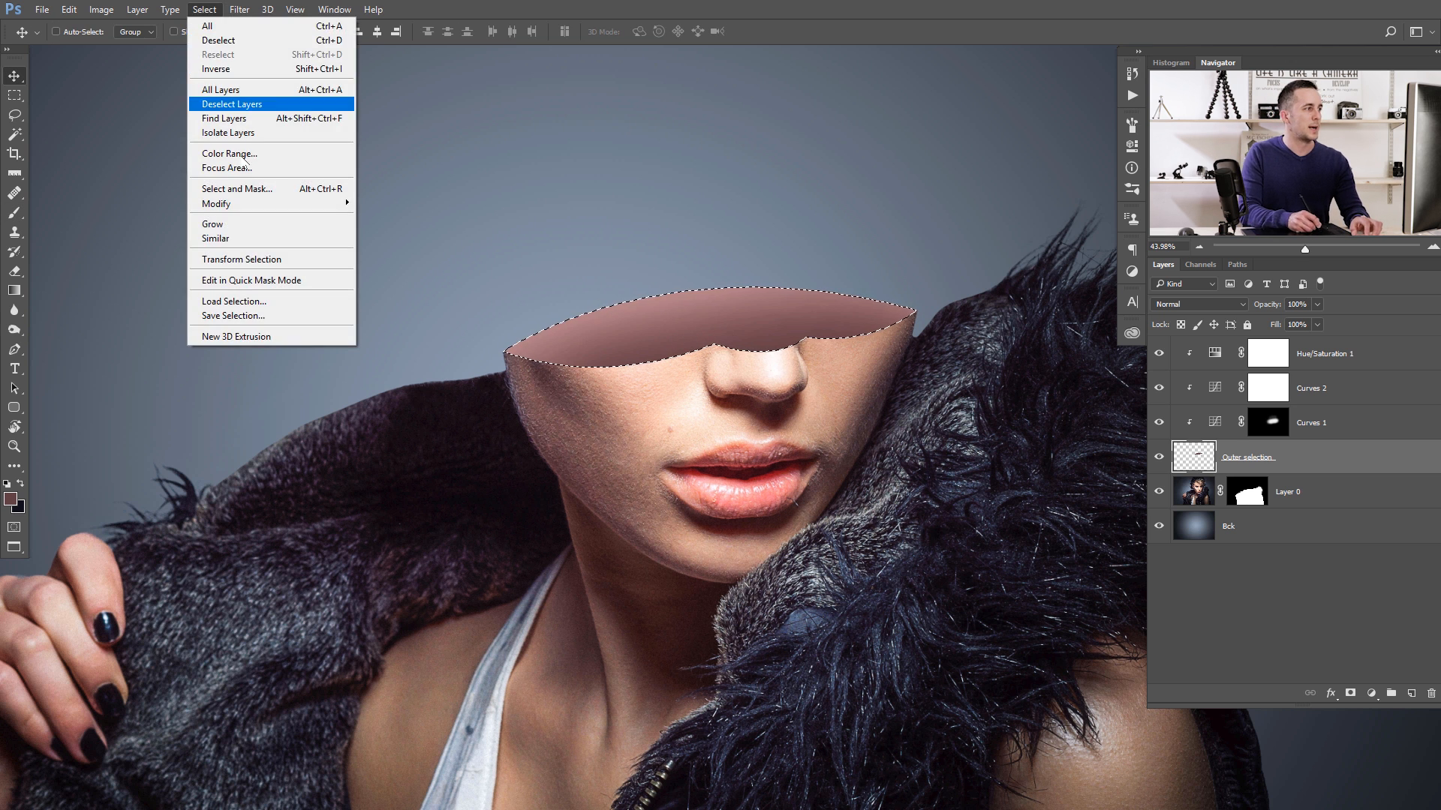
{"action": "mouse_move", "coordinate": [323, 204]}
{"action": "left_click", "coordinate": [162, 246]}
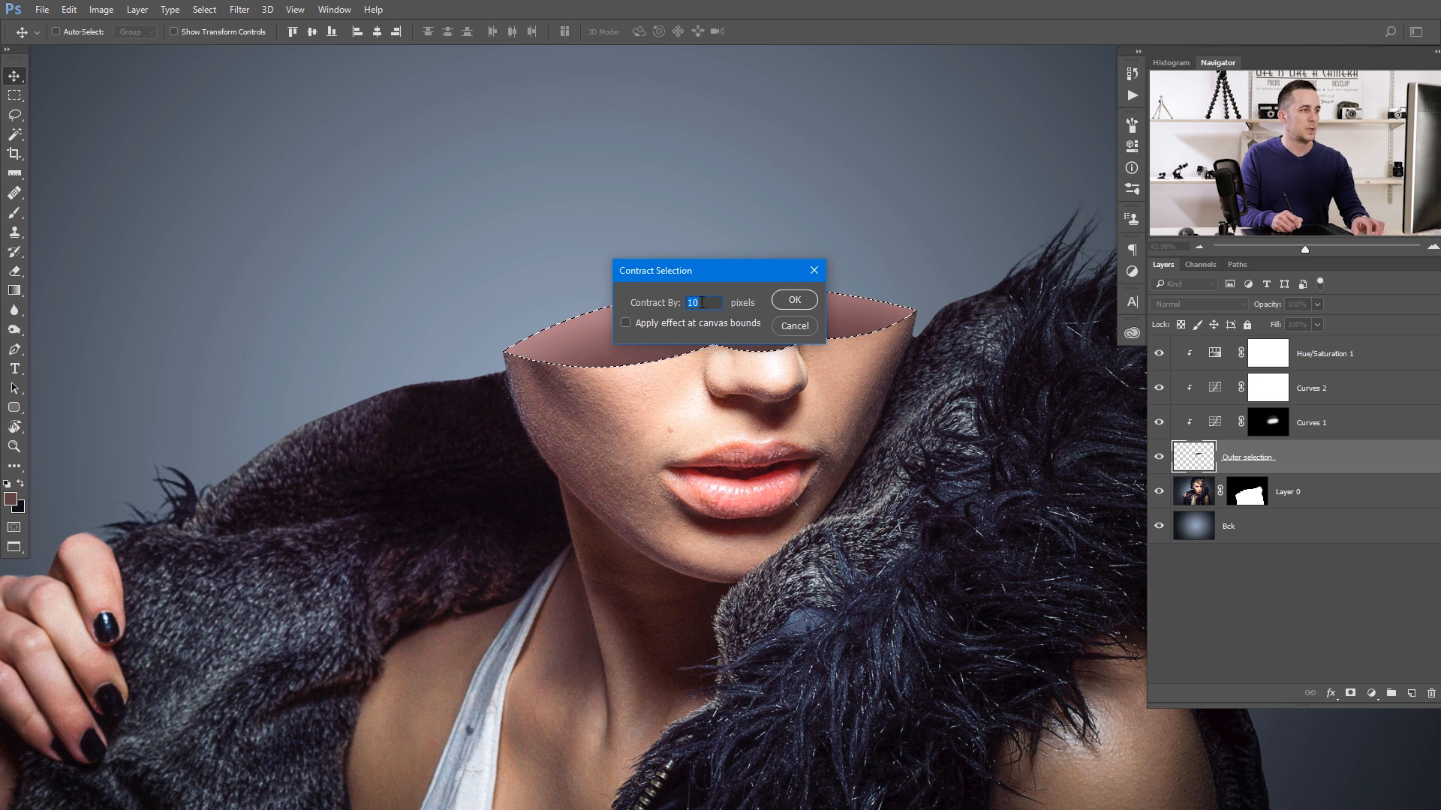
{"action": "left_click", "coordinate": [794, 300]}
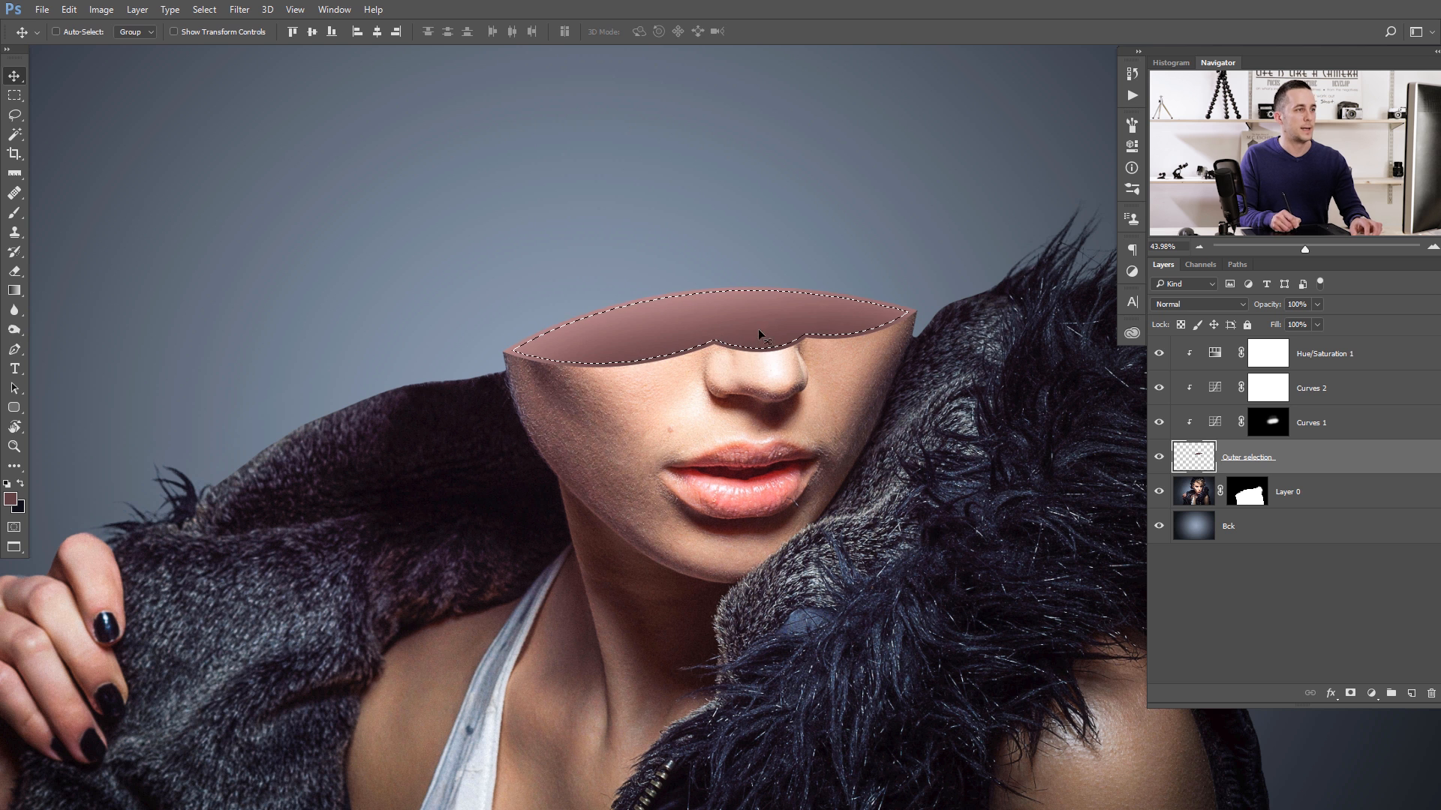
- Add a new empty layer directly below the Outer selection layer, keeping the contracted selection active
{"action": "left_click", "coordinate": [573, 350]}
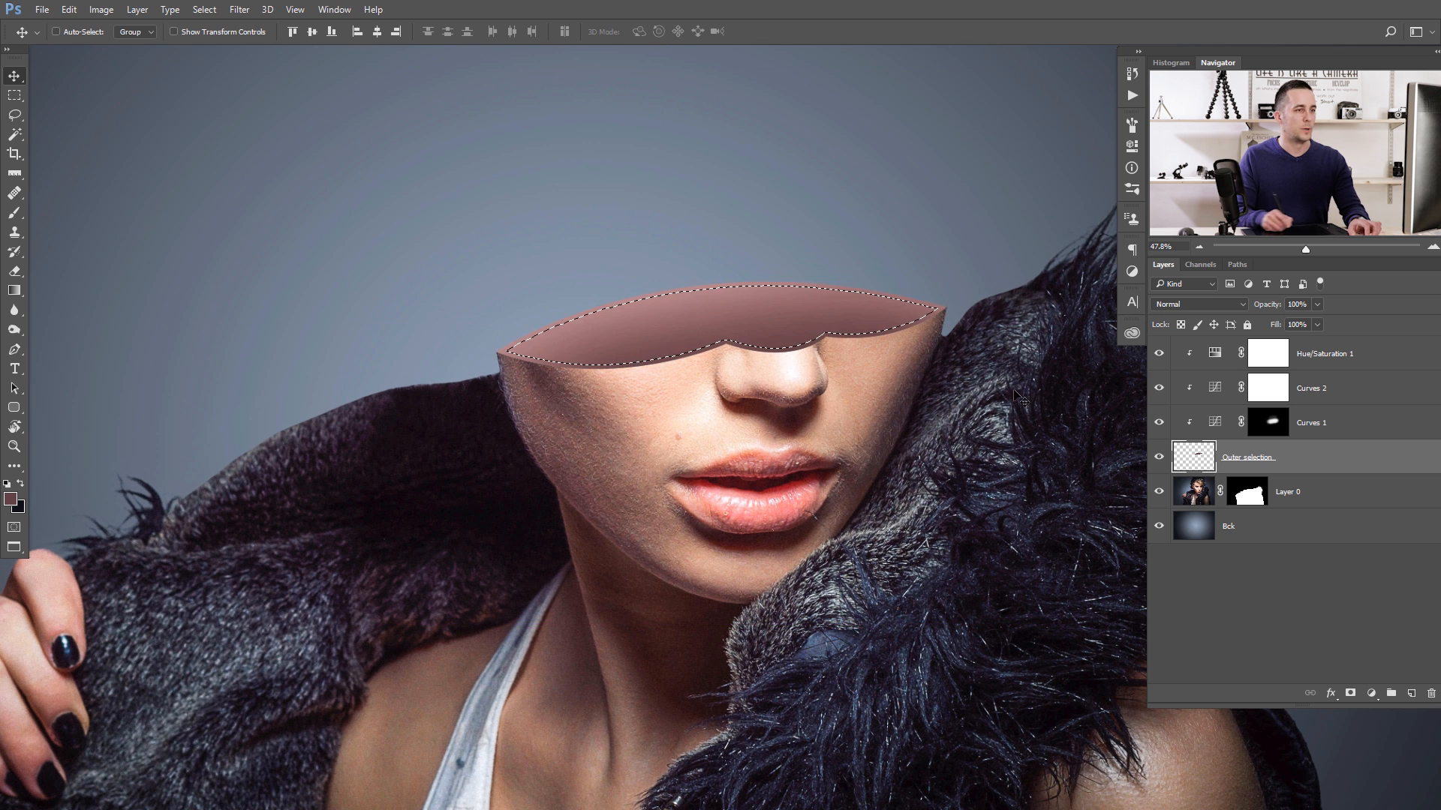
{"action": "left_click", "coordinate": [1411, 692]}
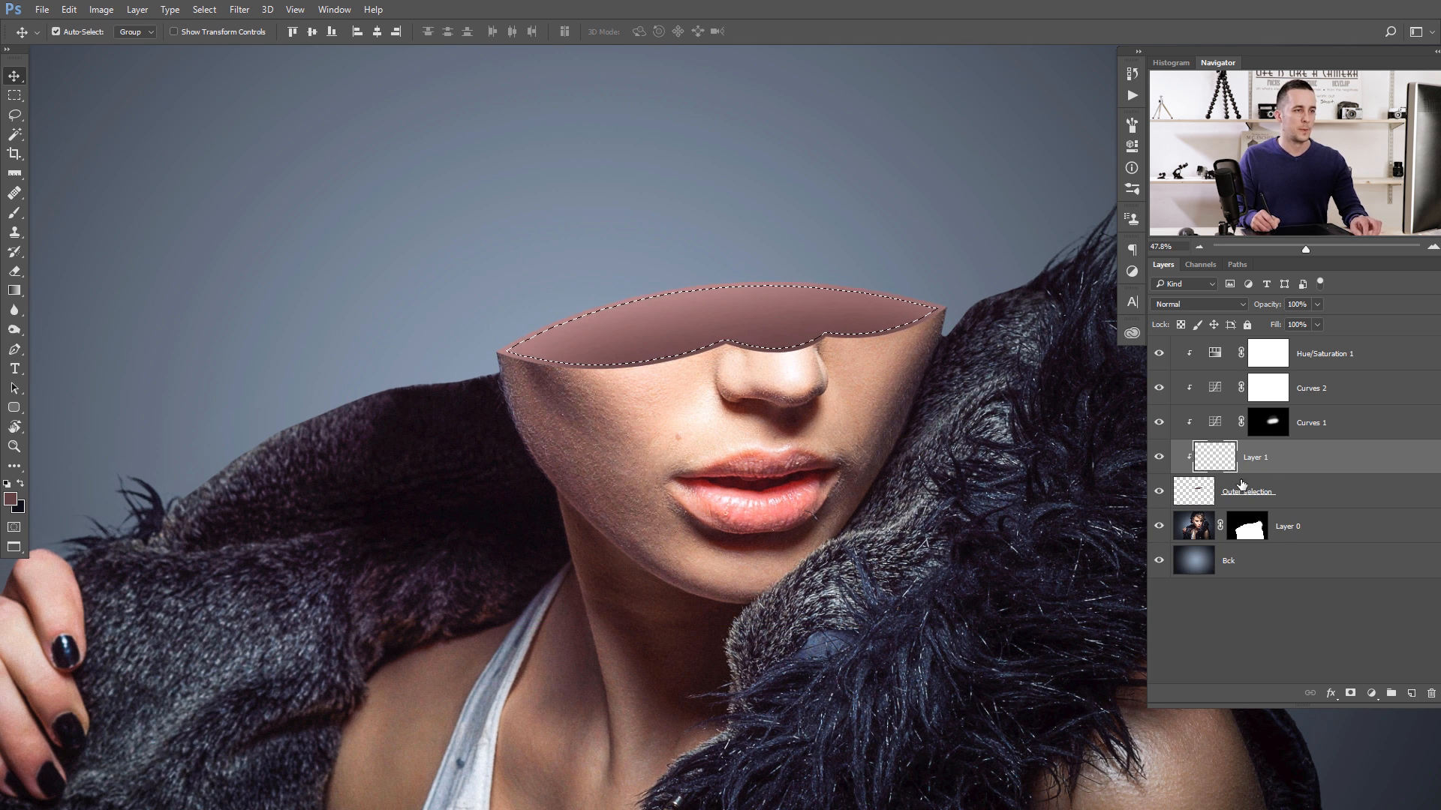
{"action": "key", "text": "ctrl+z"}
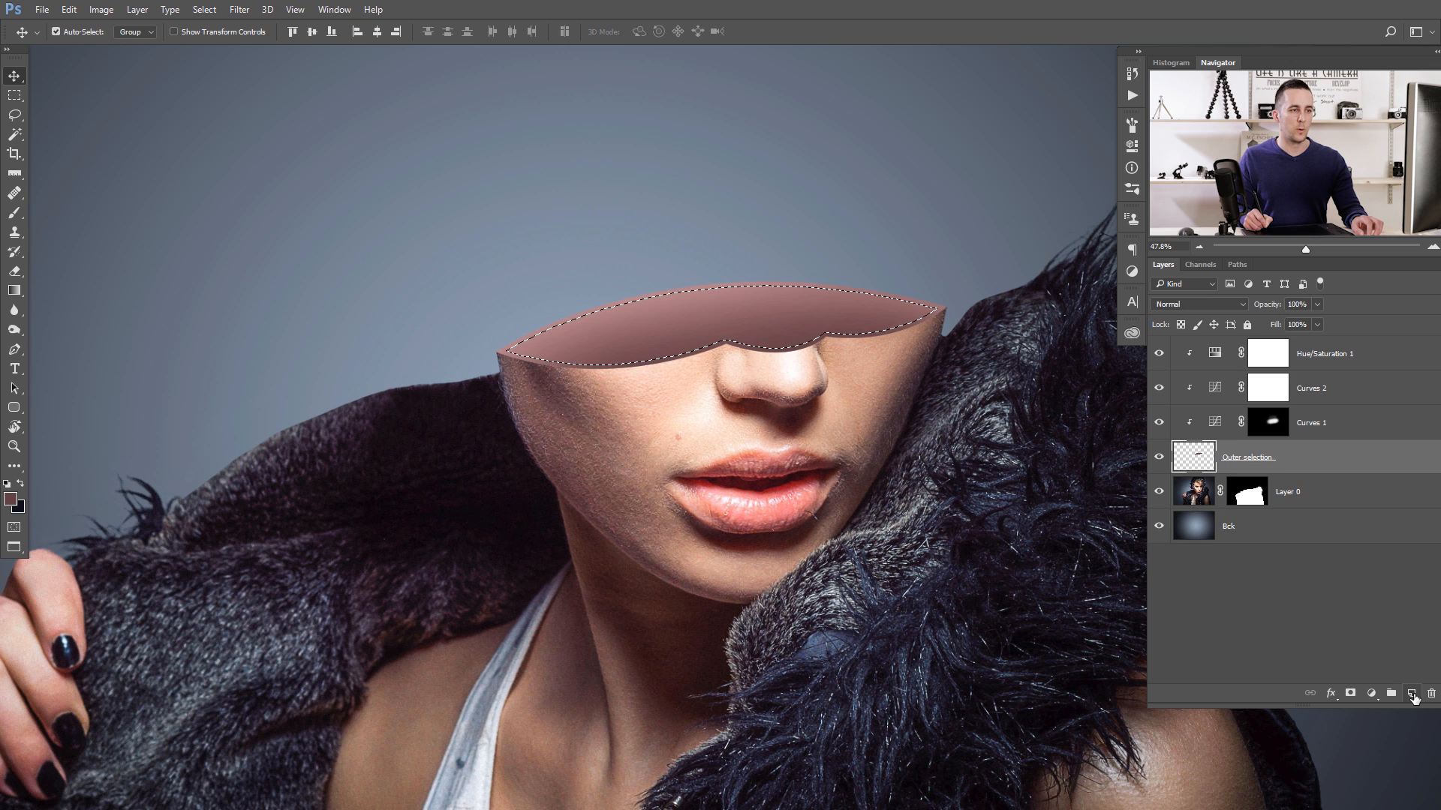
{"action": "left_click", "coordinate": [1411, 693], "text": "ctrl"}
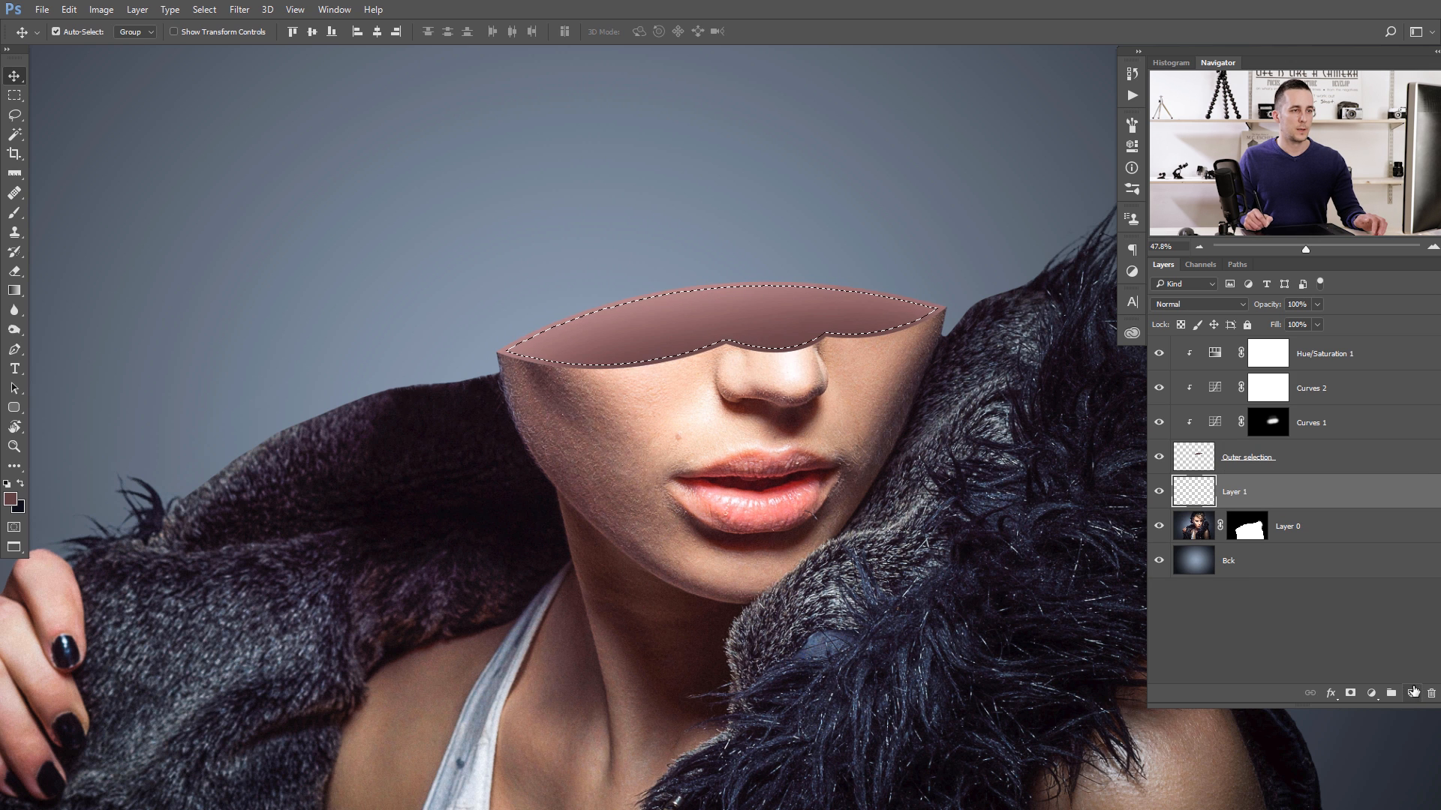
- Name the new layer "Inner selection", fill the contracted selection on it, and deselect
{"action": "double_click", "coordinate": [1237, 496]}
{"action": "type", "text": "I"}
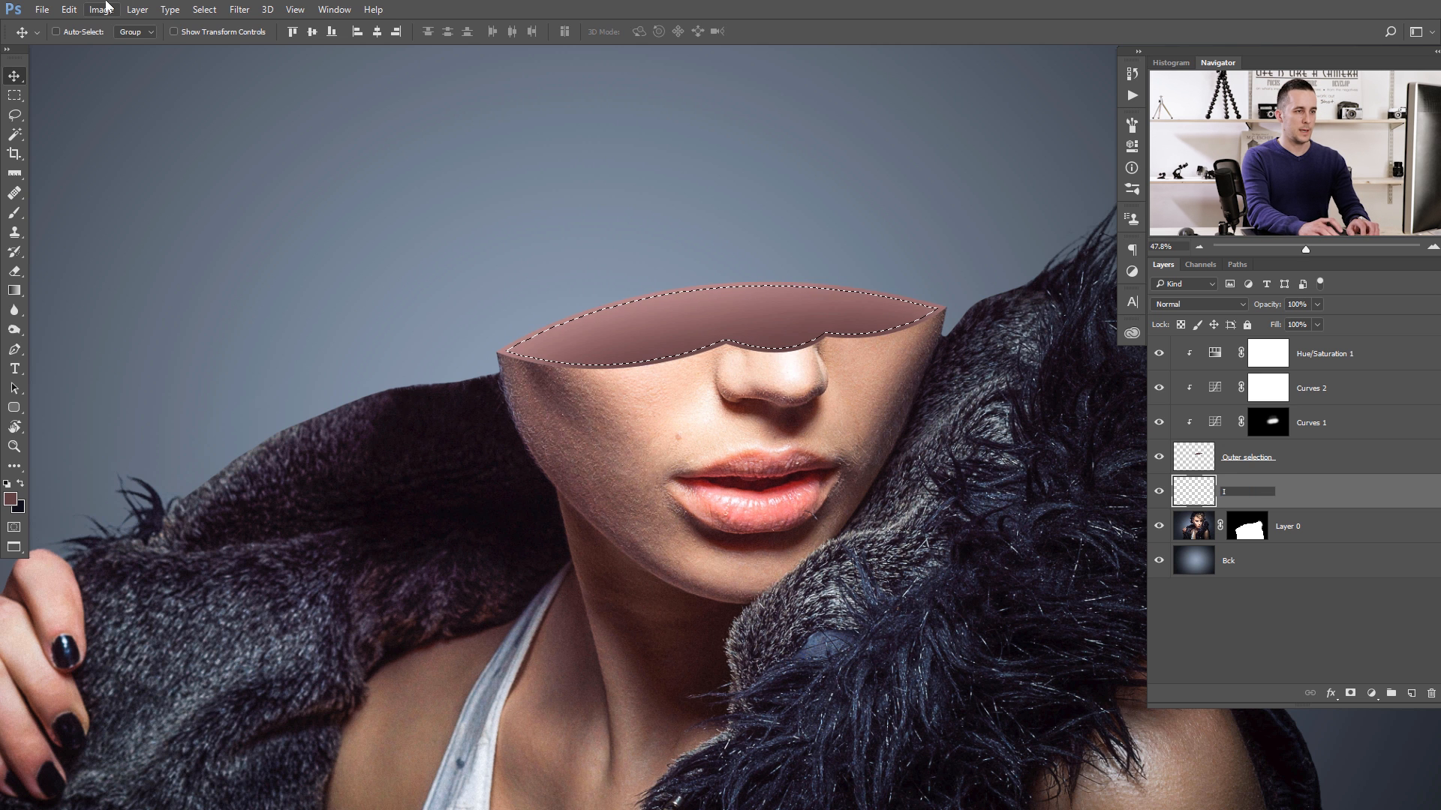
{"action": "type", "text": "nner se"}
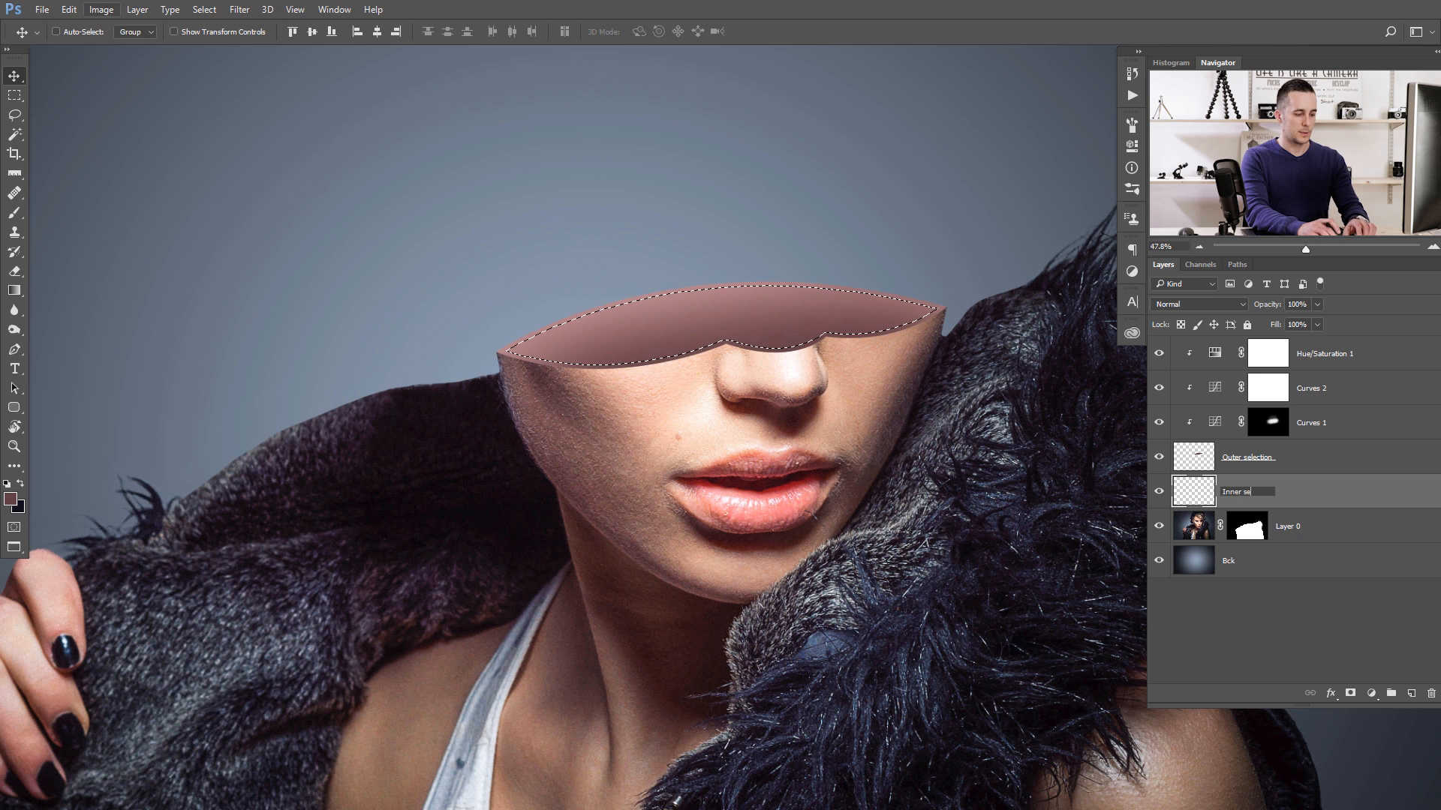
{"action": "type", "text": "lection"}
{"action": "key", "text": "Return"}
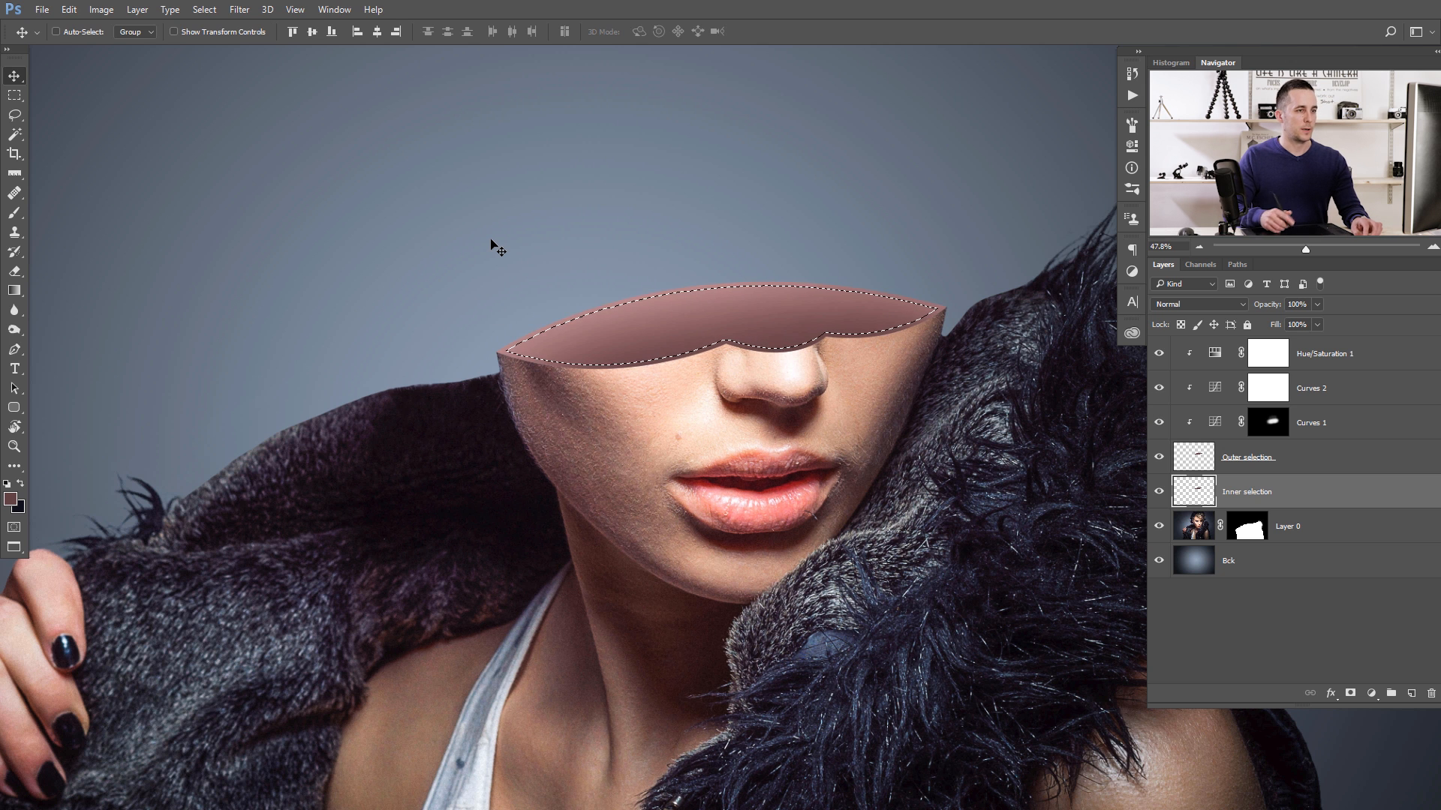
{"action": "key", "text": "ctrl+d"}
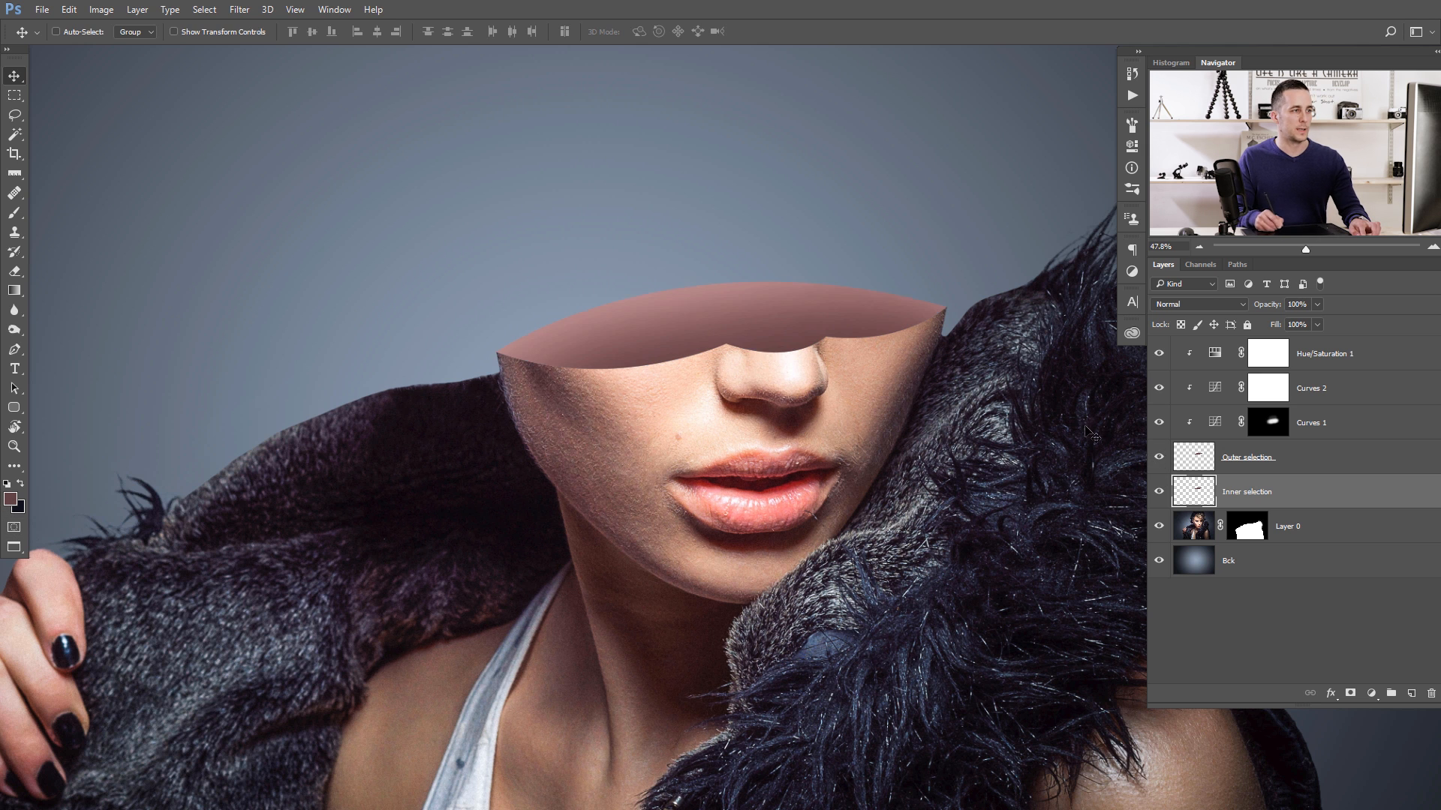
- Select the thin rim by subtracting the Inner selection shape from the Outer selection shape, and add a new layer above Inner selection
{"action": "key", "text": "ctrl"}
{"action": "left_click", "coordinate": [1202, 458], "text": "ctrl"}
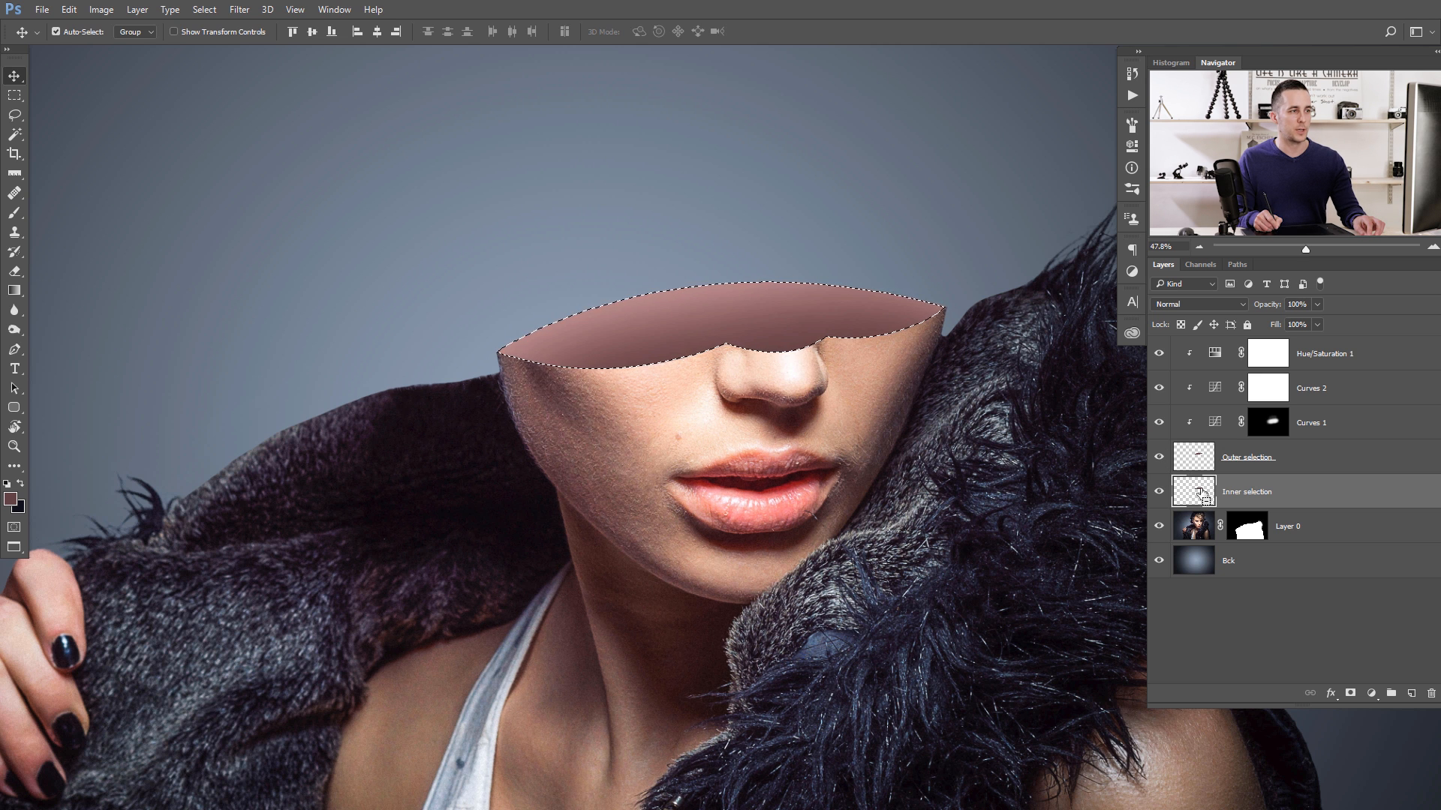
{"action": "left_click", "coordinate": [1199, 493], "text": "ctrl+alt"}
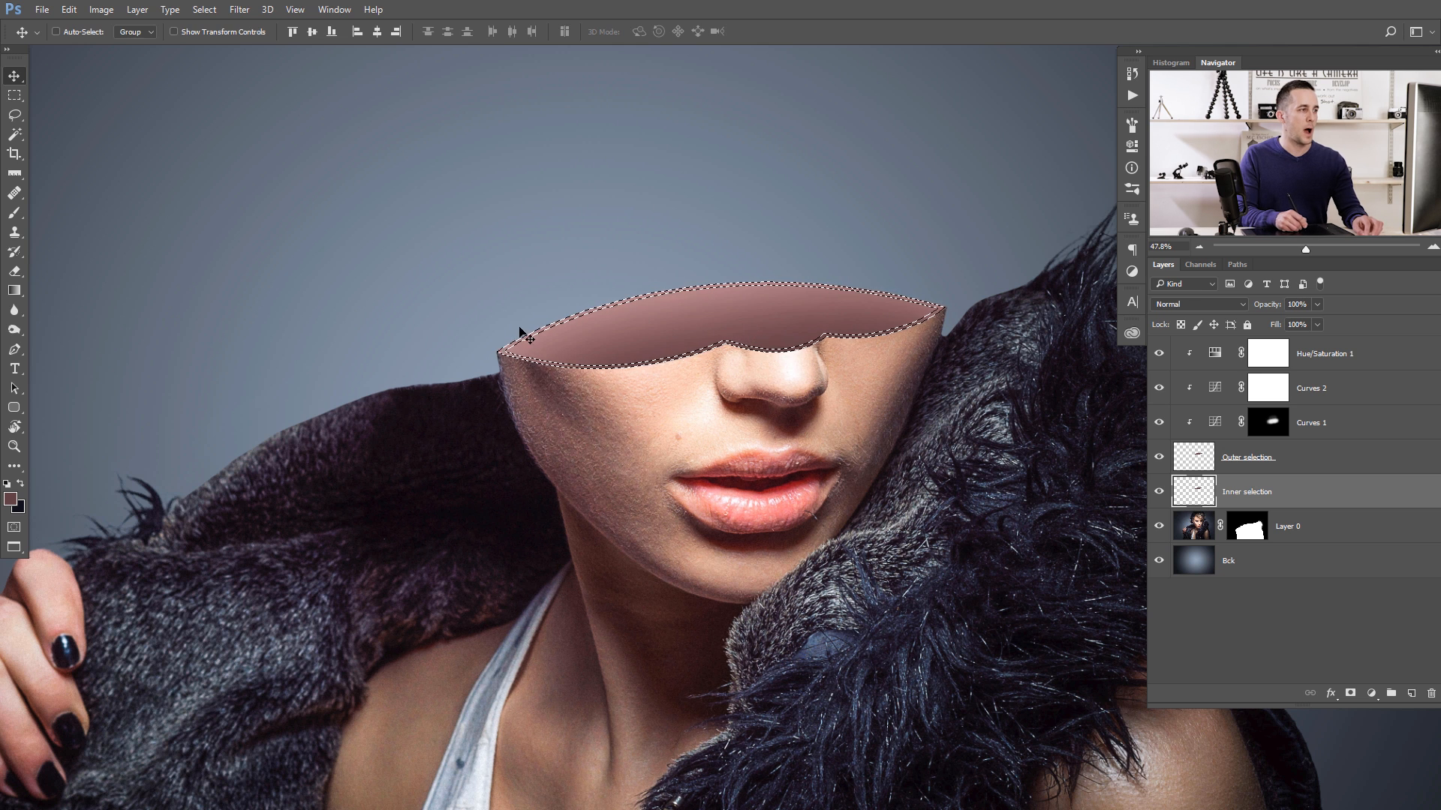
{"action": "scroll", "coordinate": [593, 342], "scroll_direction": "up", "scroll_amount": 3}
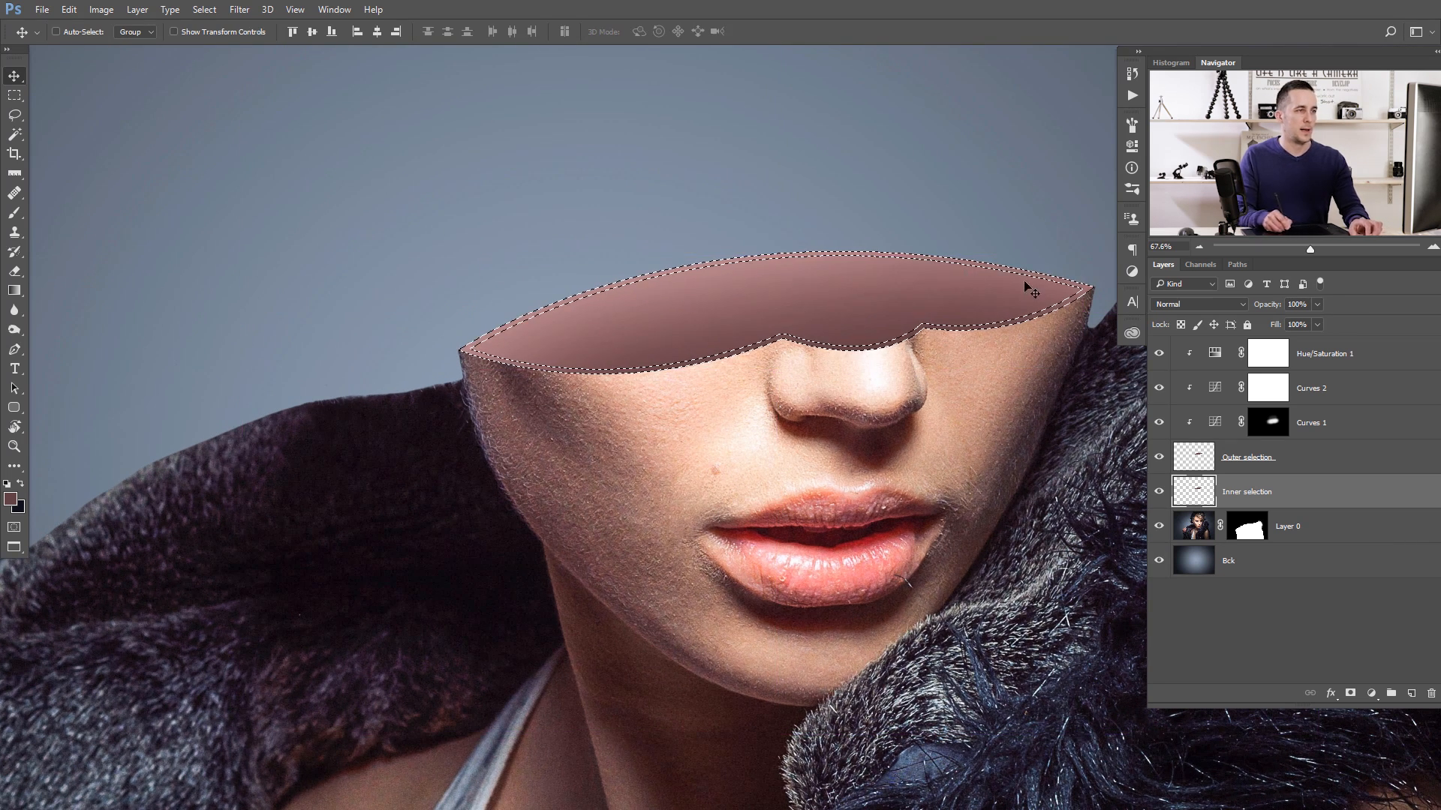
{"action": "left_click_drag", "start_coordinate": [942, 330], "coordinate": [828, 317]}
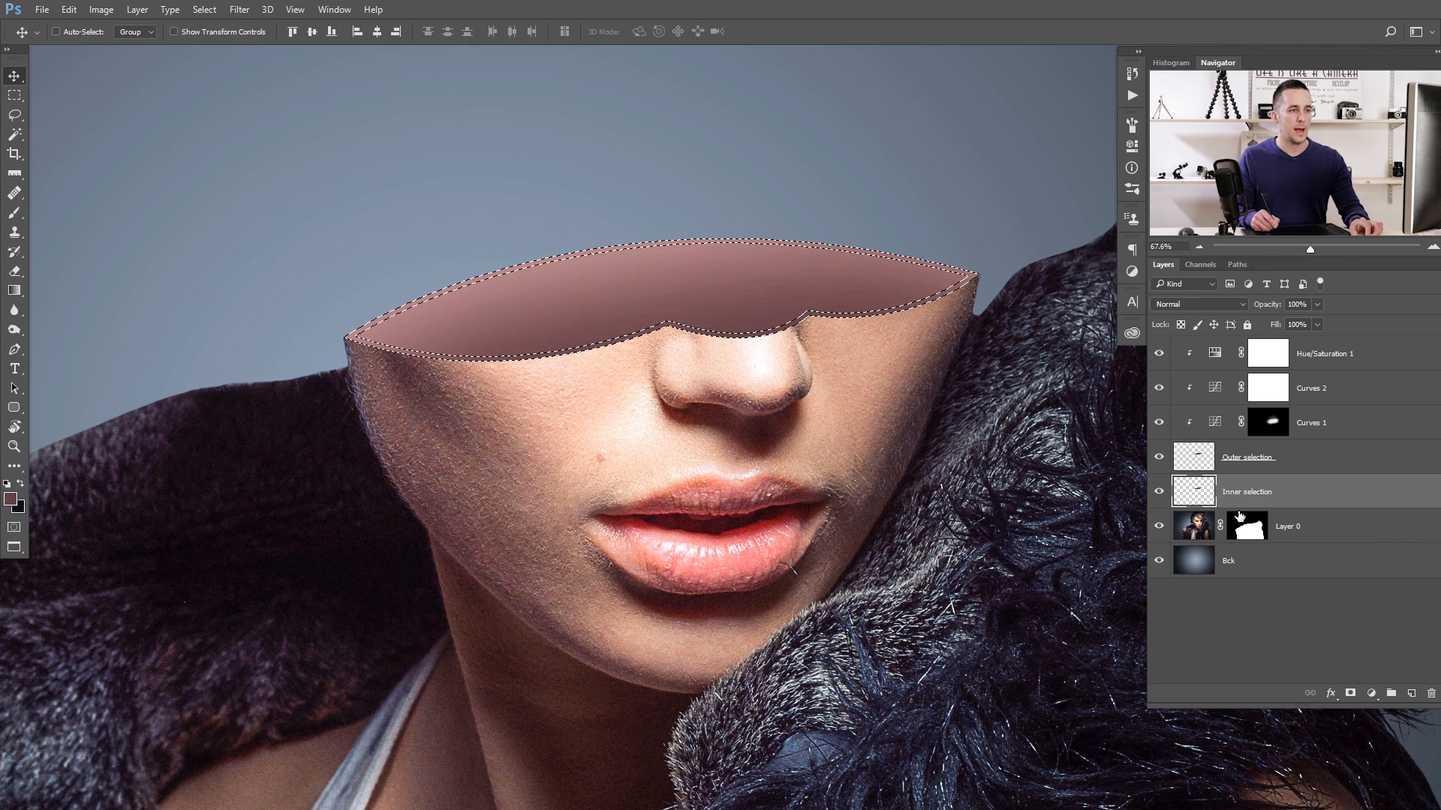
{"action": "left_click", "coordinate": [1411, 693]}
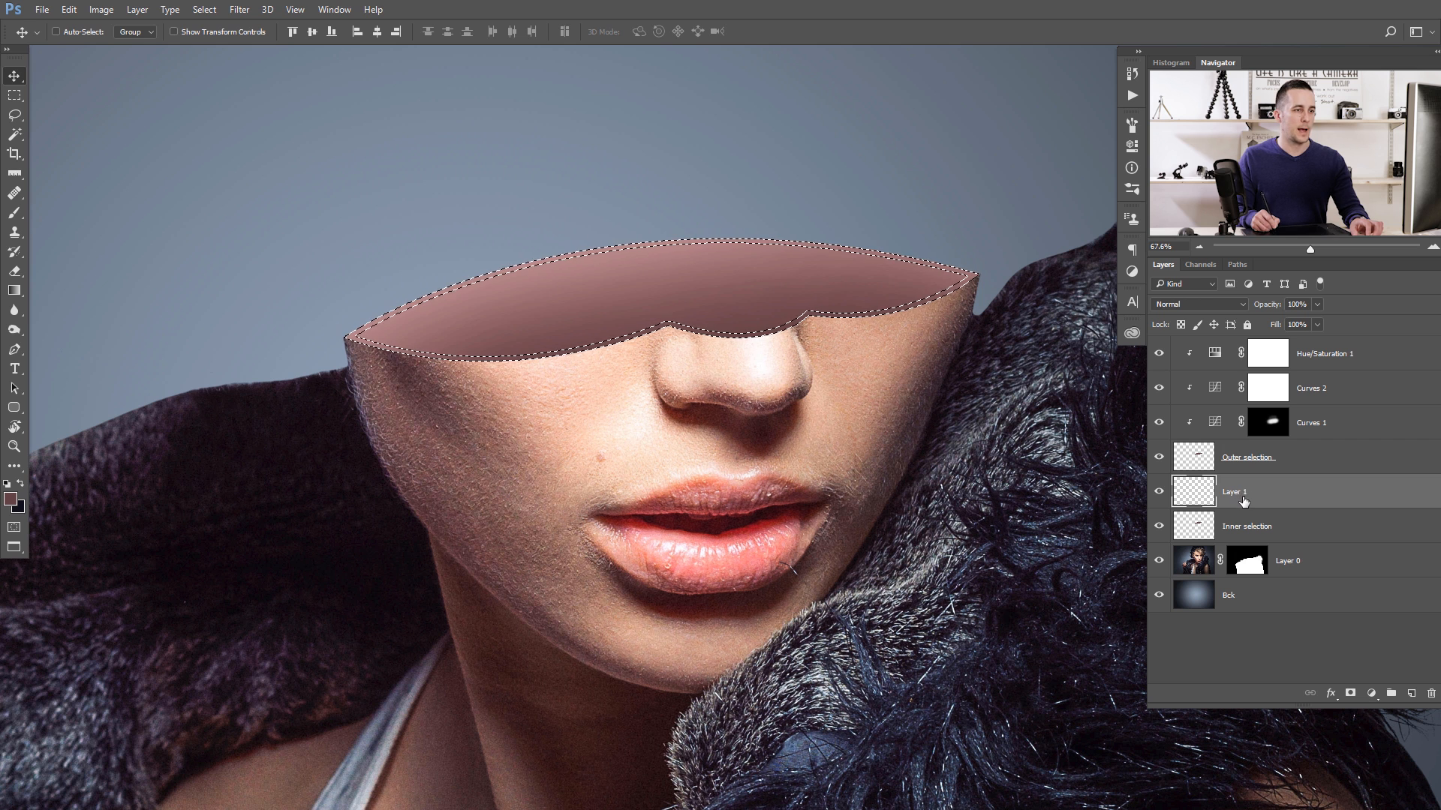
- Move the new layer to the top of the stack, fill the rim selection with light pinkish grey #d2c2c3, and deselect
{"action": "left_click", "coordinate": [12, 501]}
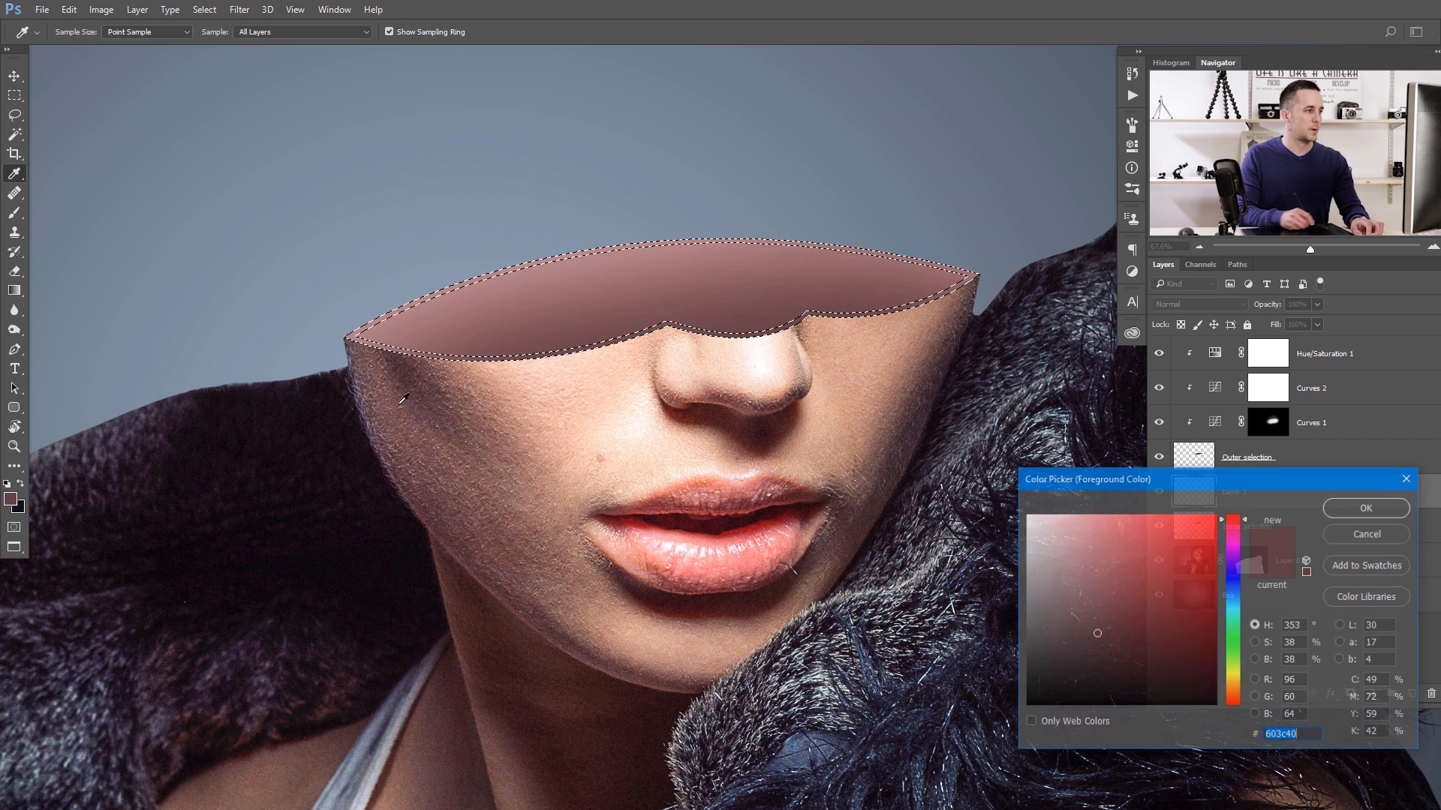
{"action": "left_click", "coordinate": [1024, 551]}
{"action": "left_click", "coordinate": [1040, 549]}
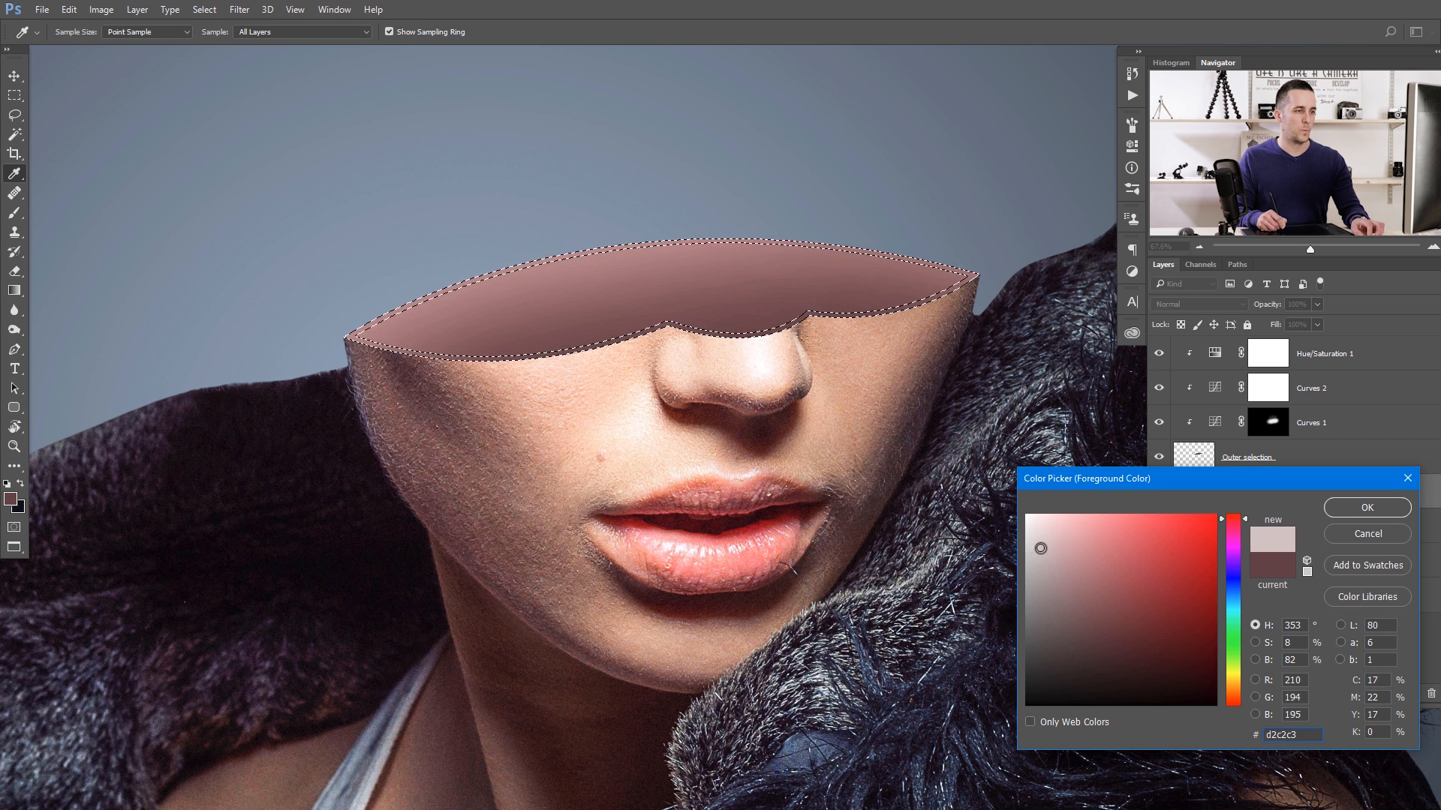
{"action": "left_click", "coordinate": [1347, 507]}
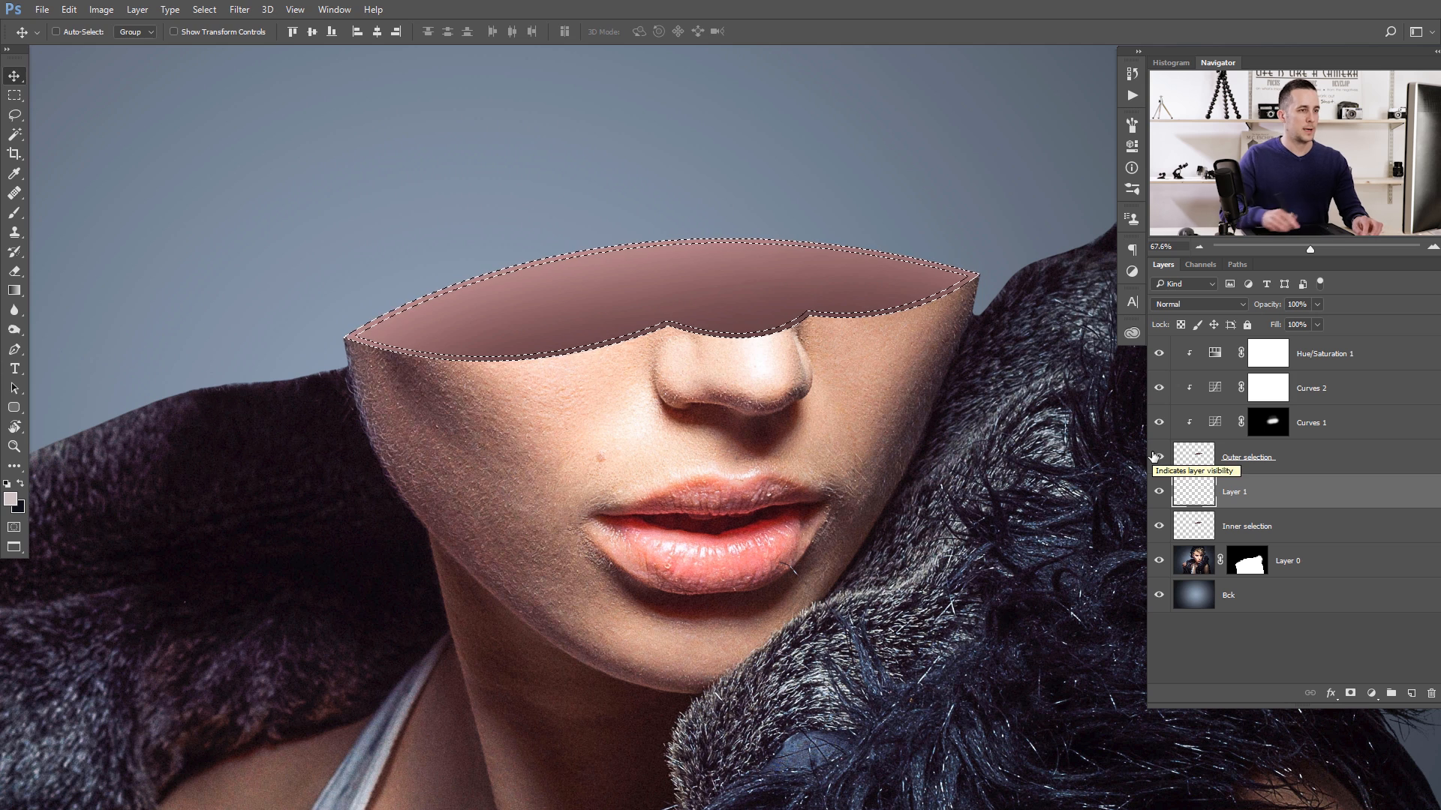
{"action": "left_click_drag", "start_coordinate": [1196, 487], "coordinate": [1199, 344]}
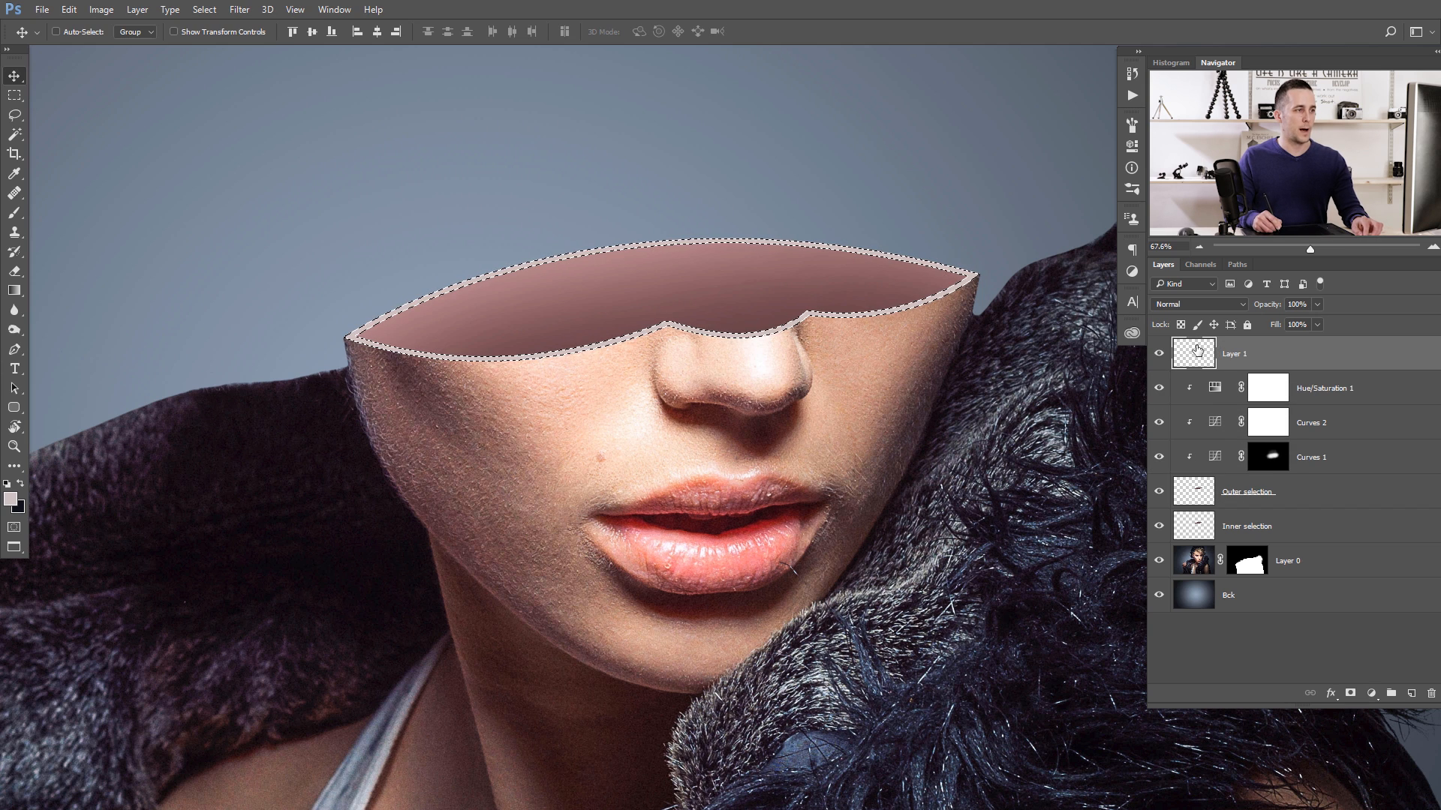
{"action": "key", "text": "ctrl+d"}
- Add a Pattern Overlay effect to the rim layer, Layer 1, using a mottled black-and-white grain pattern
{"action": "left_click_drag", "start_coordinate": [804, 392], "coordinate": [704, 311]}
{"action": "left_click_drag", "start_coordinate": [528, 334], "coordinate": [545, 350]}
{"action": "left_click_drag", "start_coordinate": [575, 353], "coordinate": [578, 335]}
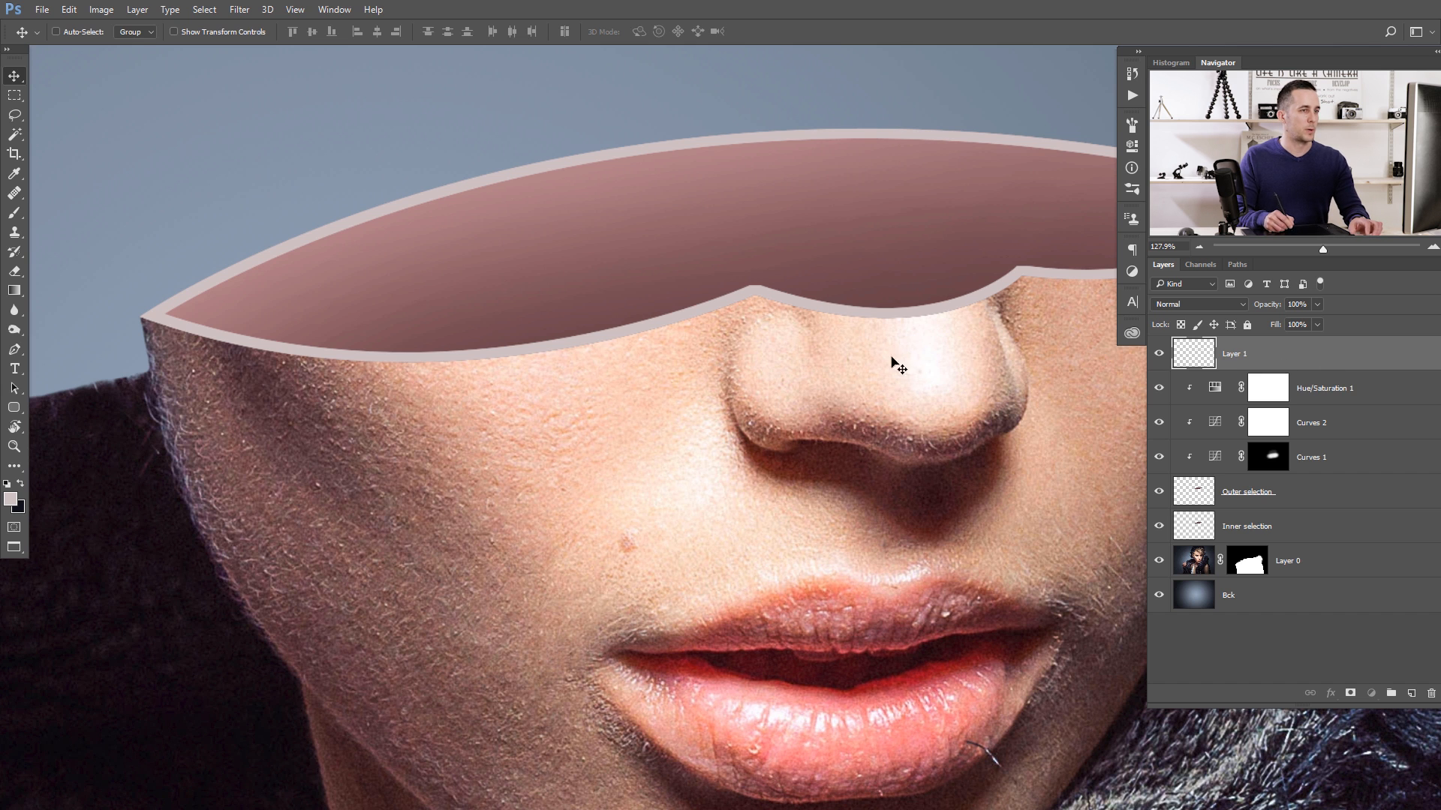
{"action": "double_click", "coordinate": [1268, 353]}
{"action": "left_click_drag", "start_coordinate": [949, 318], "coordinate": [1048, 336]}
{"action": "left_click", "coordinate": [938, 580]}
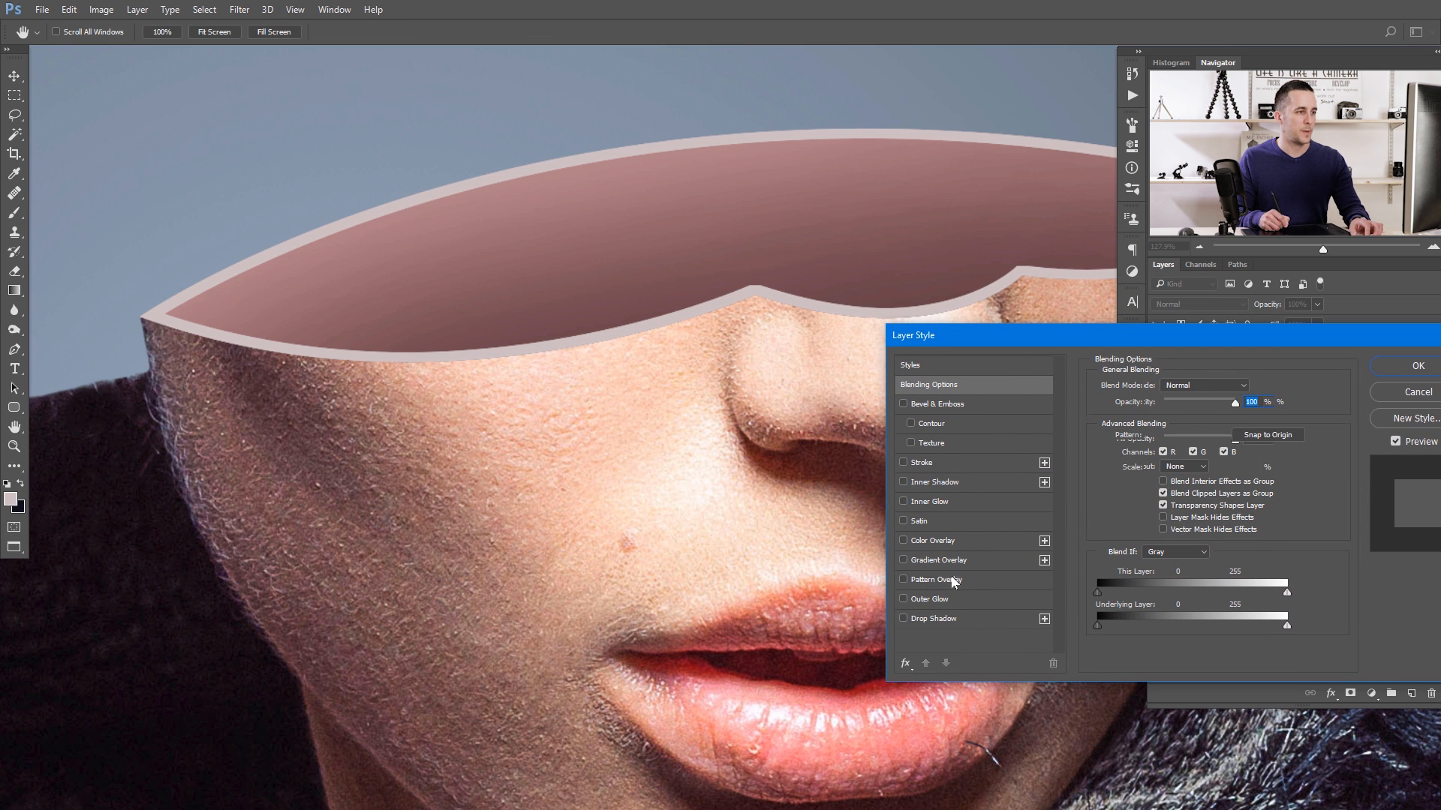
{"action": "left_click", "coordinate": [1197, 437]}
{"action": "left_click", "coordinate": [1154, 506]}
{"action": "left_click", "coordinate": [1176, 506]}
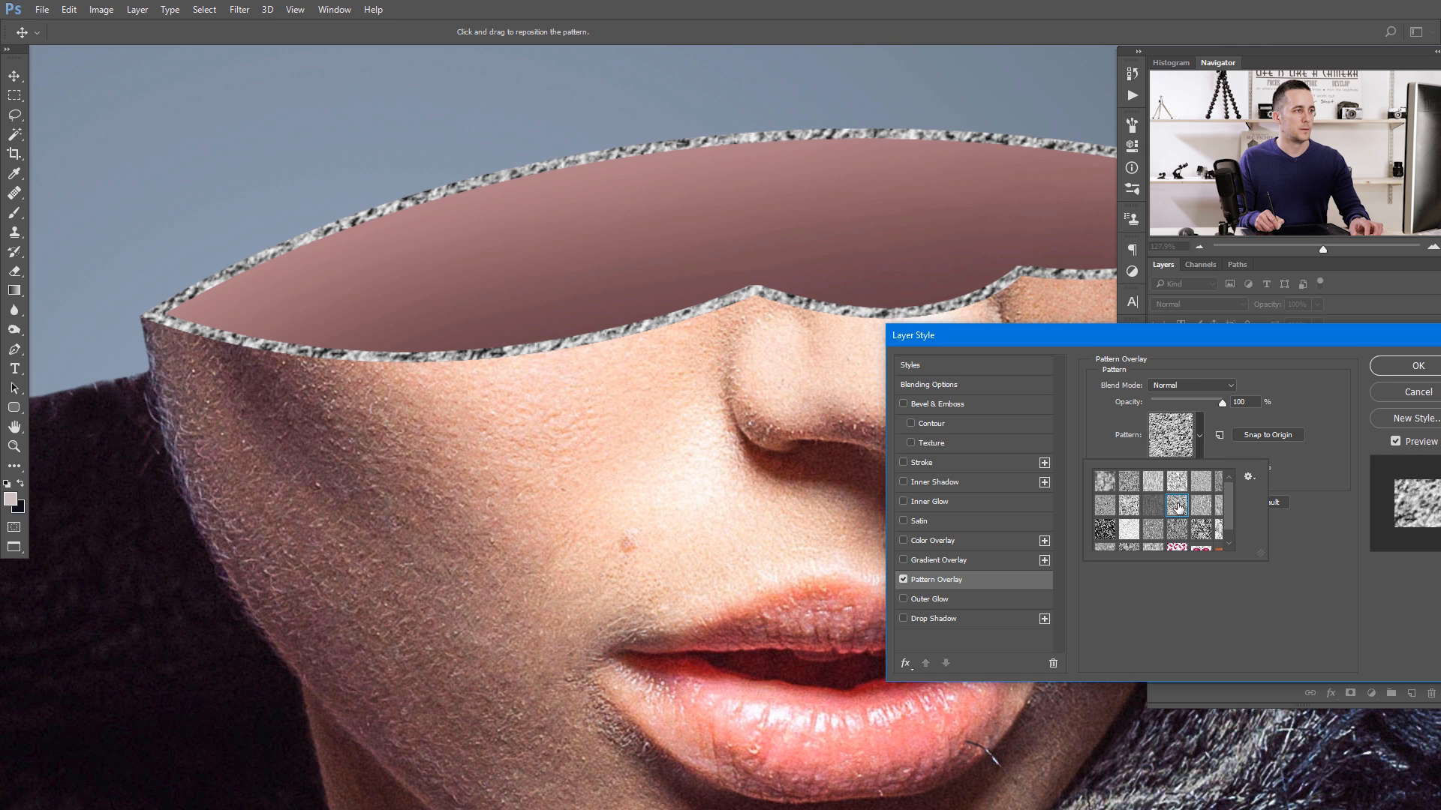
{"action": "left_click", "coordinate": [1164, 529]}
{"action": "left_click", "coordinate": [1179, 530]}
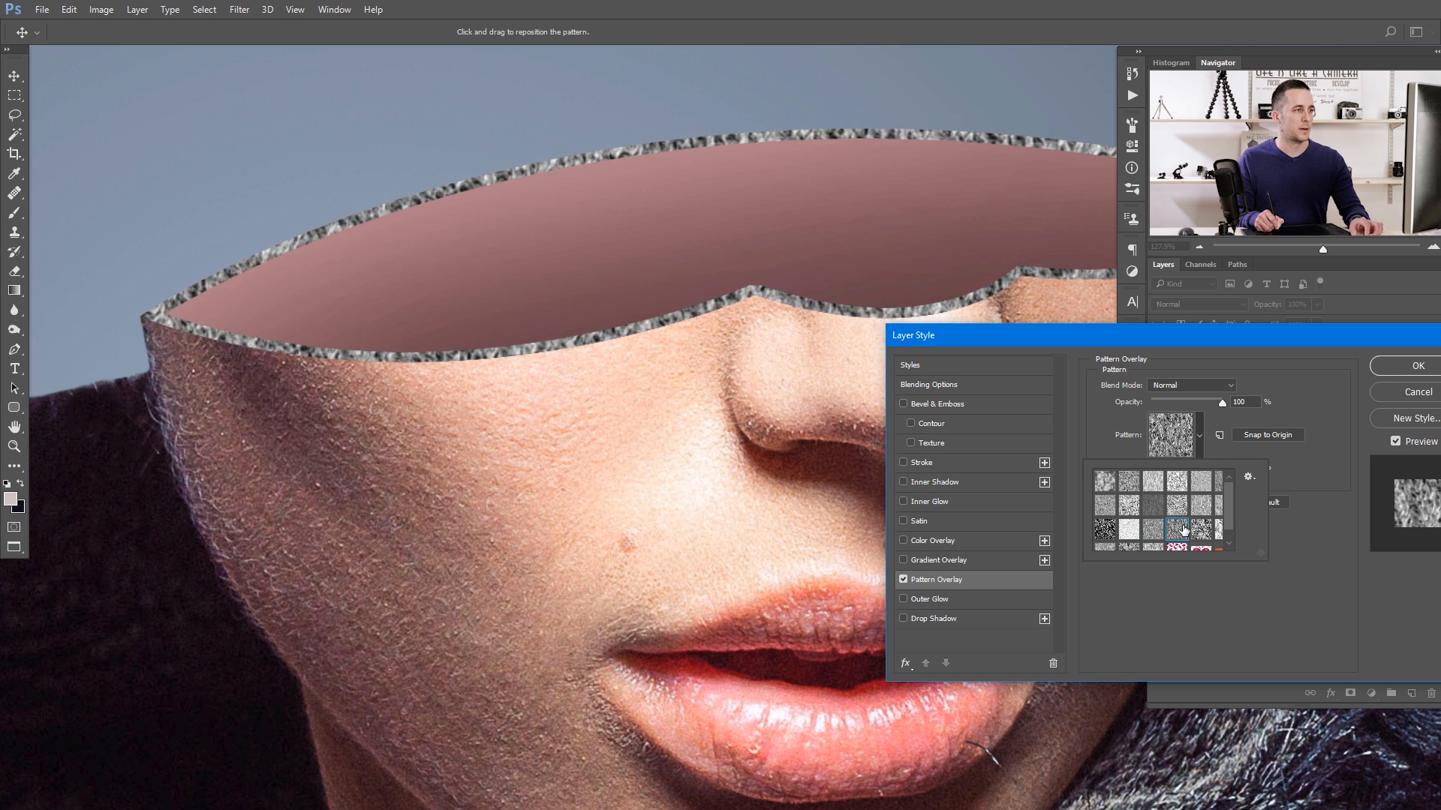
- Set the rim's Pattern Overlay to Linear Light at 15% opacity and 23% scale, and apply the layer style
{"action": "left_click", "coordinate": [1204, 386]}
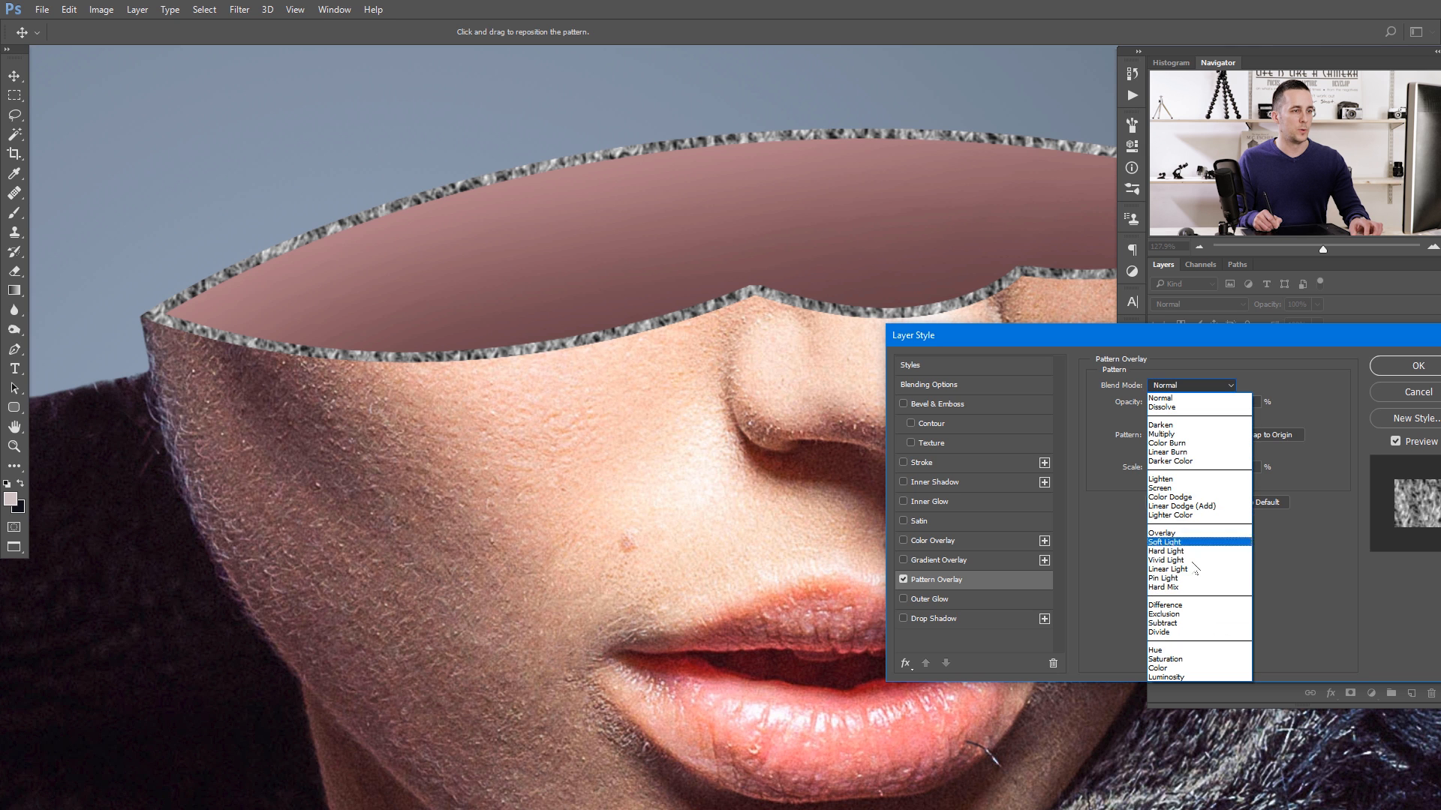
{"action": "left_click", "coordinate": [1194, 572]}
{"action": "left_click_drag", "start_coordinate": [1222, 403], "coordinate": [1161, 407]}
{"action": "left_click_drag", "start_coordinate": [1181, 468], "coordinate": [1159, 472]}
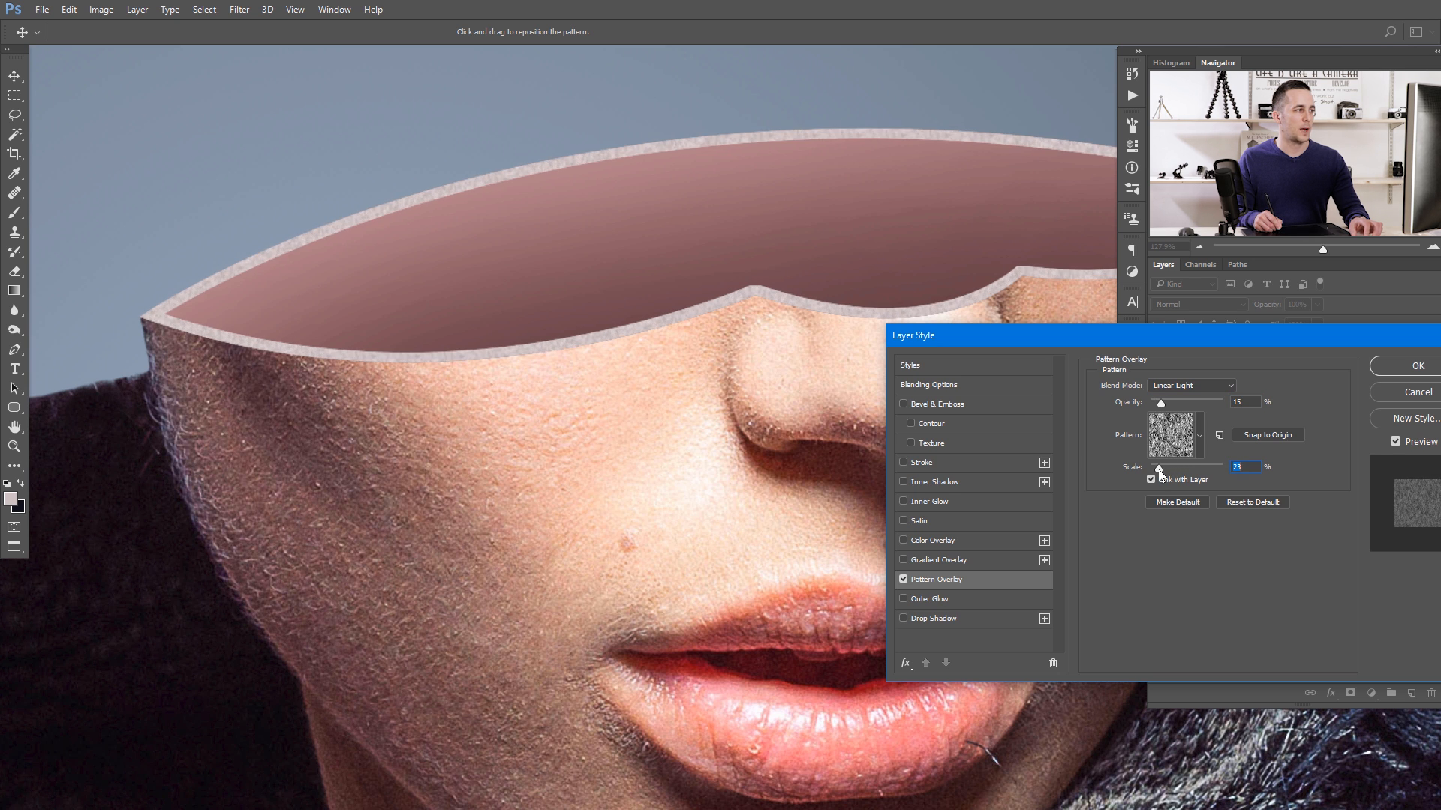
{"action": "left_click_drag", "start_coordinate": [1280, 337], "coordinate": [1118, 383]}
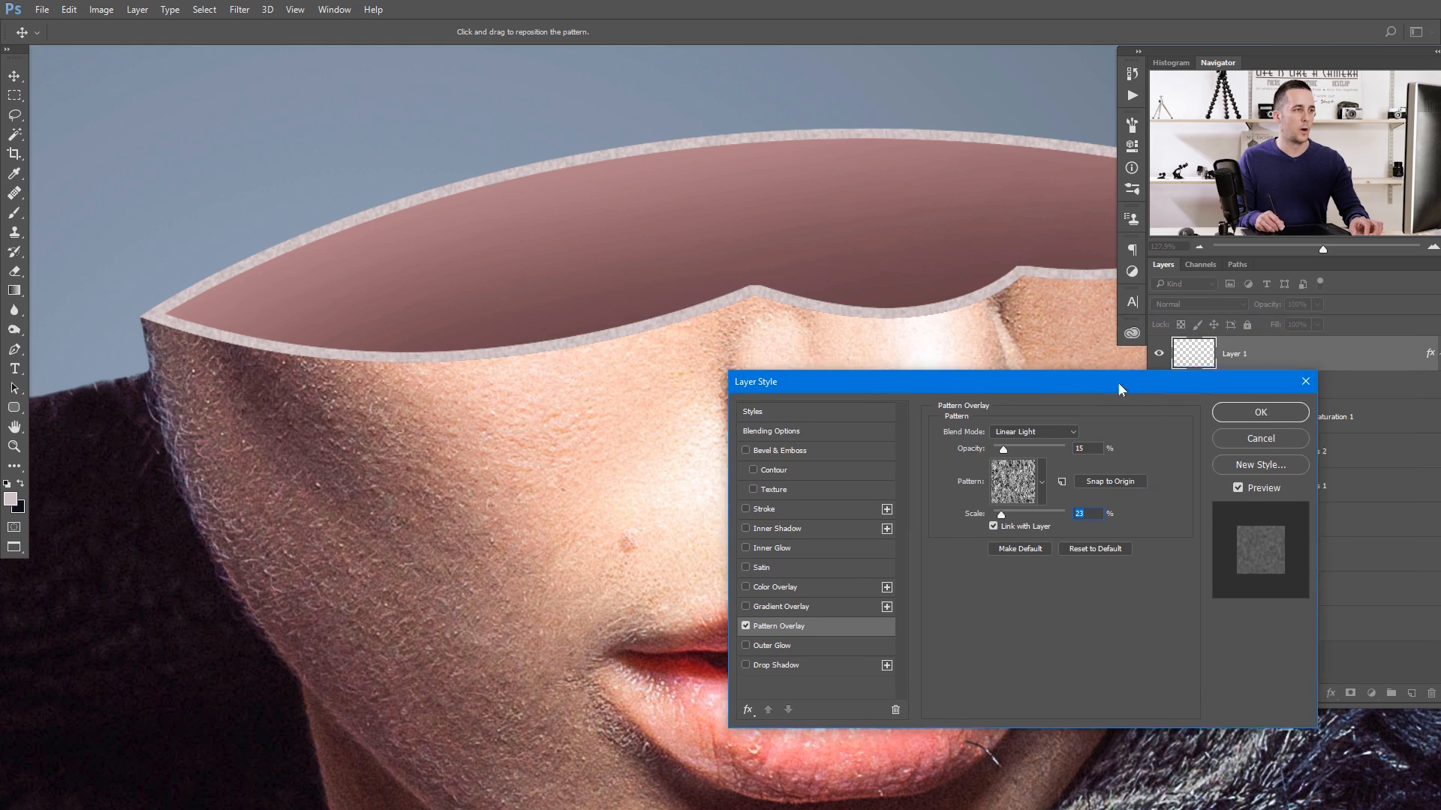
{"action": "left_click", "coordinate": [1260, 410]}
- Rename the rim layer, Layer 1, as "Edge"
{"action": "left_click_drag", "start_coordinate": [783, 362], "coordinate": [699, 376]}
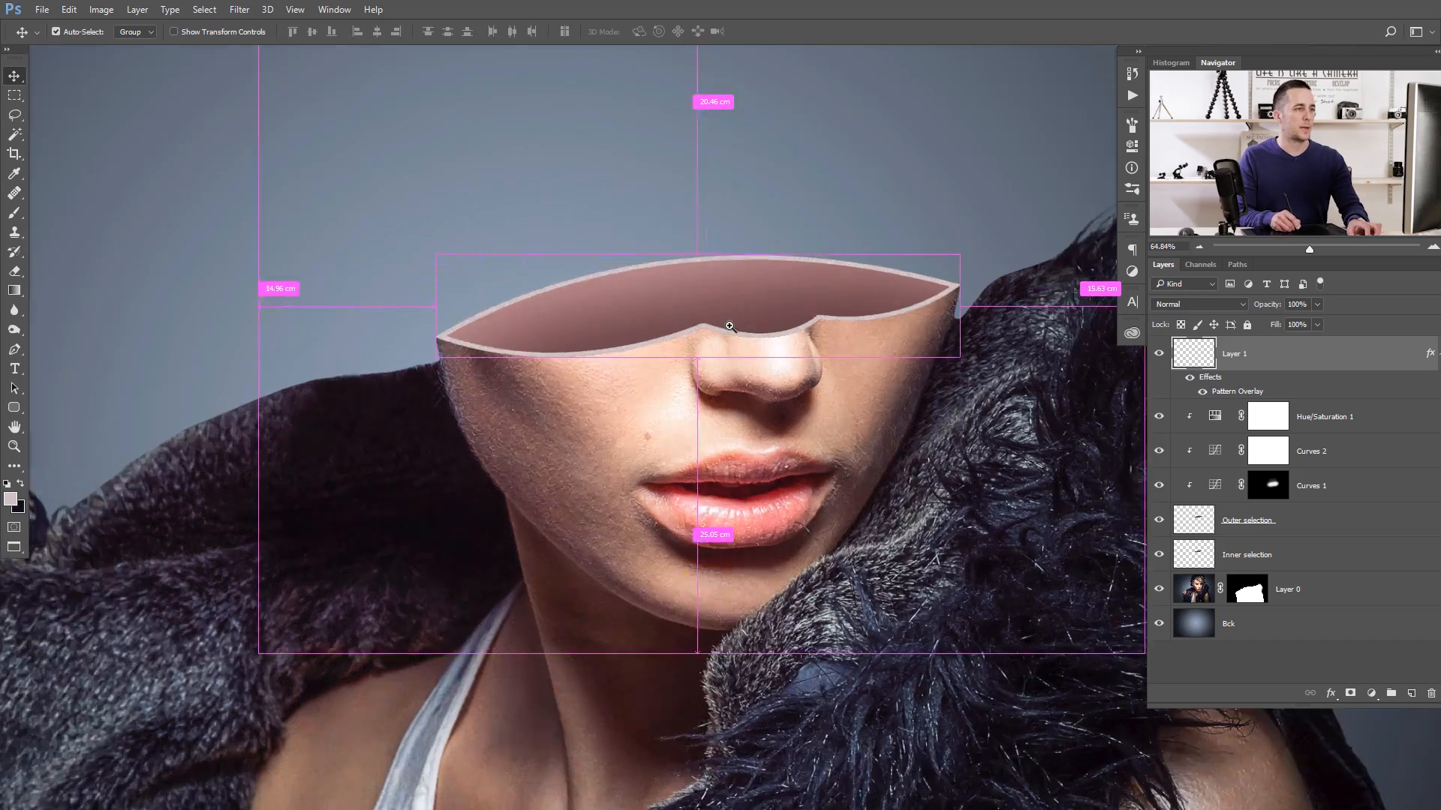
{"action": "mouse_move", "coordinate": [713, 322]}
{"action": "left_mouse_down"}
{"action": "mouse_move", "coordinate": [685, 330]}
{"action": "mouse_move", "coordinate": [710, 346]}
{"action": "left_mouse_up"}
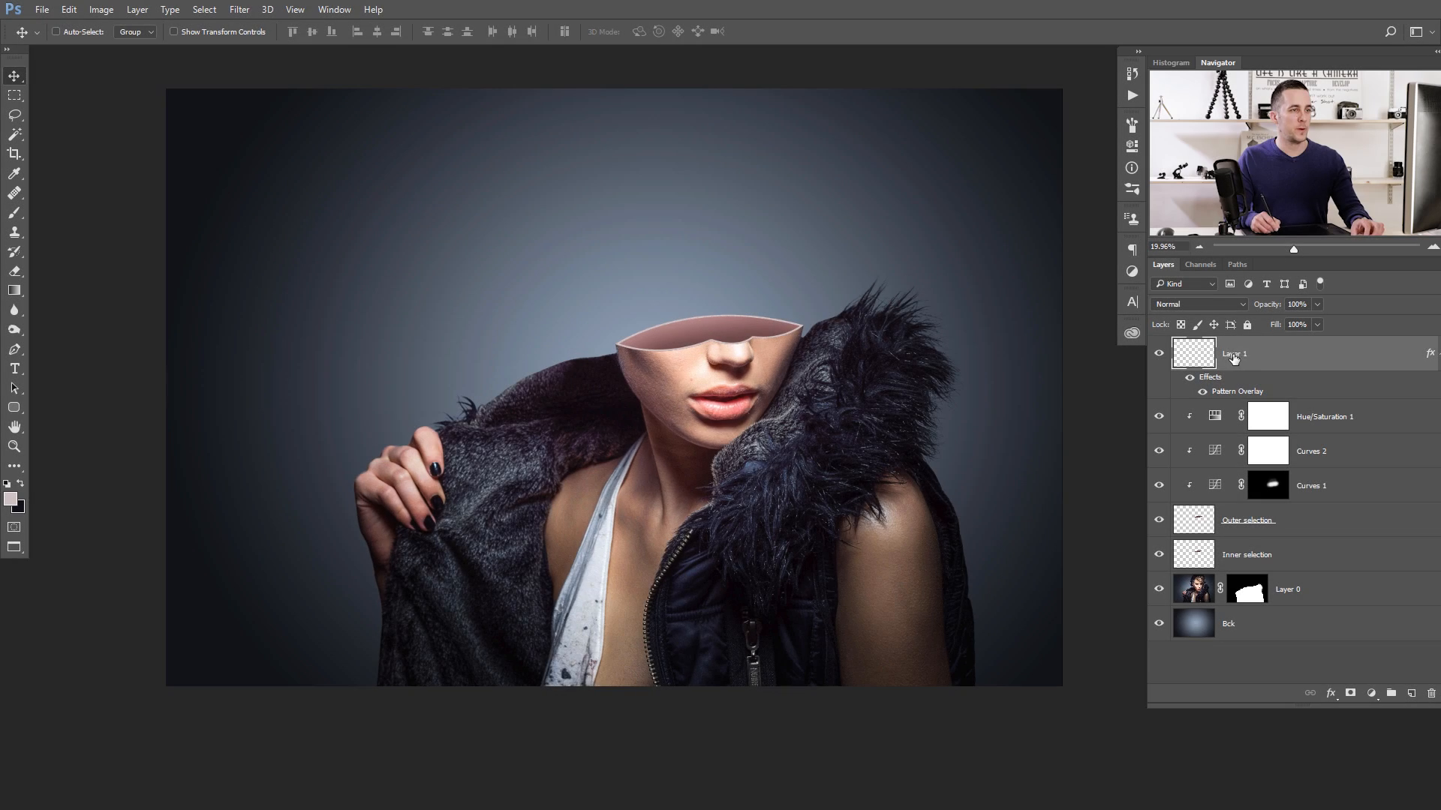
{"action": "double_click", "coordinate": [1234, 356]}
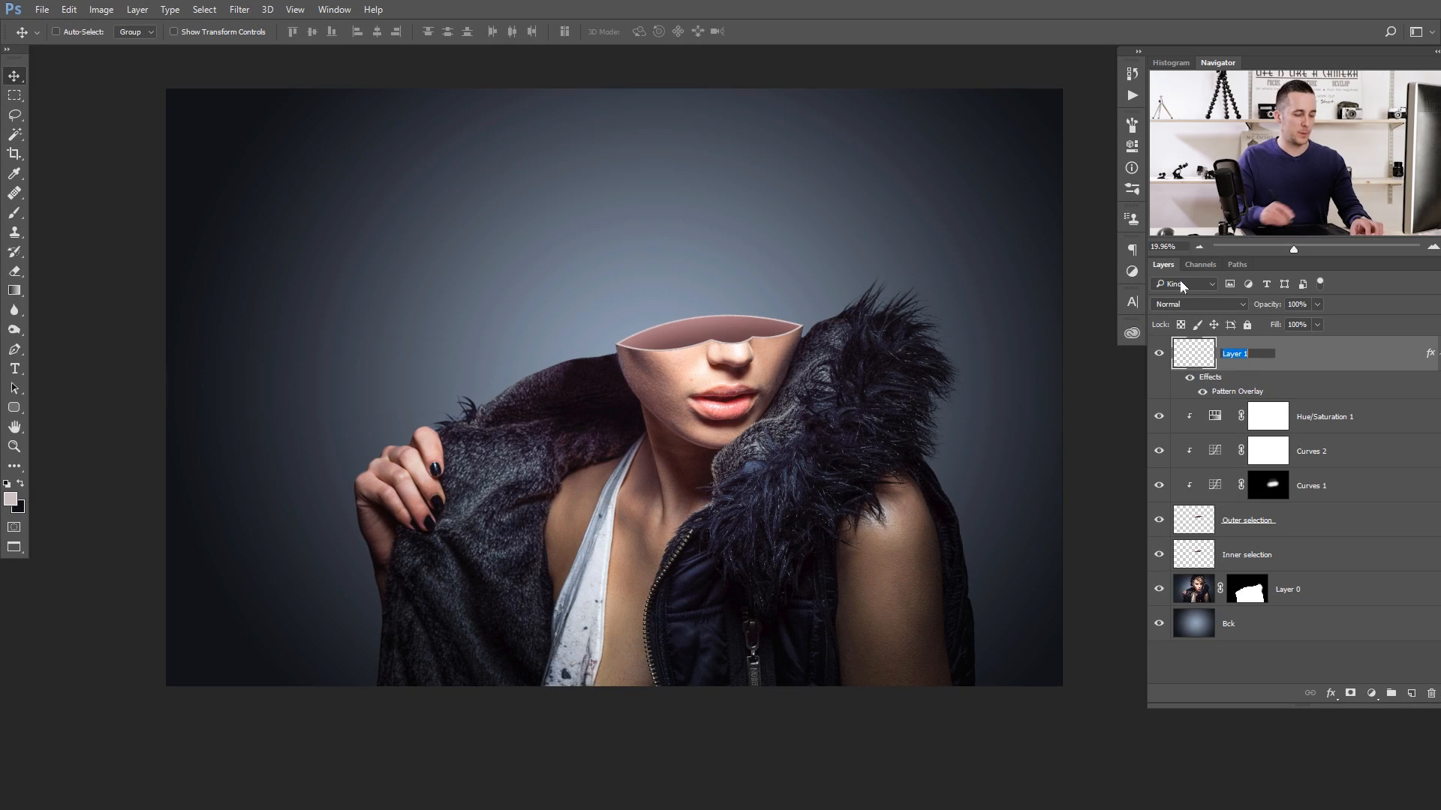
{"action": "type", "text": "Edge"}
{"action": "key", "text": "Return"}
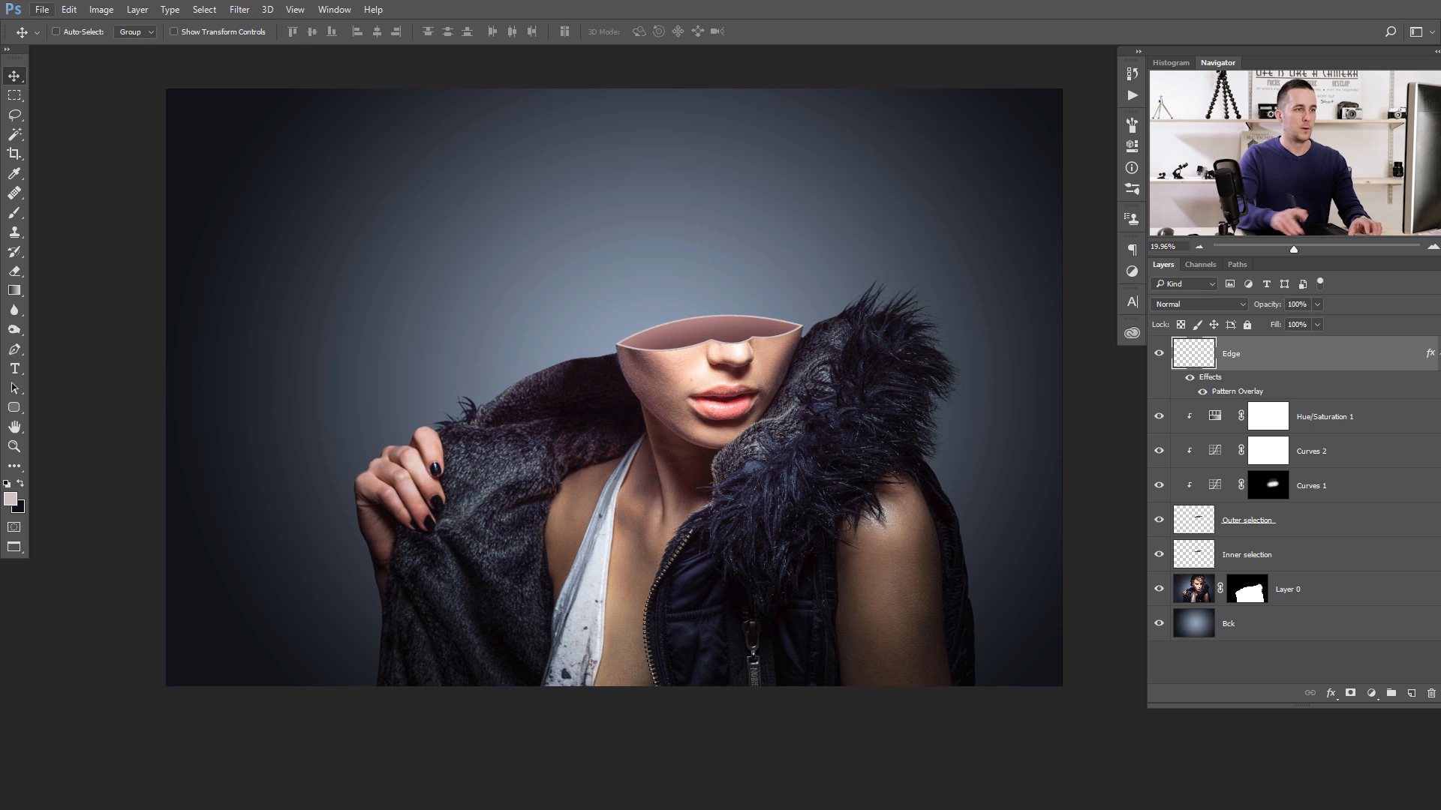
- Group all layers from Edge down to Layer 0 and name the group "Face 01"
{"action": "left_click", "coordinate": [1197, 588], "text": "shift"}
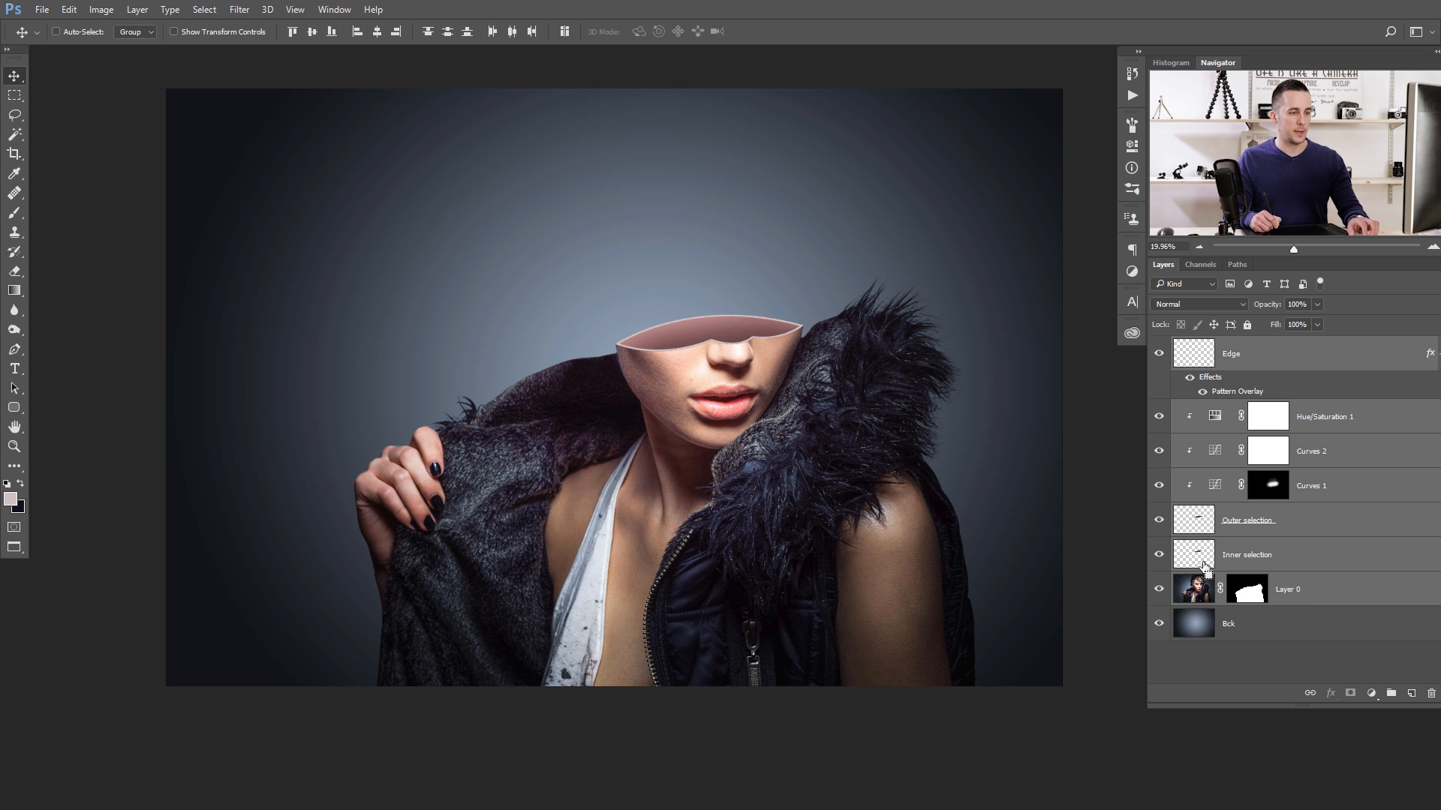
{"action": "key", "text": "ctrl+g"}
{"action": "double_click", "coordinate": [1220, 346]}
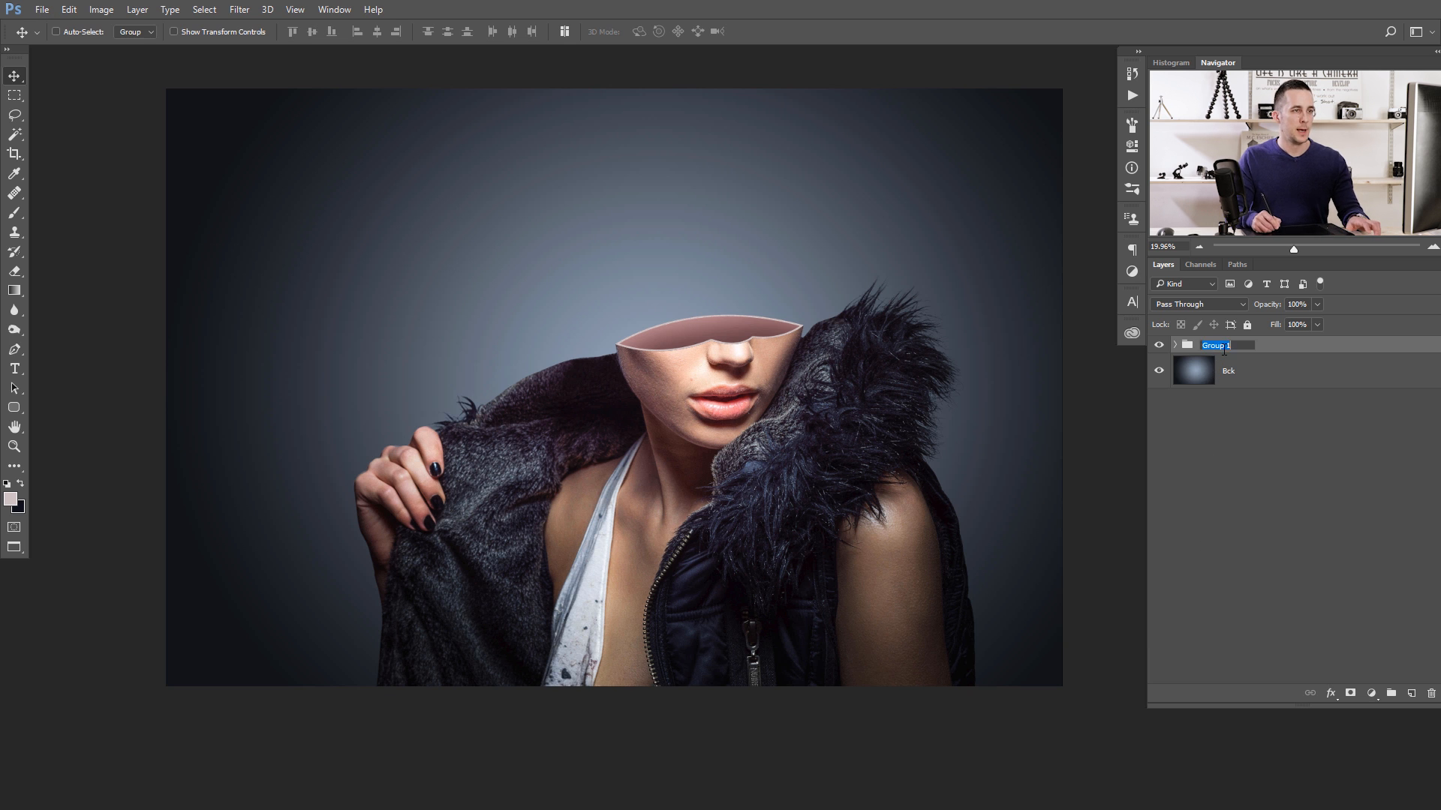
{"action": "type", "text": "Face"}
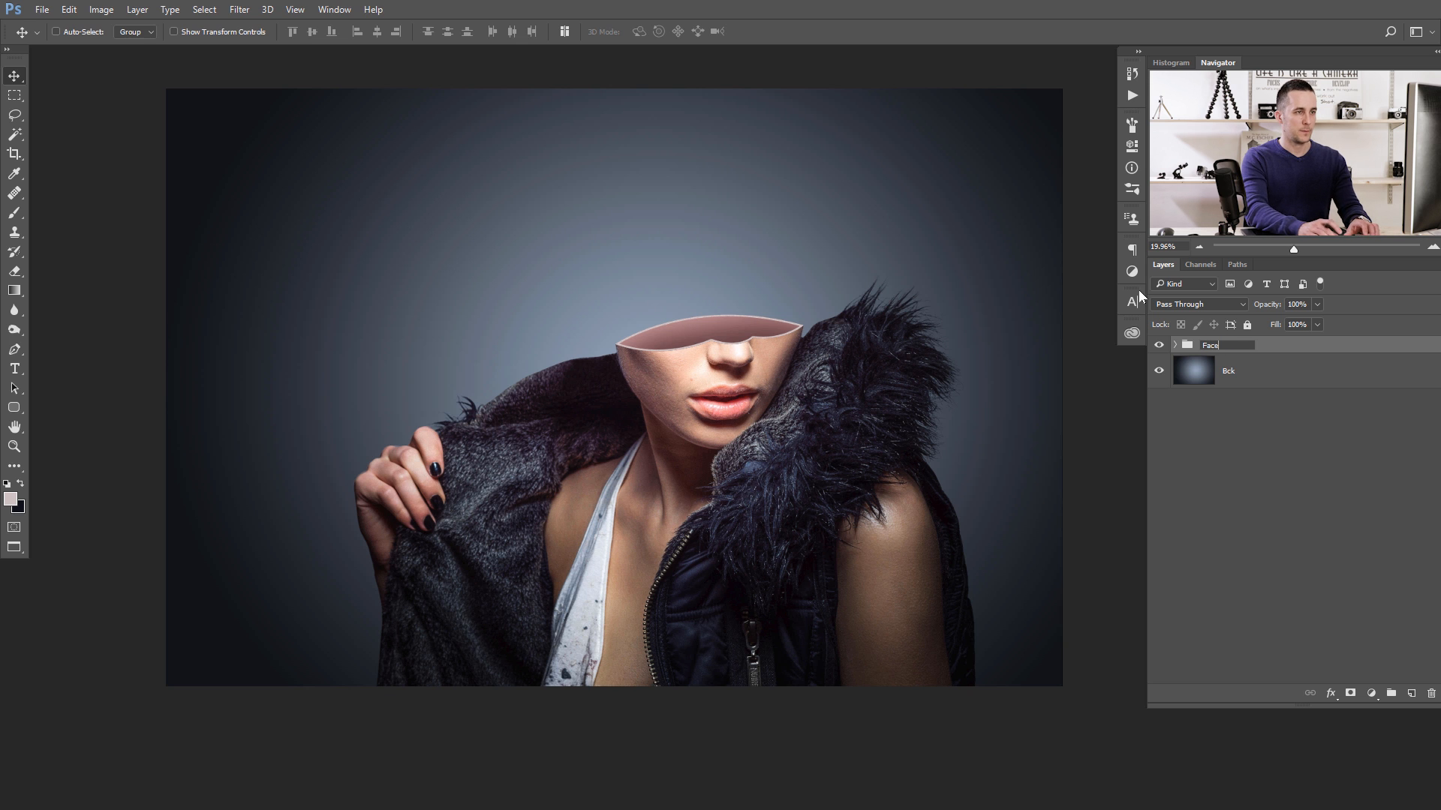
{"action": "type", "text": "01"}
{"action": "key", "text": "Return"}
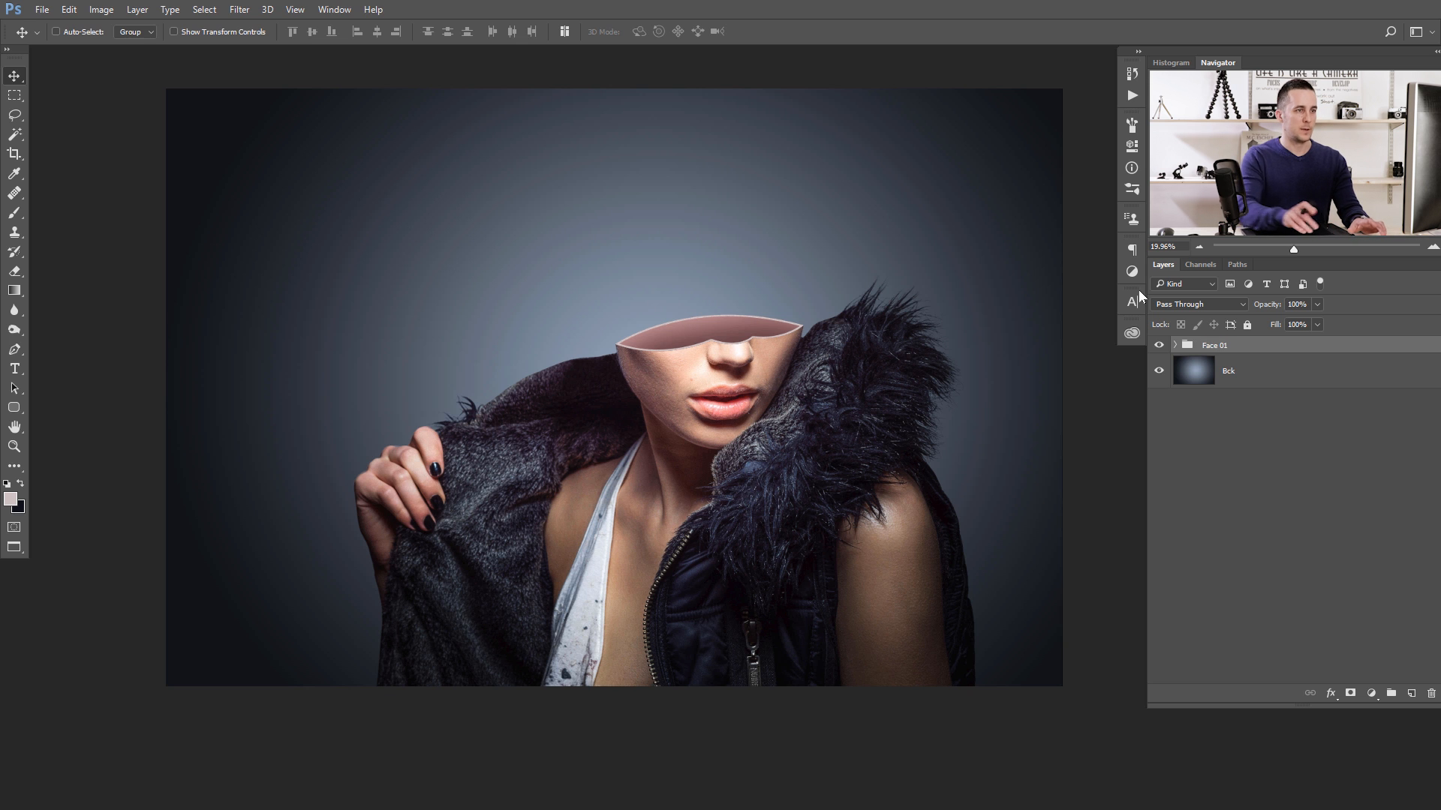
- Hide the Bck layer, stamp the visible layers into a new merged layer above Face 01, and show Bck again
{"action": "left_click", "coordinate": [1175, 345]}
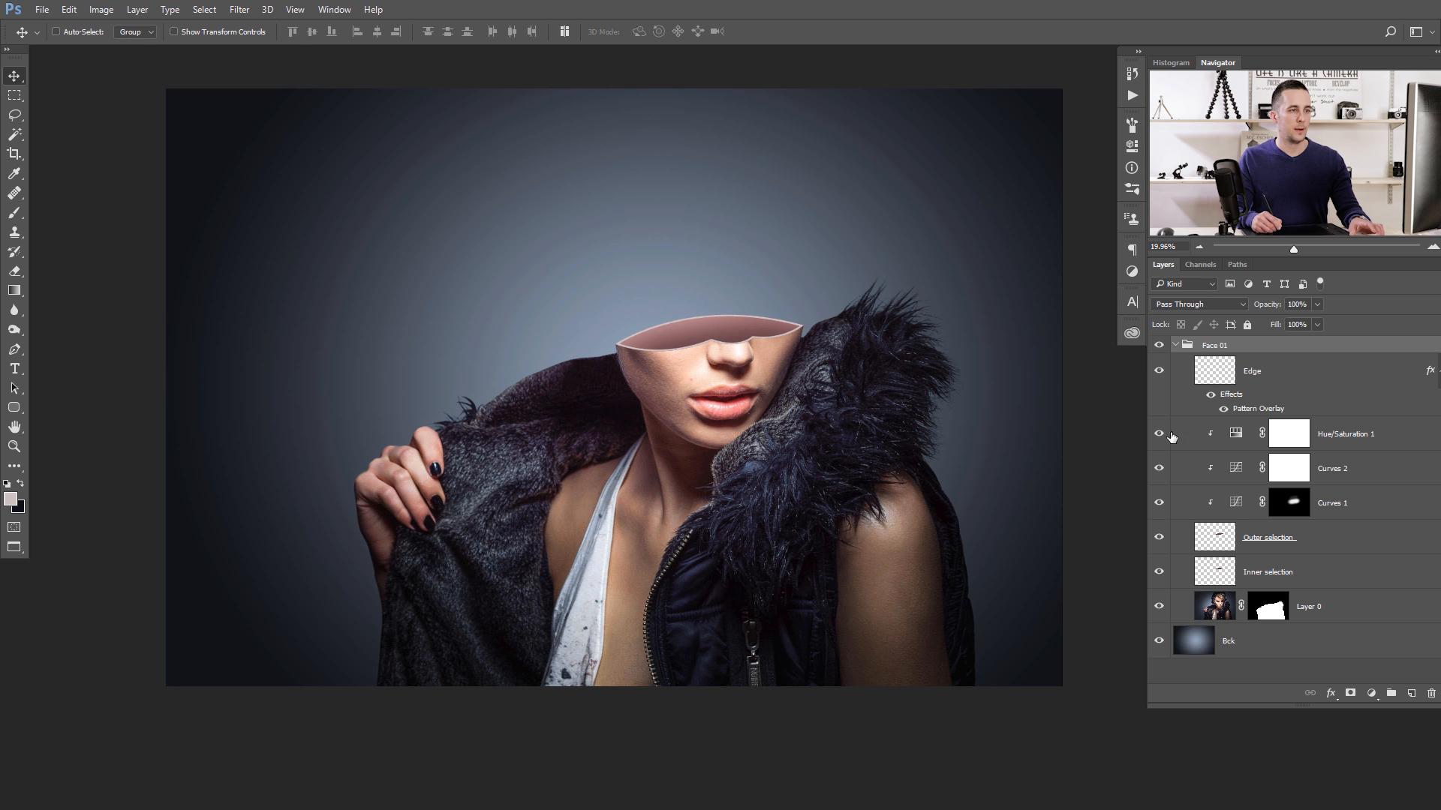
{"action": "left_click", "coordinate": [1159, 641]}
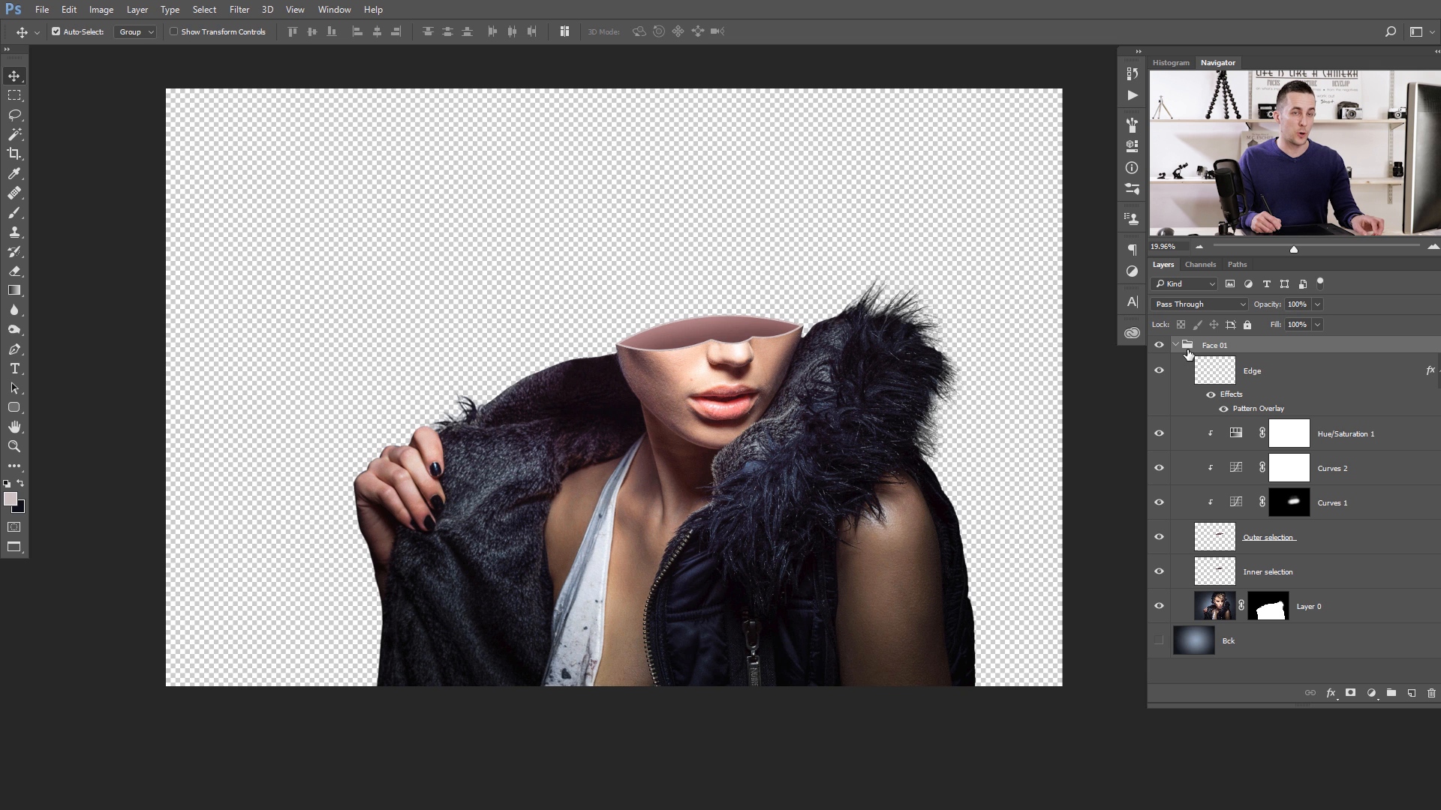
{"action": "key", "text": "ctrl+shift+alt+e"}
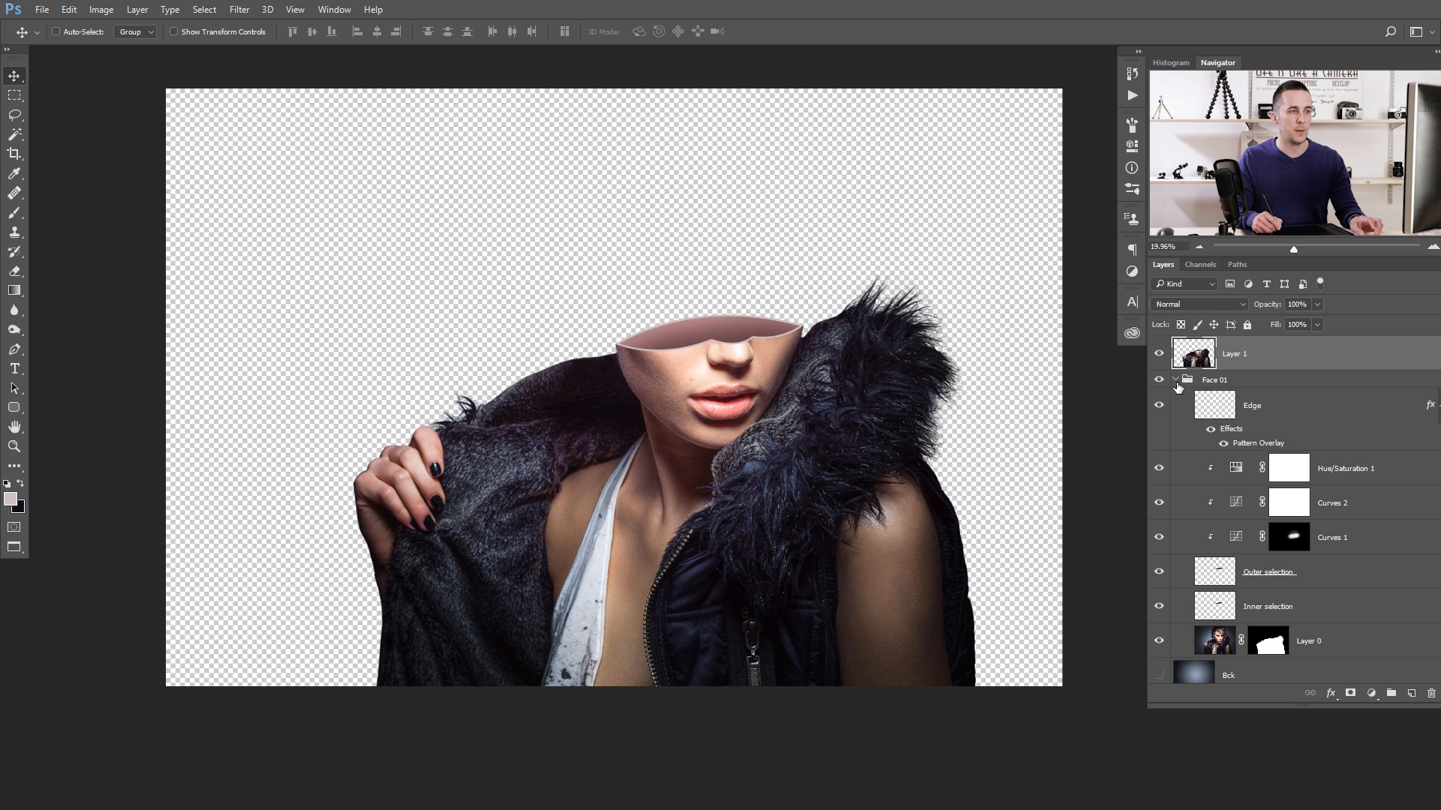
{"action": "left_click", "coordinate": [1176, 380]}
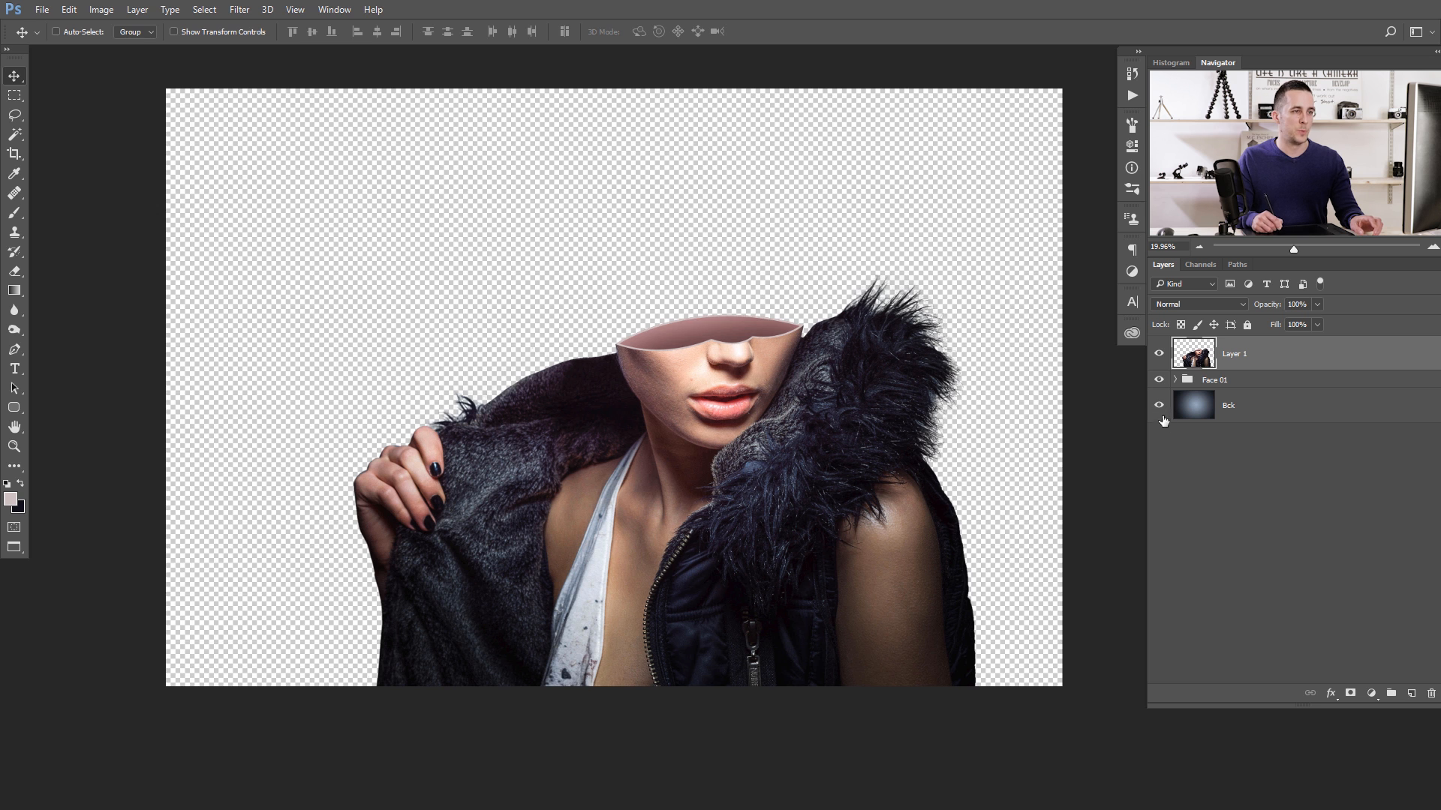
{"action": "left_click", "coordinate": [1160, 415]}
{"action": "left_click_drag", "start_coordinate": [793, 399], "coordinate": [630, 532]}
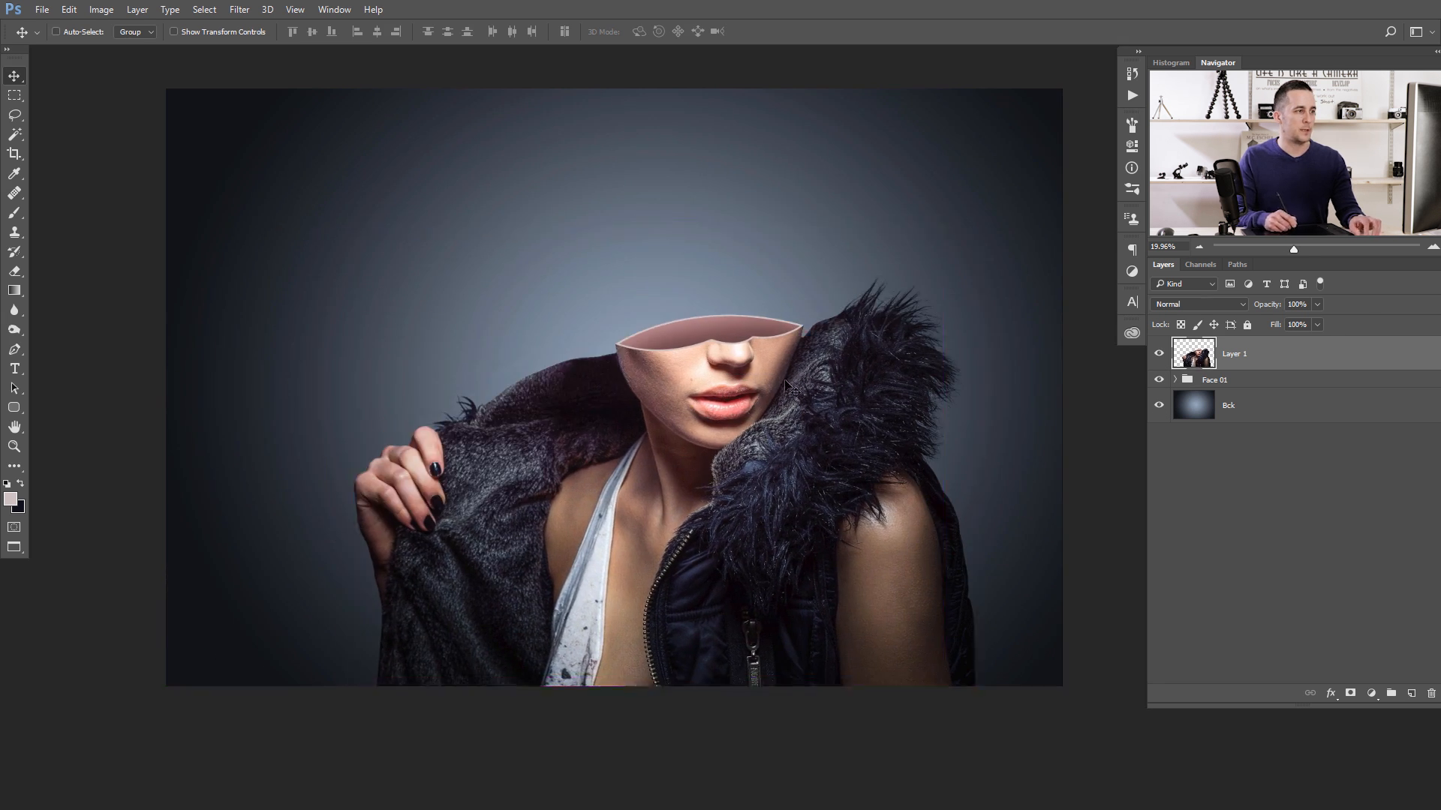
{"action": "key", "text": "ctrl+t"}
{"action": "left_click_drag", "start_coordinate": [975, 233], "coordinate": [934, 260]}
{"action": "mouse_move", "coordinate": [758, 446]}
{"action": "left_mouse_down"}
{"action": "mouse_move", "coordinate": [764, 419]}
{"action": "mouse_move", "coordinate": [769, 459]}
{"action": "left_mouse_up"}
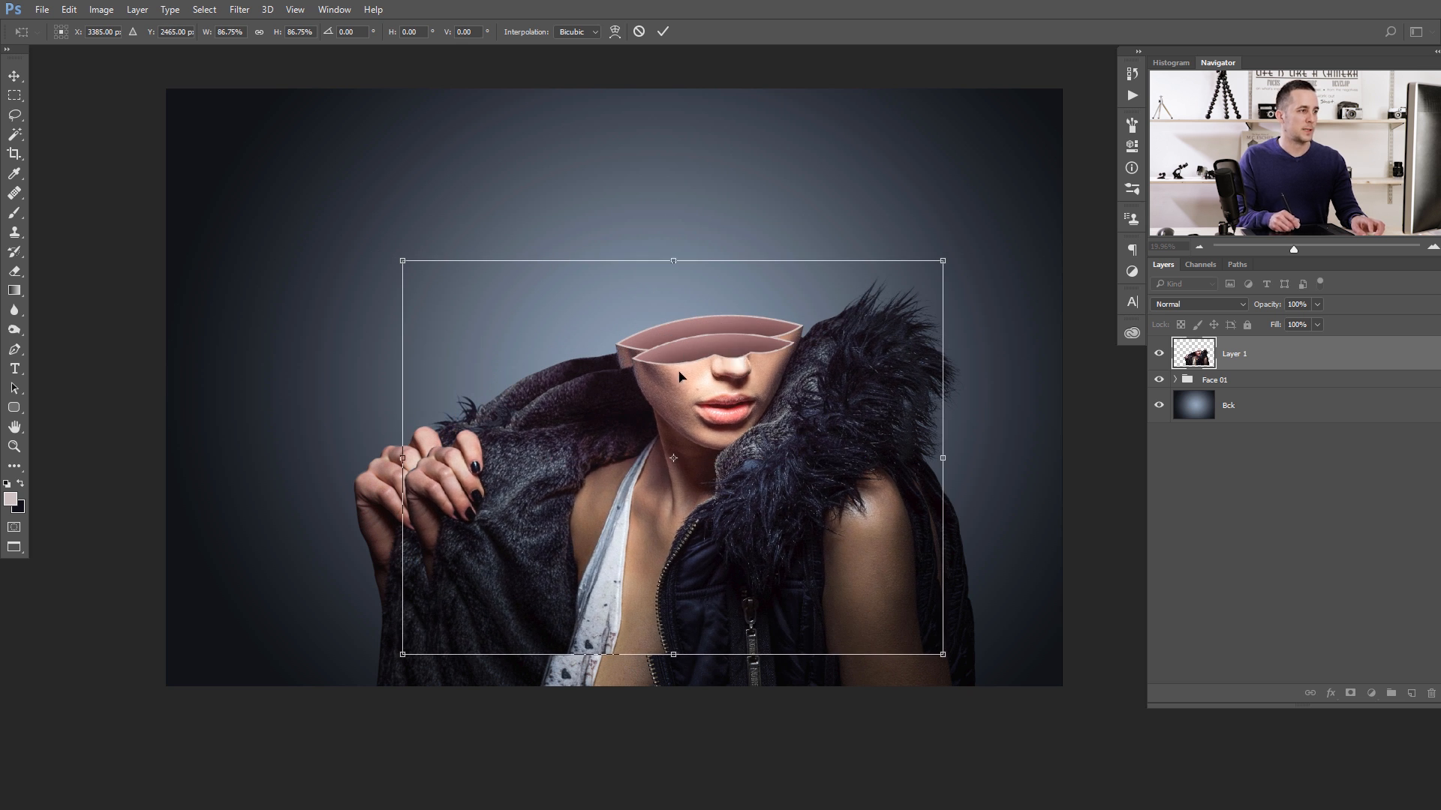
{"action": "left_click_drag", "start_coordinate": [720, 366], "coordinate": [724, 405]}
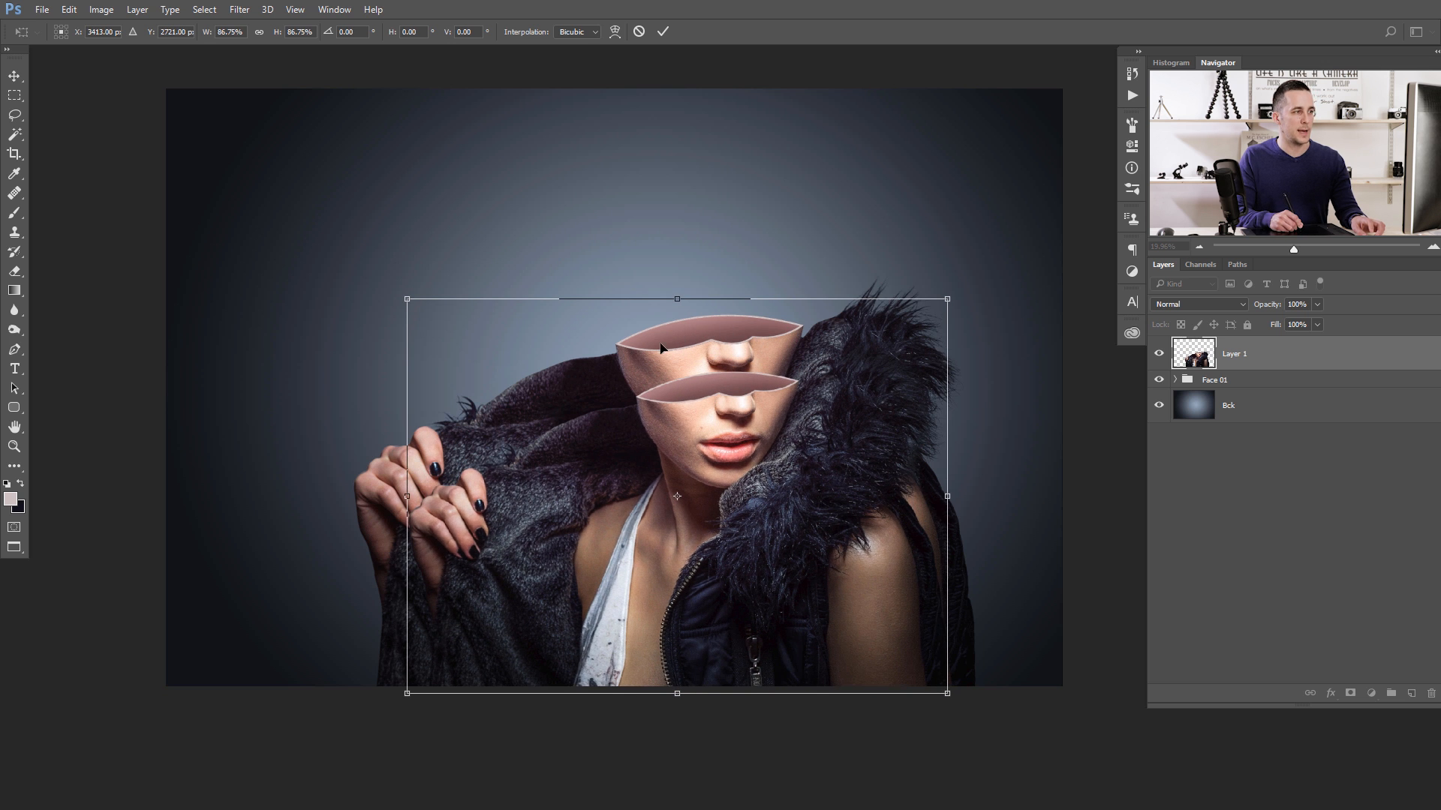
{"action": "key", "text": "Escape"}
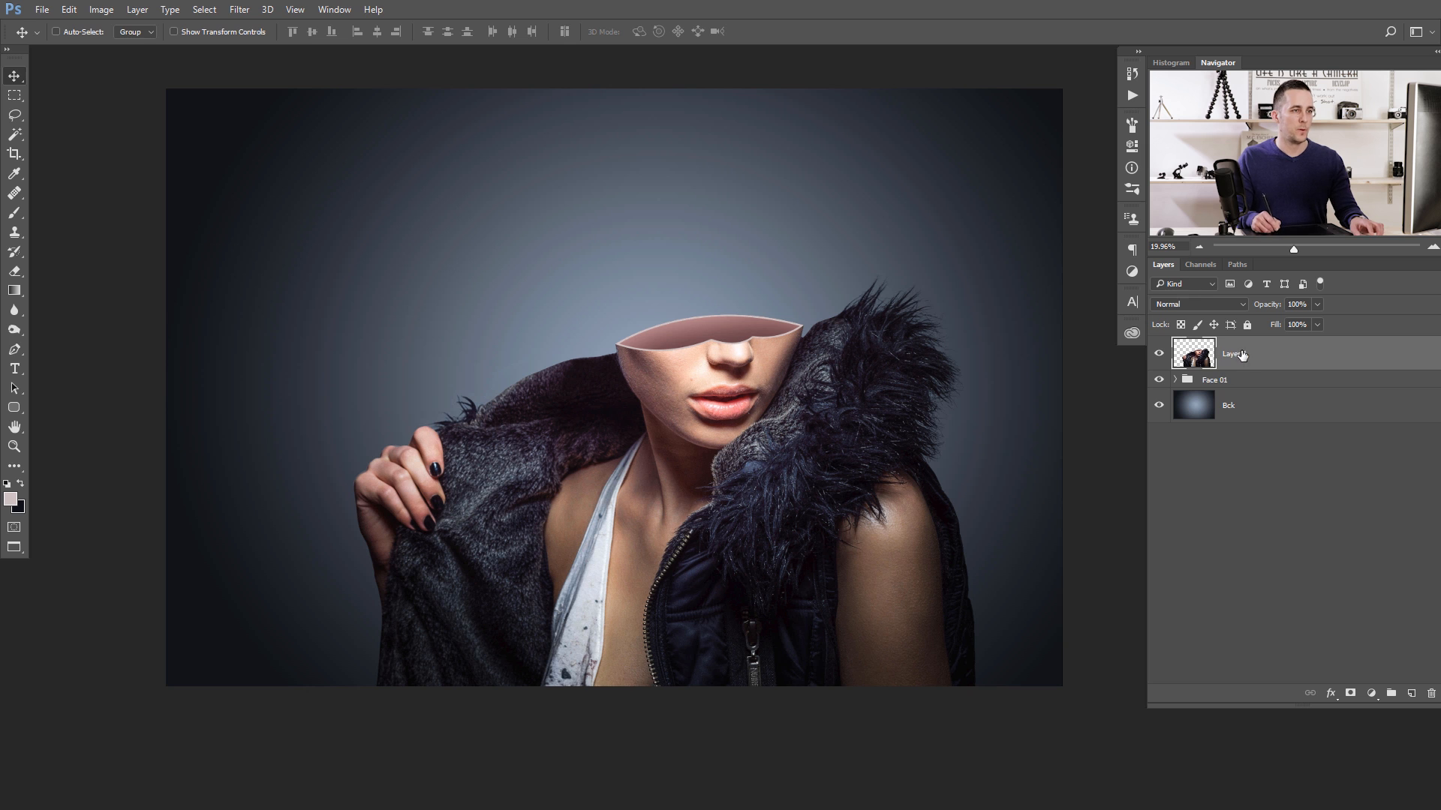
- Rename the merged copy, Layer 1, as "Face 02"
{"action": "double_click", "coordinate": [1233, 354]}
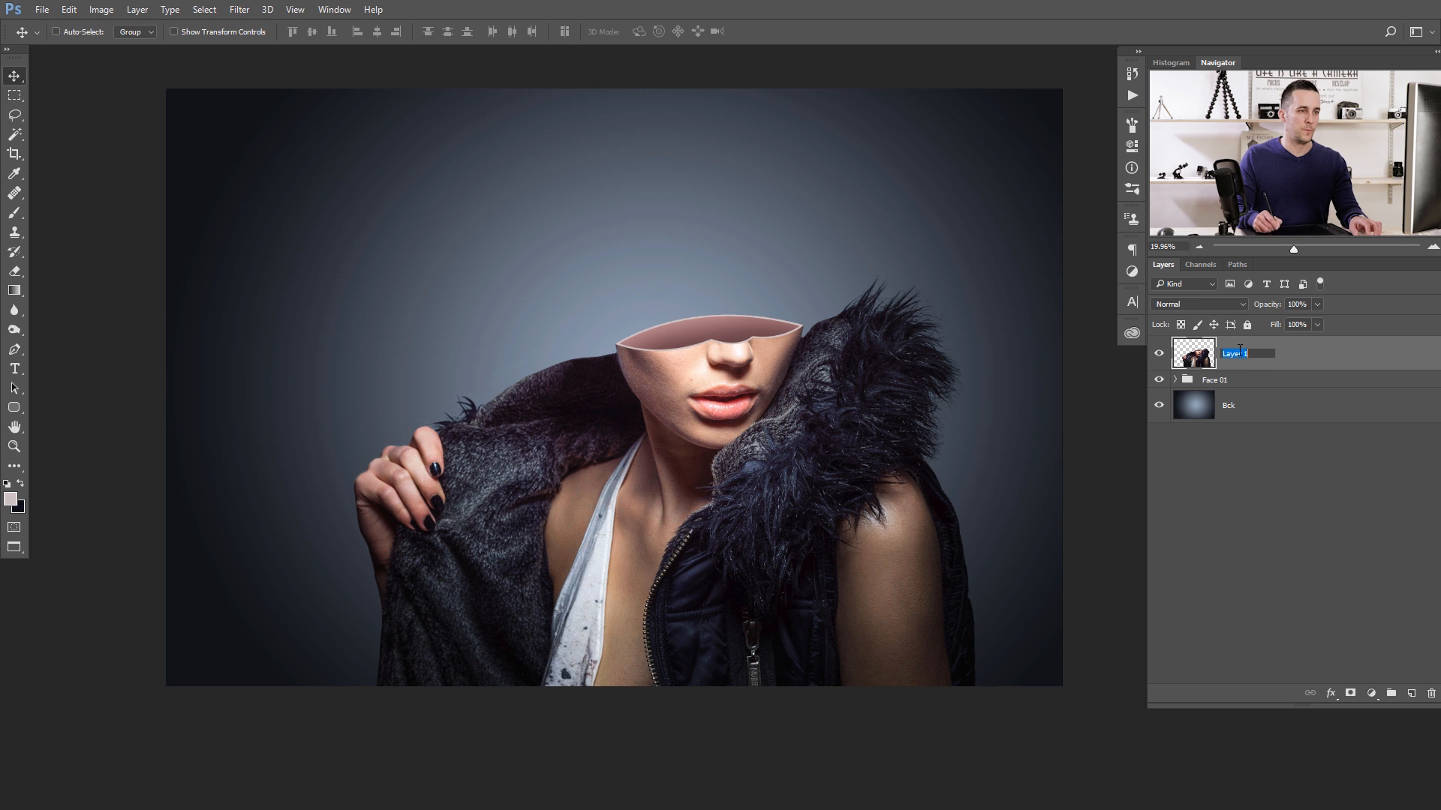
{"action": "type", "text": "Face 03"}
{"action": "key", "text": "BackSpace"}
{"action": "type", "text": "2"}
{"action": "key", "text": "Return"}
- Expand the Face 01 group, load Inner selection's outline as a selection, and use it as an unlinked layer mask on Face 02
{"action": "left_click", "coordinate": [1175, 381]}
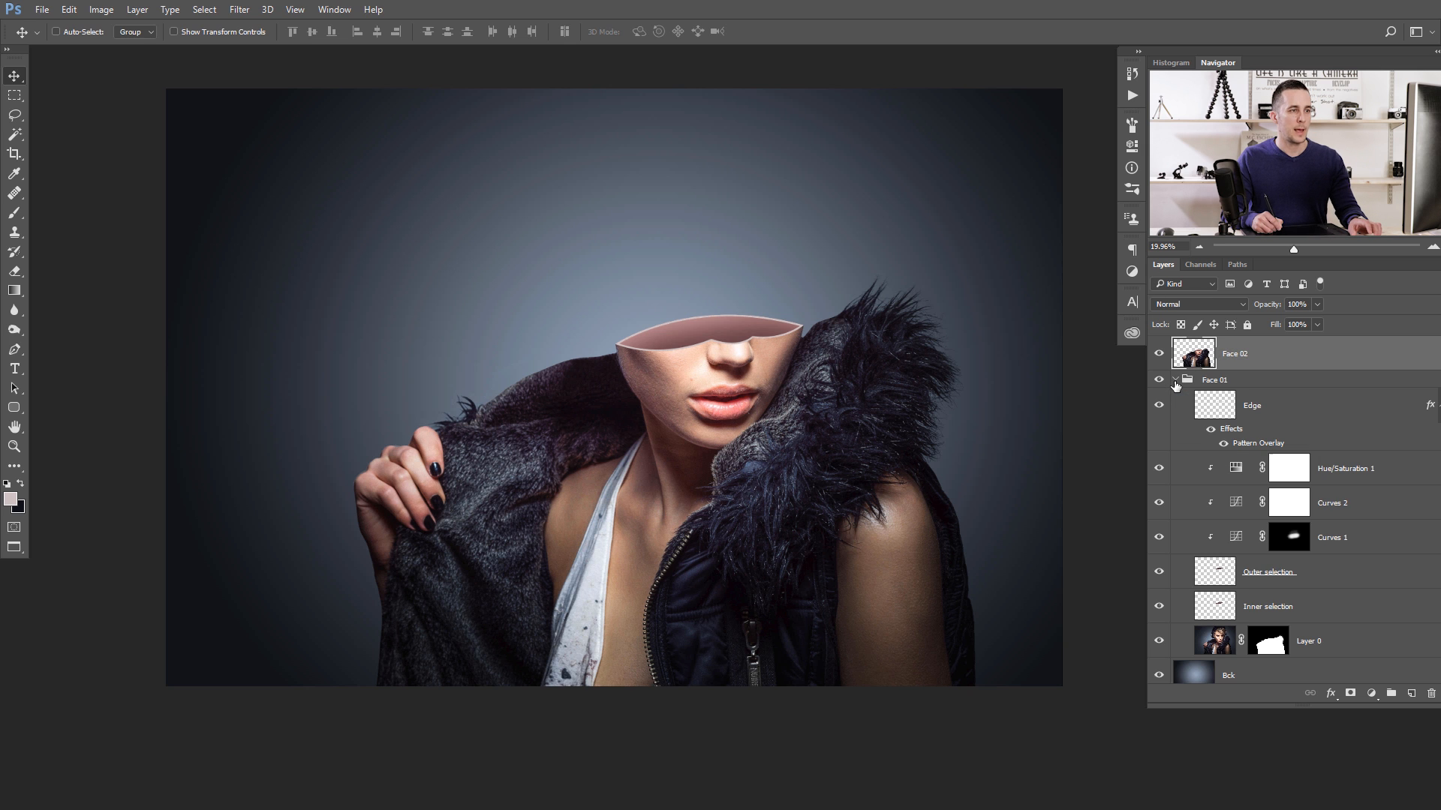
{"action": "left_click", "coordinate": [1214, 604], "text": "ctrl"}
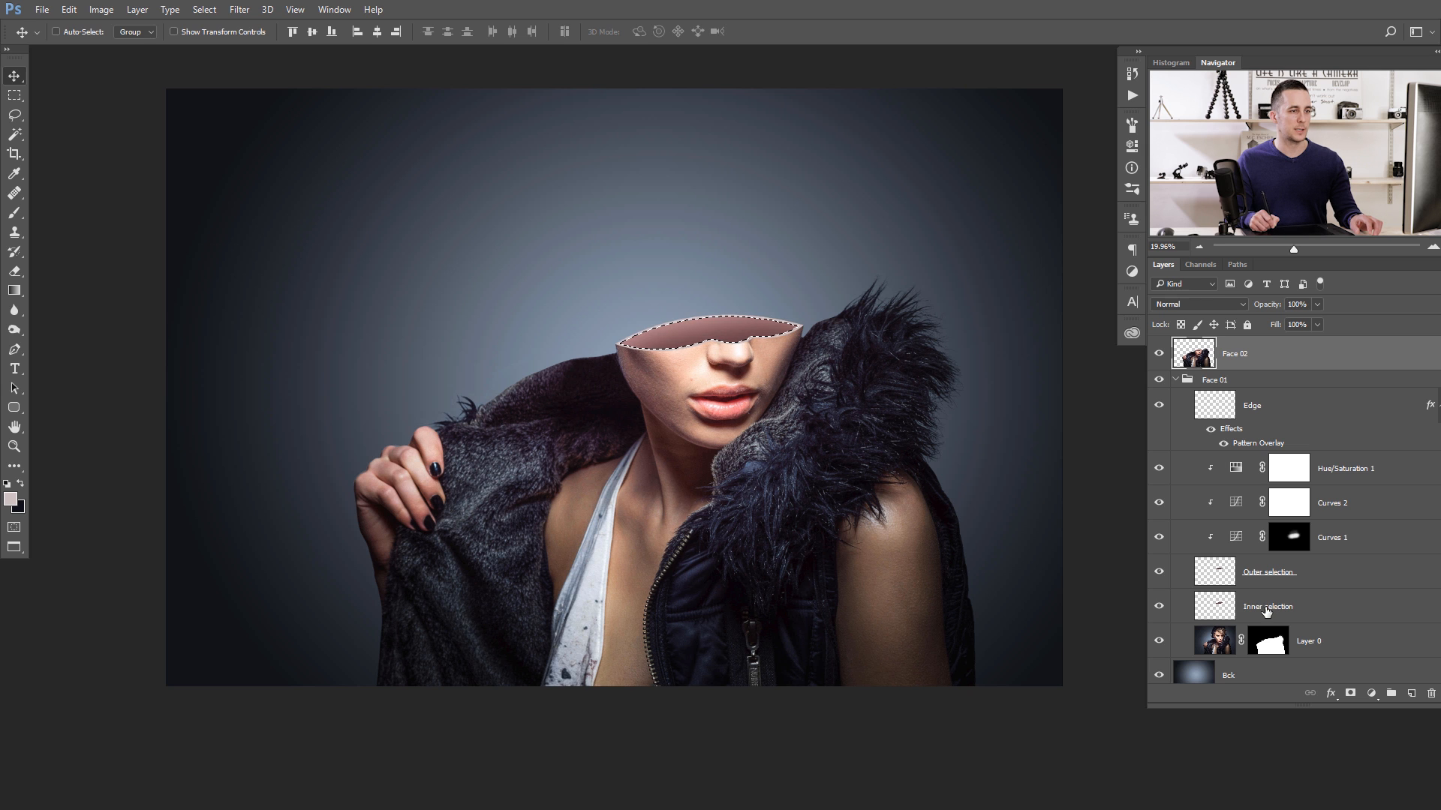
{"action": "key", "text": "ctrl"}
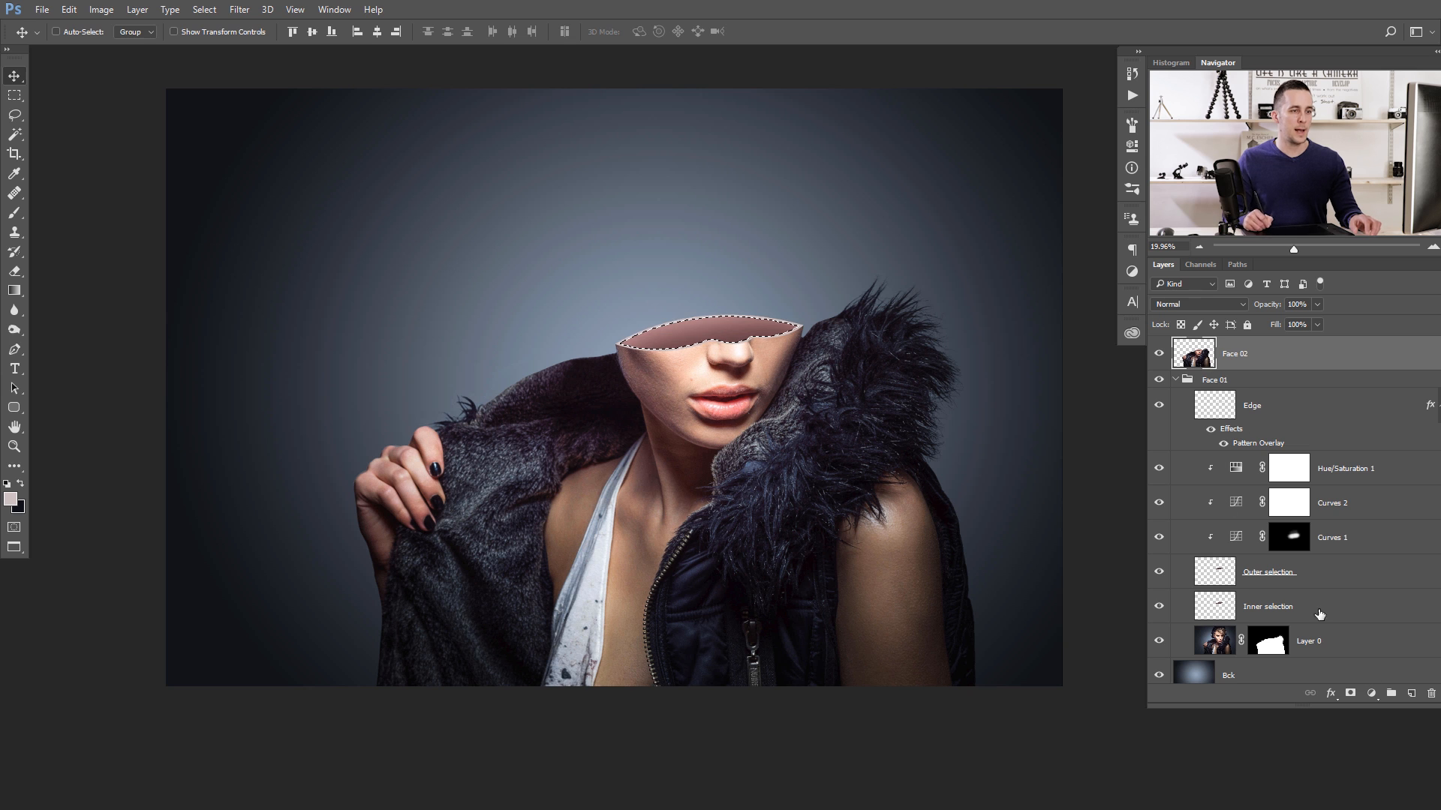
{"action": "left_click", "coordinate": [1350, 693]}
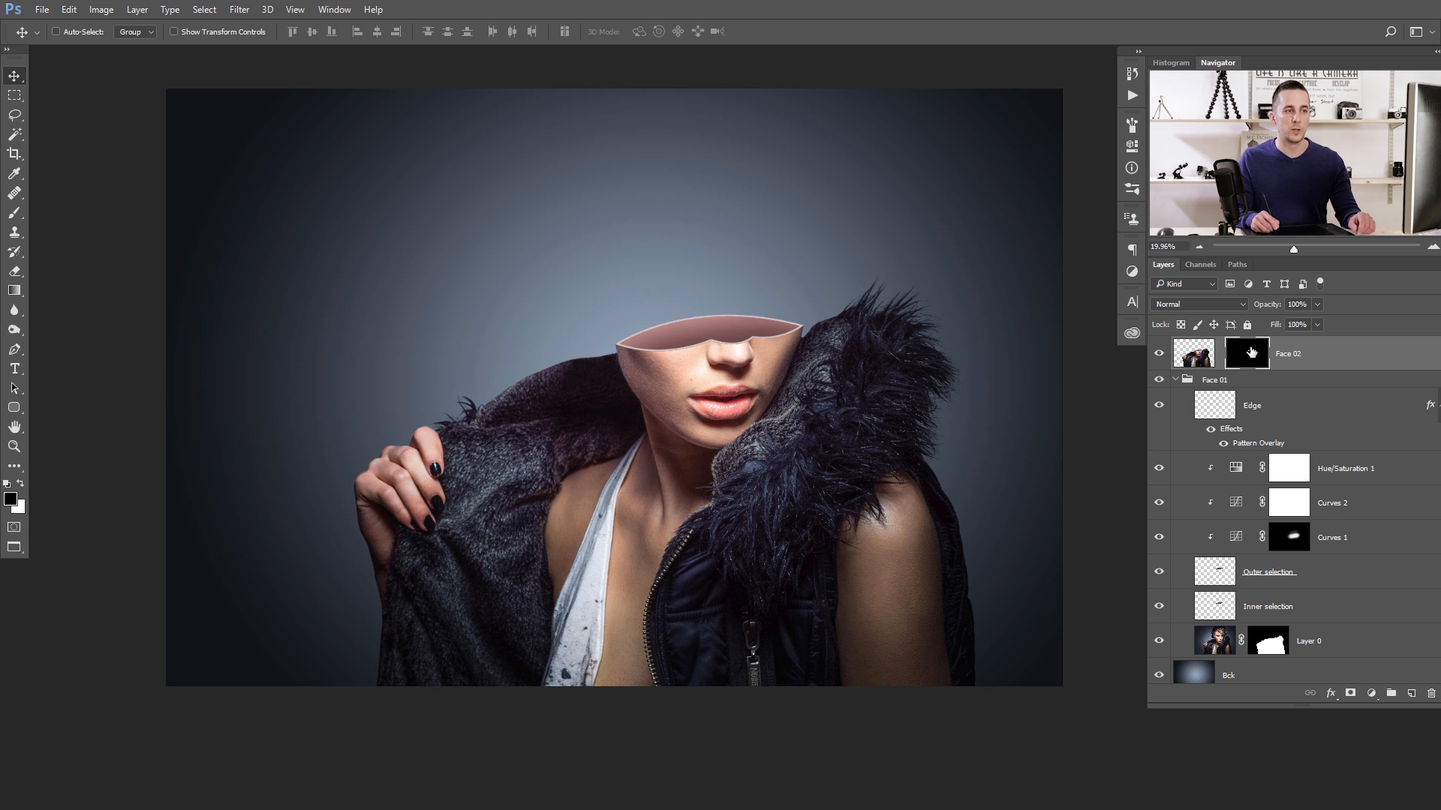
{"action": "left_click", "coordinate": [1192, 357]}
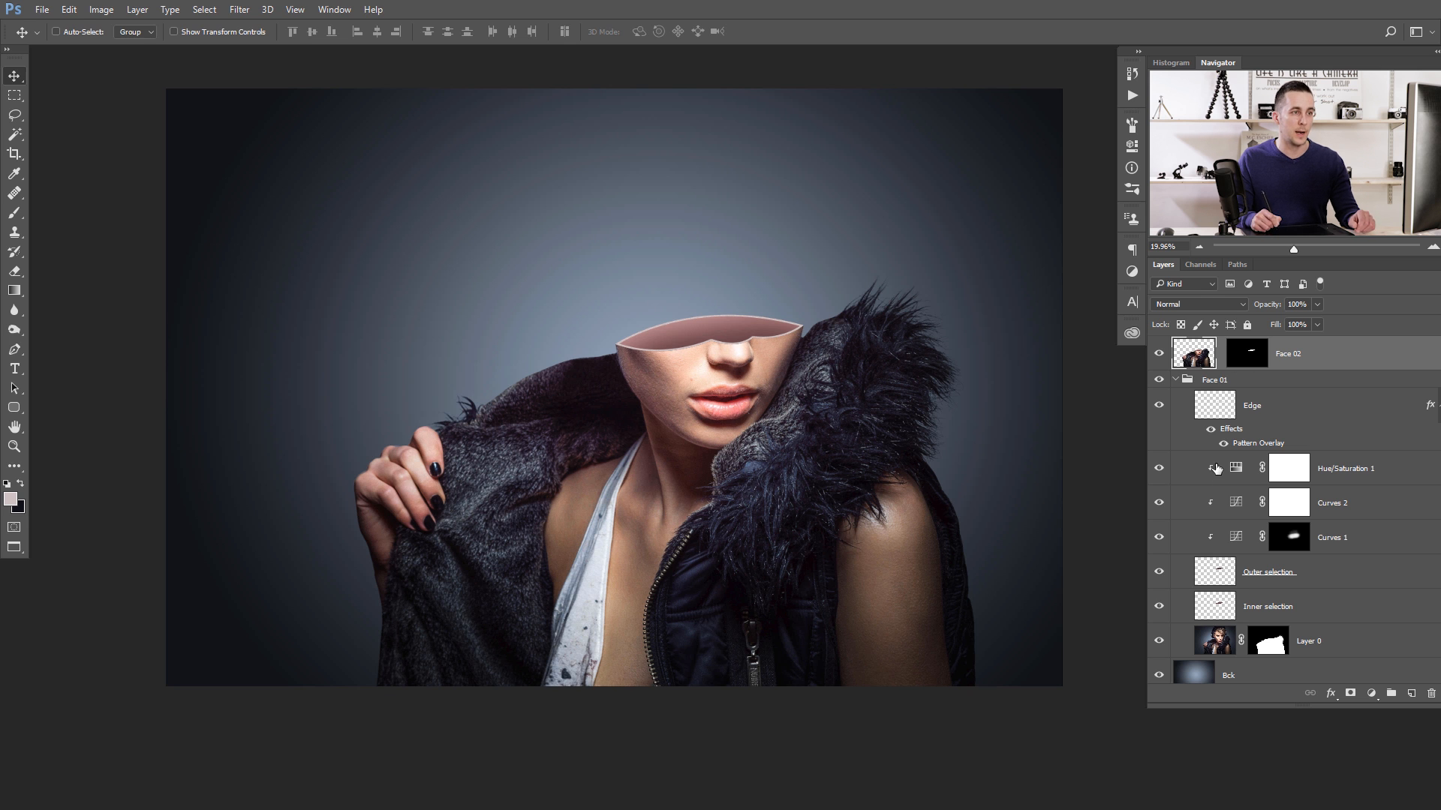
{"action": "key", "text": "ctrl"}
{"action": "key", "text": "ctrl+t"}
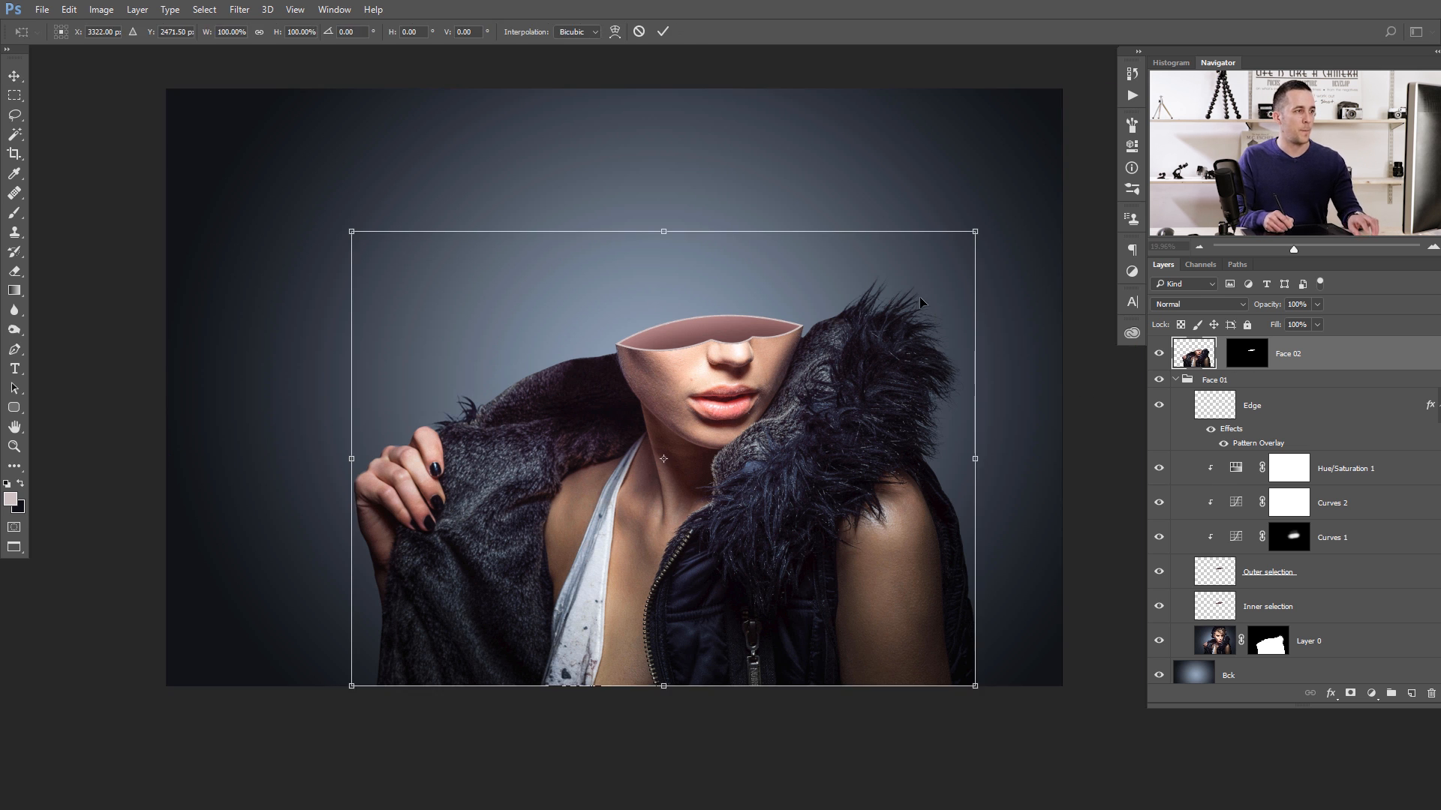
{"action": "left_click_drag", "start_coordinate": [970, 234], "coordinate": [958, 245]}
{"action": "left_click_drag", "start_coordinate": [796, 402], "coordinate": [795, 397]}
{"action": "scroll", "coordinate": [751, 343], "scroll_direction": "up", "scroll_amount": 5}
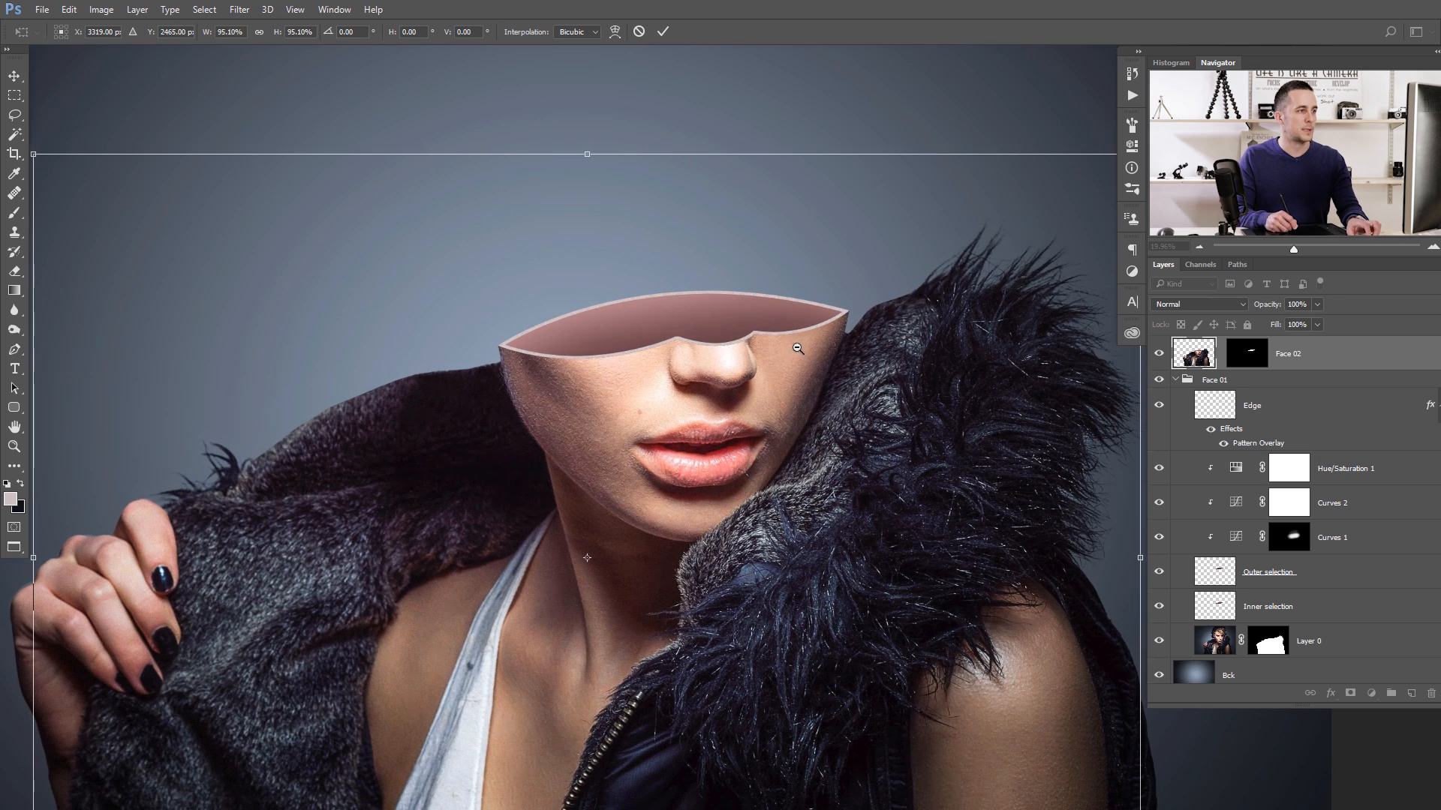
{"action": "left_click_drag", "start_coordinate": [712, 352], "coordinate": [715, 341]}
{"action": "left_click_drag", "start_coordinate": [35, 143], "coordinate": [65, 120]}
{"action": "left_click_drag", "start_coordinate": [750, 350], "coordinate": [750, 355]}
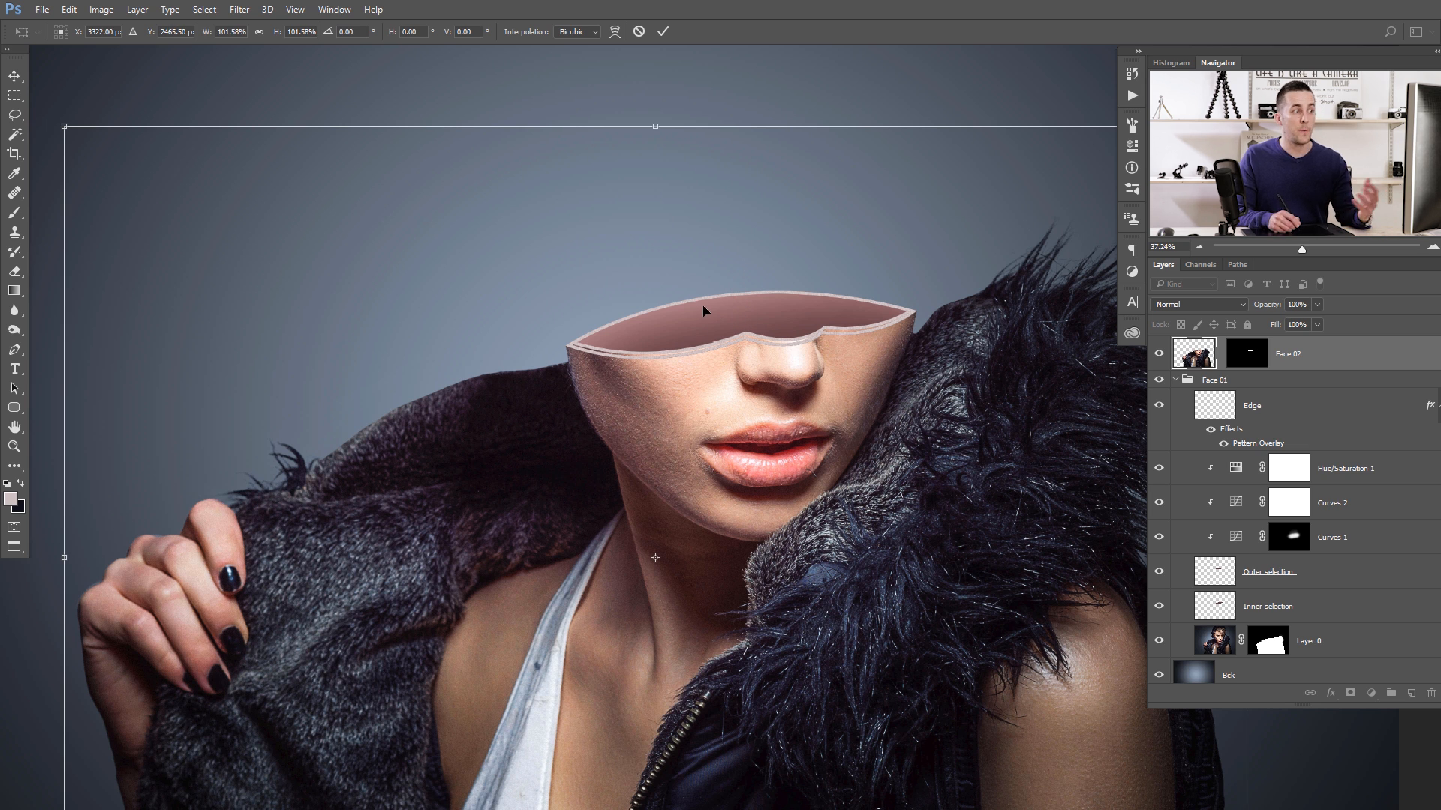
{"action": "key", "text": "Return"}
{"action": "left_click_drag", "start_coordinate": [786, 338], "coordinate": [726, 351]}
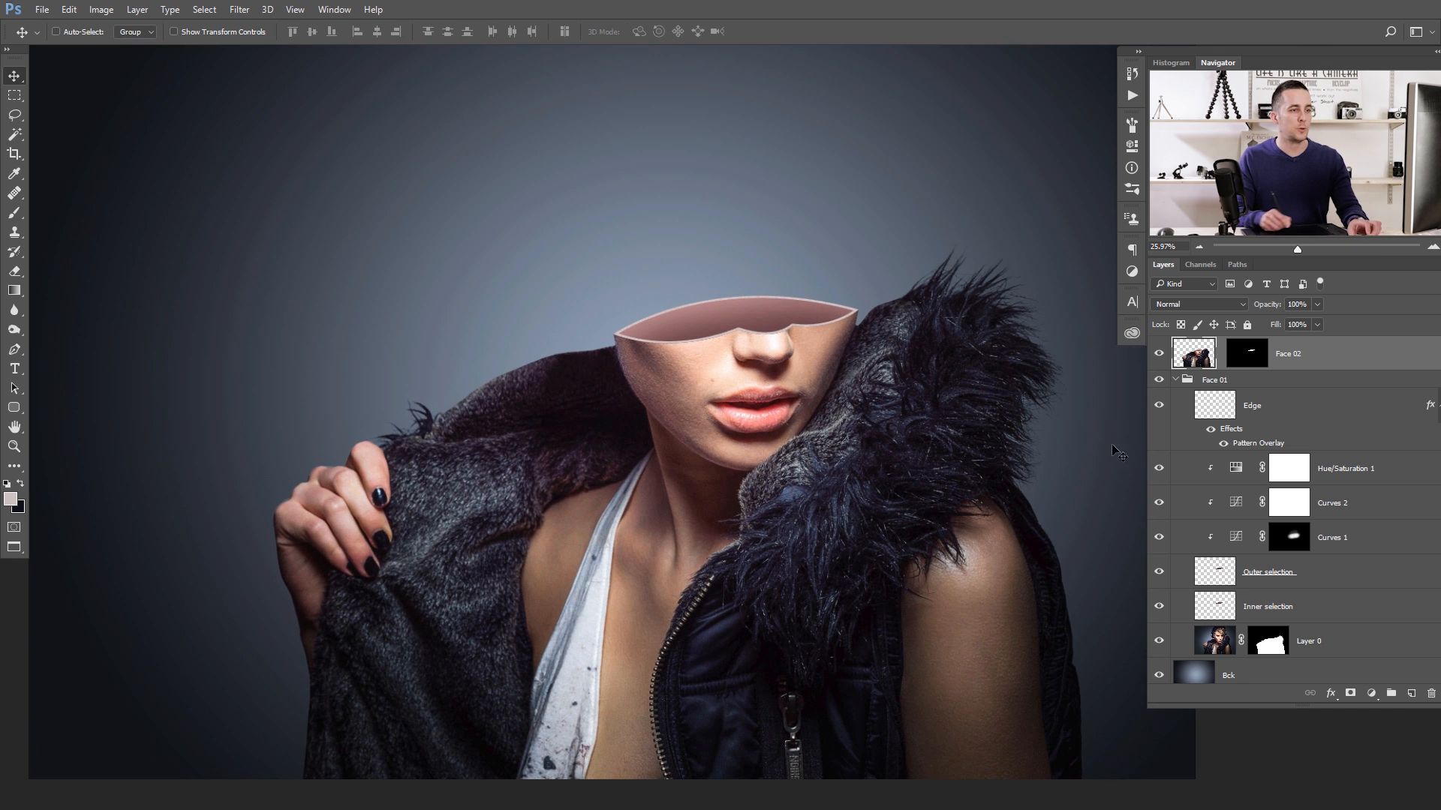
- Duplicate the Inner selection layer above Face 02 and hide the duplicate
{"action": "left_click", "coordinate": [1319, 612]}
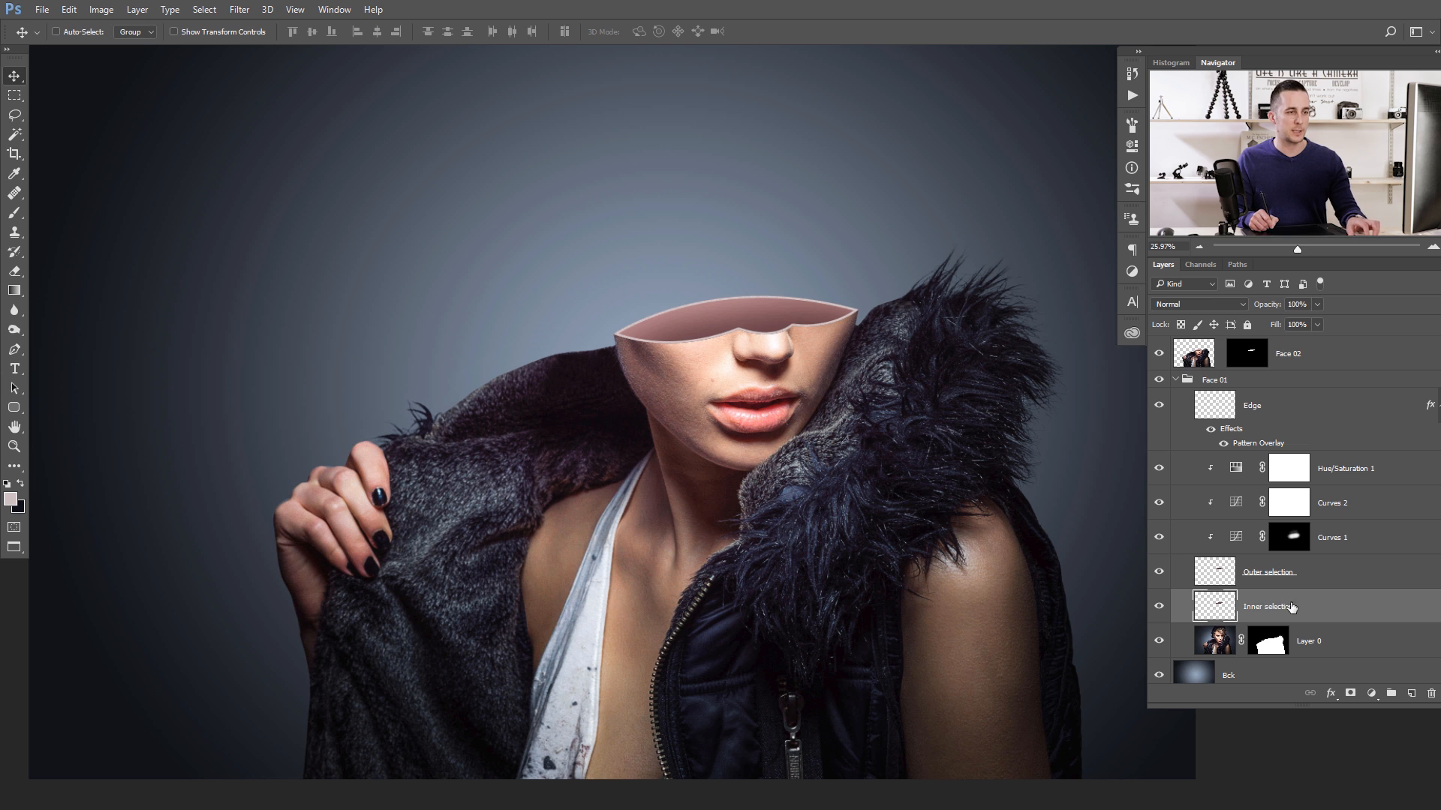
{"action": "left_click_drag", "start_coordinate": [1271, 601], "coordinate": [1232, 346]}
{"action": "left_click", "coordinate": [1158, 355]}
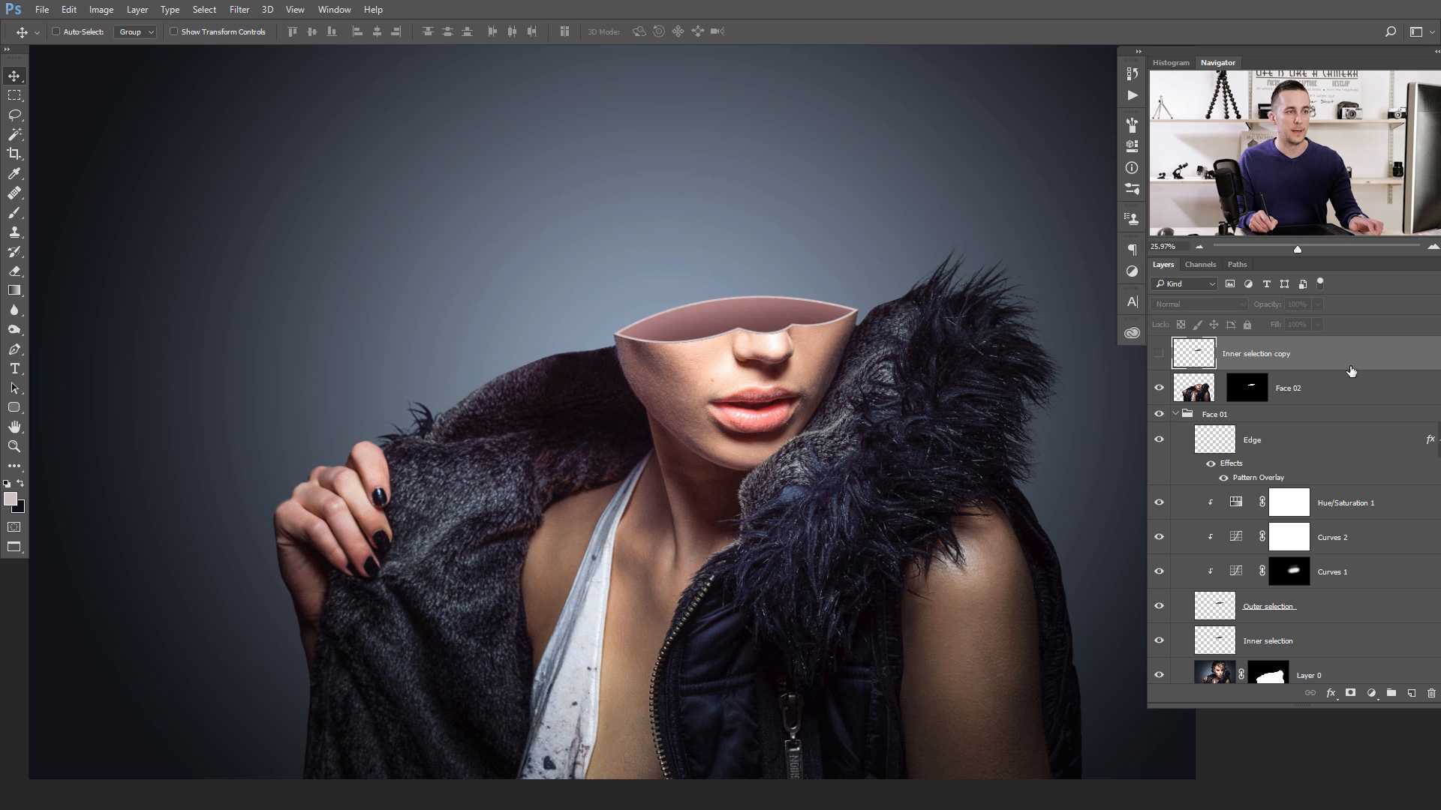
- Scale Face 02 and Inner selection copy together to about 94% and move them up so the smaller face rises from the opening
{"action": "left_click", "coordinate": [1335, 394], "text": "shift"}
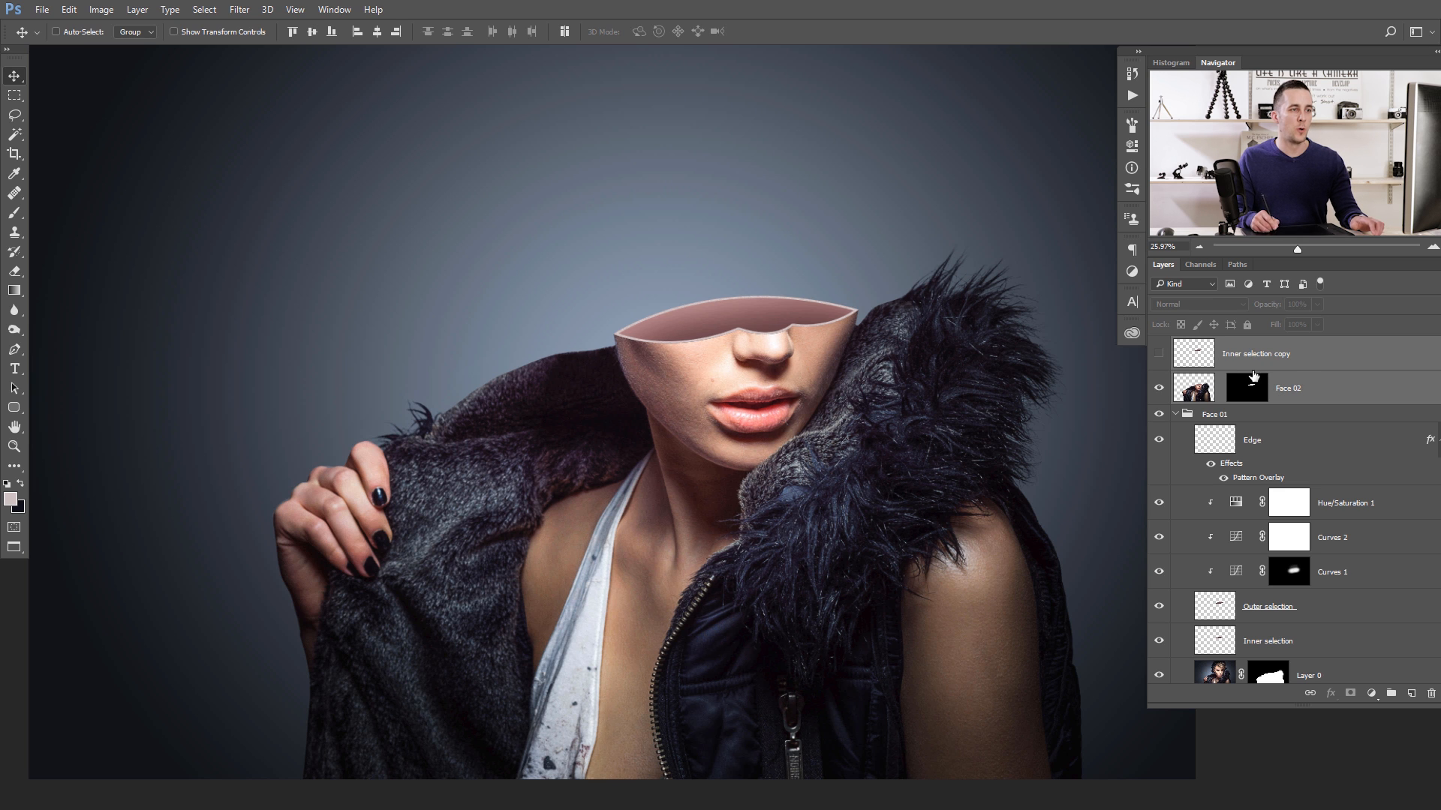
{"action": "key", "text": "ctrl+t"}
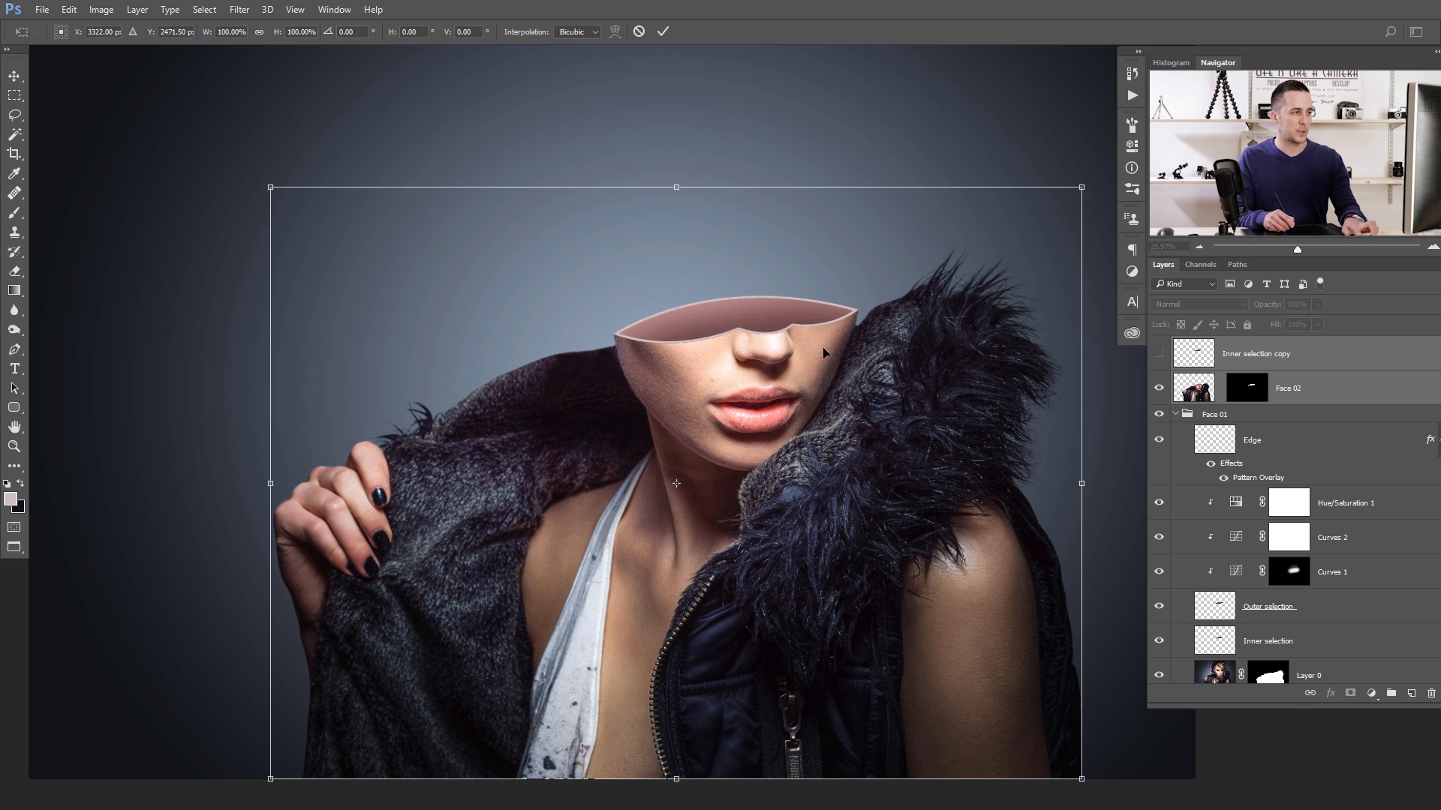
{"action": "left_click_drag", "start_coordinate": [1083, 183], "coordinate": [1039, 214]}
{"action": "left_click_drag", "start_coordinate": [828, 365], "coordinate": [852, 346]}
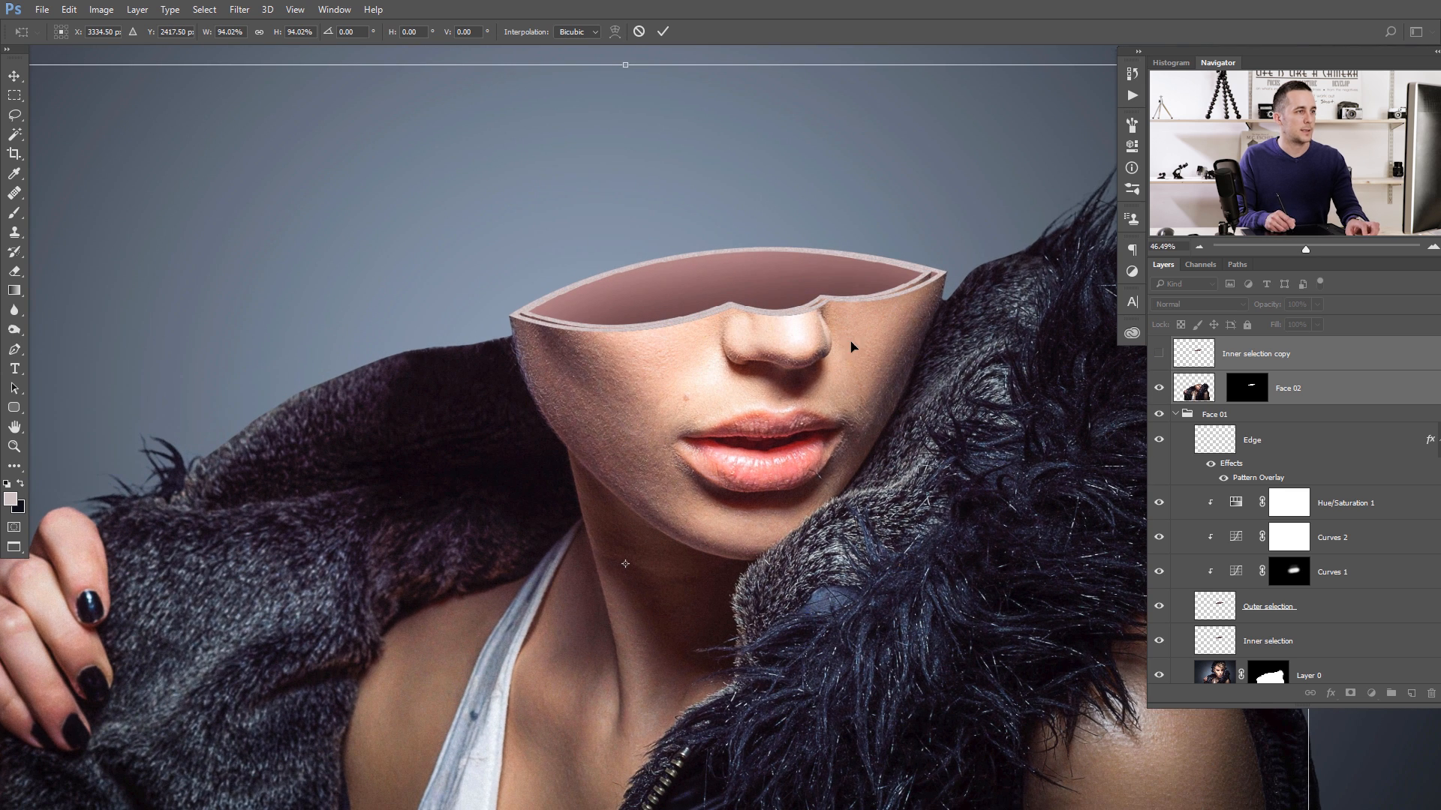
{"action": "left_click_drag", "start_coordinate": [789, 303], "coordinate": [752, 367]}
{"action": "key", "text": "Return"}
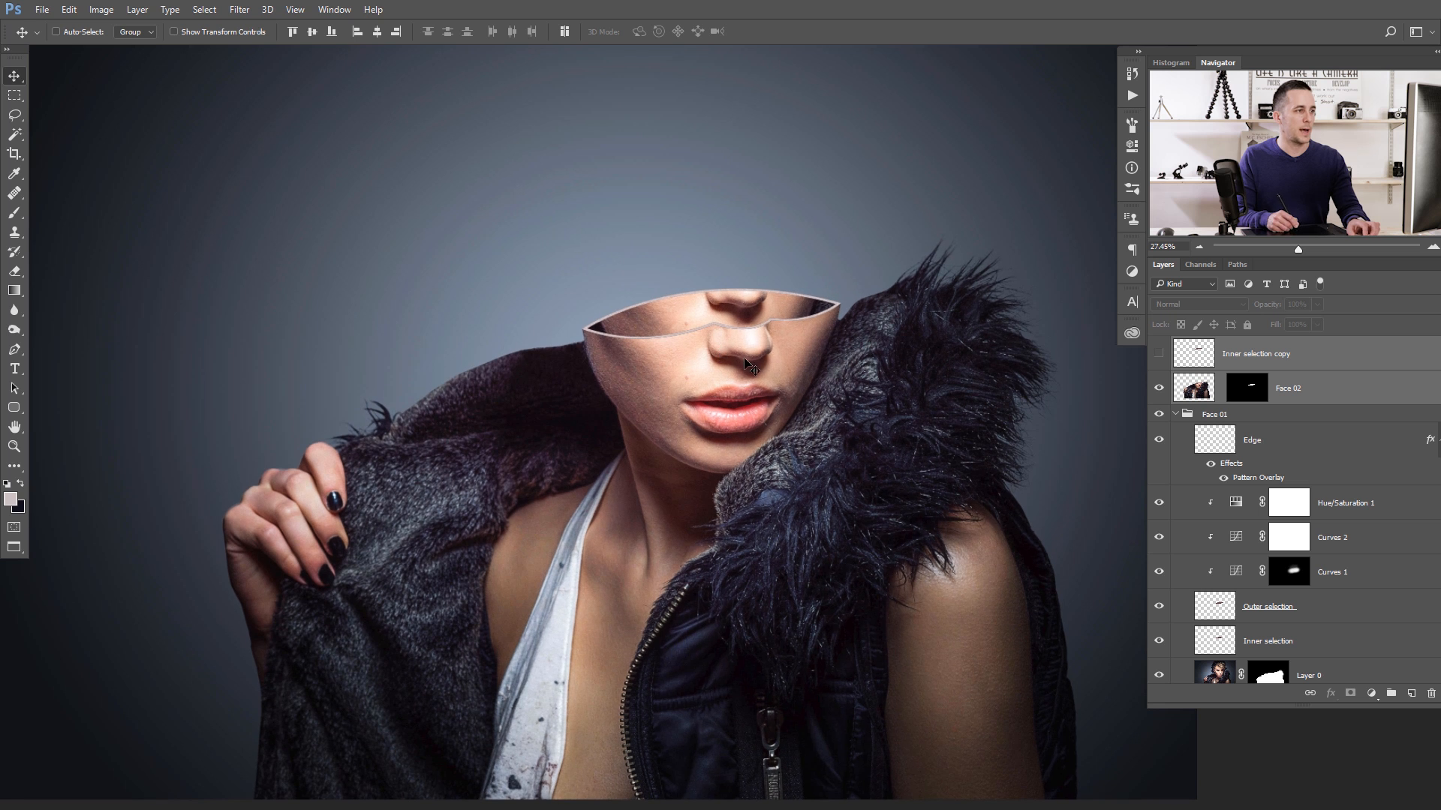
- Paint white on Face 02's mask with a 150-pixel brush to reveal the smaller face above the head opening
{"action": "left_click", "coordinate": [1250, 396]}
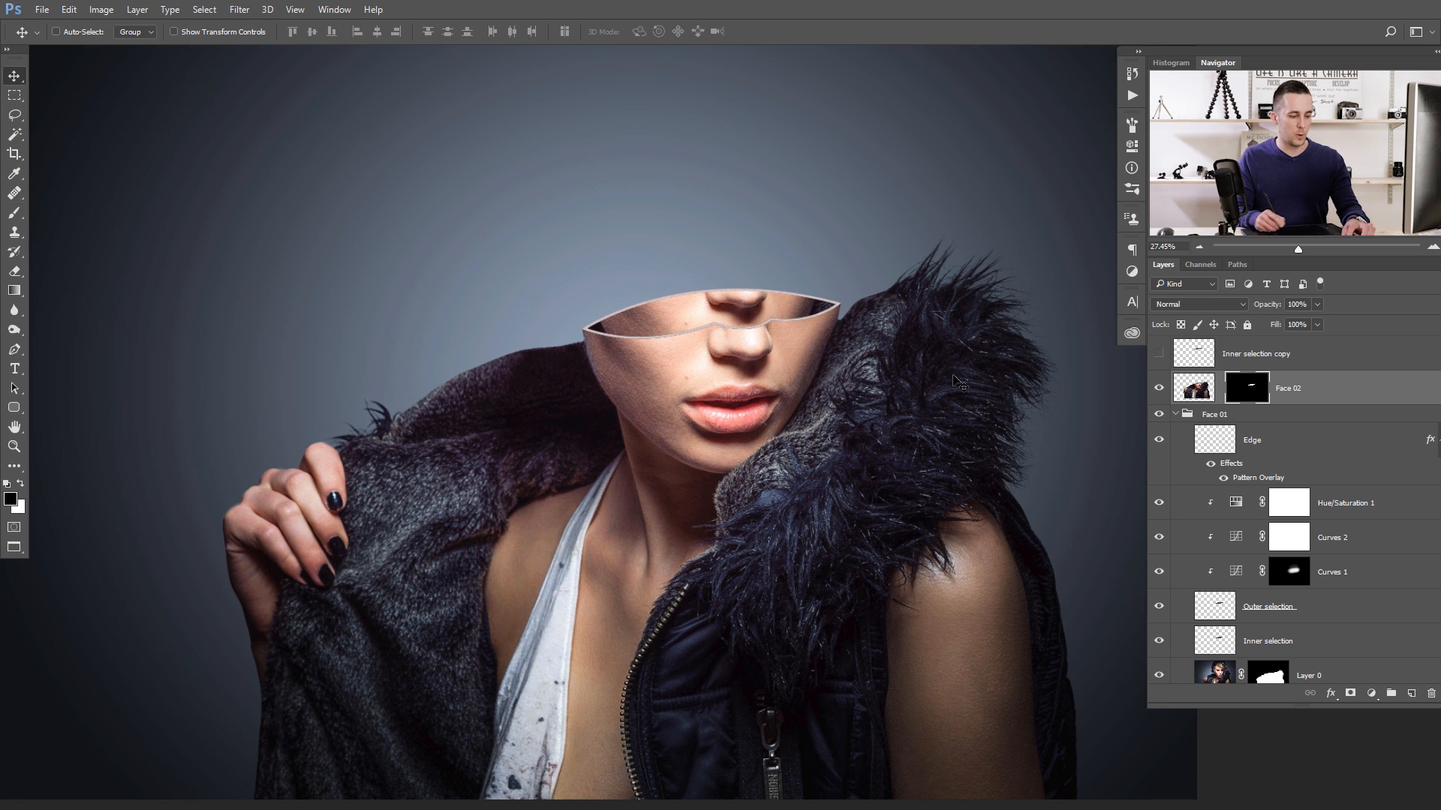
{"action": "key", "text": "b"}
{"action": "scroll", "coordinate": [574, 297], "scroll_direction": "up", "scroll_amount": 2}
{"action": "key", "text": "bracketright"}
{"action": "key", "text": "bracketright"}
{"action": "key", "text": "bracketright"}
{"action": "key", "text": "bracketright"}
{"action": "key", "text": "bracketright"}
{"action": "key", "text": "bracketright"}
{"action": "key", "text": "bracketright"}
{"action": "key", "text": "x"}
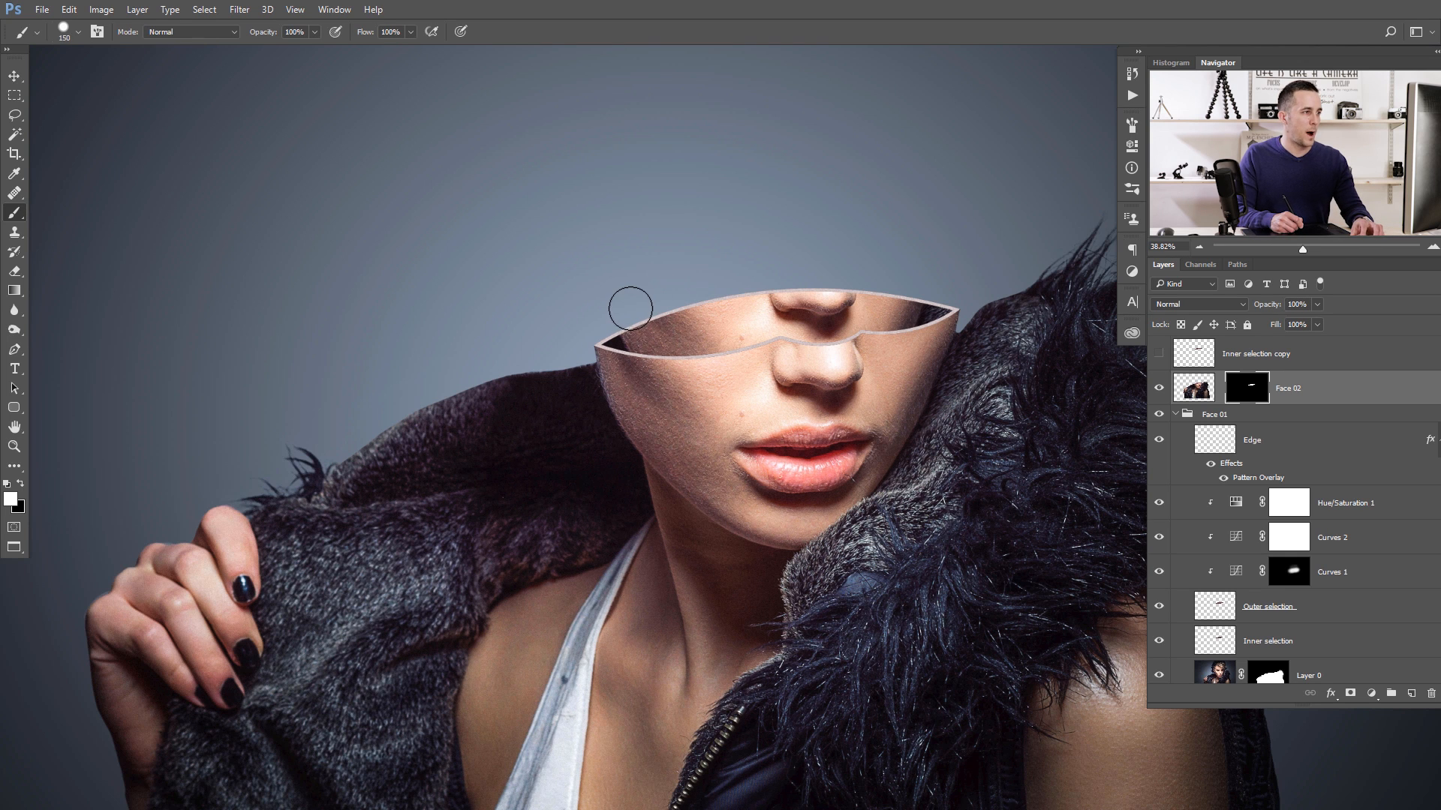
{"action": "left_click", "coordinate": [632, 310]}
{"action": "mouse_move", "coordinate": [630, 321]}
{"action": "left_mouse_down"}
{"action": "mouse_move", "coordinate": [623, 244]}
{"action": "mouse_move", "coordinate": [651, 290]}
{"action": "mouse_move", "coordinate": [685, 233]}
{"action": "mouse_move", "coordinate": [663, 309]}
{"action": "mouse_move", "coordinate": [689, 284]}
{"action": "mouse_move", "coordinate": [662, 263]}
{"action": "mouse_move", "coordinate": [731, 240]}
{"action": "mouse_move", "coordinate": [830, 238]}
{"action": "mouse_move", "coordinate": [785, 300]}
{"action": "mouse_move", "coordinate": [822, 277]}
{"action": "mouse_move", "coordinate": [928, 284]}
{"action": "mouse_move", "coordinate": [893, 240]}
{"action": "left_mouse_up"}
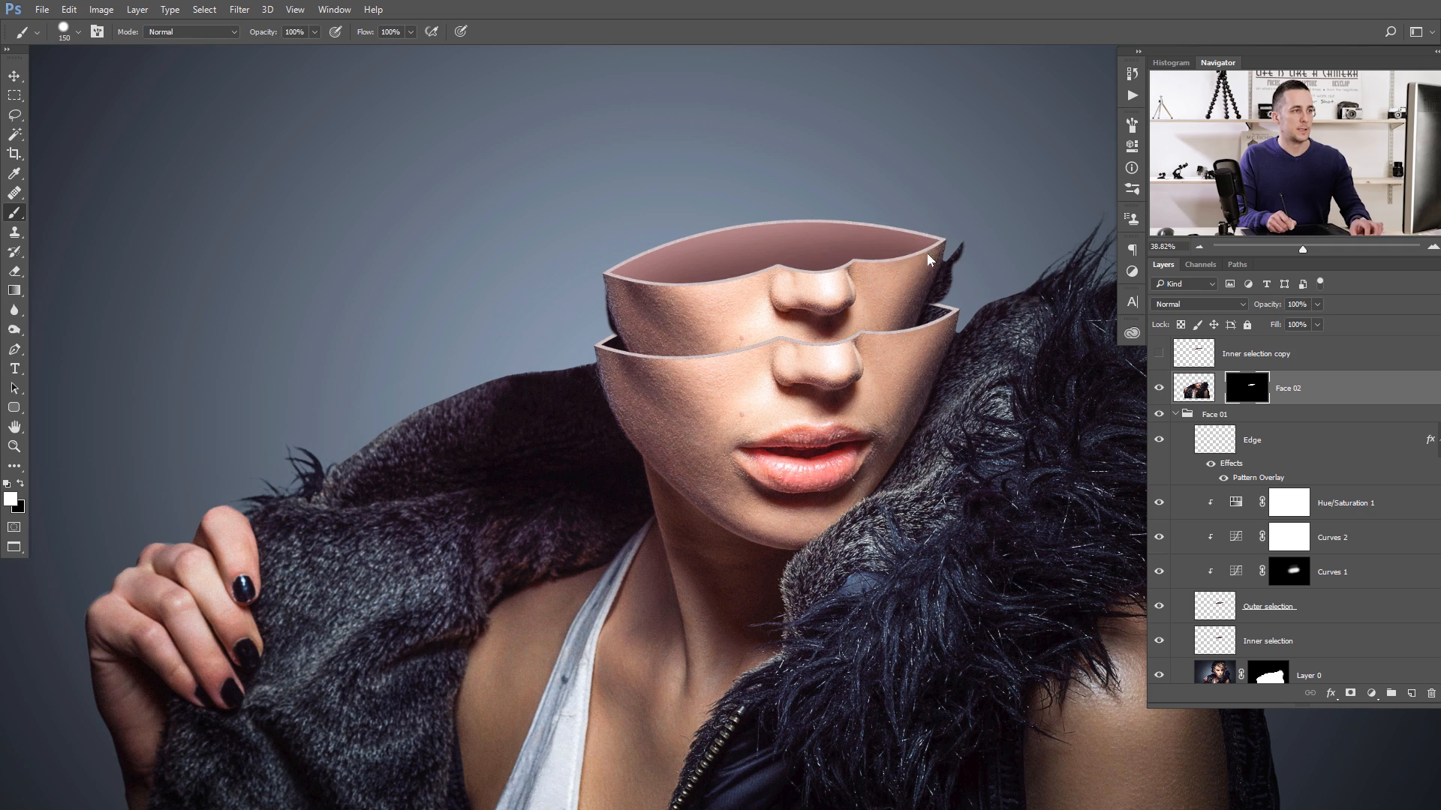
- Paint black on Face 02's mask with small brushes down to 30 pixels to hide the leftover jacket along the smaller face's right edge
{"action": "scroll", "coordinate": [928, 259], "scroll_direction": "up", "scroll_amount": 5}
{"action": "key", "text": "x"}
{"action": "key", "text": "bracketleft"}
{"action": "key", "text": "bracketleft"}
{"action": "key", "text": "bracketleft"}
{"action": "key", "text": "bracketleft"}
{"action": "key", "text": "bracketleft"}
{"action": "key", "text": "bracketleft"}
{"action": "left_click_drag", "start_coordinate": [876, 251], "coordinate": [881, 220]}
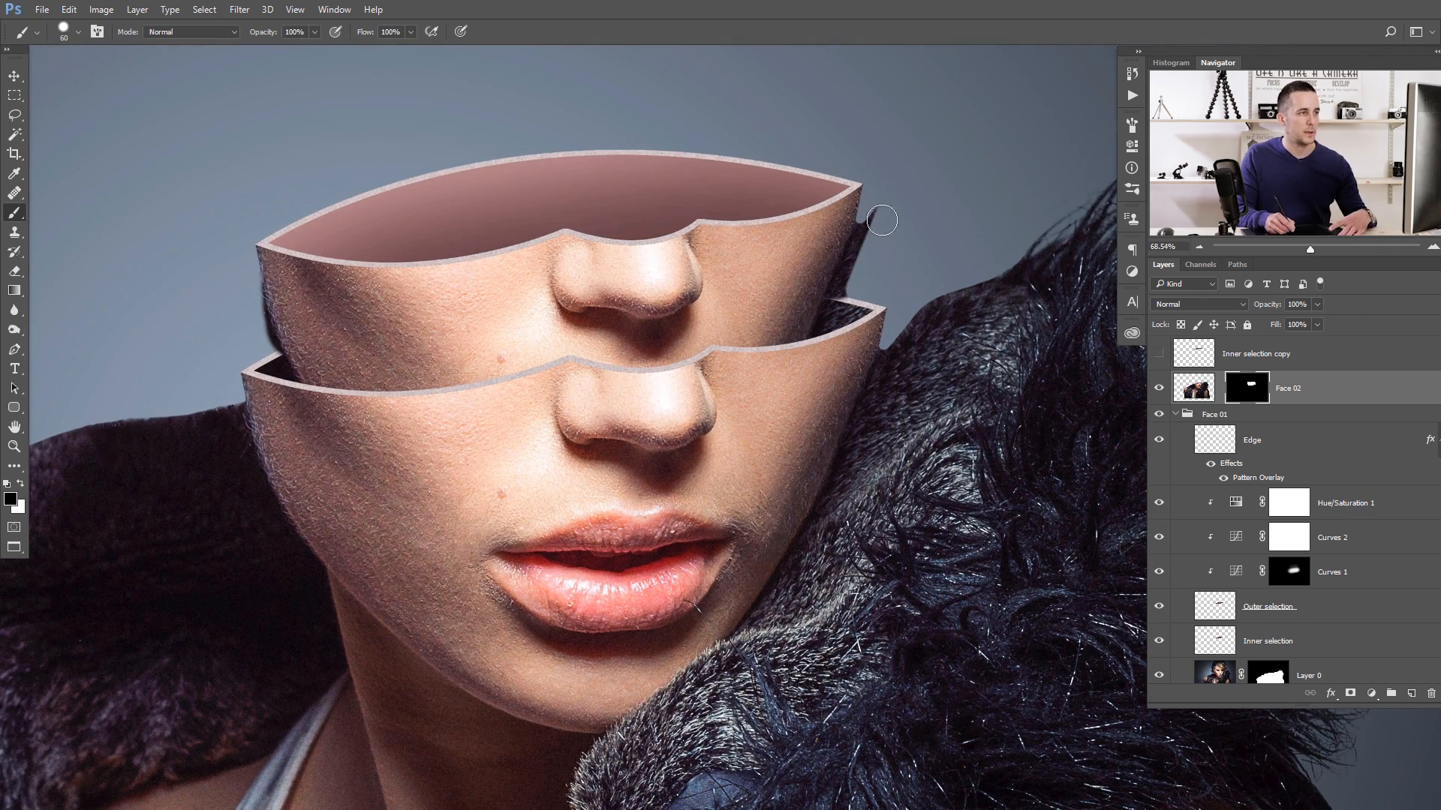
{"action": "scroll", "coordinate": [833, 259], "scroll_direction": "up", "scroll_amount": 2}
{"action": "key", "text": "bracketleft"}
{"action": "key", "text": "bracketleft"}
{"action": "key", "text": "bracketleft"}
{"action": "key", "text": "bracketleft"}
{"action": "left_click_drag", "start_coordinate": [879, 194], "coordinate": [872, 208]}
{"action": "mouse_move", "coordinate": [856, 256]}
{"action": "left_mouse_down"}
{"action": "mouse_move", "coordinate": [811, 369]}
{"action": "mouse_move", "coordinate": [843, 310]}
{"action": "mouse_move", "coordinate": [869, 328]}
{"action": "left_mouse_up"}
{"action": "left_click", "coordinate": [870, 328]}
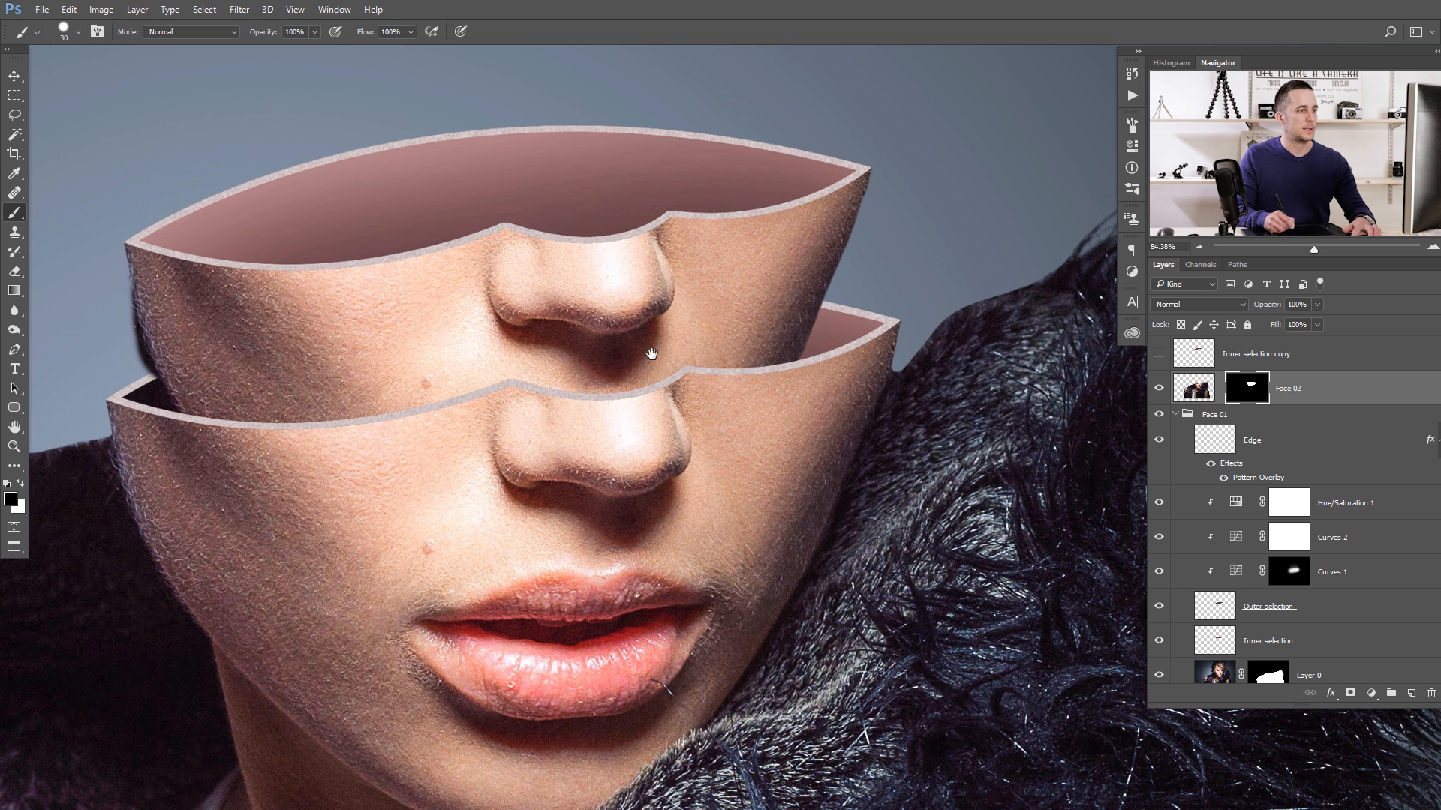
- Mask out the dark remnants along the smaller face's left edge with the 30-pixel black brush
{"action": "left_click_drag", "start_coordinate": [651, 354], "coordinate": [820, 335]}
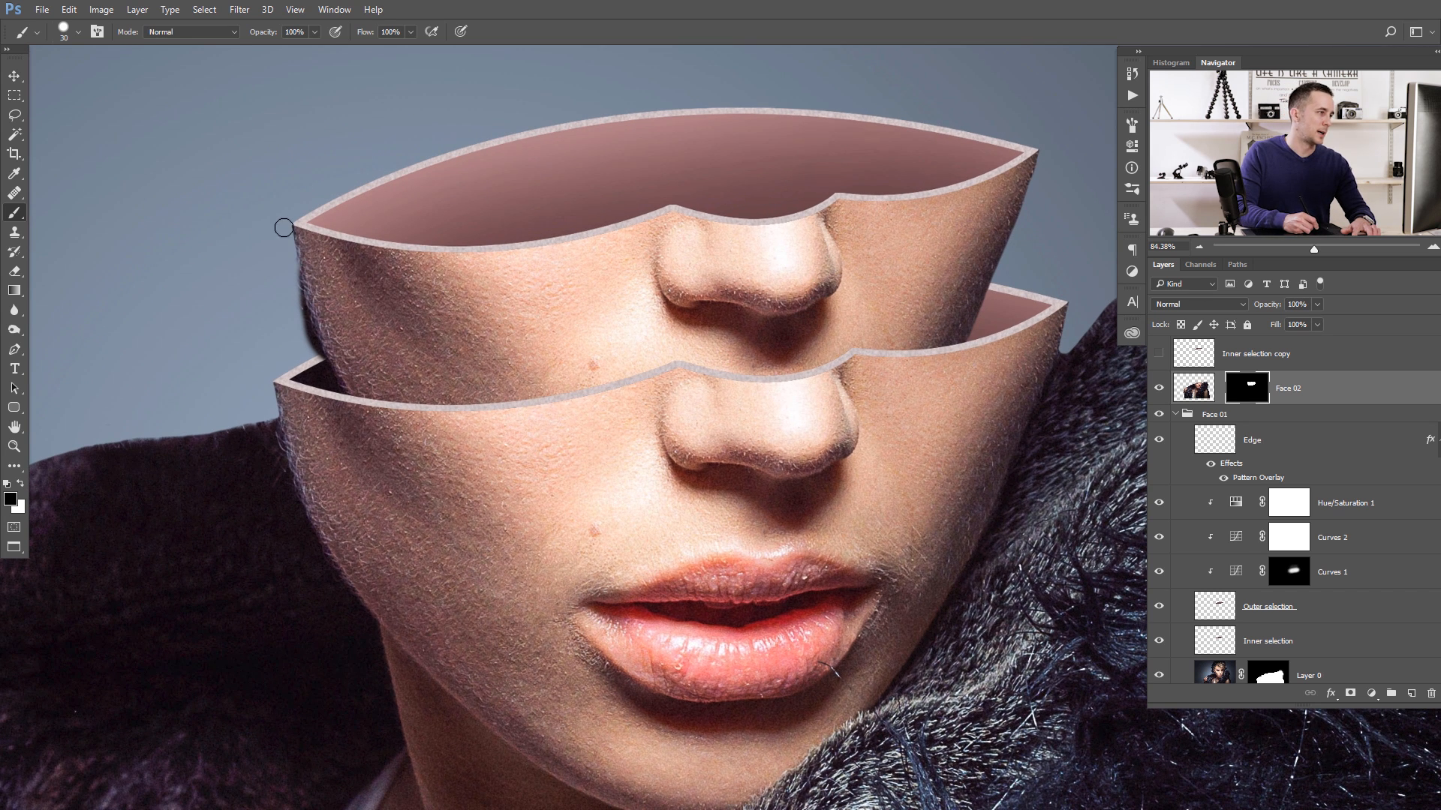
{"action": "left_click_drag", "start_coordinate": [295, 279], "coordinate": [344, 404]}
{"action": "mouse_move", "coordinate": [310, 353]}
{"action": "left_mouse_down"}
{"action": "mouse_move", "coordinate": [285, 331]}
{"action": "mouse_move", "coordinate": [297, 396]}
{"action": "left_mouse_up"}
{"action": "left_click_drag", "start_coordinate": [493, 317], "coordinate": [428, 318]}
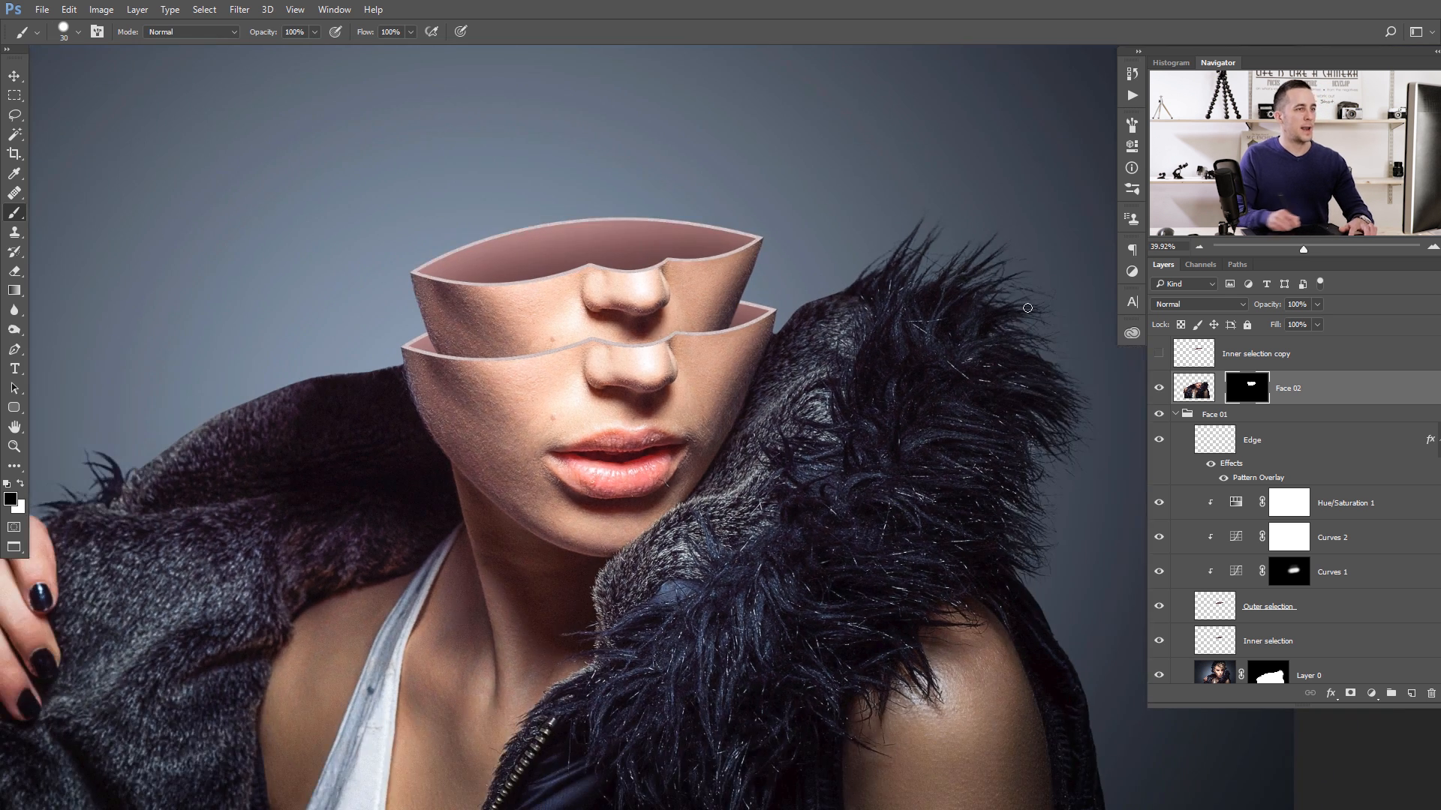
- Show the Inner selection copy layer to check its fit in the smaller face's opening, and hide it again
{"action": "left_click", "coordinate": [1199, 359]}
{"action": "key", "text": "x"}
{"action": "left_click", "coordinate": [1159, 355]}
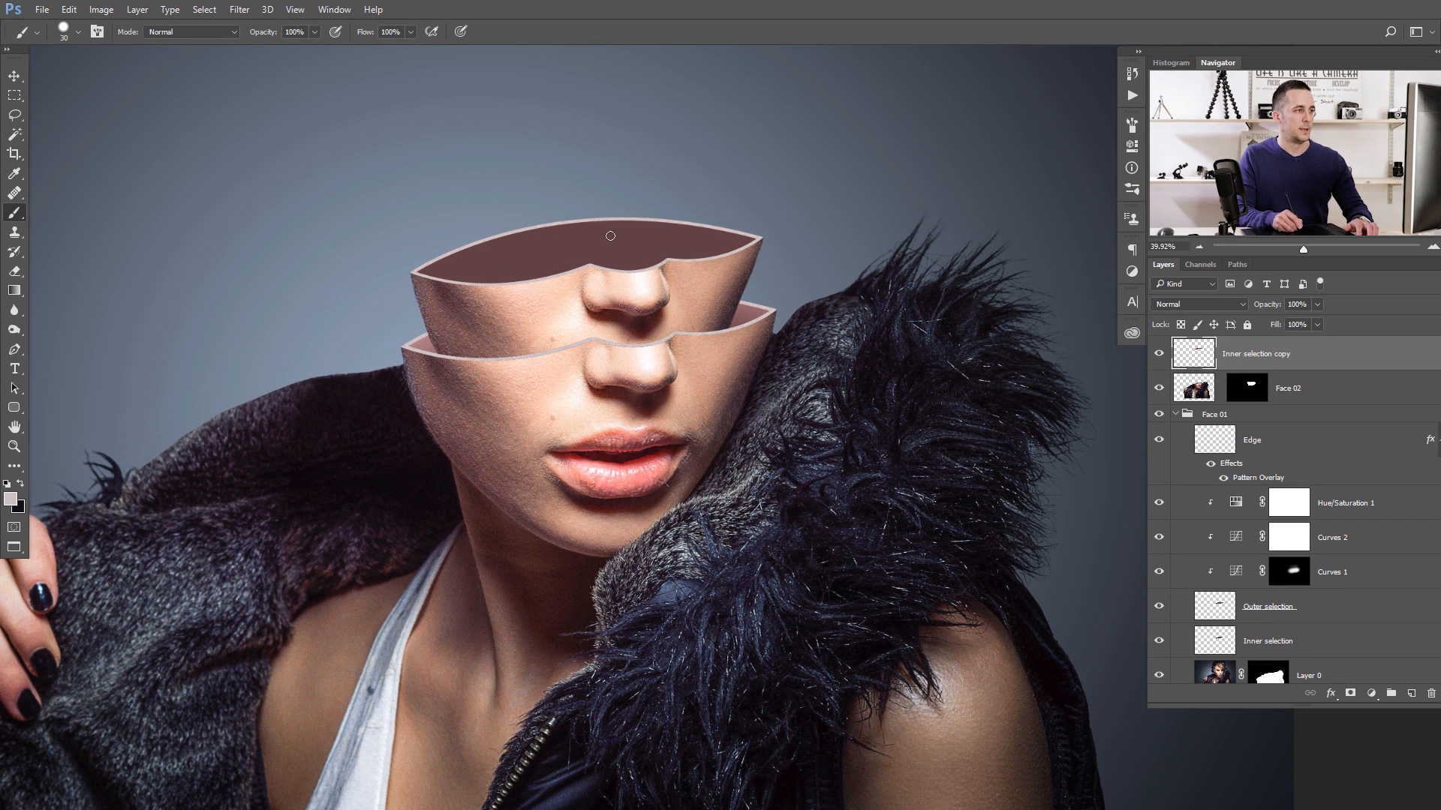
{"action": "left_click", "coordinate": [1158, 353]}
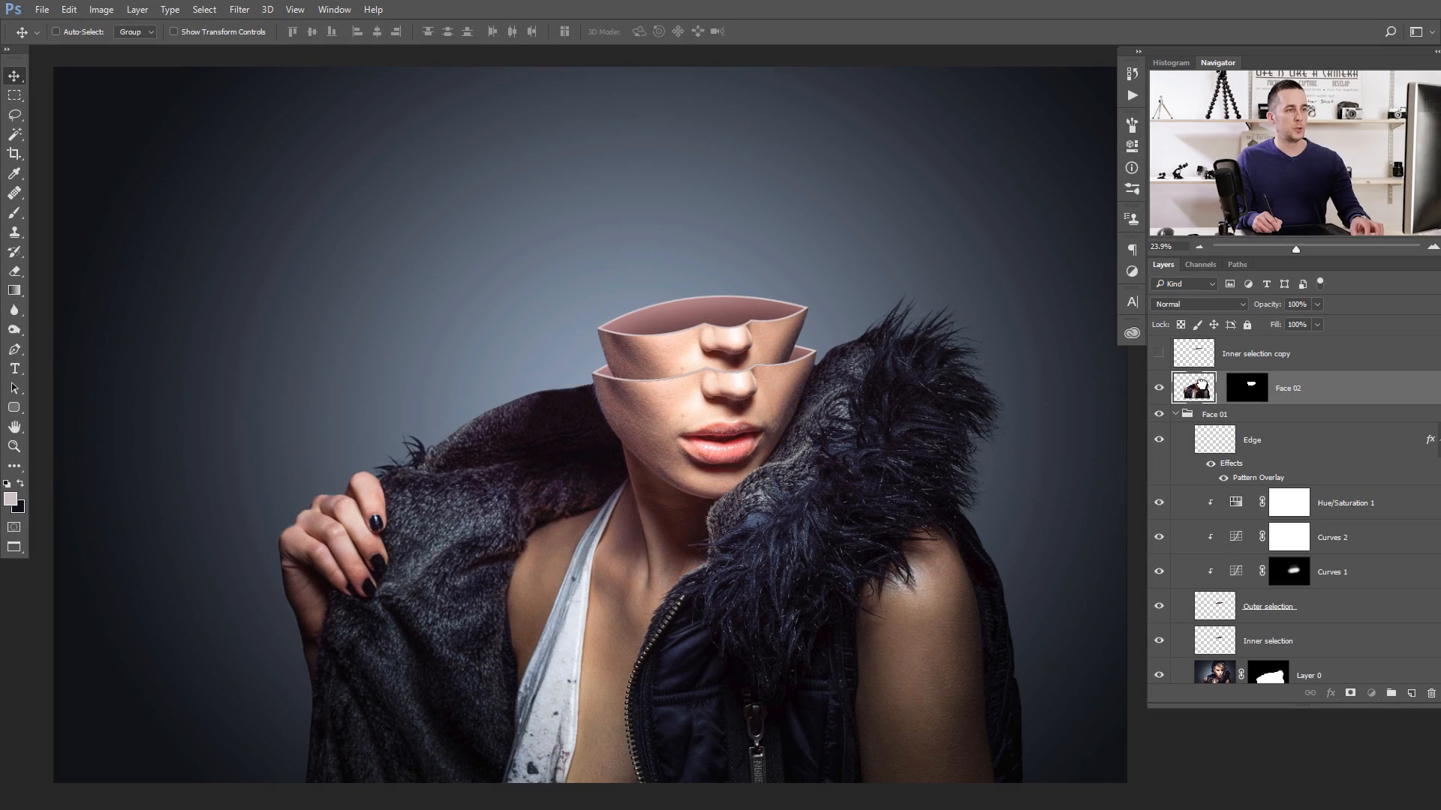
- Duplicate the Face 02 layer and name the duplicate "Face 03"
{"action": "key", "text": "ctrl+j"}
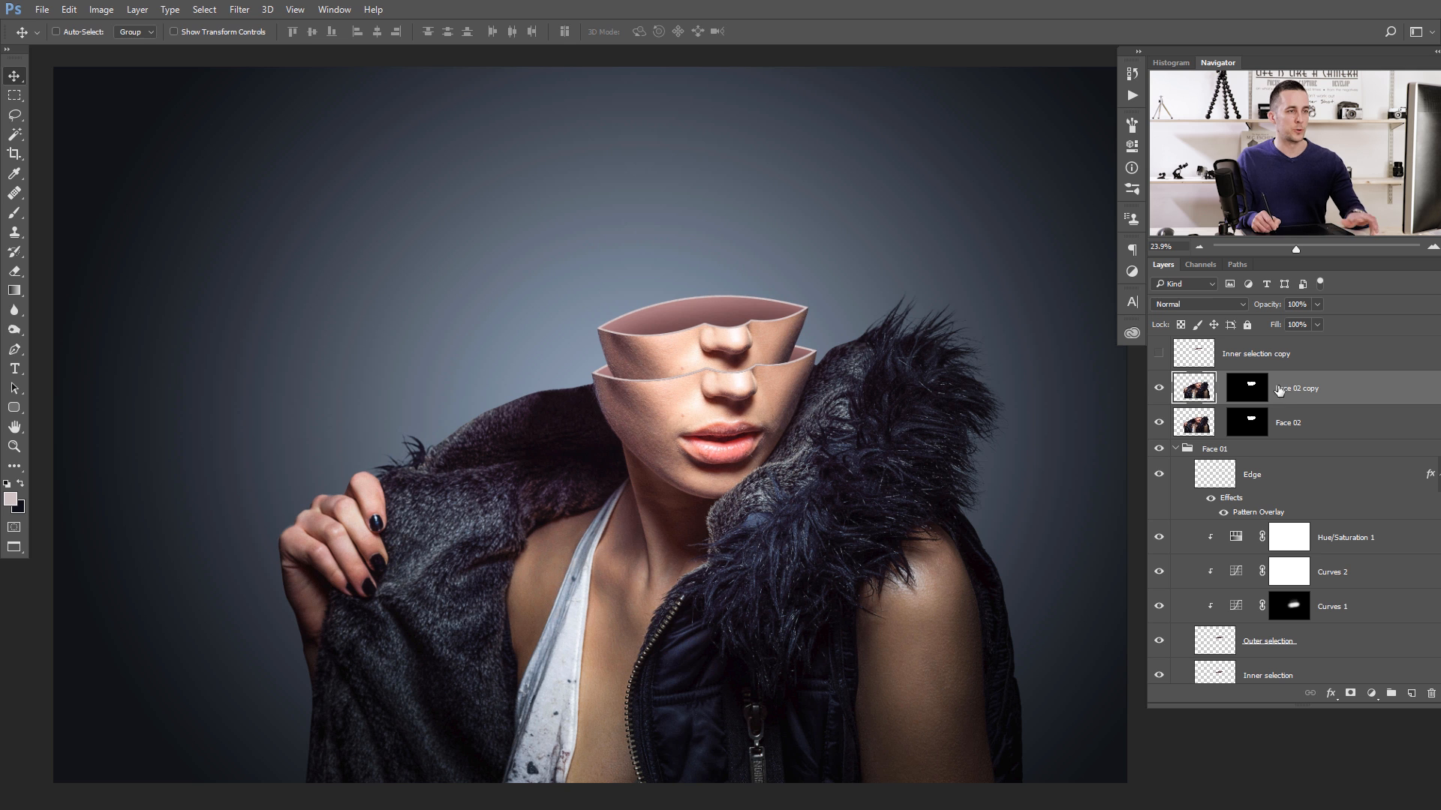
{"action": "double_click", "coordinate": [1279, 390]}
{"action": "type", "text": "Face 03"}
{"action": "key", "text": "Return"}
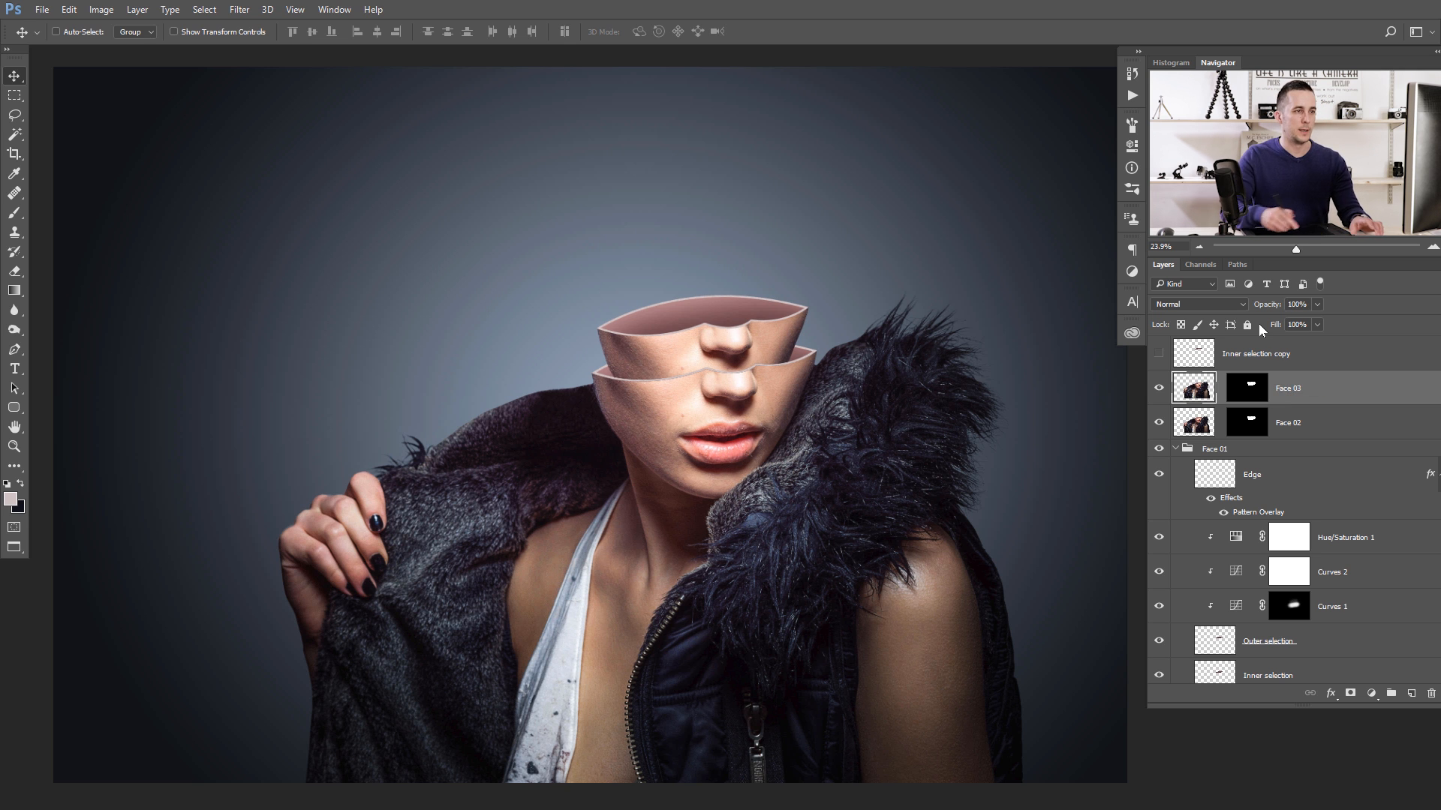
- Apply Face 03's layer mask permanently to the layer
{"action": "mouse_move", "coordinate": [679, 309]}
{"action": "left_mouse_down"}
{"action": "mouse_move", "coordinate": [773, 315]}
{"action": "mouse_move", "coordinate": [698, 310]}
{"action": "left_mouse_up"}
{"action": "left_click", "coordinate": [1250, 386]}
{"action": "right_click", "coordinate": [1251, 389]}
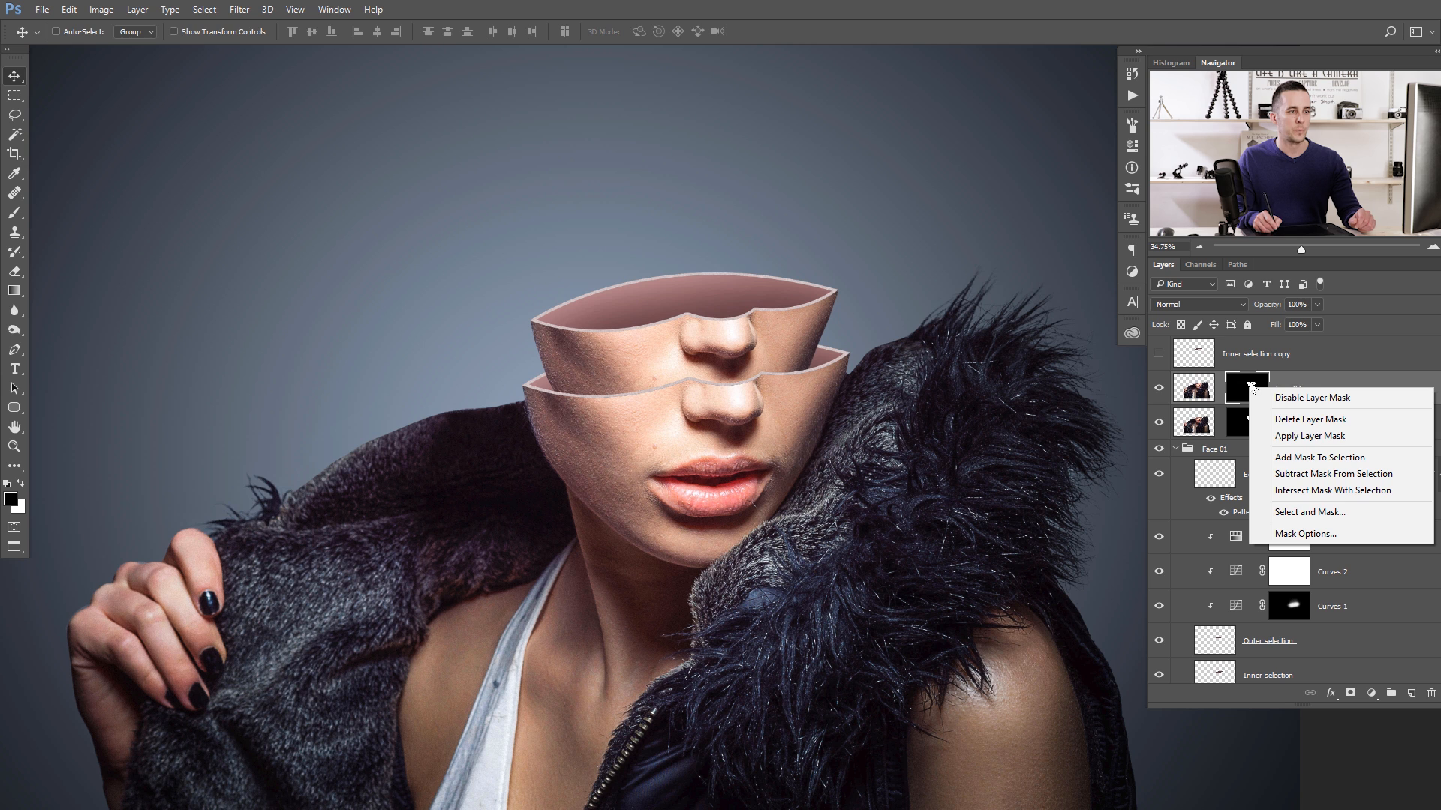
{"action": "left_click", "coordinate": [1302, 437]}
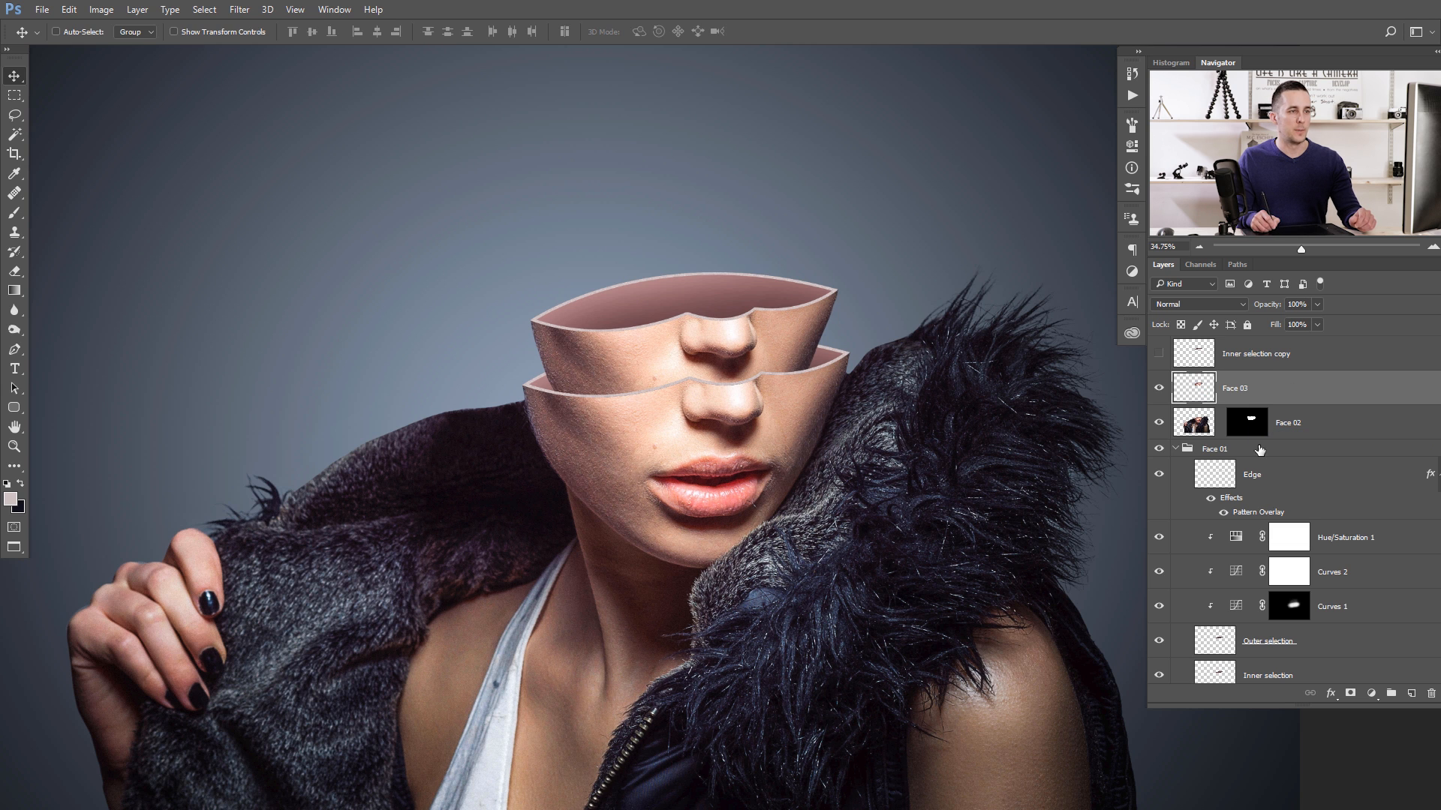
- Mask the Face 03 layer with the selection loaded from the hidden Inner selection copy layer
{"action": "left_click", "coordinate": [1199, 355]}
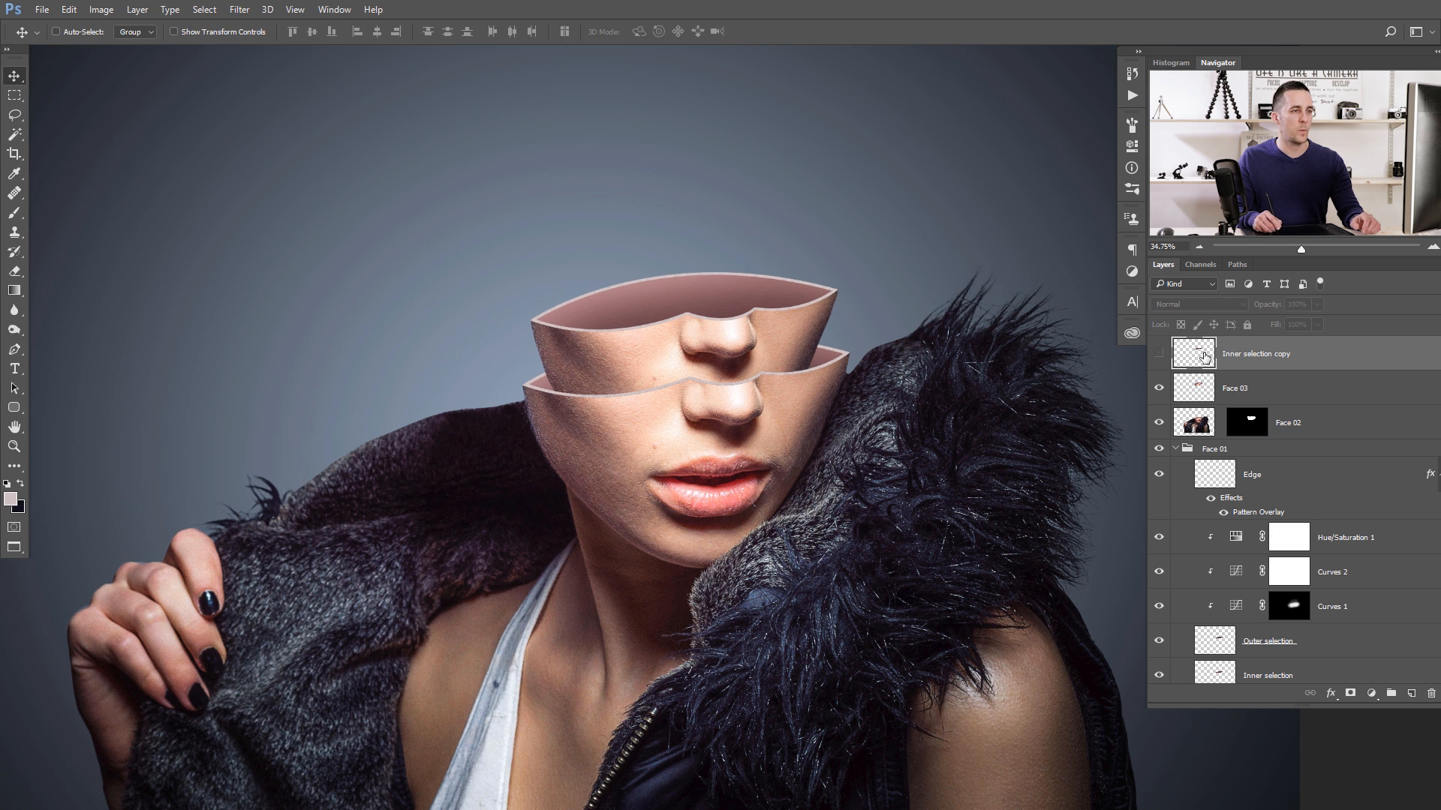
{"action": "left_click", "coordinate": [1160, 354]}
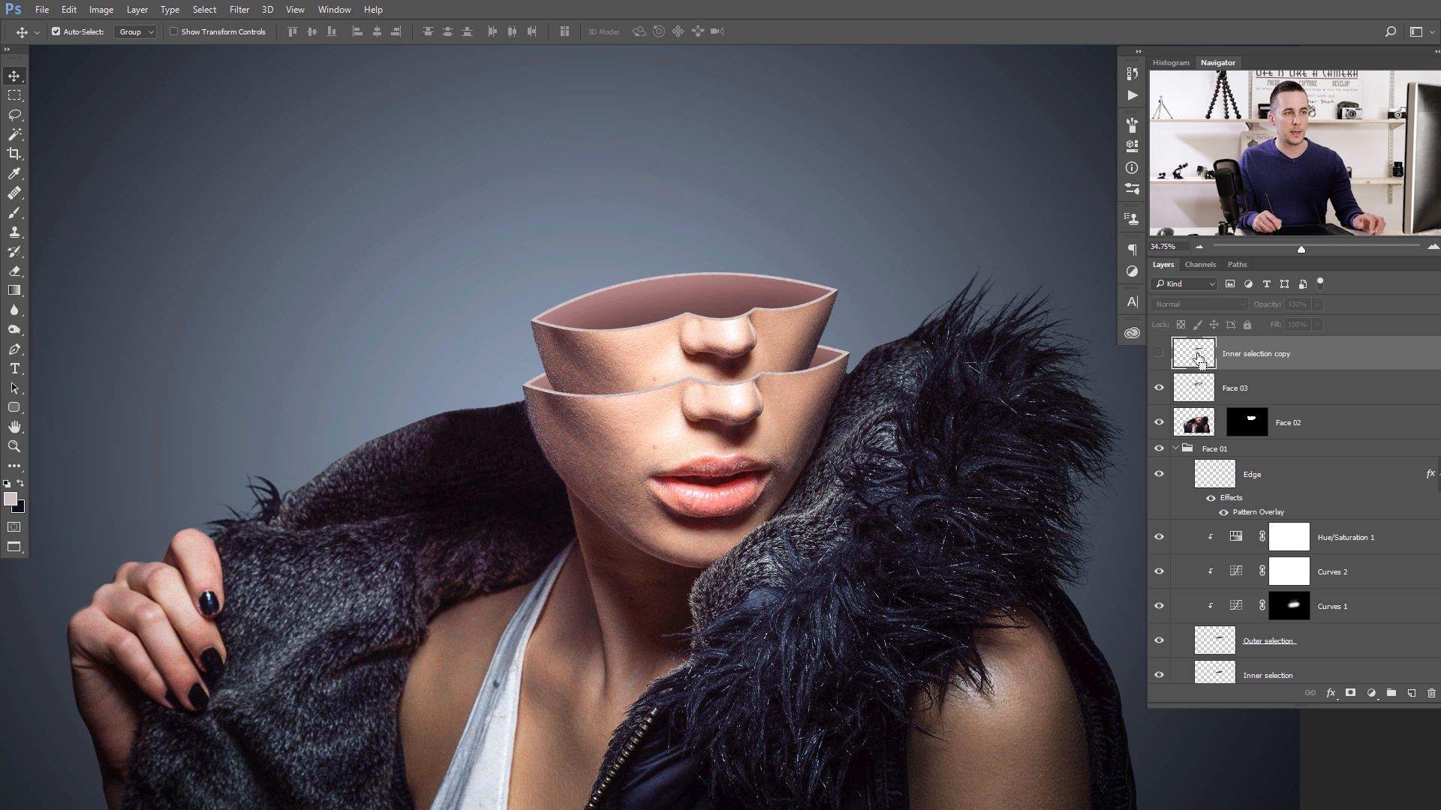
{"action": "left_click", "coordinate": [1197, 356], "text": "ctrl"}
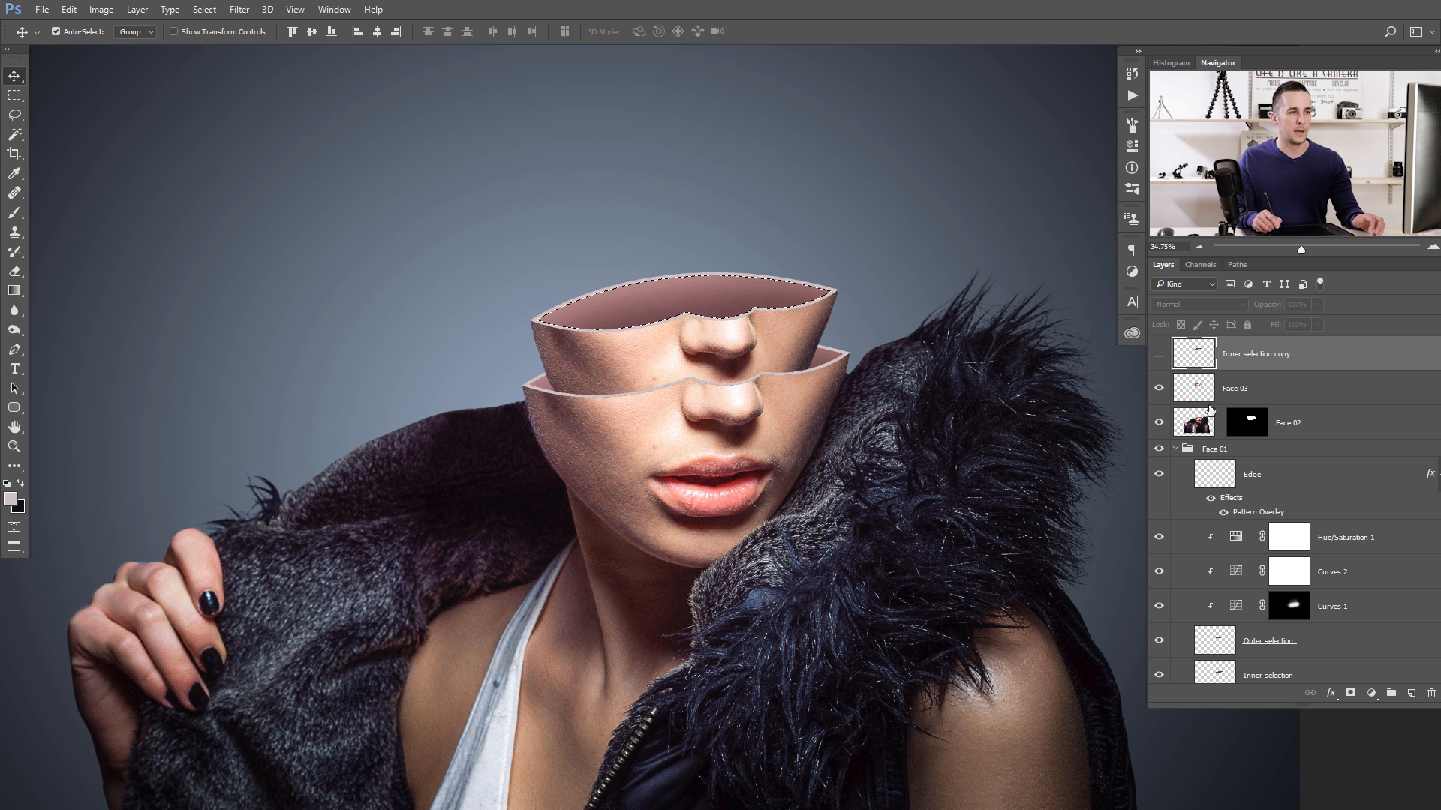
{"action": "left_click", "coordinate": [1199, 389]}
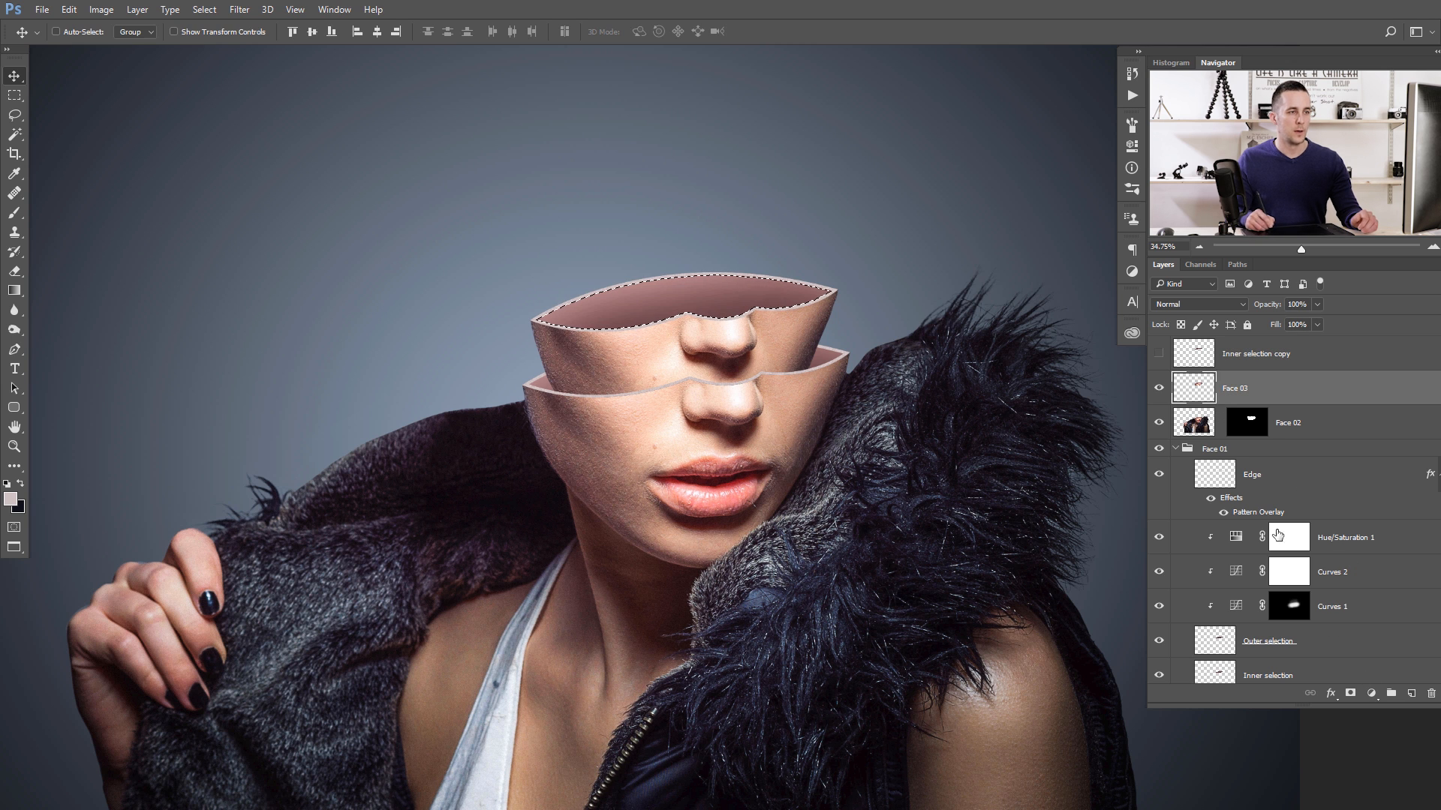
{"action": "left_click", "coordinate": [1351, 693]}
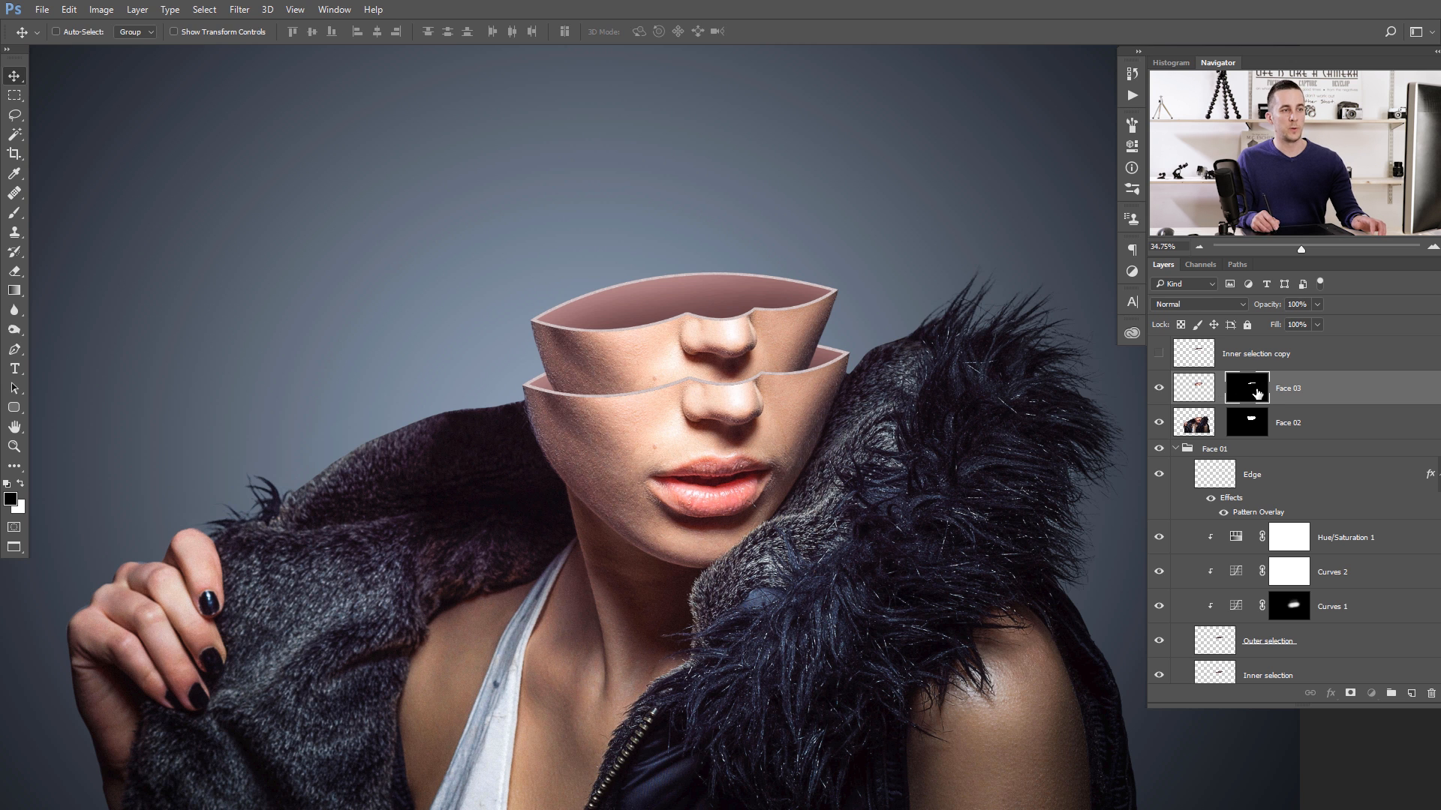
- Scale the Face 03 image to about 94% without its mask, fit it to the inner opening and raise it above the second face
{"action": "left_click", "coordinate": [1193, 391]}
{"action": "key", "text": "ctrl+t"}
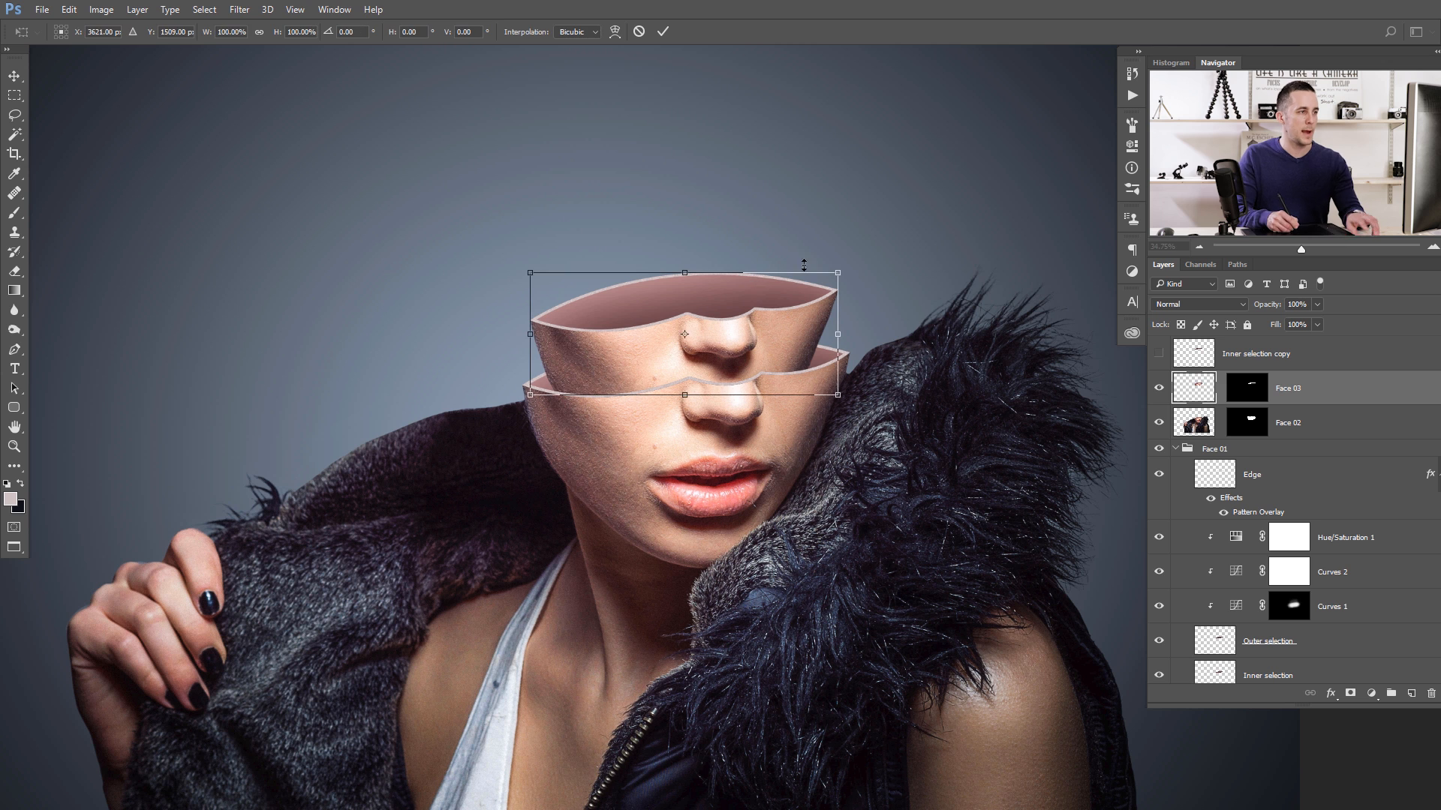
{"action": "left_click_drag", "start_coordinate": [838, 268], "coordinate": [827, 275]}
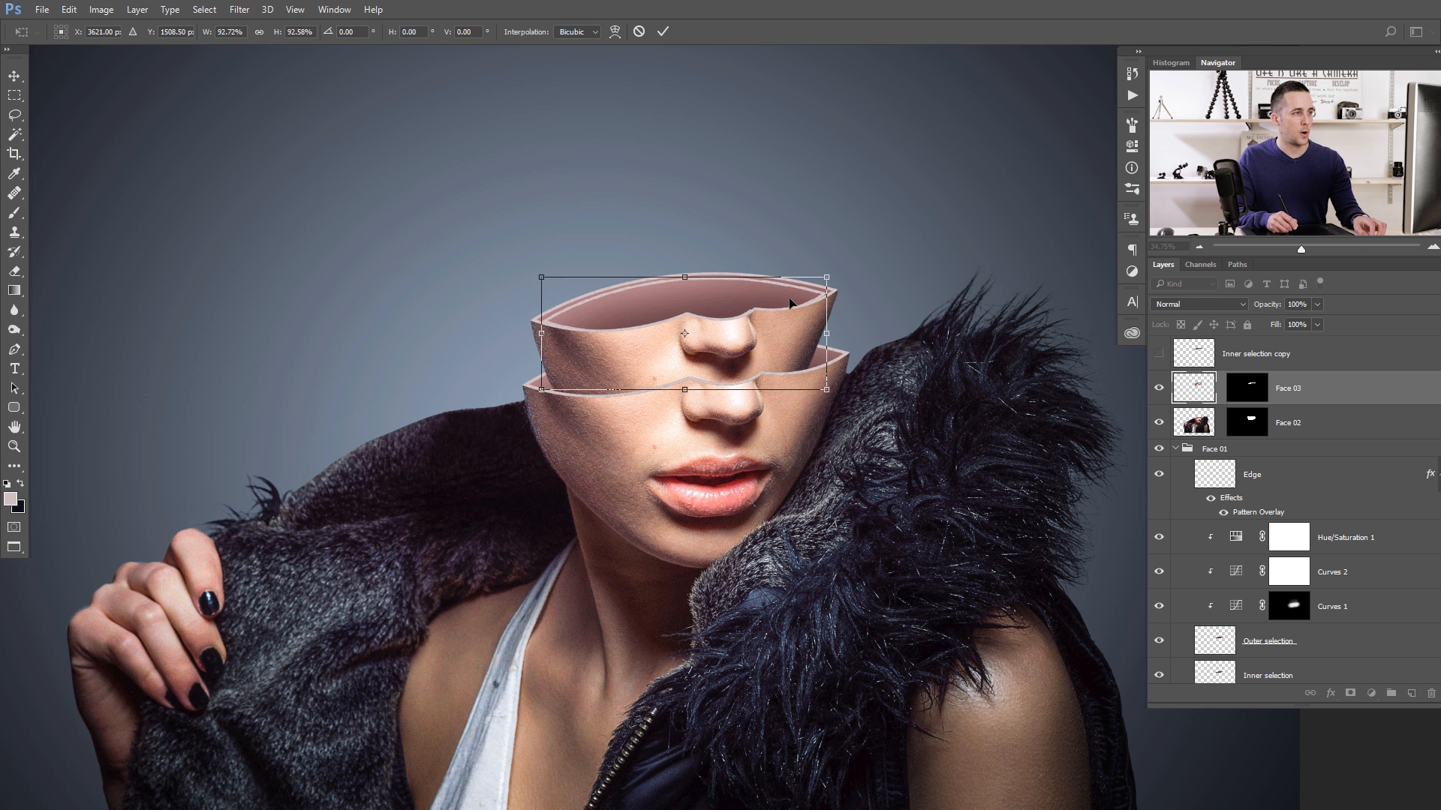
{"action": "left_click_drag", "start_coordinate": [778, 300], "coordinate": [794, 300]}
{"action": "left_click_drag", "start_coordinate": [874, 251], "coordinate": [872, 251]}
{"action": "key", "text": "Down"}
{"action": "key", "text": "Down"}
{"action": "key", "text": "Down"}
{"action": "key", "text": "Down"}
{"action": "key", "text": "Down"}
{"action": "key", "text": "Down"}
{"action": "key", "text": "Down"}
{"action": "key", "text": "Down"}
{"action": "key", "text": "Down"}
{"action": "key", "text": "Down"}
{"action": "key", "text": "Down"}
{"action": "key", "text": "Down"}
{"action": "key", "text": "Down"}
{"action": "key", "text": "Down"}
{"action": "key", "text": "Down"}
{"action": "key", "text": "Down"}
{"action": "key", "text": "Down"}
{"action": "key", "text": "Down"}
{"action": "key", "text": "Down"}
{"action": "key", "text": "Down"}
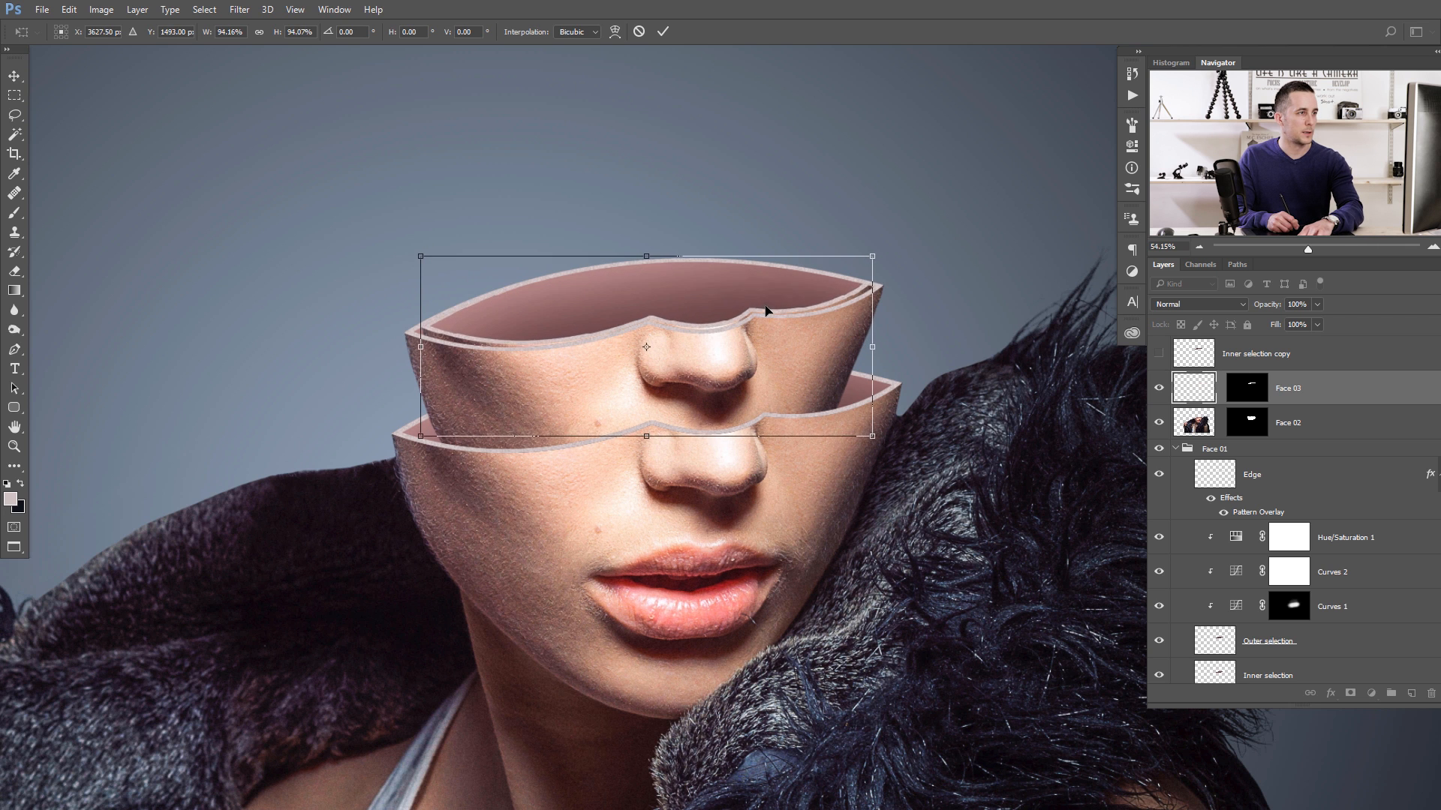
{"action": "key", "text": "Left"}
{"action": "key", "text": "Left"}
{"action": "key", "text": "Left"}
{"action": "key", "text": "Left"}
{"action": "key", "text": "Return"}
{"action": "left_click_drag", "start_coordinate": [653, 324], "coordinate": [690, 284]}
- Paint white on Face 03's mask with a 175-pixel brush to reveal the raised third face and its rim
{"action": "left_click", "coordinate": [1256, 393]}
{"action": "key", "text": "b"}
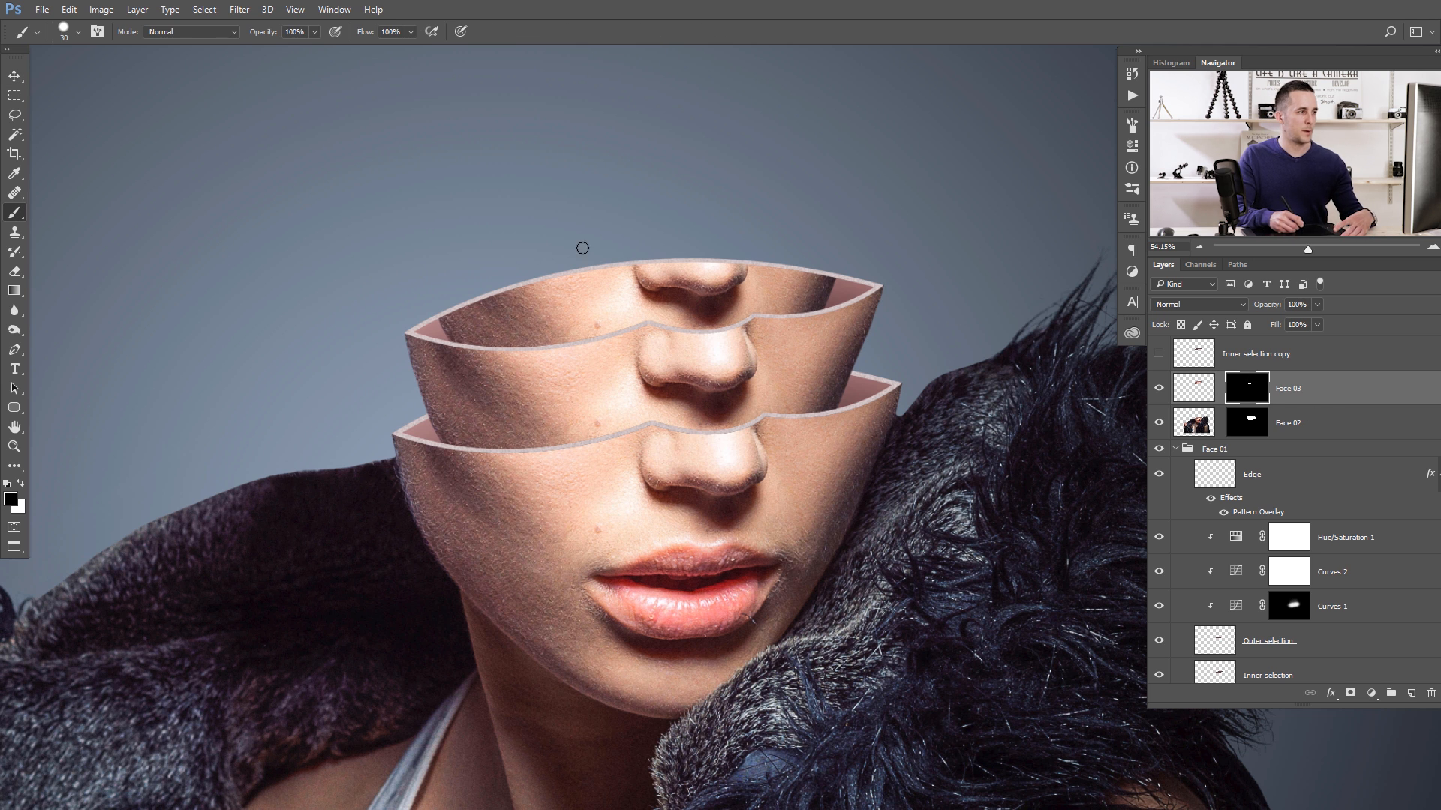
{"action": "key", "text": "x"}
{"action": "mouse_move", "coordinate": [453, 286]}
{"action": "left_mouse_down"}
{"action": "mouse_move", "coordinate": [437, 252]}
{"action": "mouse_move", "coordinate": [531, 213]}
{"action": "mouse_move", "coordinate": [519, 268]}
{"action": "mouse_move", "coordinate": [768, 242]}
{"action": "mouse_move", "coordinate": [812, 255]}
{"action": "mouse_move", "coordinate": [831, 234]}
{"action": "mouse_move", "coordinate": [836, 174]}
{"action": "mouse_move", "coordinate": [563, 202]}
{"action": "left_mouse_up"}
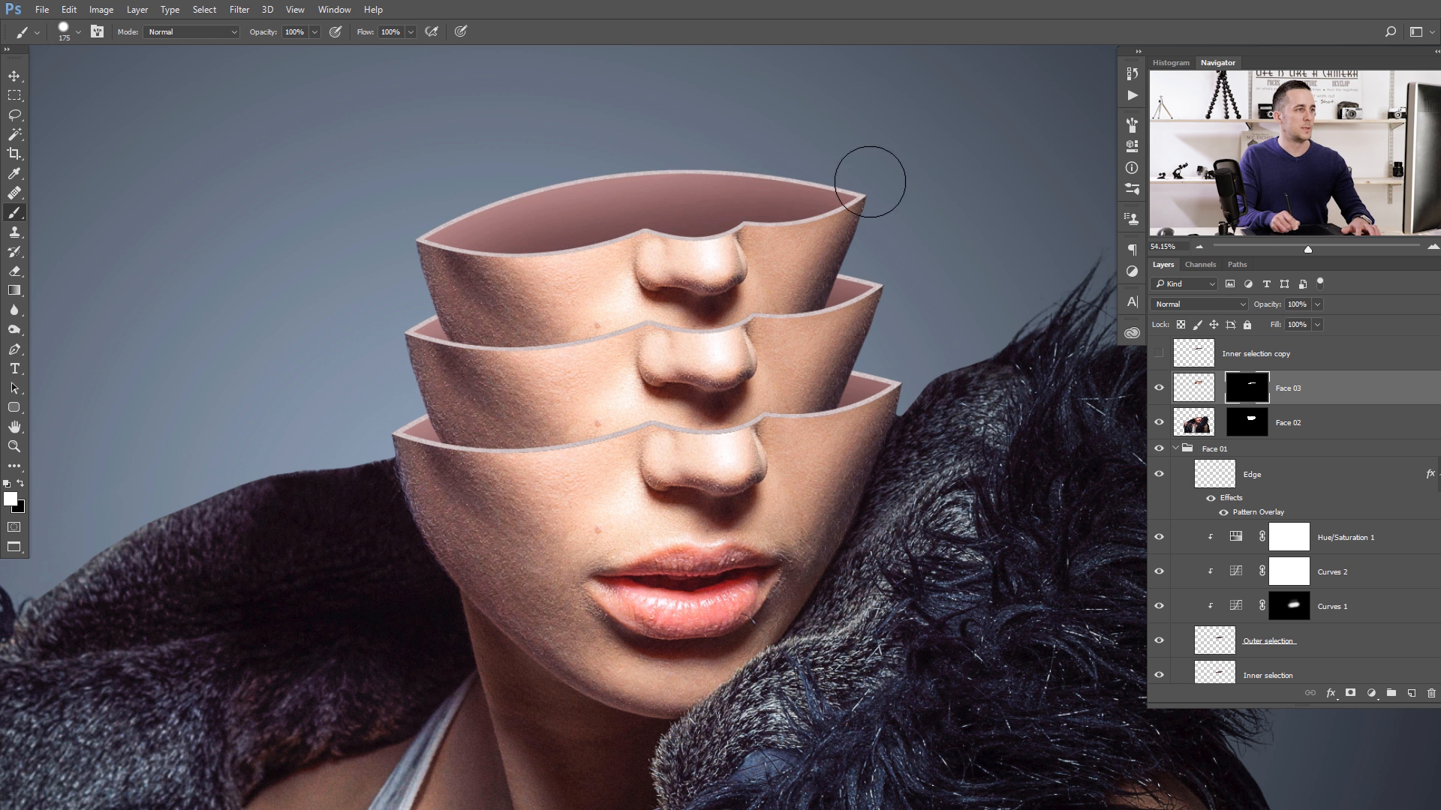
{"action": "left_click_drag", "start_coordinate": [722, 257], "coordinate": [638, 268]}
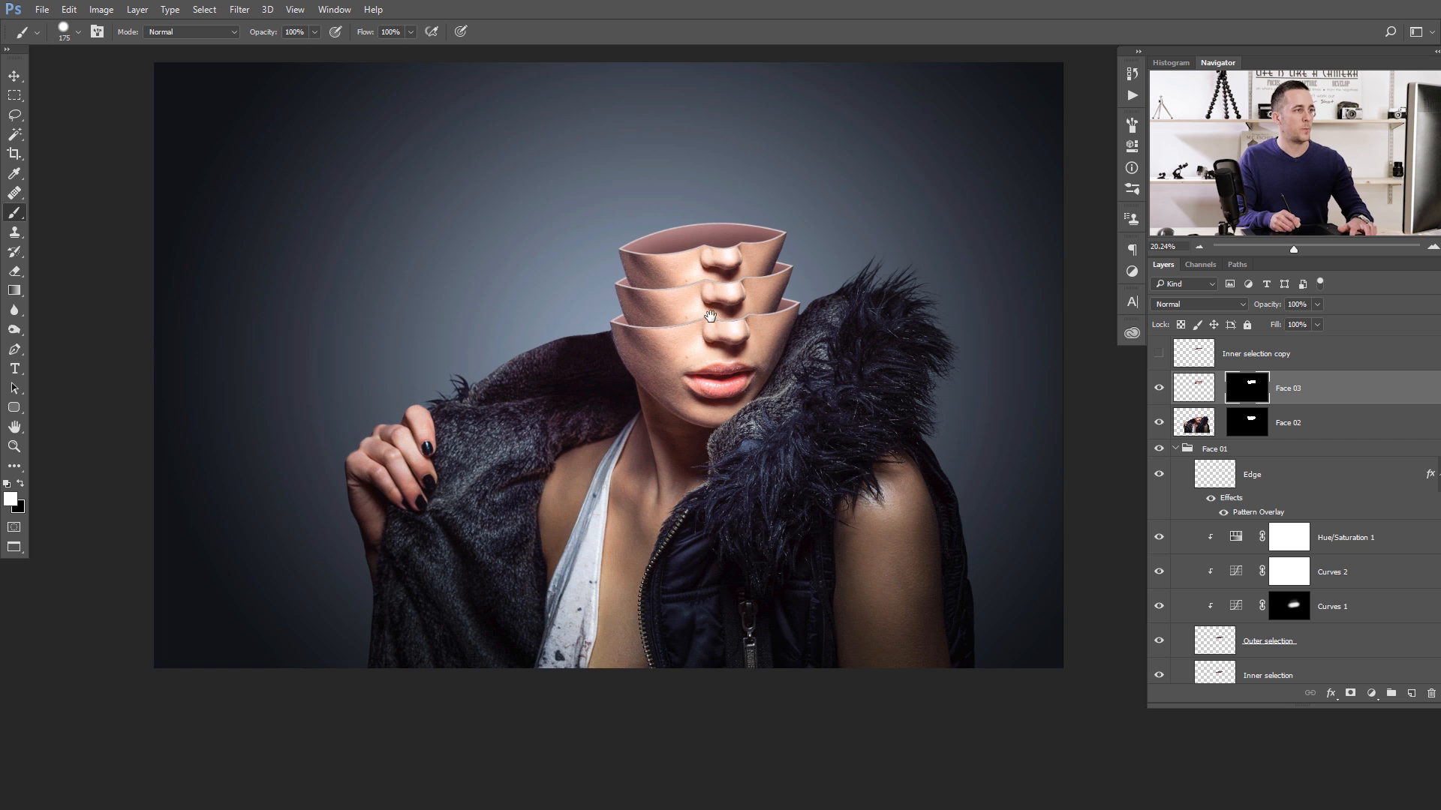
- Examine the stacked faces in the whole composition and look through the open flower images
{"action": "left_click_drag", "start_coordinate": [709, 314], "coordinate": [712, 348]}
{"action": "left_click", "coordinate": [723, 327]}
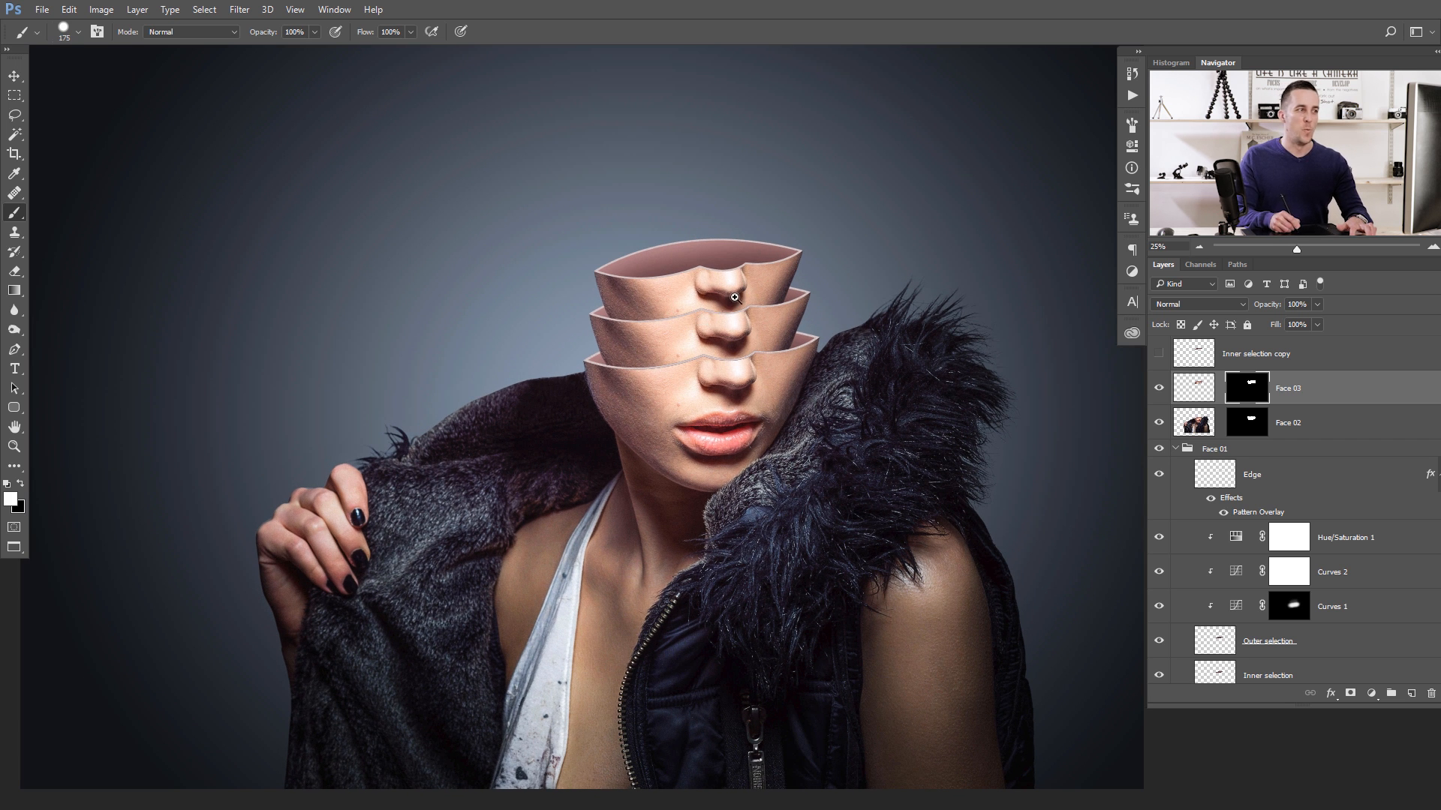
{"action": "left_click_drag", "start_coordinate": [735, 297], "coordinate": [698, 302]}
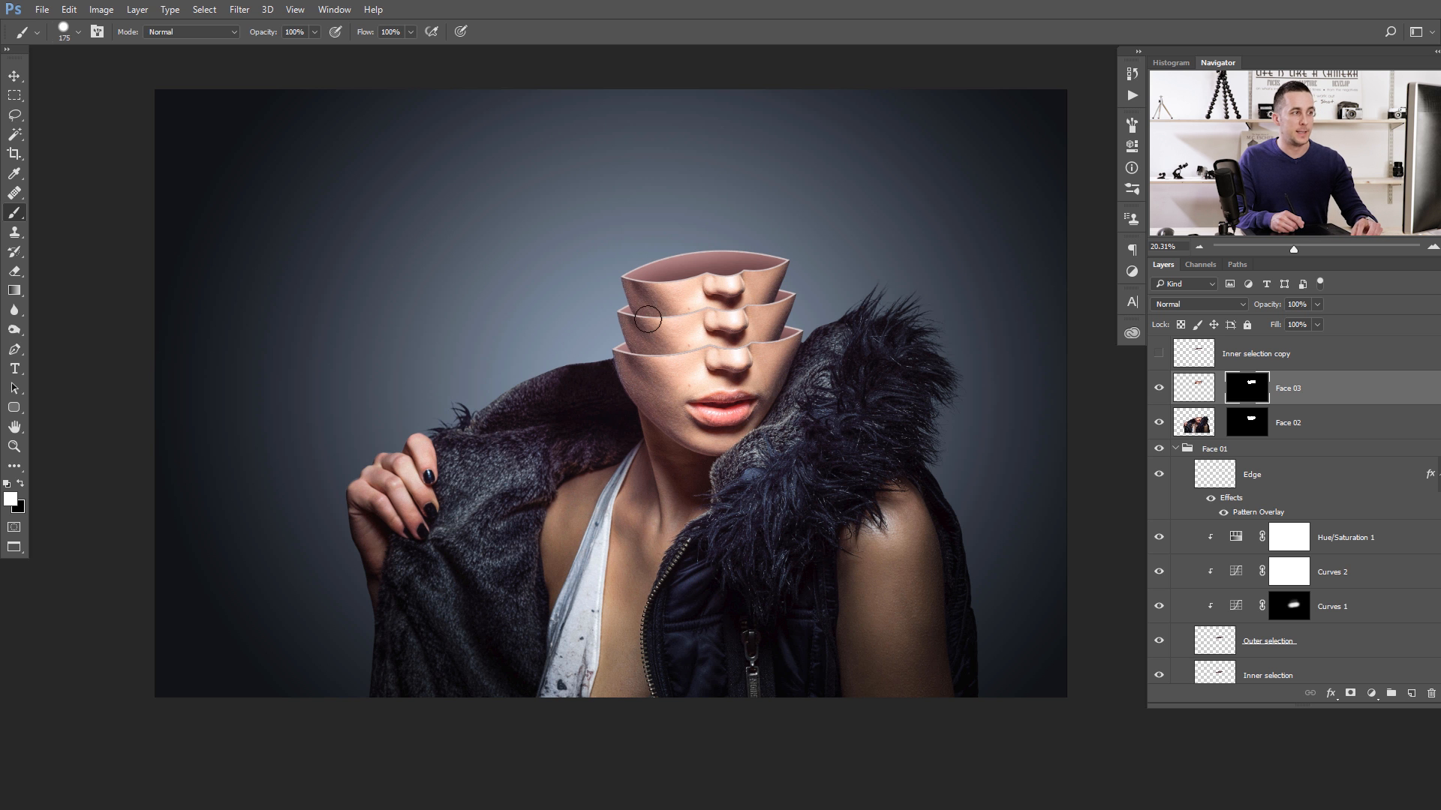
{"action": "left_click_drag", "start_coordinate": [698, 302], "coordinate": [695, 322]}
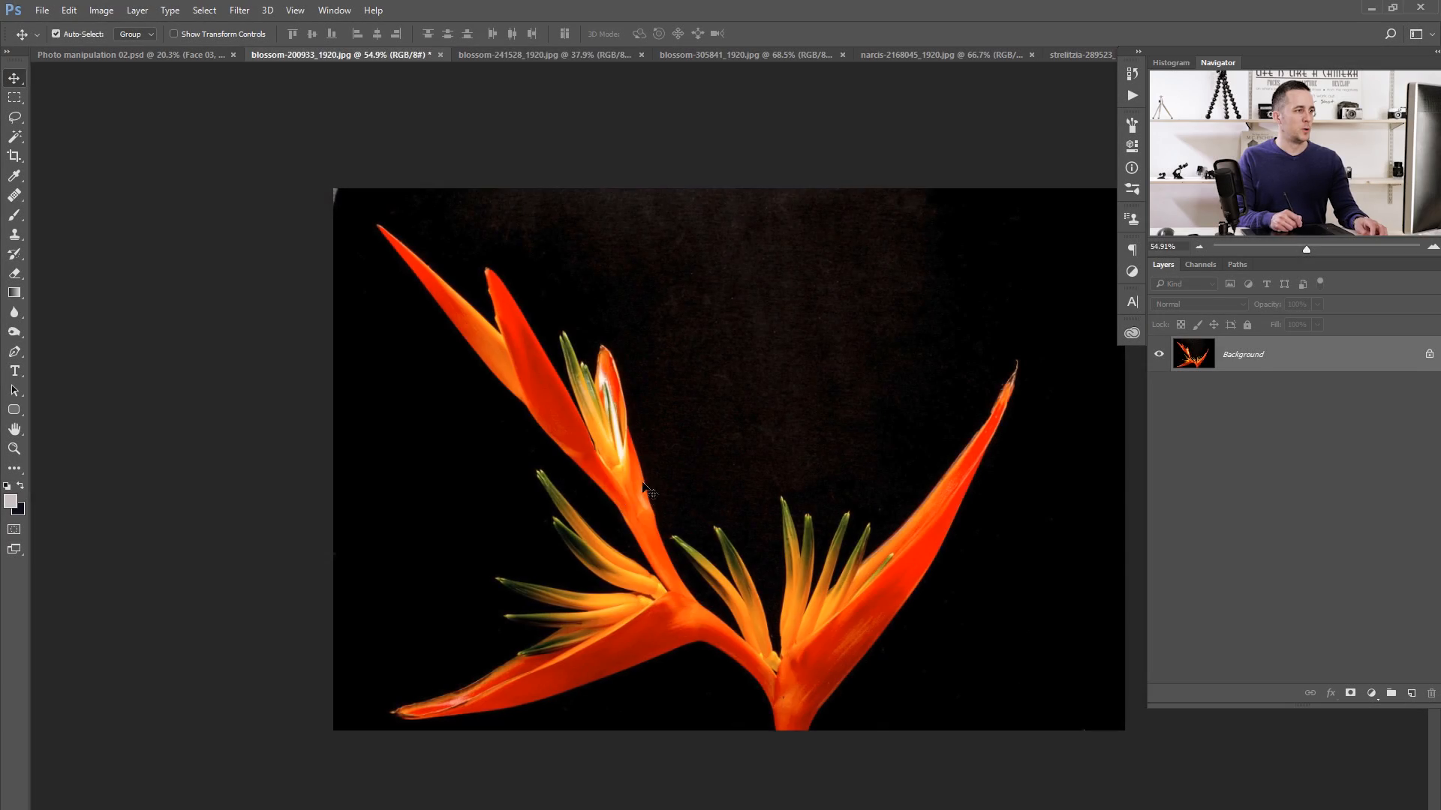
{"action": "key", "text": "ctrl+Tab"}
{"action": "key", "text": "ctrl+Tab"}
{"action": "key", "text": "ctrl+Tab"}
{"action": "key", "text": "ctrl+Tab"}
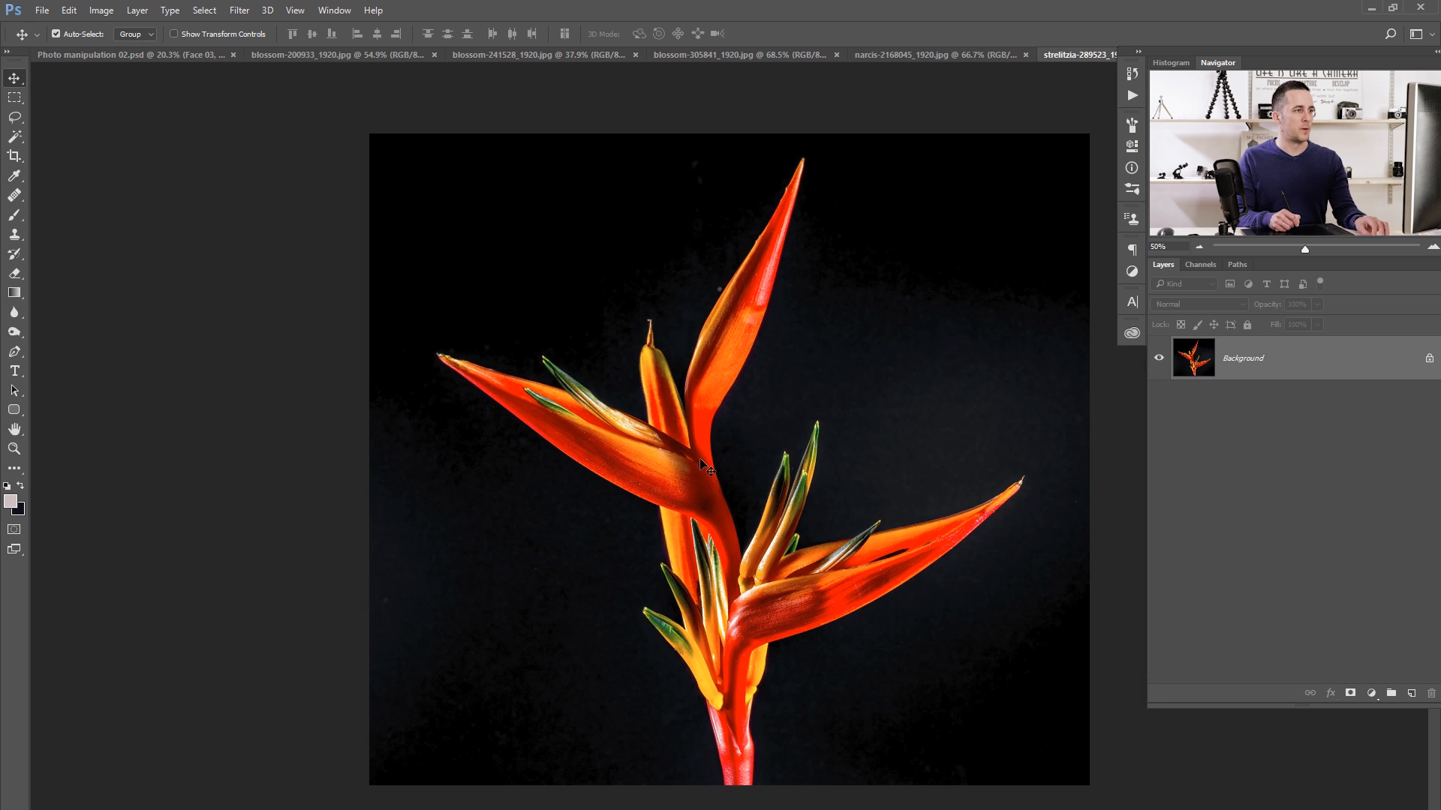
{"action": "key", "text": "ctrl+shift+Tab"}
{"action": "key", "text": "ctrl+shift+Tab"}
{"action": "key", "text": "ctrl+shift+Tab"}
{"action": "key", "text": "ctrl+shift+Tab"}
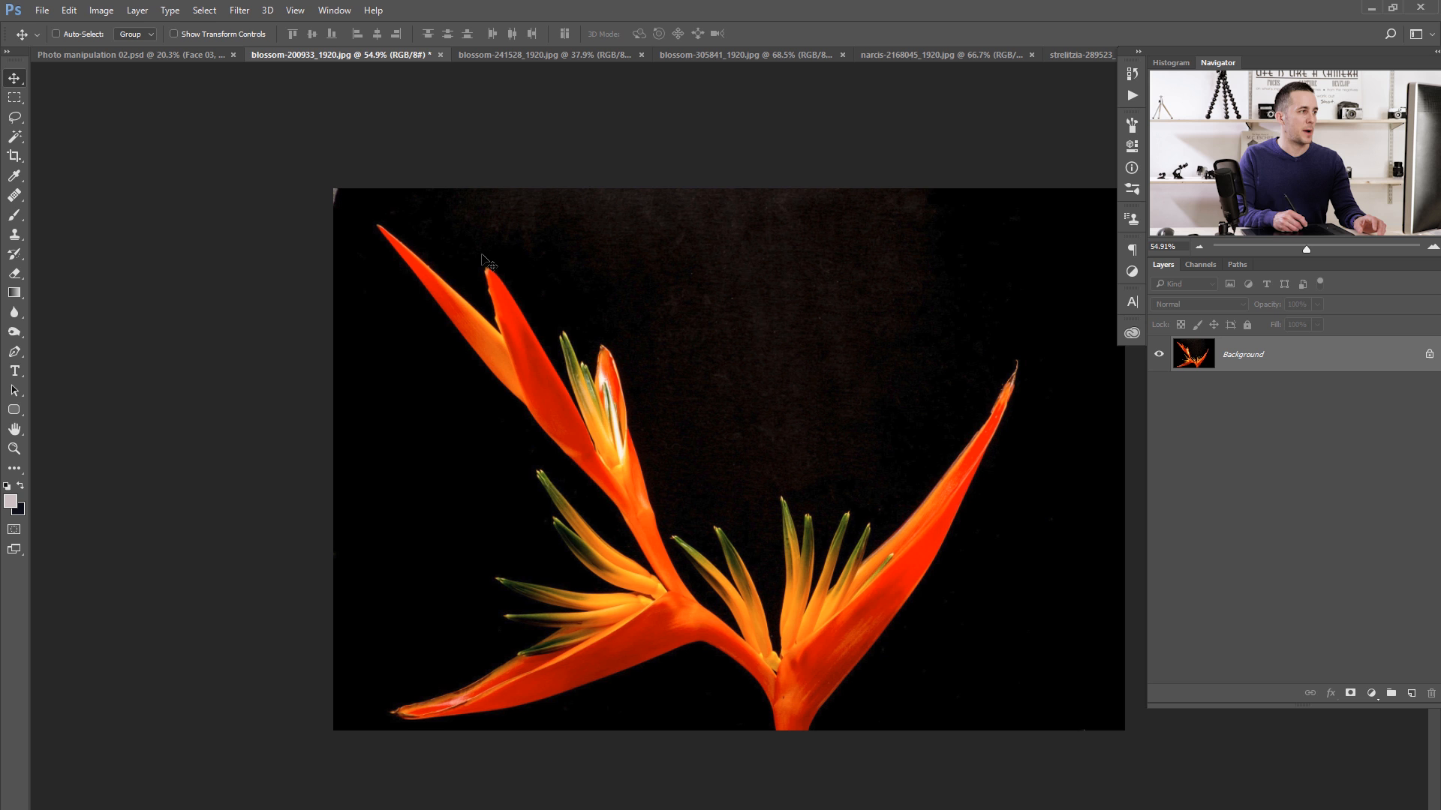
- Unlock the background layer of blossom-200933_1920.jpg and delete its black backdrop using a Magic Wand selection with tolerance 32
{"action": "left_click", "coordinate": [1429, 356]}
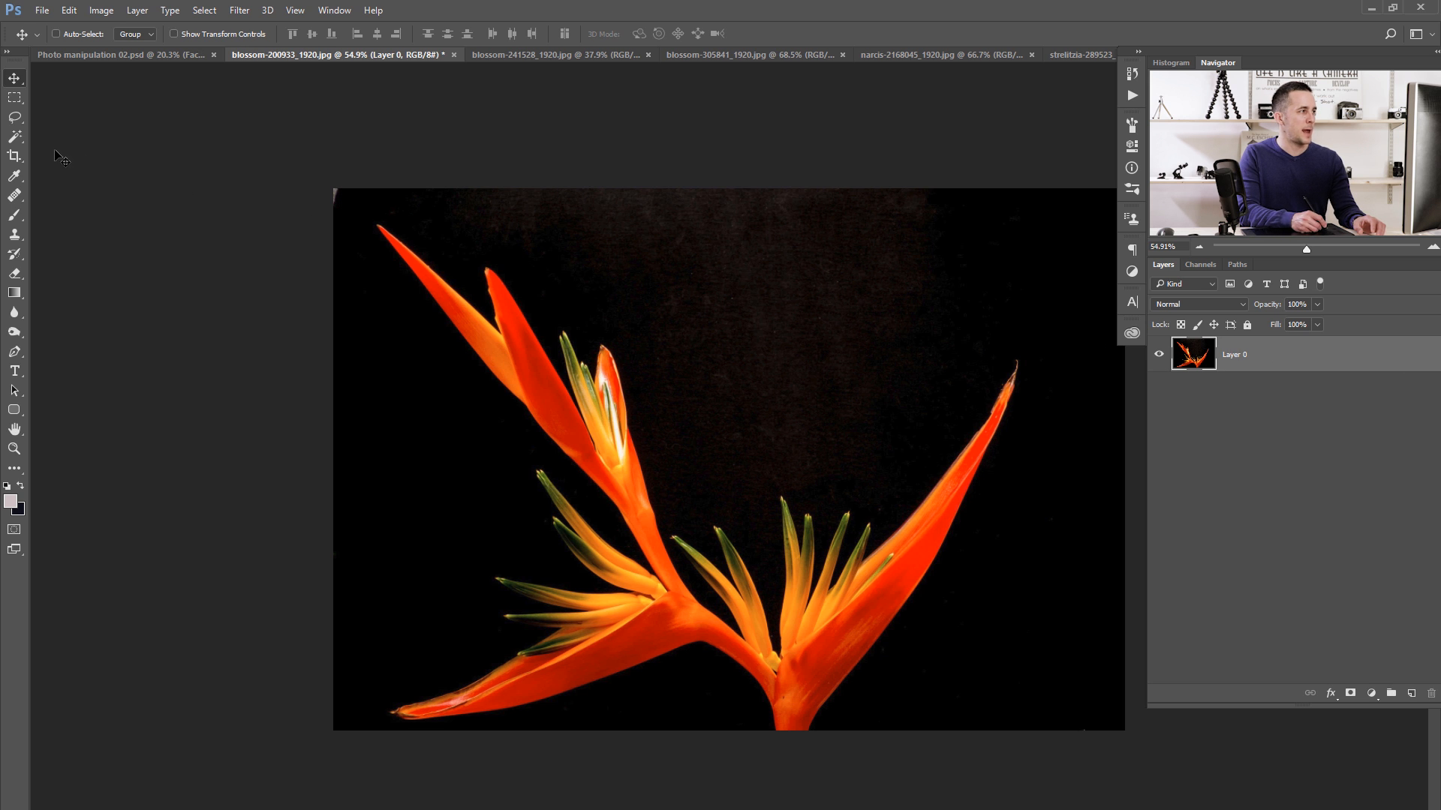
{"action": "left_click", "coordinate": [14, 137]}
{"action": "left_click", "coordinate": [112, 154]}
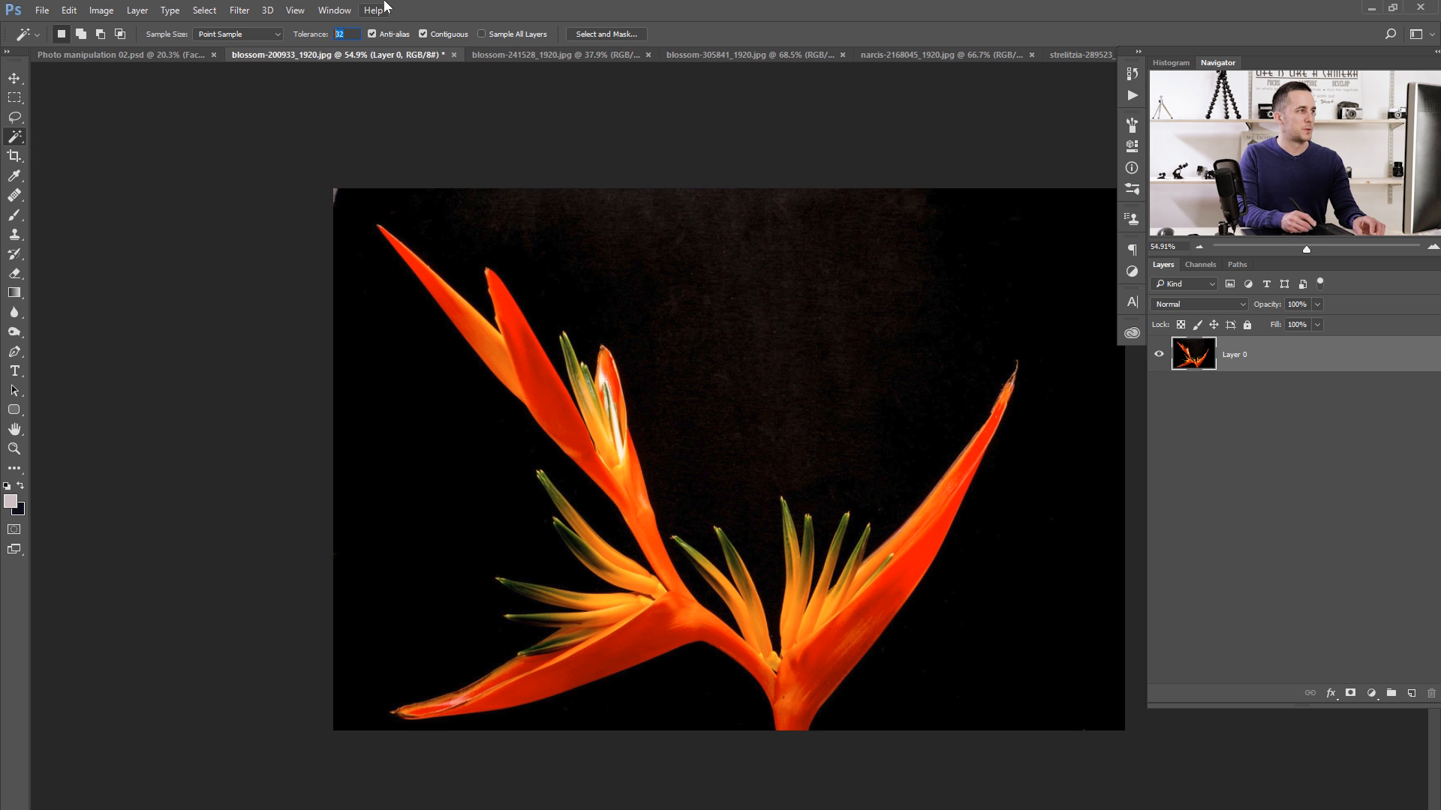
{"action": "left_click", "coordinate": [611, 292]}
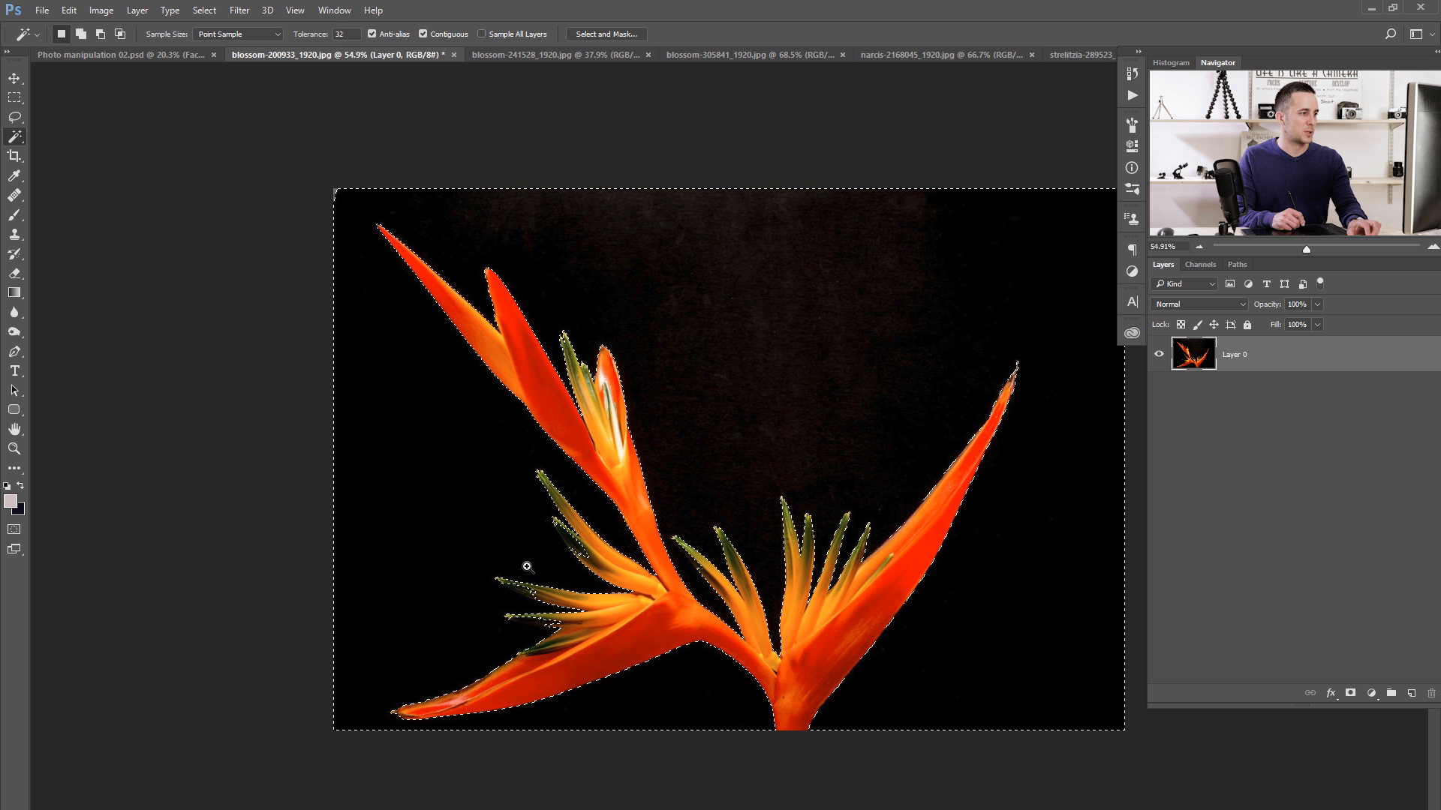
{"action": "key", "text": "b"}
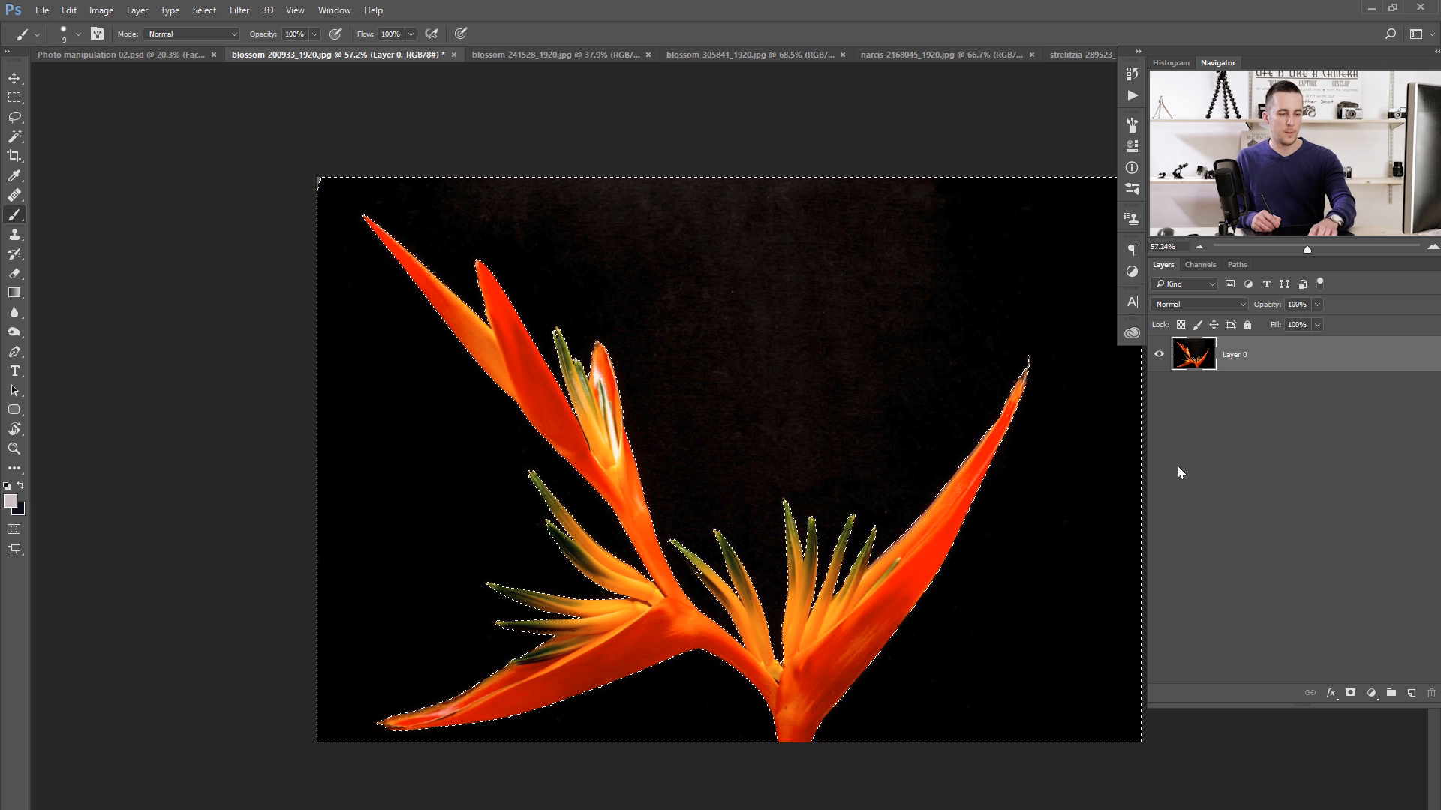
{"action": "key", "text": "Delete"}
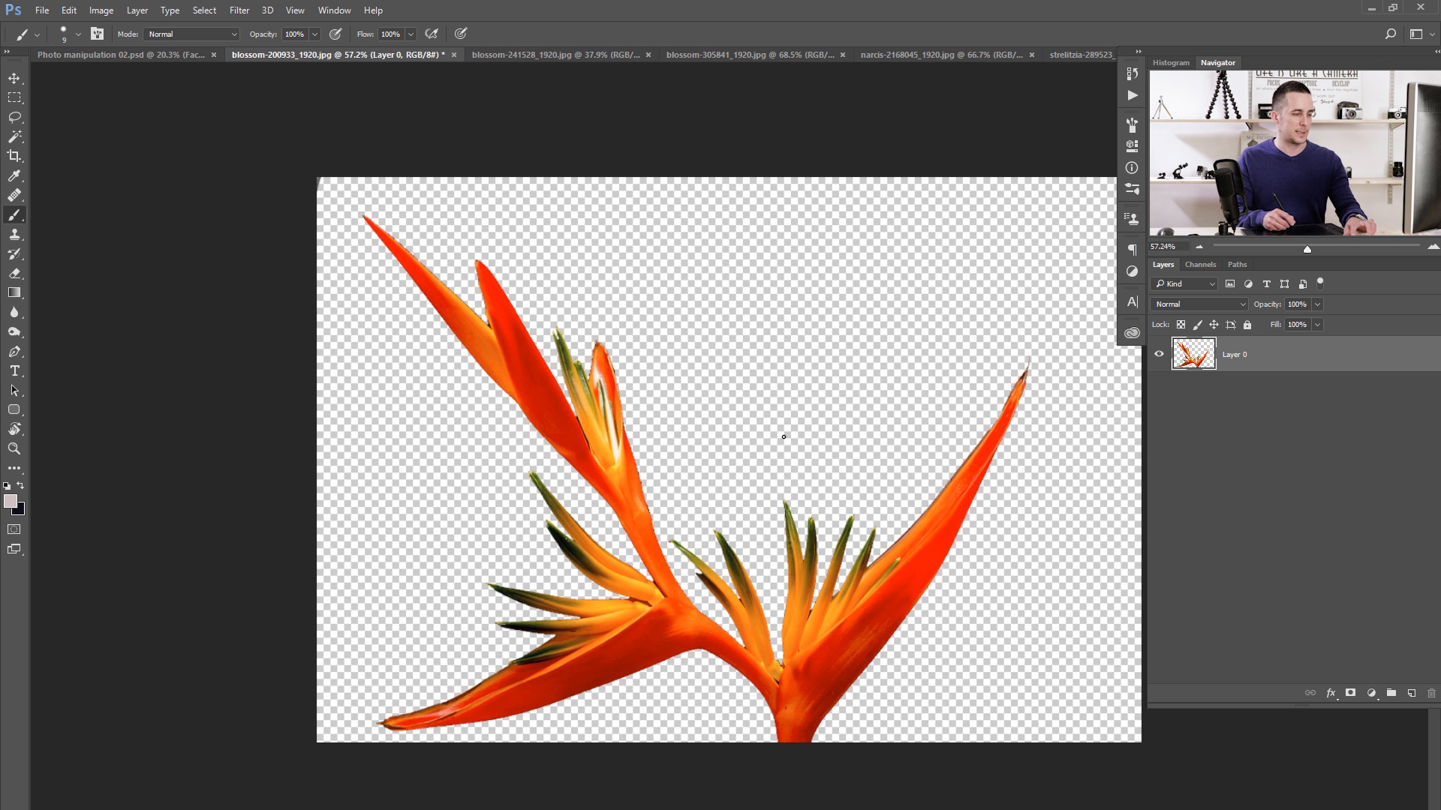
- Place the cut-out orange flower beside the head in Photo manipulation 02.psd and erase the stray specks next to it
{"action": "key", "text": "v"}
{"action": "left_click_drag", "start_coordinate": [649, 492], "coordinate": [539, 371]}
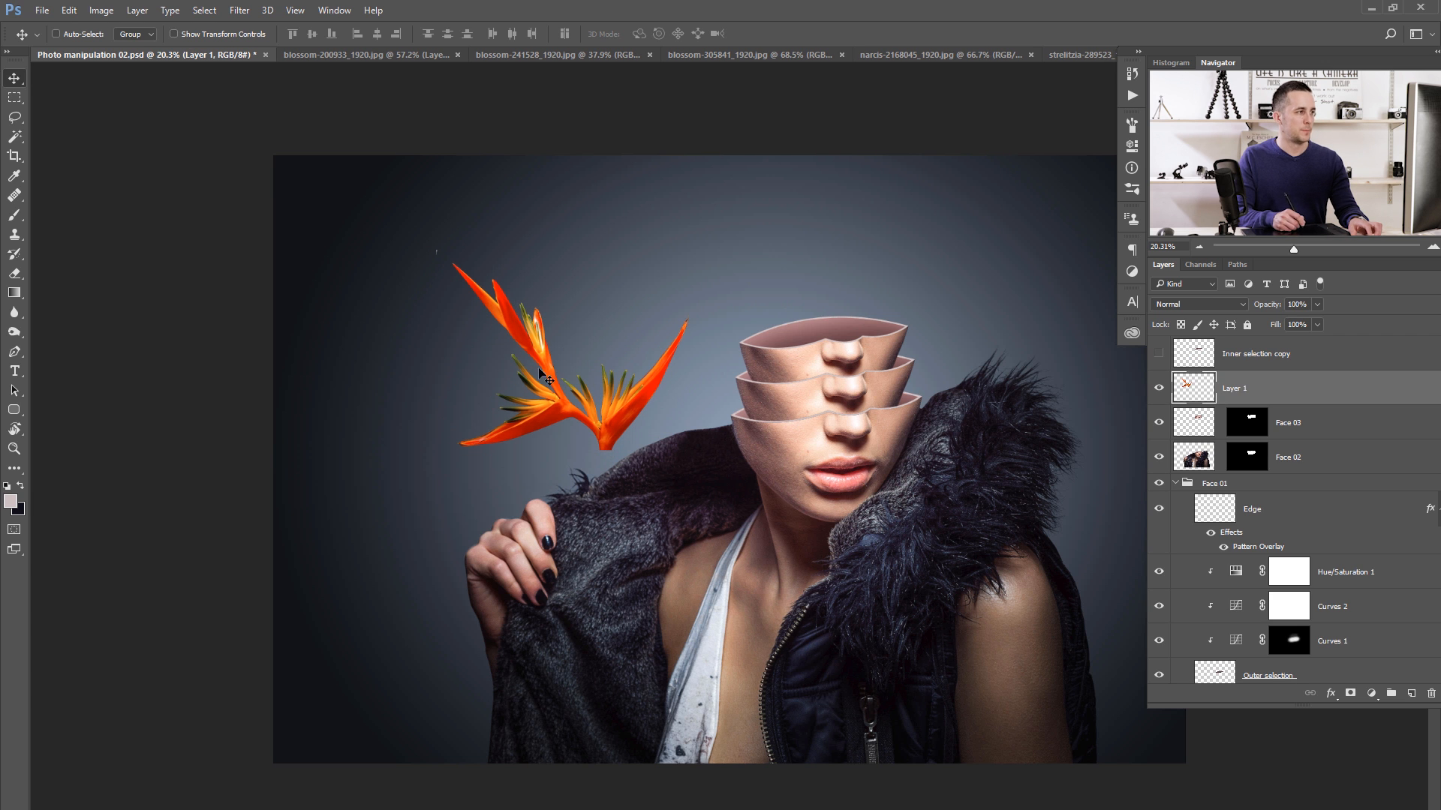
{"action": "key", "text": "e"}
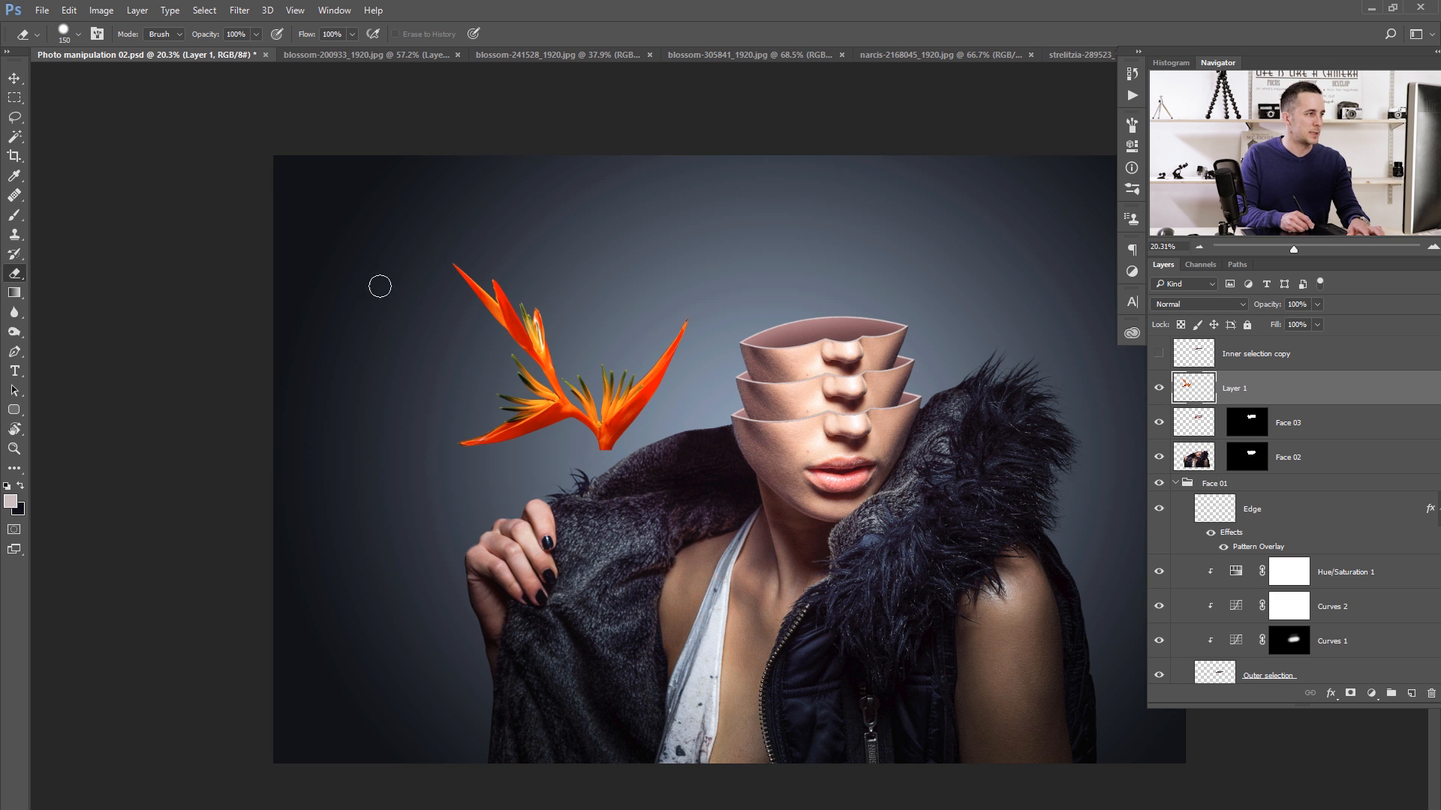
{"action": "key", "text": "v"}
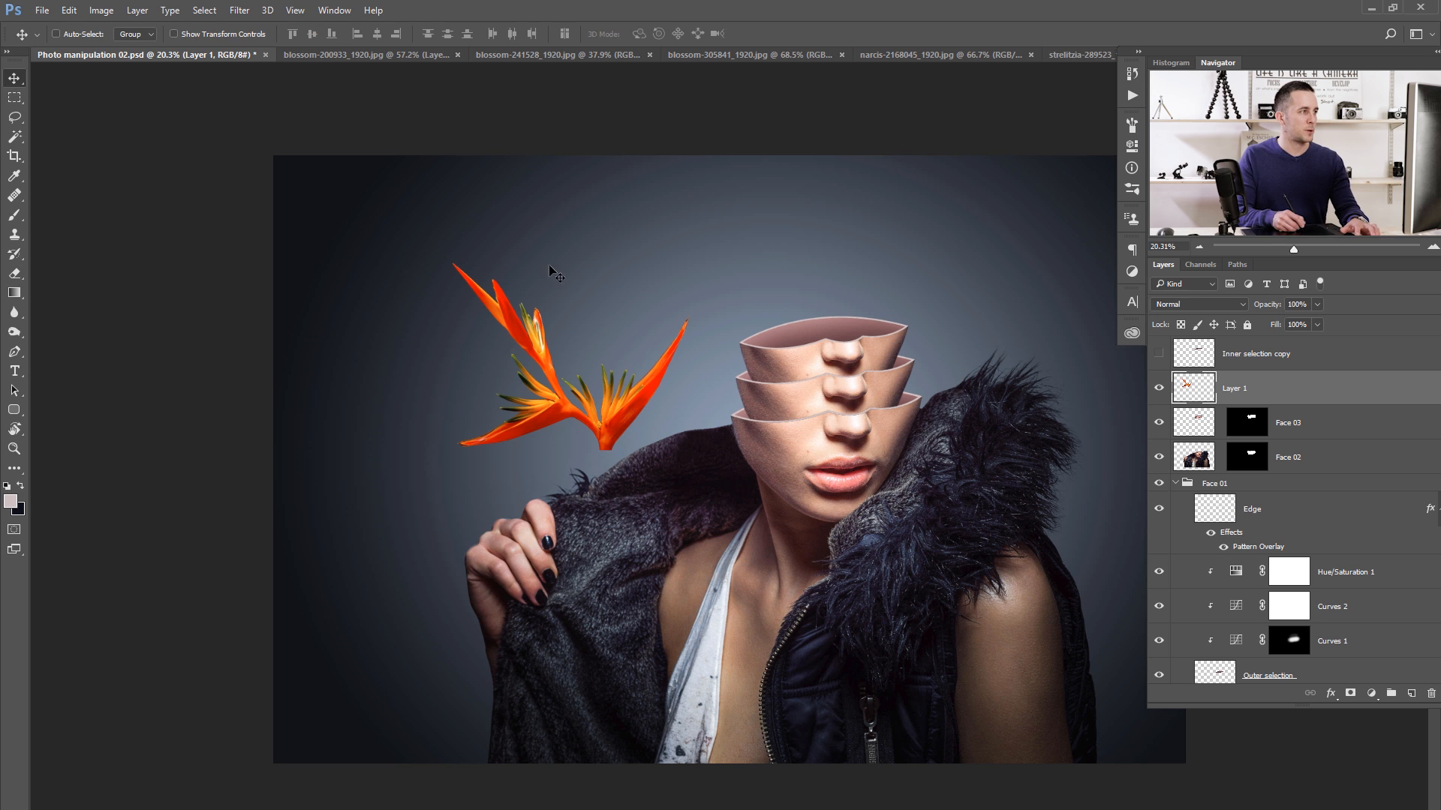
- Select the black backdrop around the white flower in blossom-241528_1920.jpg with the Magic Wand at tolerance 32
{"action": "left_click", "coordinate": [564, 55]}
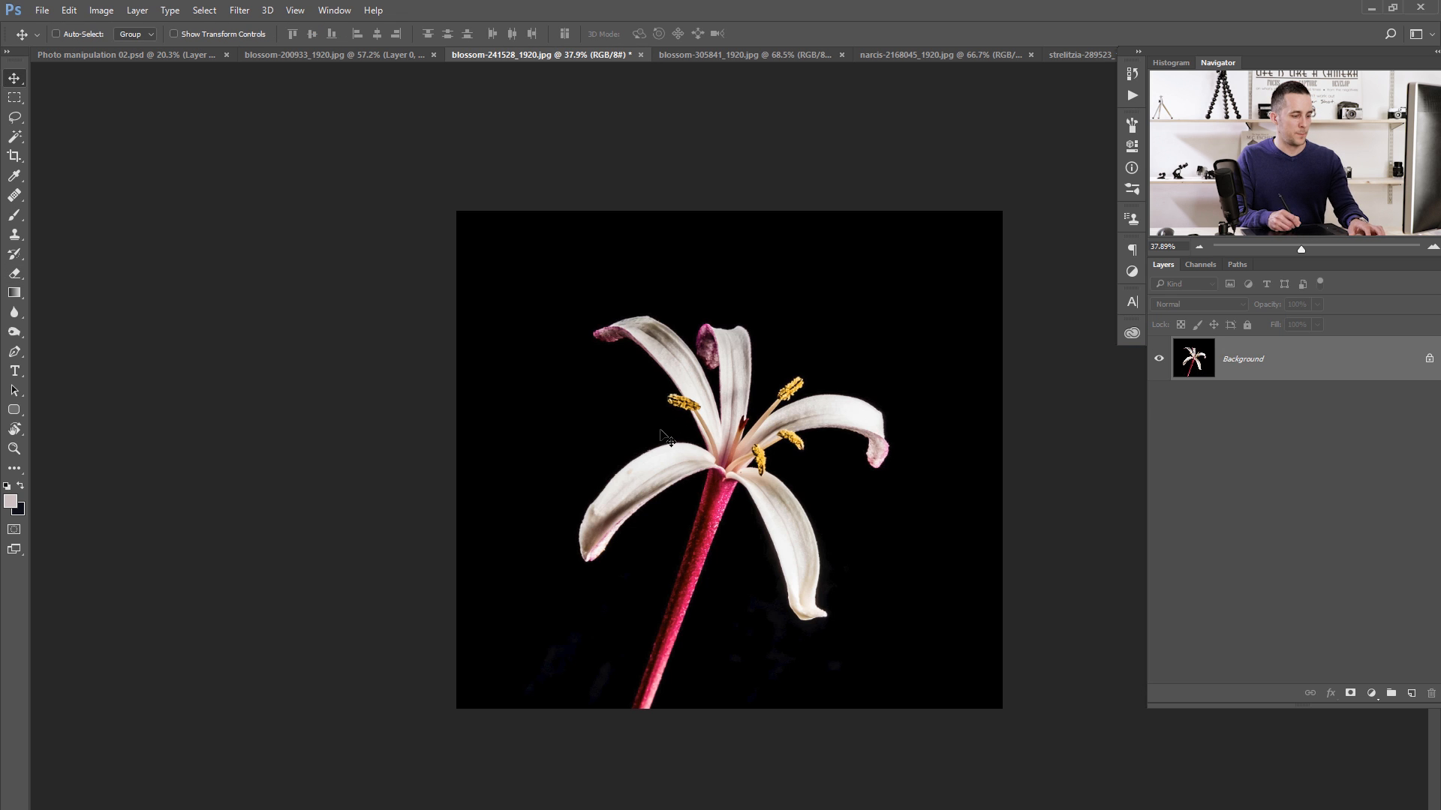
{"action": "key", "text": "w"}
{"action": "left_click", "coordinate": [621, 418]}
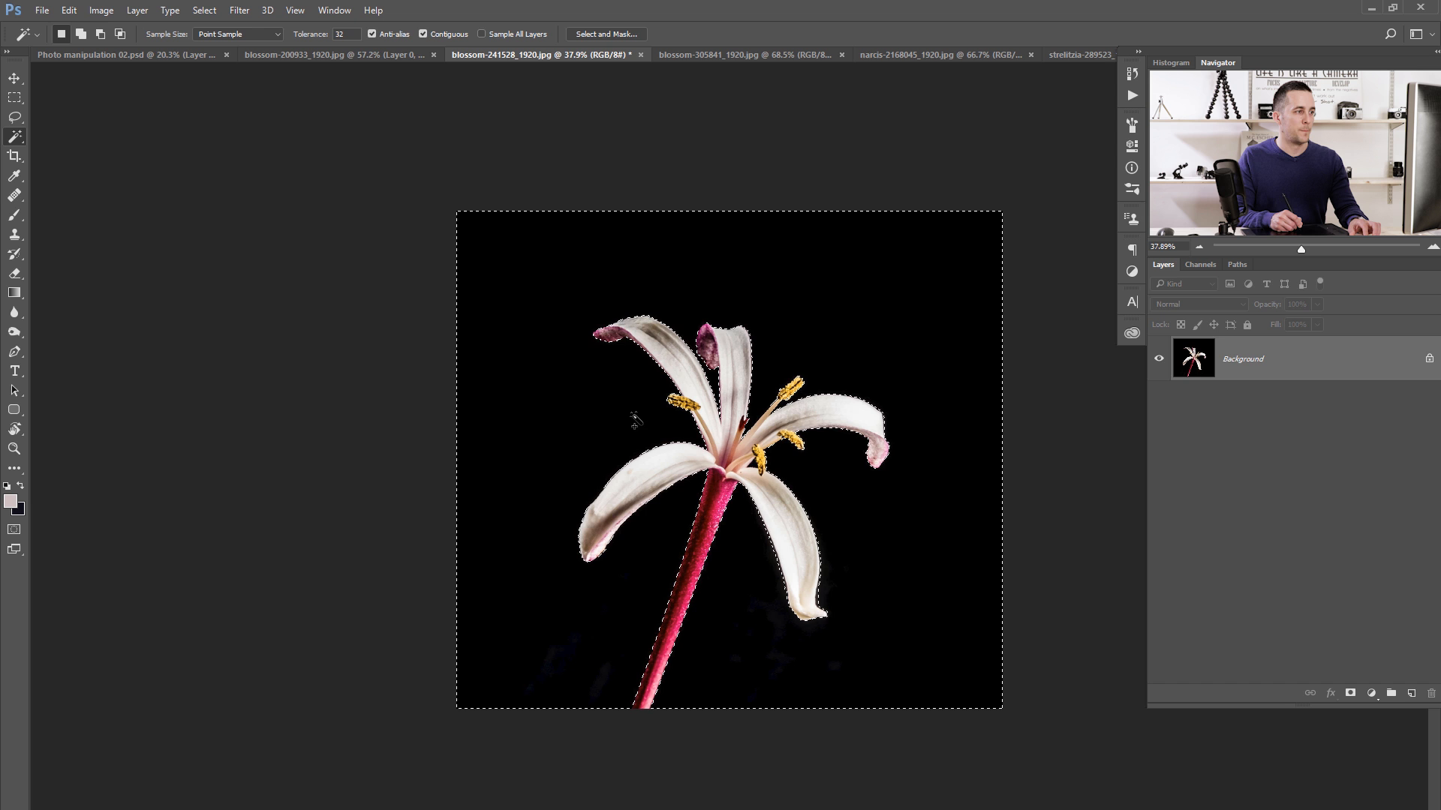
{"action": "scroll", "coordinate": [779, 553], "scroll_direction": "up", "scroll_amount": 5}
{"action": "key", "text": "shift"}
{"action": "left_click", "coordinate": [860, 659], "text": "shift"}
{"action": "scroll", "coordinate": [916, 272], "scroll_direction": "up", "scroll_amount": 2}
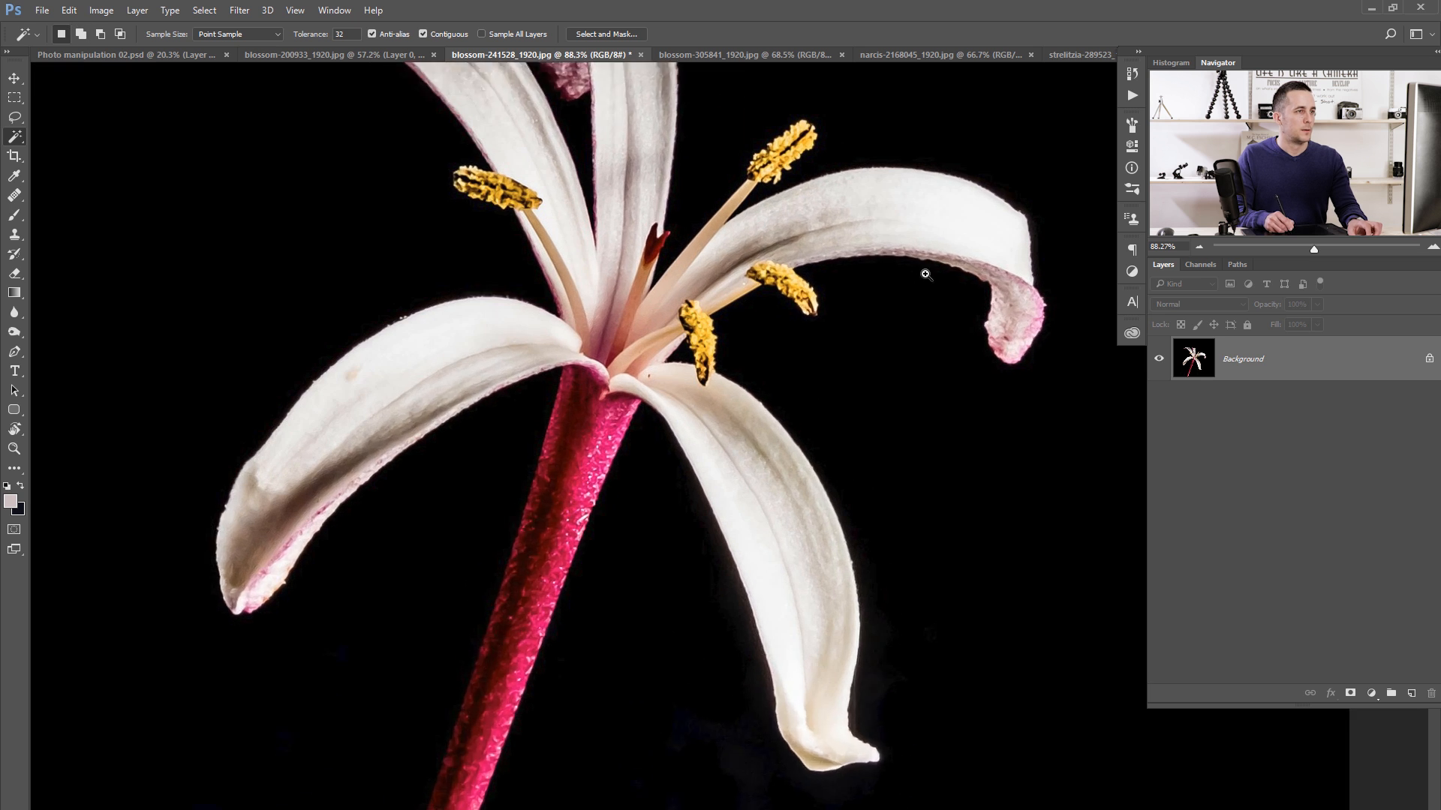
{"action": "key", "text": "shift"}
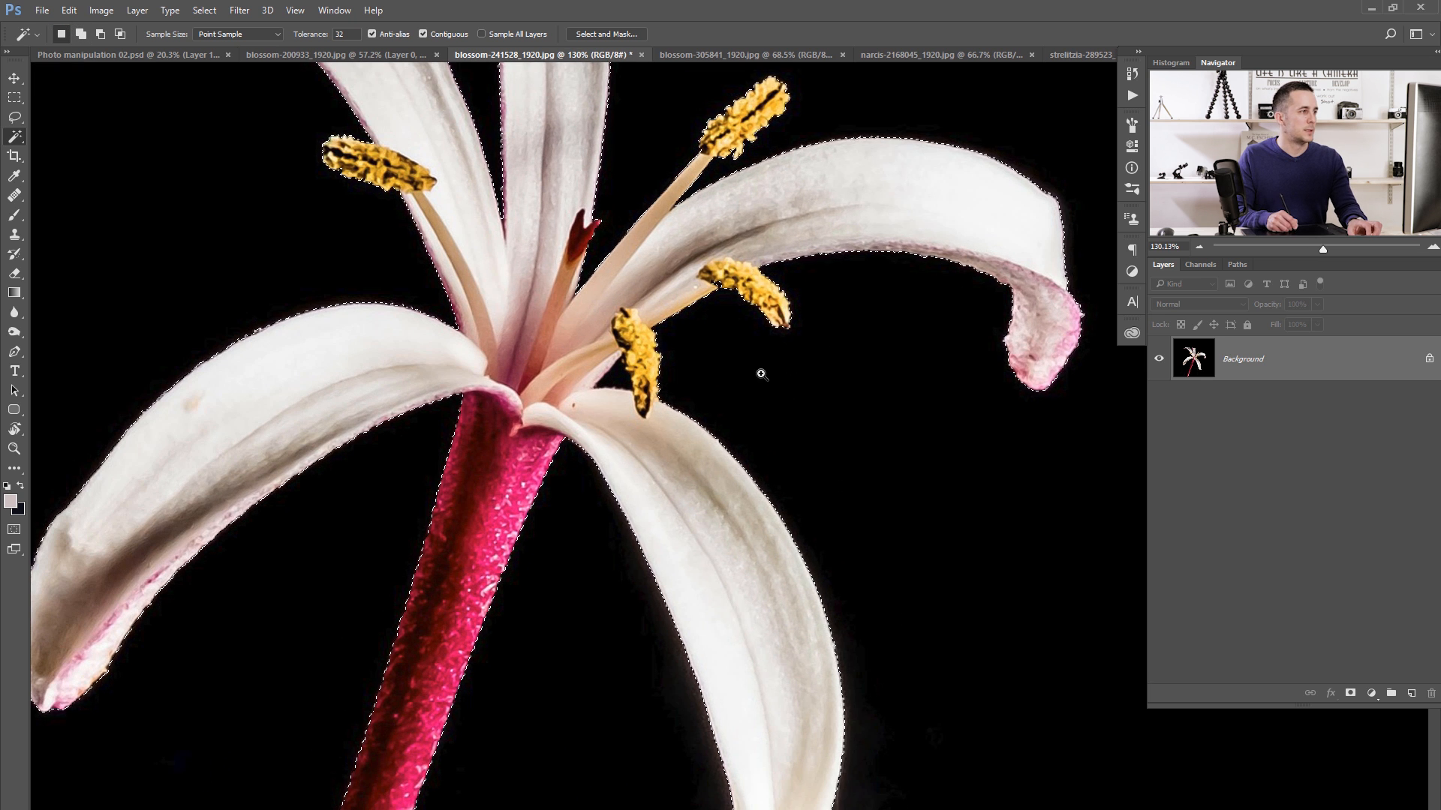
- Unlock the white flower's layer to delete the selected black backdrop, and place the cut-out flower in the portrait document
{"action": "scroll", "coordinate": [760, 369], "scroll_direction": "down", "scroll_amount": 6}
{"action": "left_click", "coordinate": [1421, 358]}
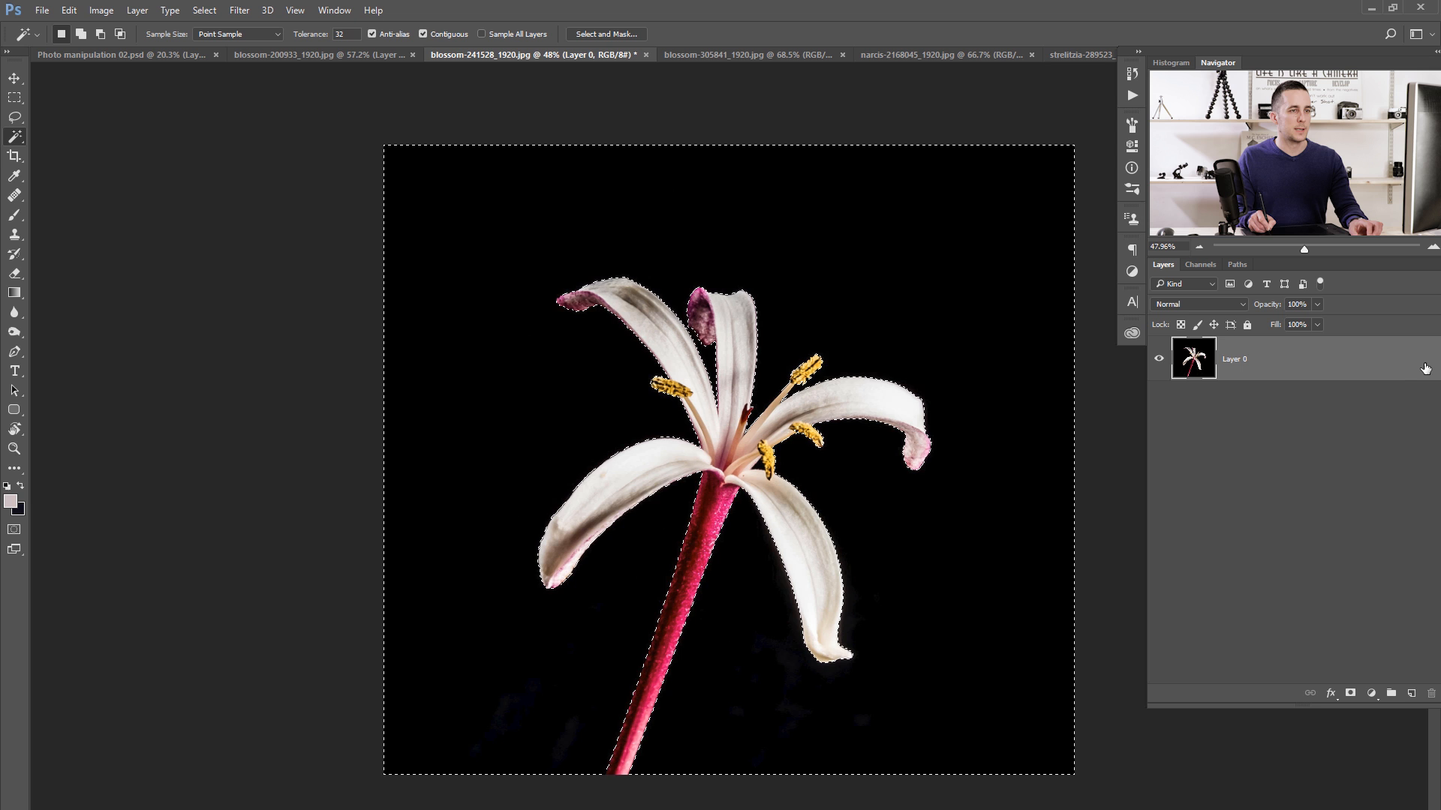
{"action": "key", "text": "Delete"}
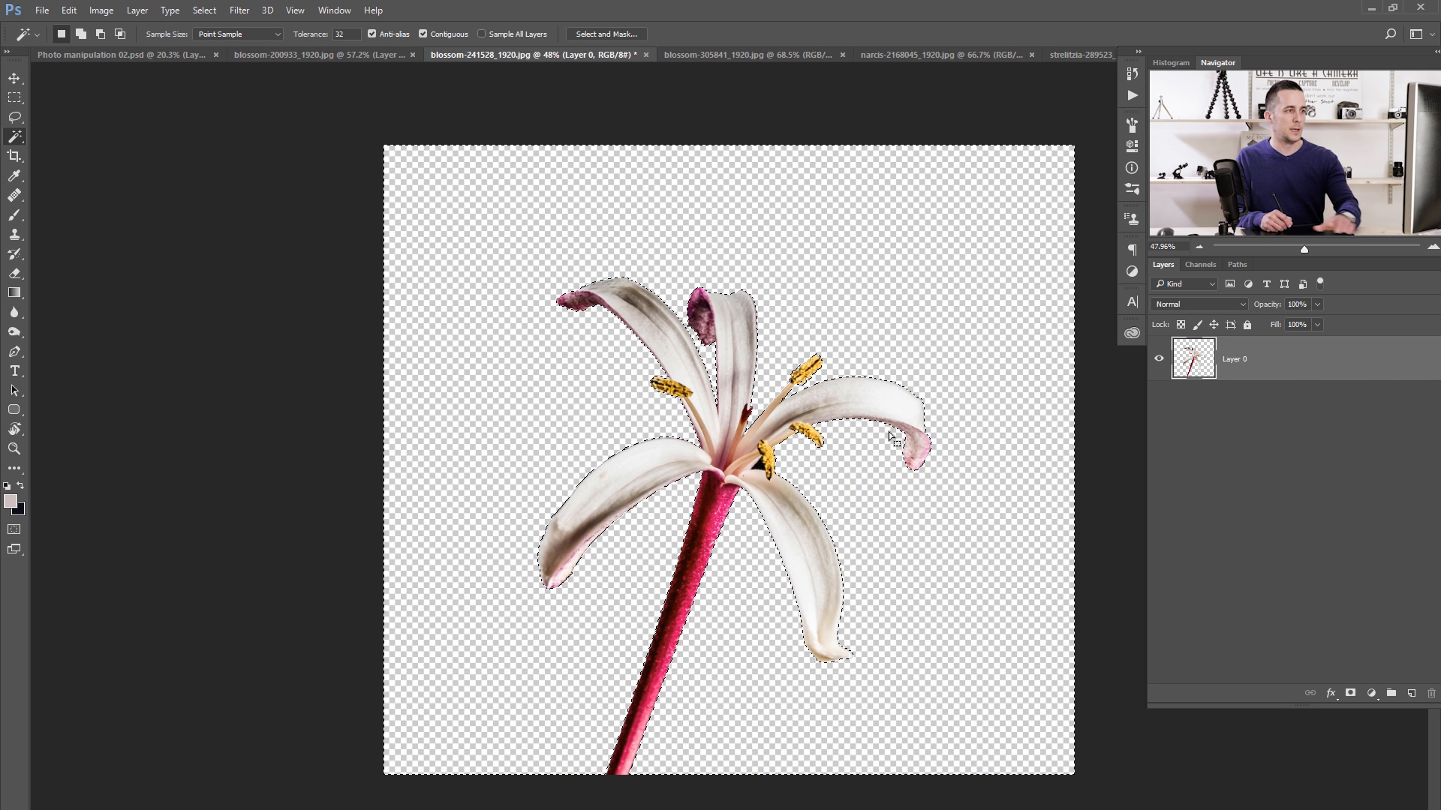
{"action": "key", "text": "ctrl+d"}
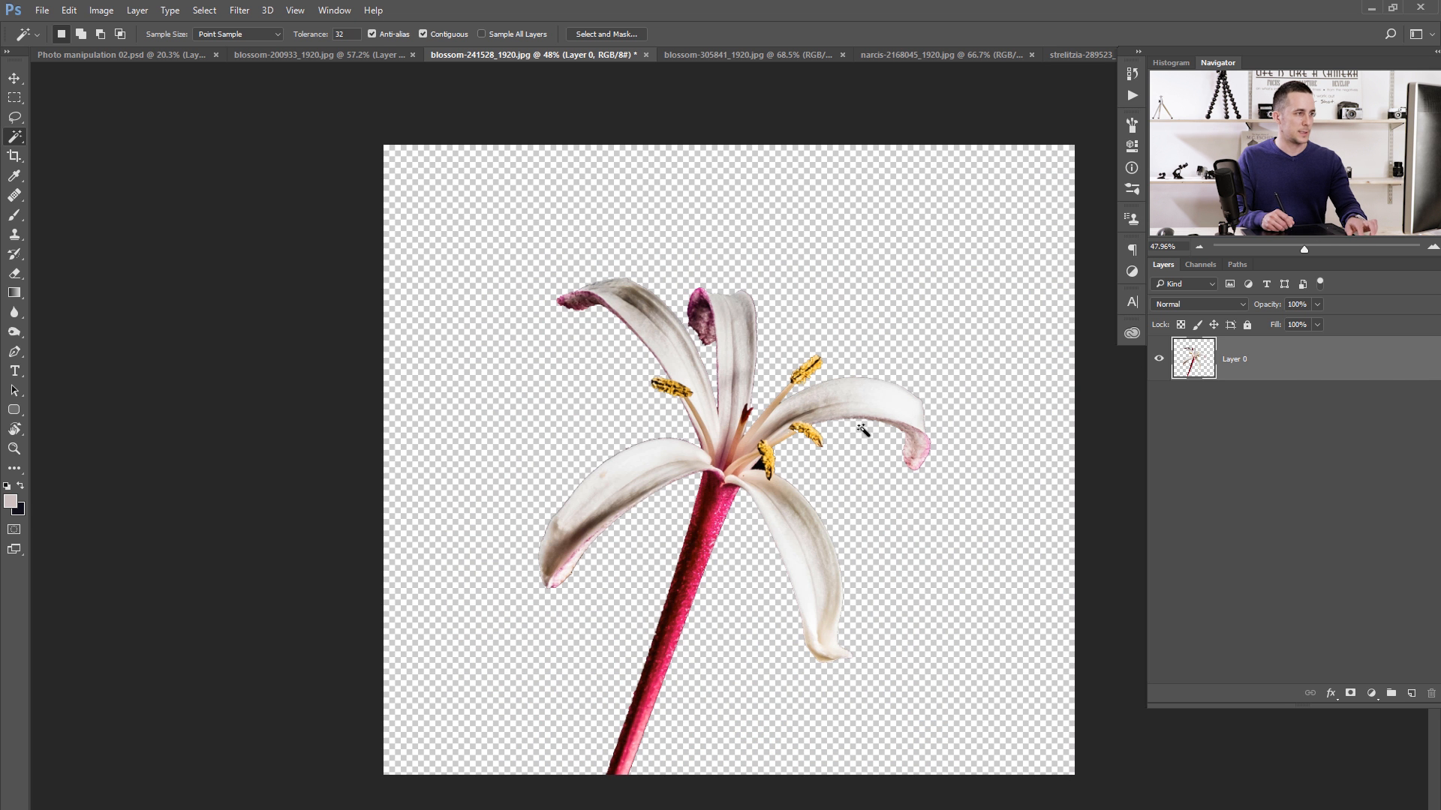
{"action": "key", "text": "v"}
{"action": "left_click_drag", "start_coordinate": [742, 478], "coordinate": [472, 357]}
- Unlock the background layer of blossom-305841_1920.jpg and delete the black areas around the purple buds using a Magic Wand selection
{"action": "left_click", "coordinate": [797, 57]}
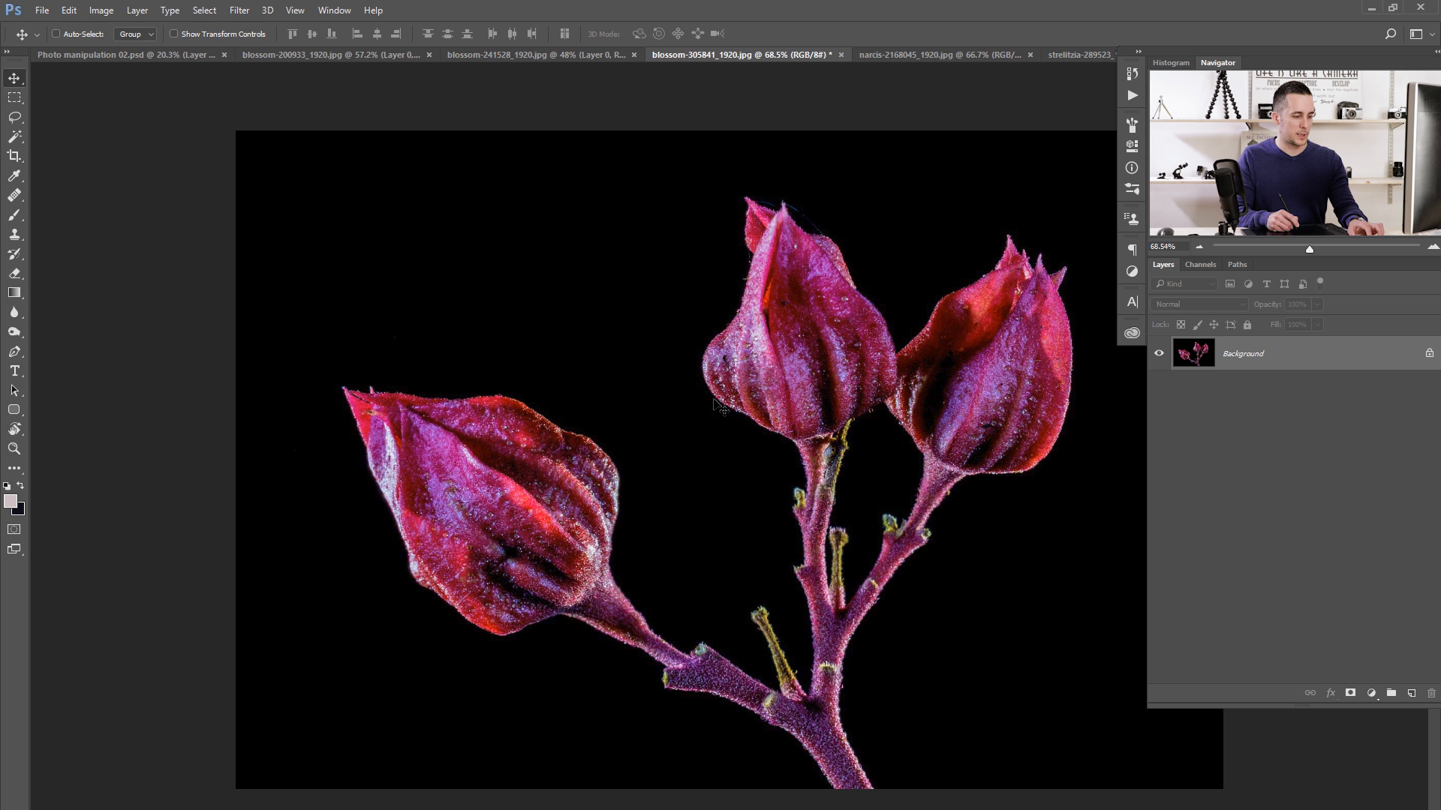
{"action": "key", "text": "w"}
{"action": "key", "text": "shift+w"}
{"action": "left_click", "coordinate": [725, 643]}
{"action": "left_click", "coordinate": [874, 483]}
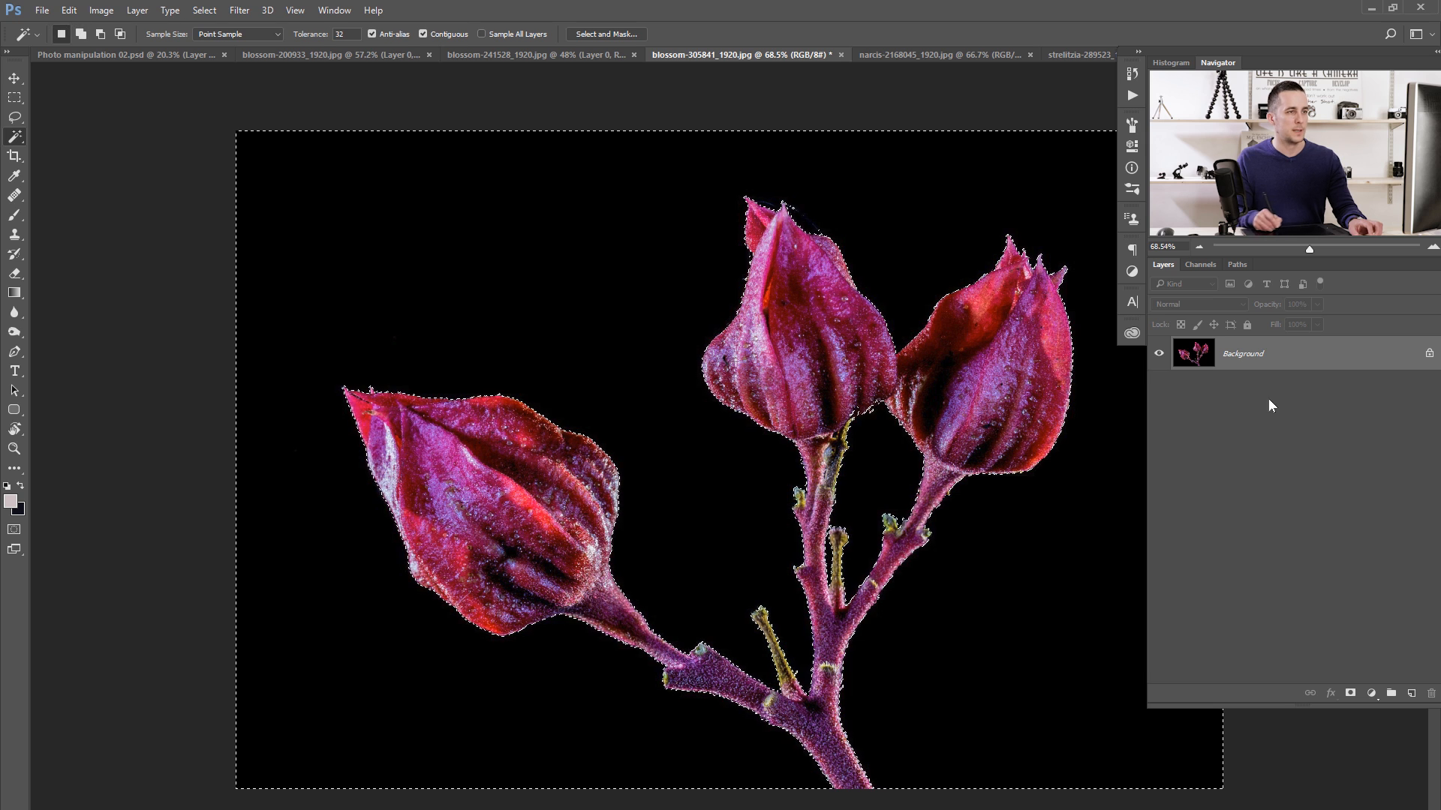
{"action": "left_click", "coordinate": [1428, 356]}
{"action": "key", "text": "Delete"}
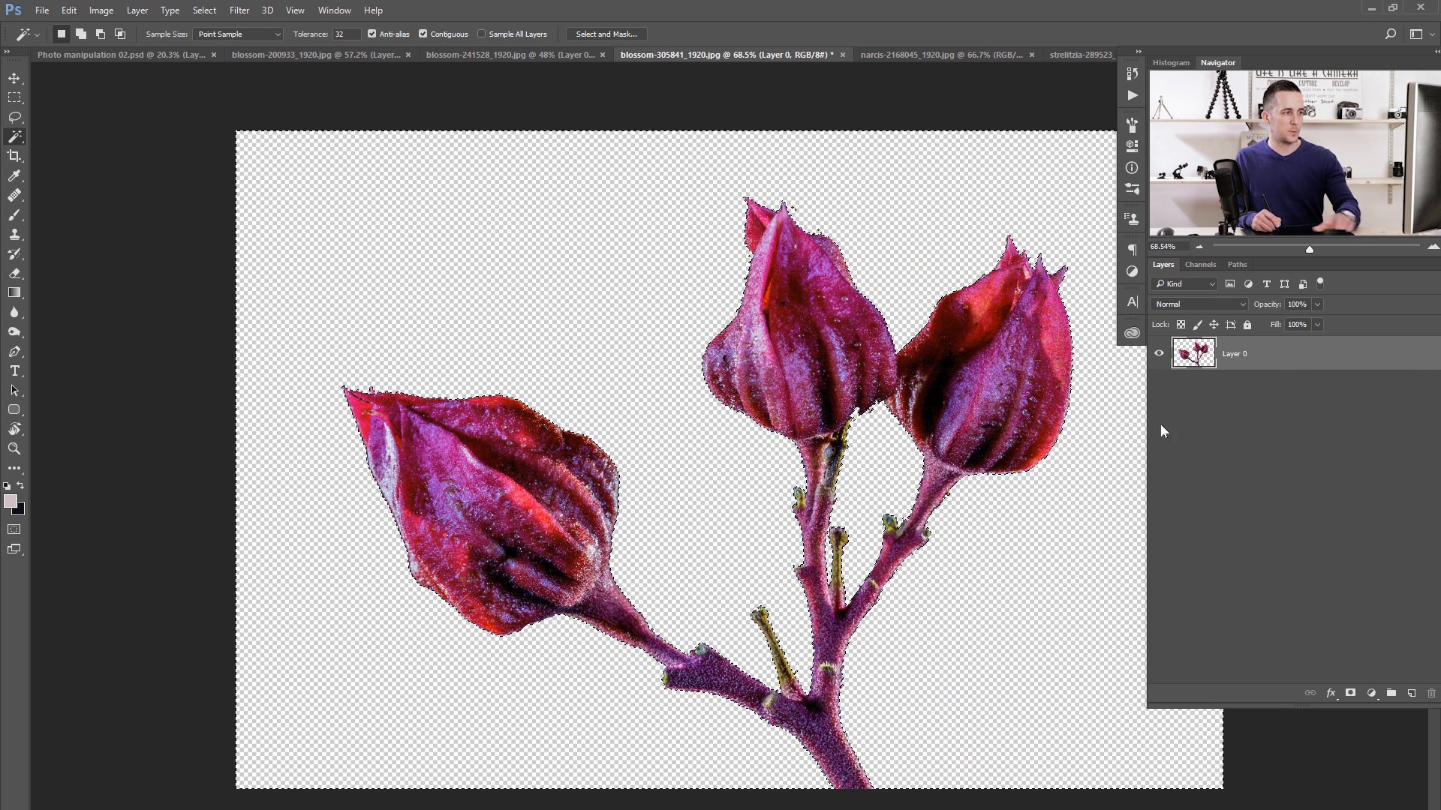
- Clear the selection and place the cut-out purple bud branch over the other flowers in the portrait document
{"action": "key", "text": "v"}
{"action": "key", "text": "ctrl+d"}
{"action": "left_click_drag", "start_coordinate": [833, 498], "coordinate": [761, 321]}
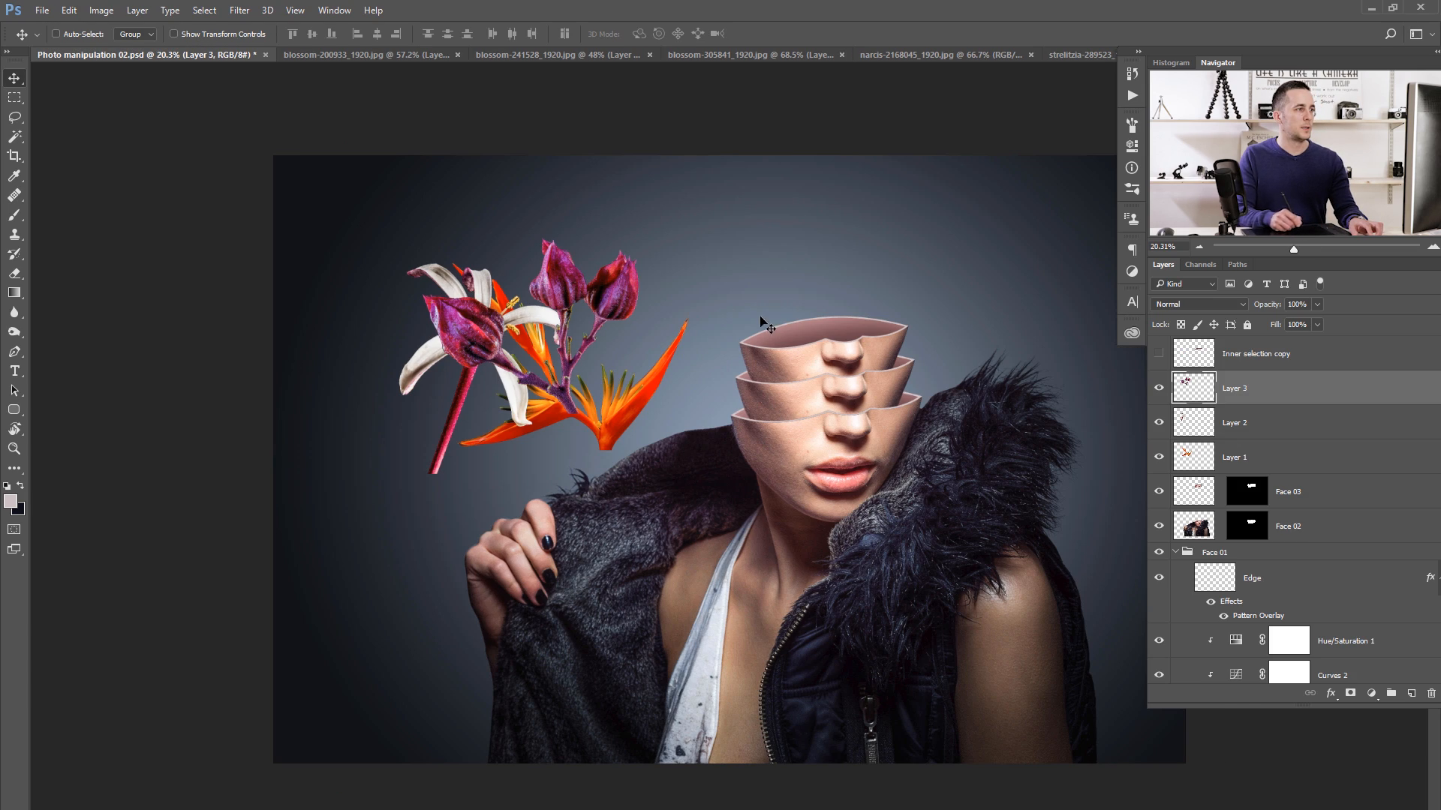
- Select the black backdrop around the daffodils in narcis-2168045_1920.jpg with the Magic Wand at tolerance 32
{"action": "left_click", "coordinate": [773, 55]}
{"action": "left_click", "coordinate": [911, 54]}
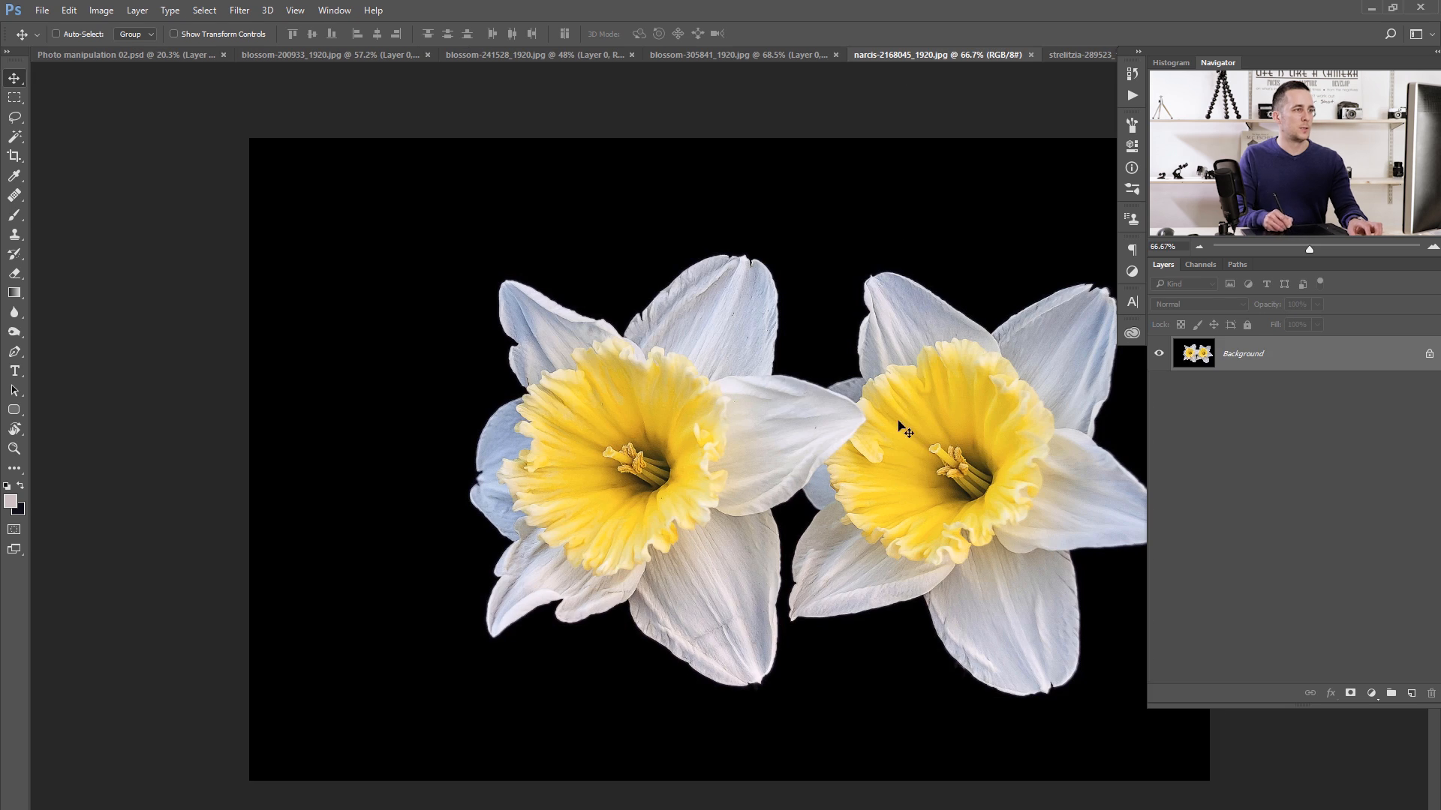
{"action": "key", "text": "w"}
{"action": "left_click", "coordinate": [830, 322]}
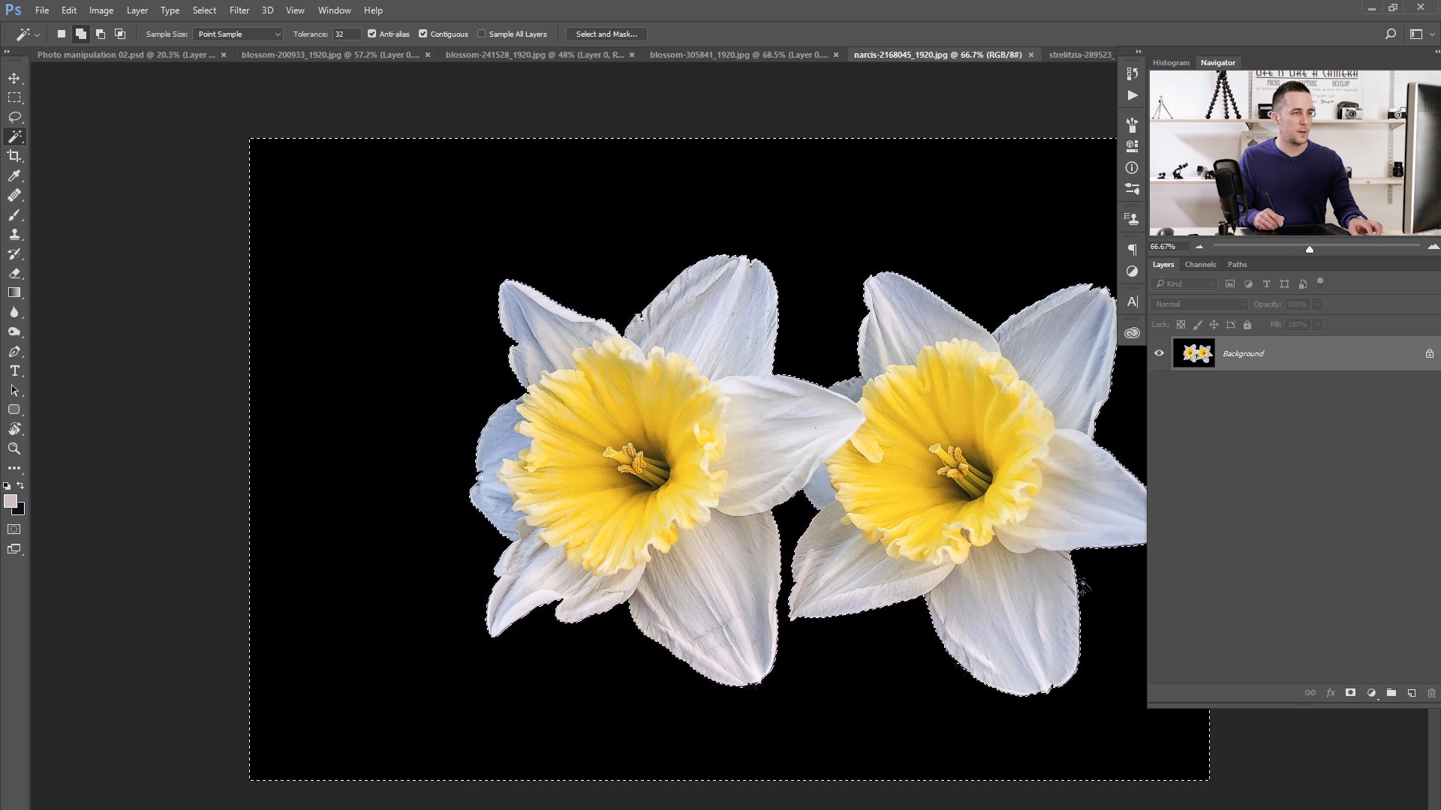
- Unlock the daffodil background layer, delete the selected black backdrop, and place the cut-out daffodils over the other flowers in the portrait document
{"action": "left_click", "coordinate": [1428, 358]}
{"action": "key", "text": "Delete"}
{"action": "key", "text": "ctrl+d"}
{"action": "key", "text": "v"}
{"action": "left_click_drag", "start_coordinate": [709, 448], "coordinate": [439, 305]}
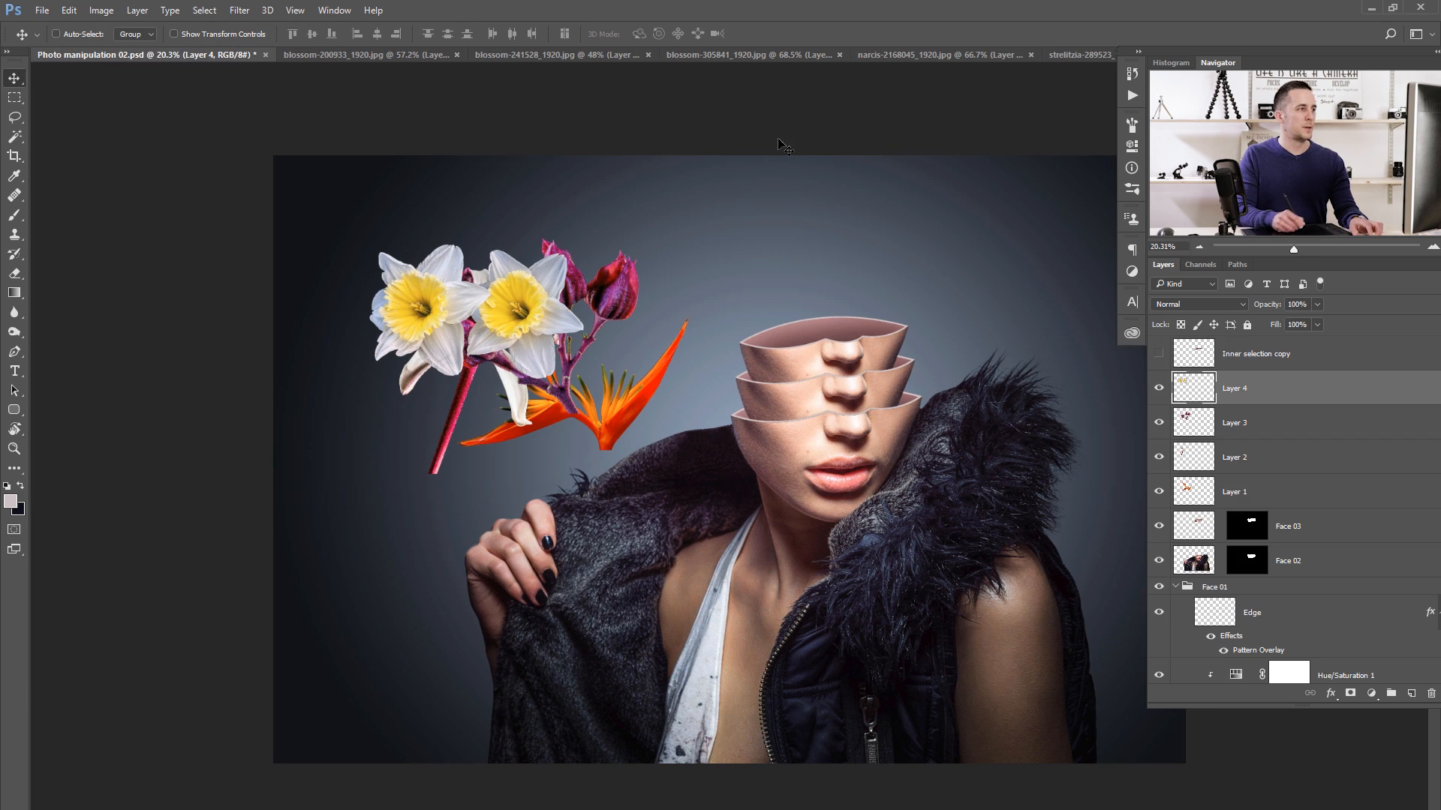
- Select the dark backdrop of the strelitzia photo with the Magic Wand at tolerance 32 and check the selection along the petals
{"action": "left_click", "coordinate": [1052, 57]}
{"action": "key", "text": "w"}
{"action": "key", "text": "shift+w"}
{"action": "left_click", "coordinate": [643, 299]}
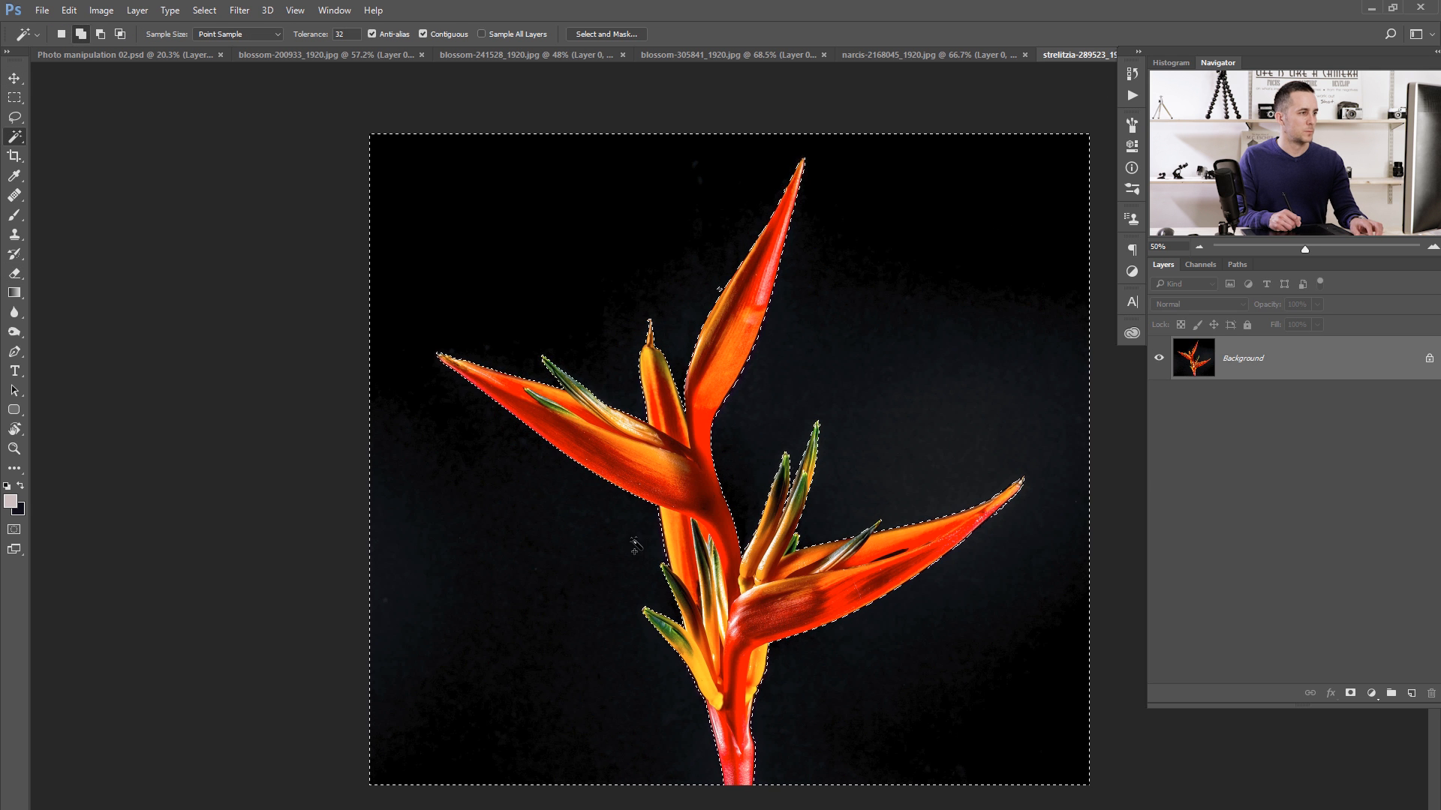
{"action": "scroll", "coordinate": [653, 546], "scroll_direction": "up", "scroll_amount": 5}
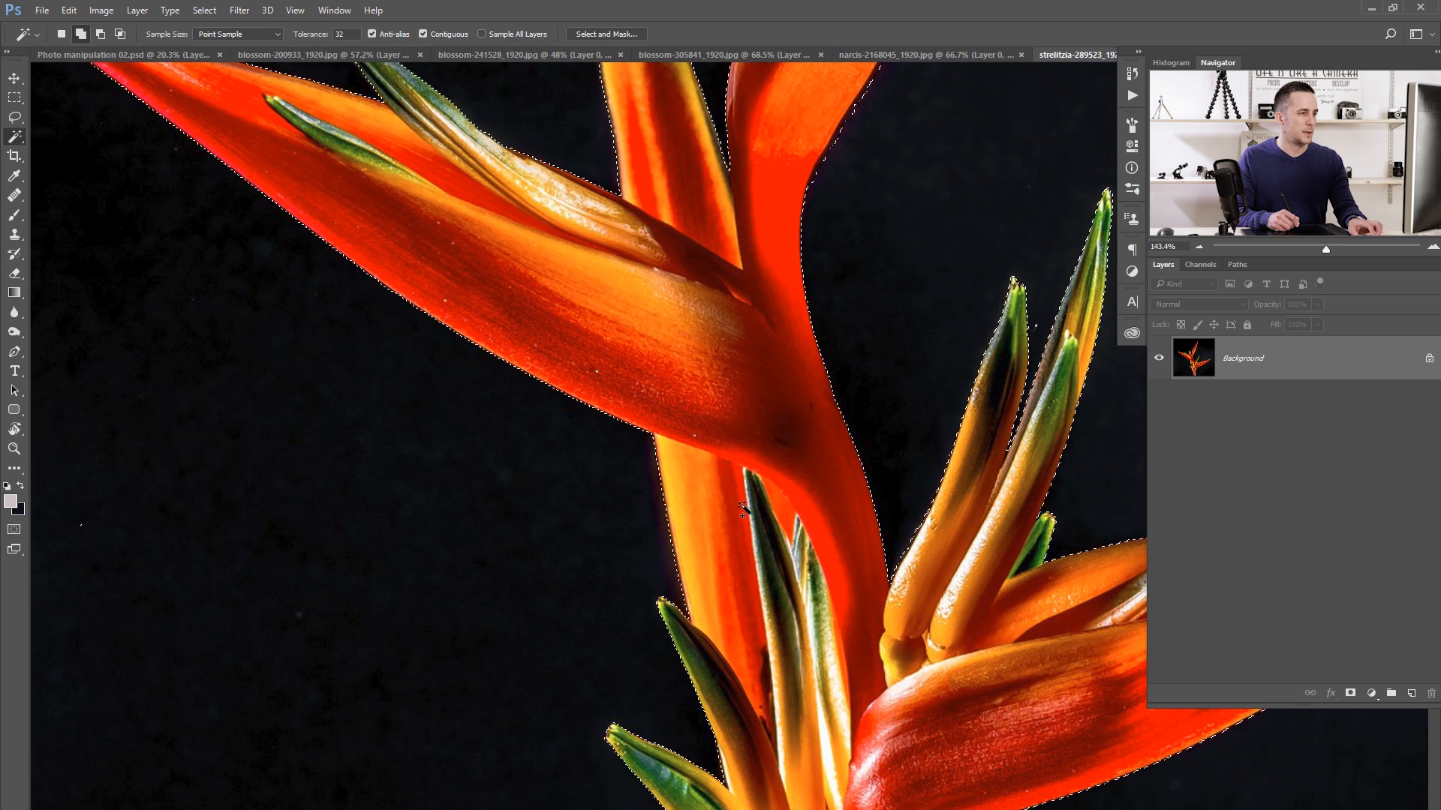
{"action": "left_click_drag", "start_coordinate": [965, 461], "coordinate": [582, 307]}
{"action": "left_click_drag", "start_coordinate": [945, 392], "coordinate": [641, 469]}
{"action": "left_click_drag", "start_coordinate": [704, 348], "coordinate": [1087, 319]}
{"action": "left_click_drag", "start_coordinate": [682, 482], "coordinate": [670, 553]}
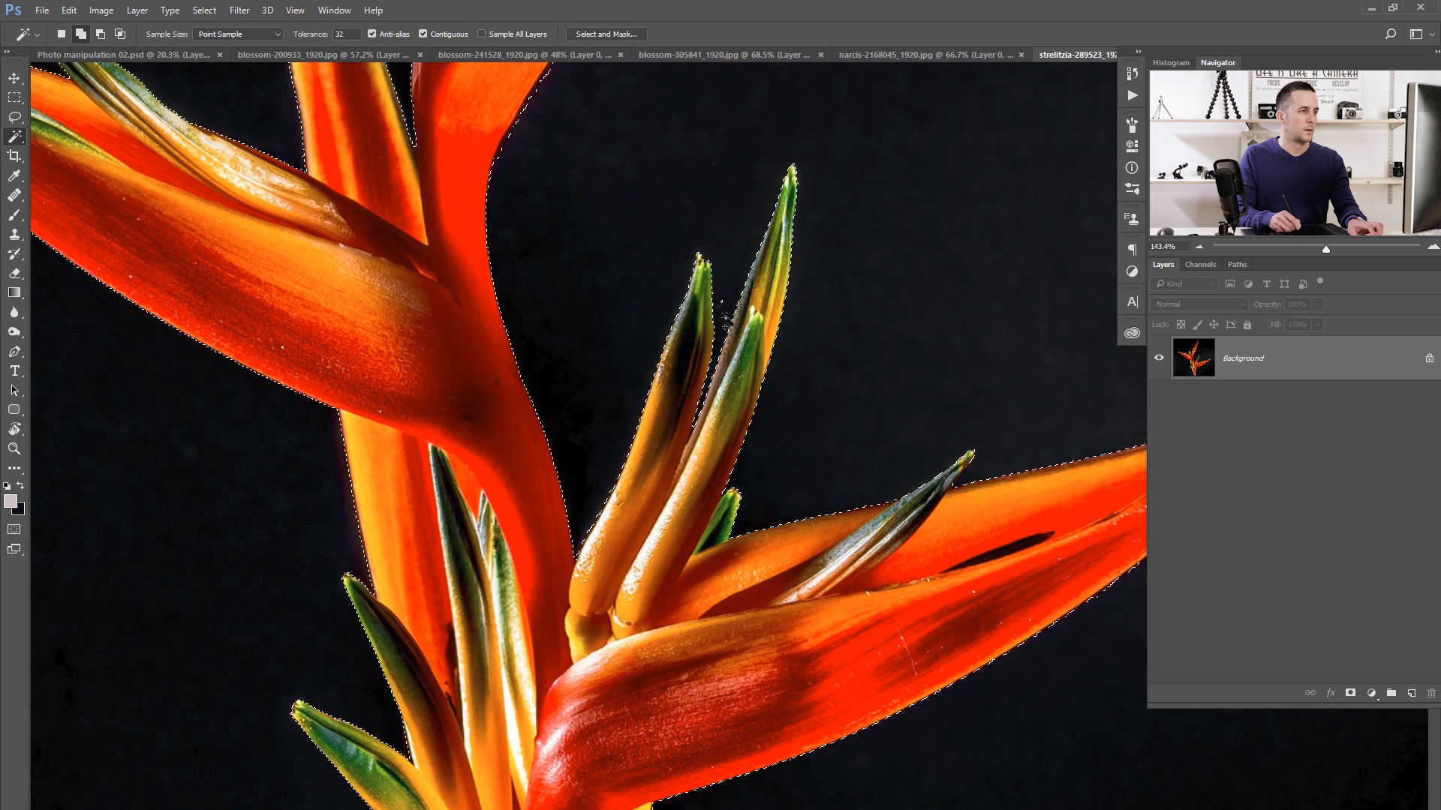
{"action": "scroll", "coordinate": [588, 216], "scroll_direction": "down", "scroll_amount": 2}
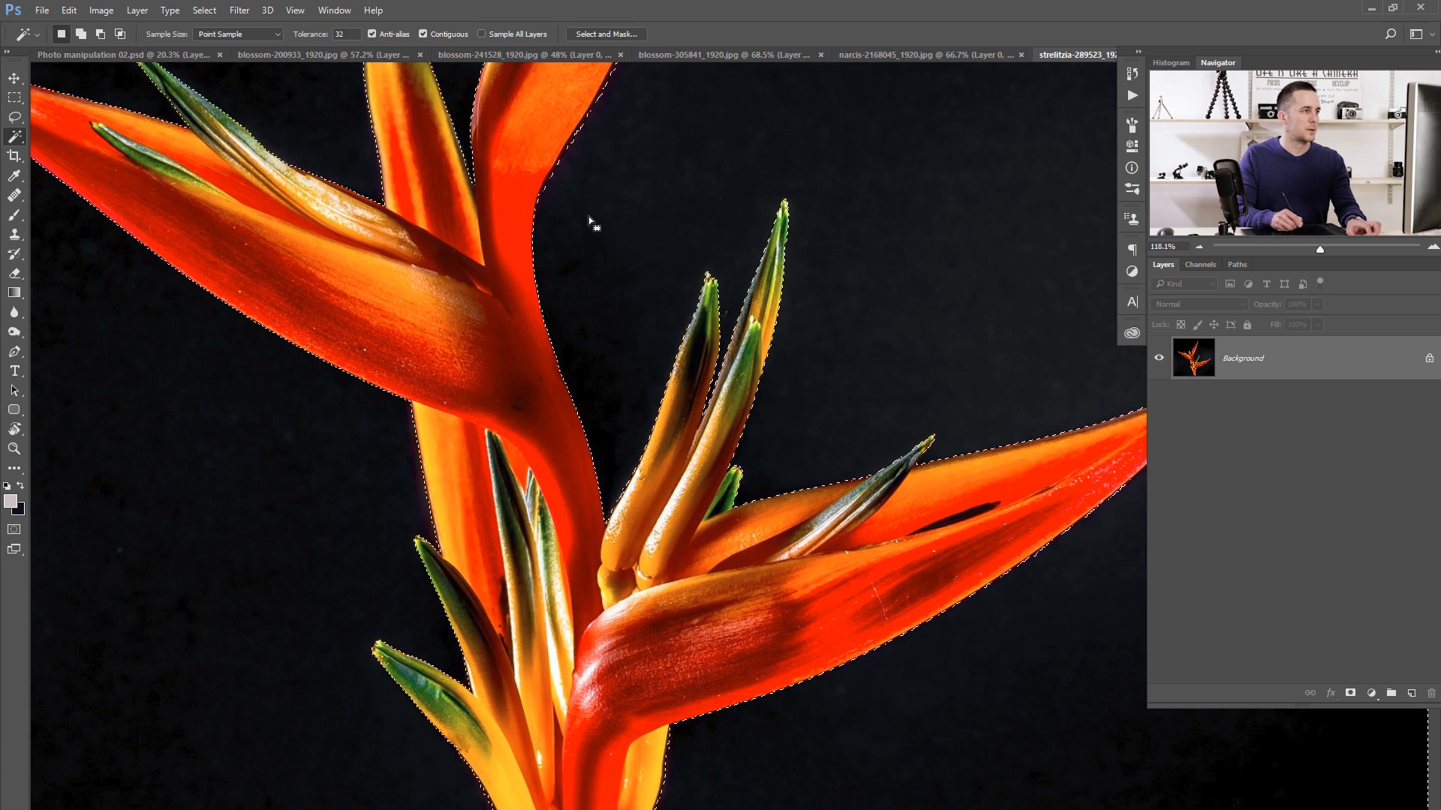
{"action": "left_click_drag", "start_coordinate": [507, 212], "coordinate": [435, 758]}
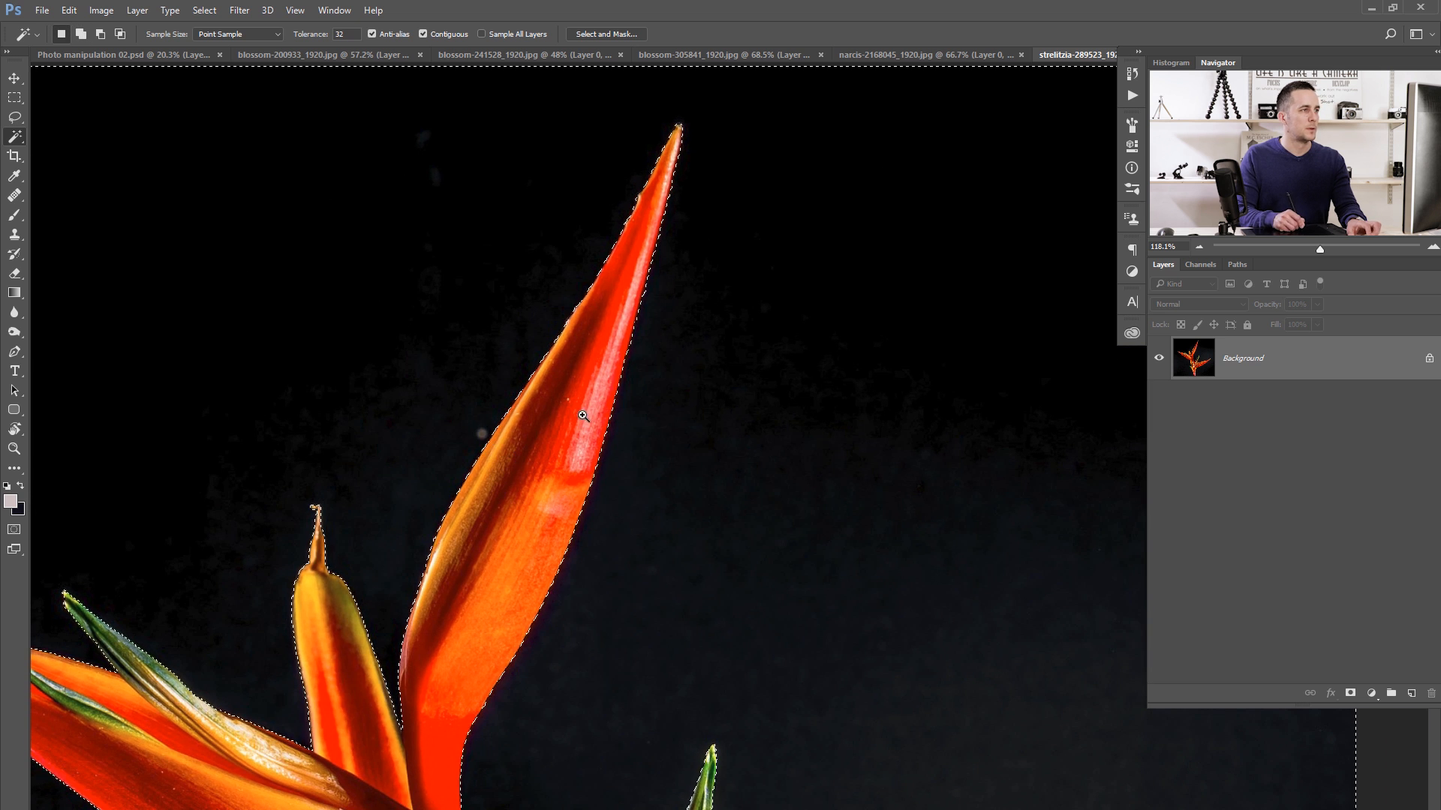
{"action": "scroll", "coordinate": [583, 415], "scroll_direction": "down", "scroll_amount": 3}
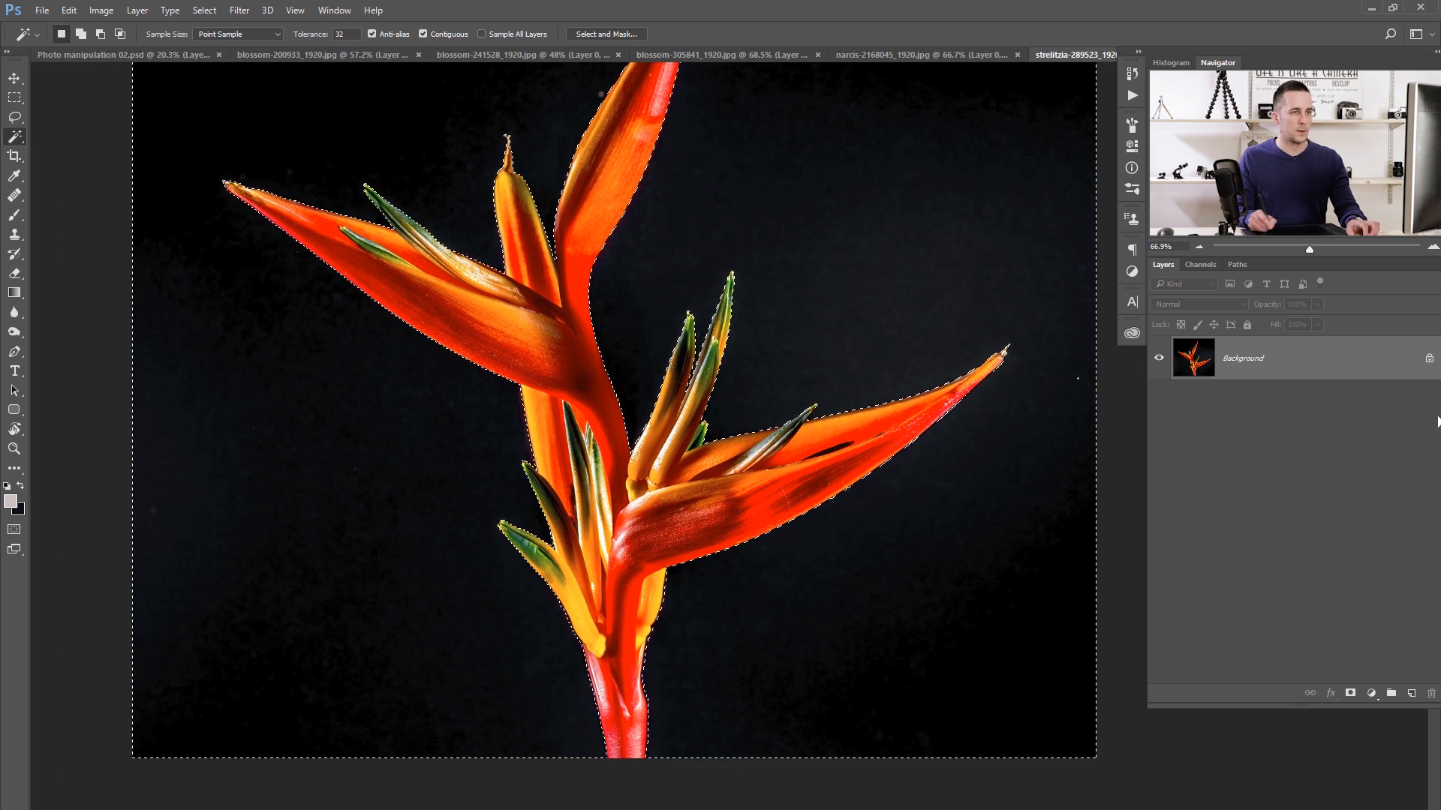
- Unlock the strelitzia background layer, delete the selected backdrop, and place the cut-out orange flower in the portrait document
{"action": "left_click", "coordinate": [1428, 366]}
{"action": "key", "text": "Delete"}
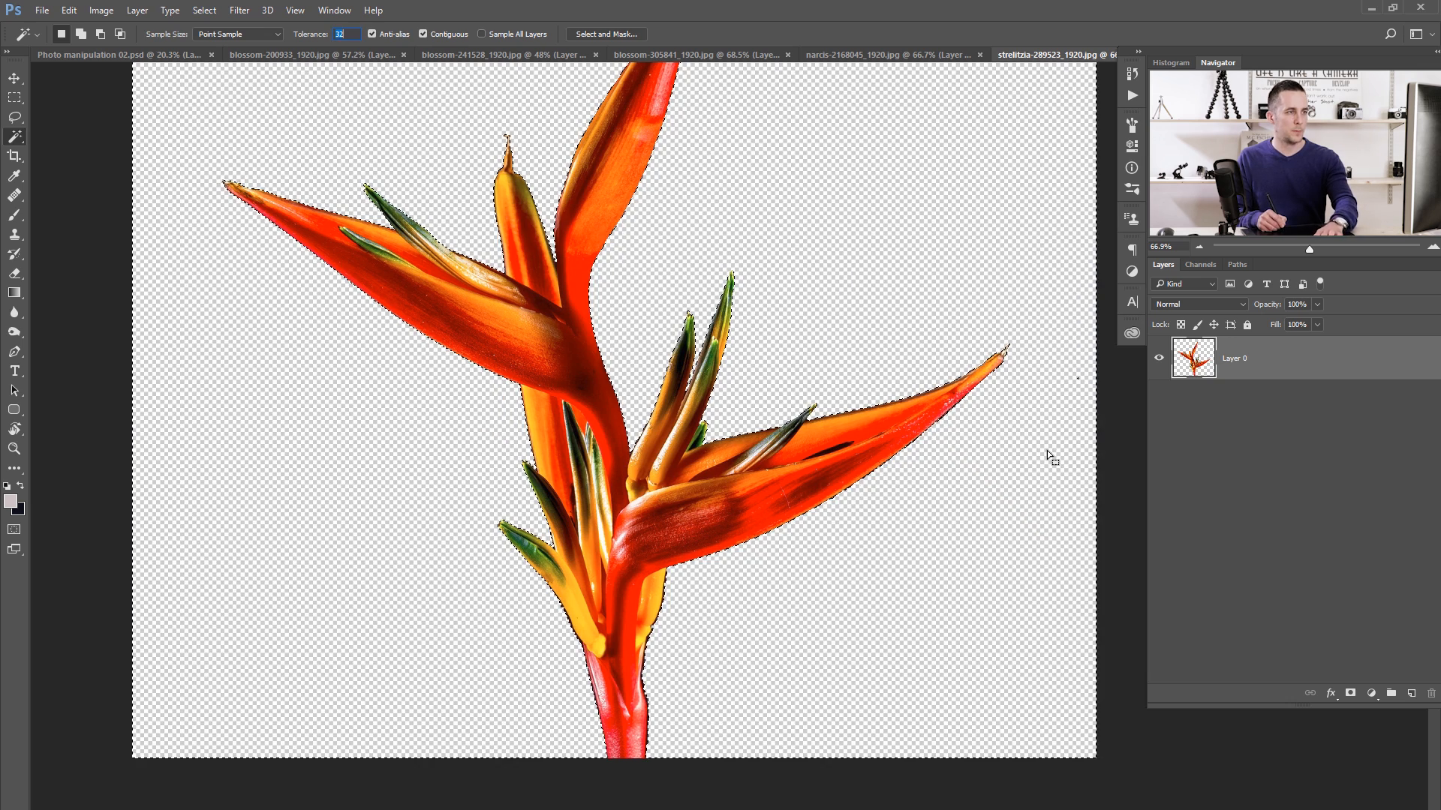
{"action": "key", "text": "ctrl+d"}
{"action": "key", "text": "v"}
{"action": "left_click_drag", "start_coordinate": [734, 533], "coordinate": [428, 526]}
- Select the dark backdrop around the yellow tulips in their open photo with the Magic Wand at tolerance 32
{"action": "left_click", "coordinate": [1069, 58]}
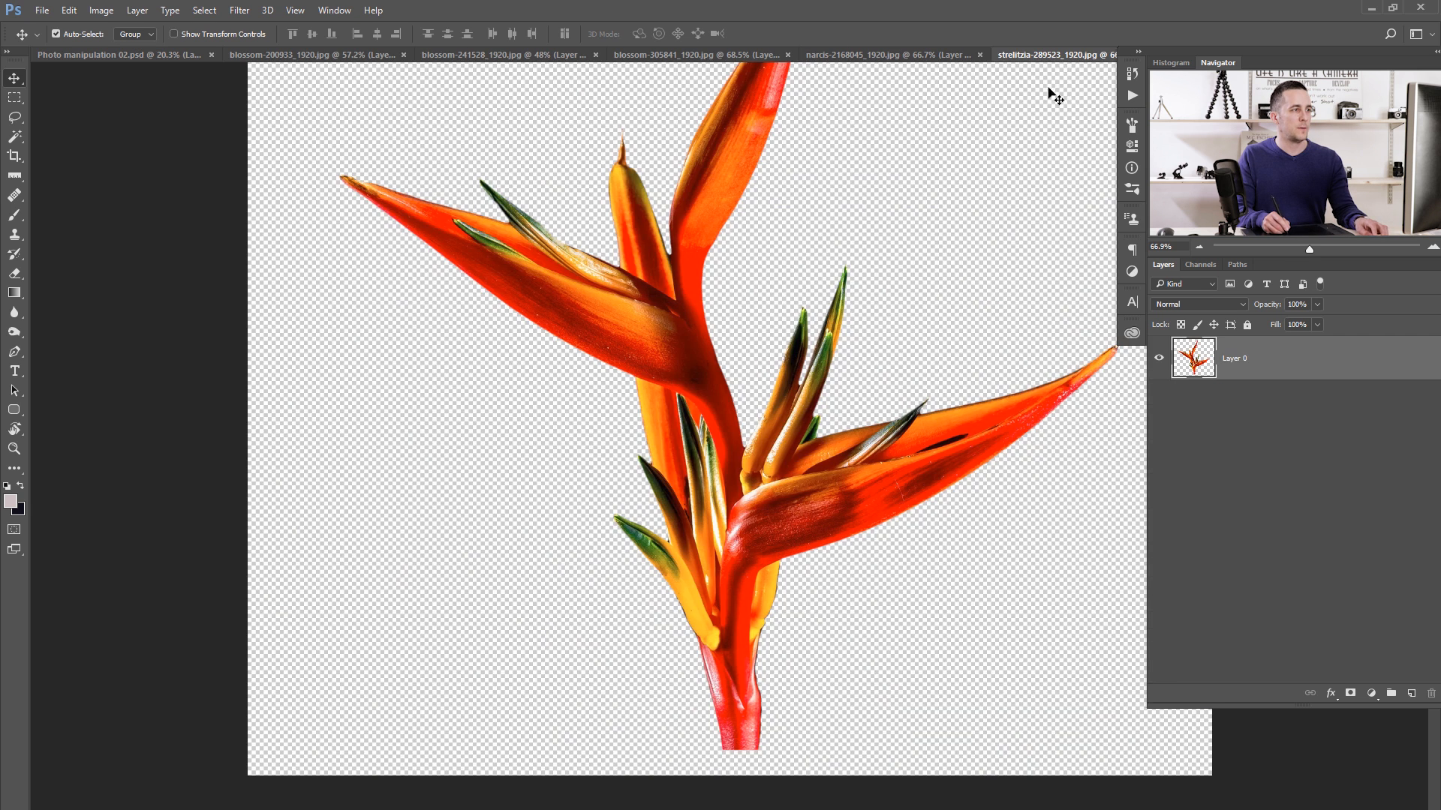
{"action": "key", "text": "ctrl+Tab"}
{"action": "key", "text": "w"}
{"action": "left_click", "coordinate": [366, 591]}
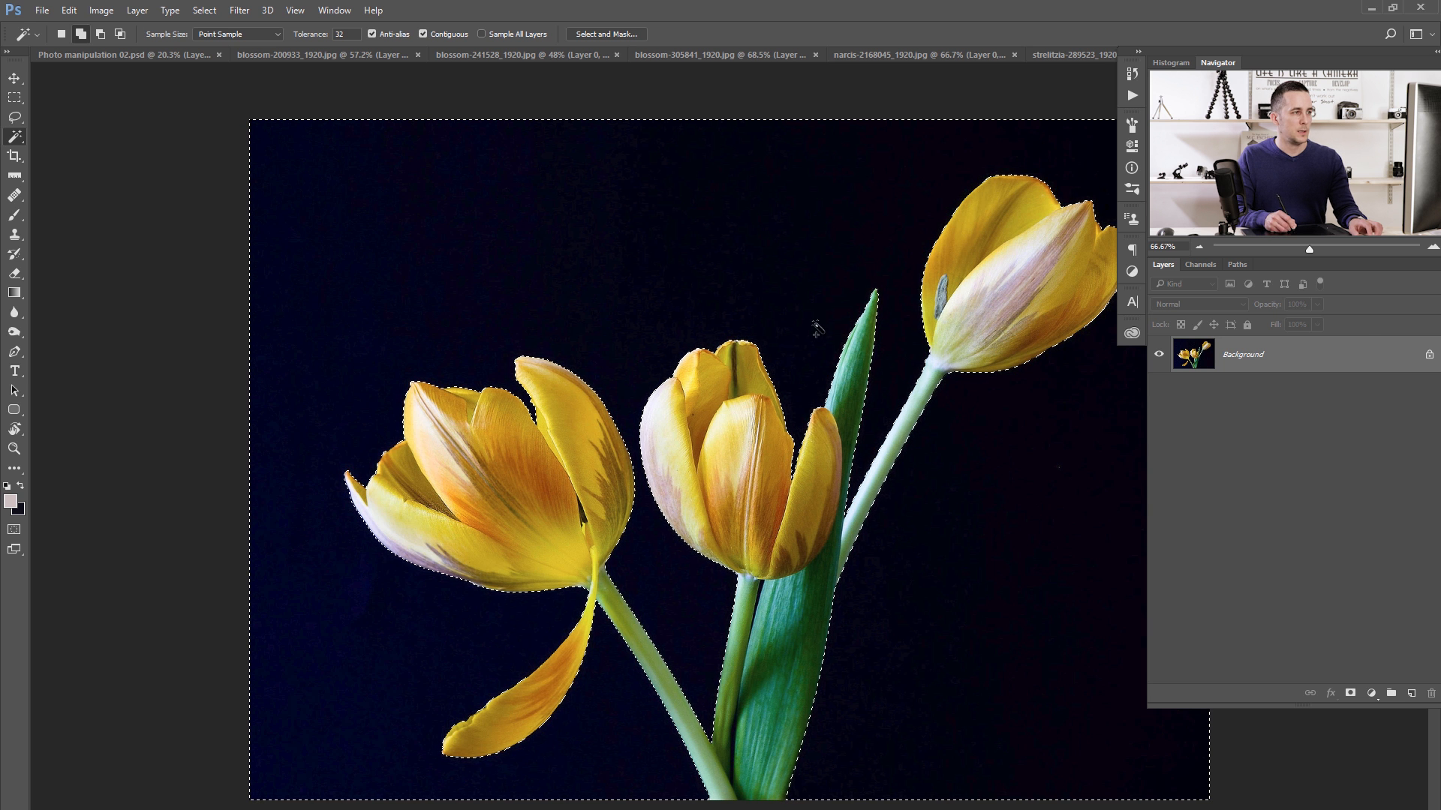
- Unlock the tulip background layer, delete the selected backdrop, and place the cut-out tulips in the portrait document
{"action": "left_click", "coordinate": [1429, 354]}
{"action": "key", "text": "Delete"}
{"action": "key", "text": "ctrl+d"}
{"action": "key", "text": "v"}
{"action": "mouse_move", "coordinate": [563, 347]}
{"action": "left_mouse_down"}
{"action": "mouse_move", "coordinate": [195, 56]}
{"action": "mouse_move", "coordinate": [611, 422]}
{"action": "mouse_move", "coordinate": [599, 358]}
{"action": "mouse_move", "coordinate": [577, 348]}
{"action": "left_mouse_up"}
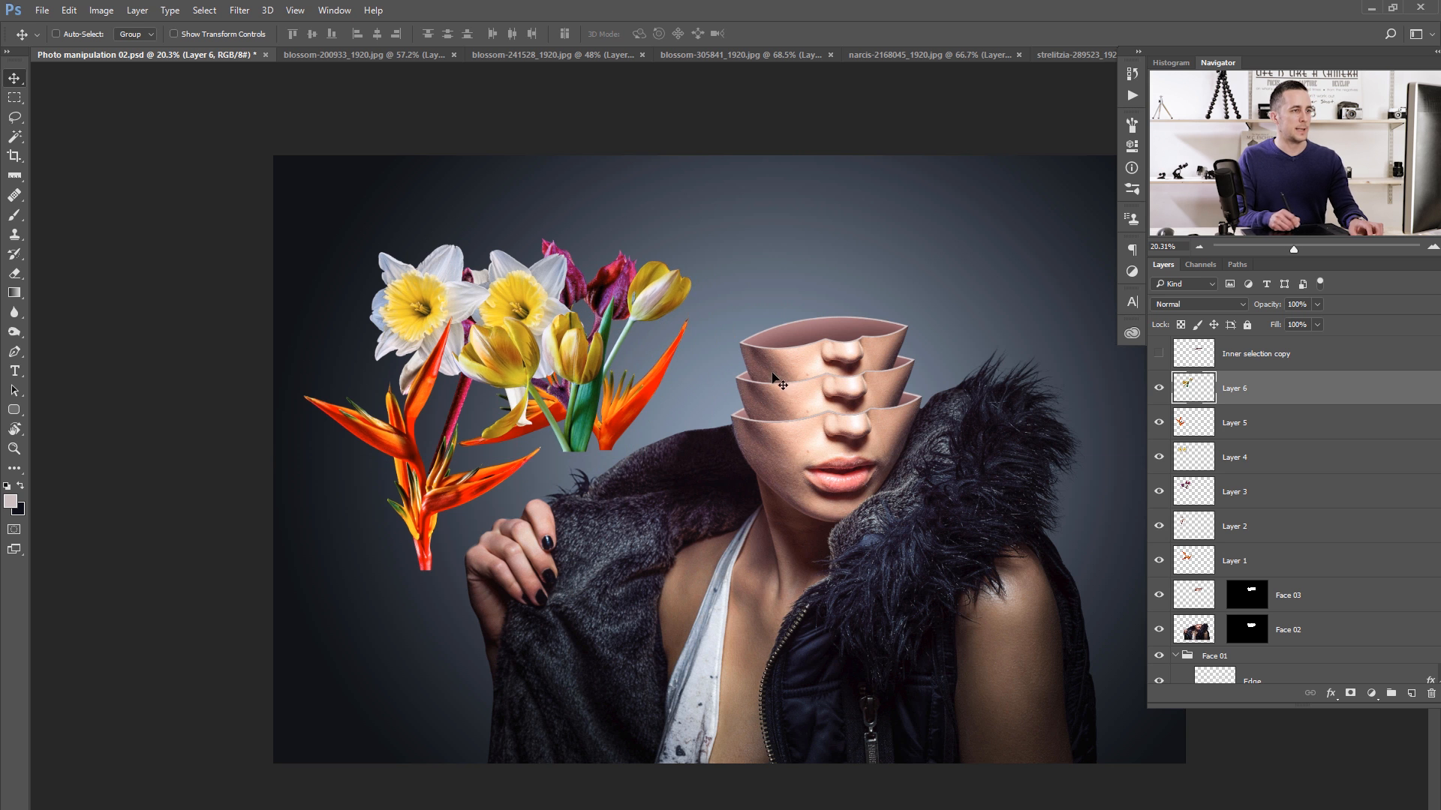
- Show the portrait in full-screen mode, move the tulips over the head opening and scale them down slightly
{"action": "key", "text": "f"}
{"action": "left_click_drag", "start_coordinate": [803, 424], "coordinate": [694, 363]}
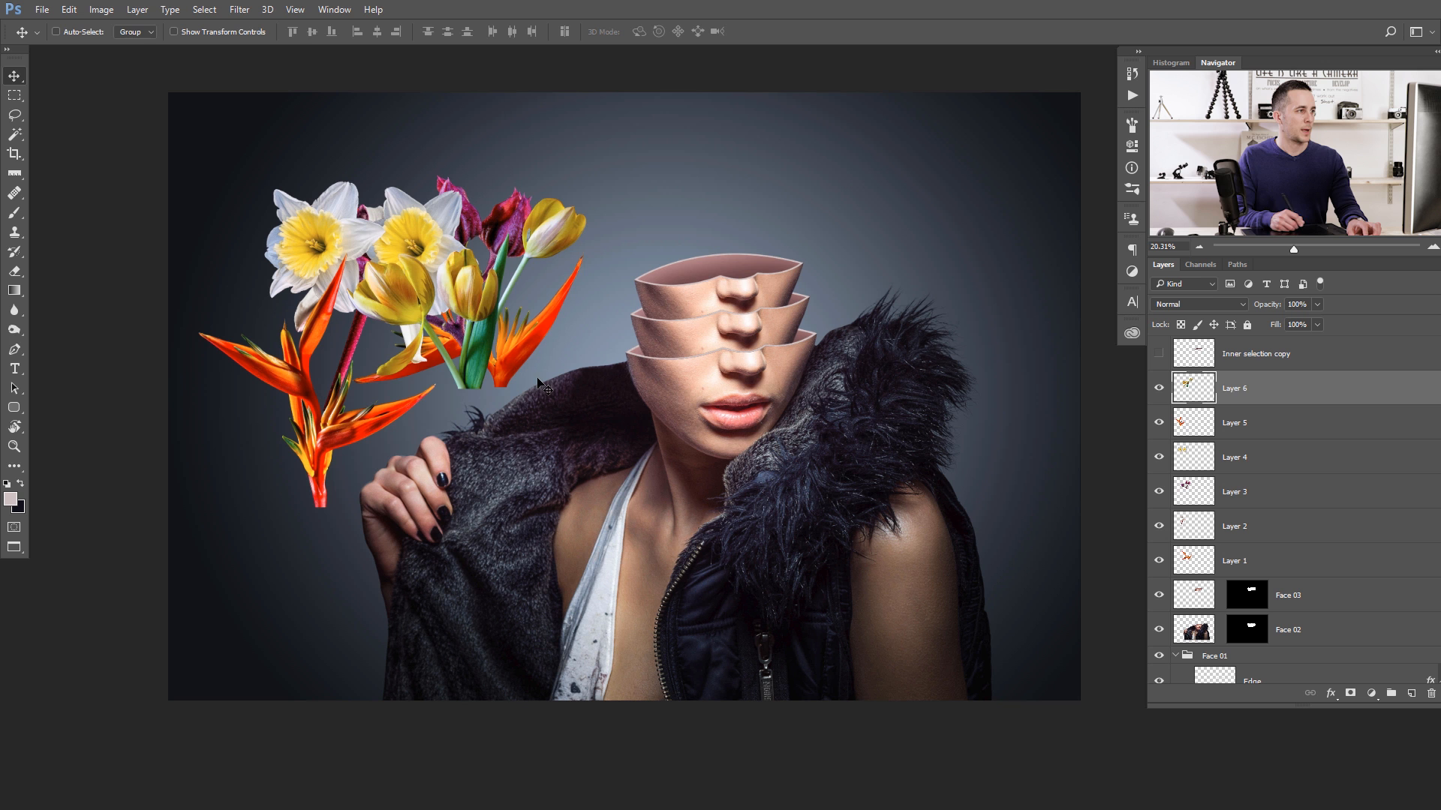
{"action": "left_click_drag", "start_coordinate": [468, 377], "coordinate": [674, 306]}
{"action": "left_click_drag", "start_coordinate": [684, 290], "coordinate": [775, 436]}
{"action": "key", "text": "ctrl+t"}
{"action": "left_click_drag", "start_coordinate": [978, 127], "coordinate": [940, 157]}
{"action": "mouse_move", "coordinate": [739, 447]}
{"action": "left_mouse_down"}
{"action": "mouse_move", "coordinate": [743, 472]}
{"action": "mouse_move", "coordinate": [761, 464]}
{"action": "left_mouse_up"}
{"action": "key", "text": "Return"}
- Fine-tune the tulips' position so their stems sit over the right part of the uppermost head opening
{"action": "scroll", "coordinate": [794, 407], "scroll_direction": "up", "scroll_amount": 3}
{"action": "left_click_drag", "start_coordinate": [787, 417], "coordinate": [787, 414]}
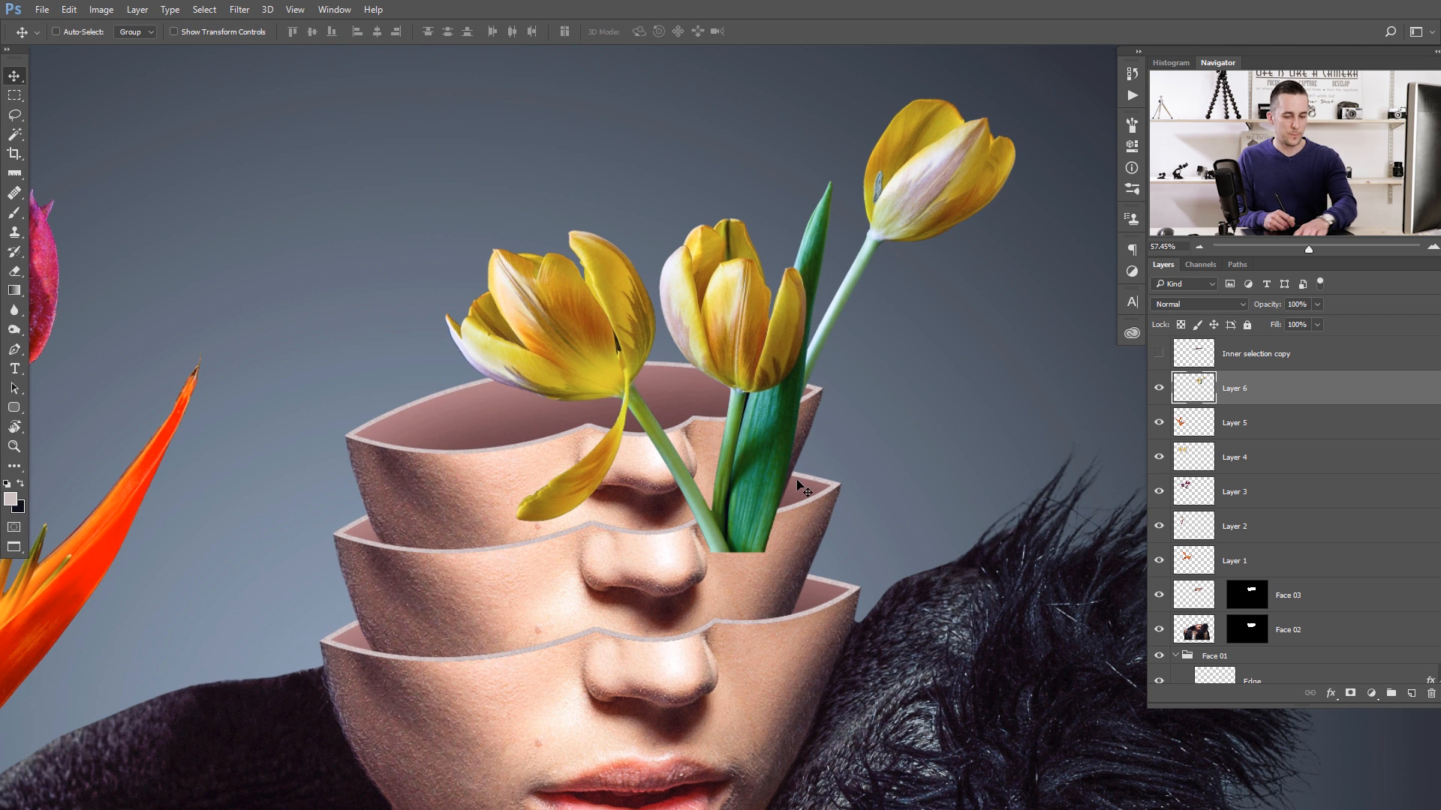
{"action": "key", "text": "Right"}
{"action": "key", "text": "Right"}
{"action": "key", "text": "Right"}
{"action": "key", "text": "Right"}
{"action": "key", "text": "Right"}
{"action": "key", "text": "Right"}
{"action": "key", "text": "Right"}
{"action": "key", "text": "Right"}
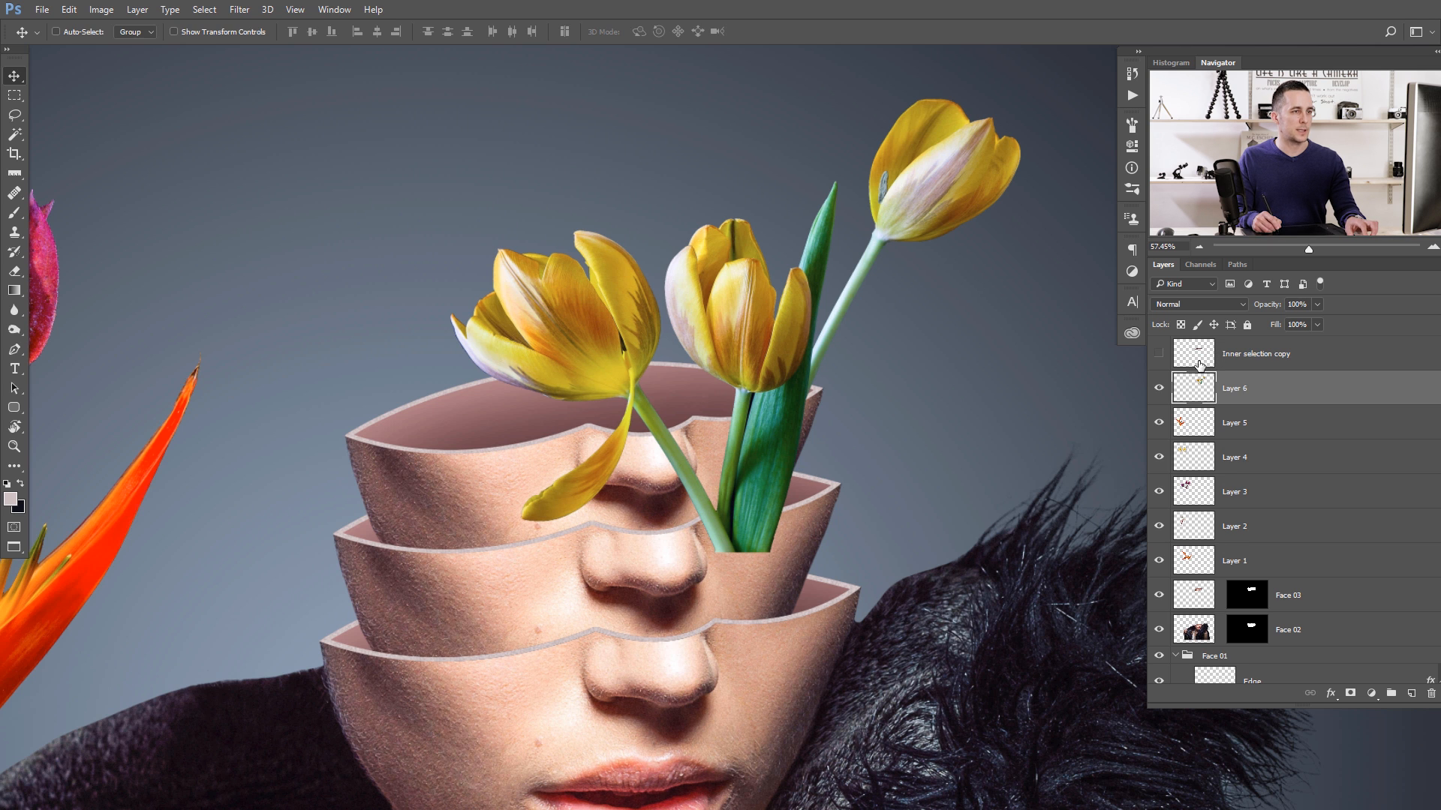
- Add a layer mask to Layer 6, try loading the Inner selection copy layer's outline, and clear the selection
{"action": "left_click", "coordinate": [1352, 694]}
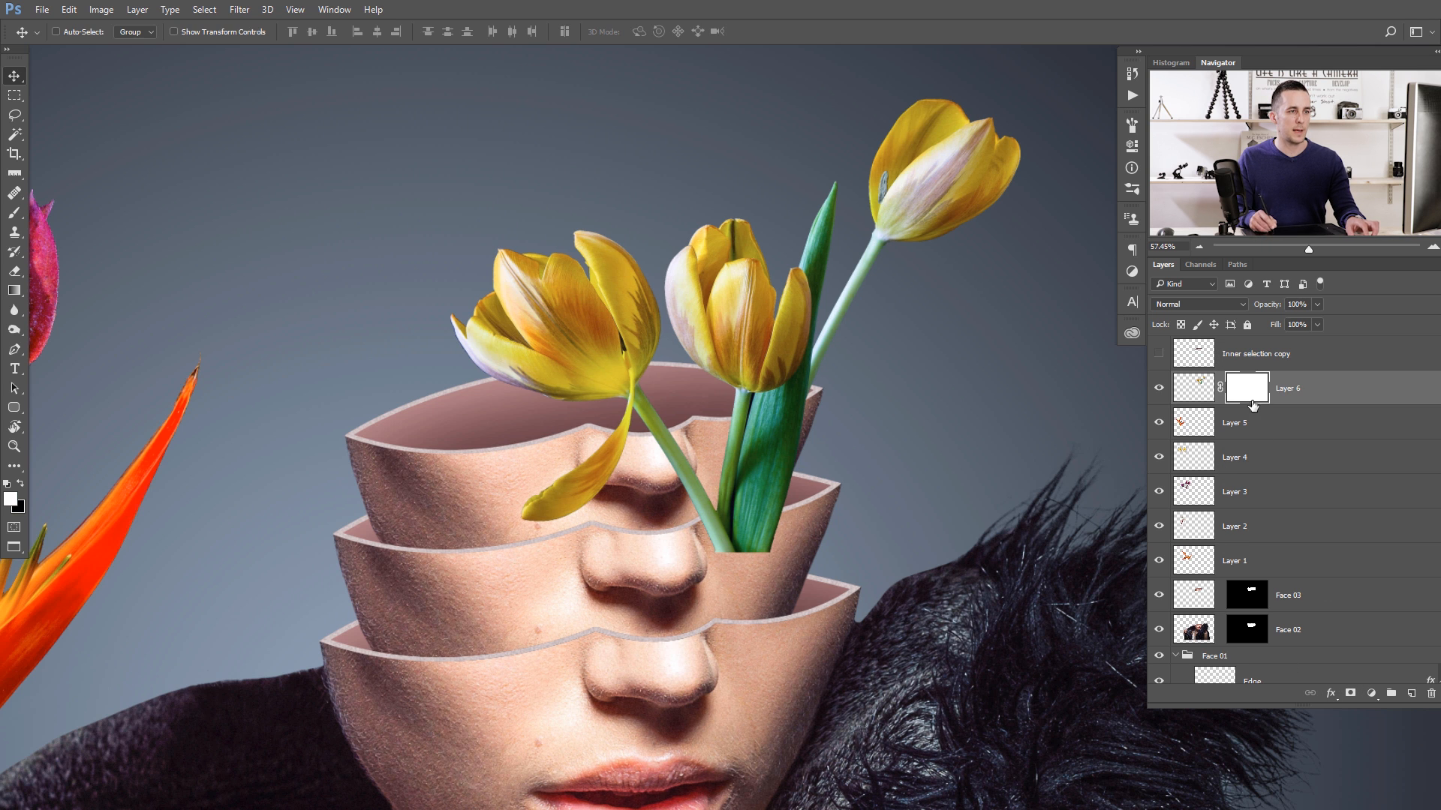
{"action": "left_click", "coordinate": [1197, 361], "text": "ctrl"}
{"action": "key", "text": "ctrl+d"}
{"action": "left_click_drag", "start_coordinate": [548, 436], "coordinate": [586, 430]}
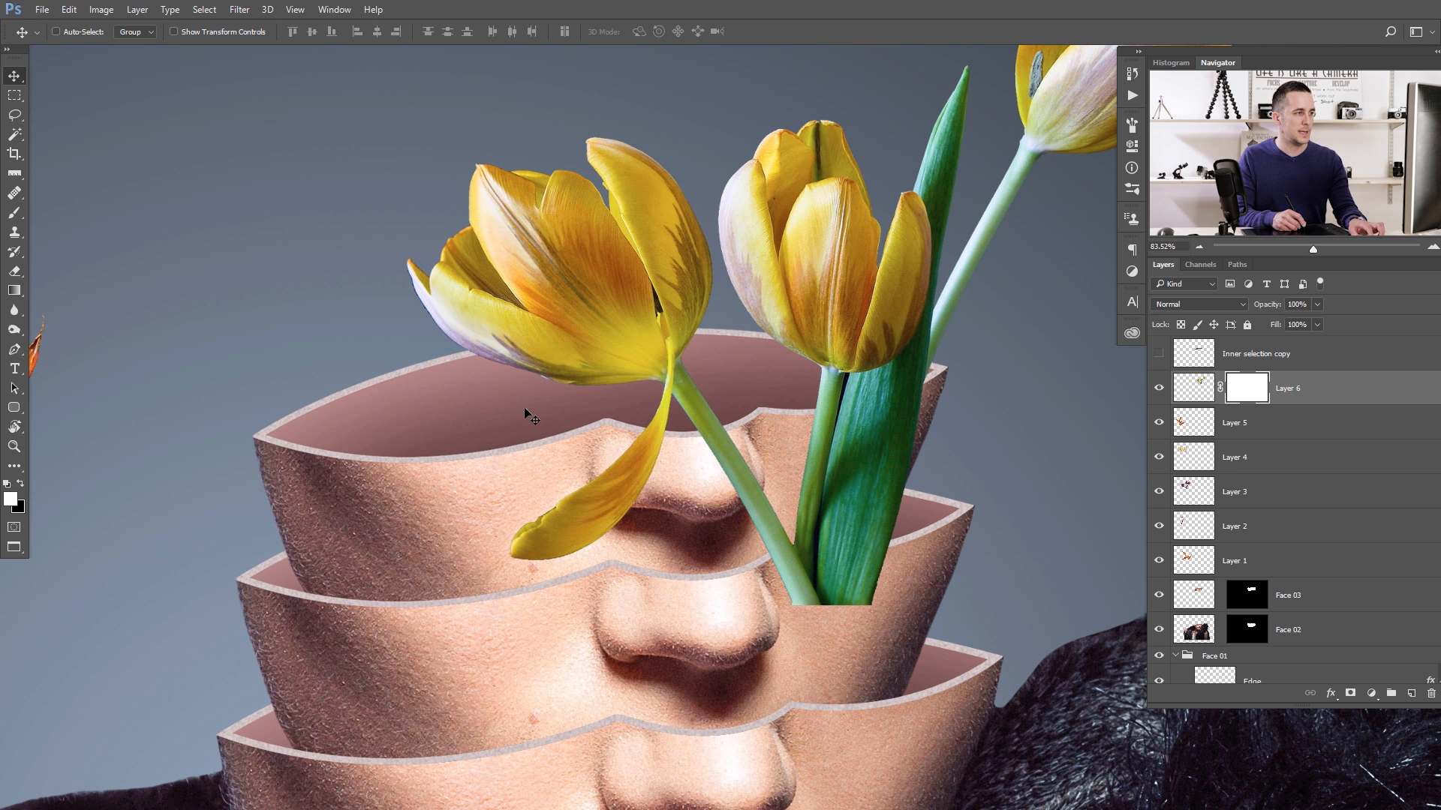
- Select the inner opening of the uppermost face on Face 03 with the Magic Wand and make Layer 6's mask active
{"action": "left_click", "coordinate": [1194, 600]}
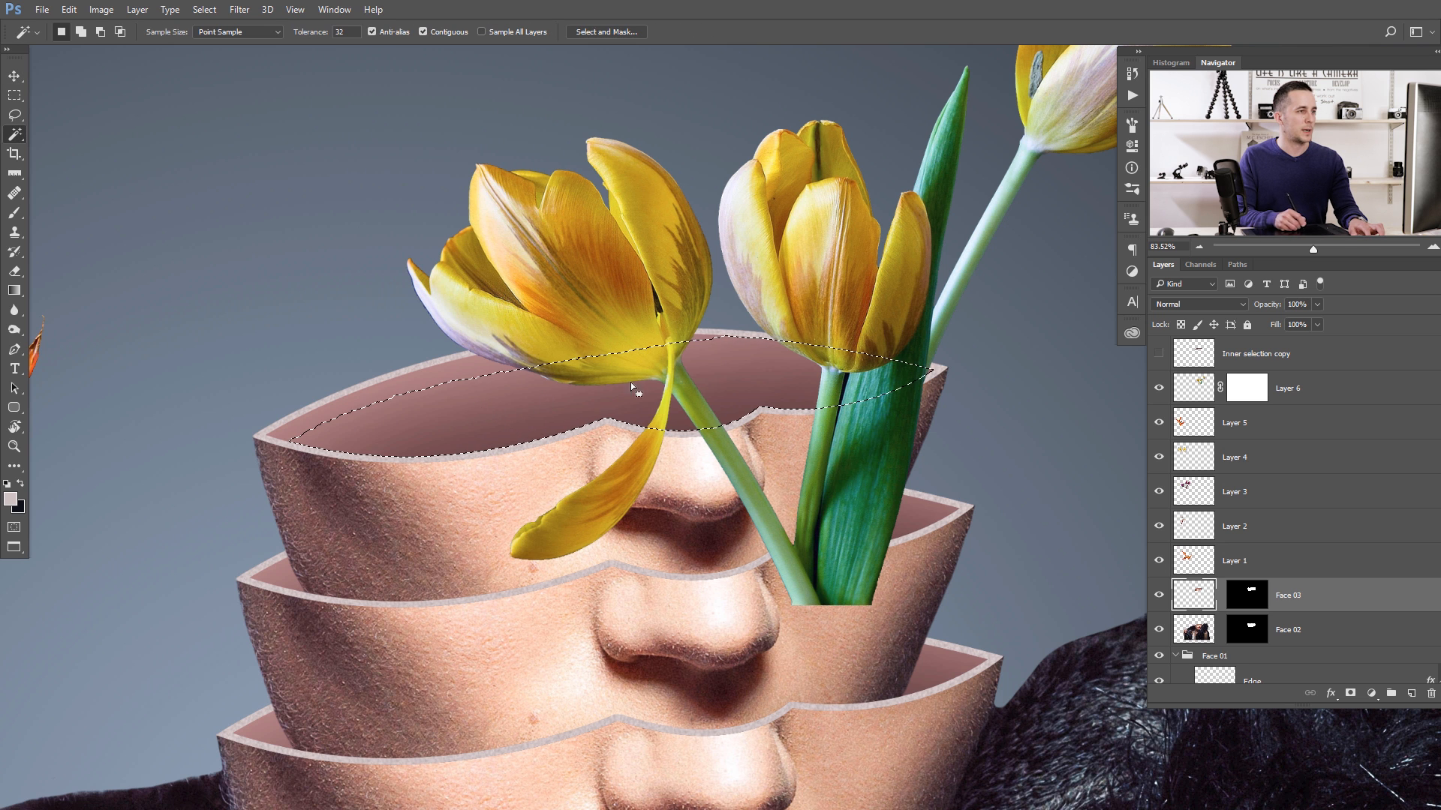
{"action": "key", "text": "shift"}
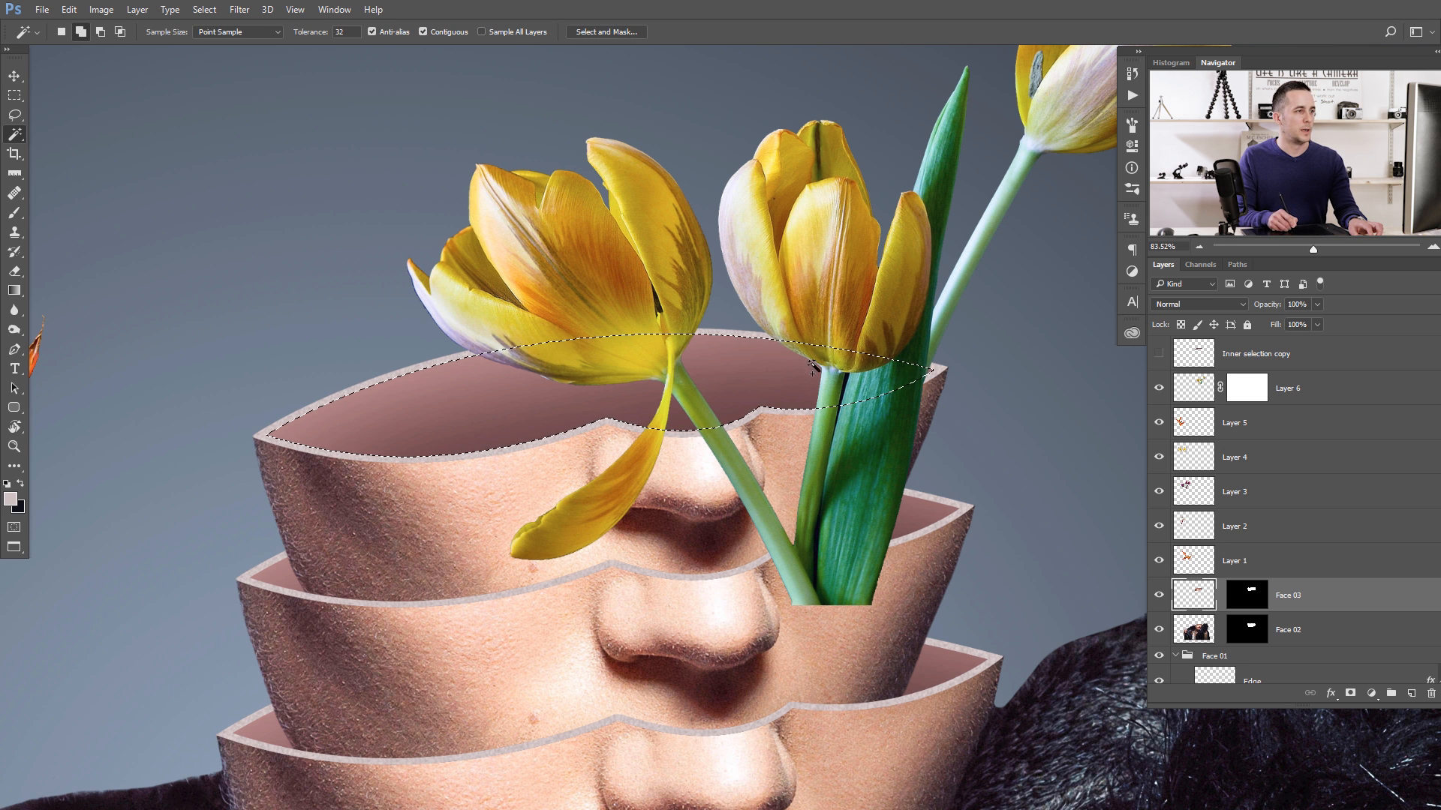
{"action": "left_click", "coordinate": [1249, 388]}
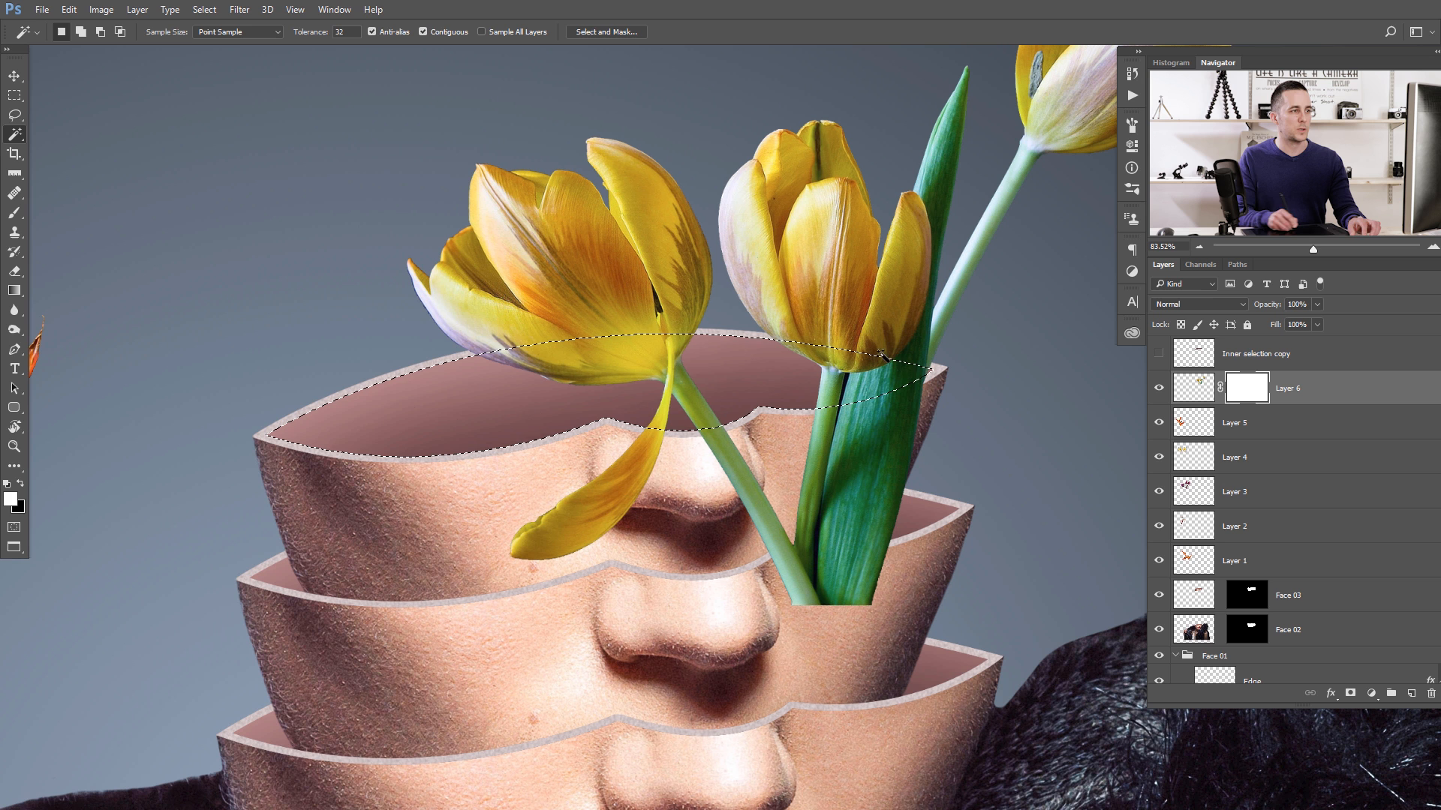
{"action": "left_click_drag", "start_coordinate": [791, 457], "coordinate": [727, 439]}
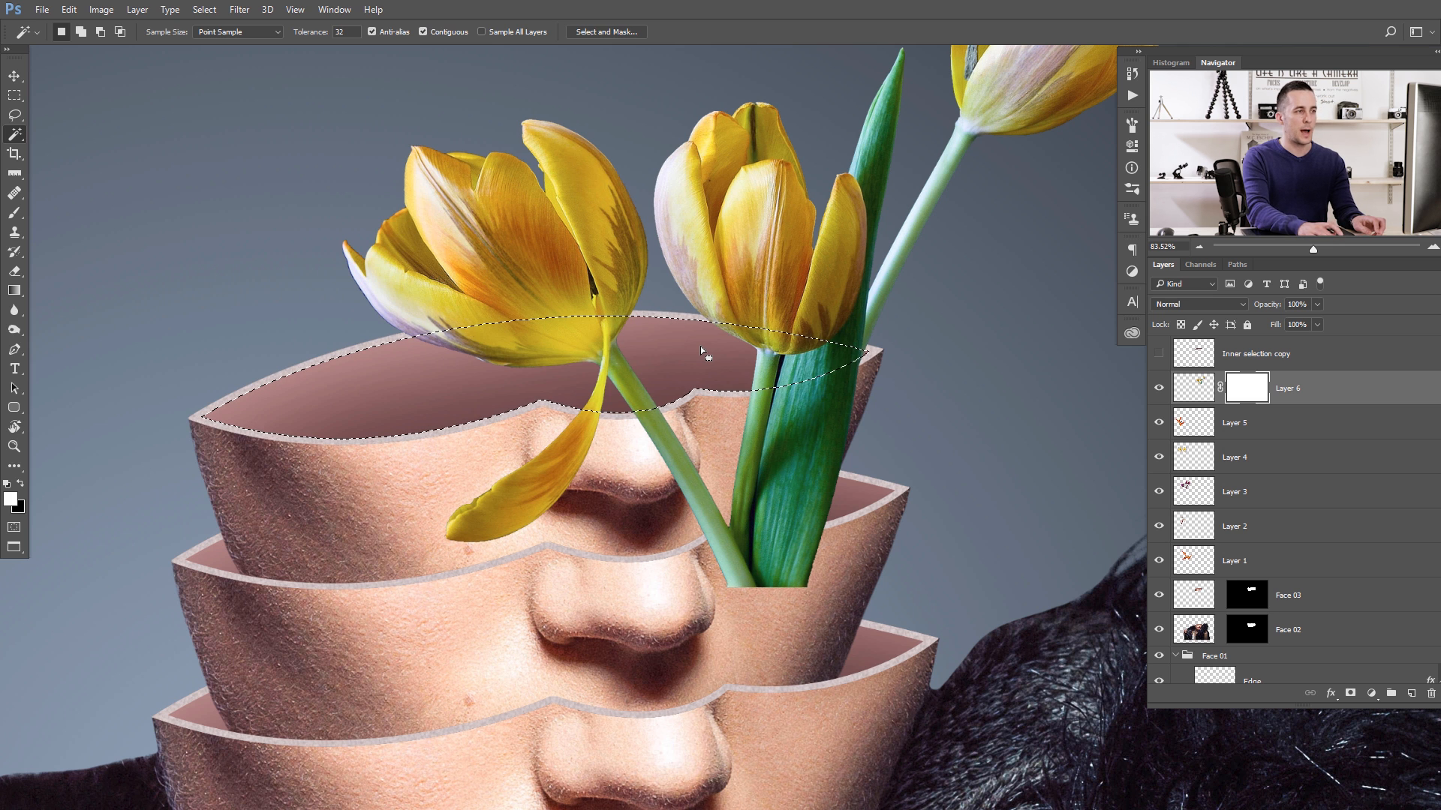
- Paint black on Layer 6's mask with a 175 px brush to hide the stems and leaf below the uppermost face's front rim
{"action": "key", "text": "b"}
{"action": "key", "text": "bracketright"}
{"action": "key", "text": "bracketright"}
{"action": "key", "text": "bracketright"}
{"action": "key", "text": "bracketright"}
{"action": "key", "text": "bracketright"}
{"action": "key", "text": "bracketright"}
{"action": "key", "text": "bracketright"}
{"action": "key", "text": "bracketright"}
{"action": "key", "text": "bracketright"}
{"action": "key", "text": "bracketright"}
{"action": "key", "text": "bracketright"}
{"action": "key", "text": "x"}
{"action": "mouse_move", "coordinate": [798, 537]}
{"action": "left_mouse_down"}
{"action": "mouse_move", "coordinate": [740, 573]}
{"action": "mouse_move", "coordinate": [788, 451]}
{"action": "mouse_move", "coordinate": [846, 411]}
{"action": "left_mouse_up"}
{"action": "mouse_move", "coordinate": [762, 433]}
{"action": "left_mouse_down"}
{"action": "mouse_move", "coordinate": [623, 450]}
{"action": "mouse_move", "coordinate": [492, 498]}
{"action": "mouse_move", "coordinate": [488, 515]}
{"action": "left_mouse_up"}
{"action": "key", "text": "ctrl+z"}
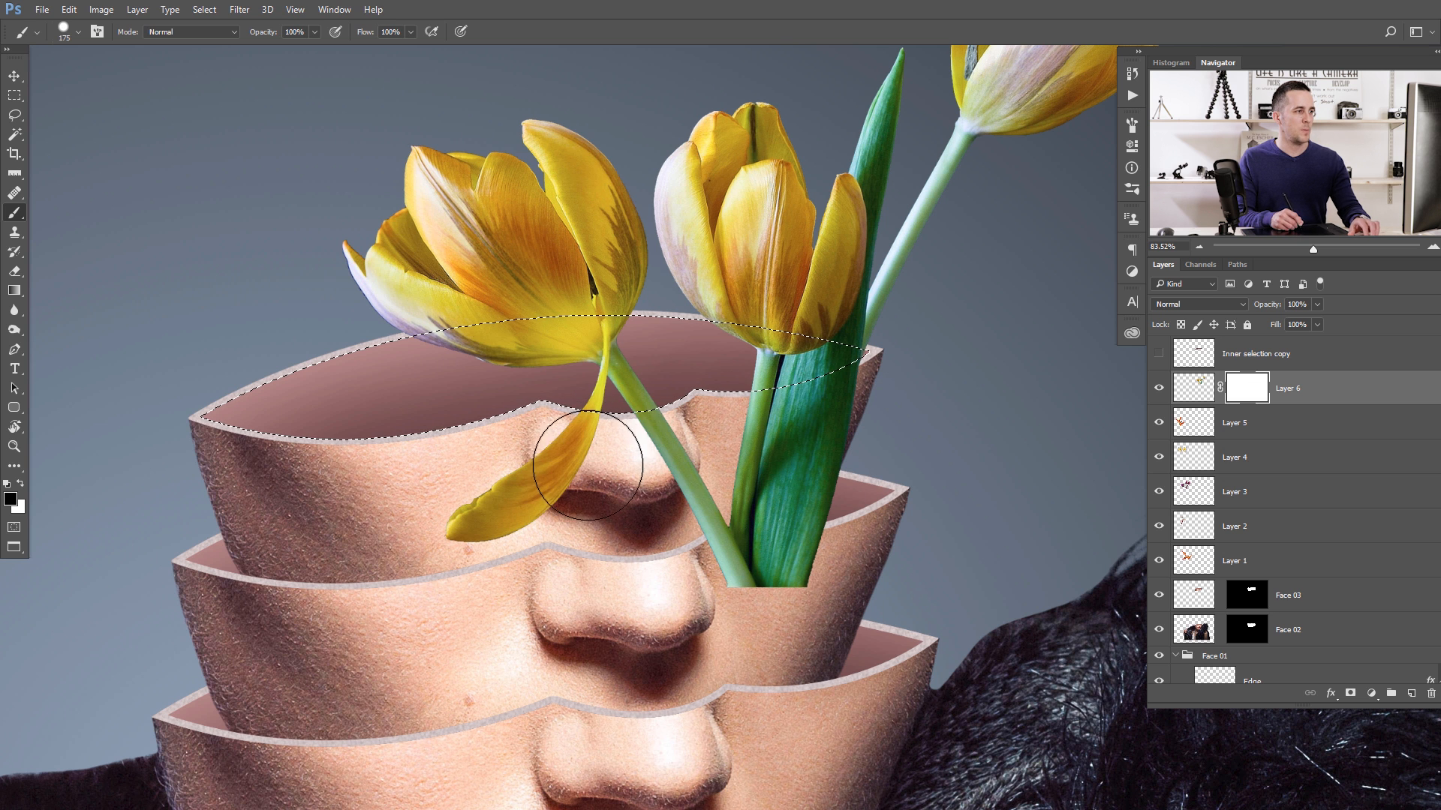
{"action": "mouse_move", "coordinate": [694, 444]}
{"action": "left_mouse_down"}
{"action": "mouse_move", "coordinate": [664, 436]}
{"action": "mouse_move", "coordinate": [684, 464]}
{"action": "mouse_move", "coordinate": [791, 524]}
{"action": "mouse_move", "coordinate": [753, 578]}
{"action": "mouse_move", "coordinate": [806, 453]}
{"action": "mouse_move", "coordinate": [780, 421]}
{"action": "mouse_move", "coordinate": [829, 429]}
{"action": "left_mouse_up"}
{"action": "key", "text": "bracketleft"}
{"action": "key", "text": "bracketleft"}
{"action": "key", "text": "bracketleft"}
{"action": "key", "text": "bracketleft"}
{"action": "key", "text": "bracketleft"}
{"action": "key", "text": "x"}
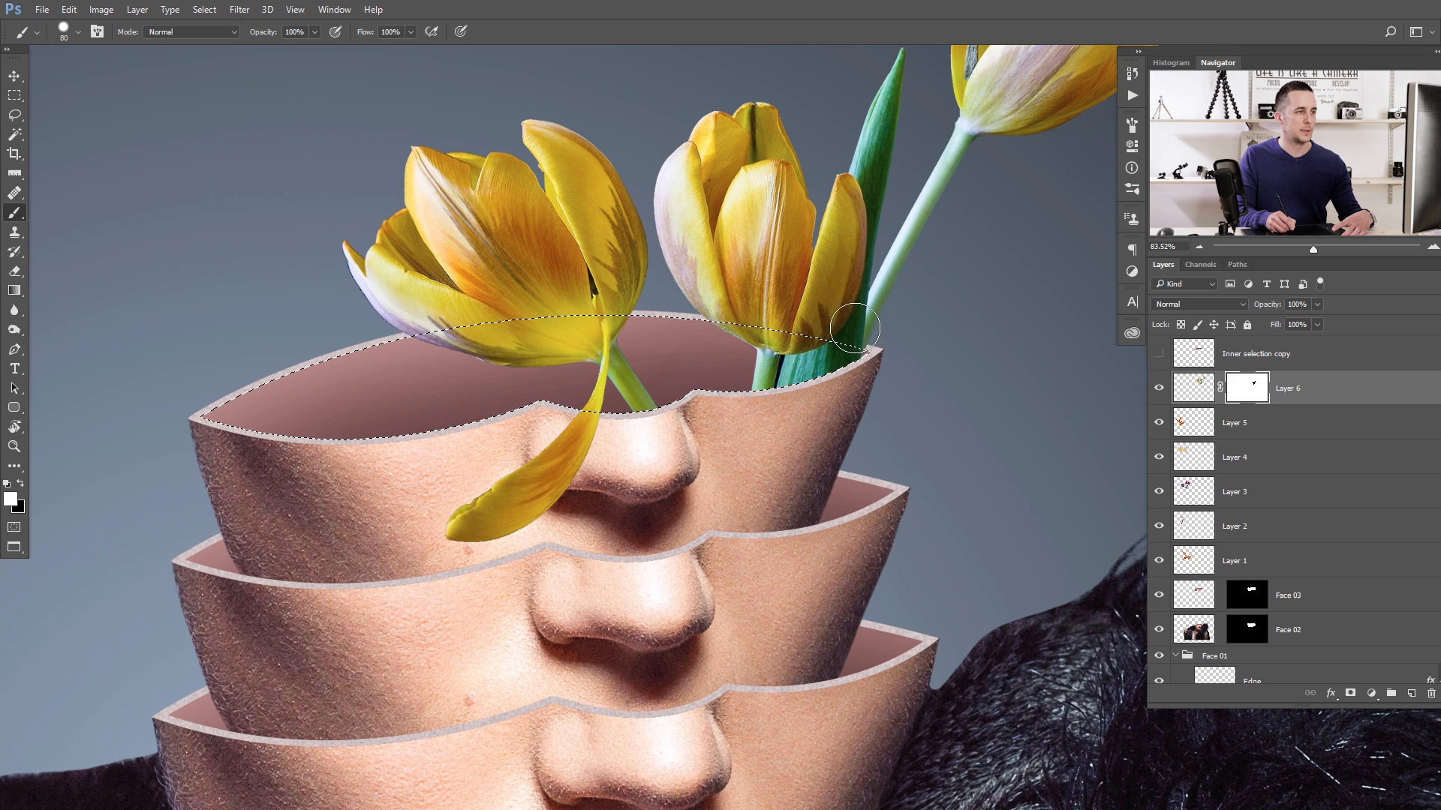
- Add a layer mask to Layer 5 and move its orange strelitzia flower onto the stacked faces
{"action": "scroll", "coordinate": [827, 358], "scroll_direction": "down", "scroll_amount": 8}
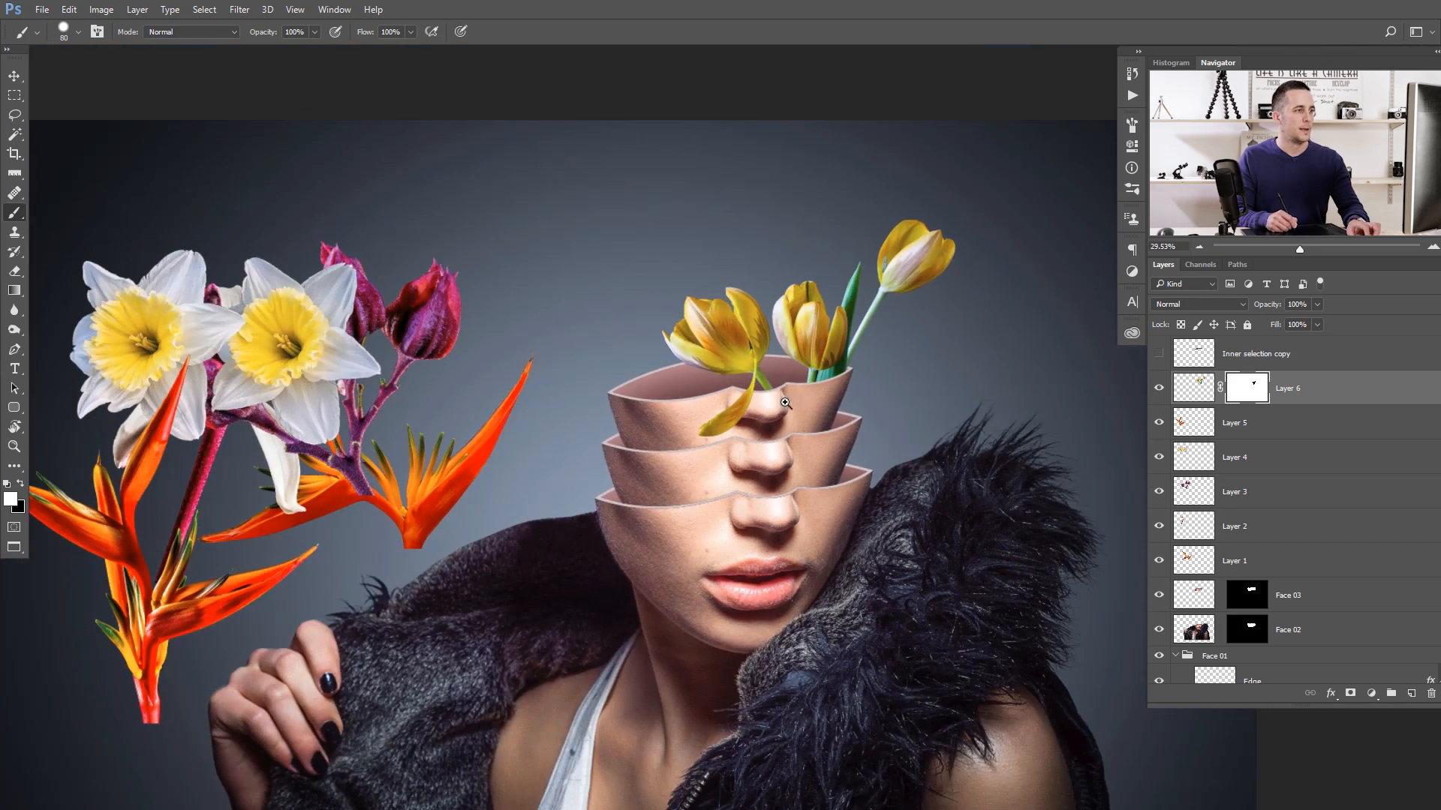
{"action": "left_click", "coordinate": [1186, 427]}
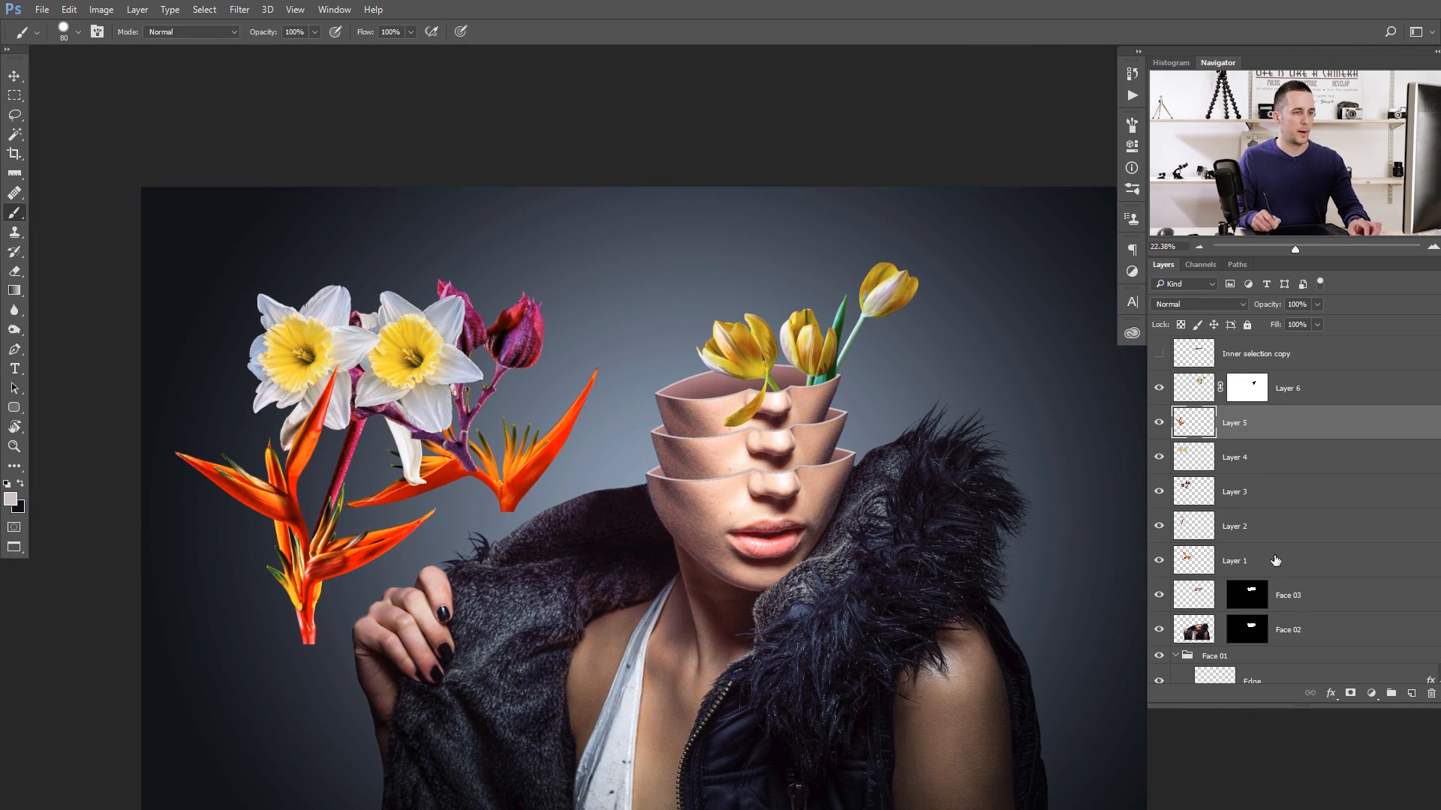
{"action": "left_click", "coordinate": [1351, 694]}
{"action": "key", "text": "v"}
{"action": "left_click_drag", "start_coordinate": [365, 568], "coordinate": [766, 474]}
- Scale the strelitzia on Layer 5 to about 44.4%, rotate it about -12.67°, and place it at the lowest face's left rim corner
{"action": "key", "text": "ctrl+t"}
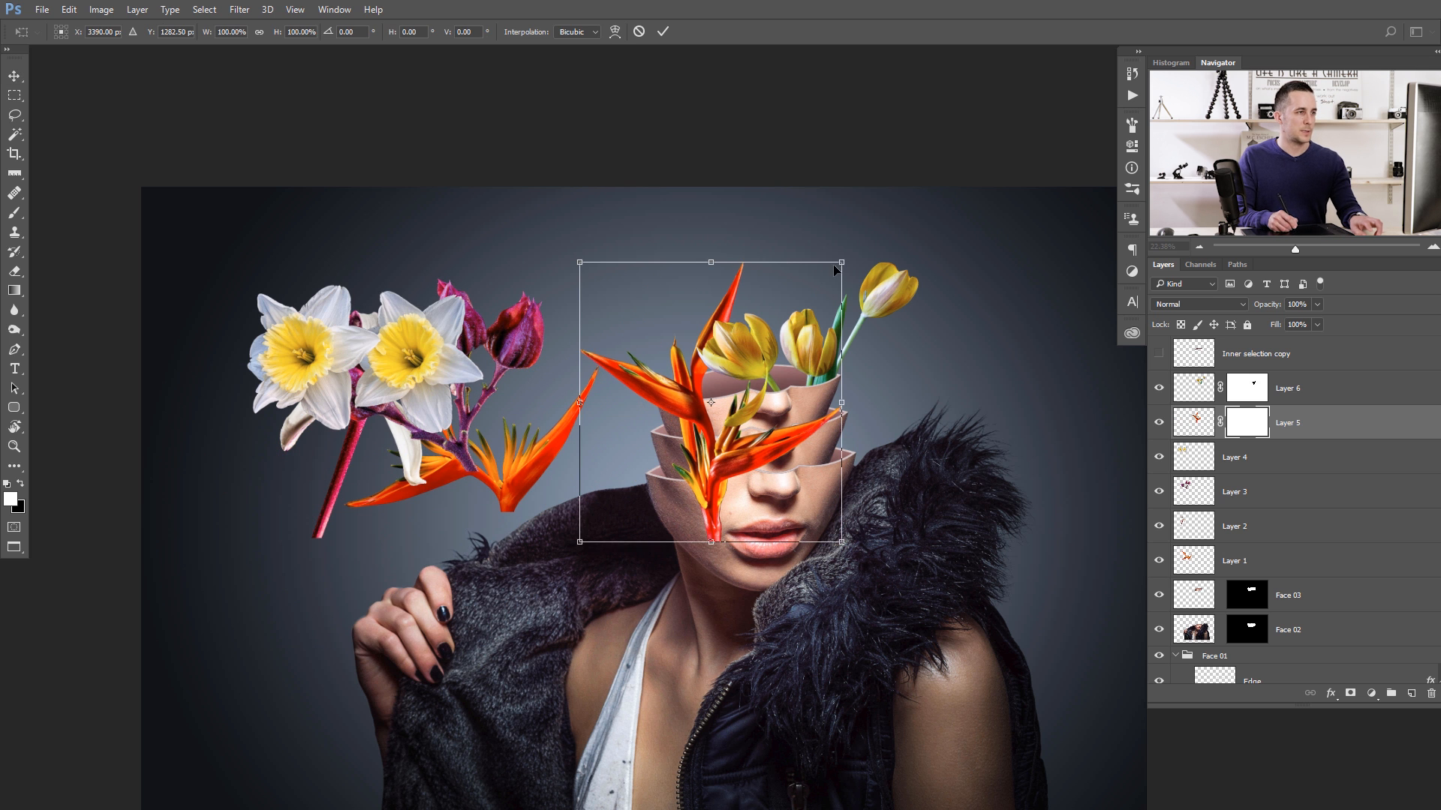
{"action": "left_click_drag", "start_coordinate": [842, 262], "coordinate": [768, 340]}
{"action": "left_click_drag", "start_coordinate": [702, 459], "coordinate": [659, 476]}
{"action": "scroll", "coordinate": [635, 508], "scroll_direction": "up", "scroll_amount": 5}
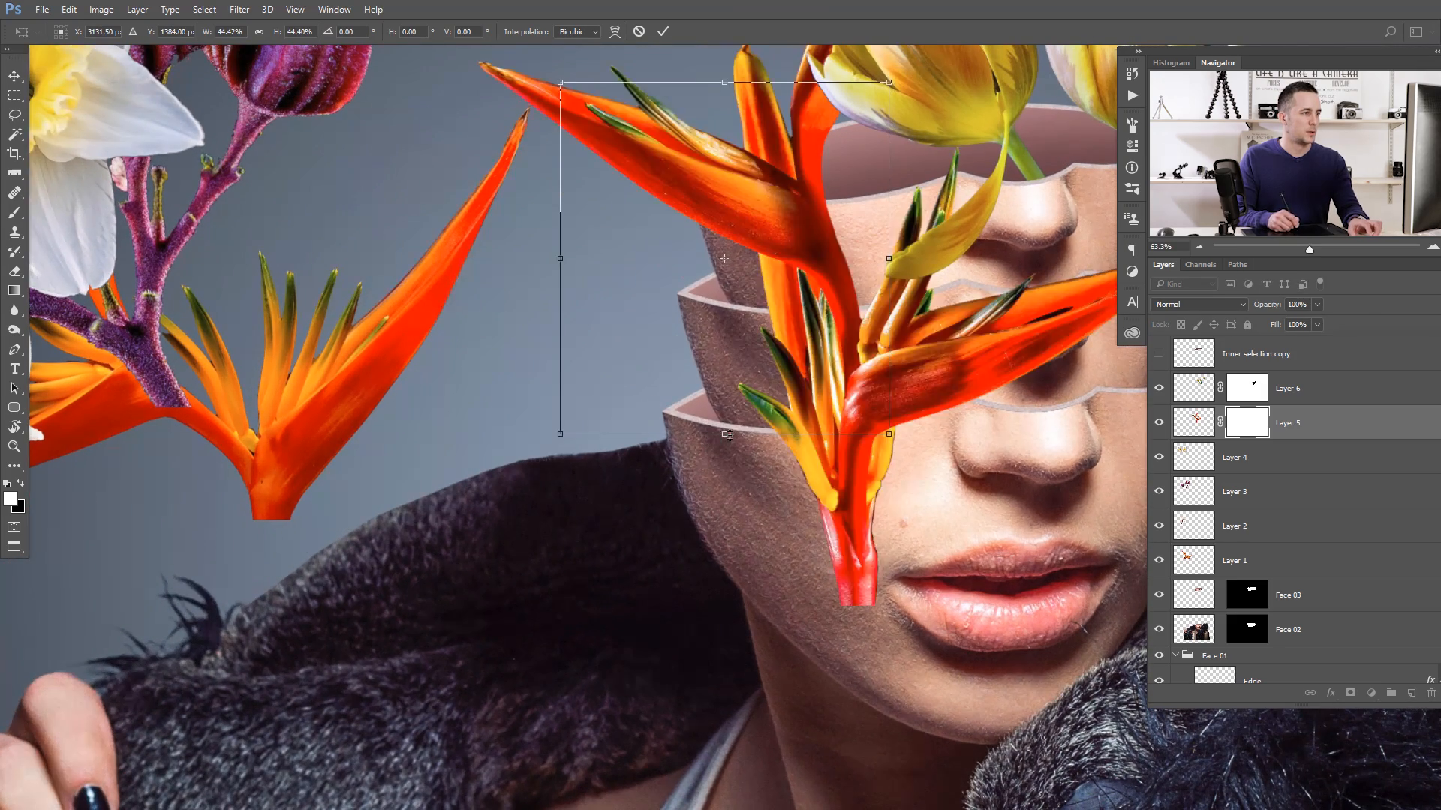
{"action": "left_click_drag", "start_coordinate": [739, 394], "coordinate": [675, 556]}
{"action": "scroll", "coordinate": [751, 397], "scroll_direction": "up", "scroll_amount": 3}
{"action": "left_click_drag", "start_coordinate": [293, 353], "coordinate": [375, 387]}
{"action": "left_click_drag", "start_coordinate": [700, 442], "coordinate": [544, 492]}
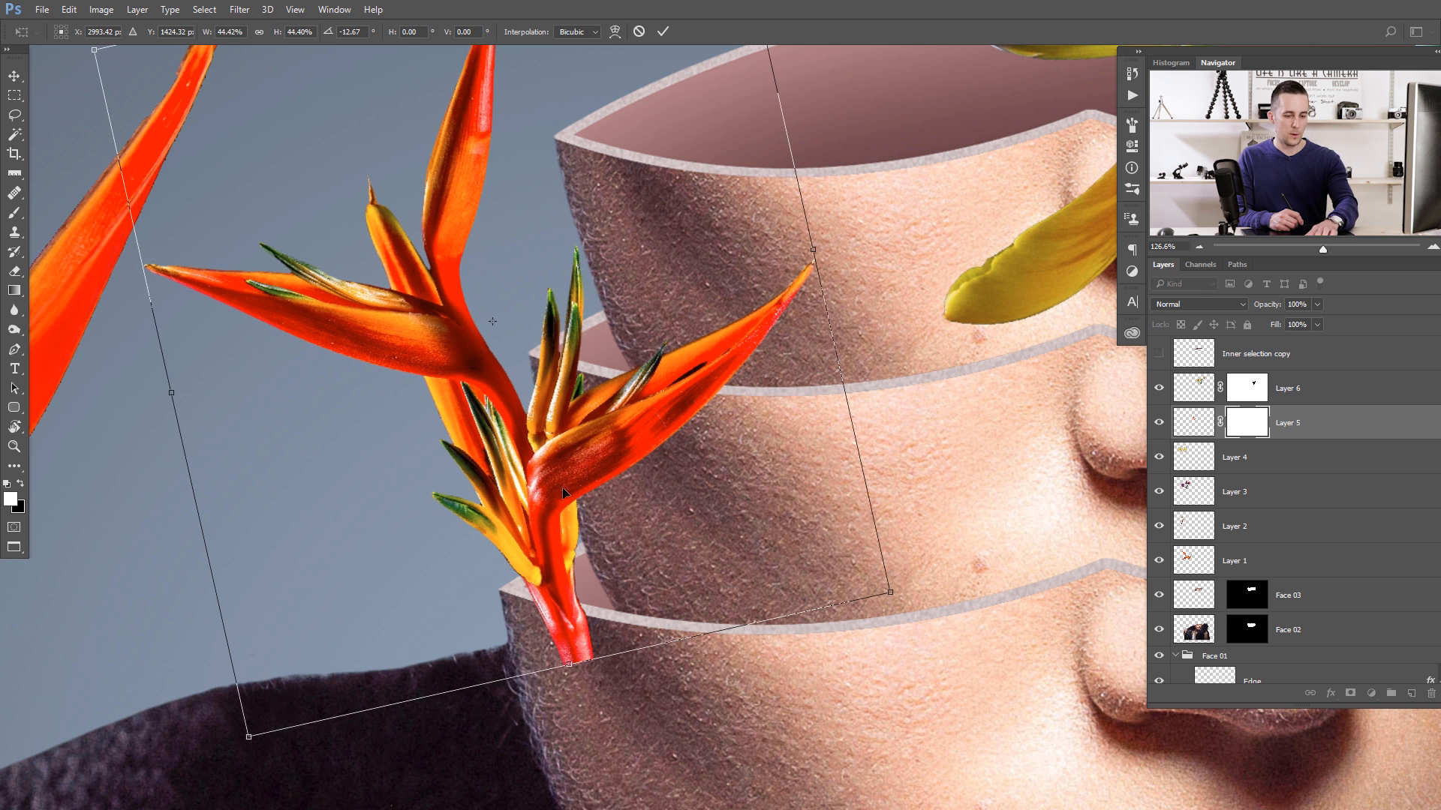
{"action": "key", "text": "Return"}
- Paint black on Layer 5's mask with a 25 px brush to hide the strelitzia stem below the lowest face's rim
{"action": "scroll", "coordinate": [515, 648], "scroll_direction": "up", "scroll_amount": 5}
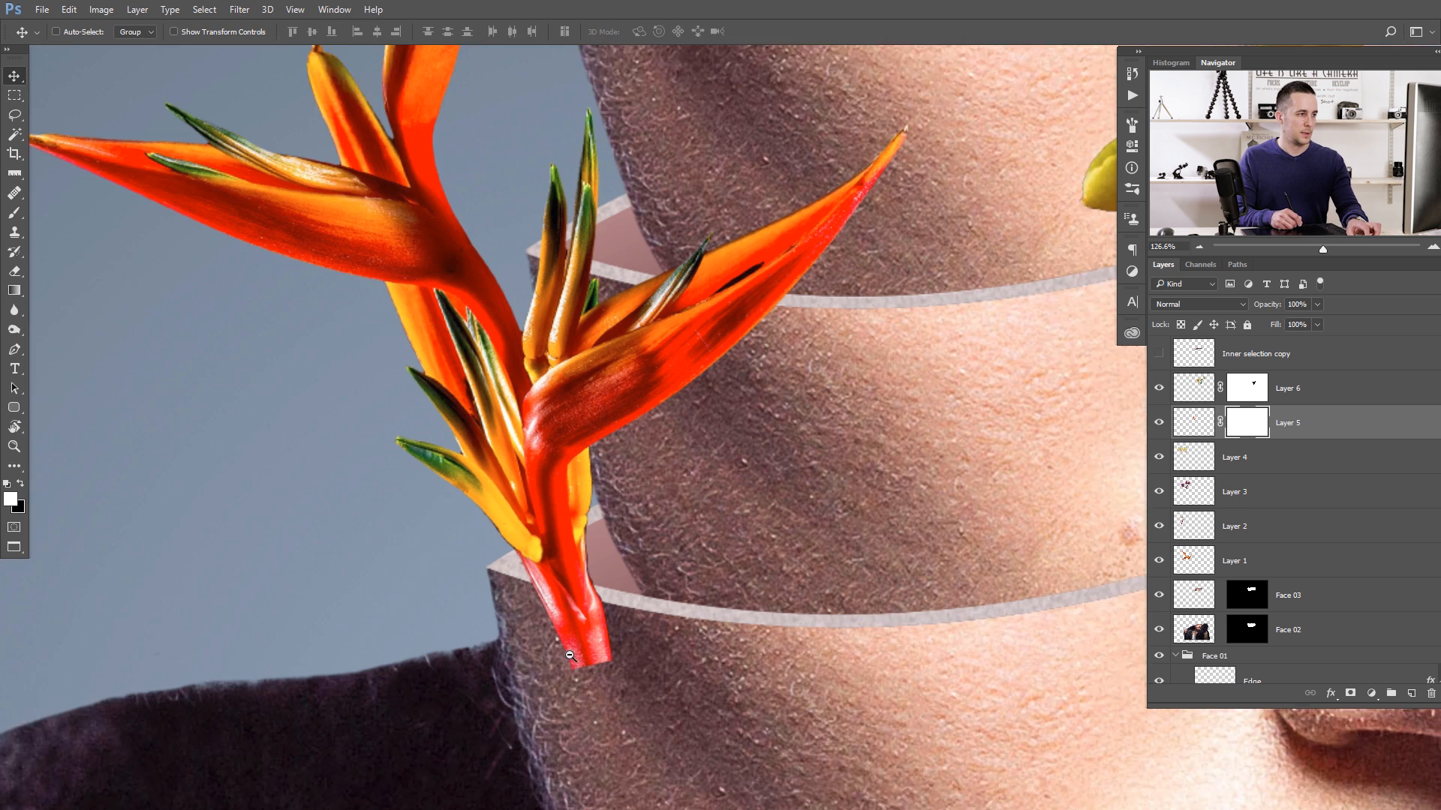
{"action": "key", "text": "b"}
{"action": "key", "text": "x"}
{"action": "left_click_drag", "start_coordinate": [591, 572], "coordinate": [575, 567]}
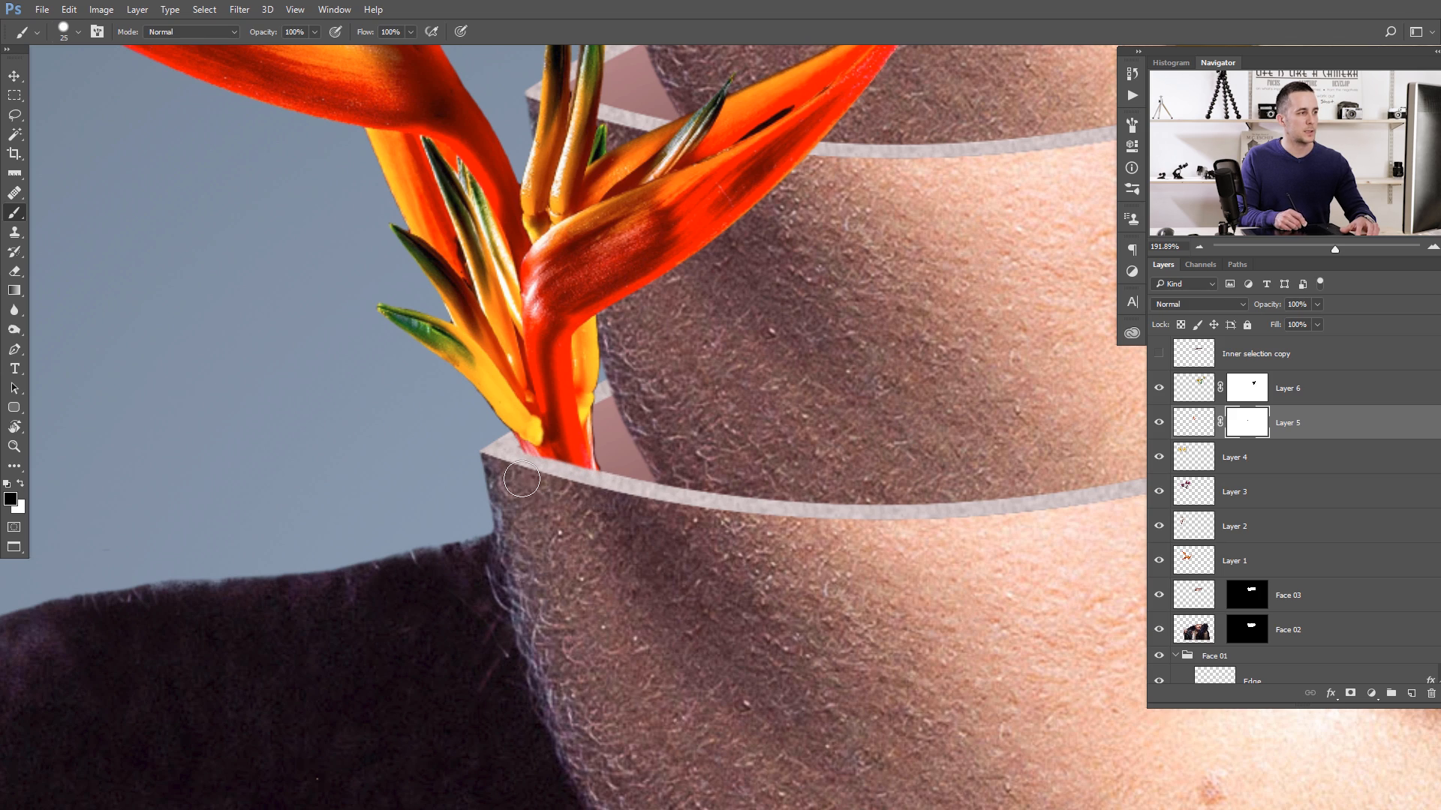
- Add a layer mask to Layer 4 and move its daffodils onto the stacked faces
{"action": "scroll", "coordinate": [526, 476], "scroll_direction": "down", "scroll_amount": 8}
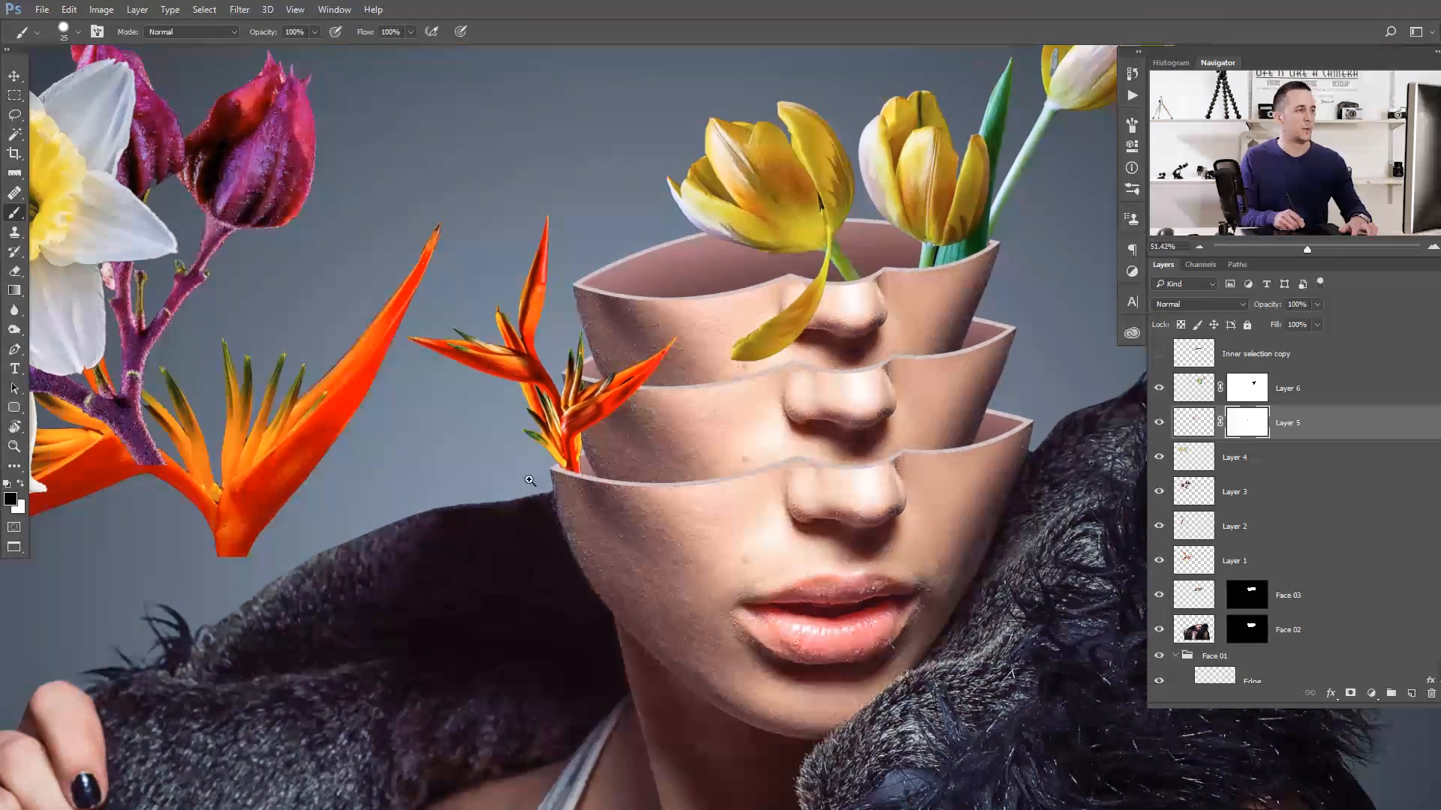
{"action": "left_click", "coordinate": [1209, 454]}
{"action": "left_click", "coordinate": [1350, 695]}
{"action": "key", "text": "v"}
{"action": "left_click_drag", "start_coordinate": [292, 398], "coordinate": [736, 591]}
- Scale the daffodils down to a small pair and place them over the lowest face's rim, left of the nose
{"action": "key", "text": "ctrl+t"}
{"action": "left_click_drag", "start_coordinate": [826, 465], "coordinate": [669, 372]}
{"action": "scroll", "coordinate": [642, 569], "scroll_direction": "up", "scroll_amount": 3}
{"action": "left_click_drag", "start_coordinate": [749, 332], "coordinate": [739, 338]}
{"action": "key", "text": "Return"}
{"action": "left_click_drag", "start_coordinate": [697, 391], "coordinate": [673, 391]}
{"action": "left_click_drag", "start_coordinate": [758, 441], "coordinate": [654, 448]}
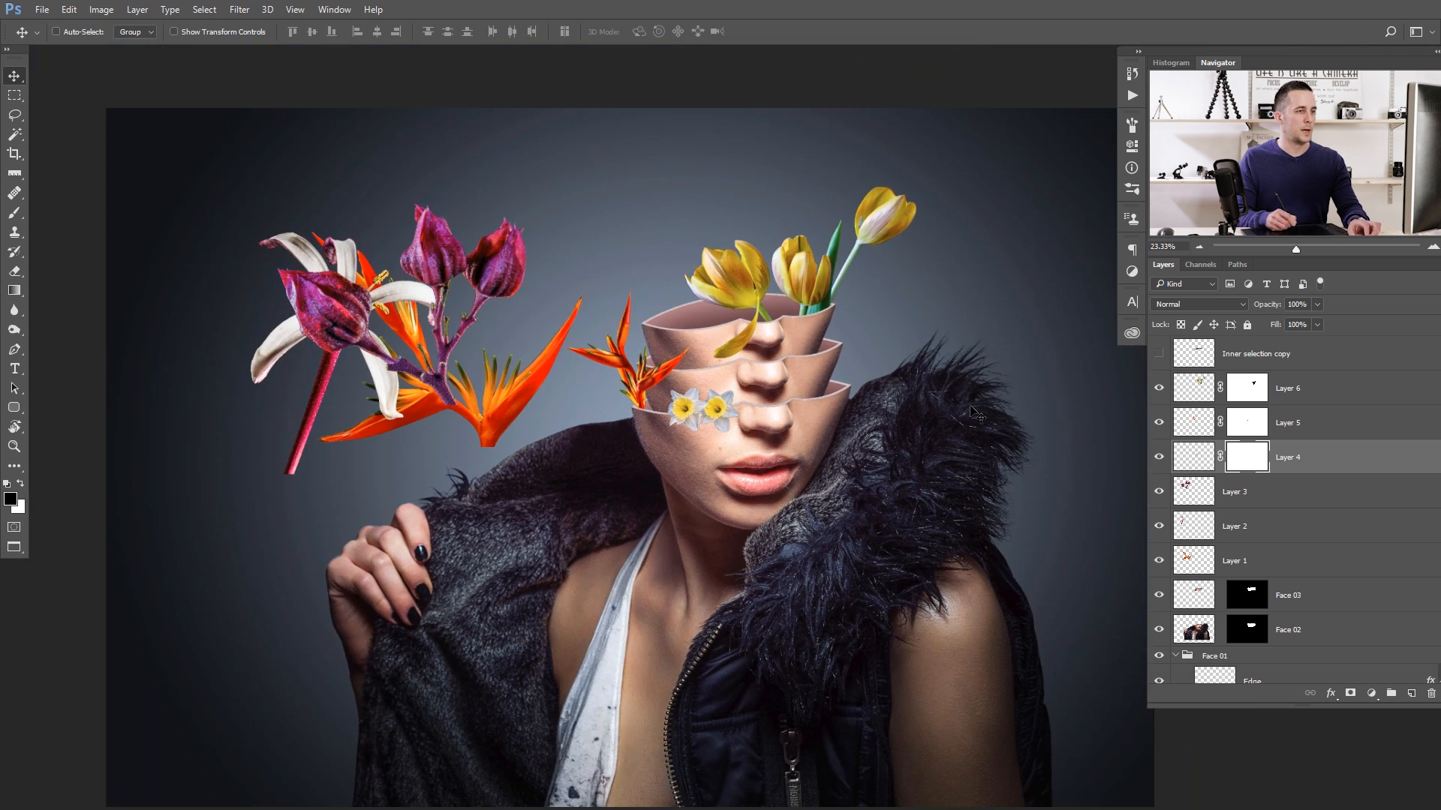
- Add a layer mask to Layer 3 and move its purple flowers so their stems sit in the top face's opening
{"action": "left_click", "coordinate": [1197, 501]}
{"action": "left_click", "coordinate": [1352, 694]}
{"action": "left_click_drag", "start_coordinate": [402, 428], "coordinate": [681, 392]}
{"action": "scroll", "coordinate": [681, 392], "scroll_direction": "up", "scroll_amount": 5}
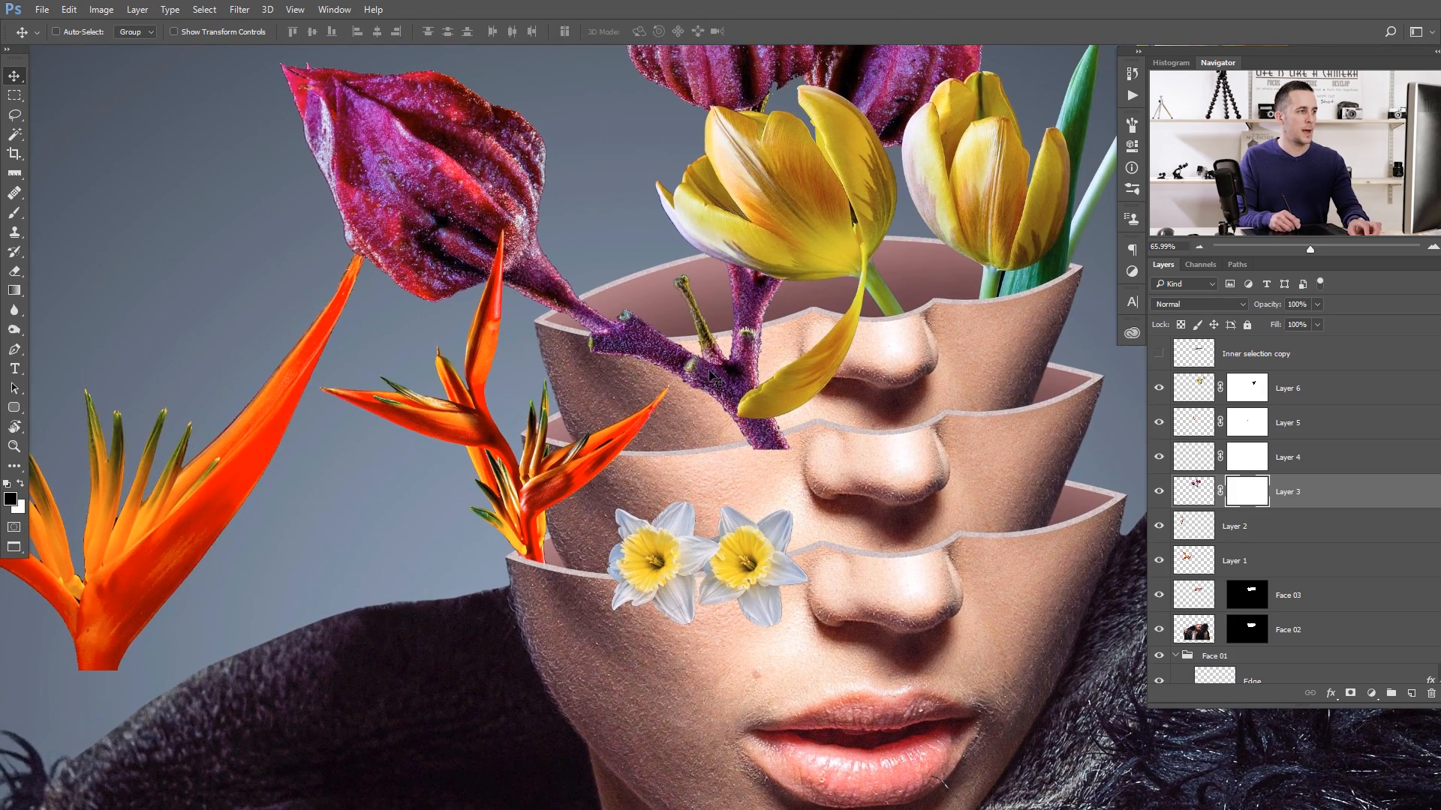
{"action": "left_click_drag", "start_coordinate": [711, 375], "coordinate": [712, 355]}
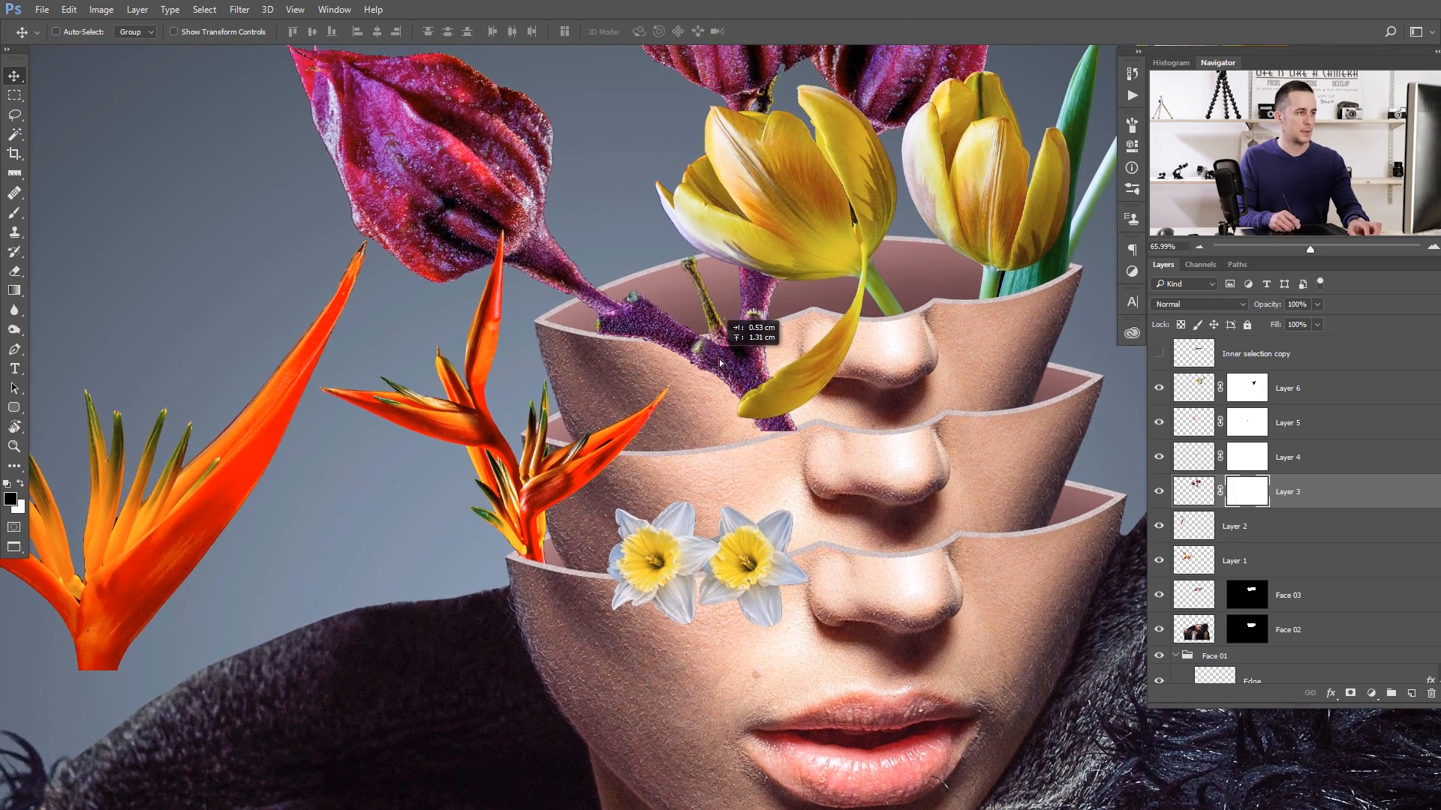
{"action": "scroll", "coordinate": [728, 351], "scroll_direction": "down", "scroll_amount": 4}
{"action": "scroll", "coordinate": [728, 350], "scroll_direction": "up", "scroll_amount": 4}
{"action": "scroll", "coordinate": [724, 325], "scroll_direction": "down", "scroll_amount": 4}
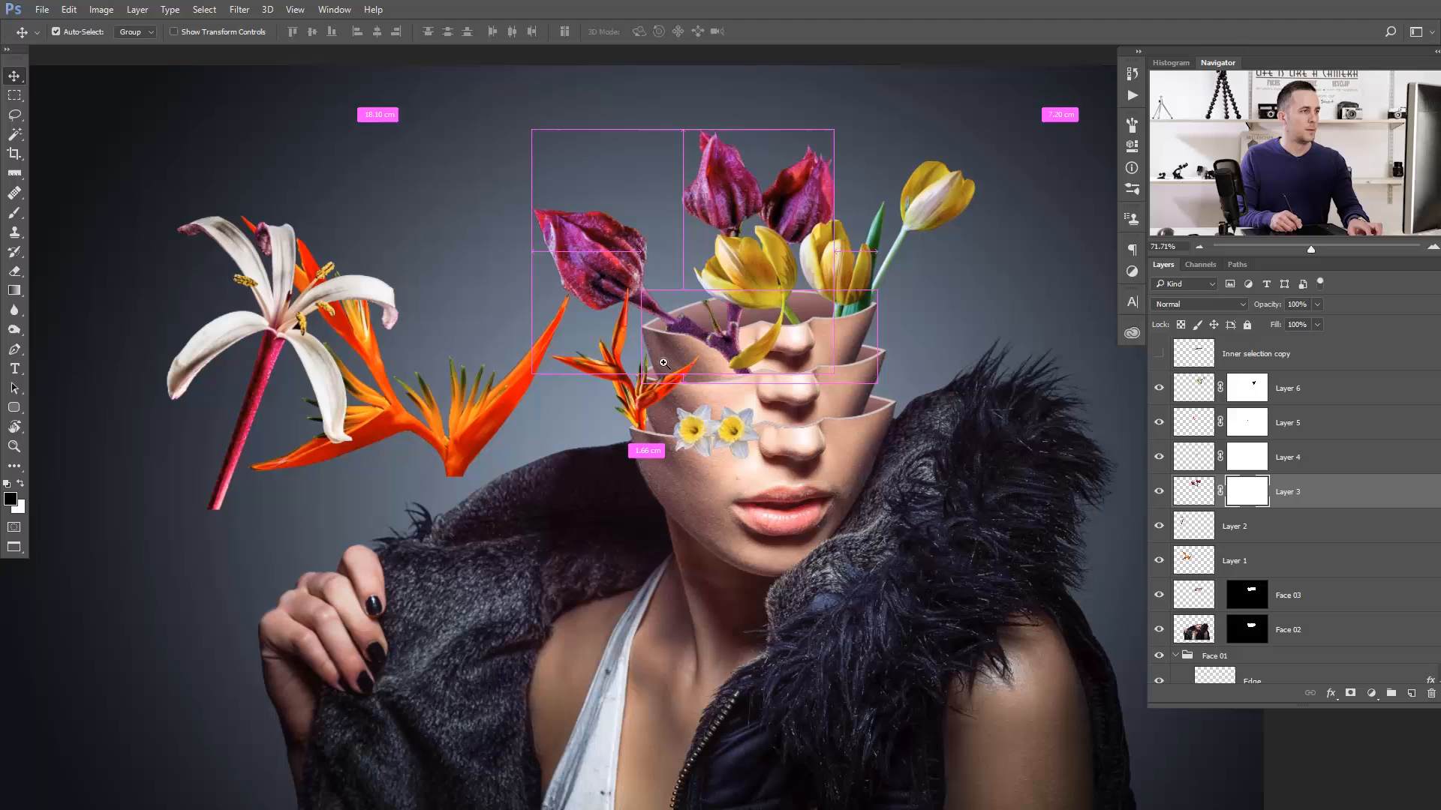
- Scale the purple flowers on Layer 3 down to about 90.5%
{"action": "key", "text": "ctrl+t"}
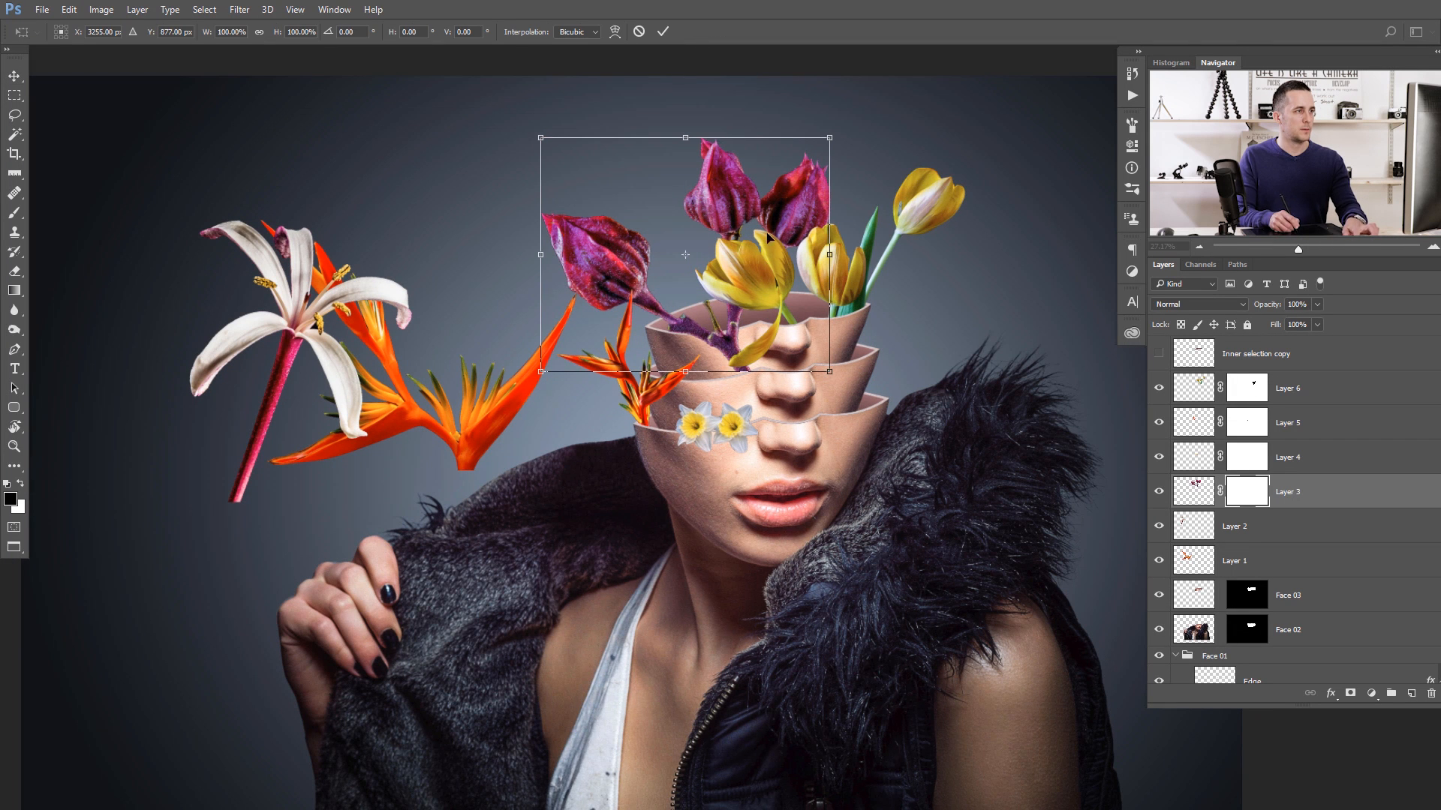
{"action": "left_click_drag", "start_coordinate": [534, 134], "coordinate": [554, 148]}
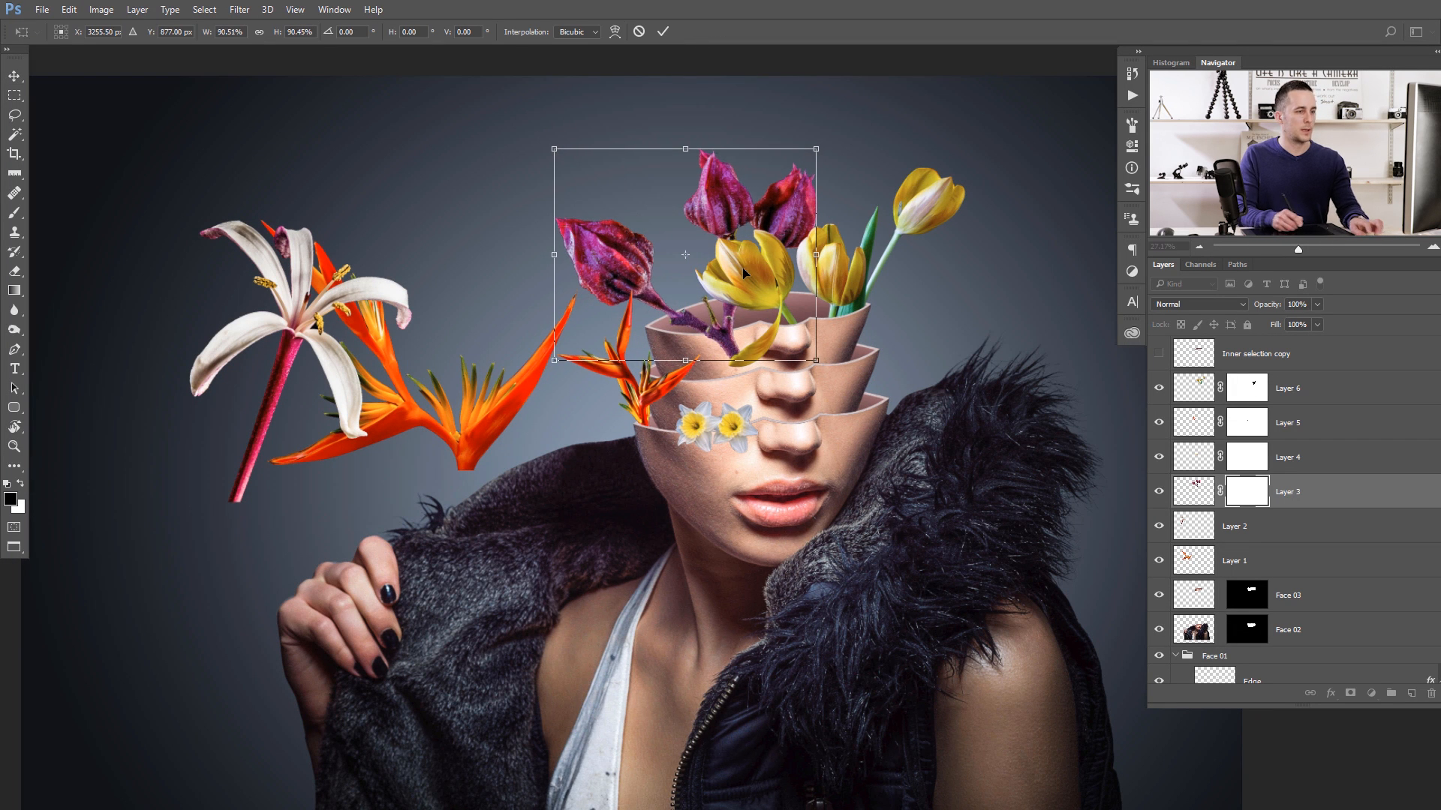
{"action": "key", "text": "Return"}
- Using a Magic Wand selection made from Face 03, paint black on Layer 3's mask with a 300 px brush to hide stems below the rim
{"action": "scroll", "coordinate": [776, 360], "scroll_direction": "up", "scroll_amount": 2}
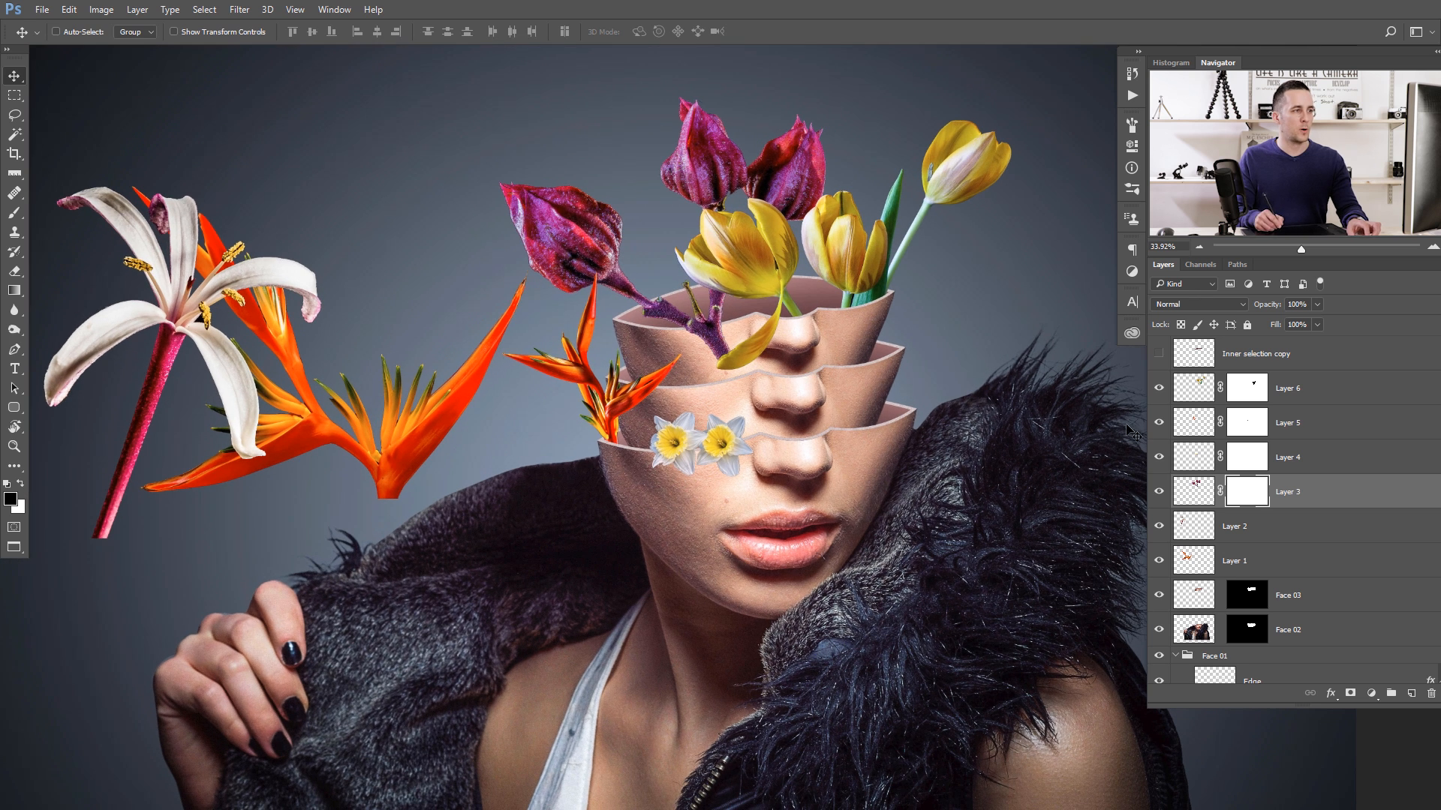
{"action": "left_click", "coordinate": [1191, 598]}
{"action": "key", "text": "w"}
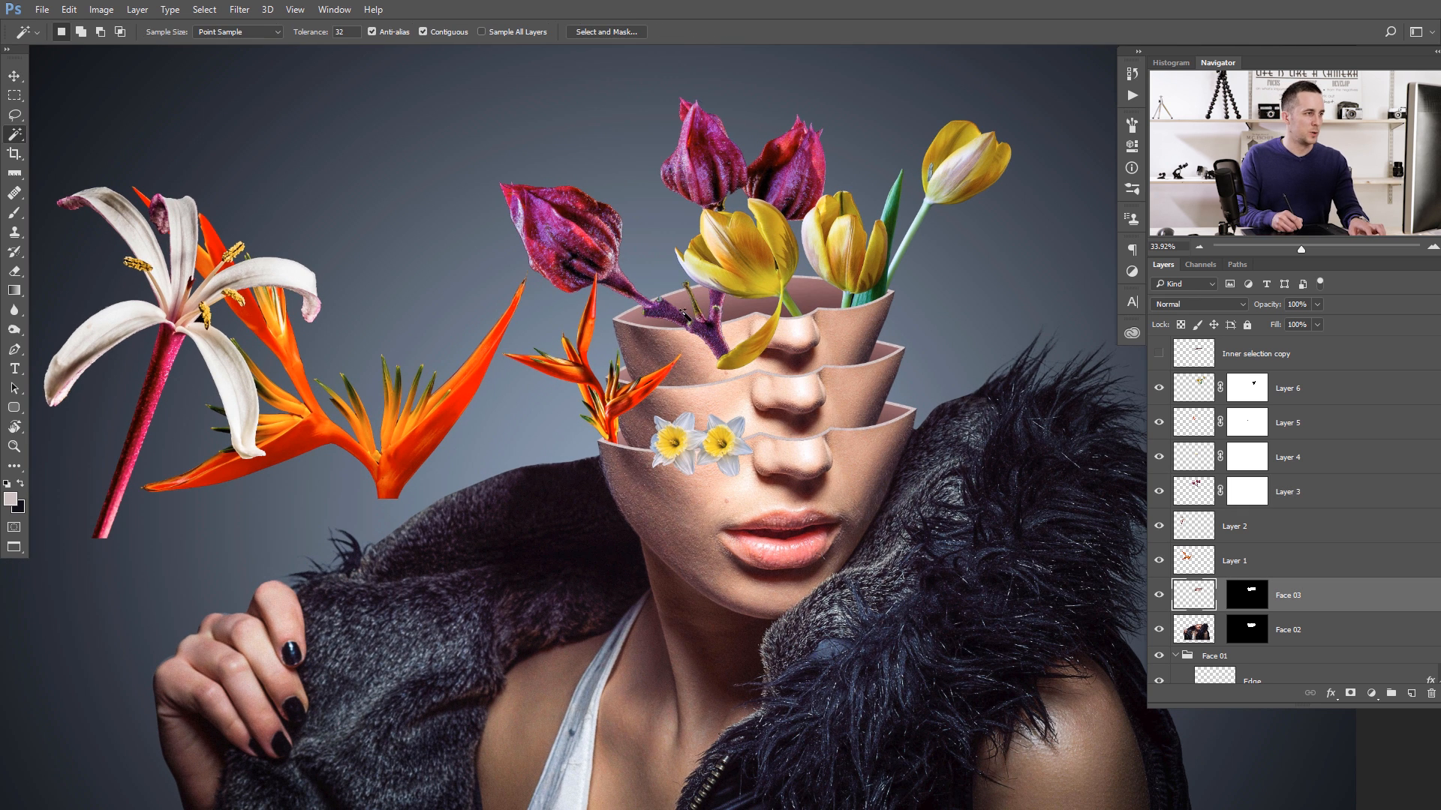
{"action": "scroll", "coordinate": [702, 327], "scroll_direction": "up", "scroll_amount": 2}
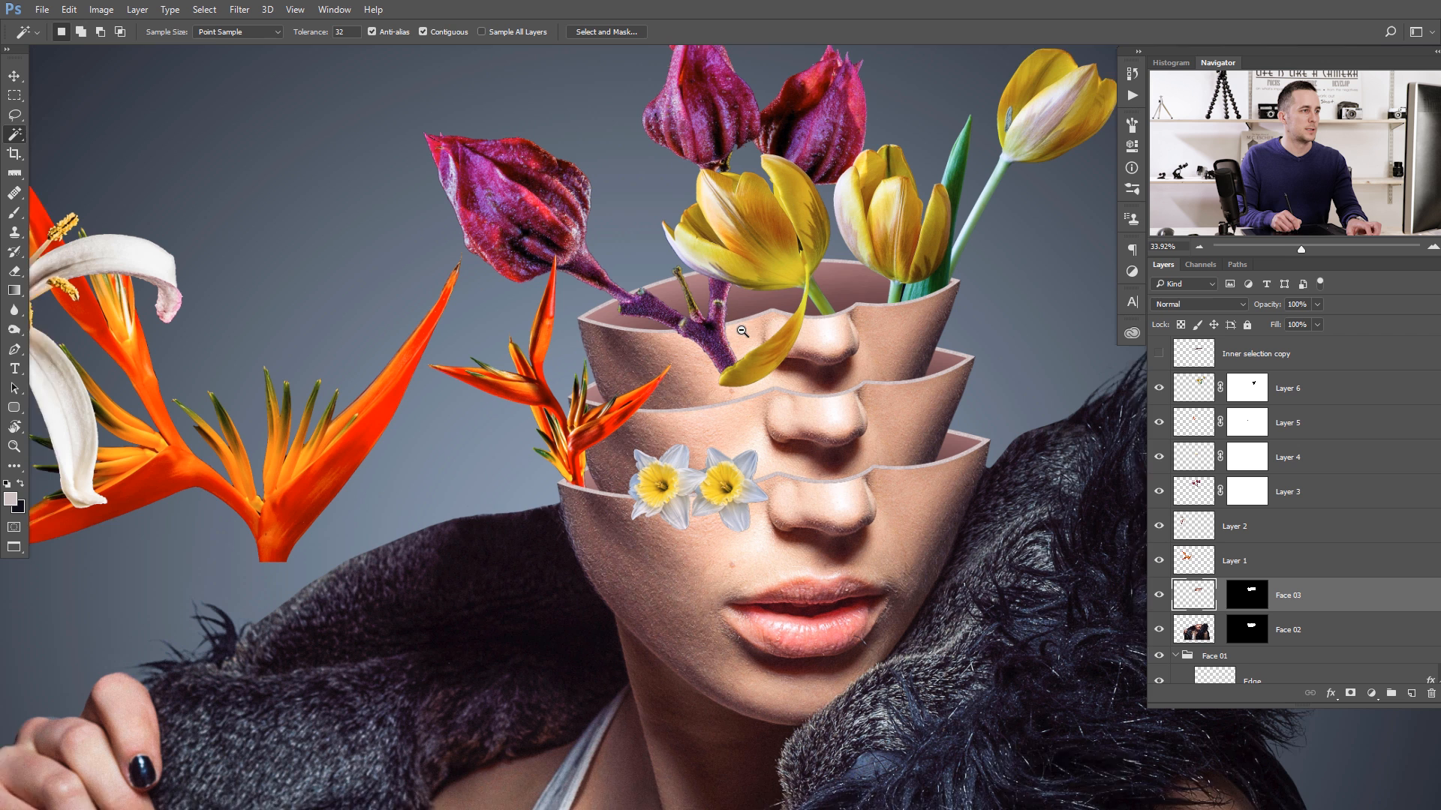
{"action": "left_click", "coordinate": [1244, 494]}
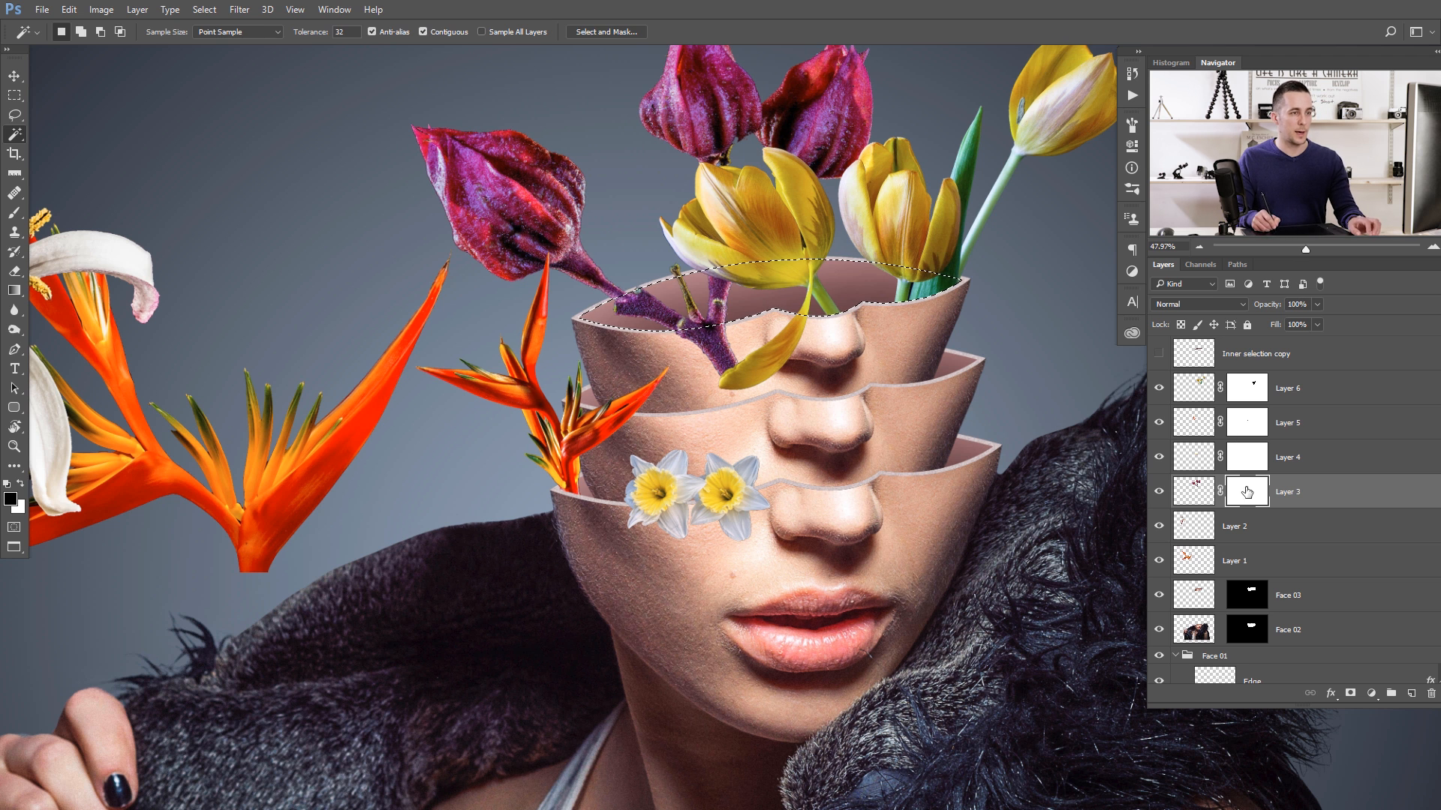
{"action": "key", "text": "b"}
{"action": "key", "text": "bracketright"}
{"action": "key", "text": "bracketright"}
{"action": "key", "text": "bracketright"}
{"action": "key", "text": "bracketright"}
{"action": "key", "text": "bracketright"}
{"action": "key", "text": "bracketright"}
{"action": "key", "text": "bracketright"}
{"action": "key", "text": "bracketright"}
{"action": "key", "text": "bracketright"}
{"action": "key", "text": "bracketright"}
{"action": "key", "text": "bracketright"}
{"action": "key", "text": "bracketright"}
{"action": "key", "text": "bracketright"}
{"action": "mouse_move", "coordinate": [733, 373]}
{"action": "left_mouse_down"}
{"action": "mouse_move", "coordinate": [692, 366]}
{"action": "mouse_move", "coordinate": [711, 371]}
{"action": "mouse_move", "coordinate": [692, 428]}
{"action": "mouse_move", "coordinate": [702, 421]}
{"action": "mouse_move", "coordinate": [667, 399]}
{"action": "left_mouse_up"}
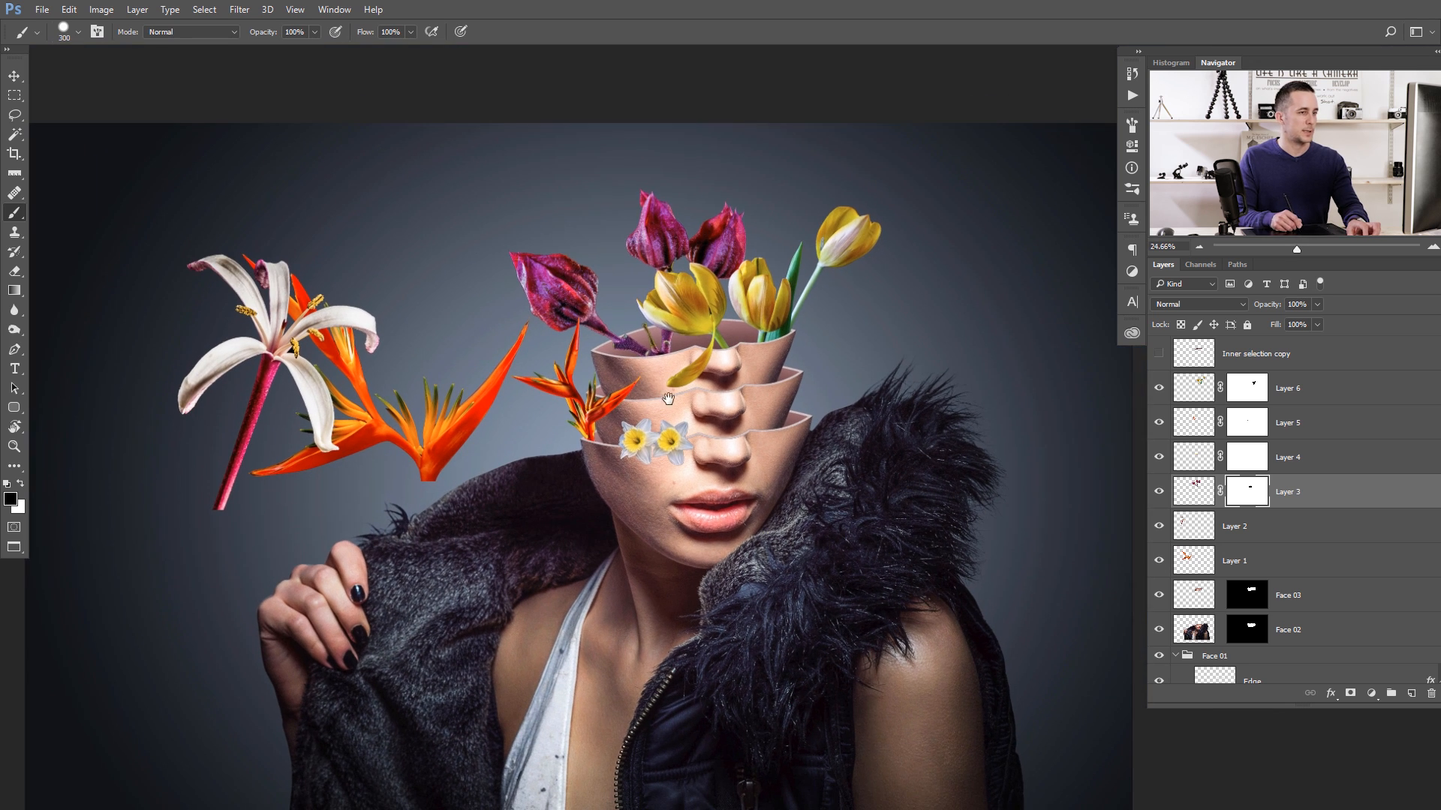
- Add a layer mask to Layer 2 and move its white lily over to the right side of the stacked faces
{"action": "left_click", "coordinate": [1206, 527]}
{"action": "left_click", "coordinate": [1349, 695]}
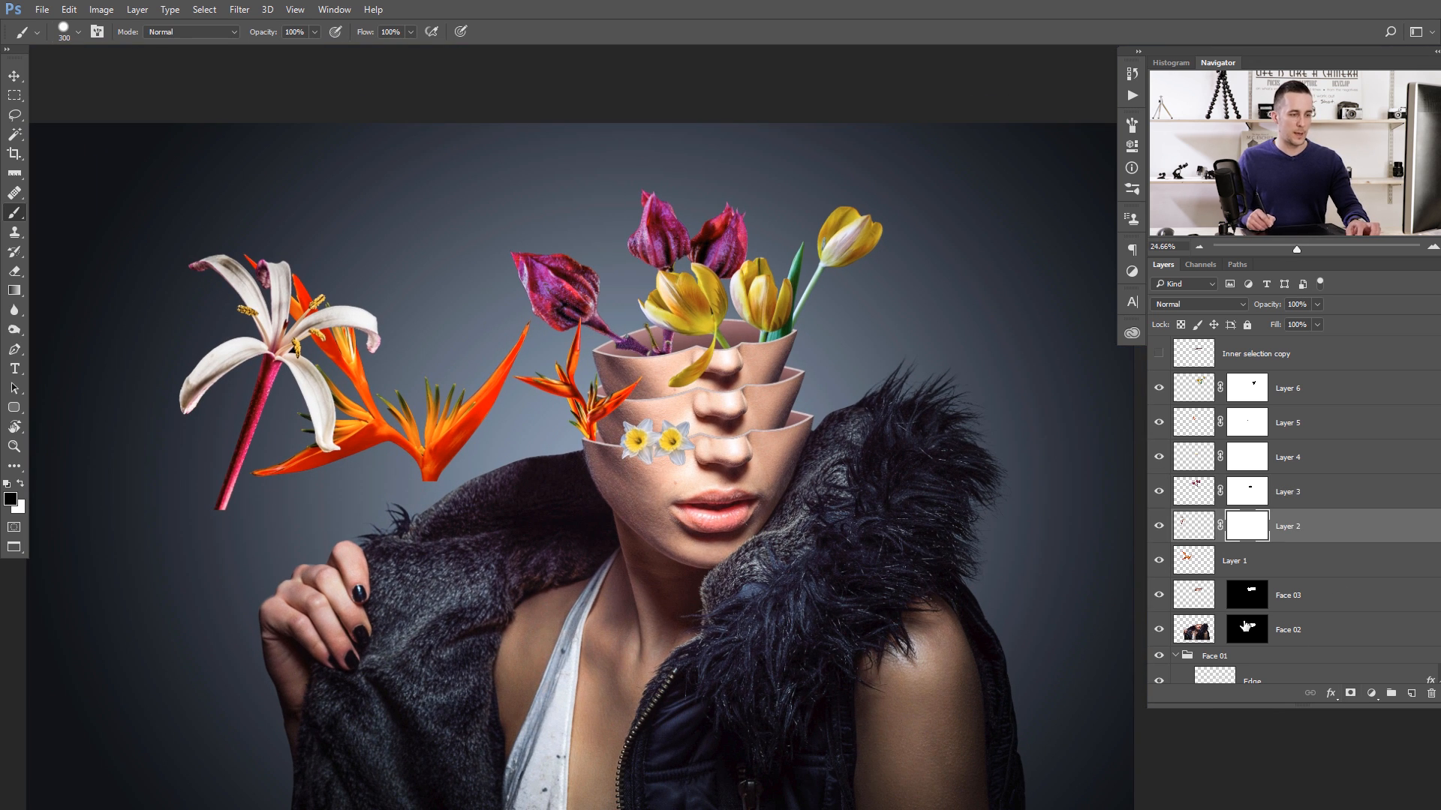
{"action": "key", "text": "v"}
{"action": "left_click_drag", "start_coordinate": [247, 410], "coordinate": [818, 430]}
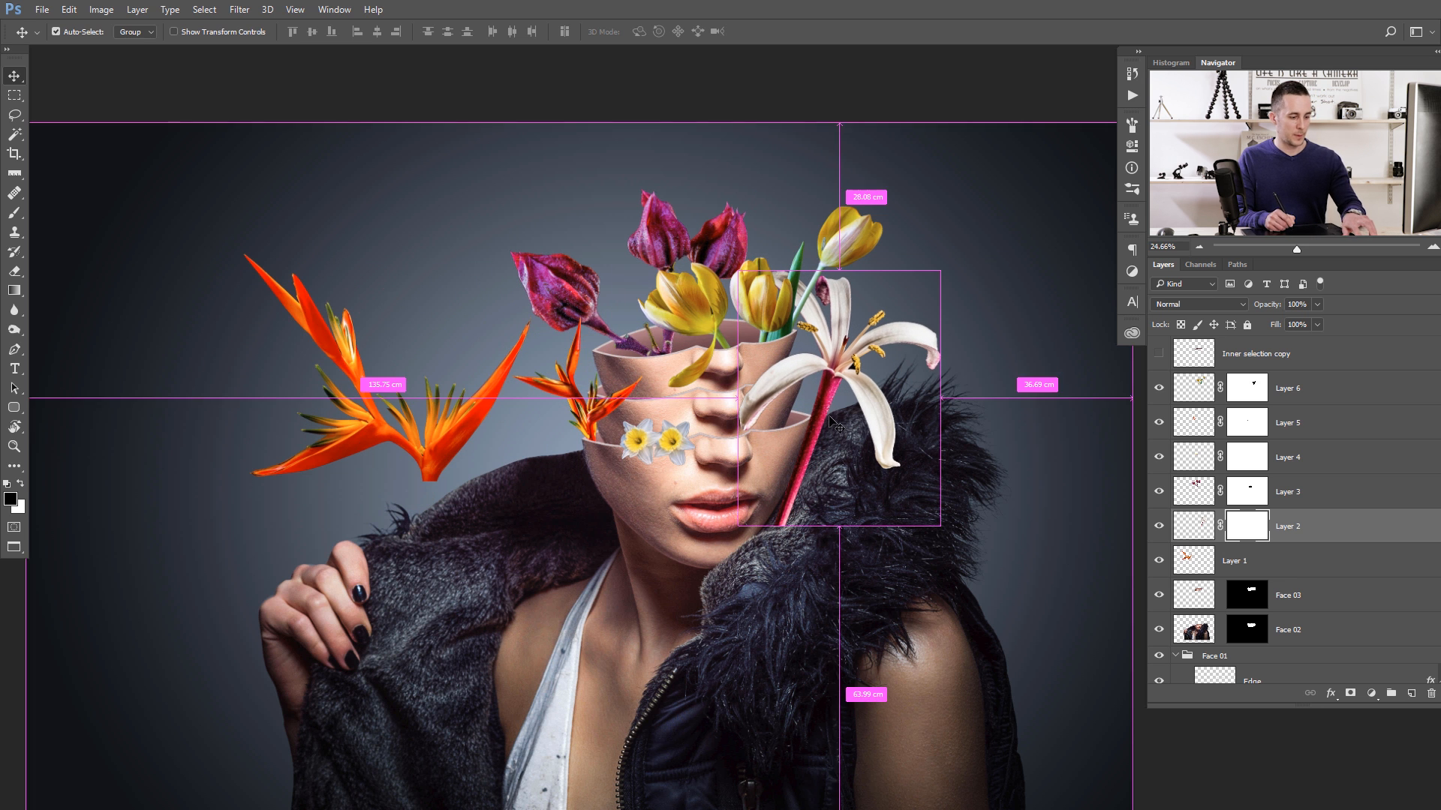
- Scale the white lily down to about 35% width and 33.7% height and place it over the lowest face's right rim corner
{"action": "key", "text": "ctrl+t"}
{"action": "left_click_drag", "start_coordinate": [935, 277], "coordinate": [877, 330]}
{"action": "left_click_drag", "start_coordinate": [820, 413], "coordinate": [794, 424]}
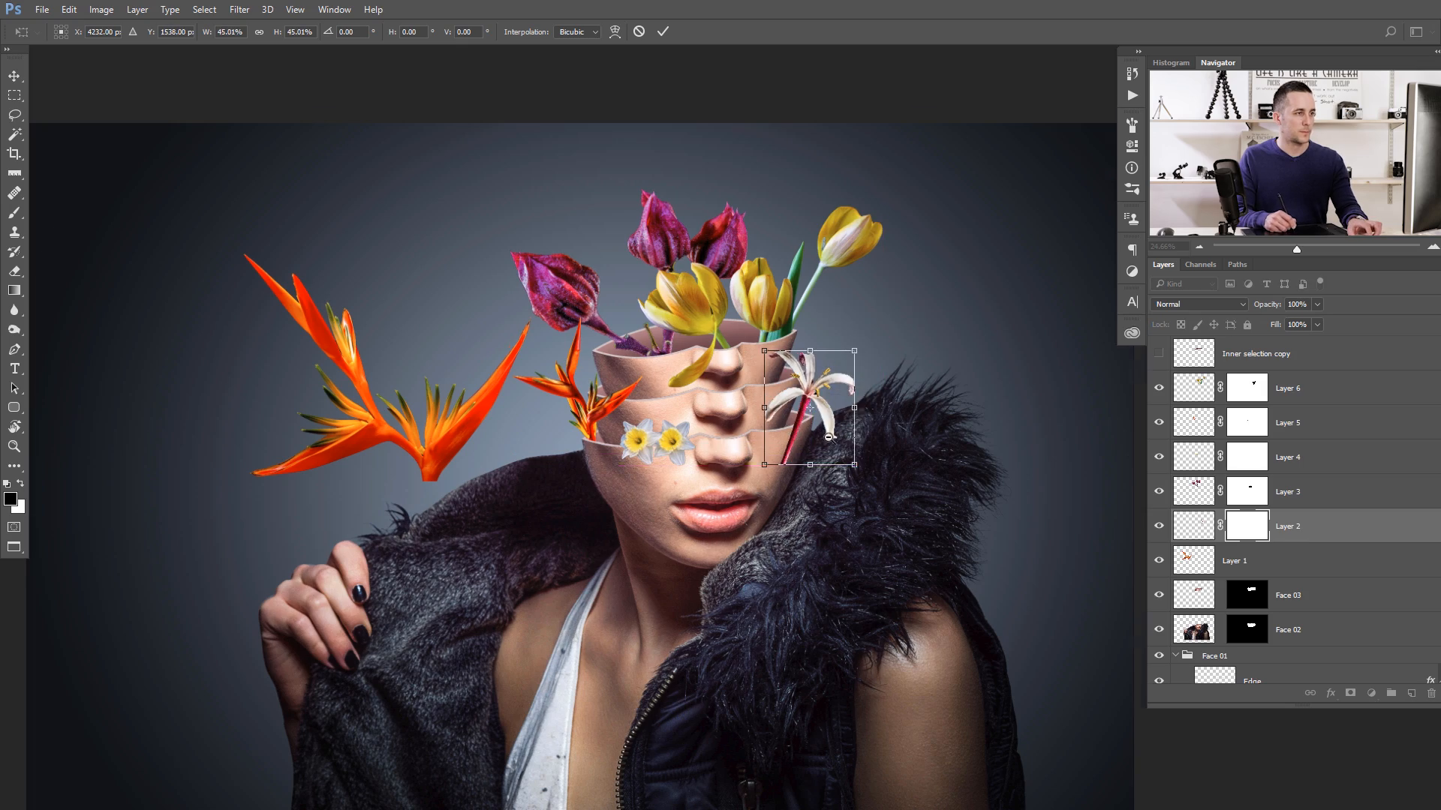
{"action": "scroll", "coordinate": [791, 427], "scroll_direction": "up", "scroll_amount": 5}
{"action": "left_click_drag", "start_coordinate": [963, 216], "coordinate": [937, 259]}
{"action": "left_click_drag", "start_coordinate": [836, 379], "coordinate": [847, 387]}
{"action": "scroll", "coordinate": [839, 424], "scroll_direction": "up", "scroll_amount": 2}
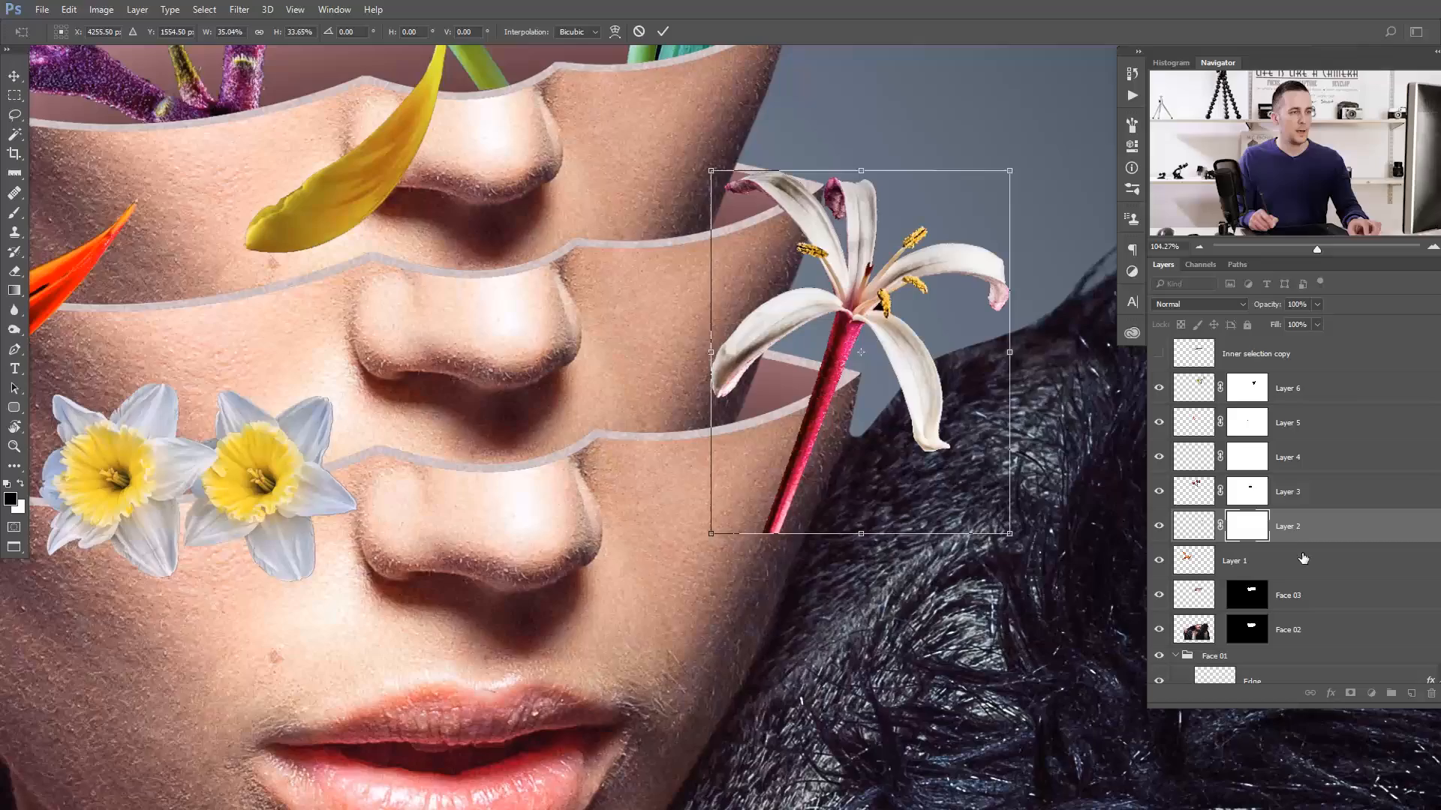
{"action": "key", "text": "Return"}
- Paint black on Layer 2's mask with a 25 px brush to hide the lily stem below the lowest face's rim
{"action": "scroll", "coordinate": [721, 540], "scroll_direction": "up", "scroll_amount": 3}
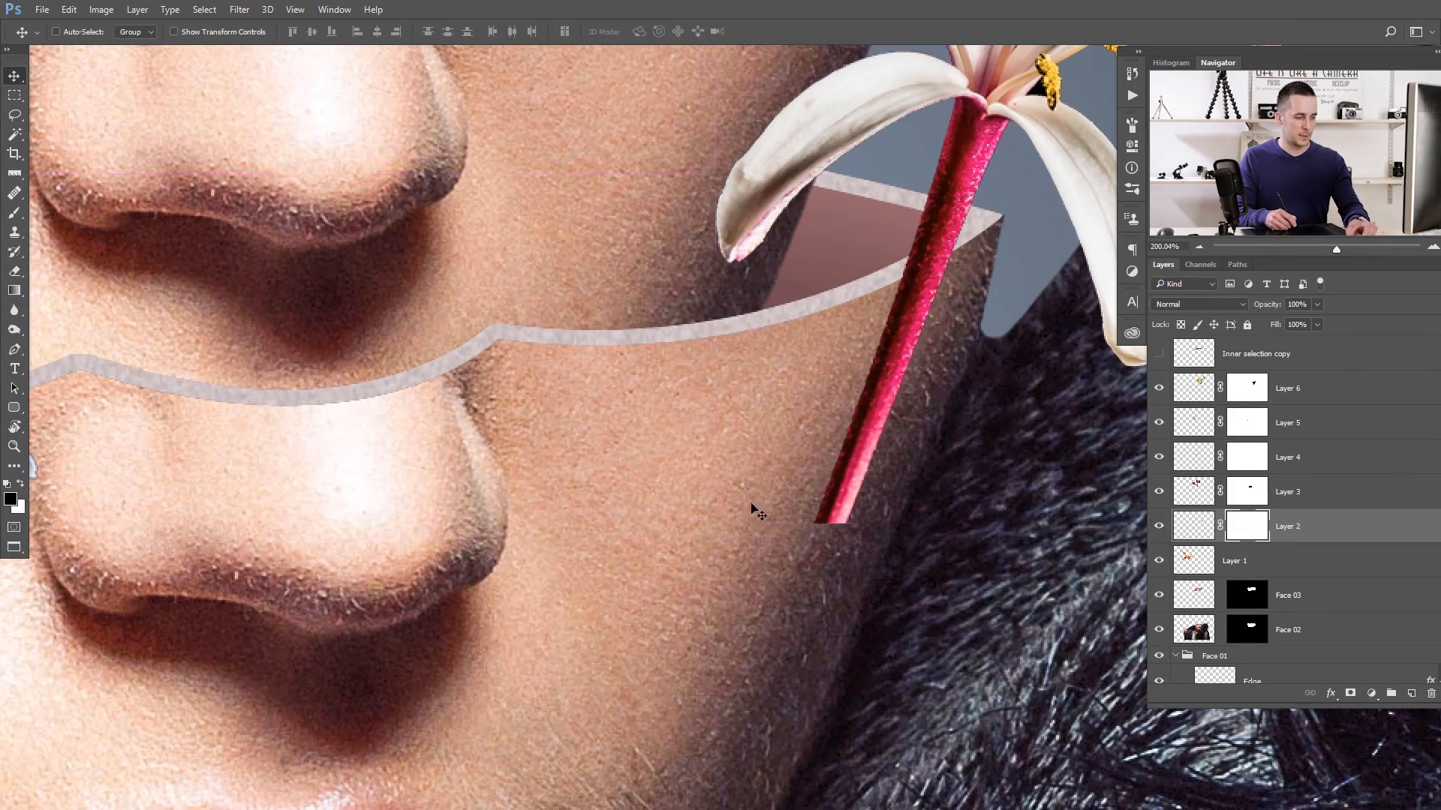
{"action": "key", "text": "b"}
{"action": "key", "text": "bracketleft"}
{"action": "key", "text": "bracketleft"}
{"action": "key", "text": "bracketleft"}
{"action": "key", "text": "bracketleft"}
{"action": "key", "text": "bracketleft"}
{"action": "key", "text": "bracketleft"}
{"action": "key", "text": "bracketleft"}
{"action": "key", "text": "bracketleft"}
{"action": "key", "text": "bracketleft"}
{"action": "key", "text": "bracketleft"}
{"action": "key", "text": "bracketleft"}
{"action": "left_click_drag", "start_coordinate": [863, 488], "coordinate": [953, 321]}
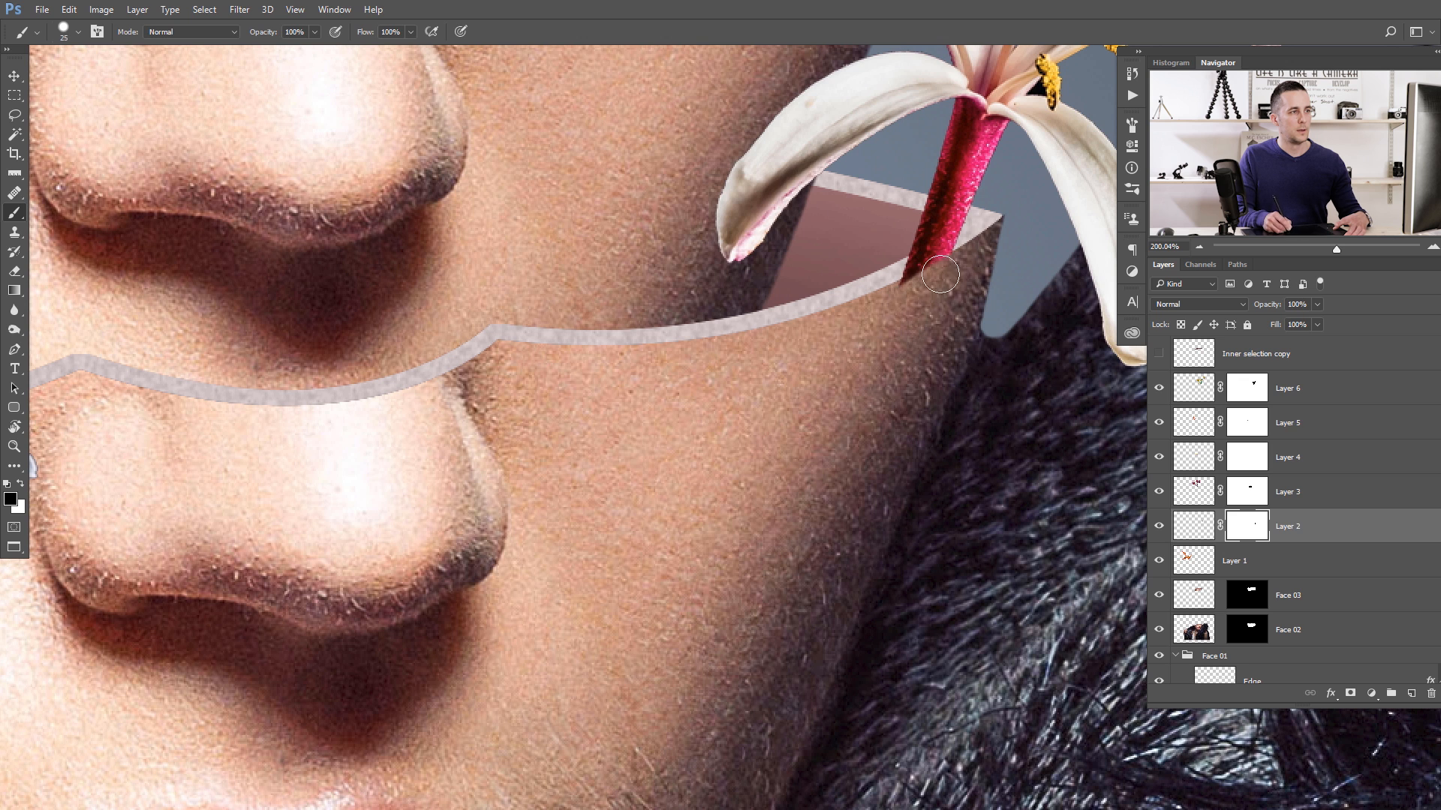
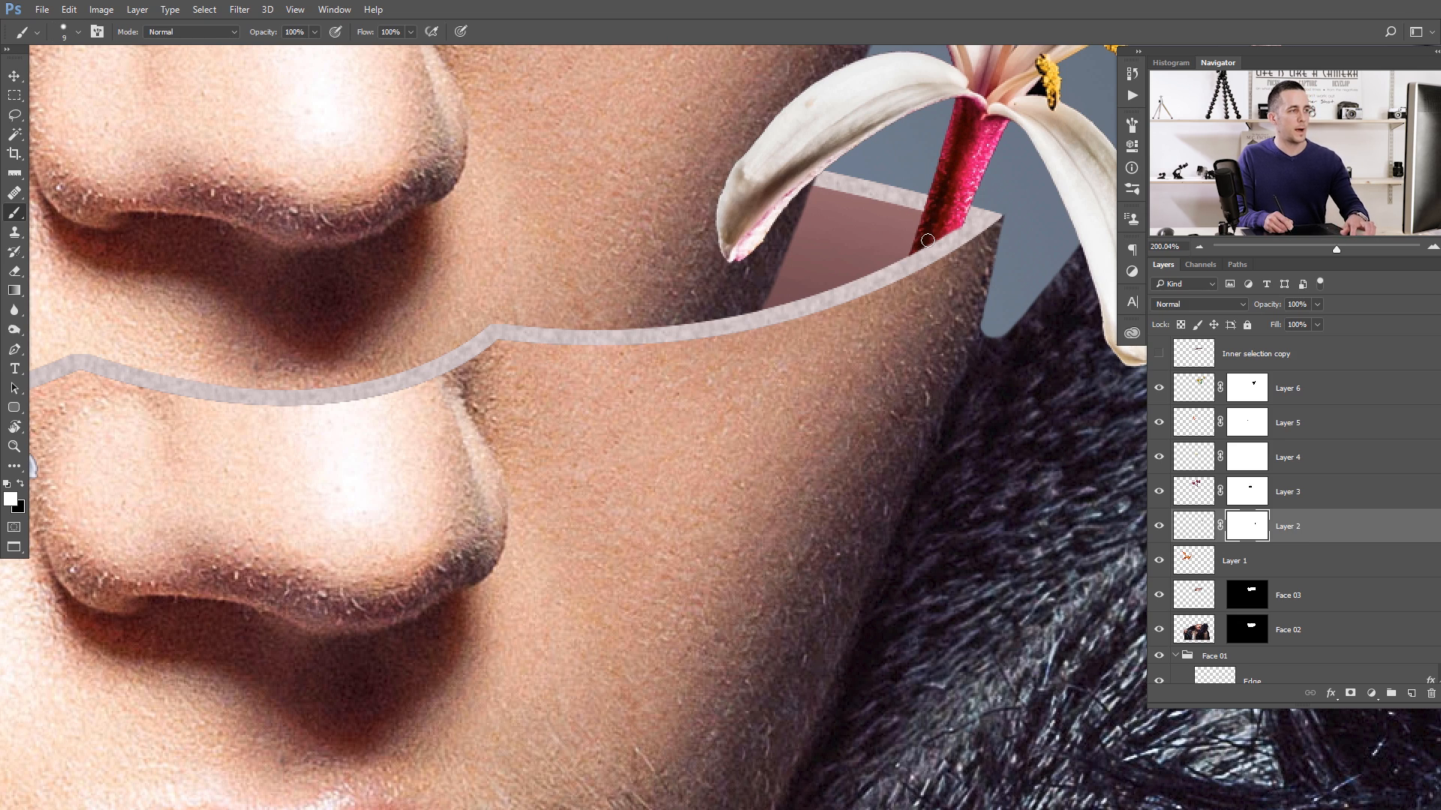
- Add a layer mask to Layer 1, move its large orange flower above the head and scale it to about 60.75%
{"action": "left_click_drag", "start_coordinate": [846, 314], "coordinate": [800, 347]}
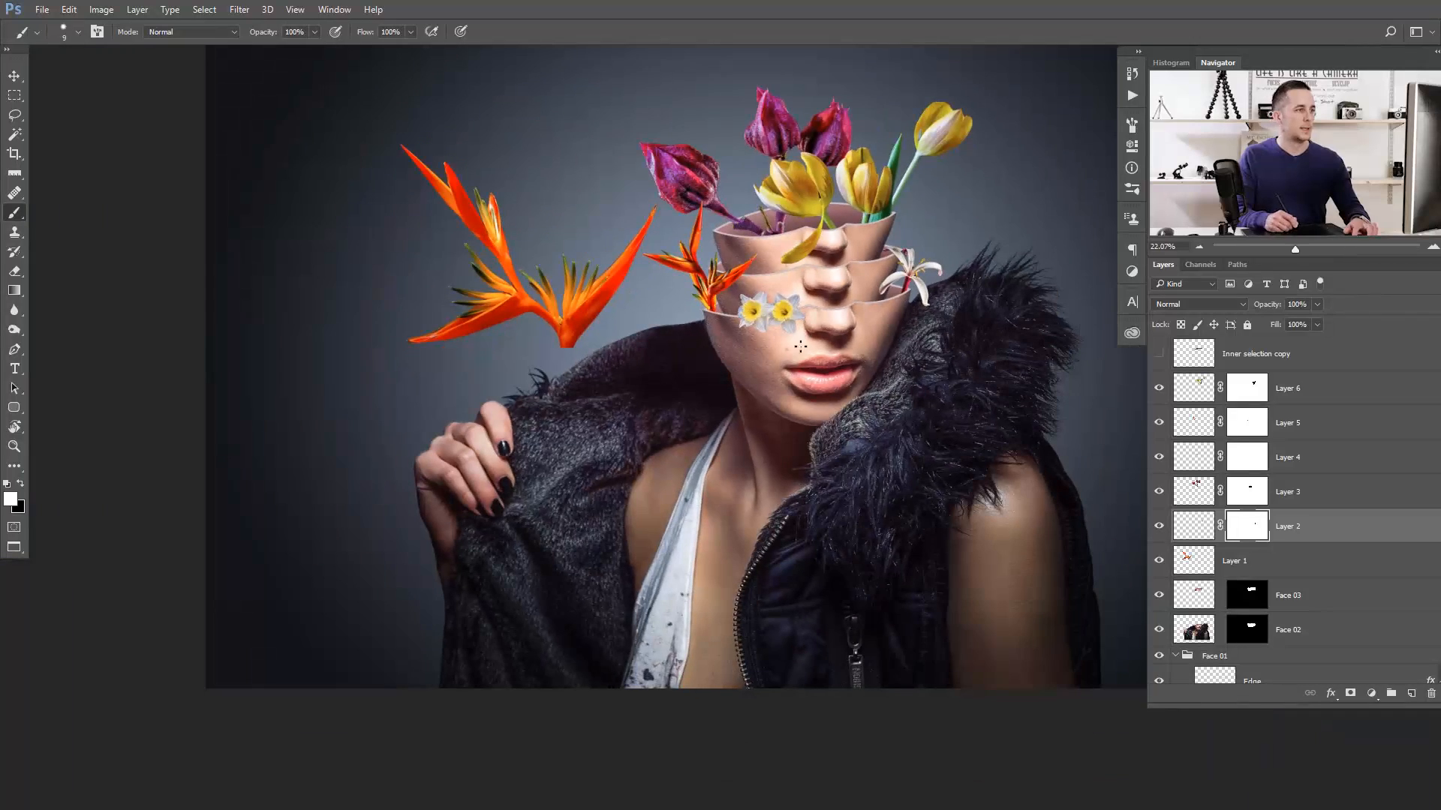
{"action": "left_click", "coordinate": [1227, 572]}
{"action": "left_click", "coordinate": [1351, 695]}
{"action": "key", "text": "c"}
{"action": "left_click_drag", "start_coordinate": [559, 333], "coordinate": [635, 373]}
{"action": "key", "text": "Escape"}
{"action": "key", "text": "v"}
{"action": "left_click_drag", "start_coordinate": [578, 308], "coordinate": [758, 406]}
{"action": "left_click_drag", "start_coordinate": [655, 434], "coordinate": [684, 281]}
{"action": "left_click_drag", "start_coordinate": [782, 95], "coordinate": [724, 135]}
- Try horizontal flips on the orange flower, shrink it further and place it behind the smaller orange flower at the faces' left rim
{"action": "right_click", "coordinate": [618, 259]}
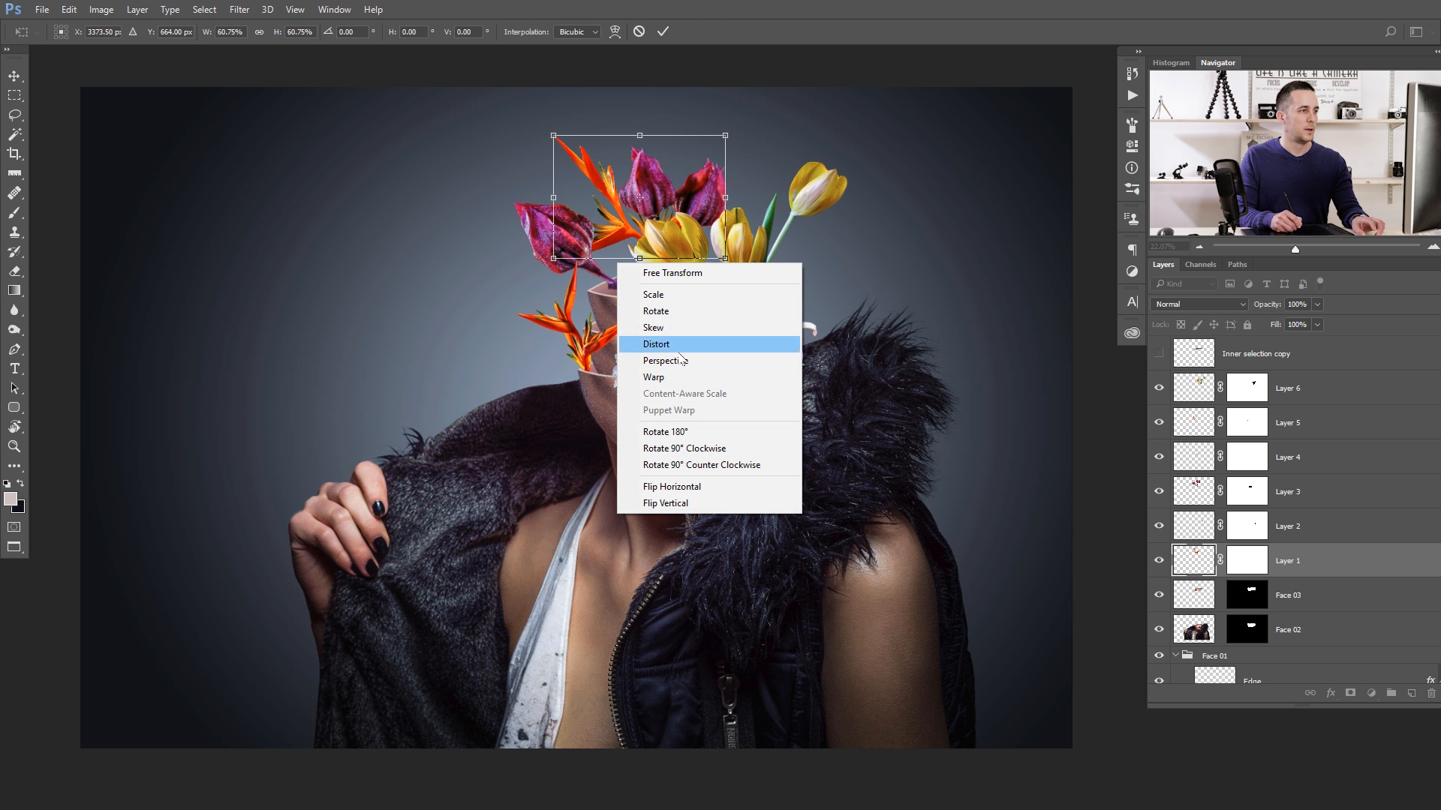
{"action": "left_click", "coordinate": [675, 491]}
{"action": "left_click_drag", "start_coordinate": [637, 251], "coordinate": [592, 338]}
{"action": "right_click", "coordinate": [648, 283]}
{"action": "left_click", "coordinate": [679, 509]}
{"action": "left_click_drag", "start_coordinate": [577, 342], "coordinate": [630, 291]}
{"action": "left_click_drag", "start_coordinate": [794, 131], "coordinate": [764, 154]}
{"action": "mouse_move", "coordinate": [686, 276]}
{"action": "left_mouse_down"}
{"action": "mouse_move", "coordinate": [706, 305]}
{"action": "mouse_move", "coordinate": [707, 282]}
{"action": "left_mouse_up"}
{"action": "key", "text": "Return"}
- Duplicate Layer 6's yellow tulips, flip the copy horizontally, scale it down and place it in the left part of the top opening
{"action": "left_click_drag", "start_coordinate": [893, 282], "coordinate": [673, 333]}
{"action": "left_click", "coordinate": [732, 284], "text": "ctrl"}
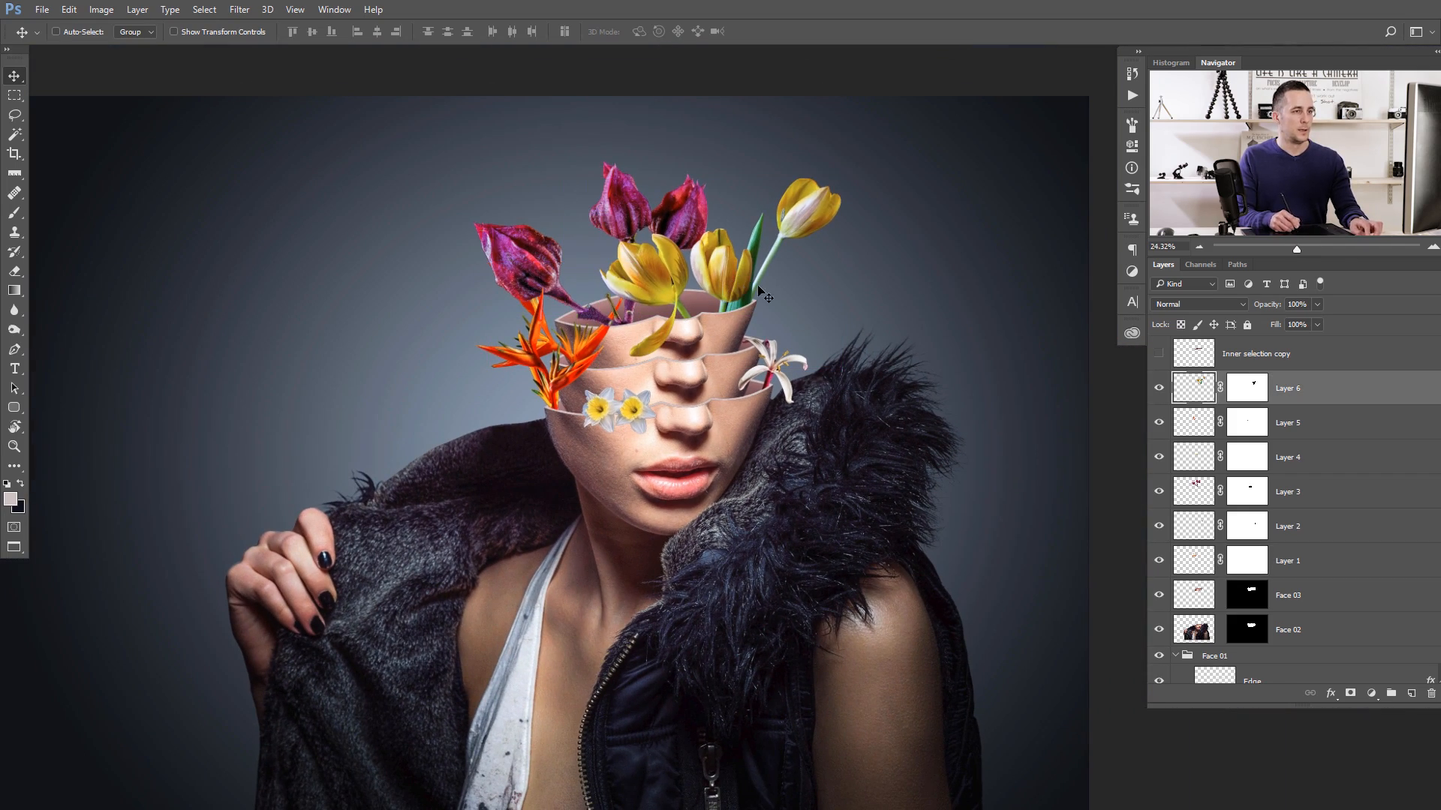
{"action": "left_click_drag", "start_coordinate": [727, 275], "coordinate": [593, 298]}
{"action": "key", "text": "ctrl+t"}
{"action": "right_click", "coordinate": [600, 319]}
{"action": "left_click", "coordinate": [649, 542]}
{"action": "left_click_drag", "start_coordinate": [737, 189], "coordinate": [681, 207]}
{"action": "left_click_drag", "start_coordinate": [615, 298], "coordinate": [621, 309]}
{"action": "key", "text": "Return"}
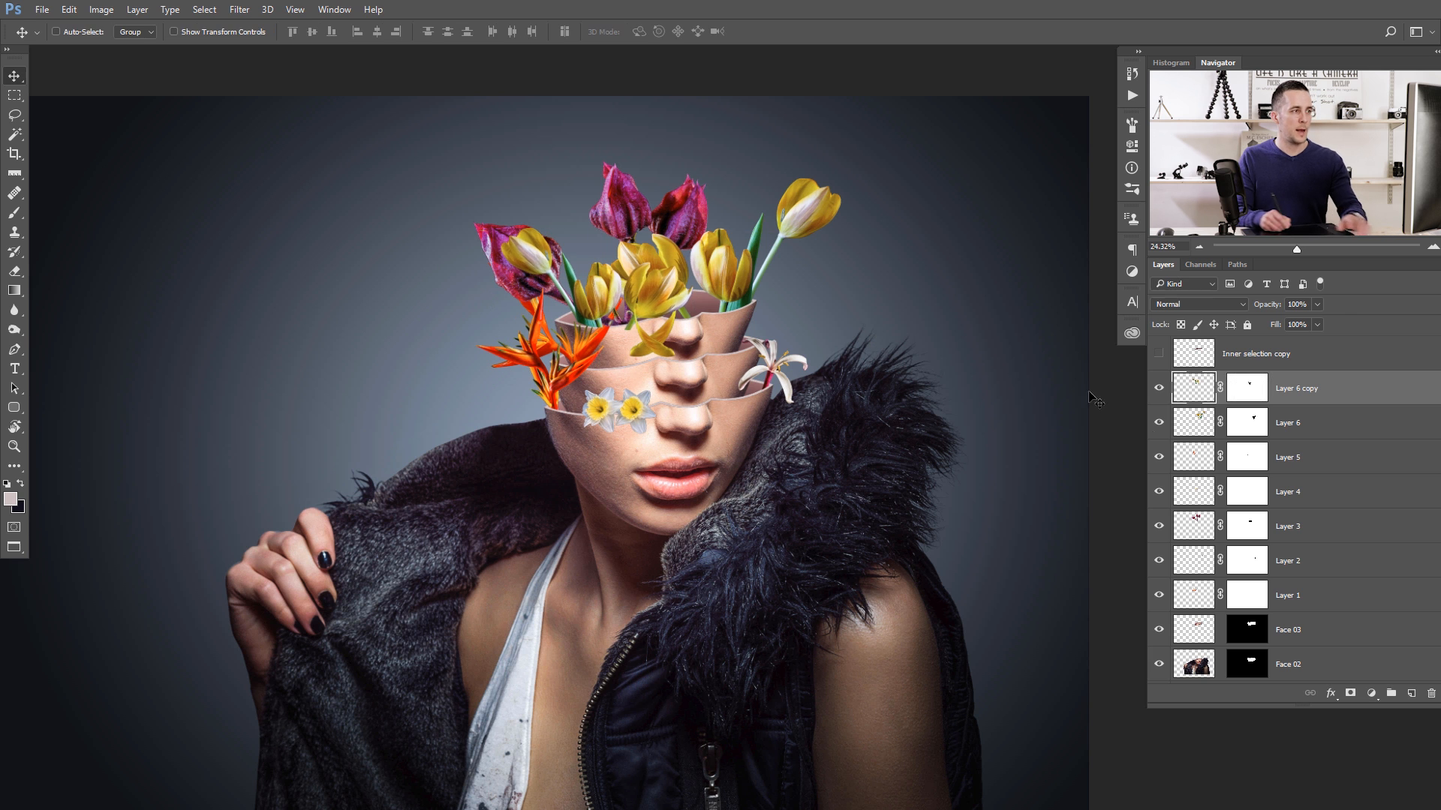
- Move Layer 6 copy directly above Face 03 in the layer stack, raise its tulips slightly and delete its layer mask
{"action": "left_click_drag", "start_coordinate": [1189, 395], "coordinate": [1167, 593]}
{"action": "left_click_drag", "start_coordinate": [595, 332], "coordinate": [588, 255]}
{"action": "left_click", "coordinate": [1246, 594]}
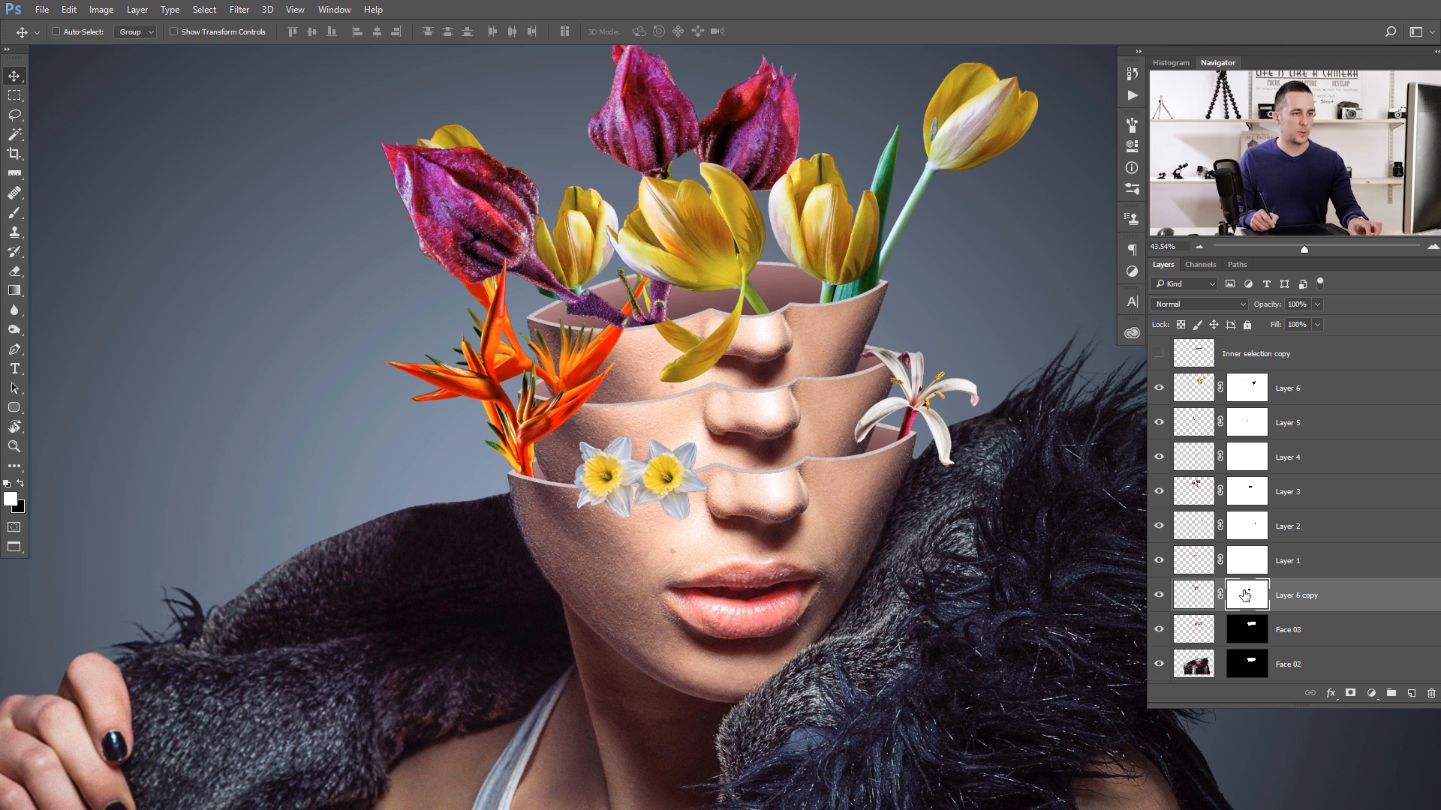
{"action": "right_click", "coordinate": [1252, 594]}
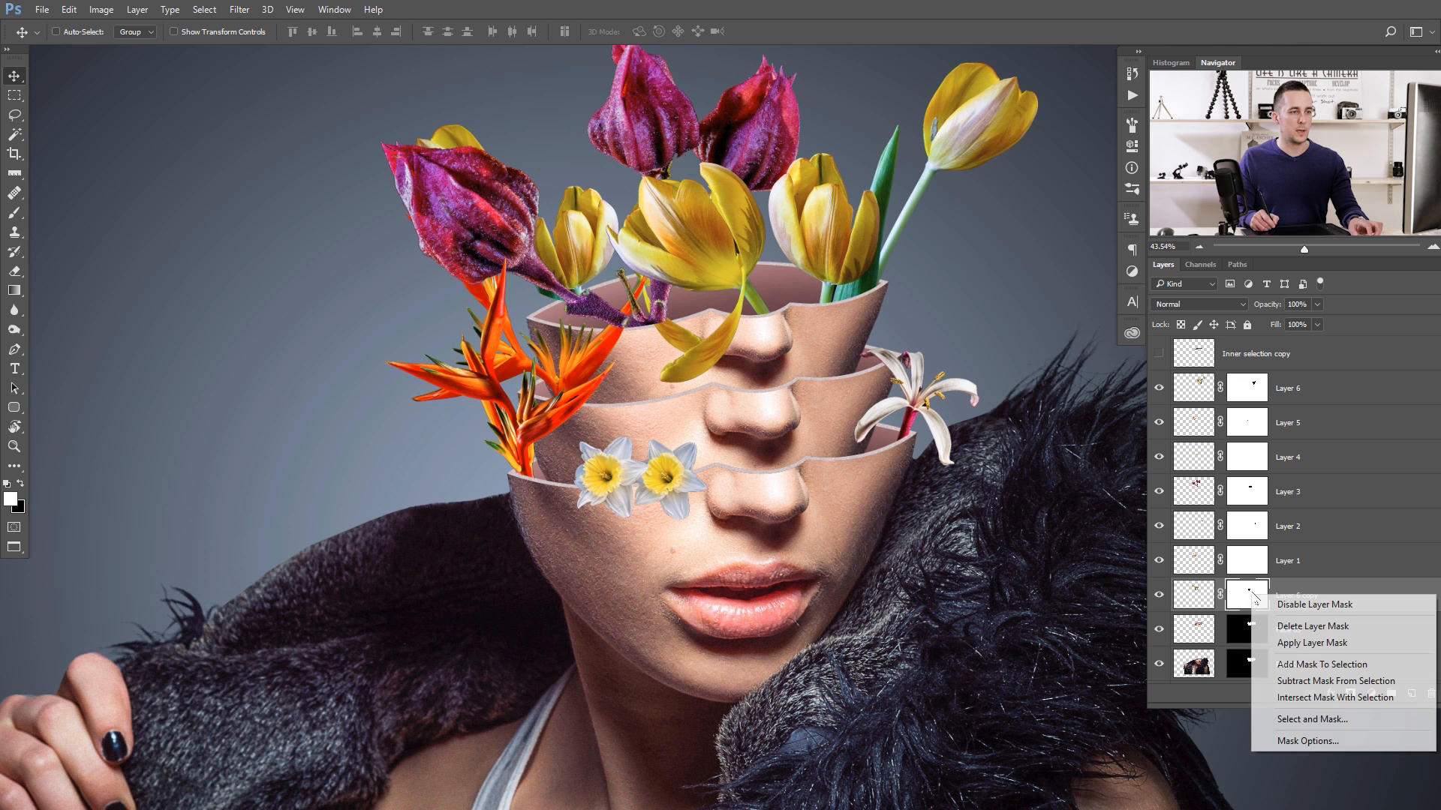
{"action": "left_click", "coordinate": [1293, 627]}
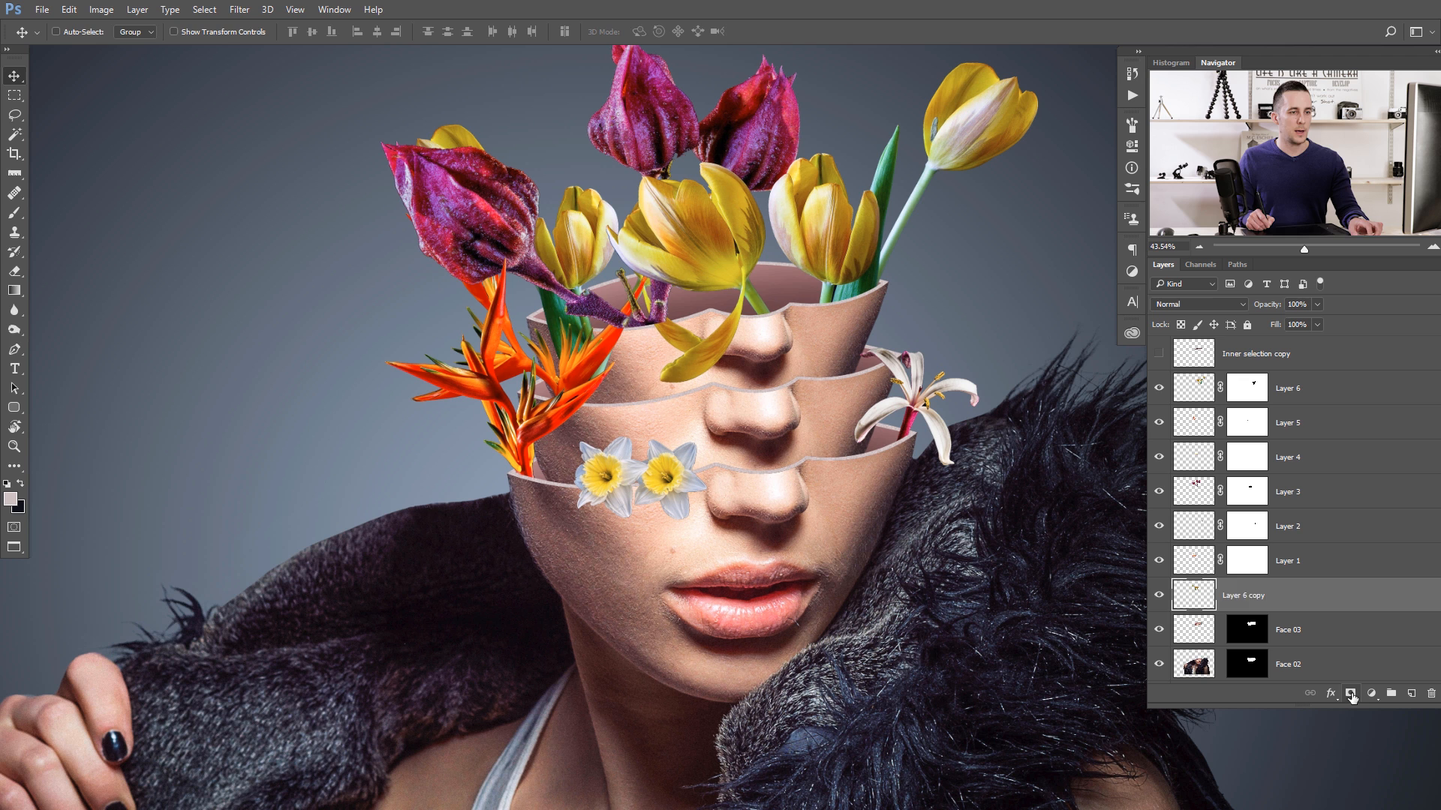
- Add a fresh mask to Layer 6 copy and paint black with a 35 px brush to hide the tulip stems below the top rim
{"action": "left_click_drag", "start_coordinate": [588, 295], "coordinate": [888, 407]}
{"action": "left_click", "coordinate": [689, 402]}
{"action": "key", "text": "b"}
{"action": "key", "text": "bracketright"}
{"action": "key", "text": "bracketright"}
{"action": "key", "text": "bracketright"}
{"action": "key", "text": "bracketright"}
{"action": "key", "text": "bracketright"}
{"action": "key", "text": "x"}
{"action": "mouse_move", "coordinate": [736, 392]}
{"action": "left_mouse_down"}
{"action": "mouse_move", "coordinate": [737, 362]}
{"action": "mouse_move", "coordinate": [704, 361]}
{"action": "mouse_move", "coordinate": [720, 352]}
{"action": "left_mouse_up"}
{"action": "mouse_move", "coordinate": [577, 370]}
{"action": "left_mouse_down"}
{"action": "mouse_move", "coordinate": [533, 360]}
{"action": "mouse_move", "coordinate": [622, 356]}
{"action": "left_mouse_up"}
{"action": "mouse_move", "coordinate": [839, 354]}
{"action": "left_mouse_down"}
{"action": "mouse_move", "coordinate": [775, 371]}
{"action": "mouse_move", "coordinate": [865, 339]}
{"action": "mouse_move", "coordinate": [833, 323]}
{"action": "mouse_move", "coordinate": [654, 401]}
{"action": "mouse_move", "coordinate": [586, 411]}
{"action": "left_mouse_up"}
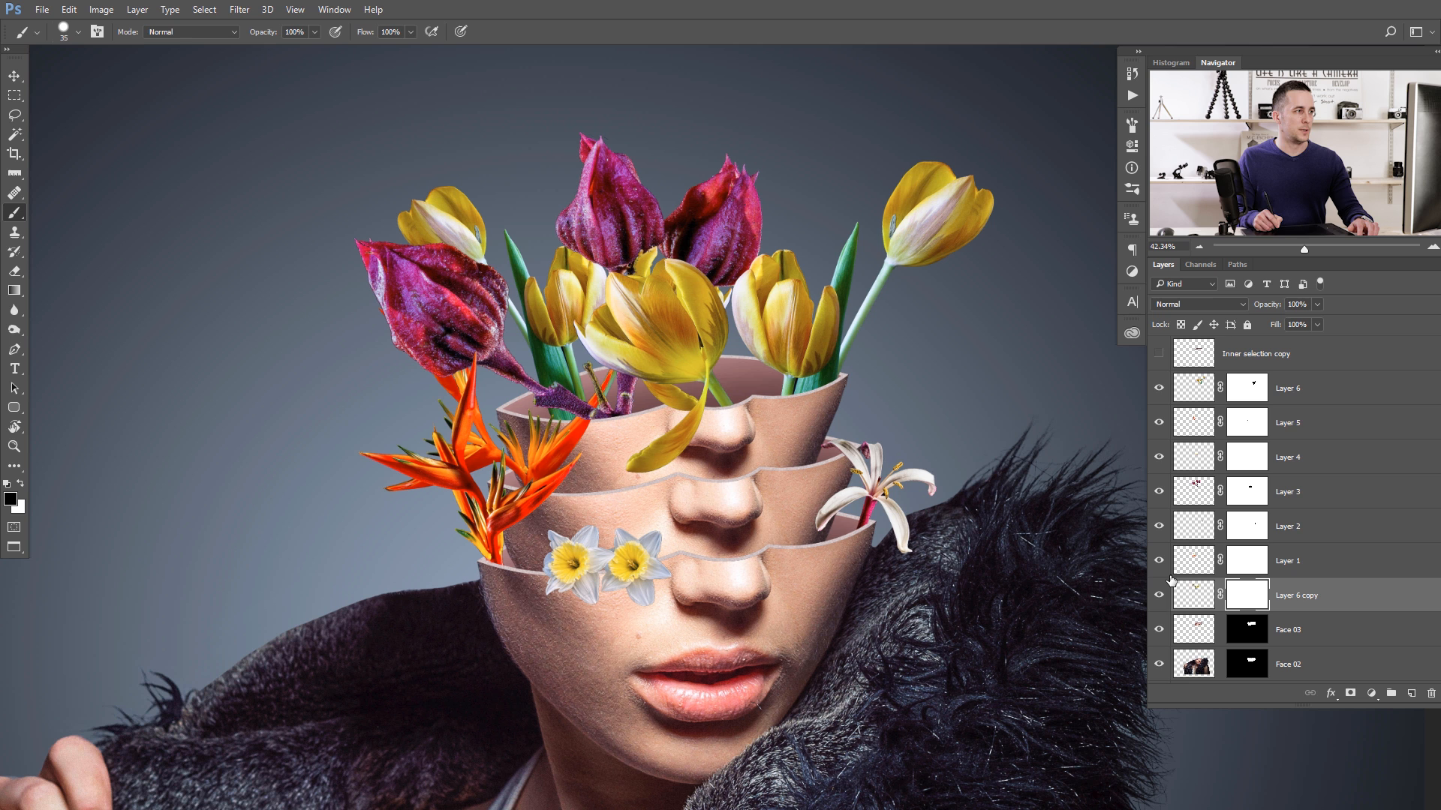
- Add a Hue/Saturation adjustment layer clipped to Layer 6 copy
{"action": "left_click", "coordinate": [1201, 605]}
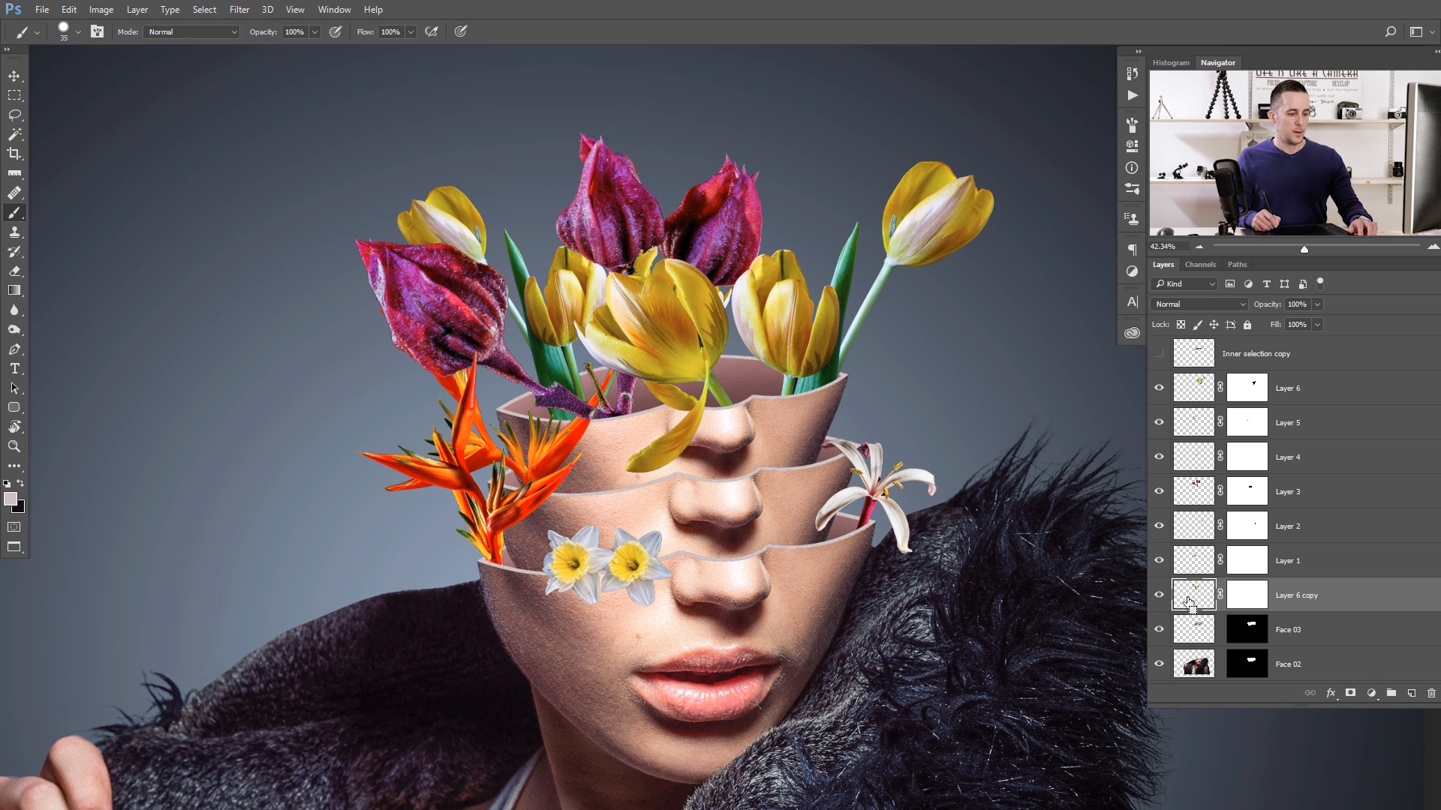
{"action": "left_click", "coordinate": [1373, 694]}
{"action": "left_click", "coordinate": [1340, 514]}
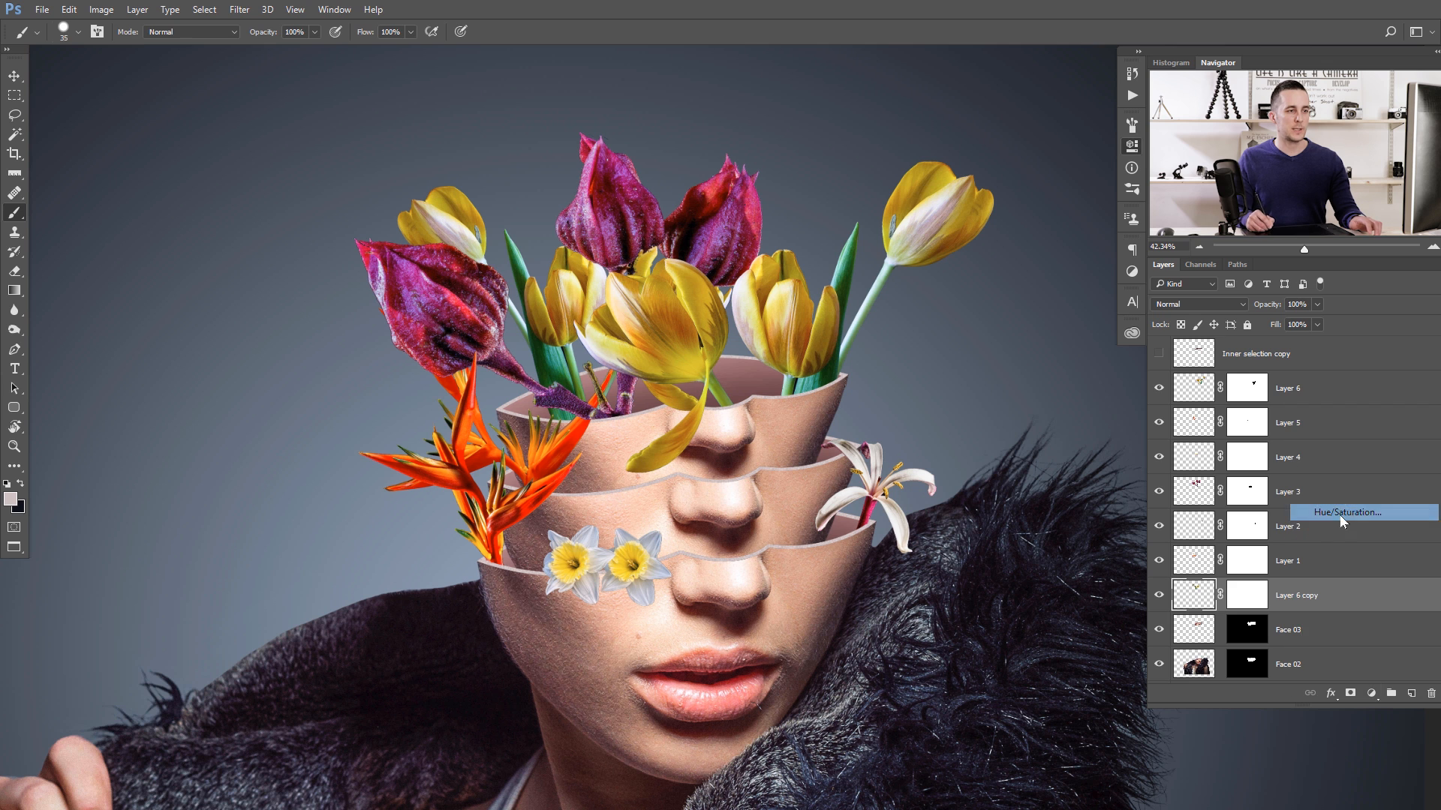
{"action": "left_click", "coordinate": [1002, 398]}
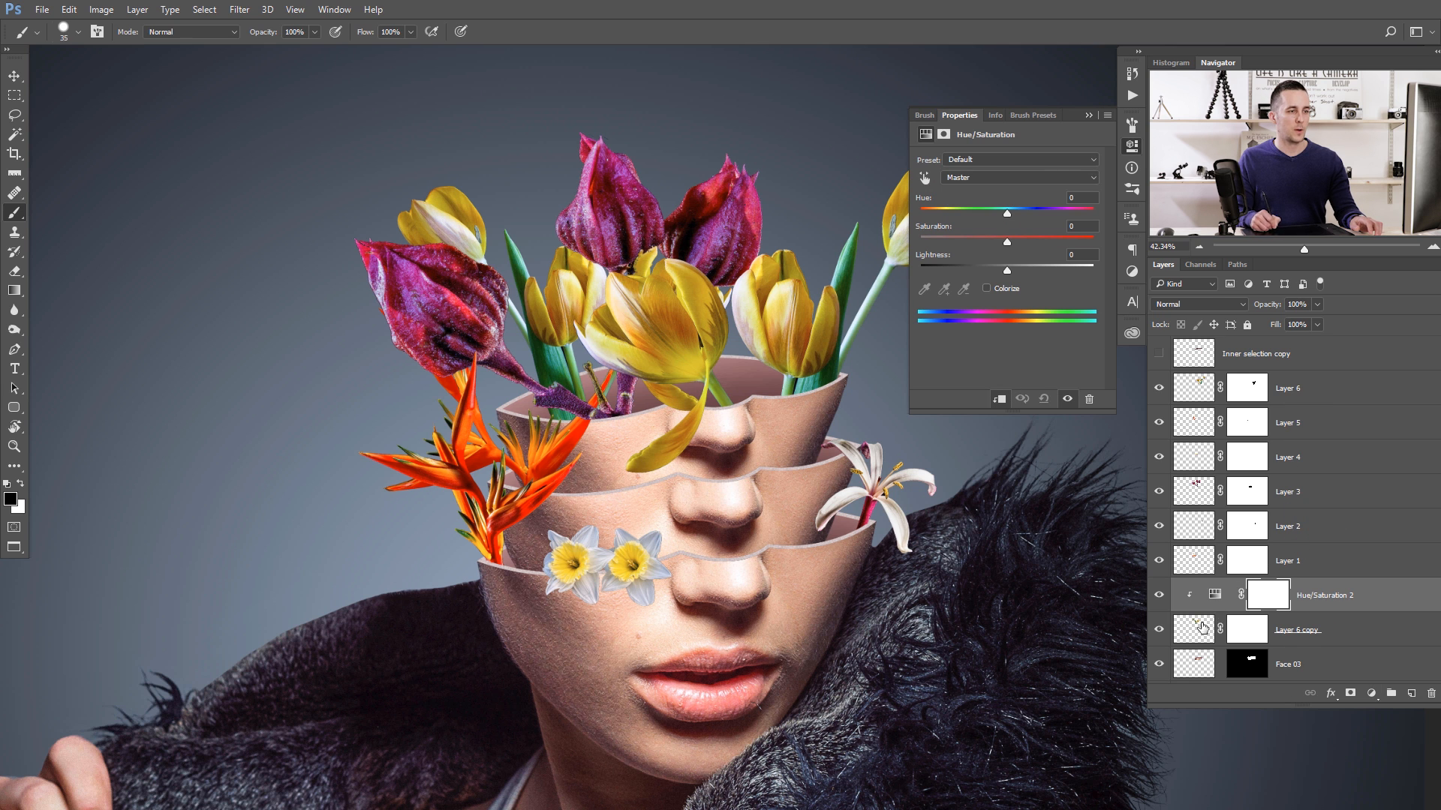
- Turn the copied tulips red by setting the adjustment's Yellows range to Hue -50 and Saturation +1
{"action": "left_click", "coordinate": [1004, 177]}
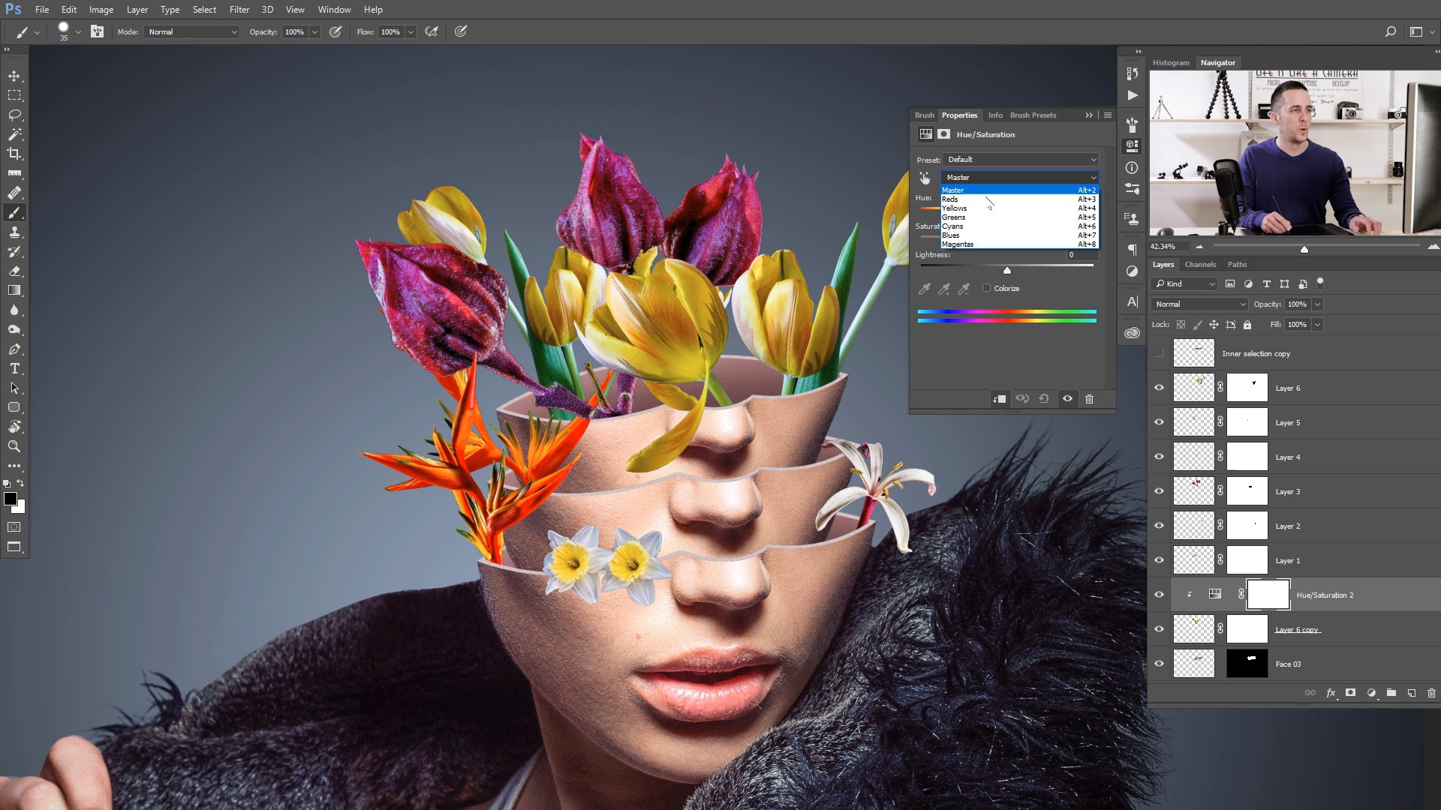
{"action": "left_click", "coordinate": [992, 198]}
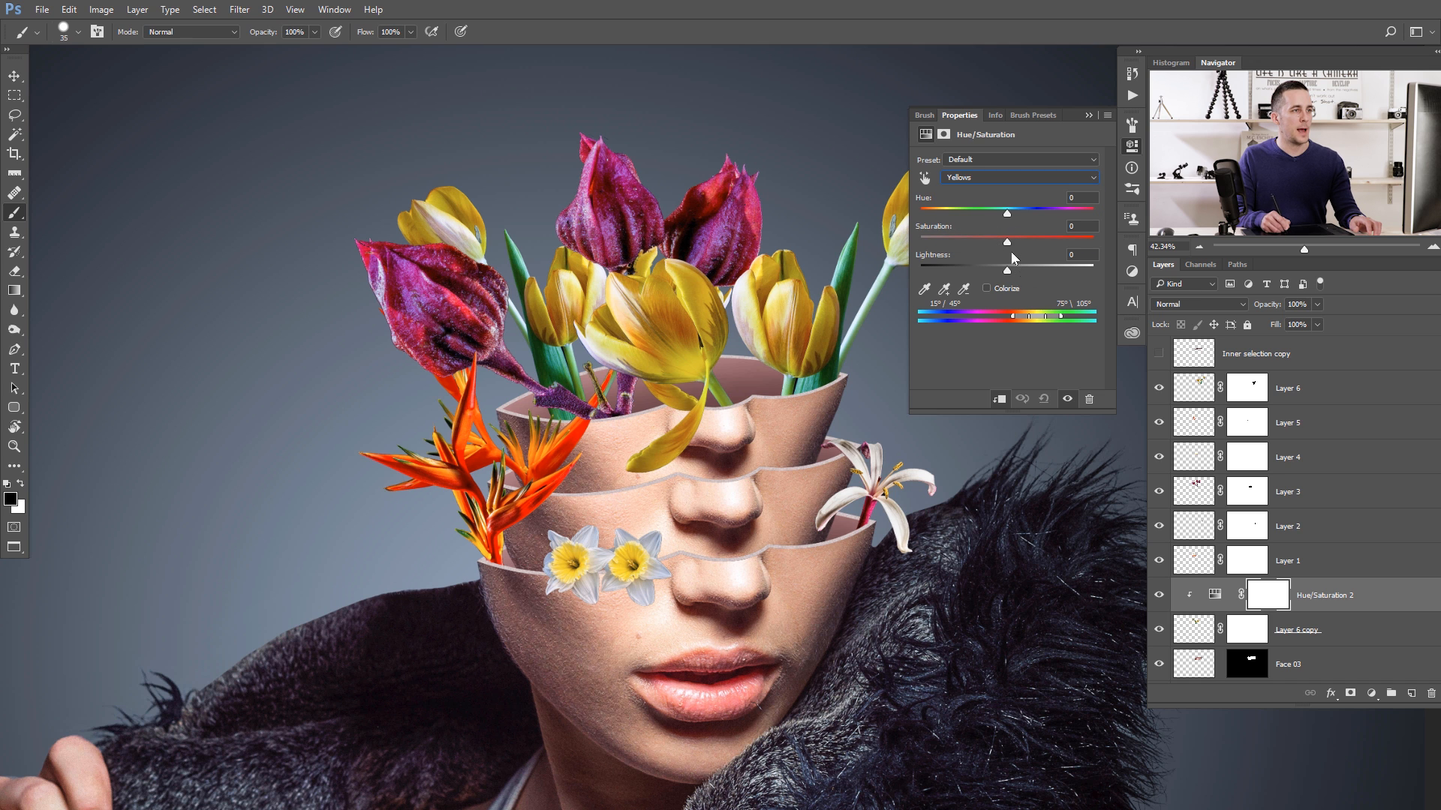
{"action": "left_click_drag", "start_coordinate": [1007, 214], "coordinate": [961, 214]}
{"action": "left_click_drag", "start_coordinate": [740, 441], "coordinate": [596, 392]}
{"action": "left_click_drag", "start_coordinate": [594, 390], "coordinate": [453, 355]}
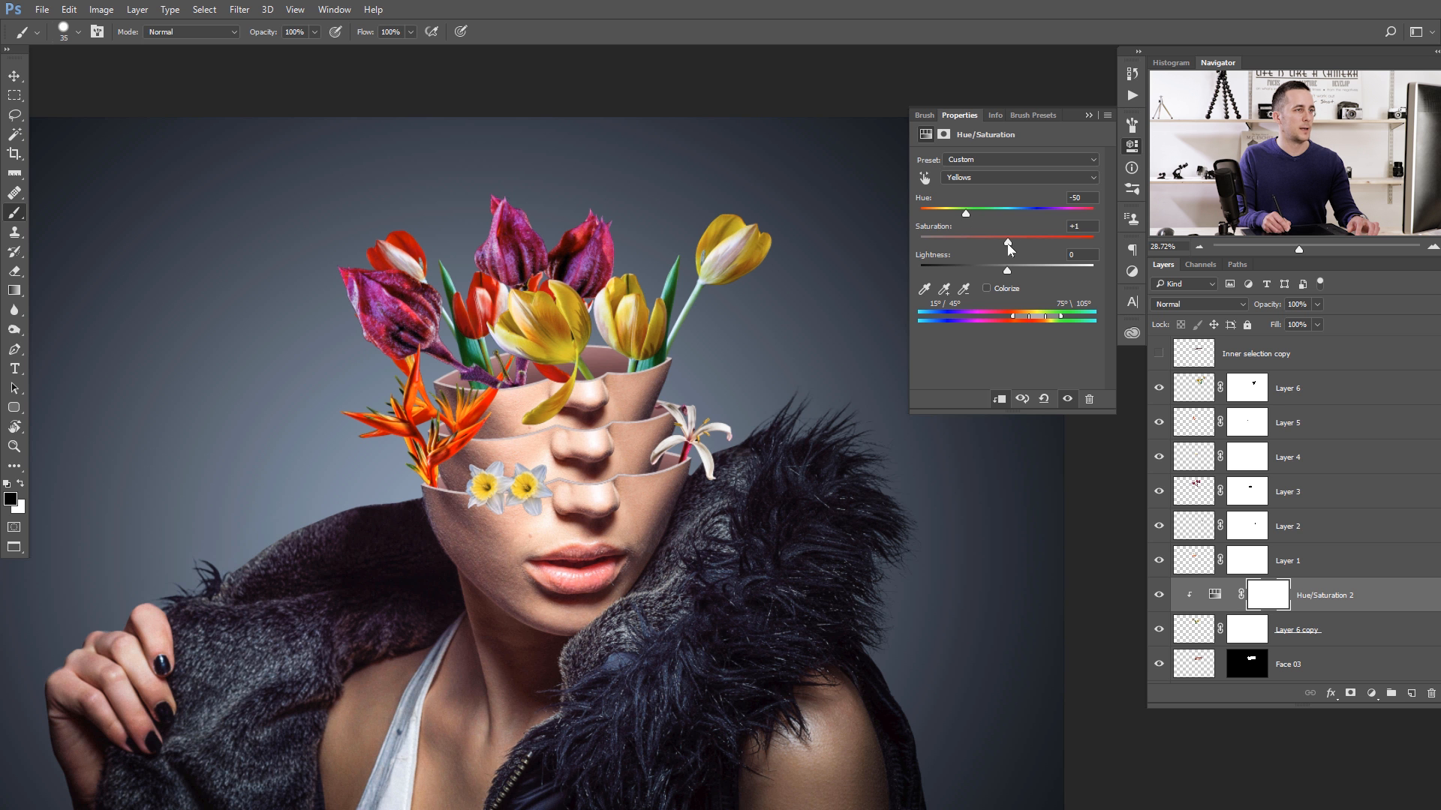
{"action": "left_click", "coordinate": [1088, 115]}
- Inspect the recoloured tulips in the whole composition and toggle a face layer's visibility to check the layer stack
{"action": "scroll", "coordinate": [701, 395], "scroll_direction": "down", "scroll_amount": 1}
{"action": "left_click_drag", "start_coordinate": [701, 394], "coordinate": [781, 350]}
{"action": "left_click_drag", "start_coordinate": [589, 435], "coordinate": [693, 433]}
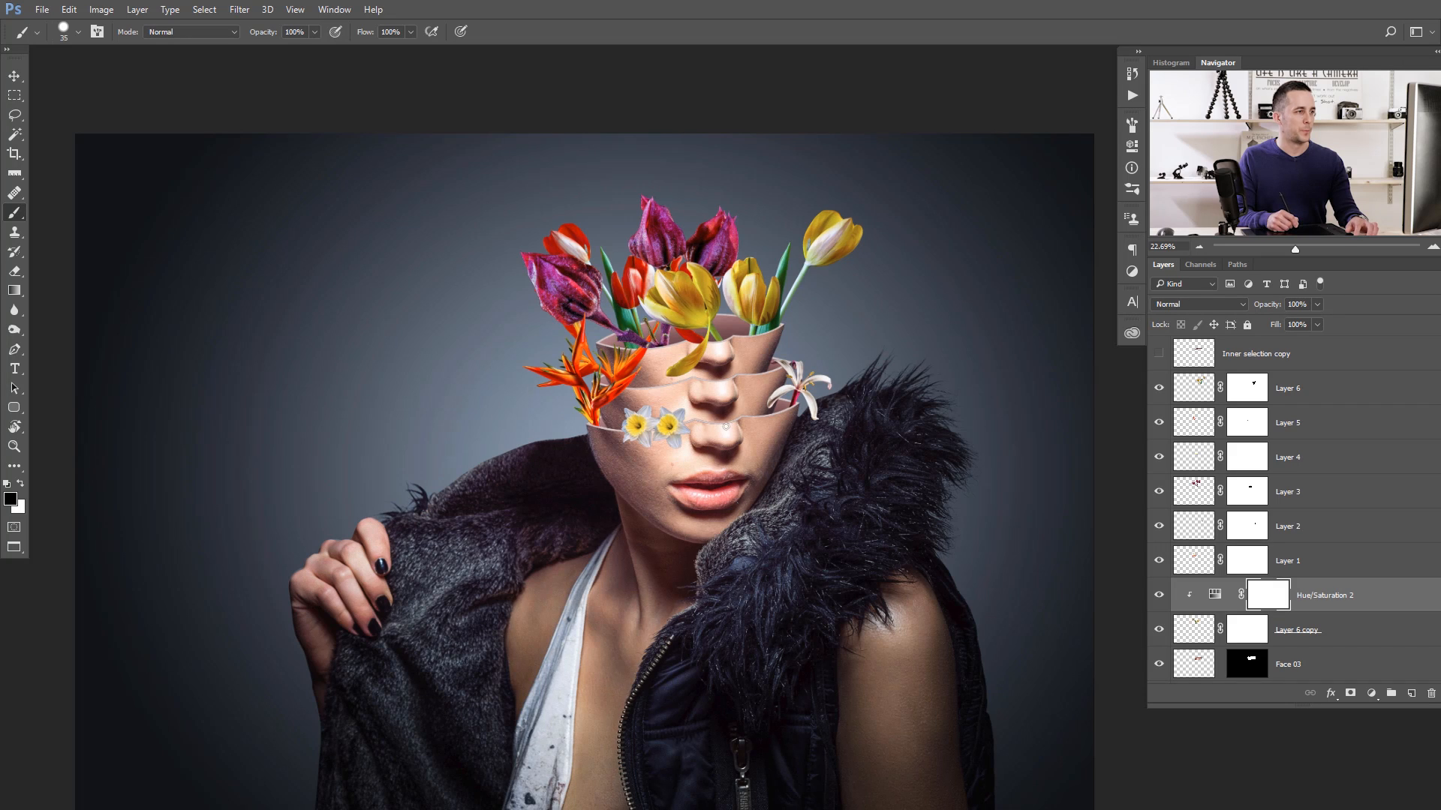
{"action": "key", "text": "v"}
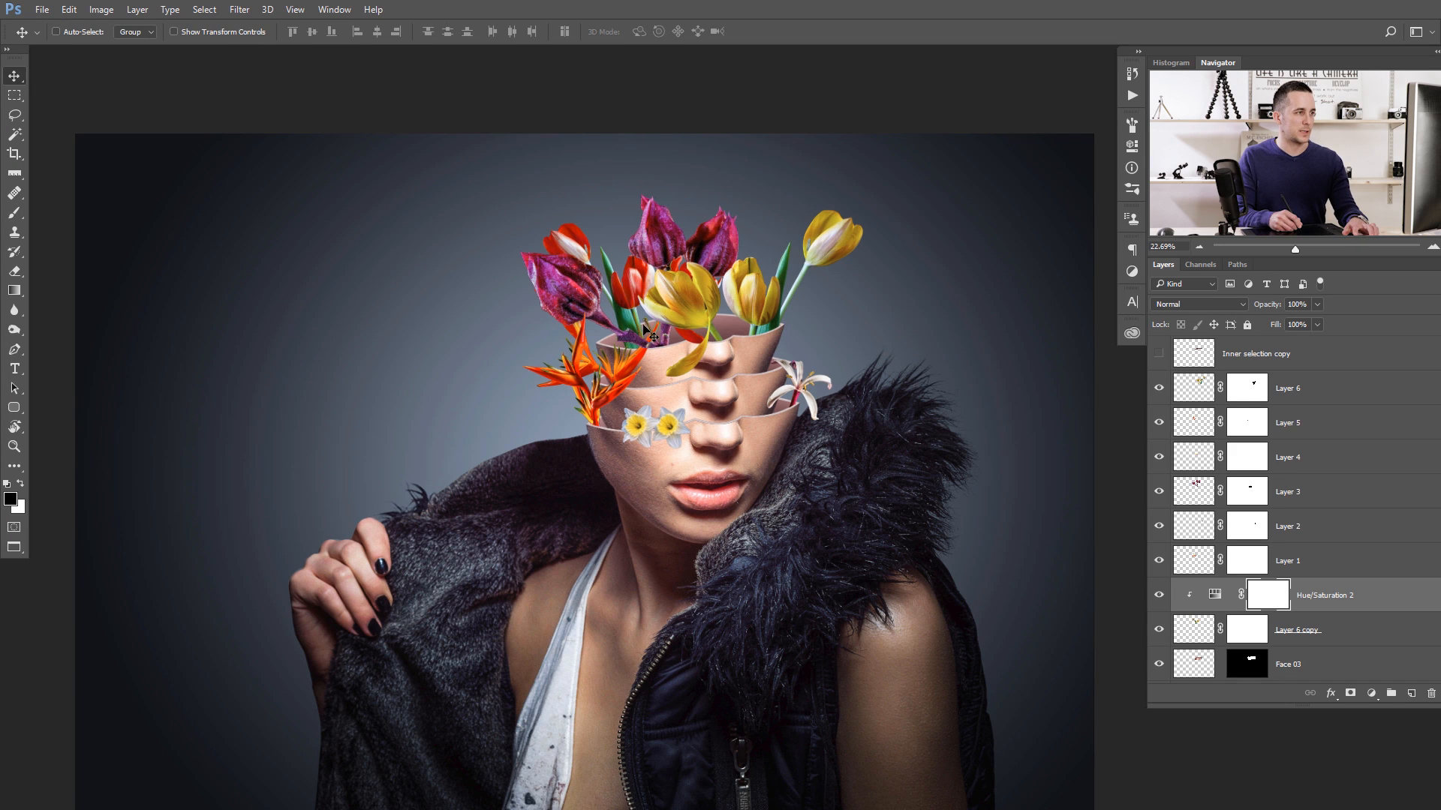
{"action": "mouse_move", "coordinate": [637, 328]}
{"action": "left_mouse_down"}
{"action": "mouse_move", "coordinate": [681, 304]}
{"action": "mouse_move", "coordinate": [700, 355]}
{"action": "mouse_move", "coordinate": [647, 328]}
{"action": "mouse_move", "coordinate": [610, 335]}
{"action": "left_mouse_up"}
{"action": "left_click", "coordinate": [1194, 630]}
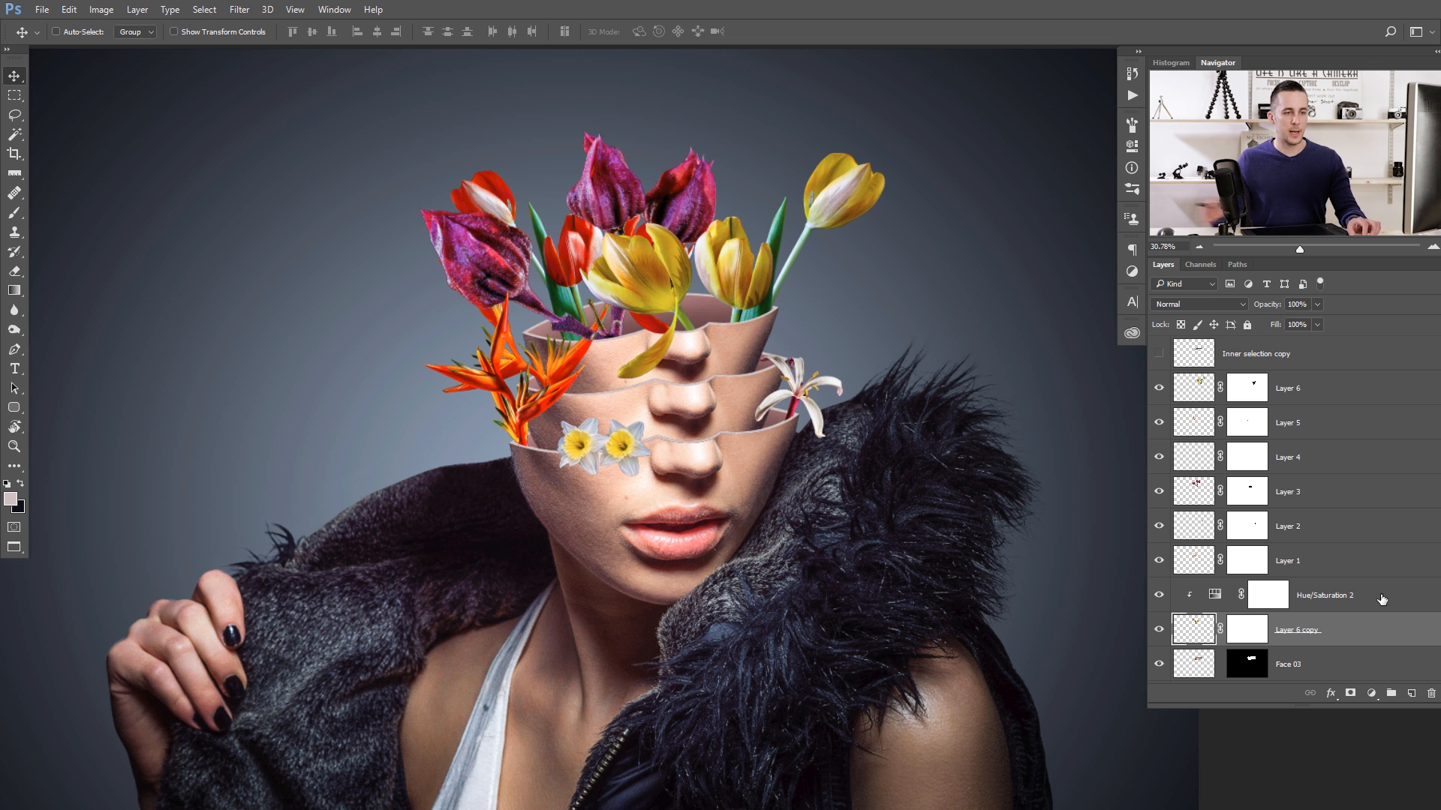
{"action": "scroll", "coordinate": [1343, 570], "scroll_direction": "down", "scroll_amount": 3}
{"action": "scroll", "coordinate": [1304, 542], "scroll_direction": "up", "scroll_amount": 2}
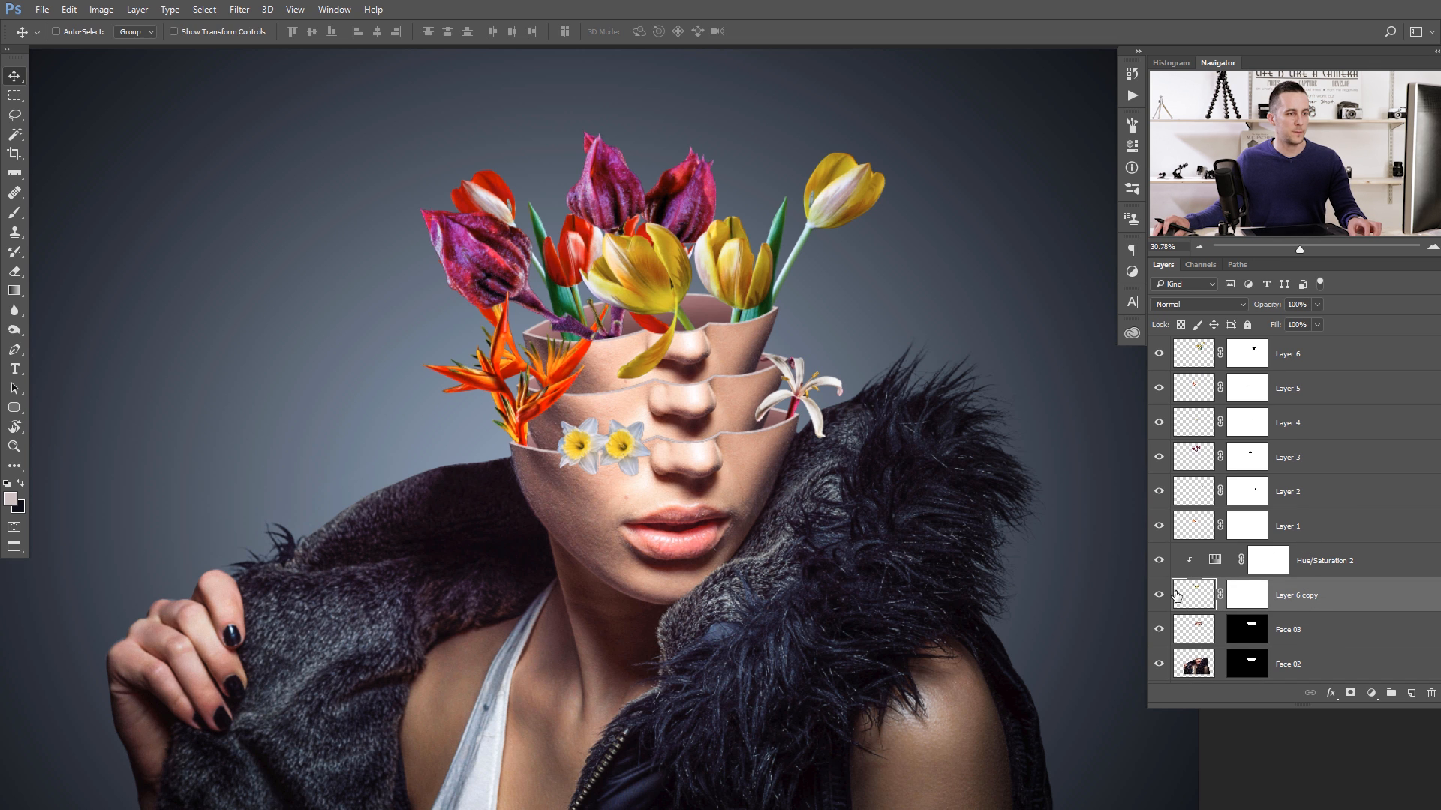
{"action": "left_click", "coordinate": [1174, 630]}
{"action": "left_click", "coordinate": [1162, 631]}
{"action": "left_click", "coordinate": [1161, 631]}
- Group all flower layers from Layer 6 copy up to Layer 6 and name the group Flowers
{"action": "left_click", "coordinate": [1205, 603]}
{"action": "scroll", "coordinate": [1215, 510], "scroll_direction": "up", "scroll_amount": 1}
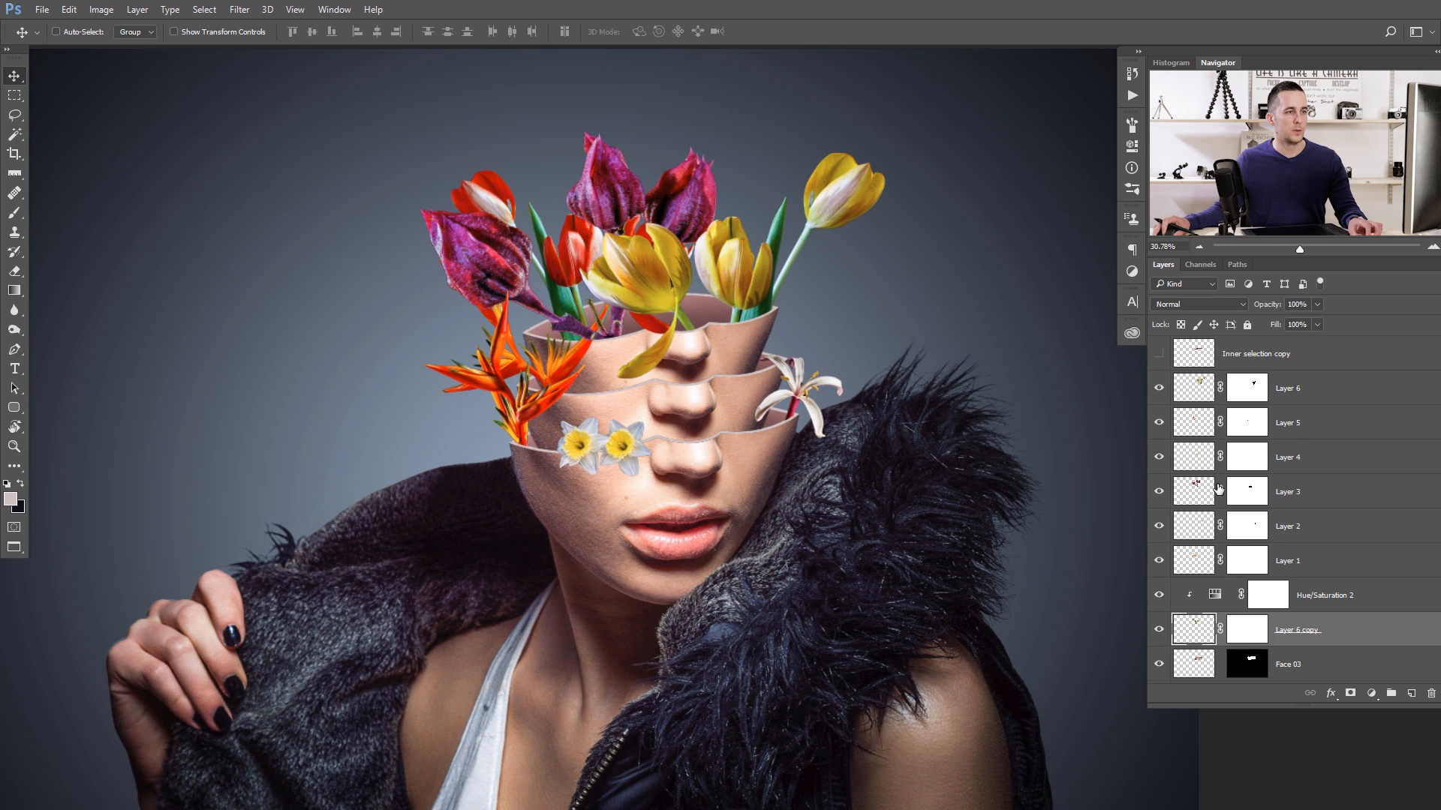
{"action": "left_click", "coordinate": [1199, 391], "text": "shift"}
{"action": "key", "text": "ctrl+g"}
{"action": "double_click", "coordinate": [1217, 380]}
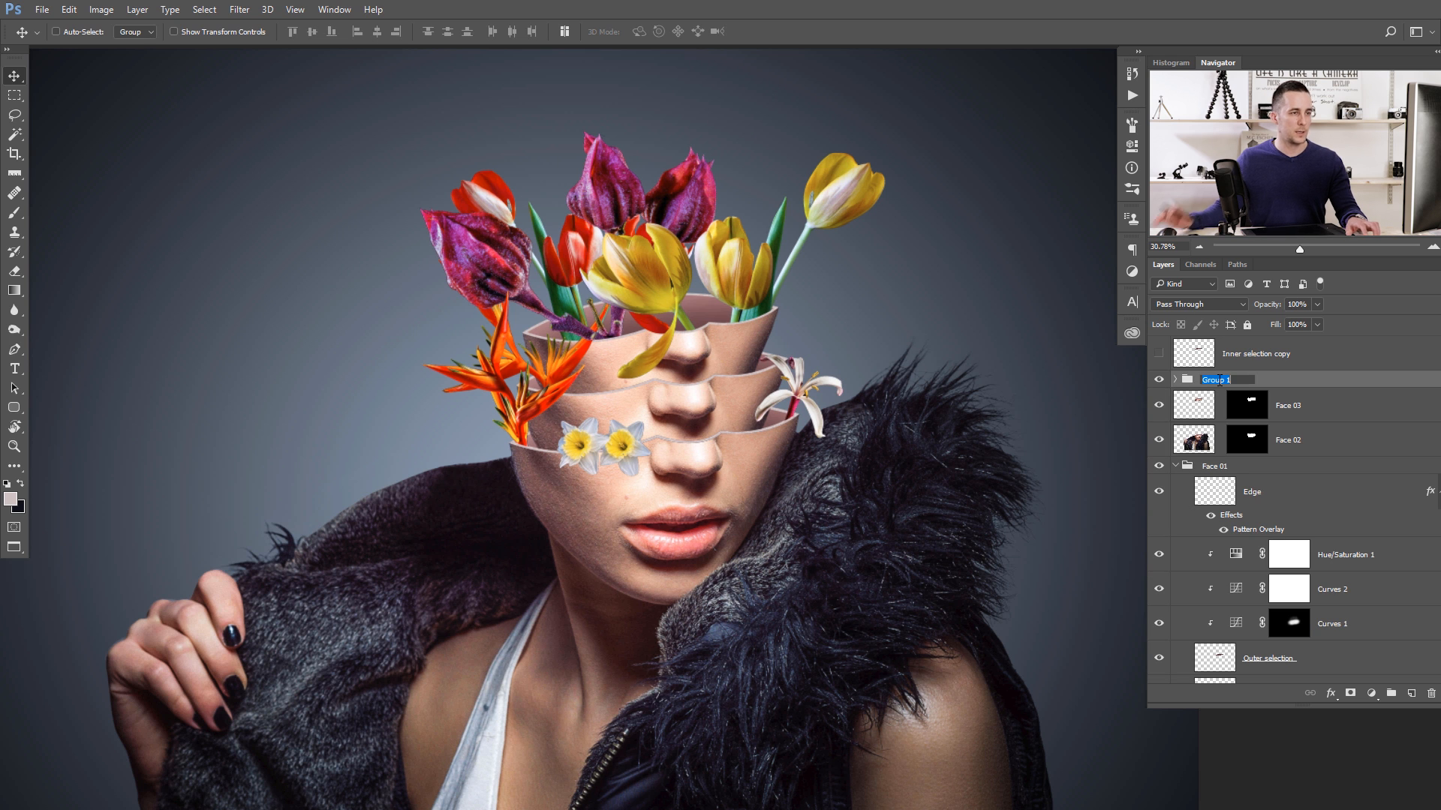
{"action": "type", "text": "Flowers"}
{"action": "key", "text": "Return"}
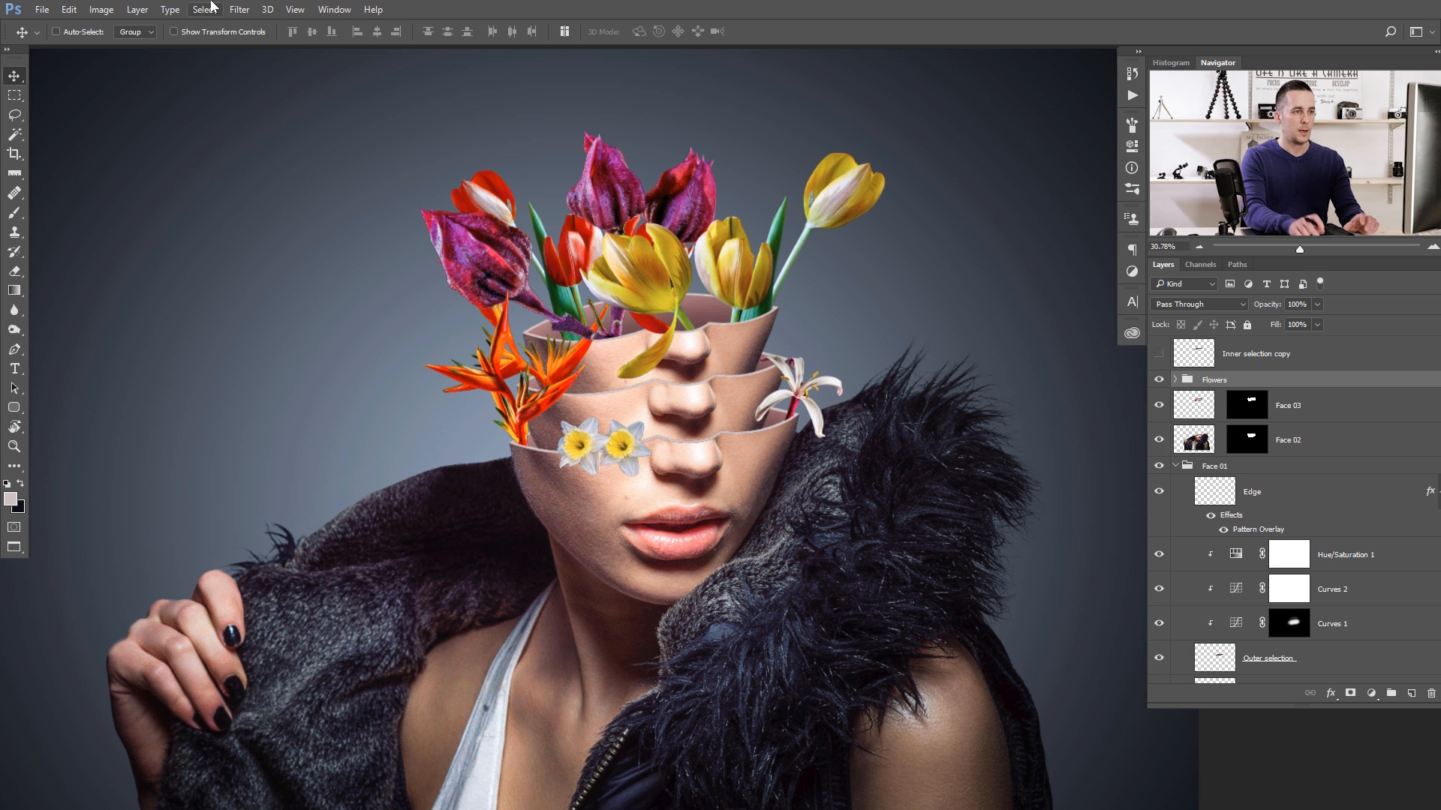
- Delete the hidden Inner selection copy layer and collapse the Face 01 group
{"action": "left_click", "coordinate": [1191, 361]}
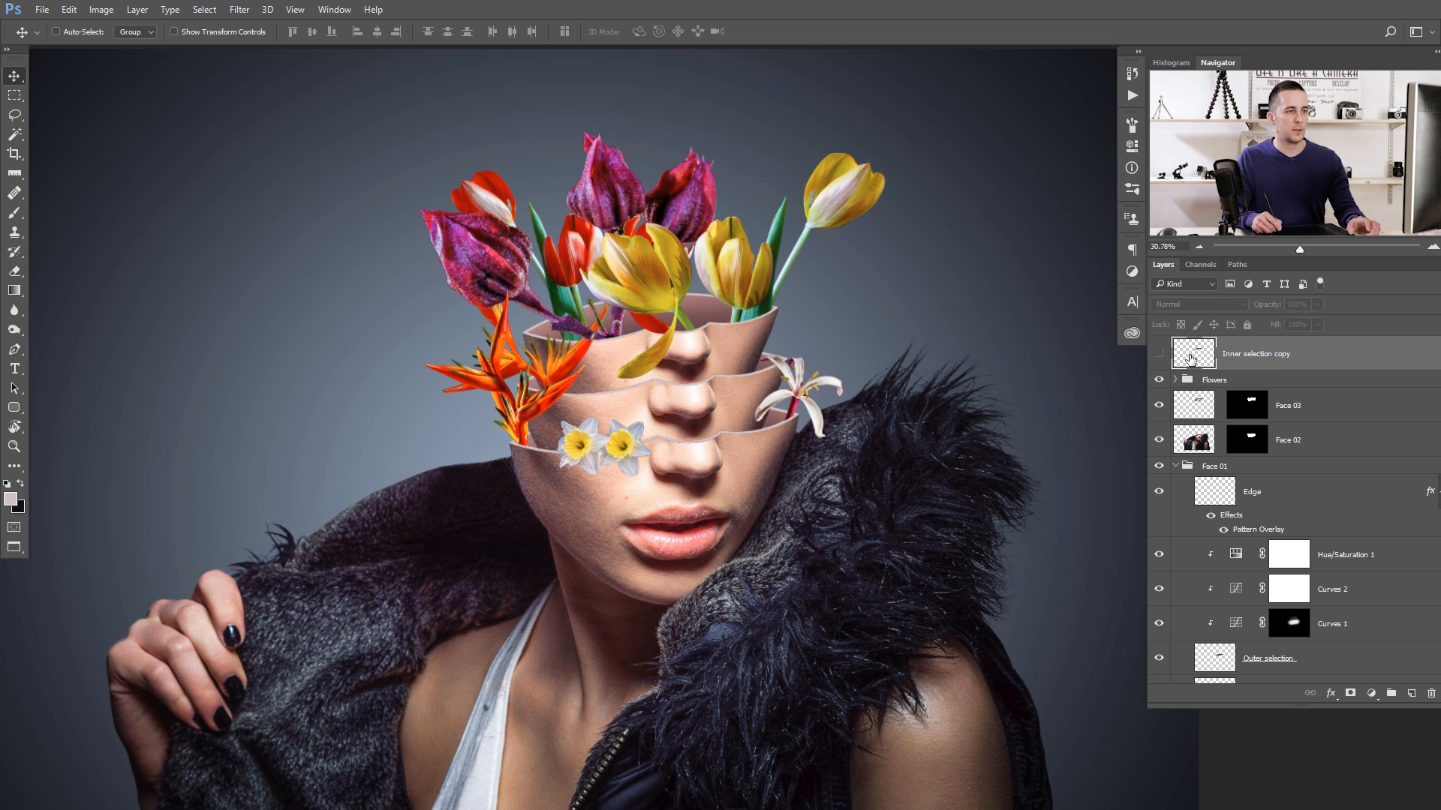
{"action": "key", "text": "Delete"}
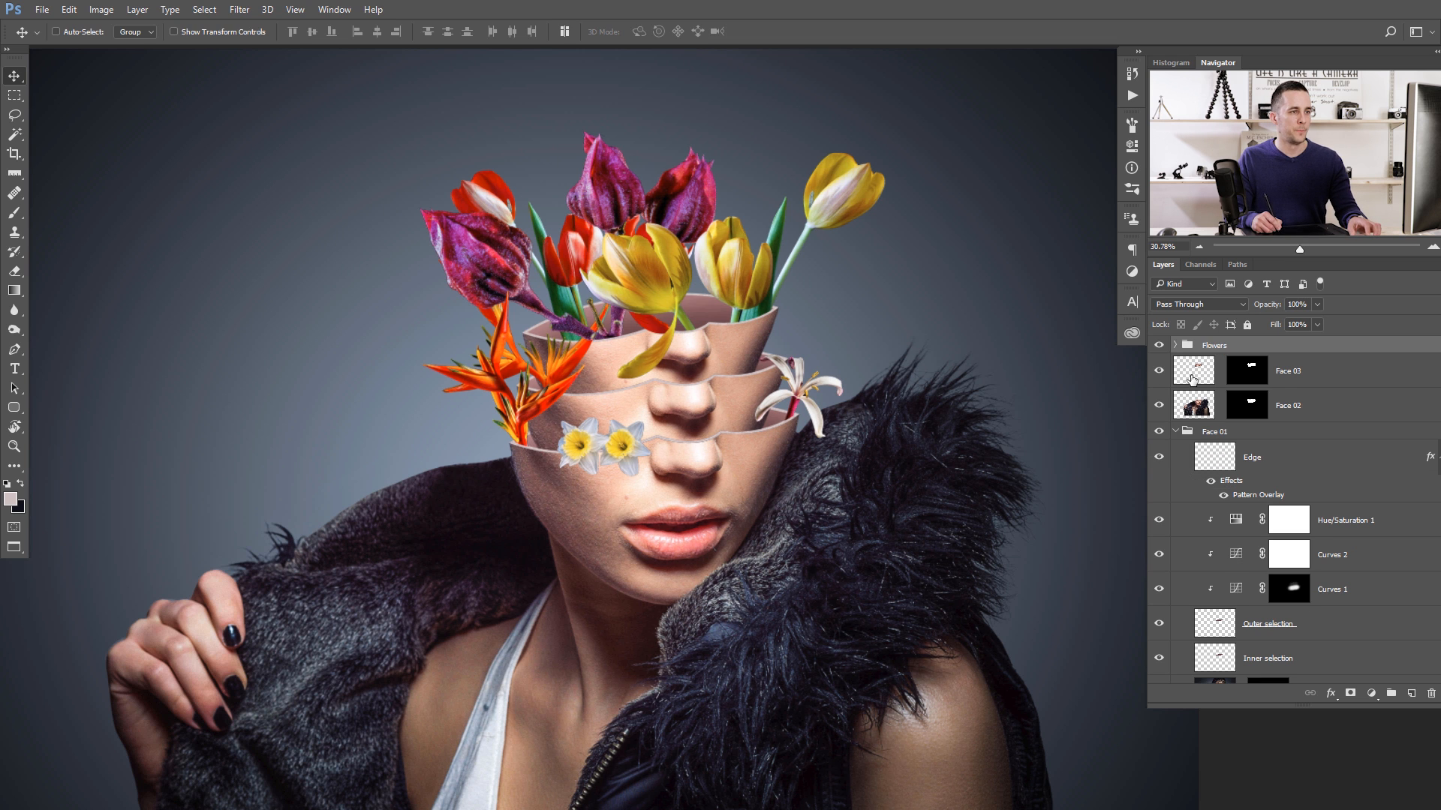
{"action": "left_click", "coordinate": [1192, 379]}
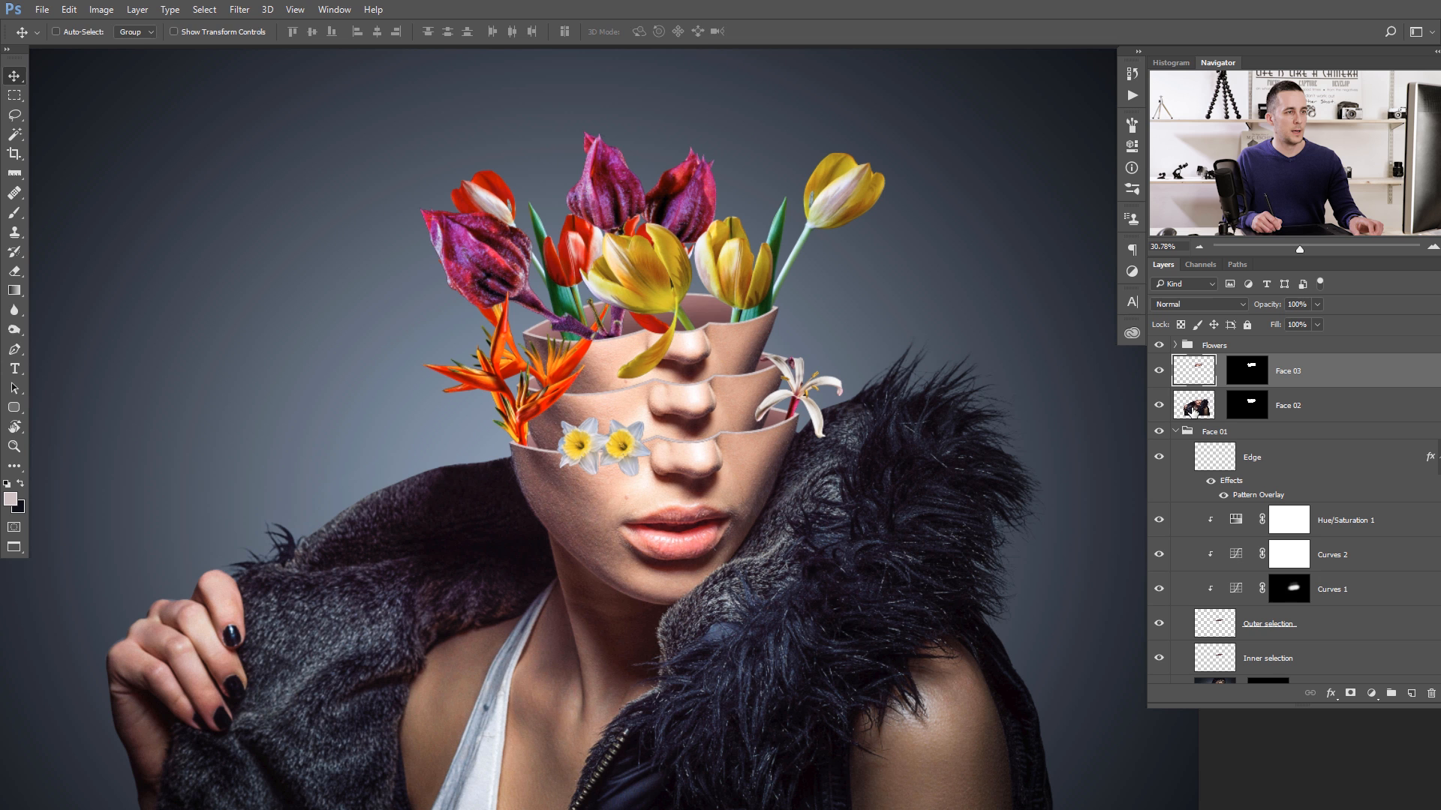
{"action": "left_click", "coordinate": [1176, 432]}
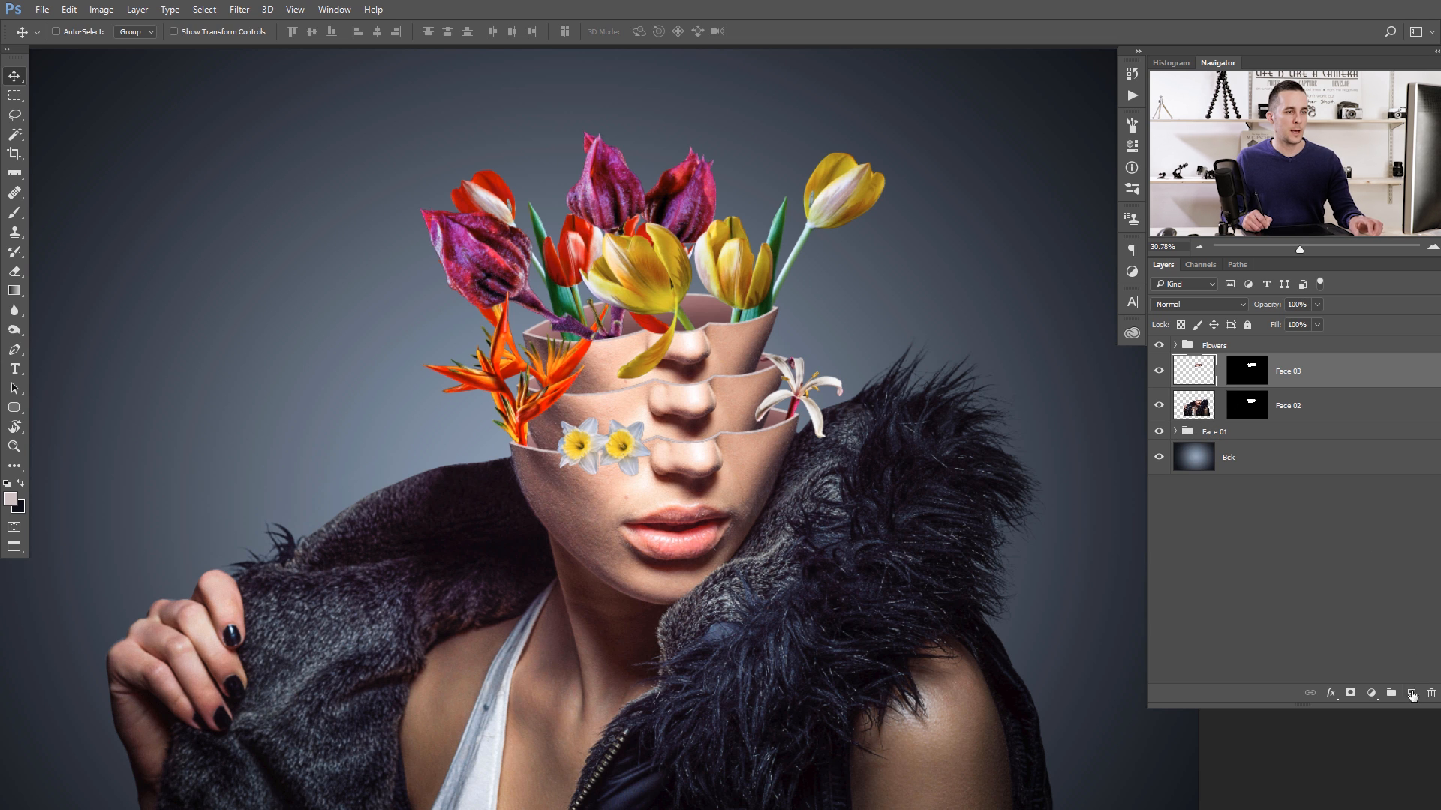
- Create a new layer directly above Face 03 and name it Shadows
{"action": "left_click", "coordinate": [1412, 695]}
{"action": "left_click", "coordinate": [1412, 695]}
{"action": "key", "text": "Delete"}
{"action": "double_click", "coordinate": [1235, 372]}
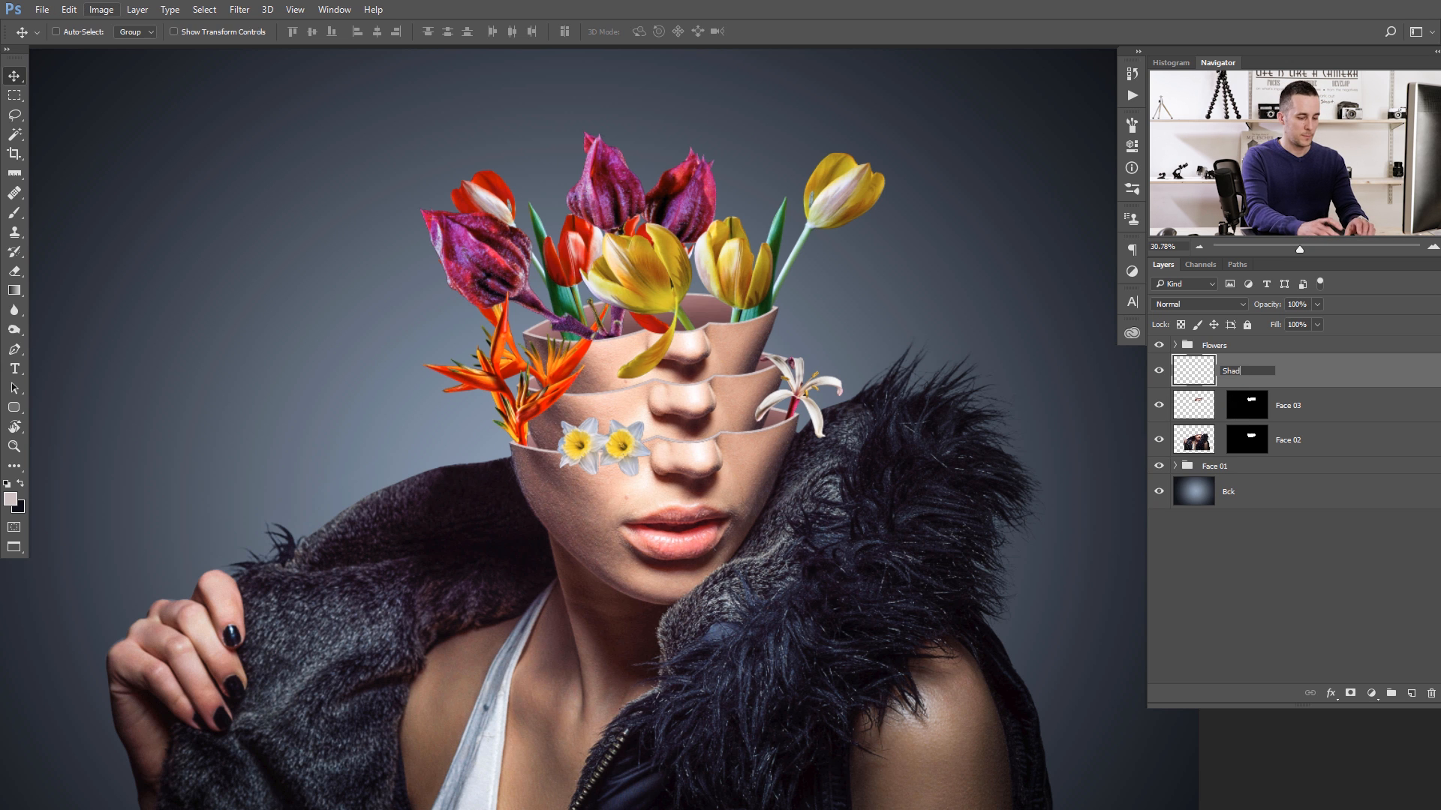
{"action": "type", "text": "Shadows"}
{"action": "key", "text": "Return"}
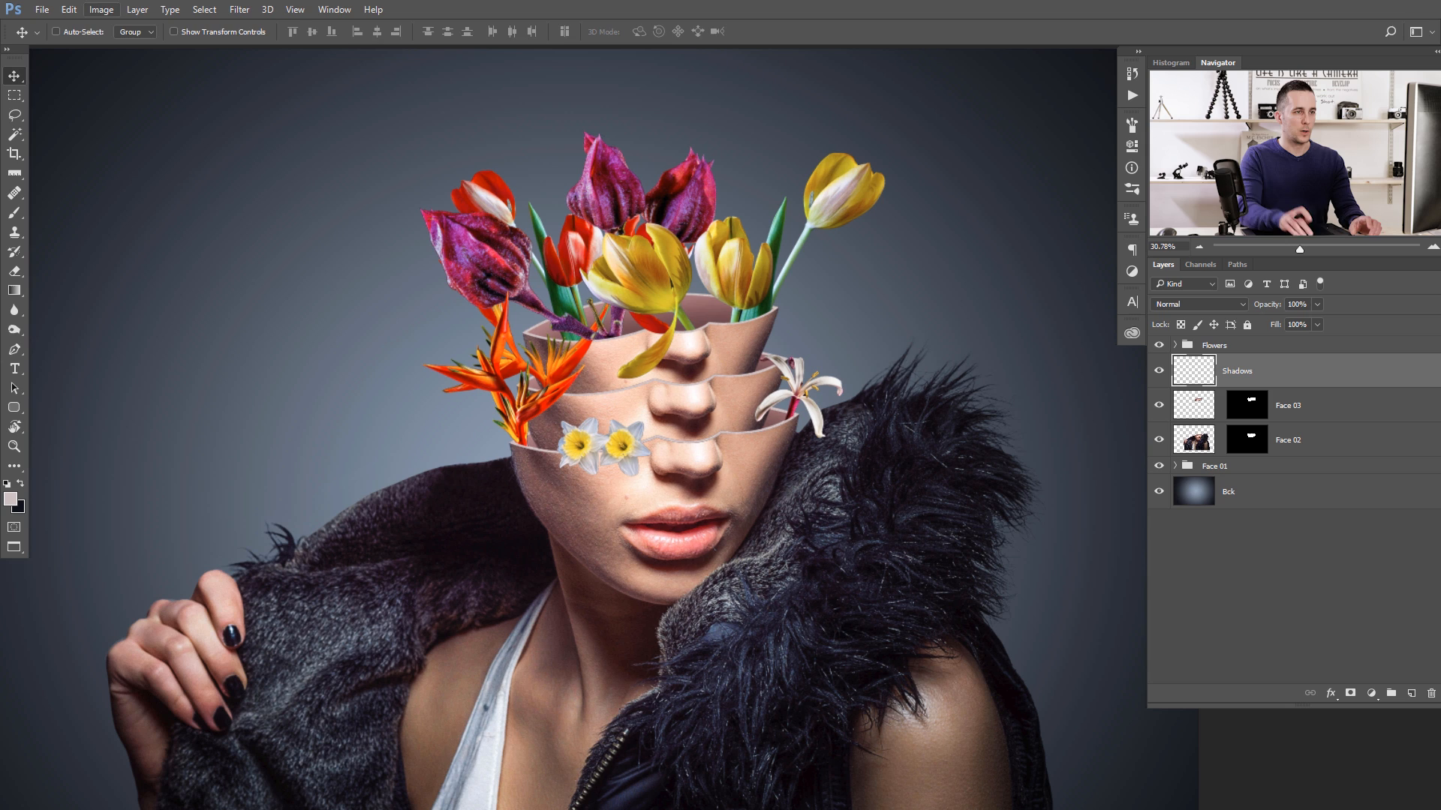
- Set up a soft 40 px brush with 0% hardness and 10% opacity for painting shadows around the daffodils
{"action": "left_click", "coordinate": [625, 460]}
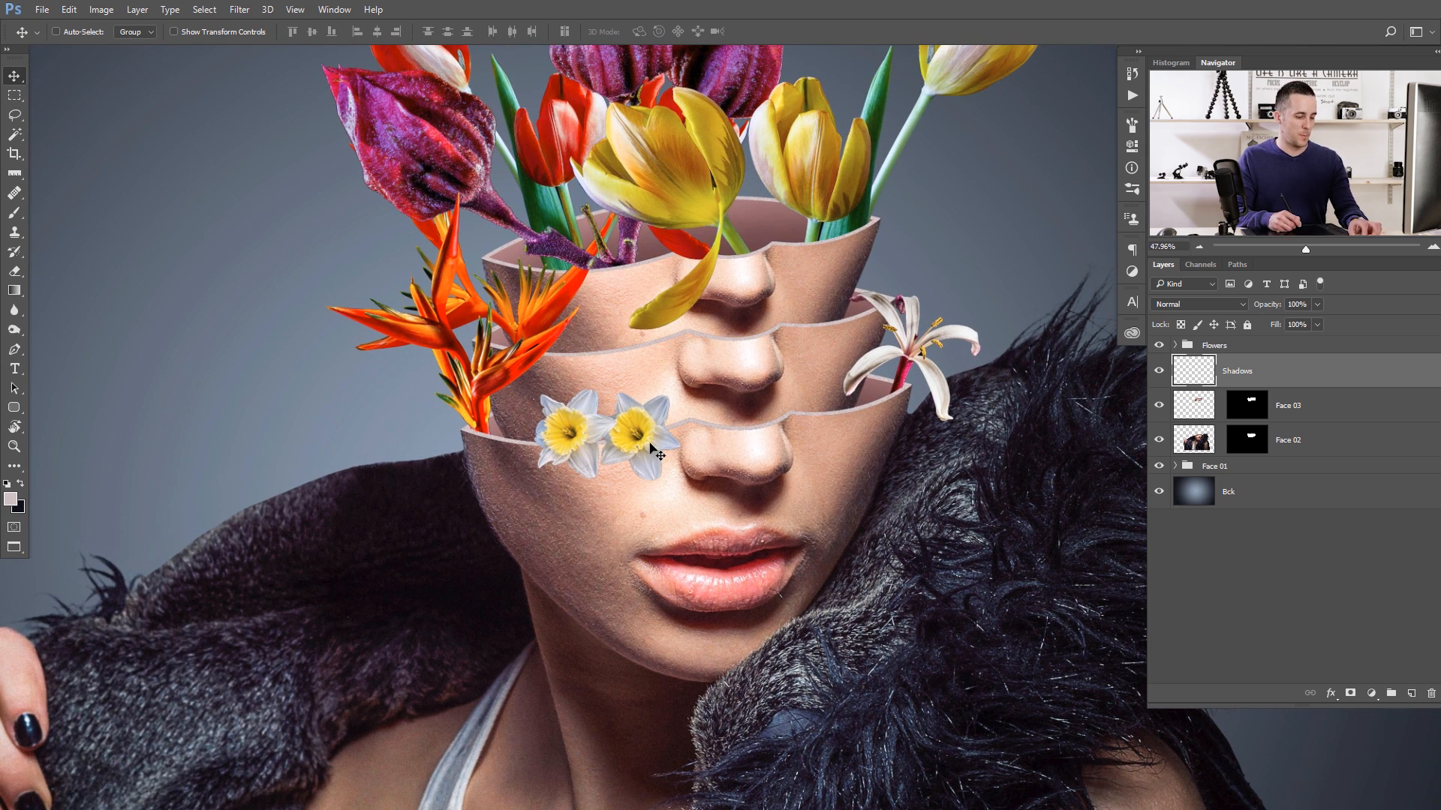
{"action": "key", "text": "b"}
{"action": "scroll", "coordinate": [668, 457], "scroll_direction": "up", "scroll_amount": 2}
{"action": "key", "text": "x"}
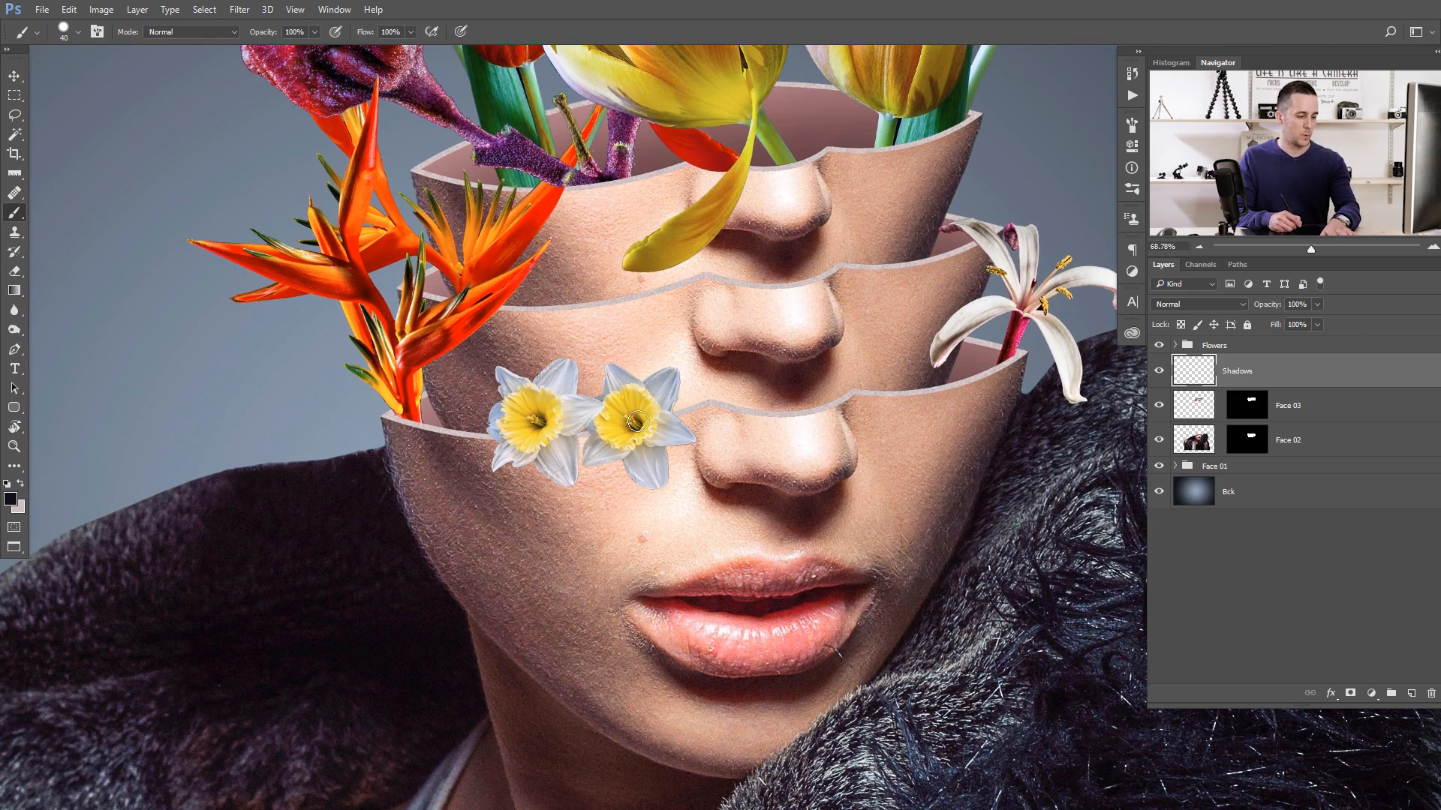
{"action": "scroll", "coordinate": [634, 422], "scroll_direction": "up", "scroll_amount": 2}
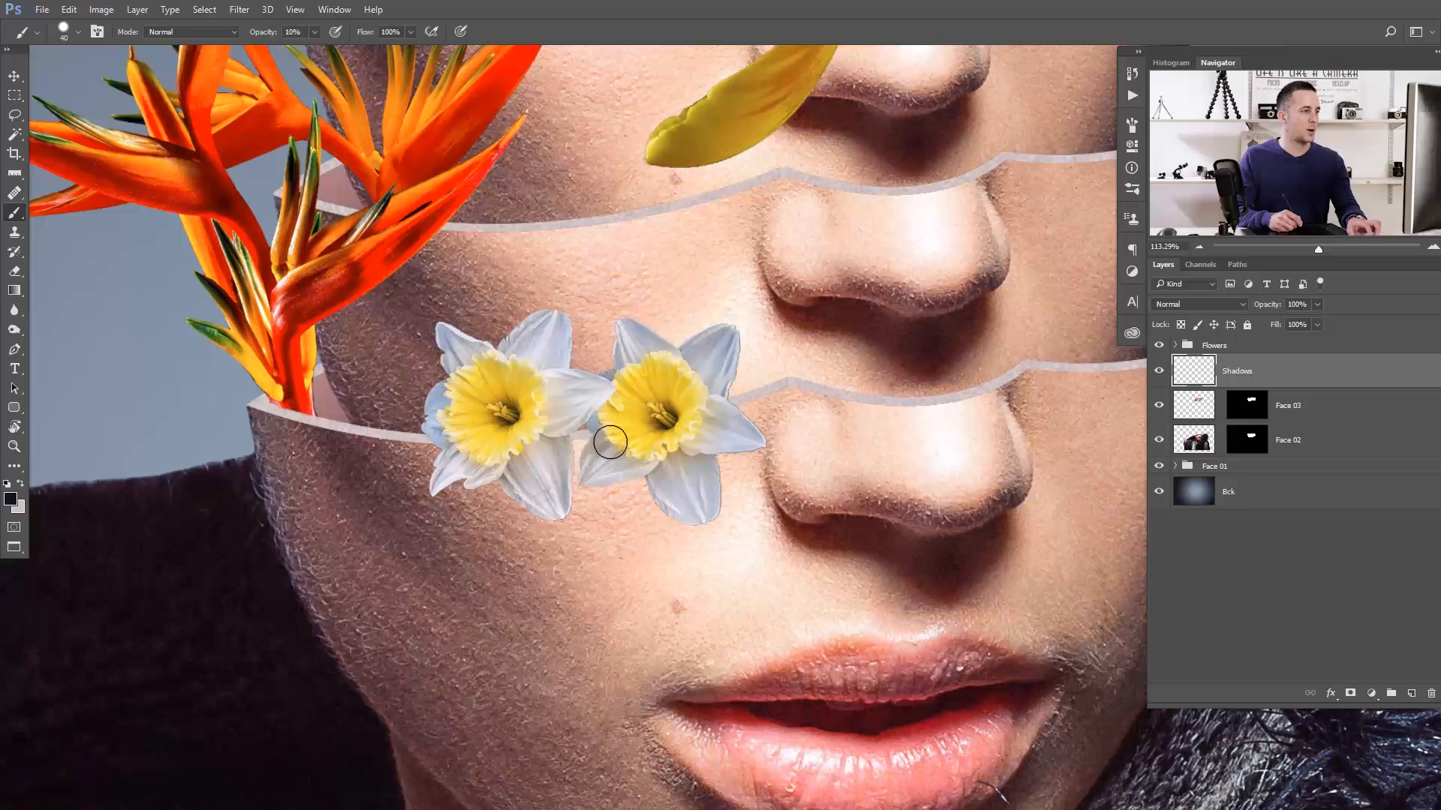
{"action": "right_click", "coordinate": [707, 460]}
{"action": "left_click_drag", "start_coordinate": [702, 520], "coordinate": [678, 522]}
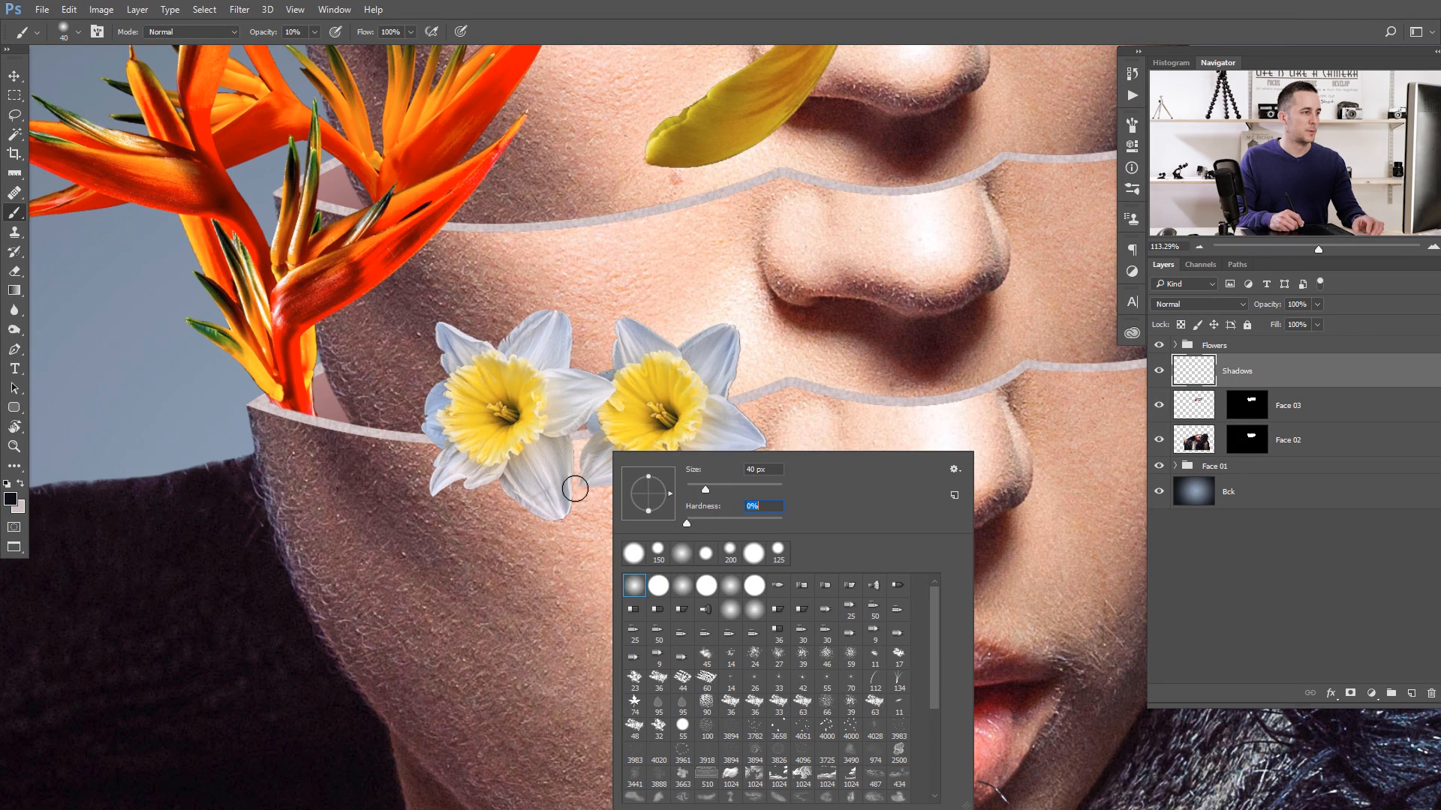
{"action": "left_click", "coordinate": [558, 489]}
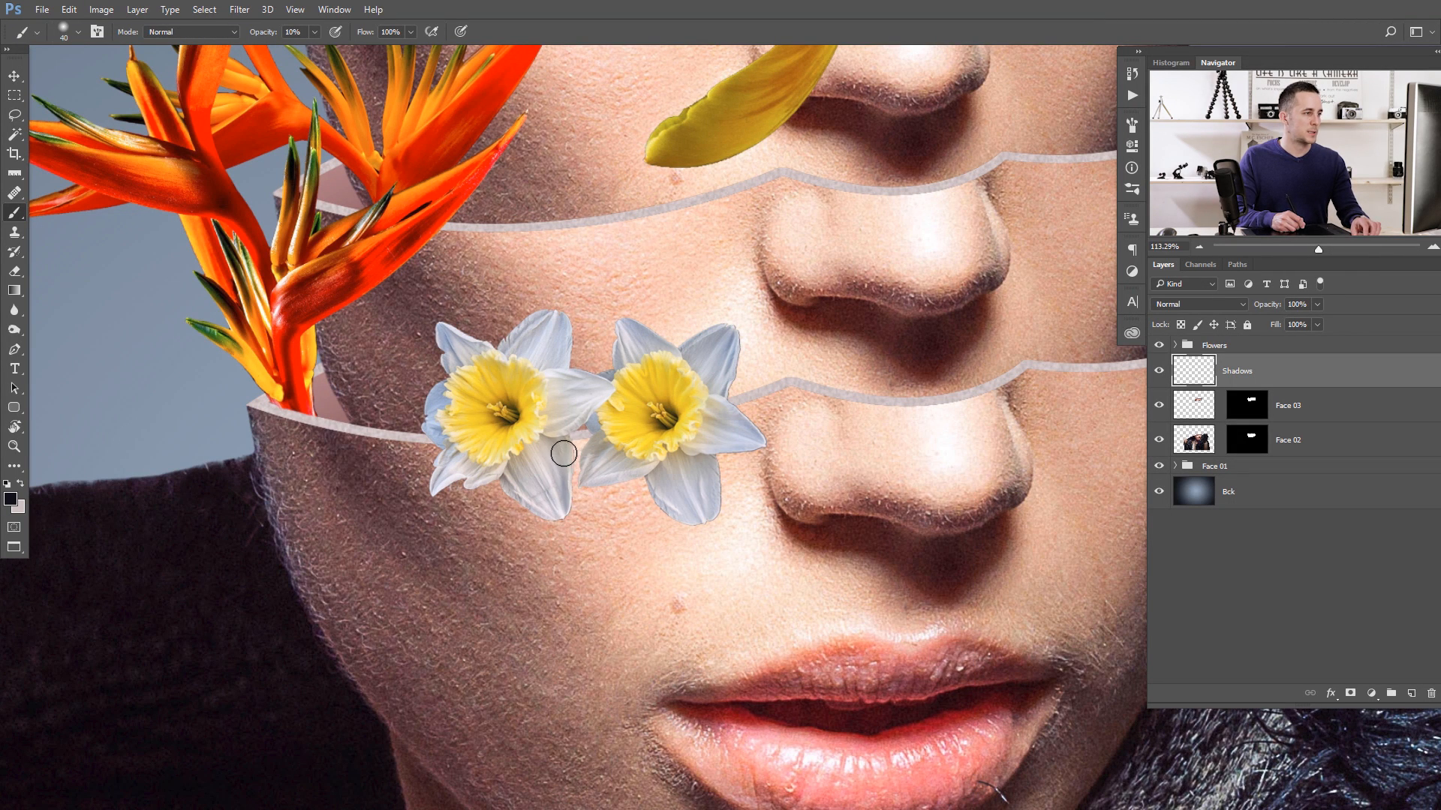
- Set the Shadows layer's blend mode to Multiply and sample a dark skin tone from the lowest face as the brush colour
{"action": "left_click", "coordinate": [1204, 304]}
{"action": "left_click", "coordinate": [1181, 352]}
{"action": "left_click", "coordinate": [1183, 350]}
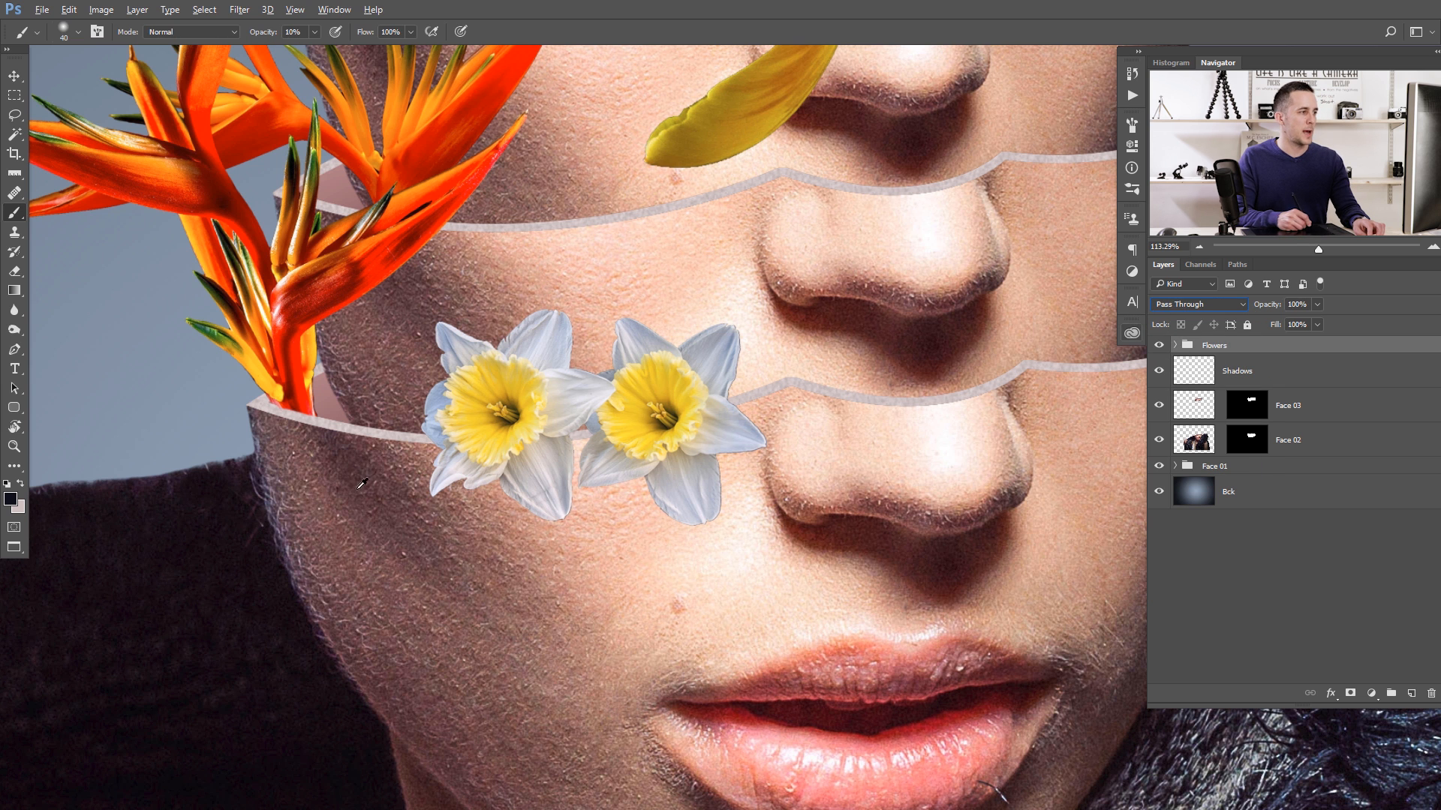
{"action": "left_click", "coordinate": [347, 455], "text": "alt"}
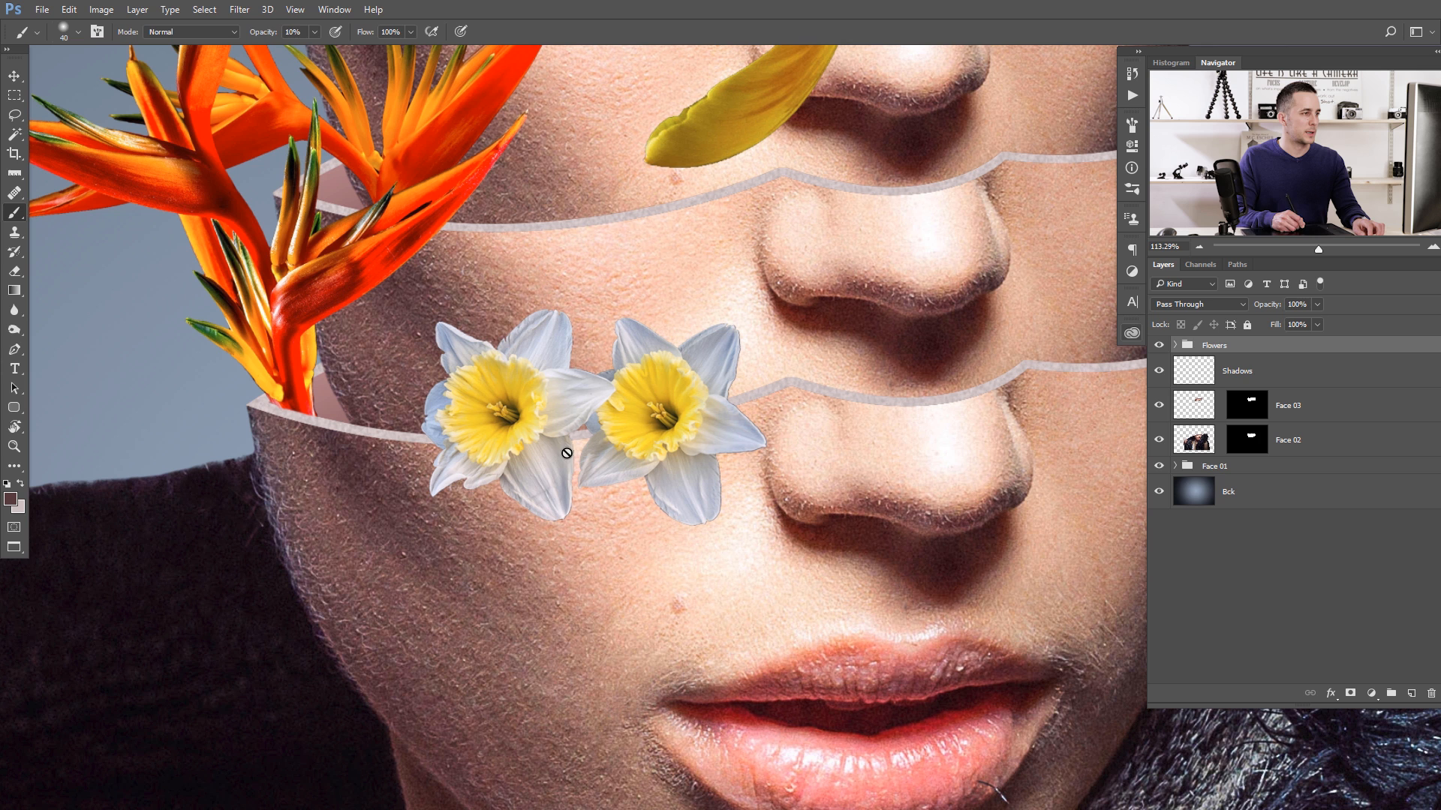
{"action": "left_click", "coordinate": [1196, 374]}
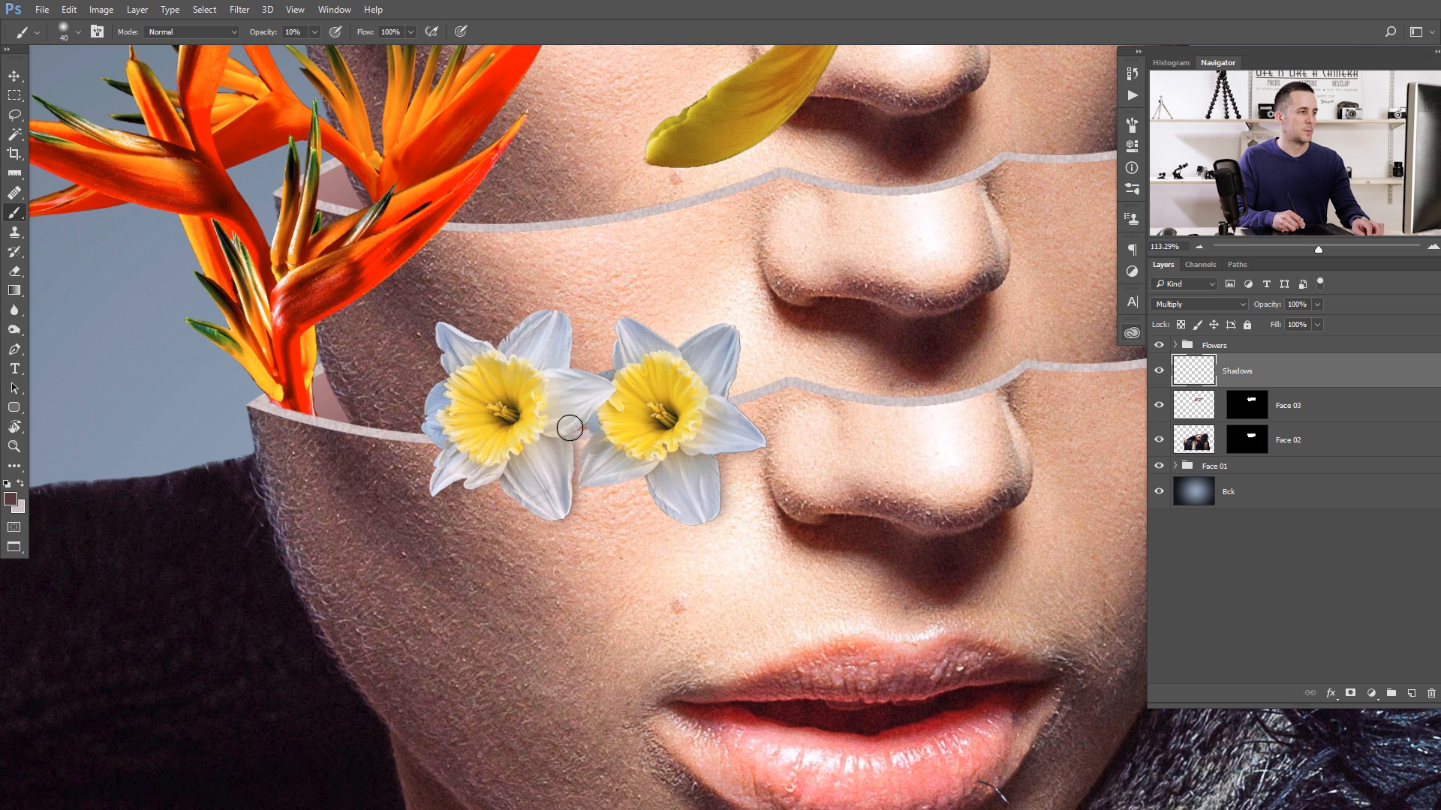
- Lower the brush opacity to 5% and paint a soft shadow around the base of the orange flower inside the lowest face
{"action": "left_click_drag", "start_coordinate": [314, 402], "coordinate": [286, 407]}
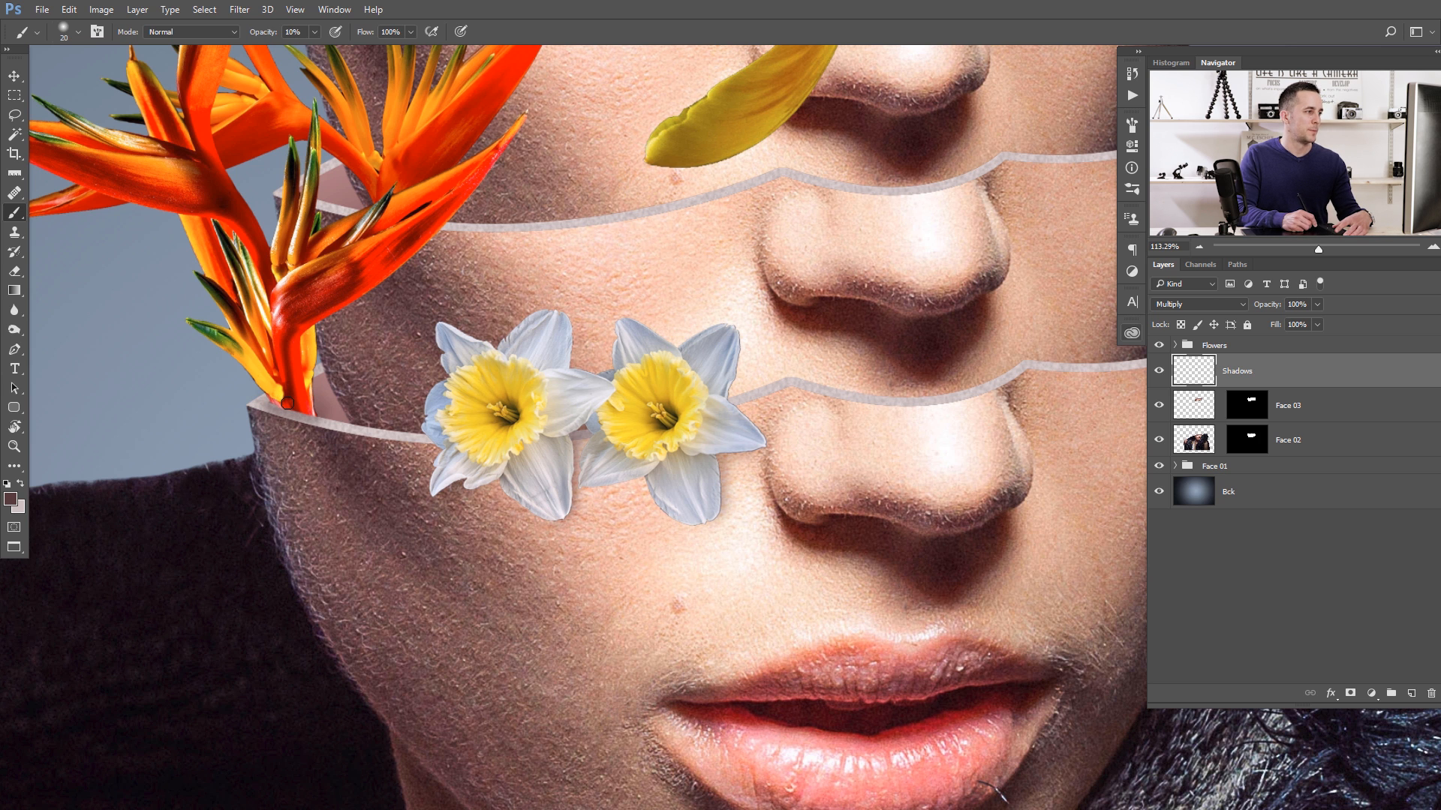
{"action": "key", "text": "0"}
{"action": "key", "text": "5"}
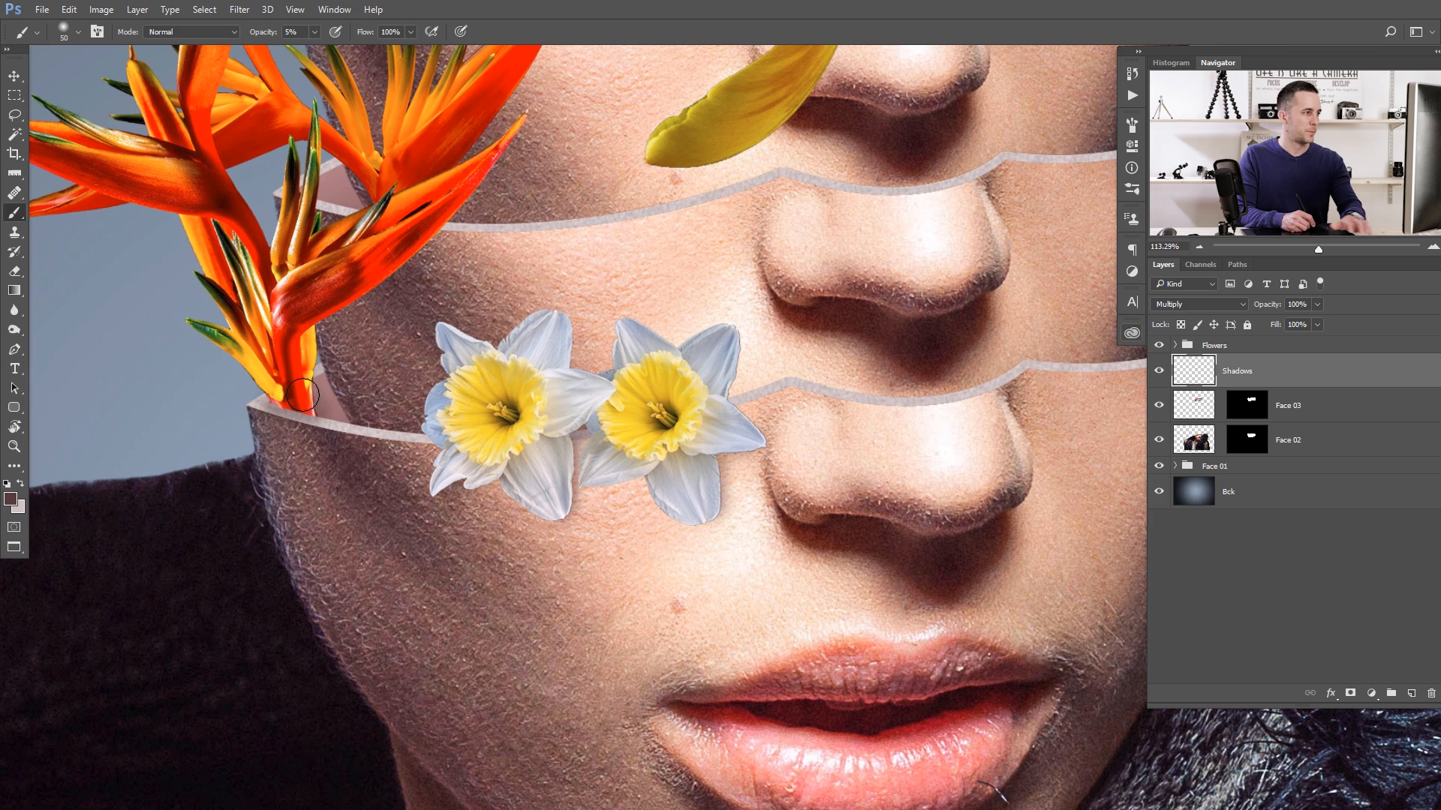
{"action": "left_click_drag", "start_coordinate": [390, 374], "coordinate": [225, 421]}
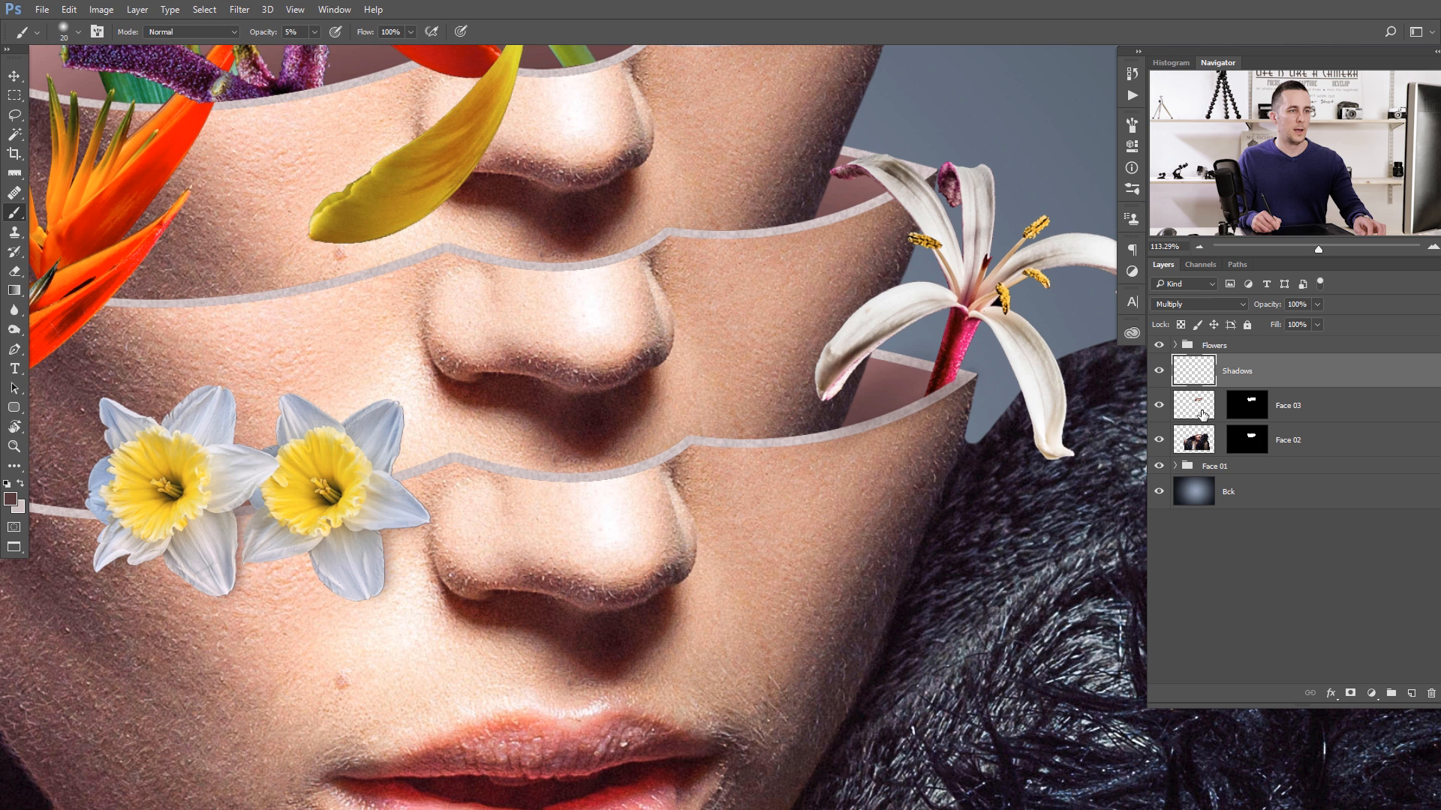
- Group the Face 03 and Face 02 layers with the Face 01 group into a new group named Faces
{"action": "left_click", "coordinate": [1204, 466], "text": "shift"}
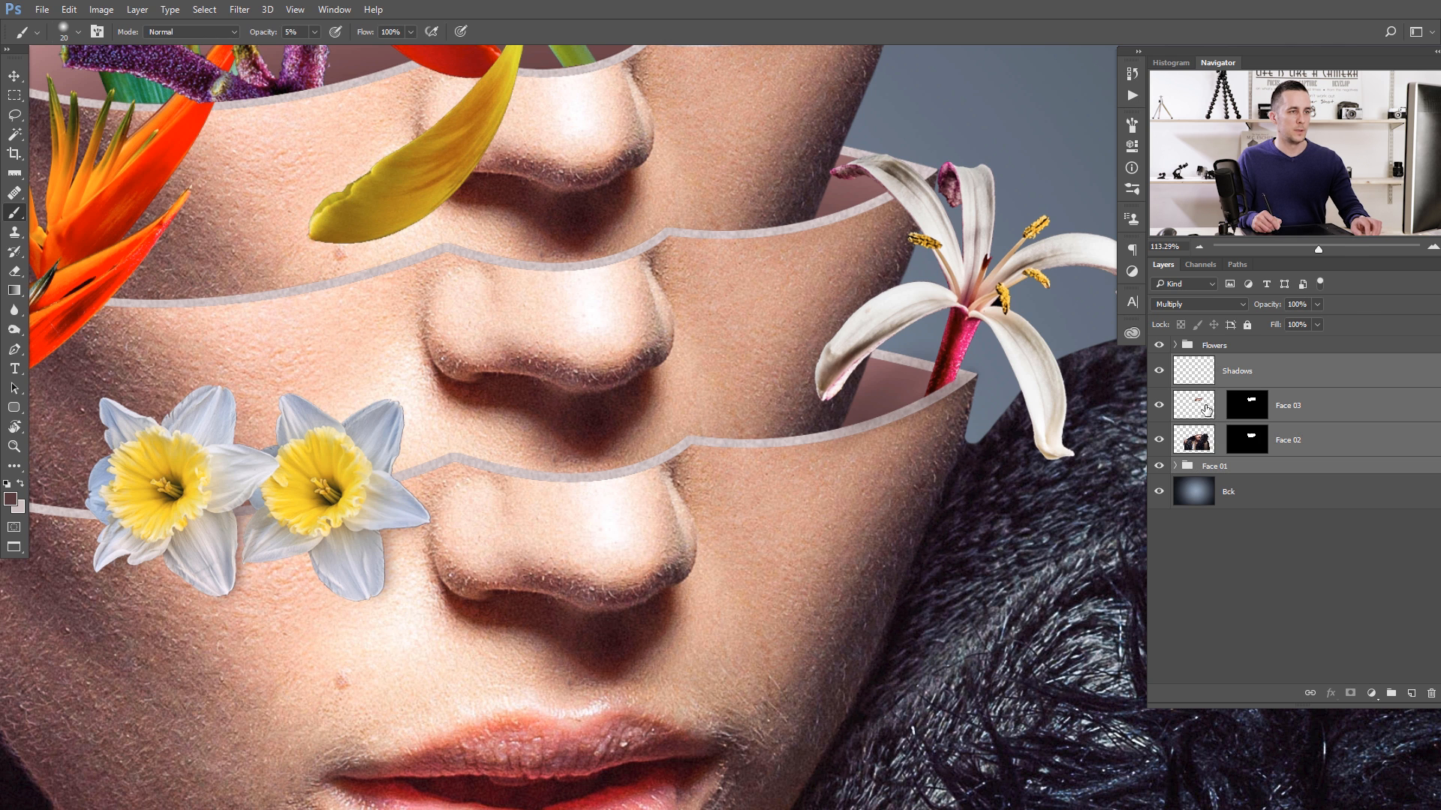
{"action": "left_click", "coordinate": [1206, 377]}
{"action": "left_click", "coordinate": [1205, 407]}
{"action": "left_click", "coordinate": [1206, 466], "text": "shift"}
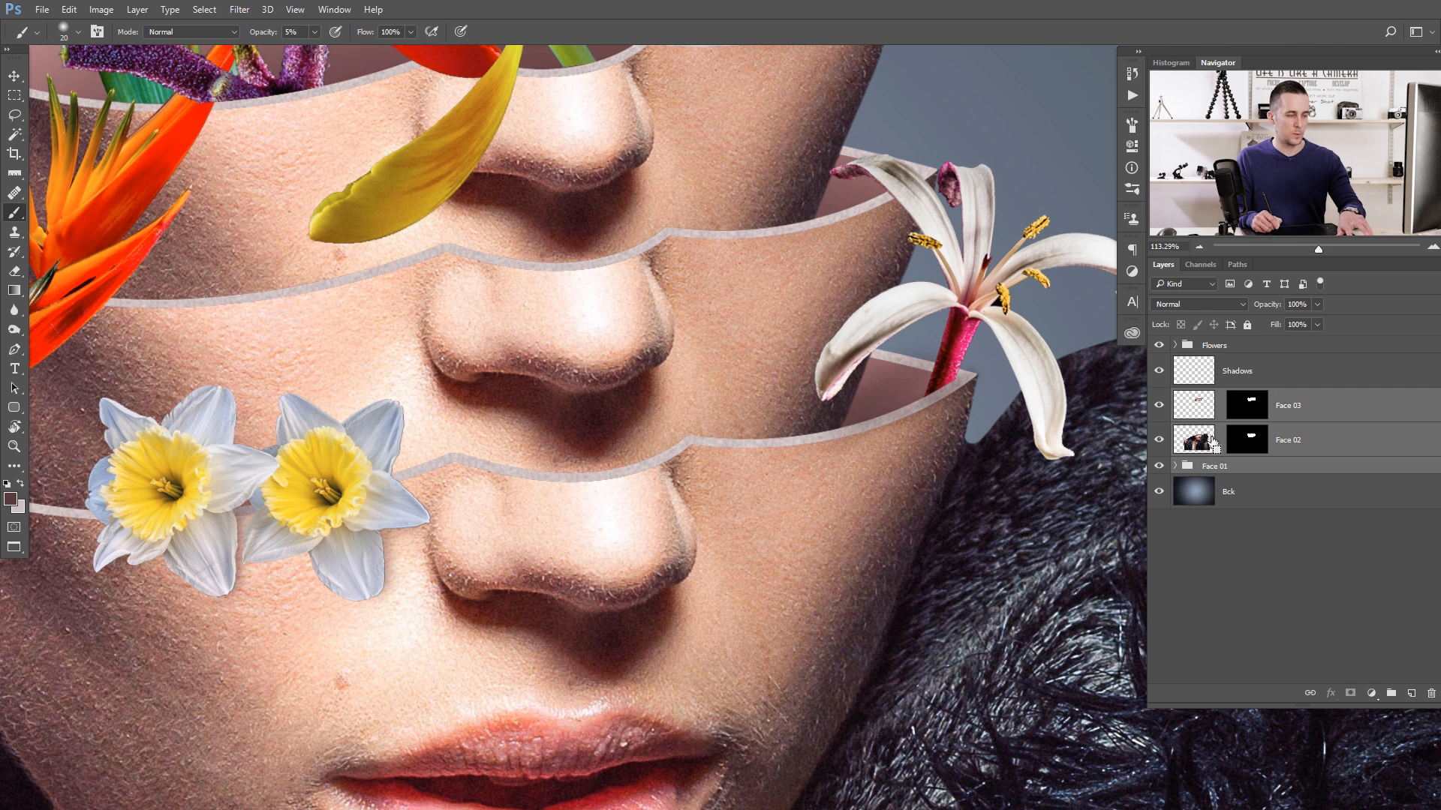
{"action": "key", "text": "ctrl+g"}
{"action": "double_click", "coordinate": [1215, 397]}
{"action": "type", "text": "Faces"}
{"action": "key", "text": "Return"}
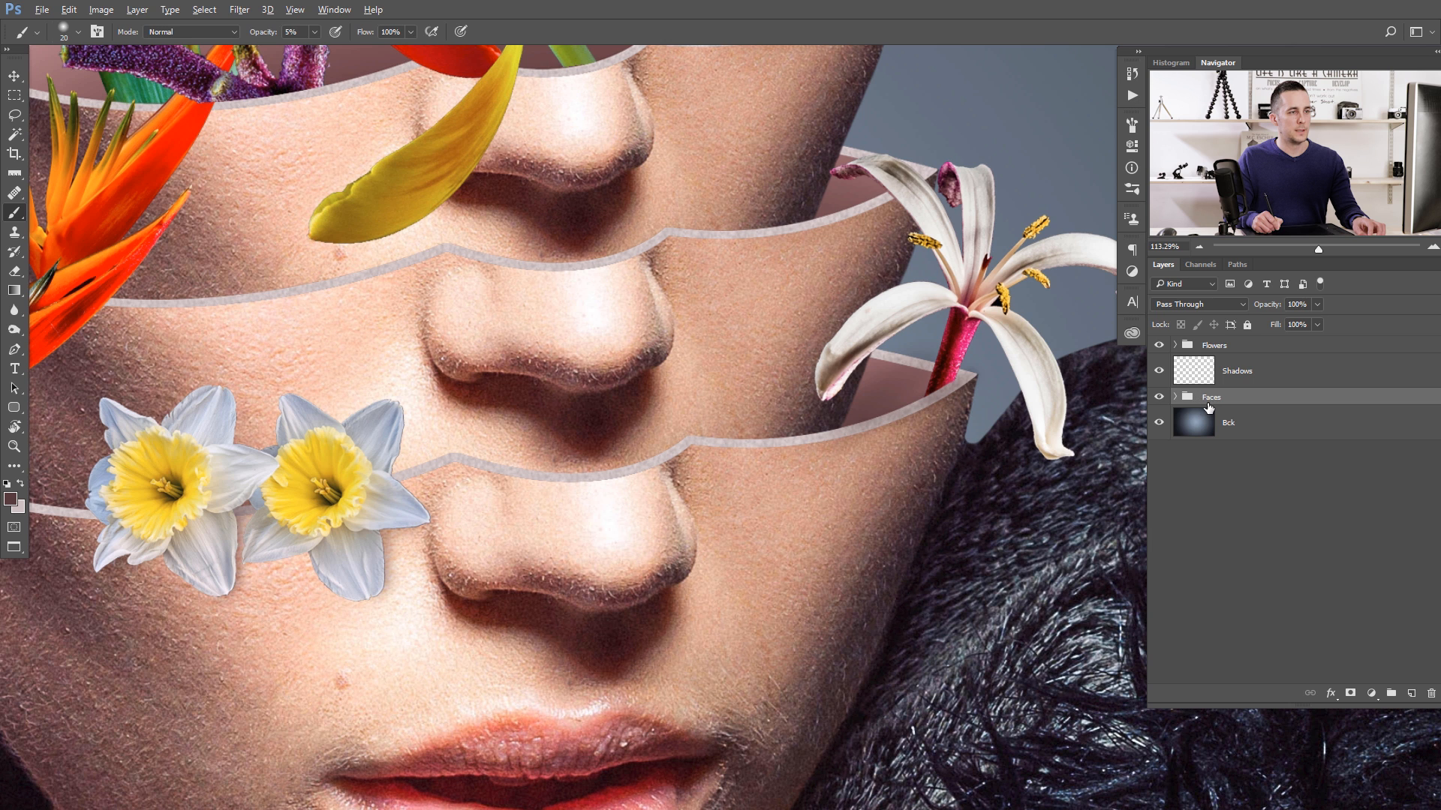
- Clip the Shadows layer to the Faces group and paint soft shadows around the white lily with a 25 to 35 px brush
{"action": "left_click", "coordinate": [1212, 386], "text": "alt"}
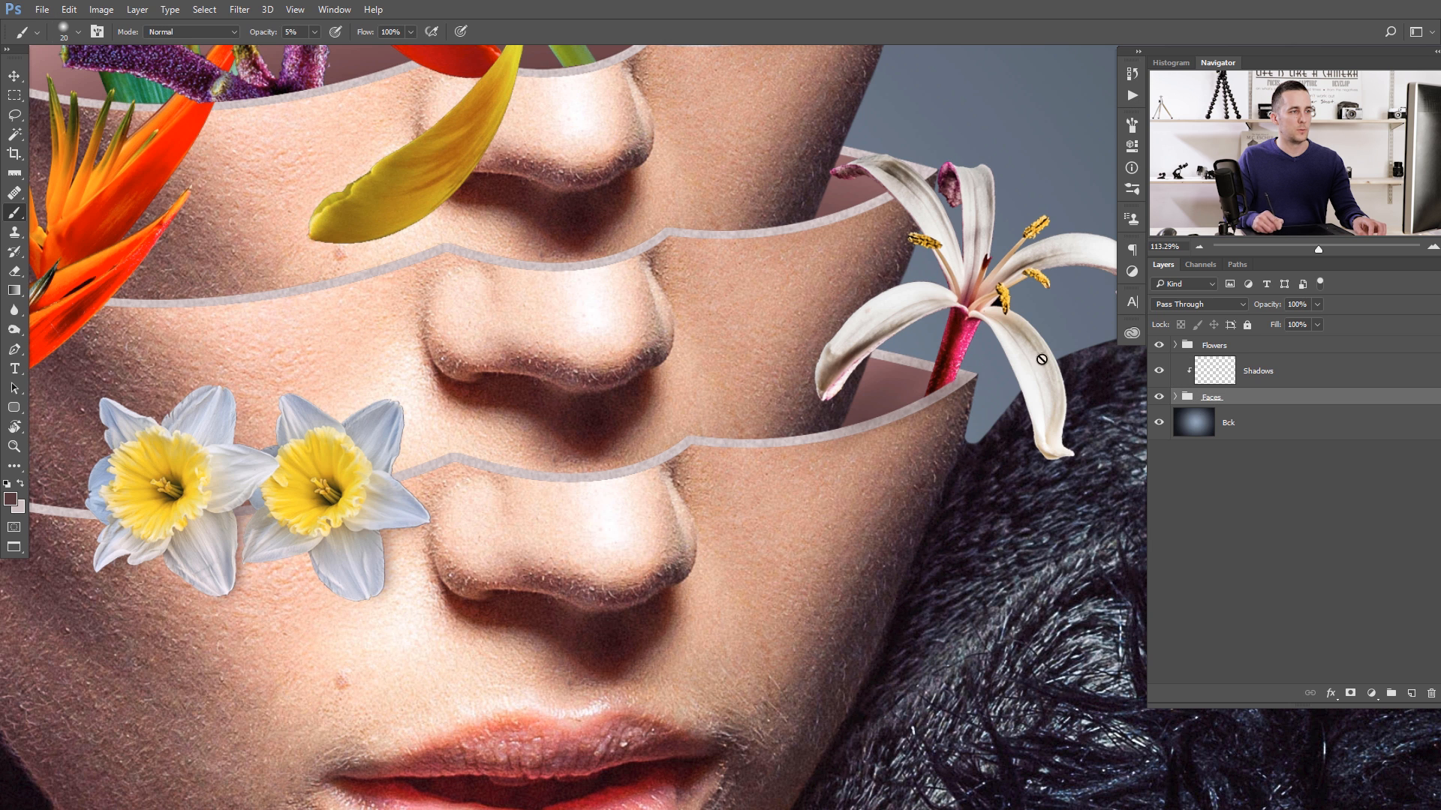
{"action": "key", "text": "alt+bracketright"}
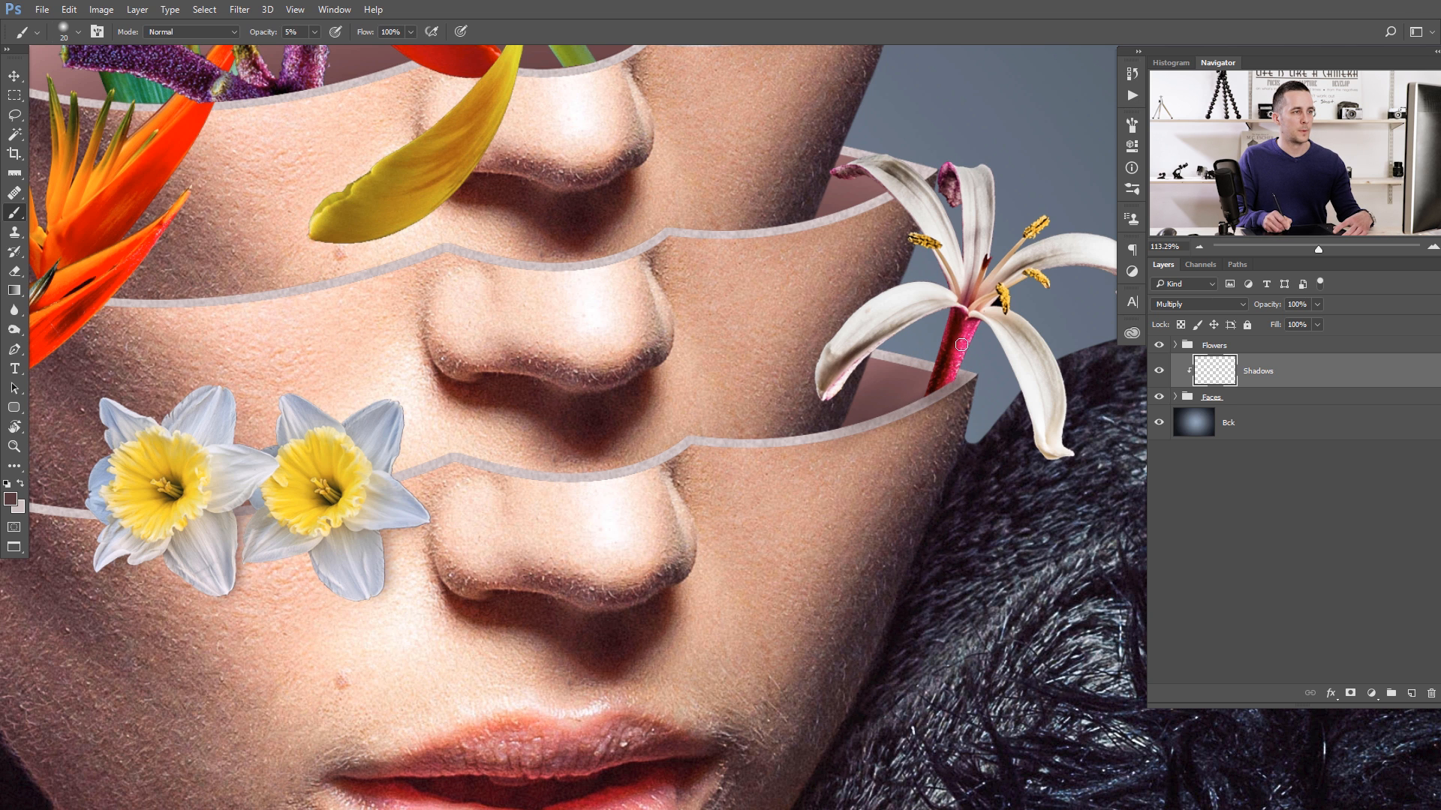
{"action": "key", "text": "bracketright"}
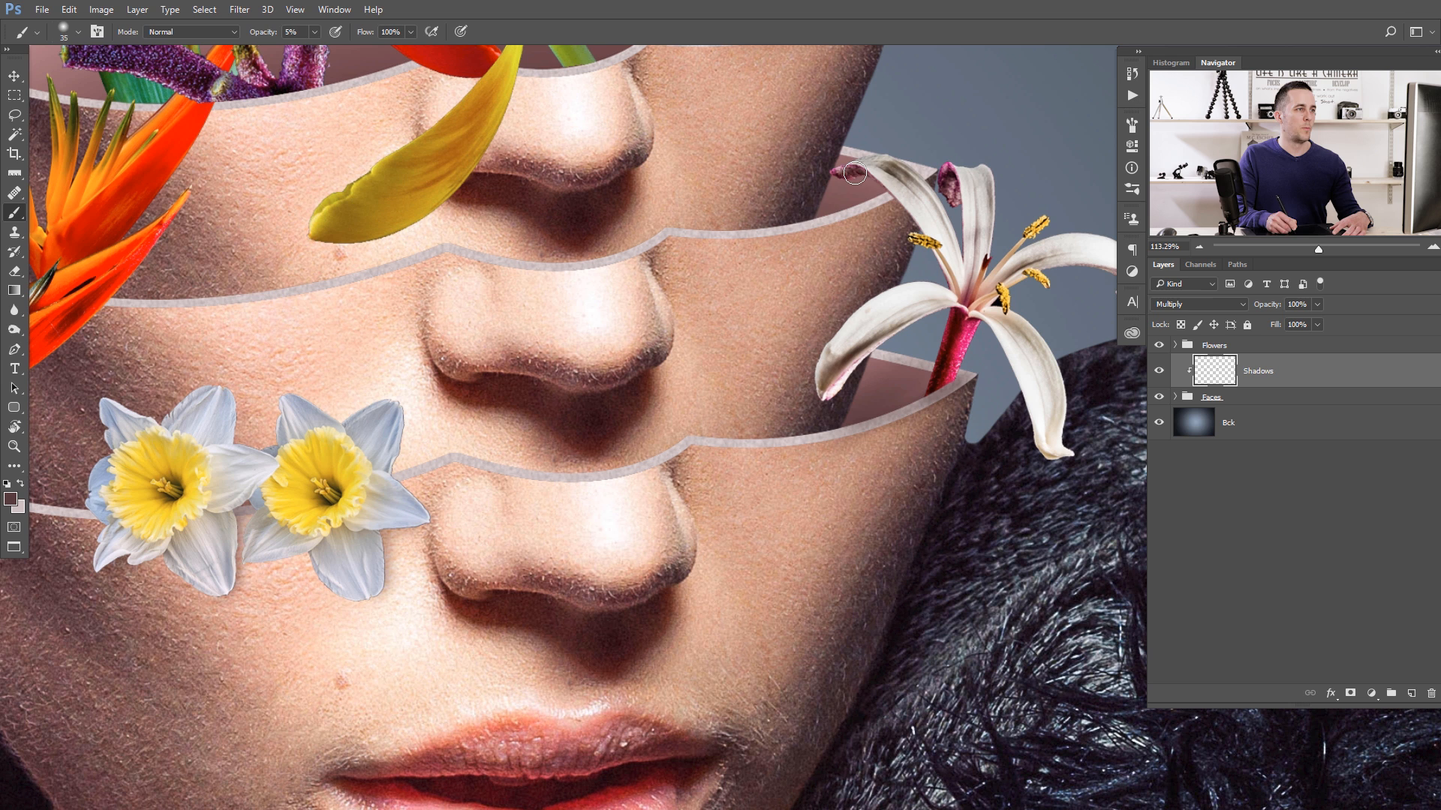
{"action": "key", "text": "bracketleft"}
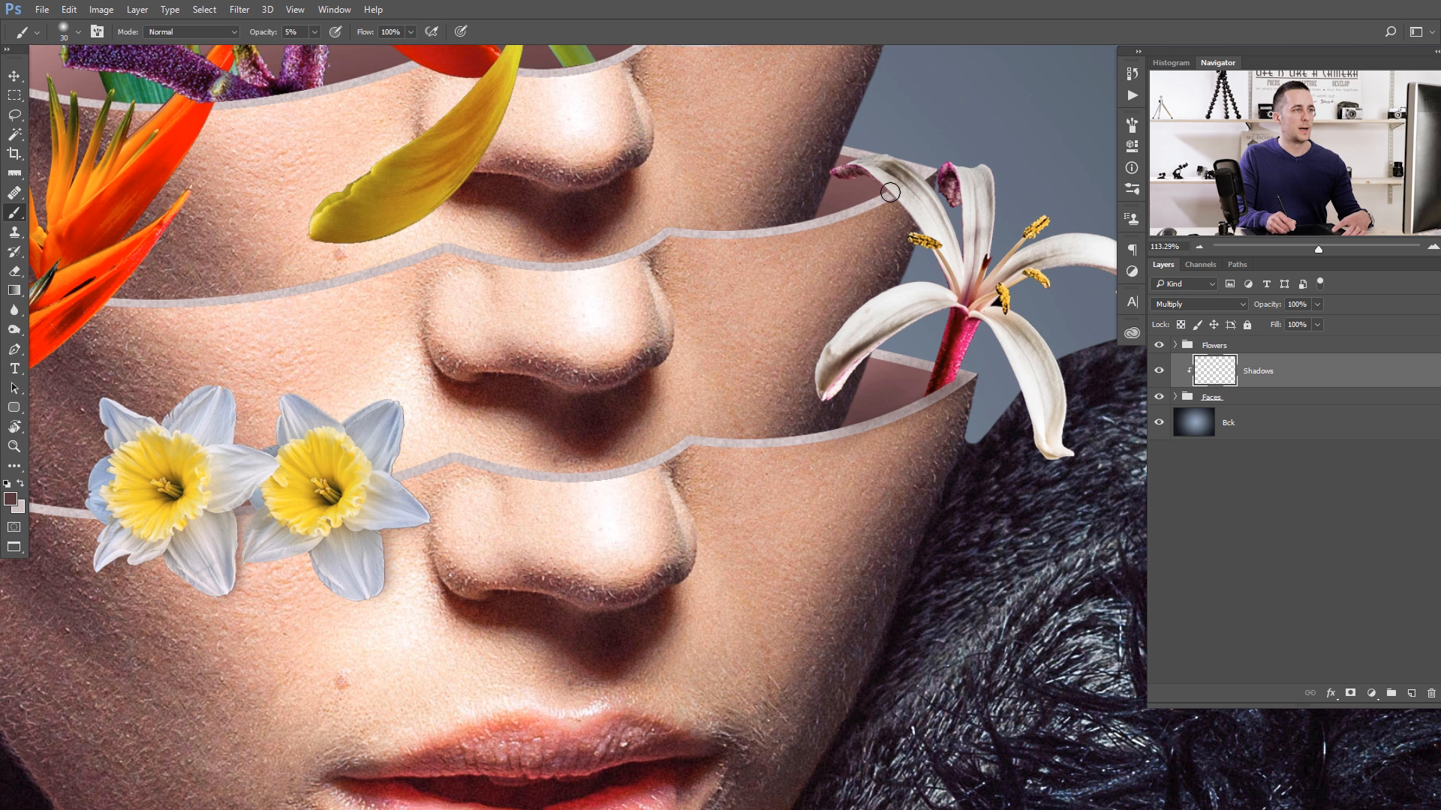
{"action": "key", "text": "bracketright"}
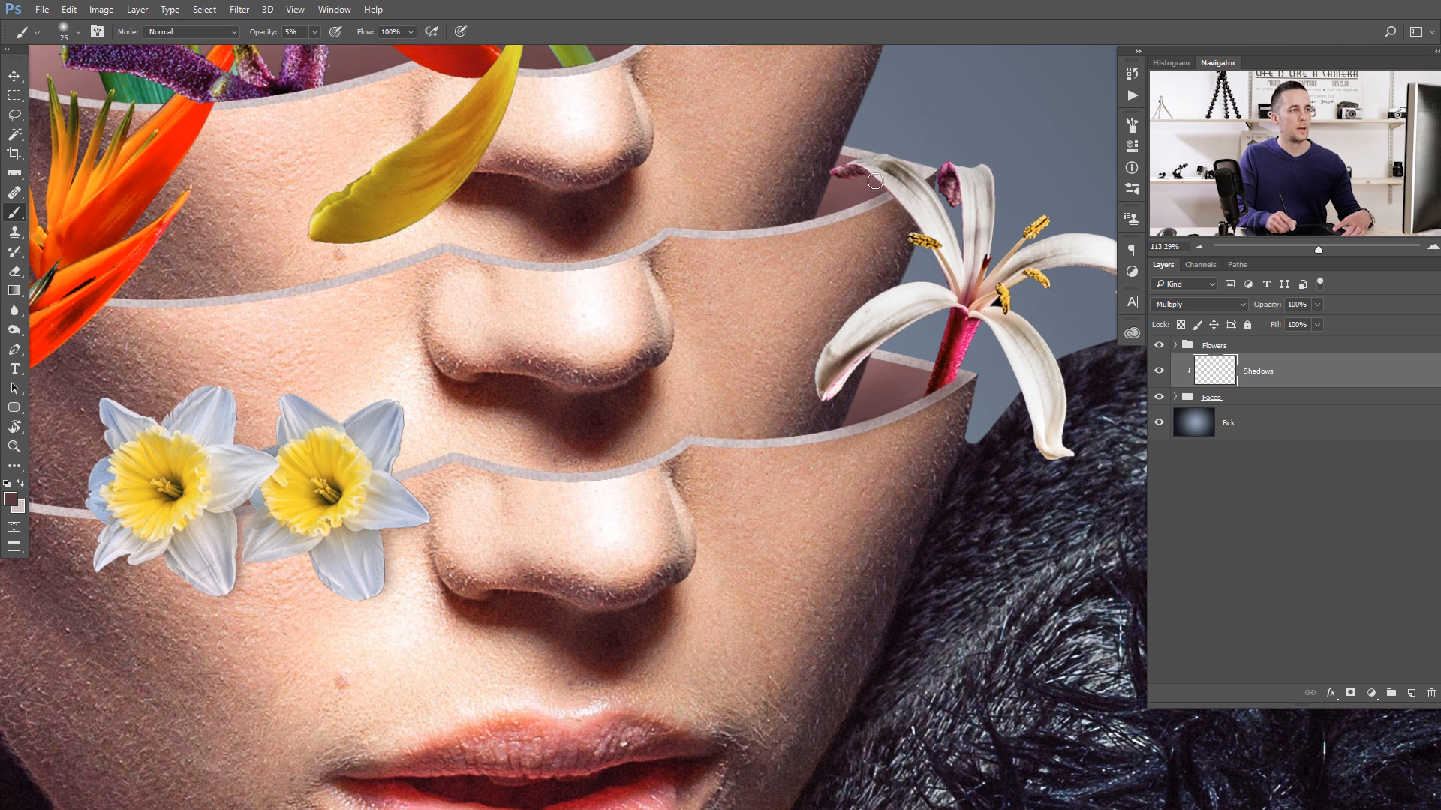
- Paint soft shadows on the upper faces beneath the purple stem and orange flowers, varying the brush between about 45 and 100 px
{"action": "left_click_drag", "start_coordinate": [661, 326], "coordinate": [662, 447]}
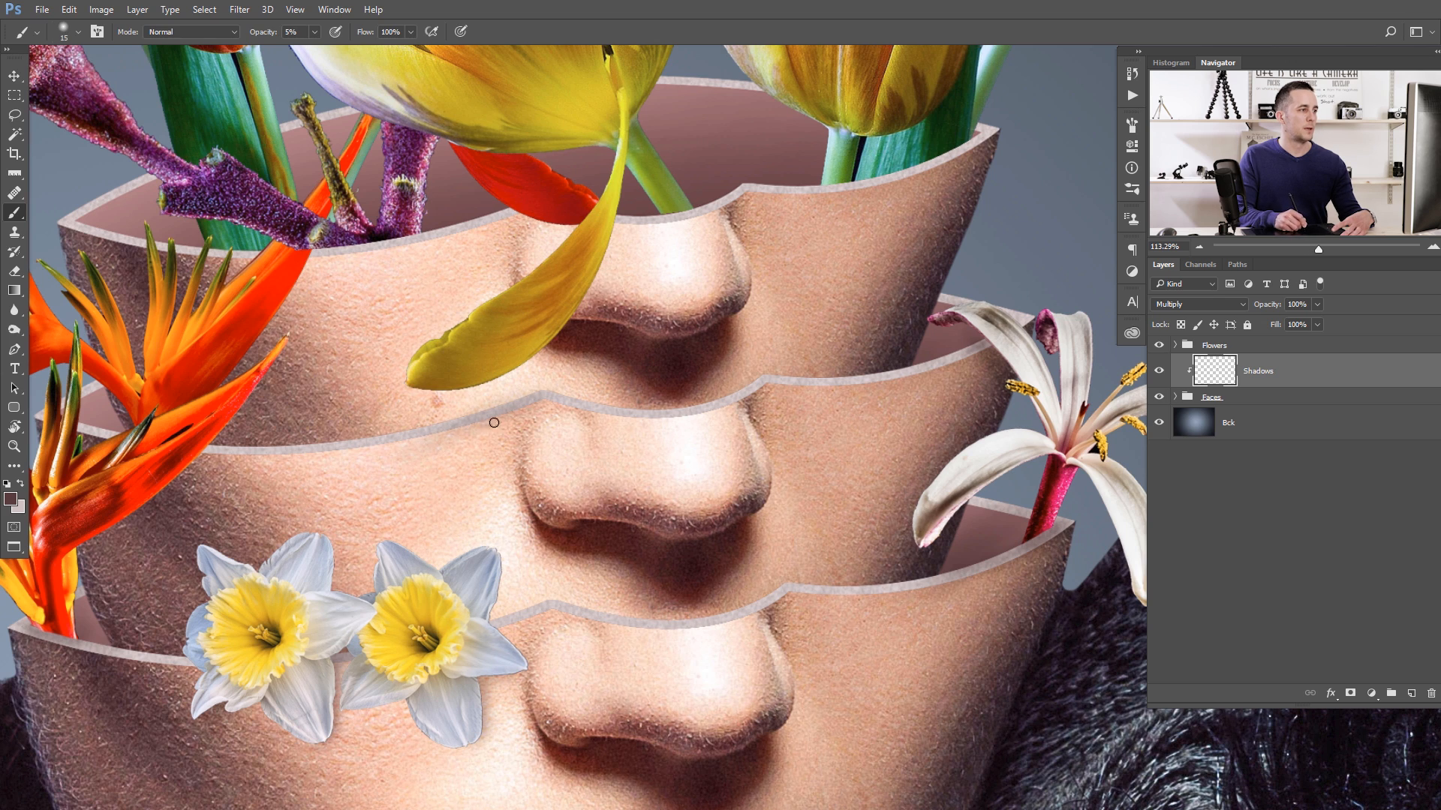
{"action": "mouse_move", "coordinate": [280, 431]}
{"action": "left_mouse_down"}
{"action": "mouse_move", "coordinate": [511, 502]}
{"action": "mouse_move", "coordinate": [534, 603]}
{"action": "left_mouse_up"}
{"action": "key", "text": "bracketright"}
{"action": "key", "text": "bracketright"}
{"action": "key", "text": "bracketright"}
{"action": "key", "text": "bracketright"}
{"action": "key", "text": "bracketright"}
{"action": "key", "text": "bracketright"}
{"action": "key", "text": "bracketright"}
{"action": "key", "text": "bracketright"}
{"action": "key", "text": "bracketright"}
{"action": "key", "text": "bracketright"}
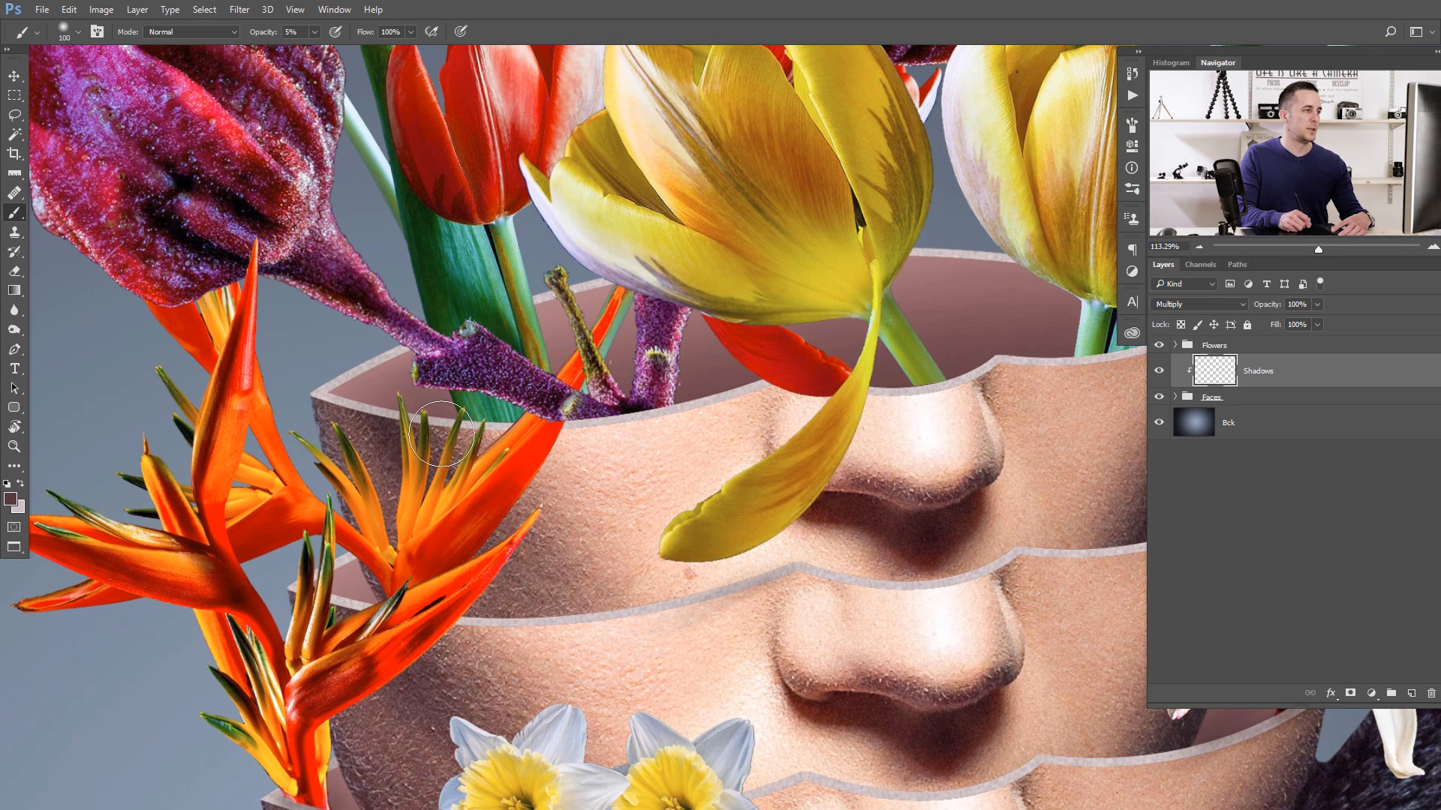
{"action": "key", "text": "bracketleft"}
{"action": "key", "text": "bracketleft"}
{"action": "key", "text": "bracketleft"}
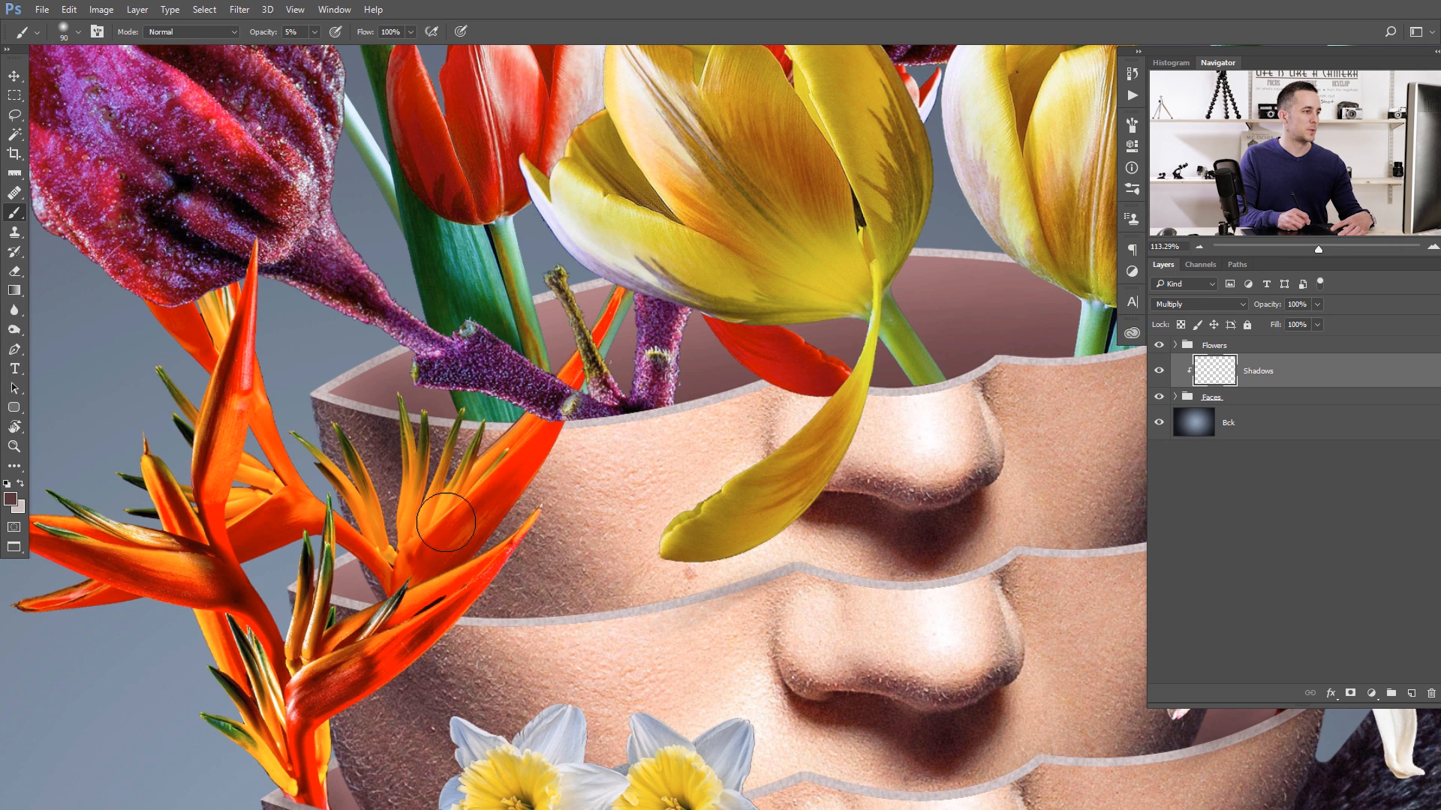
{"action": "key", "text": "bracketleft"}
{"action": "key", "text": "bracketleft"}
{"action": "key", "text": "bracketleft"}
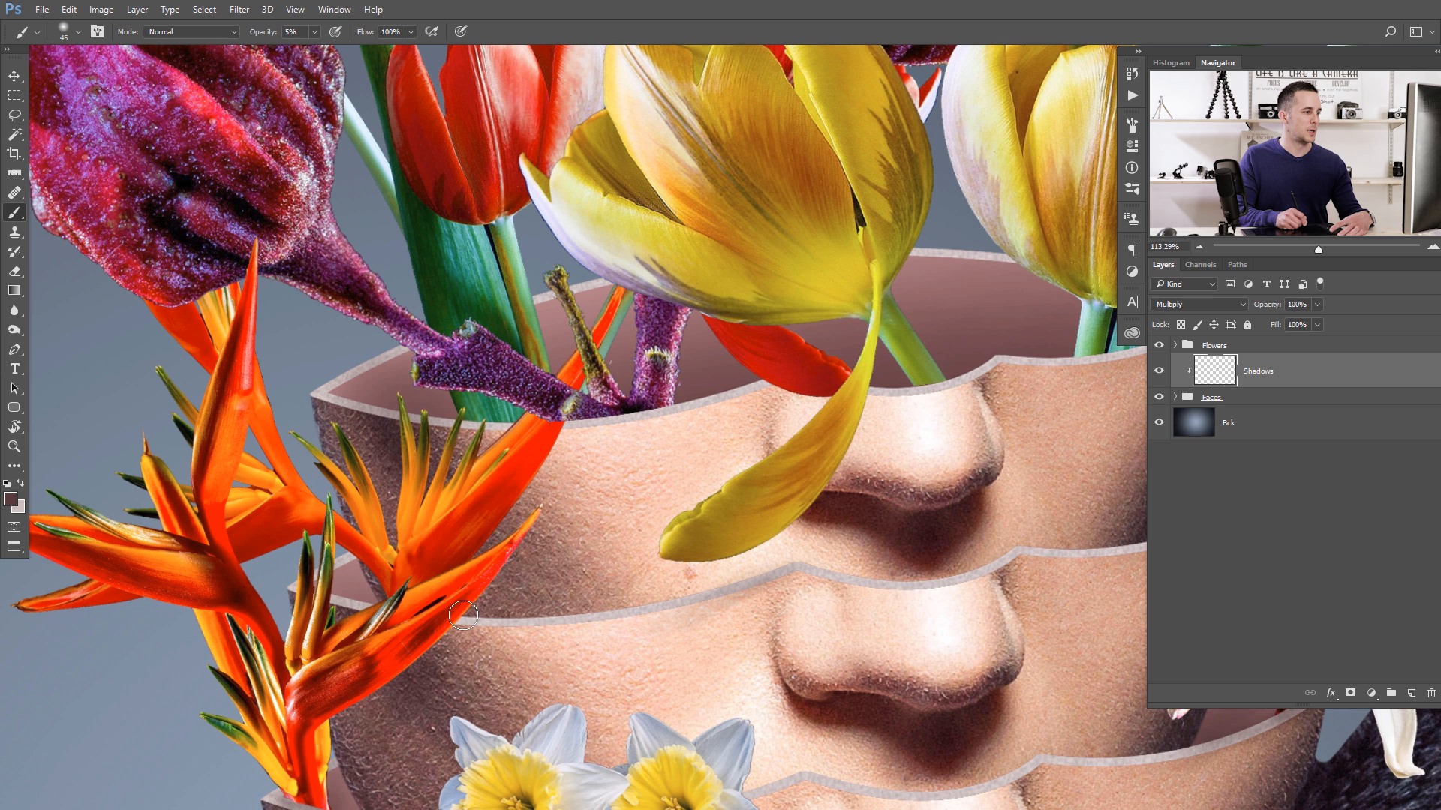
{"action": "left_click_drag", "start_coordinate": [486, 381], "coordinate": [464, 544]}
{"action": "key", "text": "bracketright"}
- Paint soft shadows in the top opening around the green leaf and yellow tulip stem with a 45 to 80 px brush
{"action": "mouse_move", "coordinate": [713, 487]}
{"action": "left_mouse_down"}
{"action": "mouse_move", "coordinate": [597, 494]}
{"action": "mouse_move", "coordinate": [395, 563]}
{"action": "mouse_move", "coordinate": [260, 556]}
{"action": "left_mouse_up"}
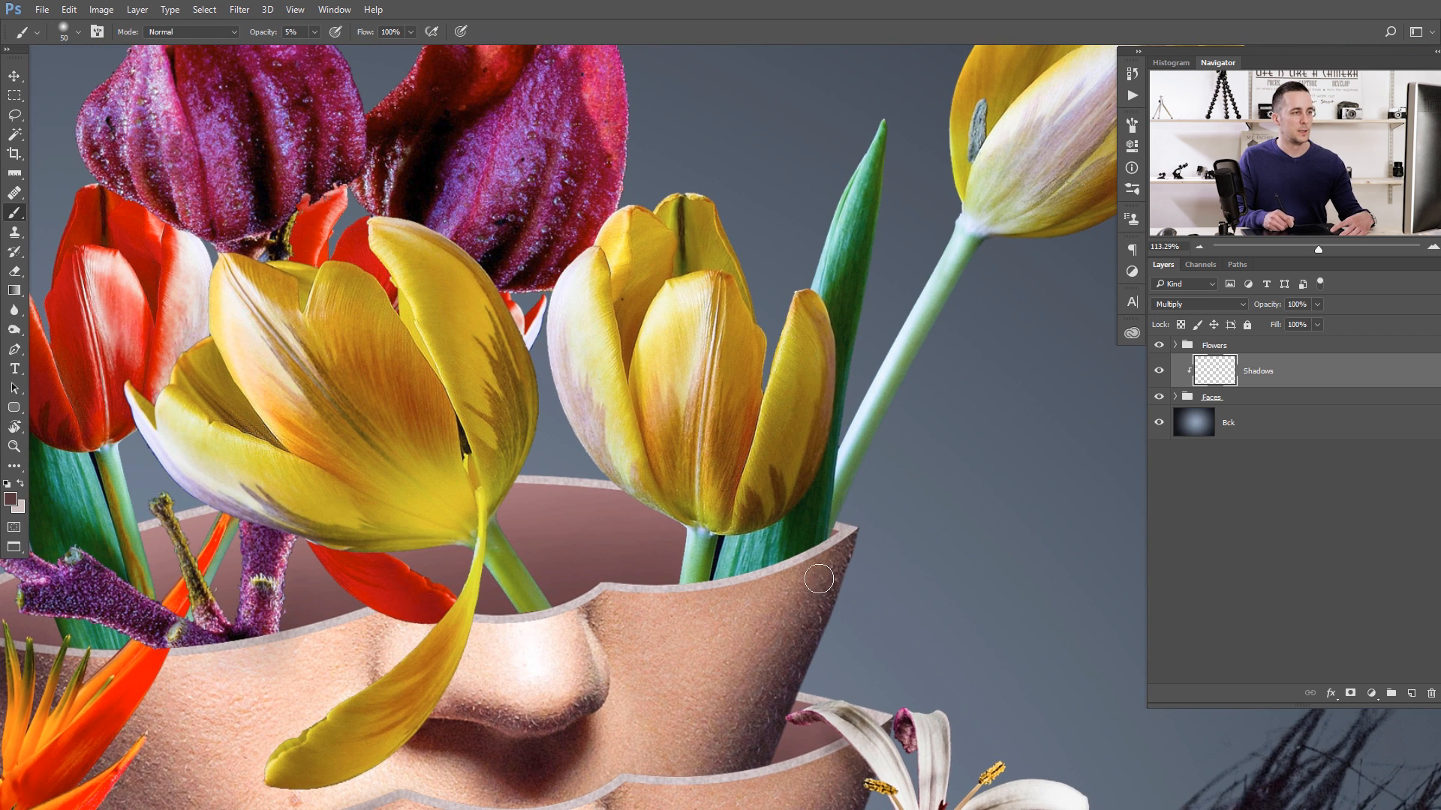
{"action": "key", "text": "bracketleft"}
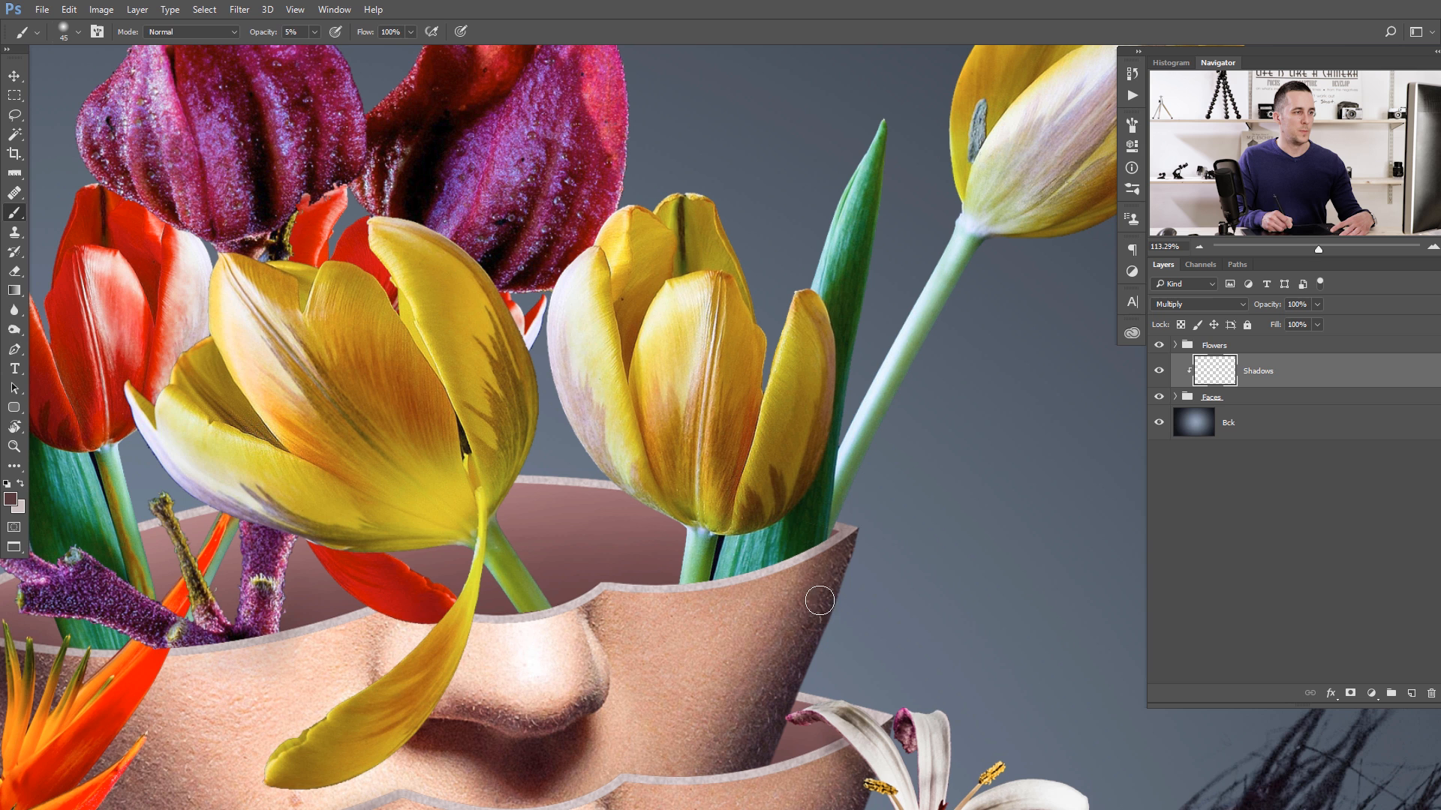
{"action": "key", "text": "bracketright"}
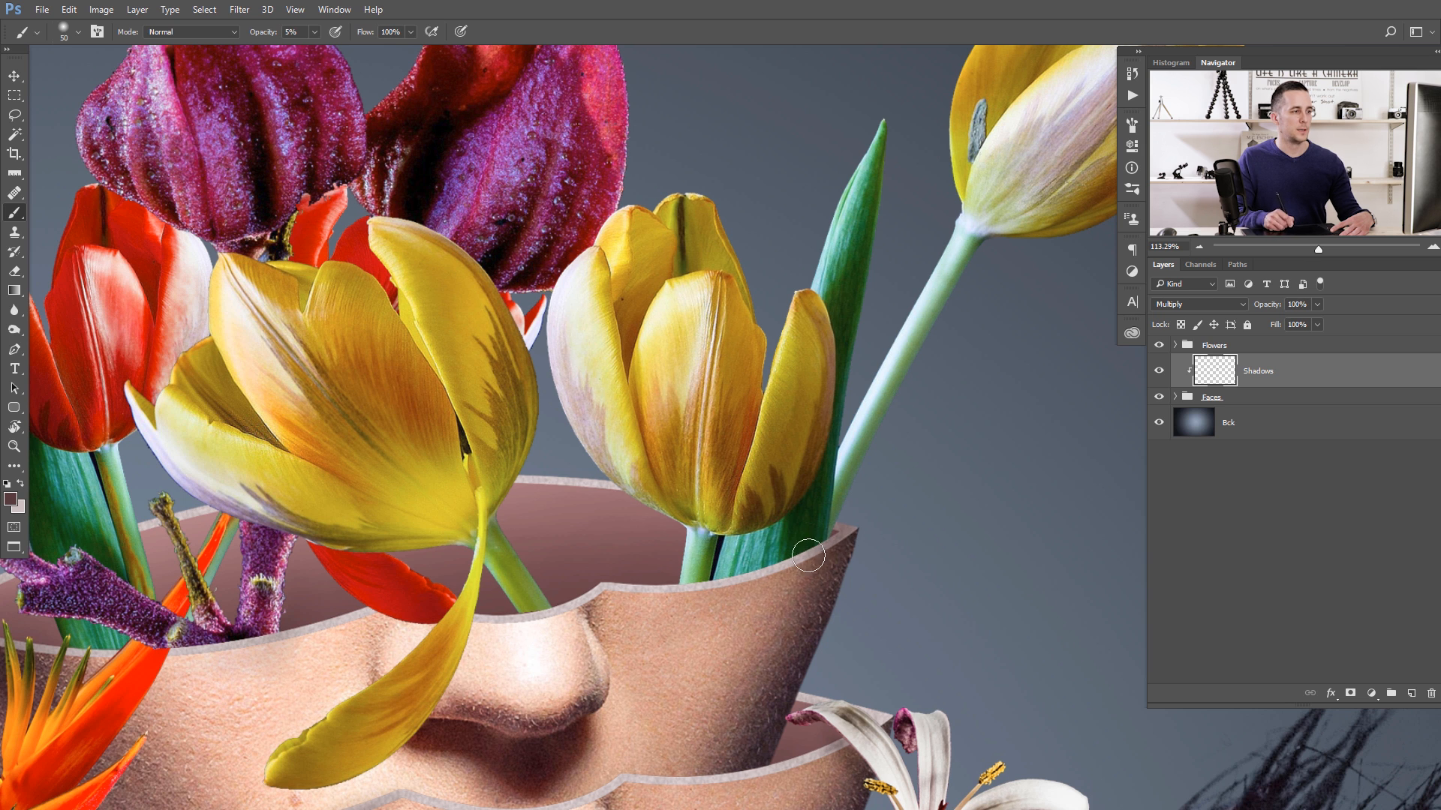
{"action": "key", "text": "bracketright"}
{"action": "key", "text": "bracketright"}
{"action": "key", "text": "bracketright"}
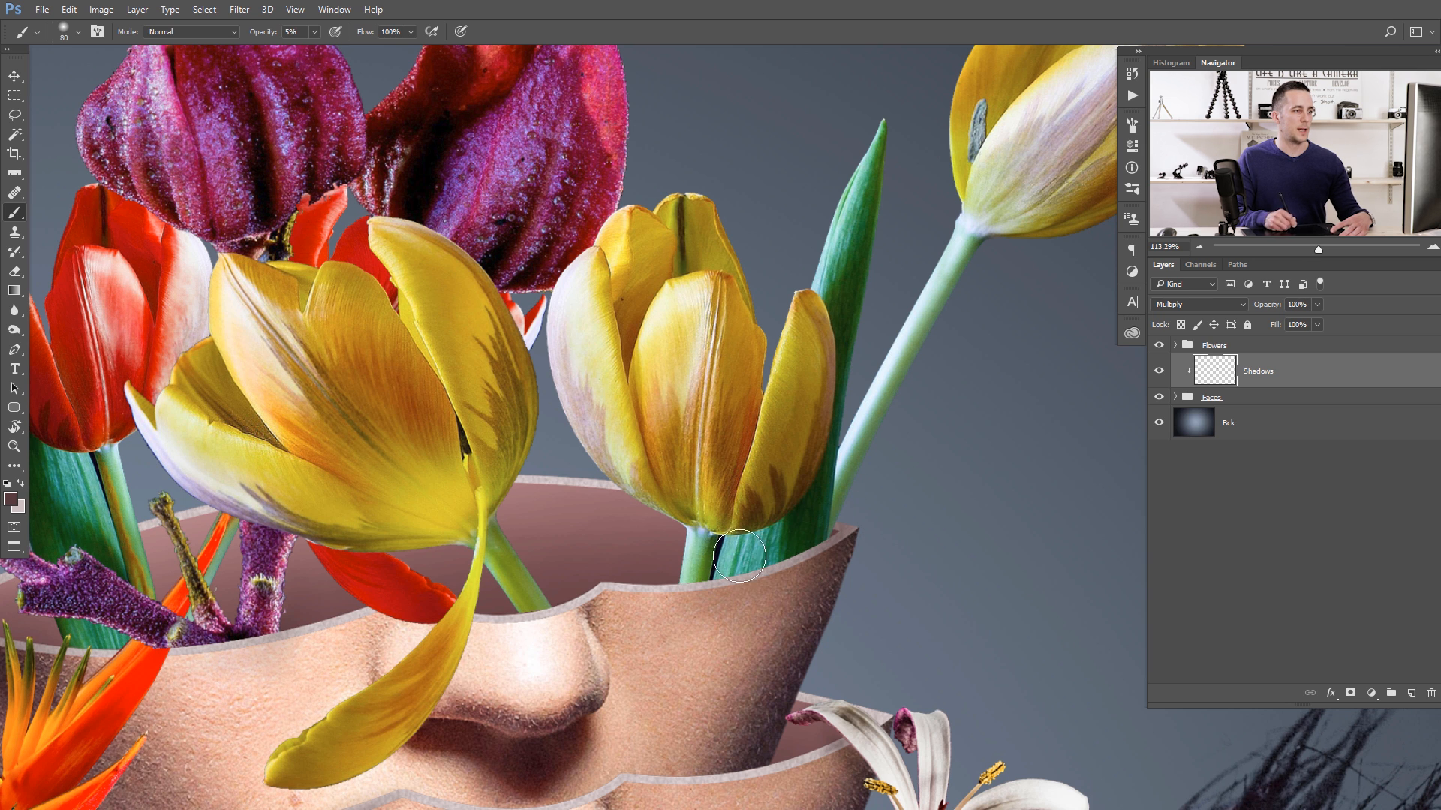
{"action": "key", "text": "bracketleft"}
{"action": "scroll", "coordinate": [498, 533], "scroll_direction": "down", "scroll_amount": 5}
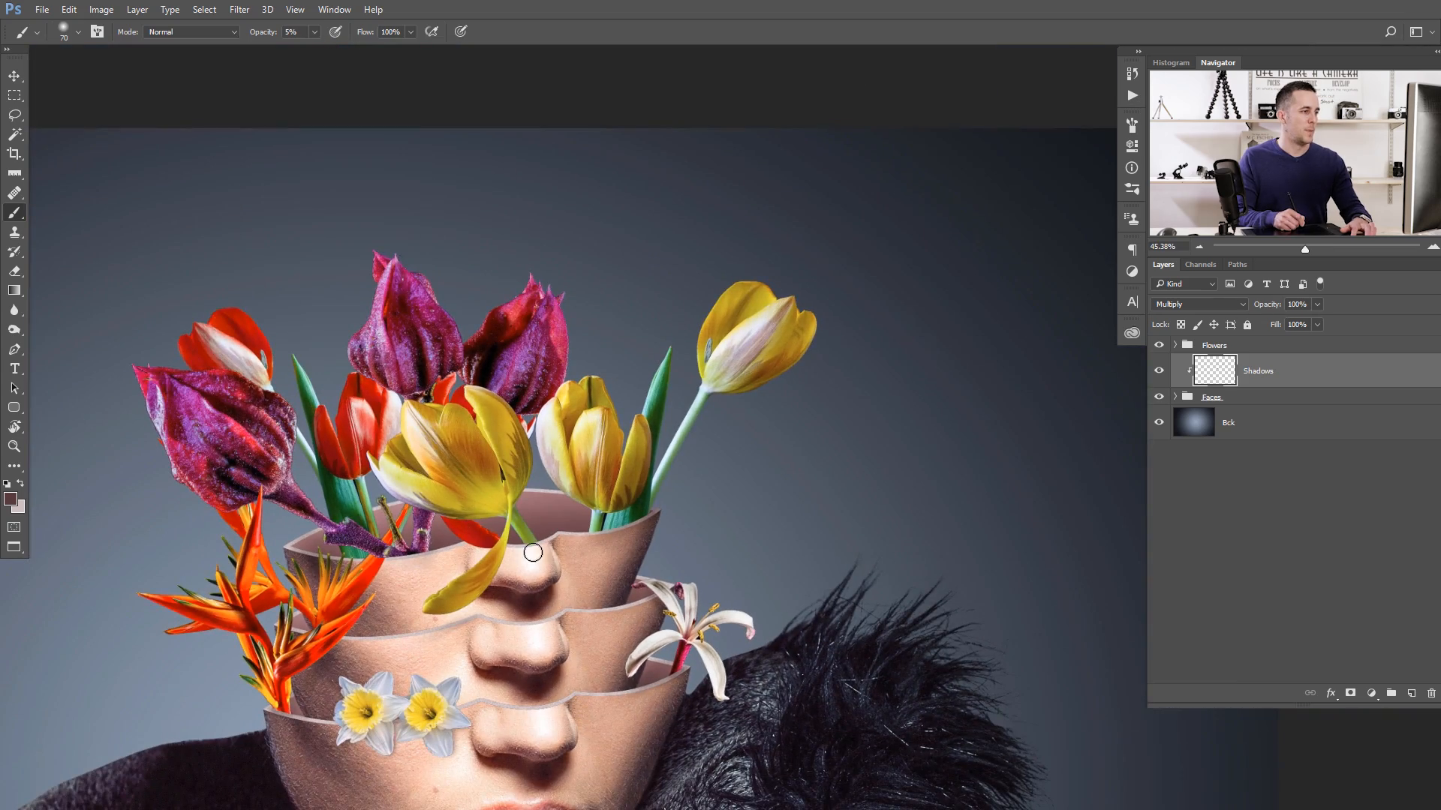
- Refine the painted shadows across the stacked faces with a soft brush of 60 to 70 px
{"action": "scroll", "coordinate": [528, 613], "scroll_direction": "up", "scroll_amount": 3}
{"action": "key", "text": "bracketright"}
{"action": "key", "text": "bracketright"}
{"action": "key", "text": "bracketleft"}
{"action": "key", "text": "bracketleft"}
{"action": "left_click_drag", "start_coordinate": [505, 680], "coordinate": [541, 442]}
{"action": "key", "text": "bracketleft"}
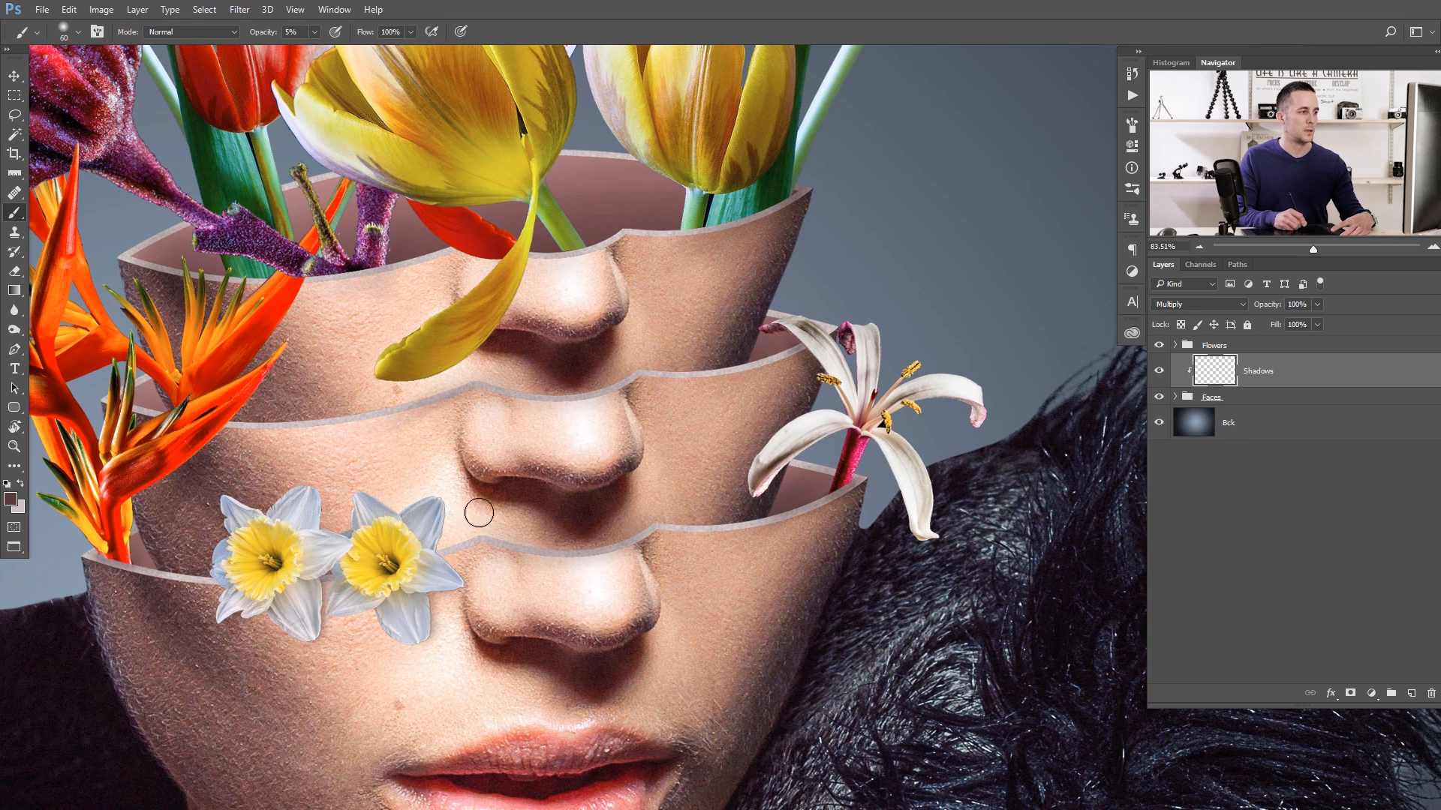
{"action": "key", "text": "bracketright"}
{"action": "mouse_move", "coordinate": [707, 523]}
{"action": "left_mouse_down"}
{"action": "mouse_move", "coordinate": [670, 520]}
{"action": "mouse_move", "coordinate": [726, 442]}
{"action": "left_mouse_up"}
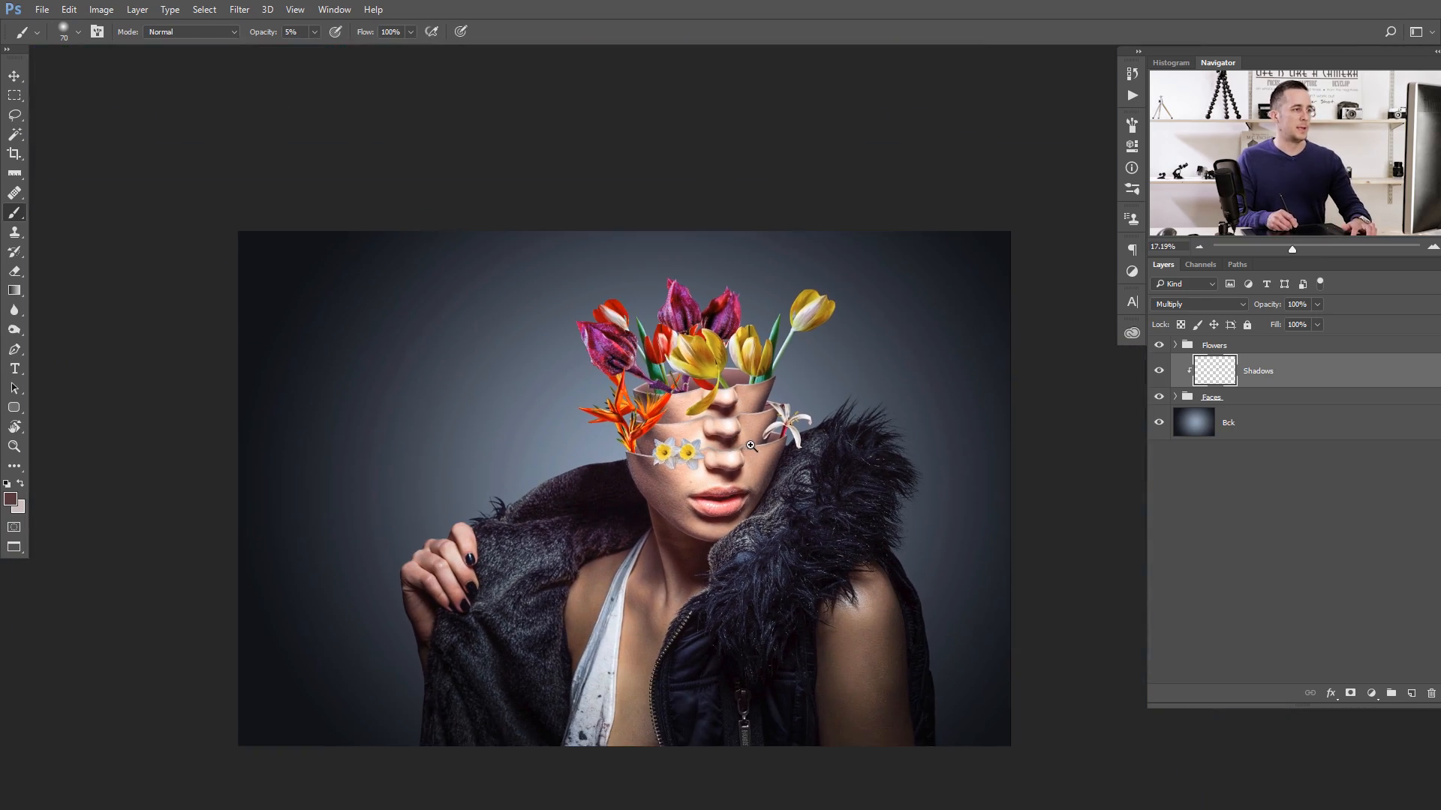
- Stamp all visible layers into a new merged layer above the Flowers group
{"action": "scroll", "coordinate": [726, 442], "scroll_direction": "up", "scroll_amount": 1}
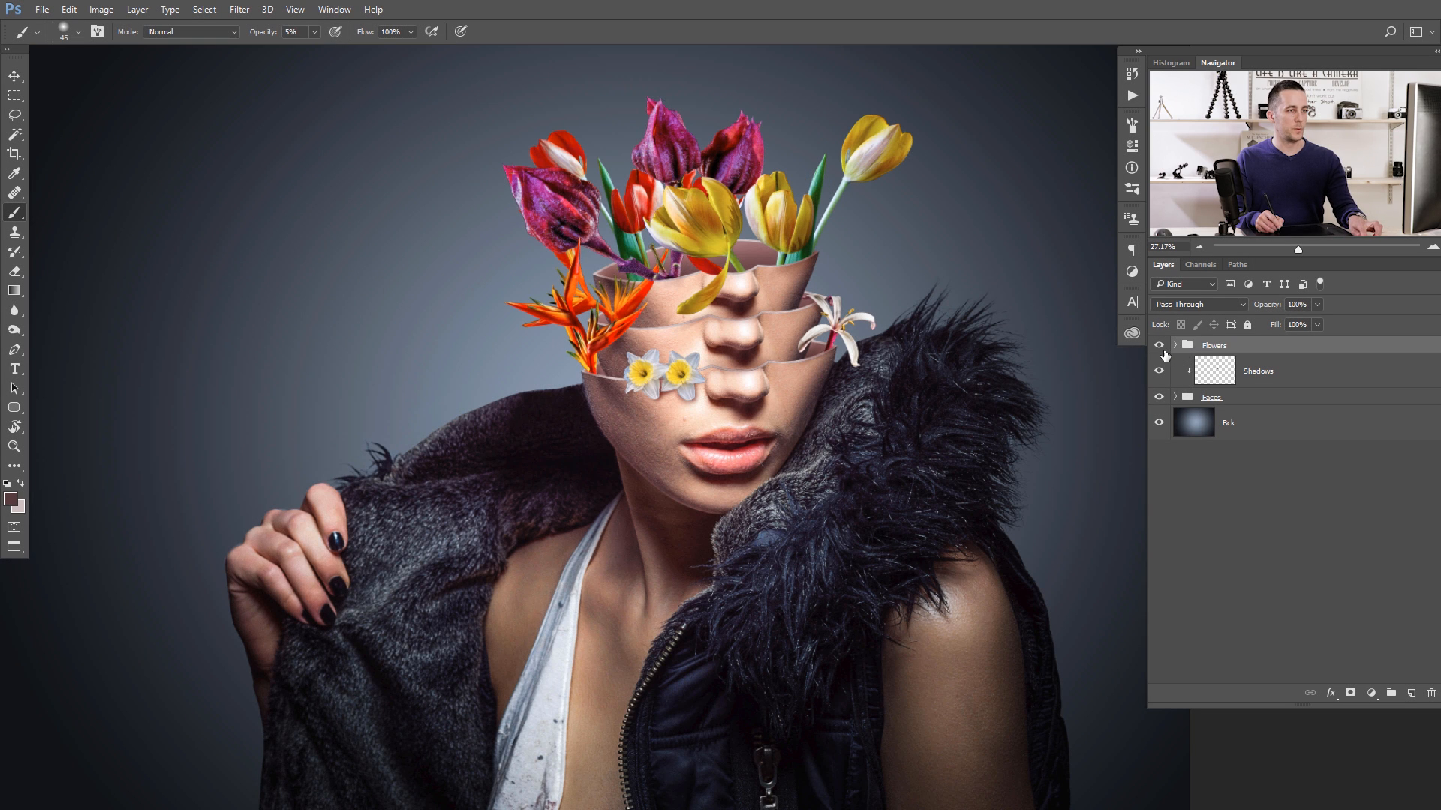
{"action": "key", "text": "ctrl+shift+alt+e"}
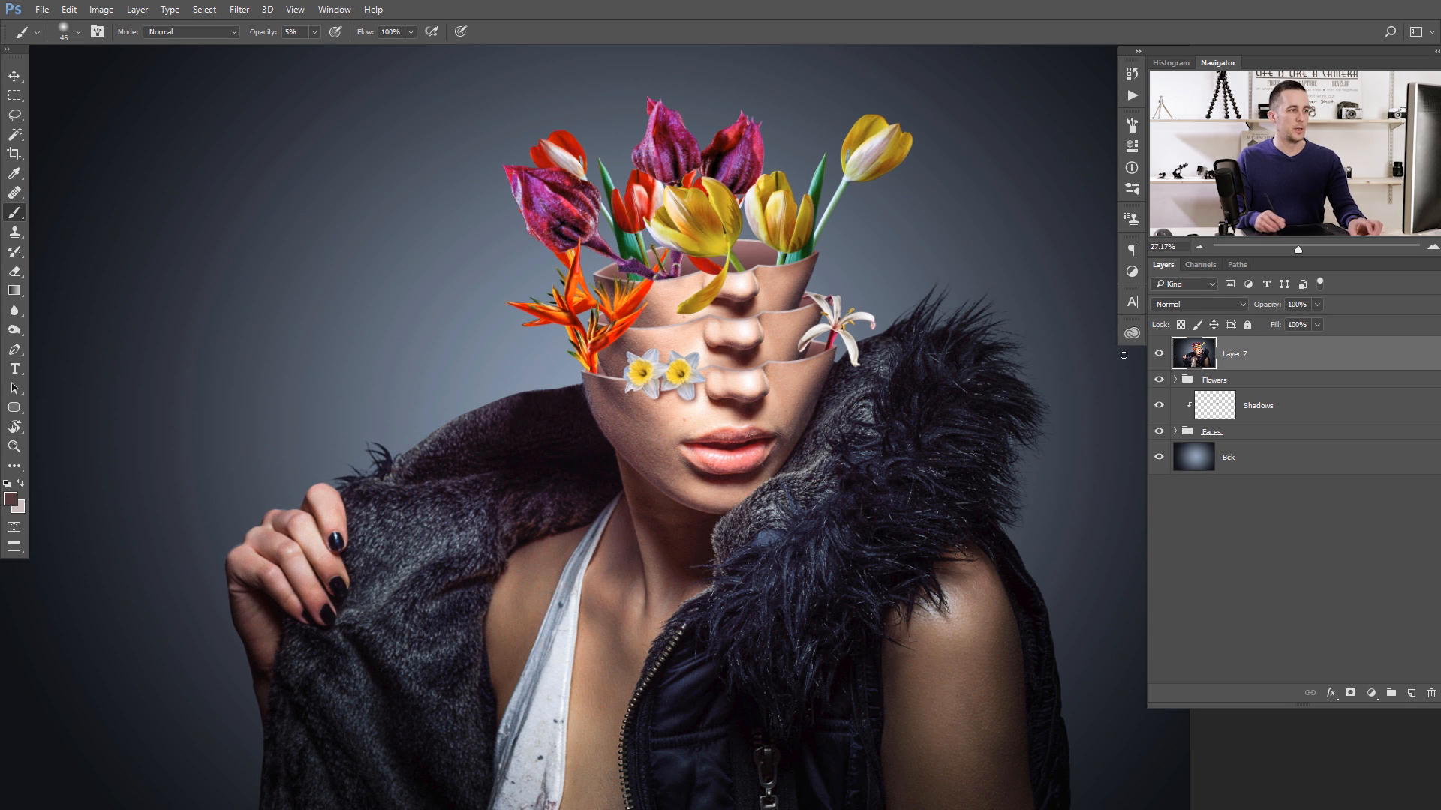
{"action": "scroll", "coordinate": [911, 373], "scroll_direction": "down", "scroll_amount": 2}
{"action": "scroll", "coordinate": [911, 372], "scroll_direction": "down", "scroll_amount": 3}
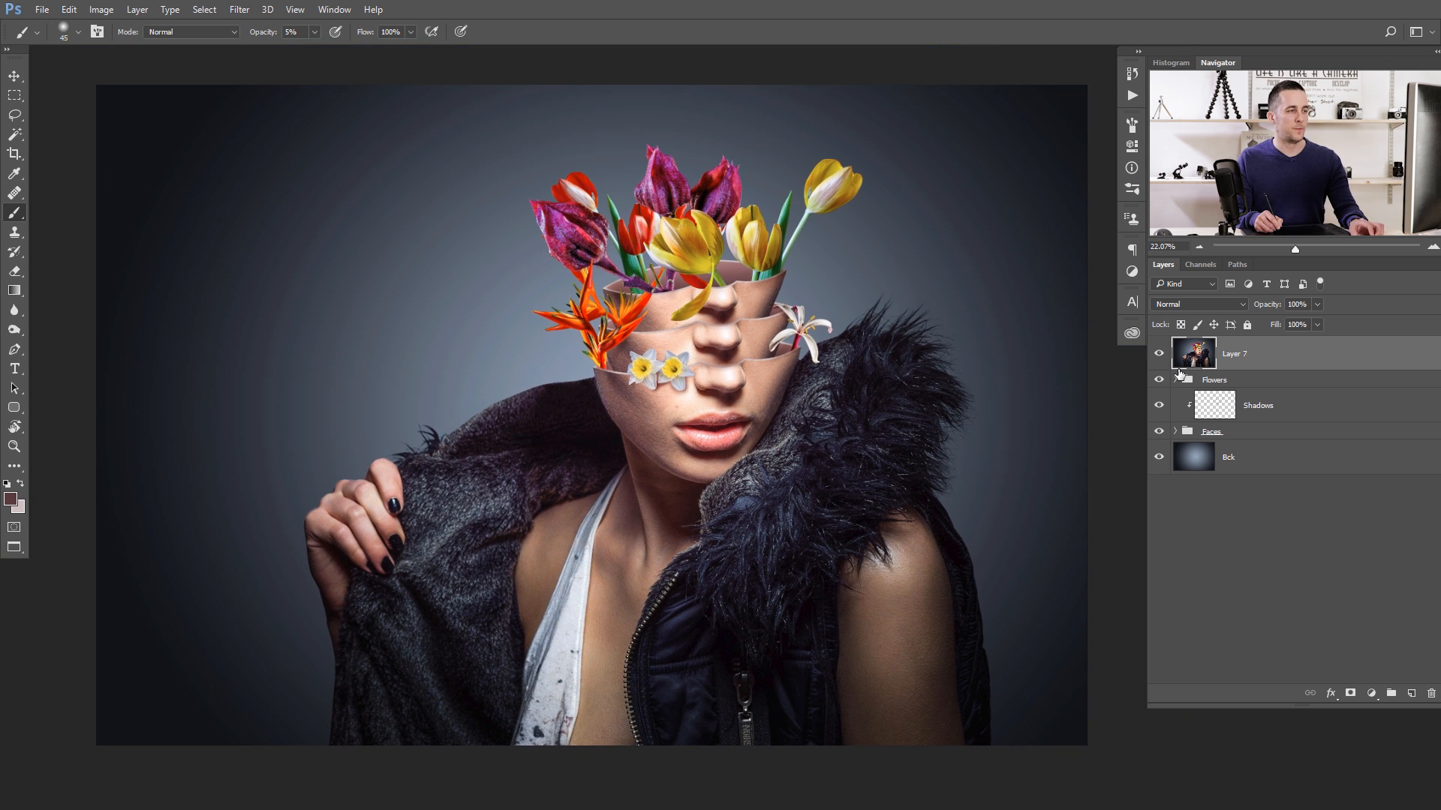
- Start a Camera Raw adjustment on the merged layer with Temperature -8, Tint -6, Contrast +18, Clarity +5 and Vibrance +12
{"action": "left_click", "coordinate": [239, 9]}
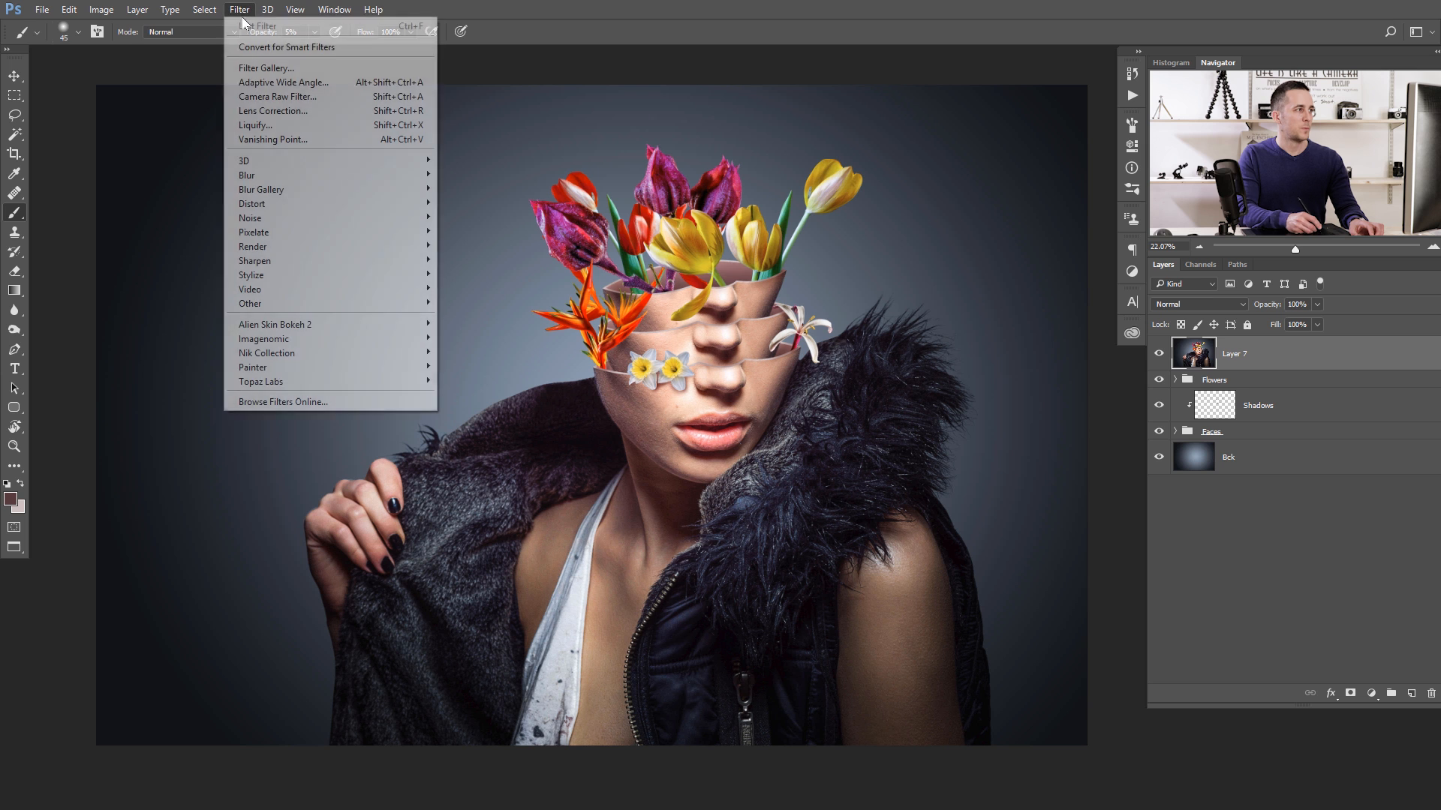
{"action": "left_click", "coordinate": [280, 110]}
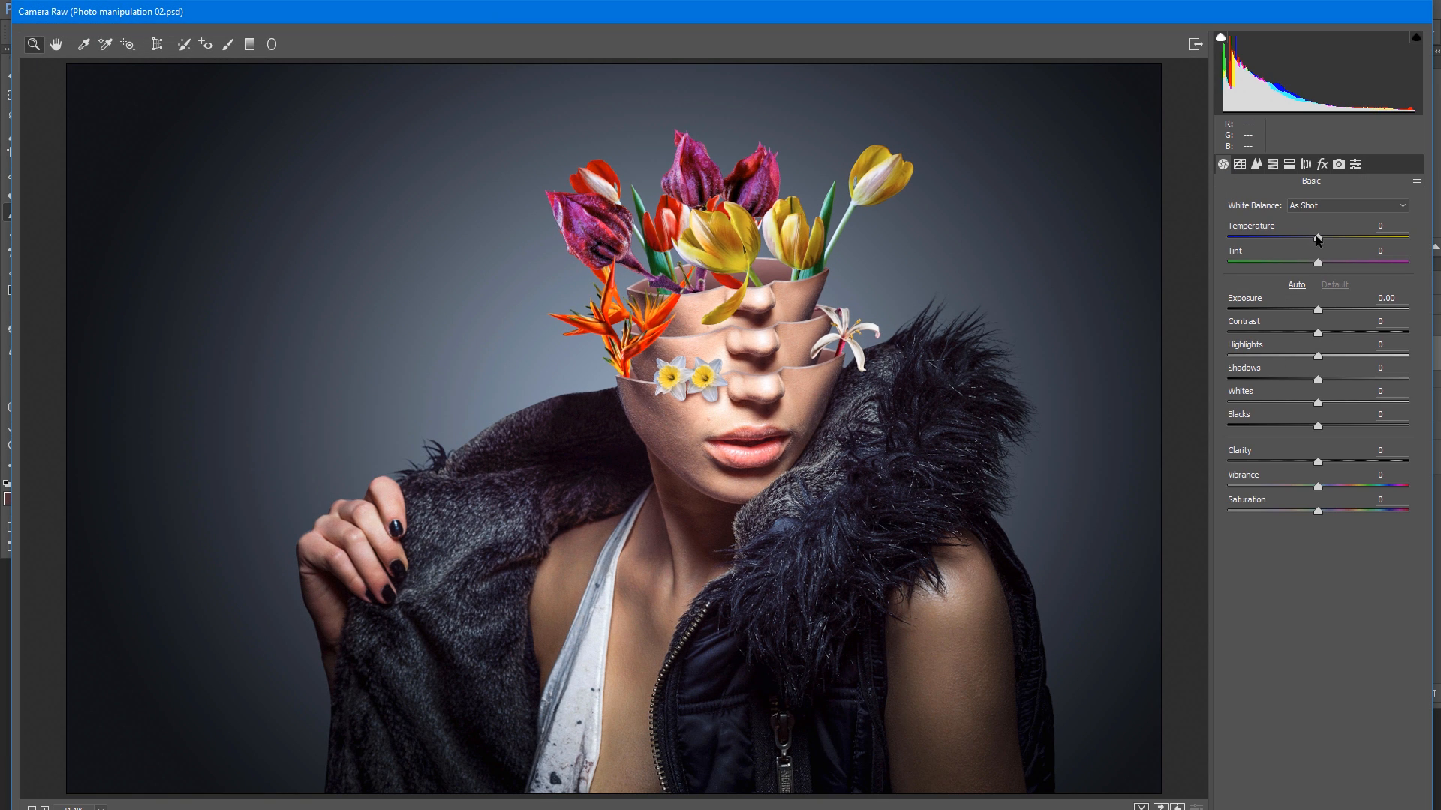
{"action": "left_click_drag", "start_coordinate": [1315, 237], "coordinate": [1314, 264]}
{"action": "left_click_drag", "start_coordinate": [1323, 331], "coordinate": [1335, 330]}
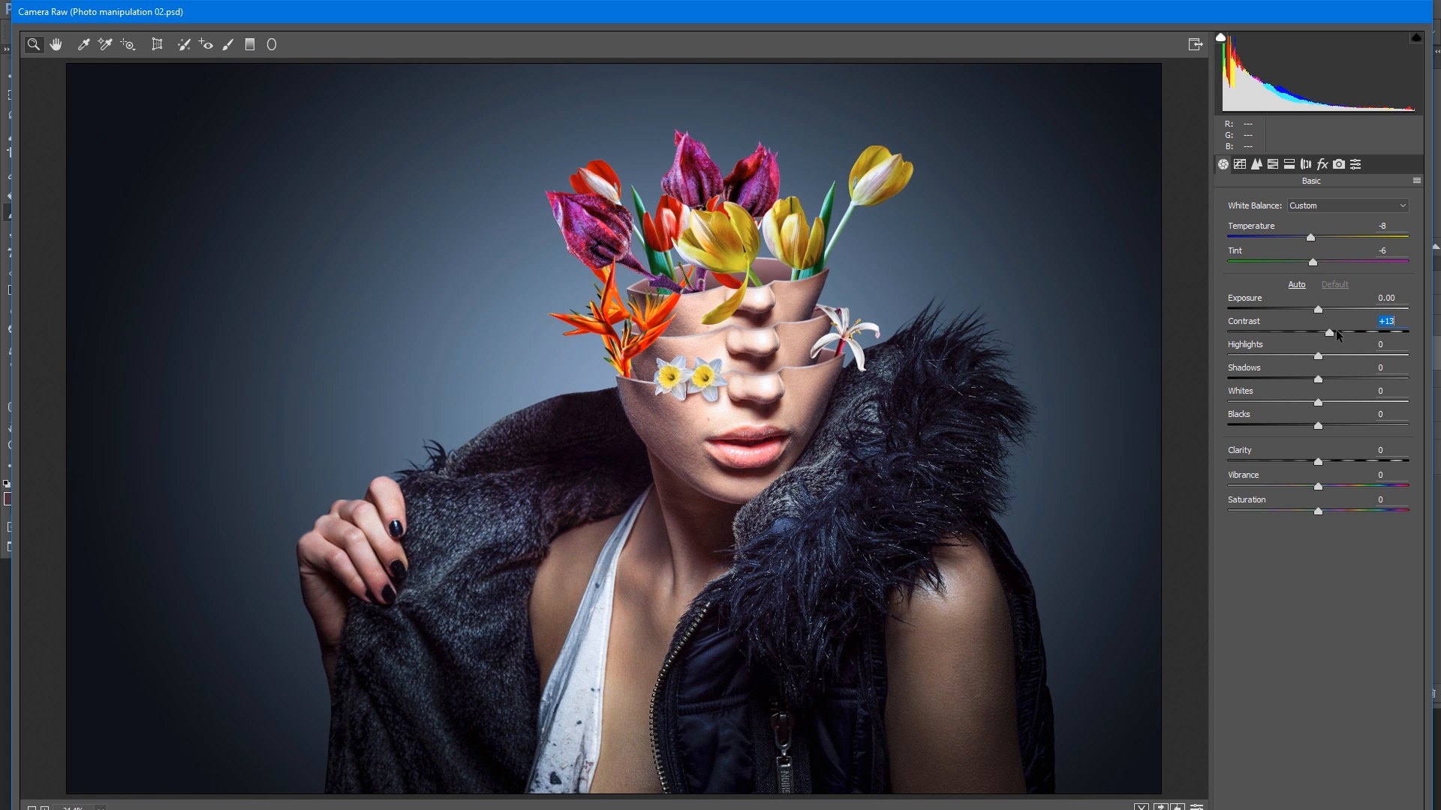
{"action": "left_click_drag", "start_coordinate": [1318, 460], "coordinate": [1322, 461]}
{"action": "left_click_drag", "start_coordinate": [1327, 492], "coordinate": [1329, 493]}
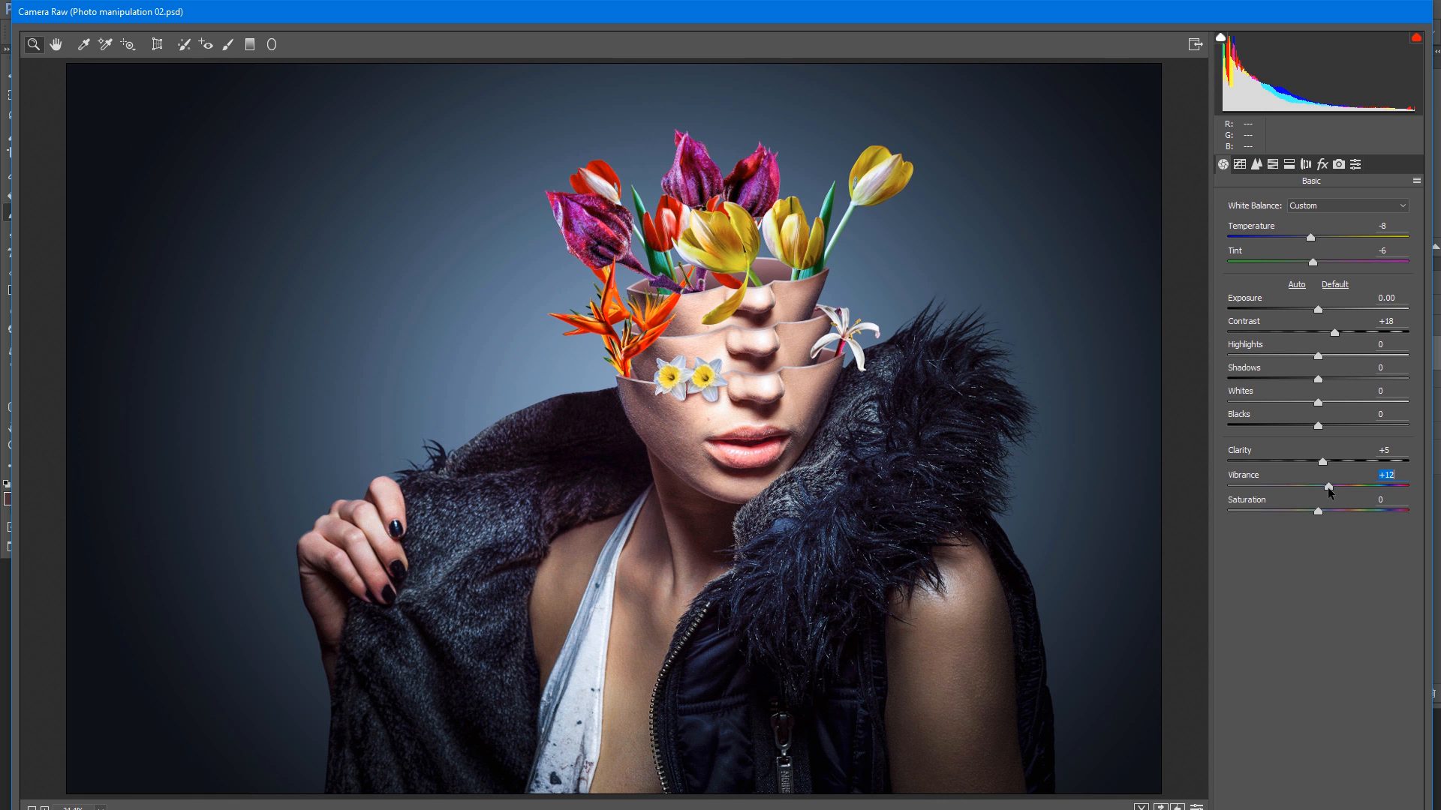
- Raise the Dehaze amount slightly and try a slight negative post-crop vignette
{"action": "left_click", "coordinate": [1321, 166]}
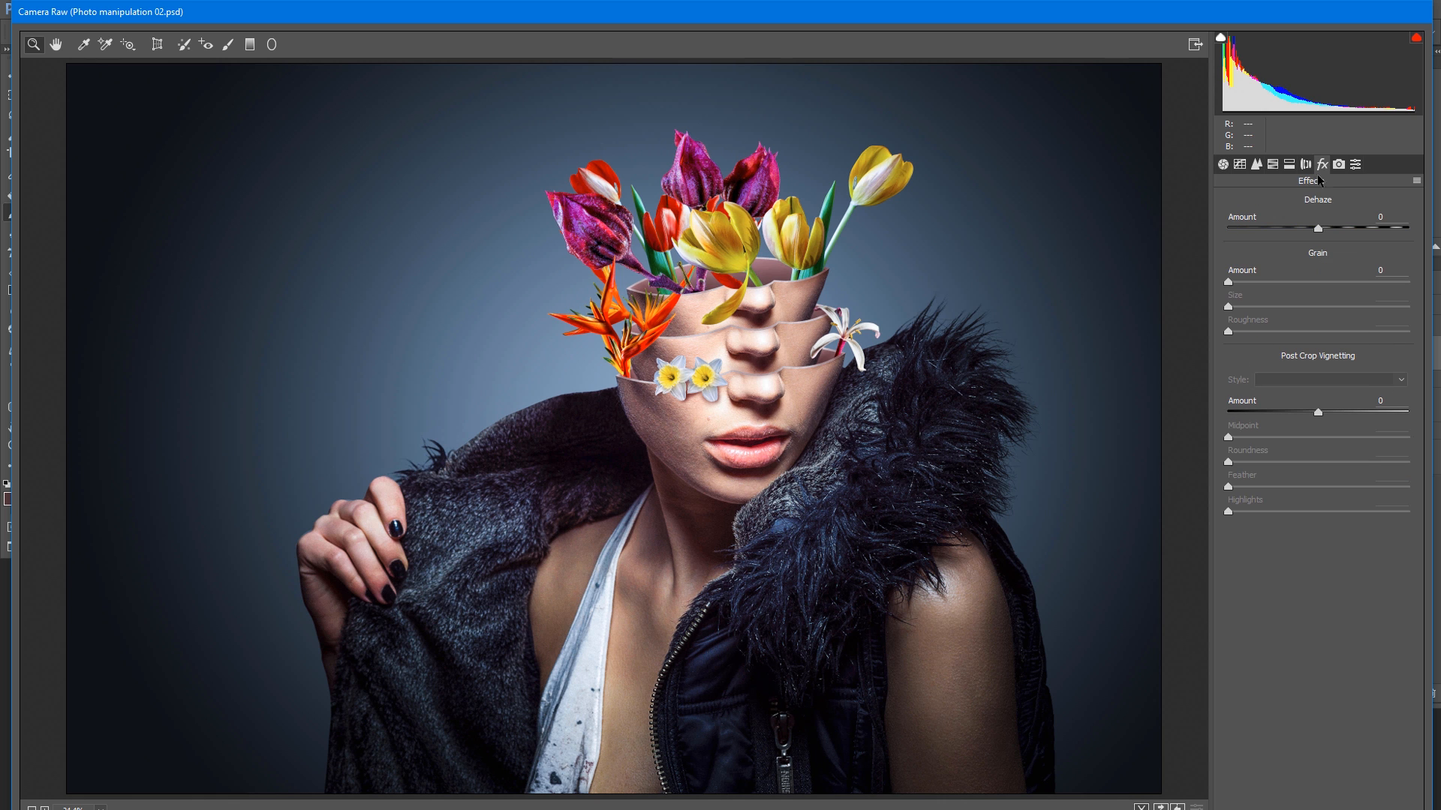
{"action": "left_click_drag", "start_coordinate": [1322, 234], "coordinate": [1325, 234]}
{"action": "left_click_drag", "start_coordinate": [1318, 412], "coordinate": [1306, 414]}
{"action": "double_click", "coordinate": [1306, 412]}
- Split-tone the image with highlights at hue 53, saturation 14 and shadows at hue 221, saturation 7
{"action": "left_click", "coordinate": [1290, 169]}
{"action": "left_click_drag", "start_coordinate": [1231, 222], "coordinate": [1255, 249]}
{"action": "left_click", "coordinate": [1341, 339]}
{"action": "left_click_drag", "start_coordinate": [1230, 366], "coordinate": [1244, 366]}
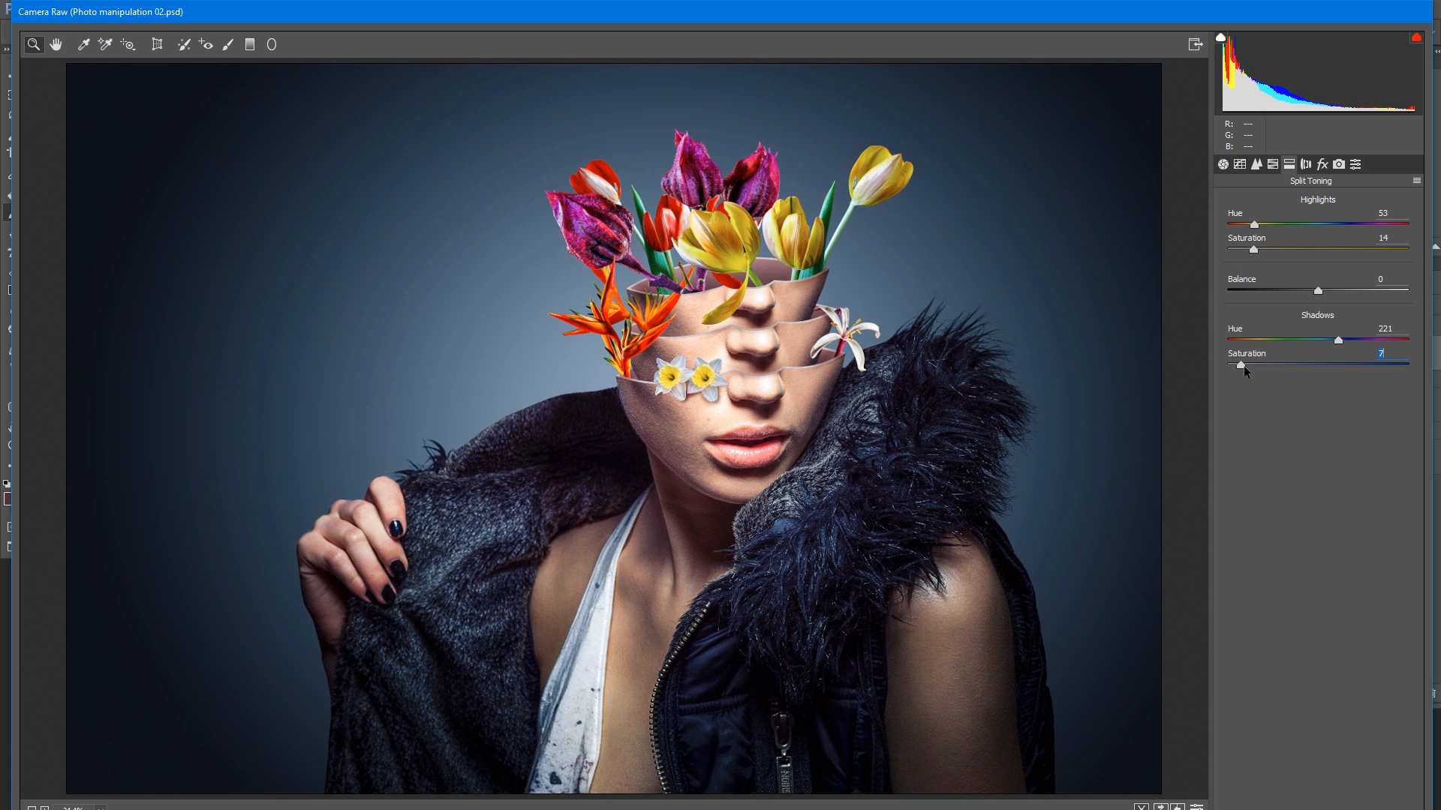
- Set the sharpening amount to 78 and the radius to 1.0
{"action": "left_click", "coordinate": [1257, 165]}
{"action": "mouse_move", "coordinate": [1243, 232]}
{"action": "left_mouse_down"}
{"action": "mouse_move", "coordinate": [1270, 233]}
{"action": "mouse_move", "coordinate": [1231, 234]}
{"action": "mouse_move", "coordinate": [1363, 237]}
{"action": "mouse_move", "coordinate": [1260, 252]}
{"action": "left_mouse_up"}
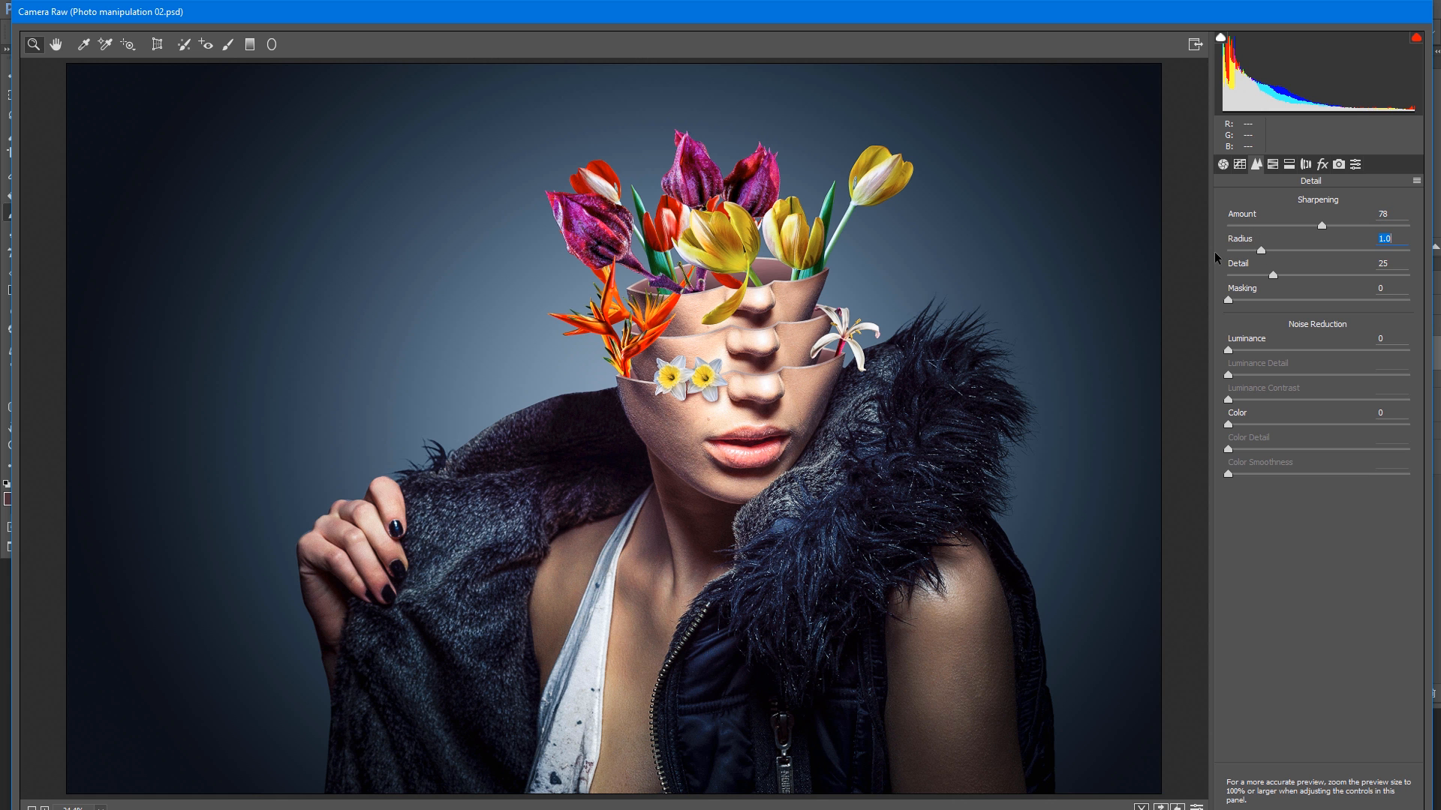
- Compare the graded image with the original and apply the Camera Raw adjustments
{"action": "key", "text": "p"}
{"action": "key", "text": "p"}
{"action": "key", "text": "p"}
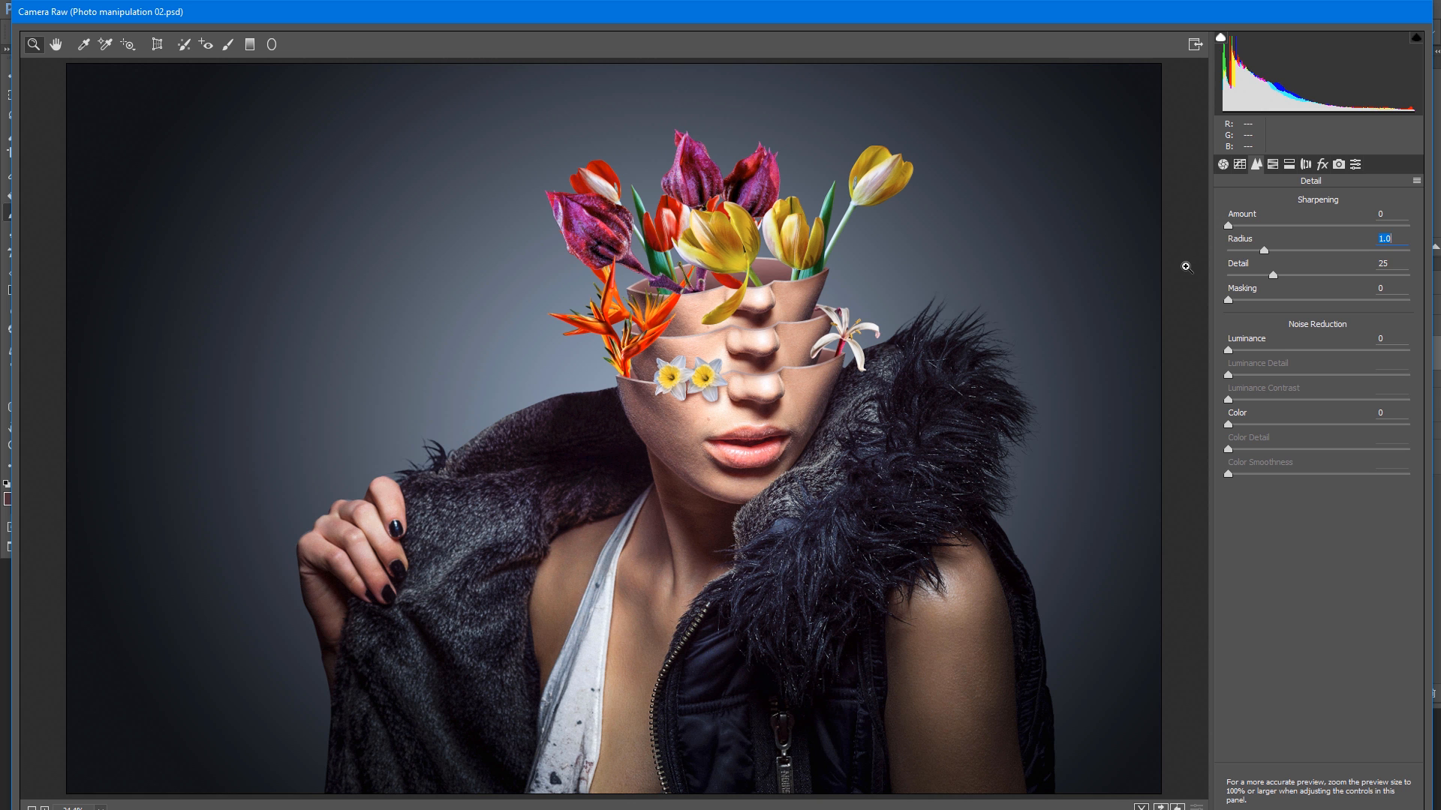
{"action": "key", "text": "p"}
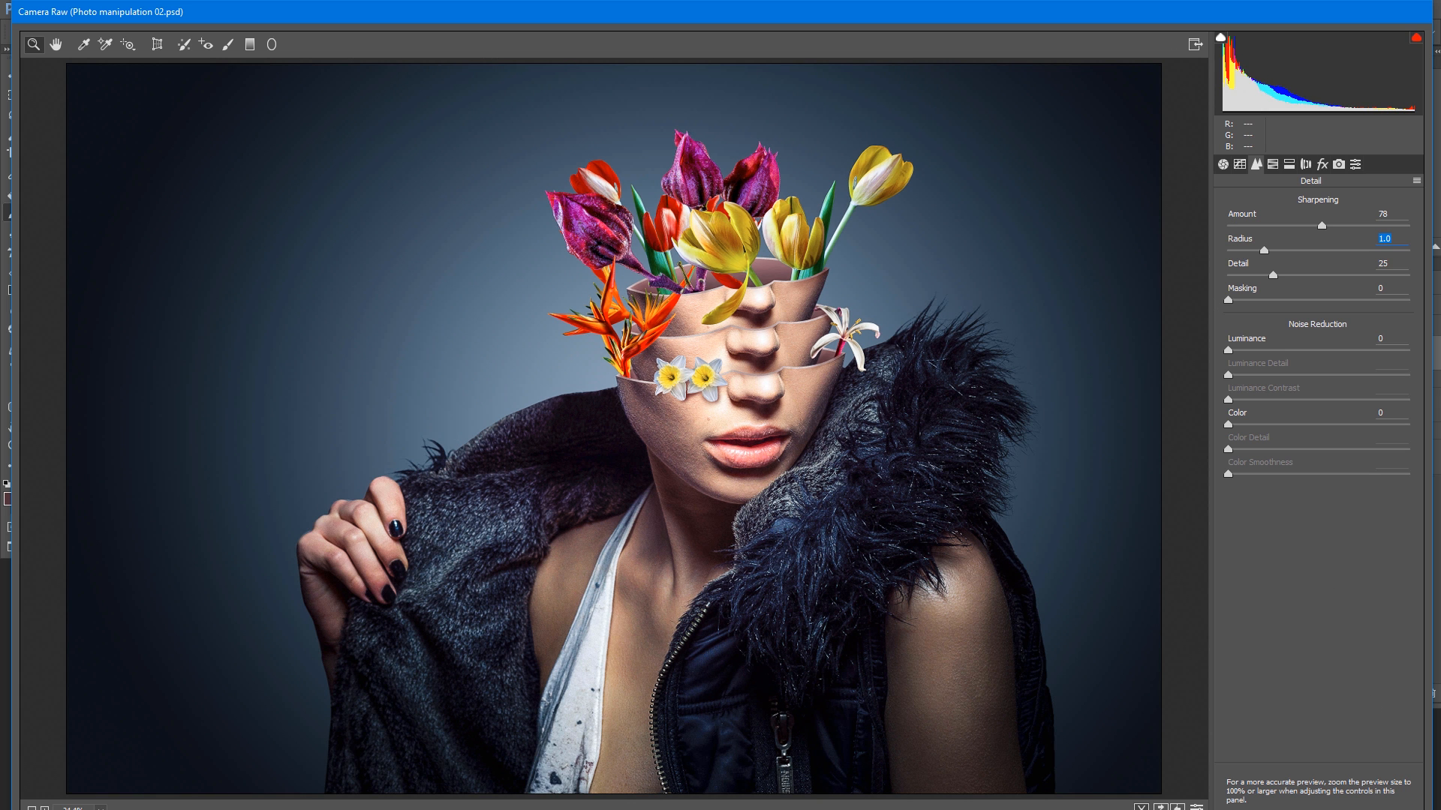
{"action": "key", "text": "Return"}
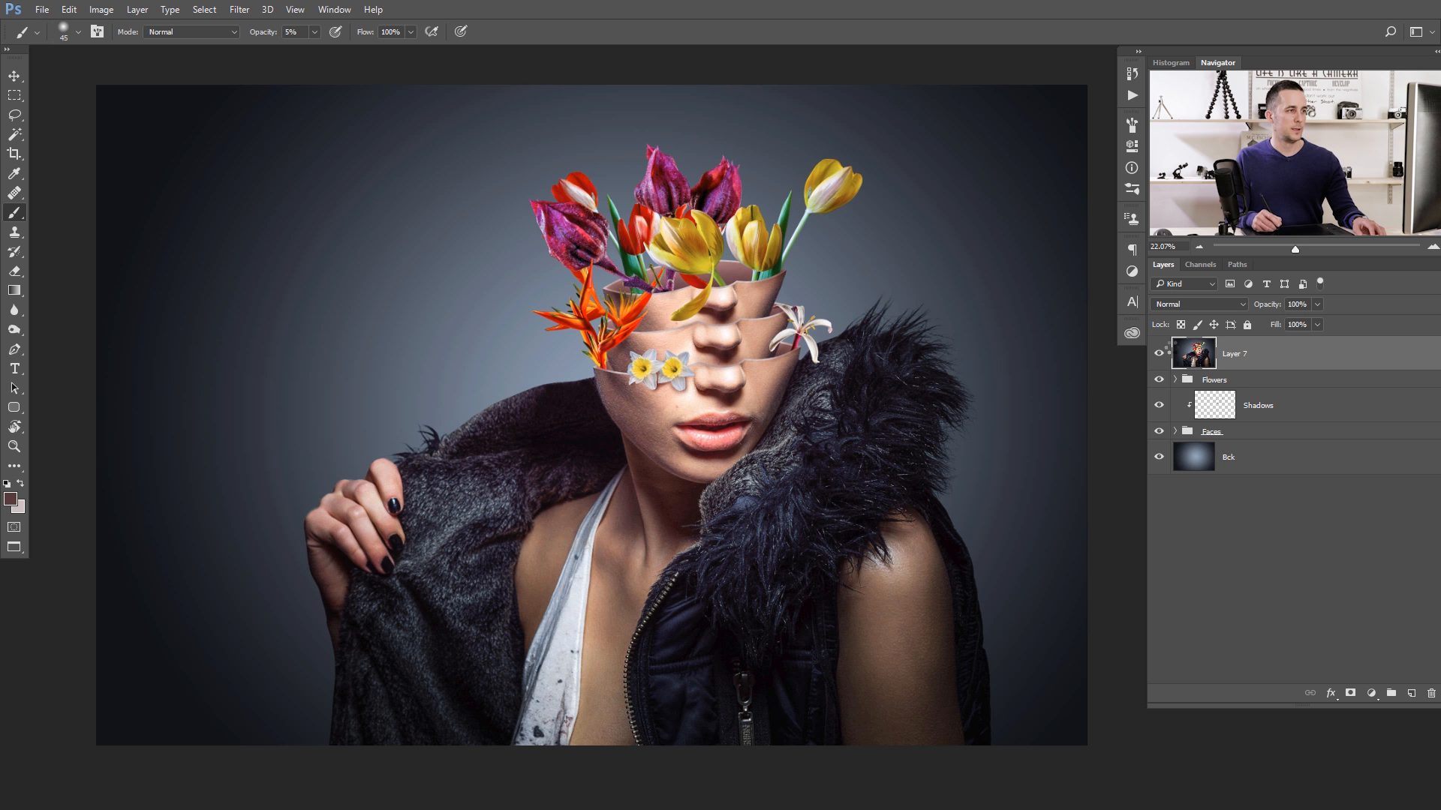
- Toggle the graded Layer 7 off and on to compare the image before and after the colour grade
{"action": "left_click", "coordinate": [1160, 353]}
{"action": "left_click", "coordinate": [1160, 352]}
{"action": "left_click", "coordinate": [1160, 353]}
{"action": "left_click", "coordinate": [1161, 353]}
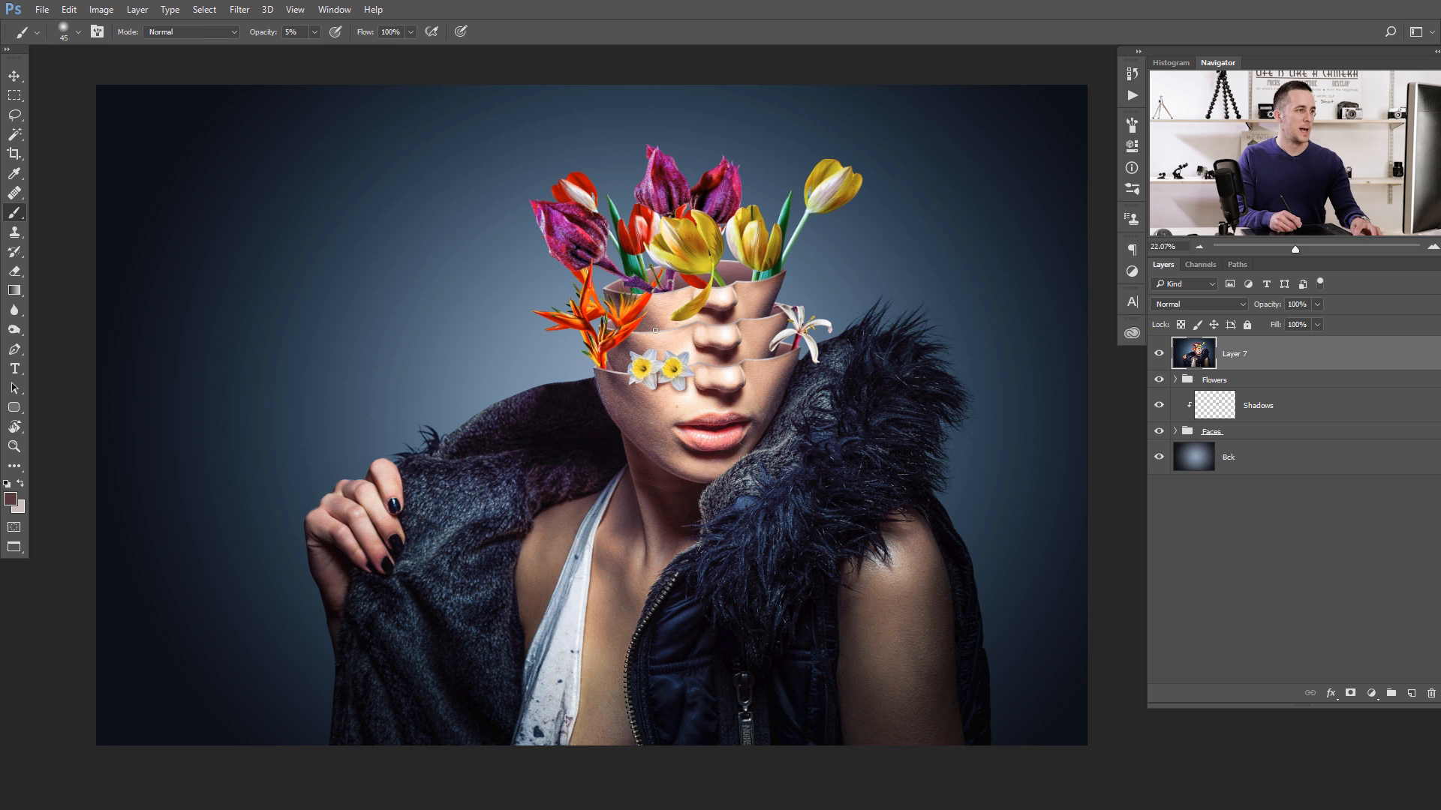
- Crop the composition to a 16:9 ratio, shifting the image slightly down in the frame to leave space above the flowers
{"action": "key", "text": "c"}
{"action": "left_click", "coordinate": [101, 32]}
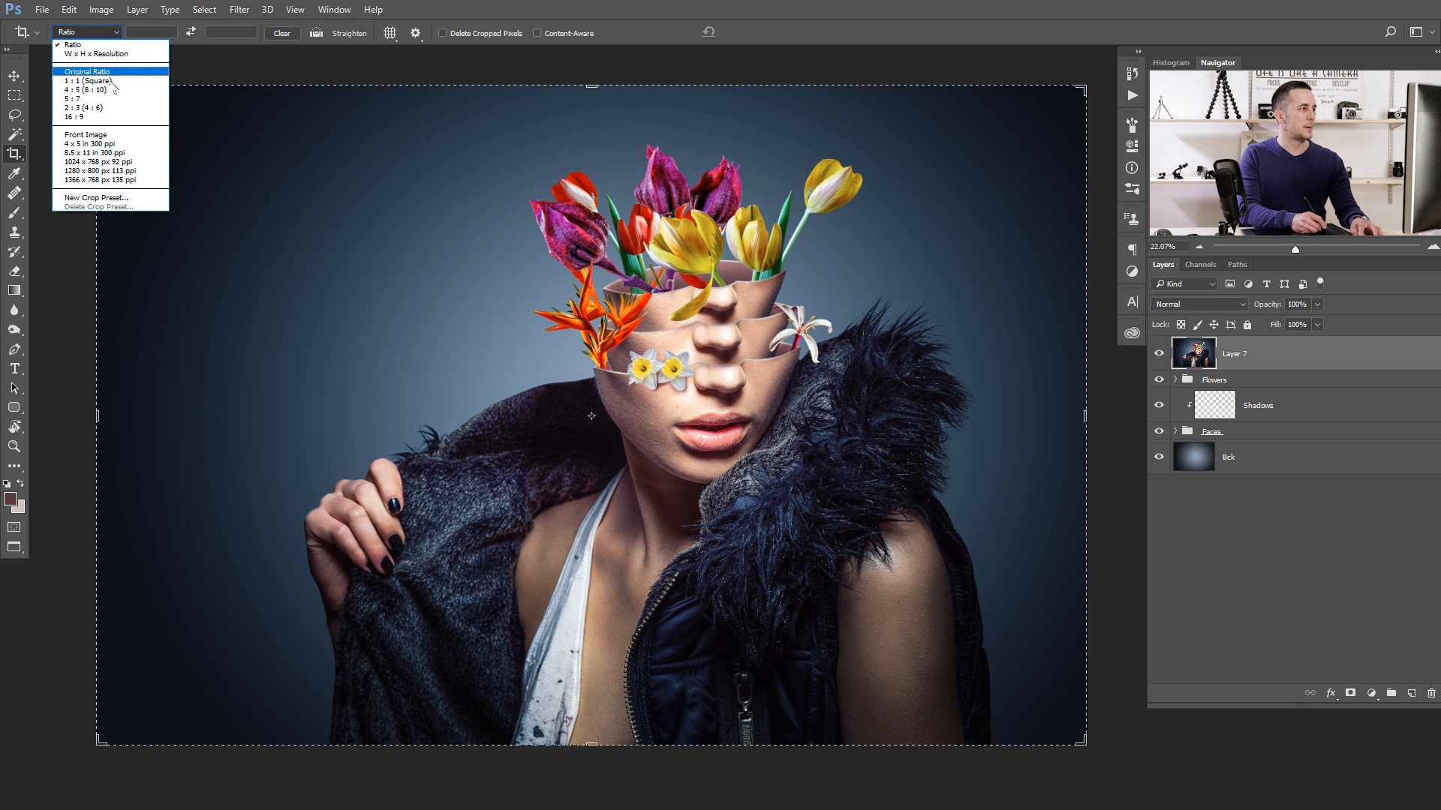
{"action": "left_click", "coordinate": [78, 117]}
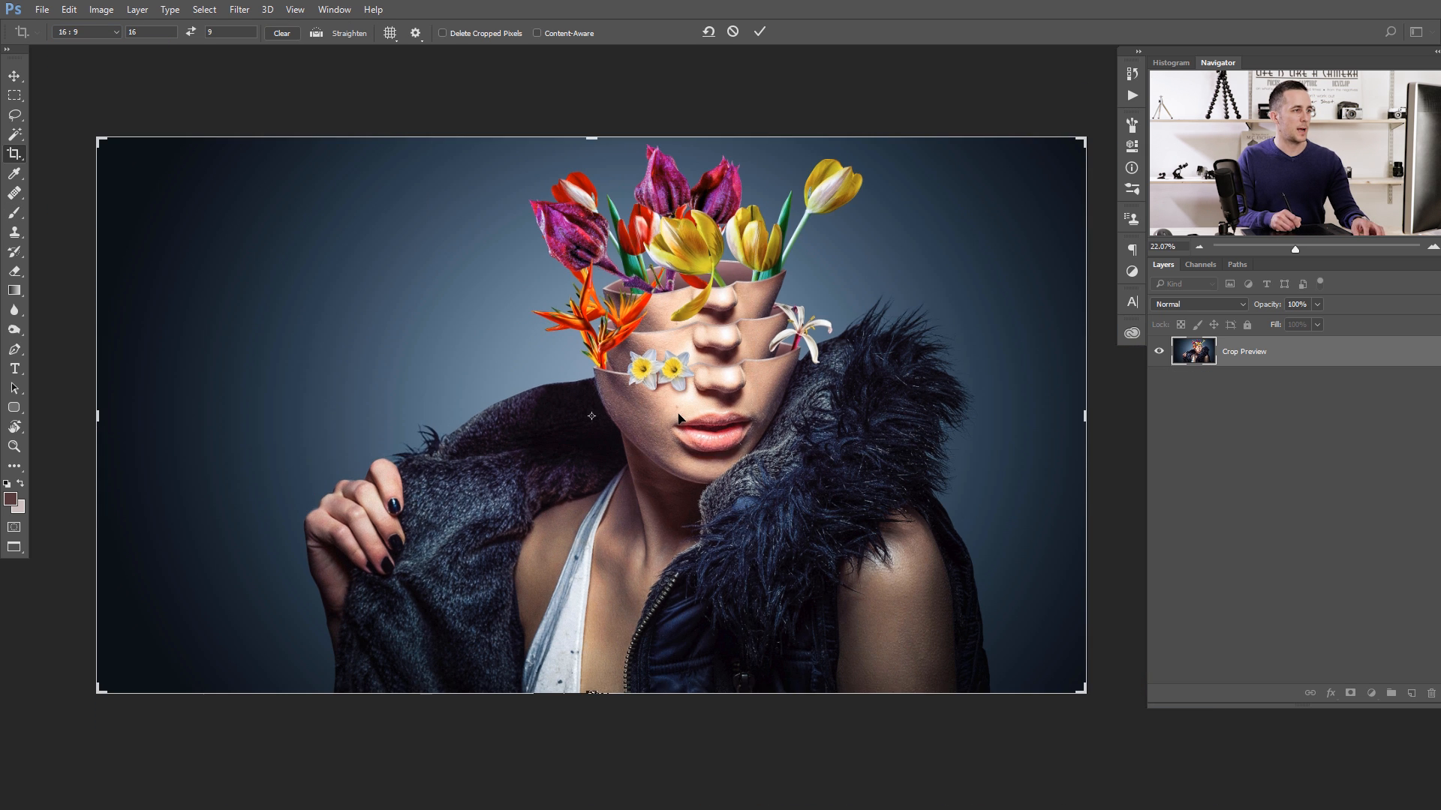
{"action": "left_click_drag", "start_coordinate": [681, 416], "coordinate": [685, 428]}
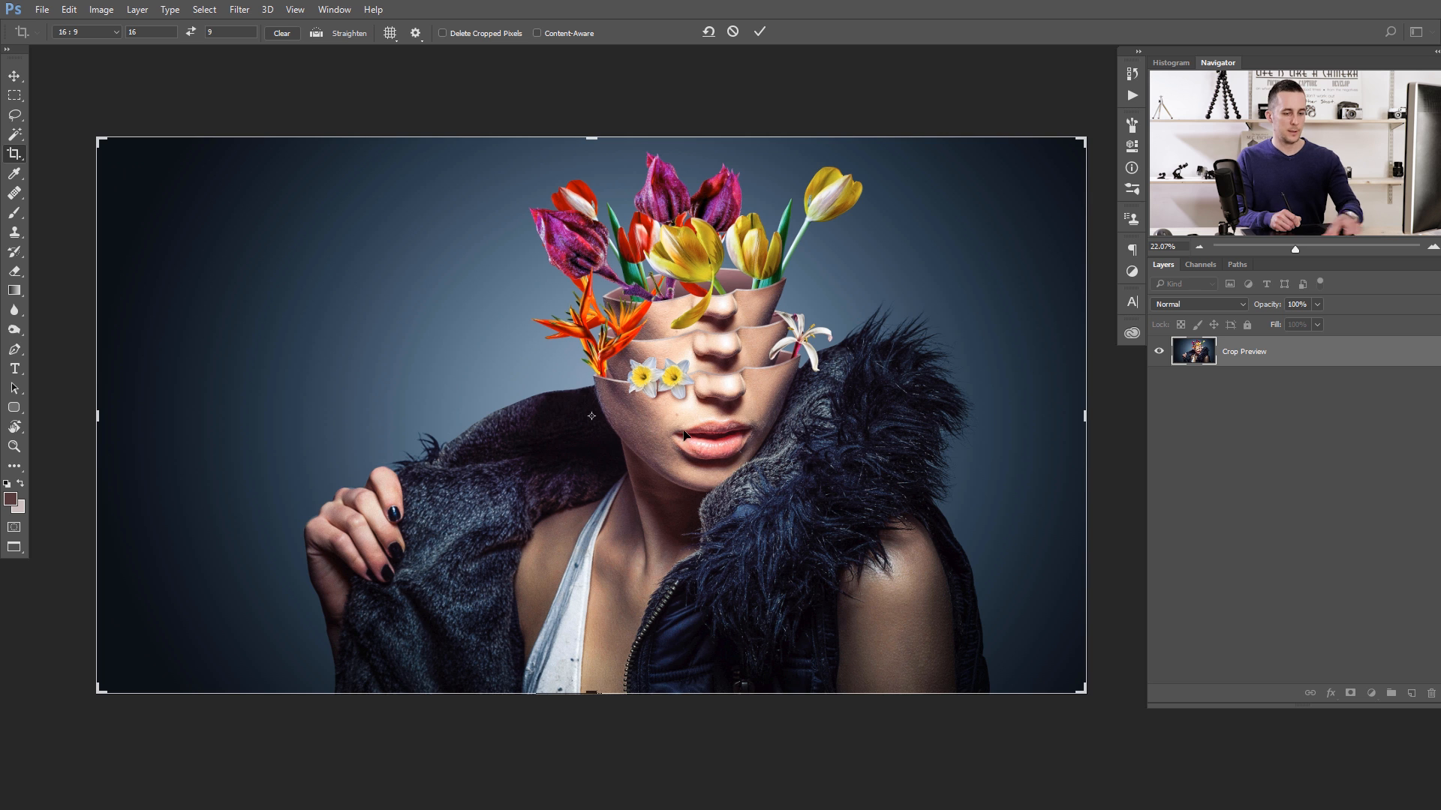
{"action": "key", "text": "Return"}
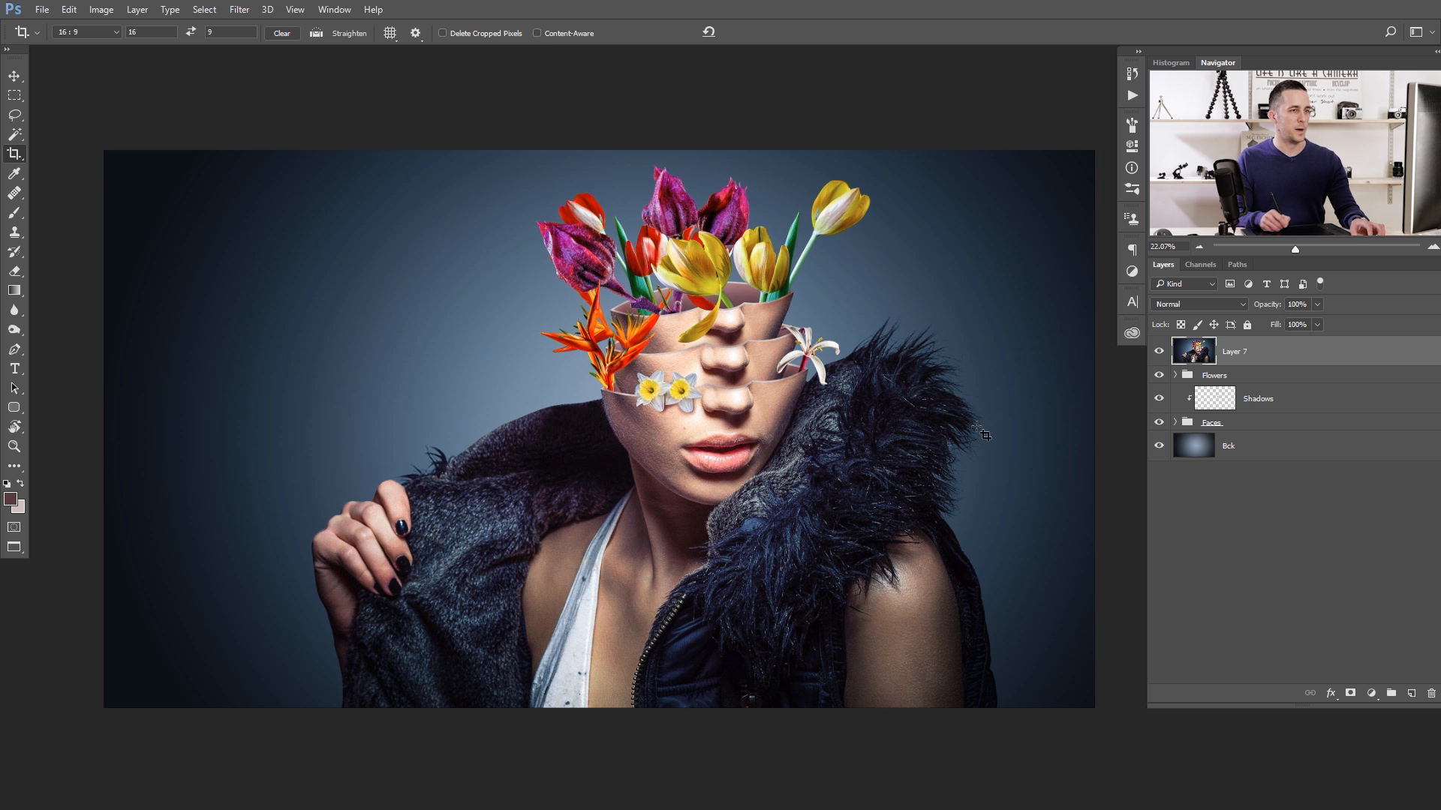
- Compare the cropped portrait with and without the graded Layer 7, leaving the layer visible
{"action": "left_click", "coordinate": [1159, 351]}
{"action": "left_click", "coordinate": [1159, 351]}
{"action": "left_click", "coordinate": [1160, 353]}
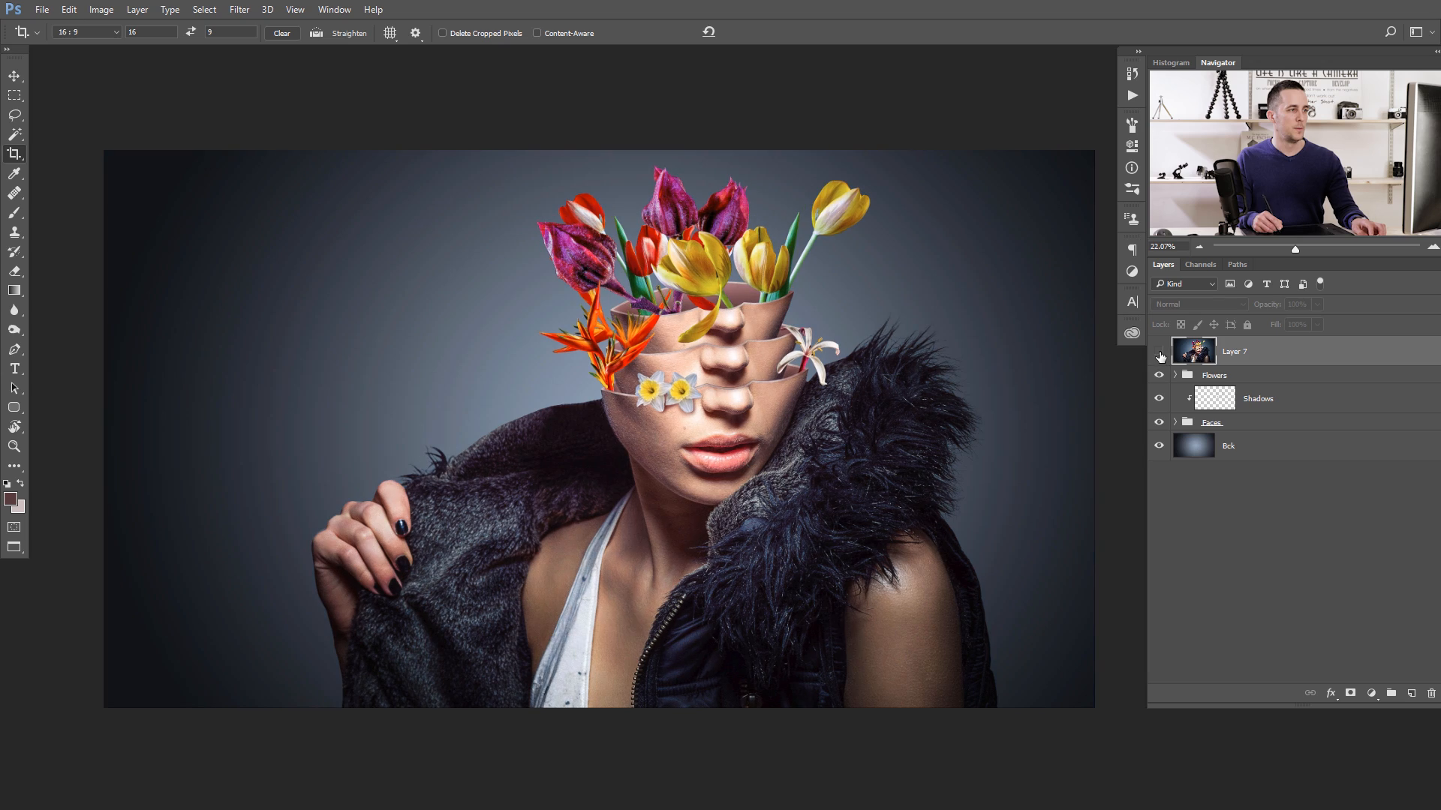
{"action": "left_click", "coordinate": [1159, 351]}
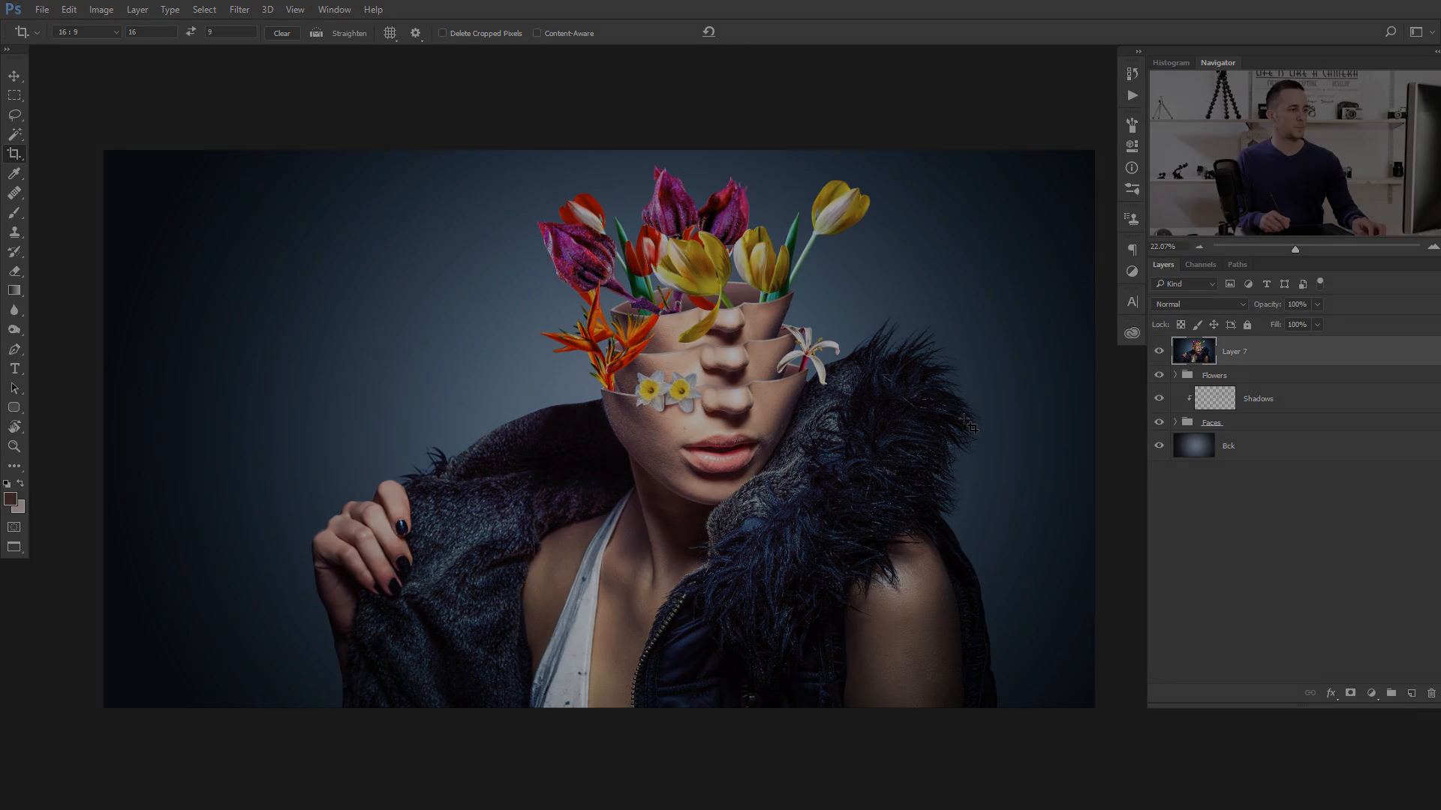